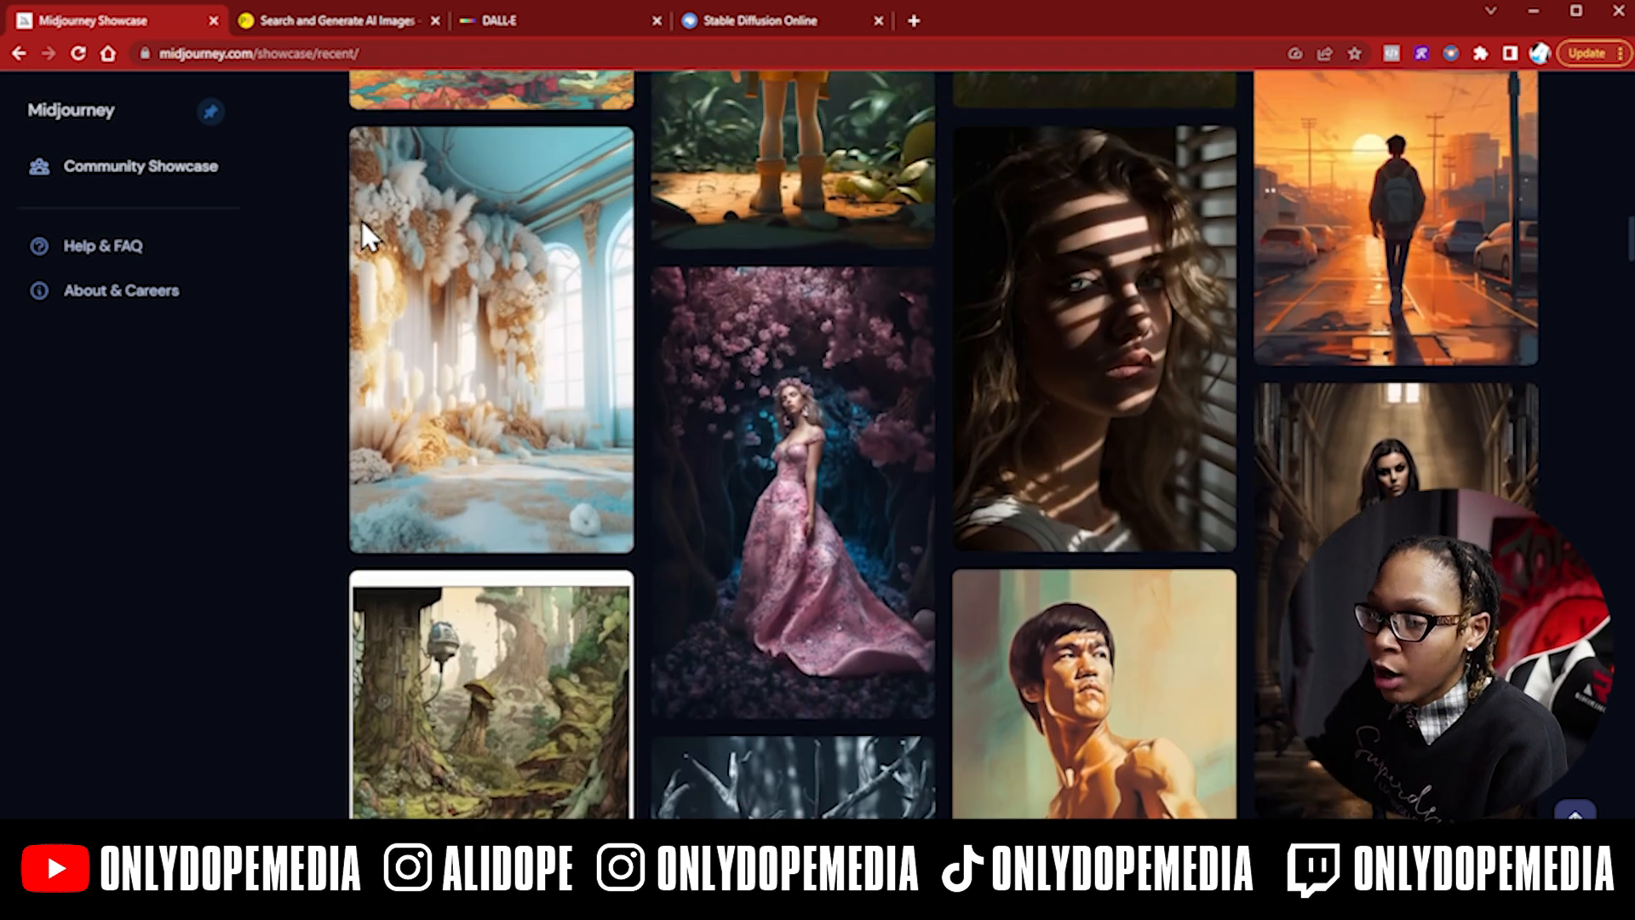
- Read the prompts on recent Midjourney Showcase images and scroll back up the grid
mouse_move(555, 230)
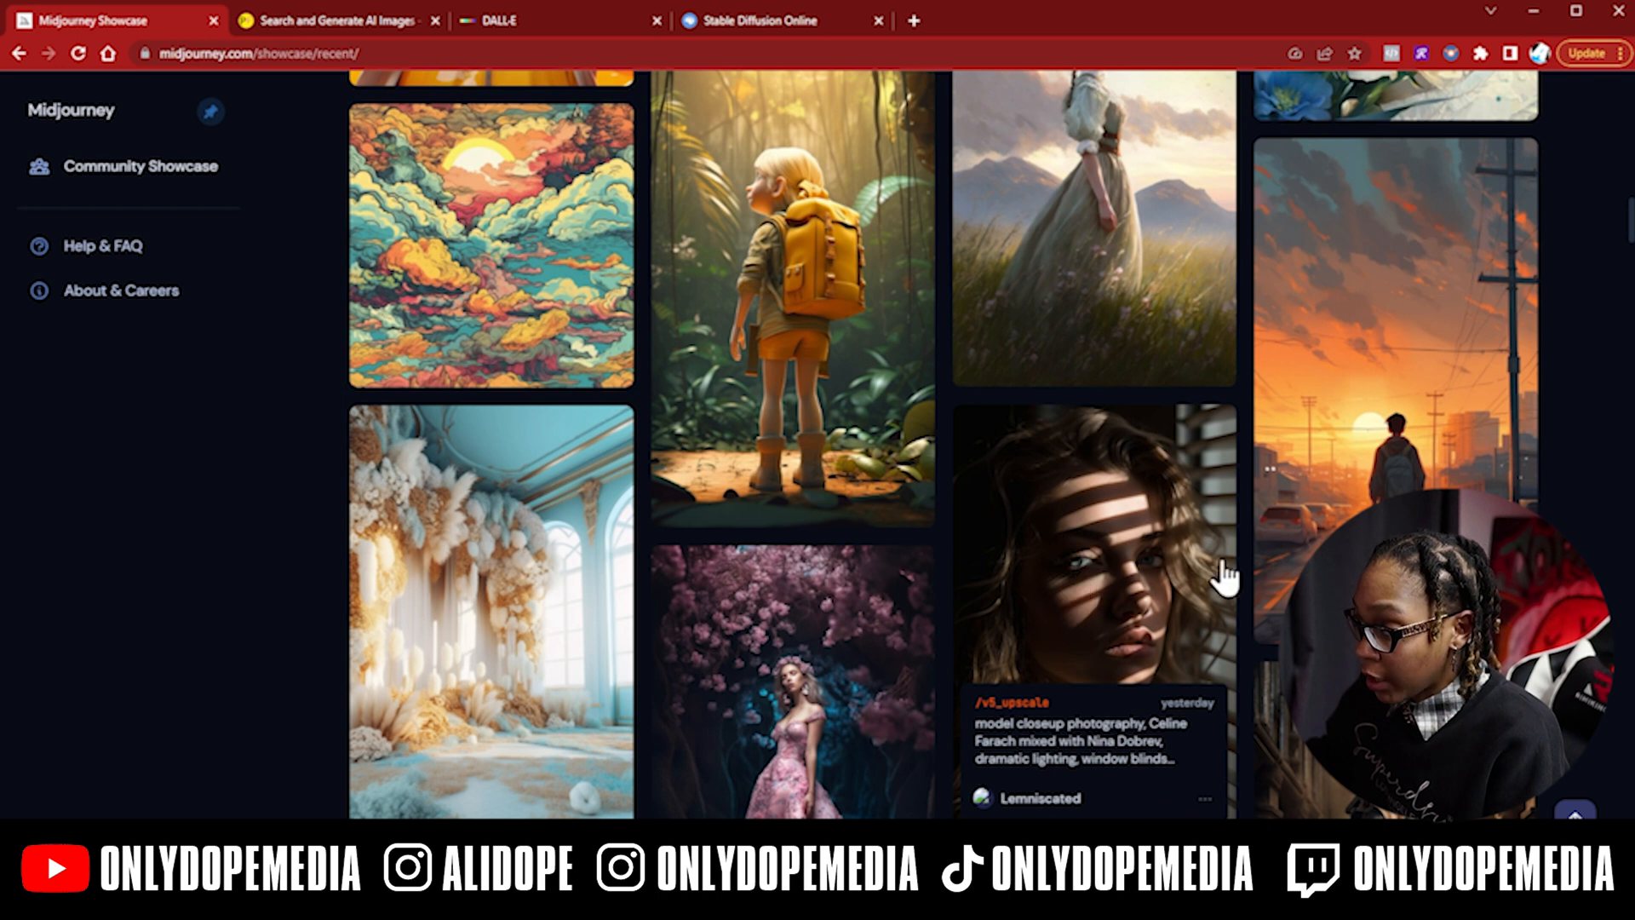
scroll(1227, 503, "up", 3)
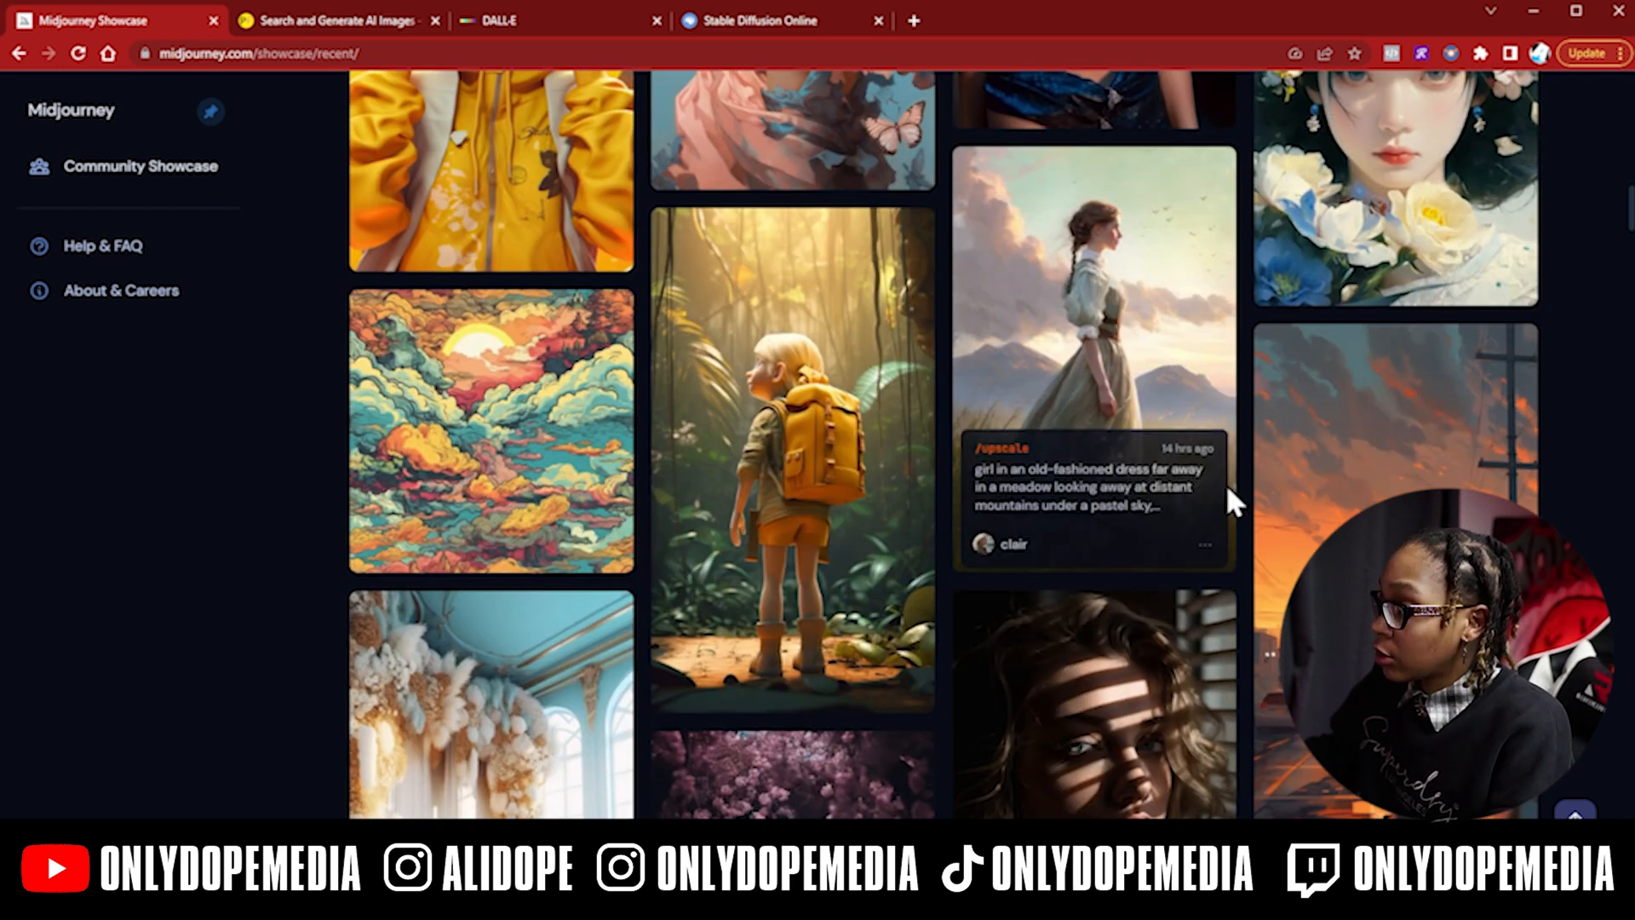
scroll(508, 484, "up", 6)
scroll(635, 436, "up", 5)
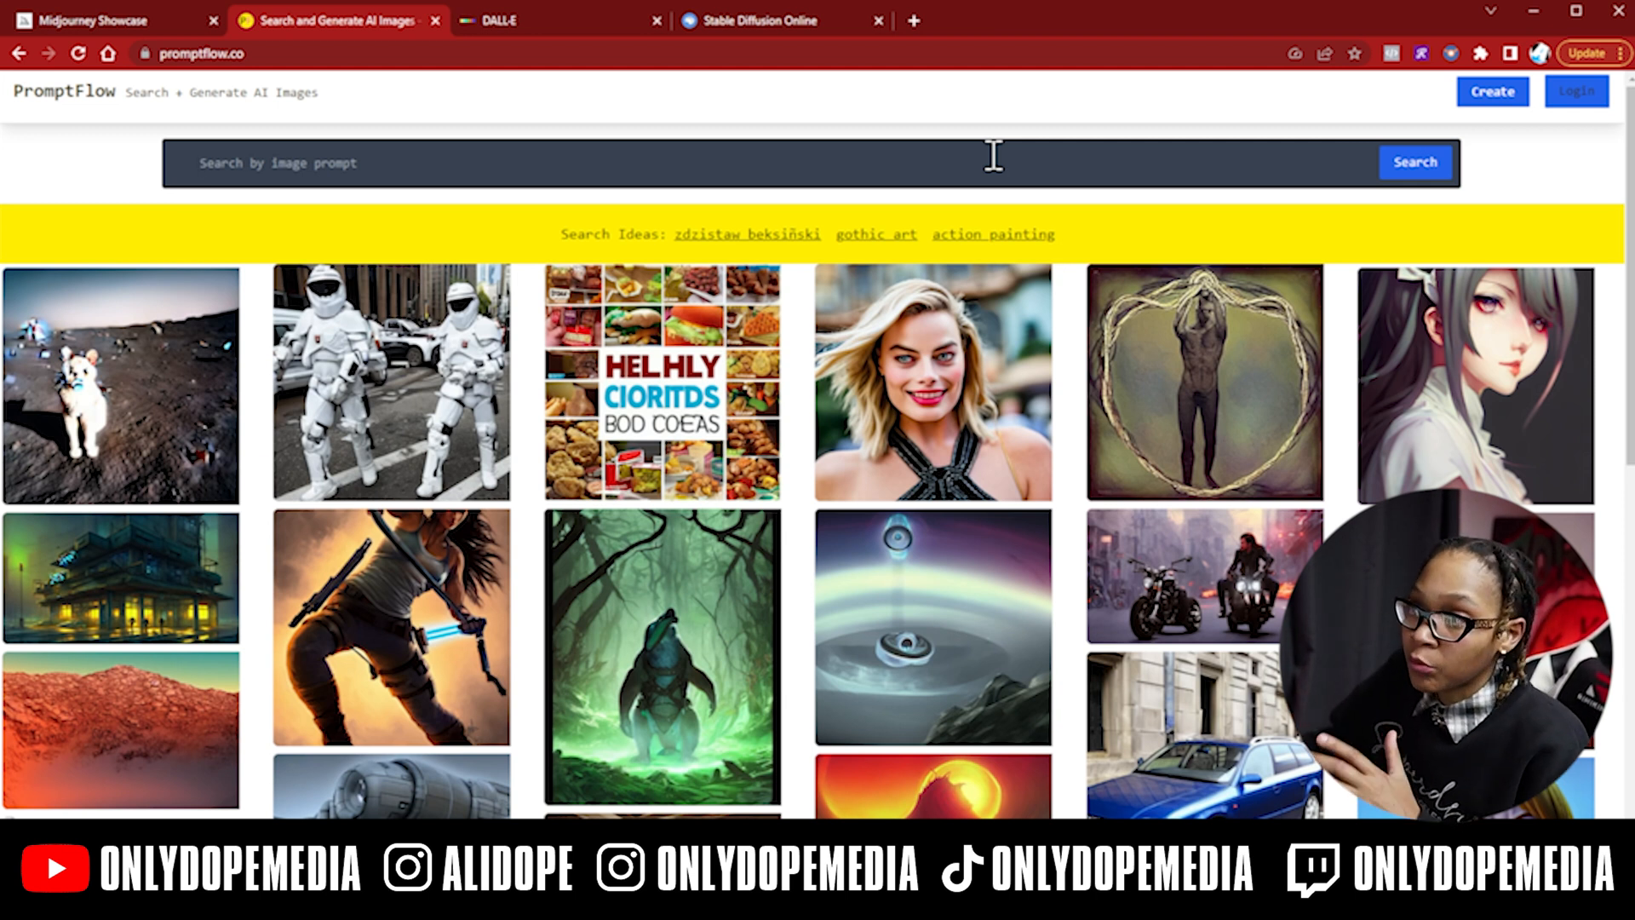
- Scroll through the PromptFlow 'spike lee' results grid, looking at the matching images and tags
scroll(1122, 223, "down", 3)
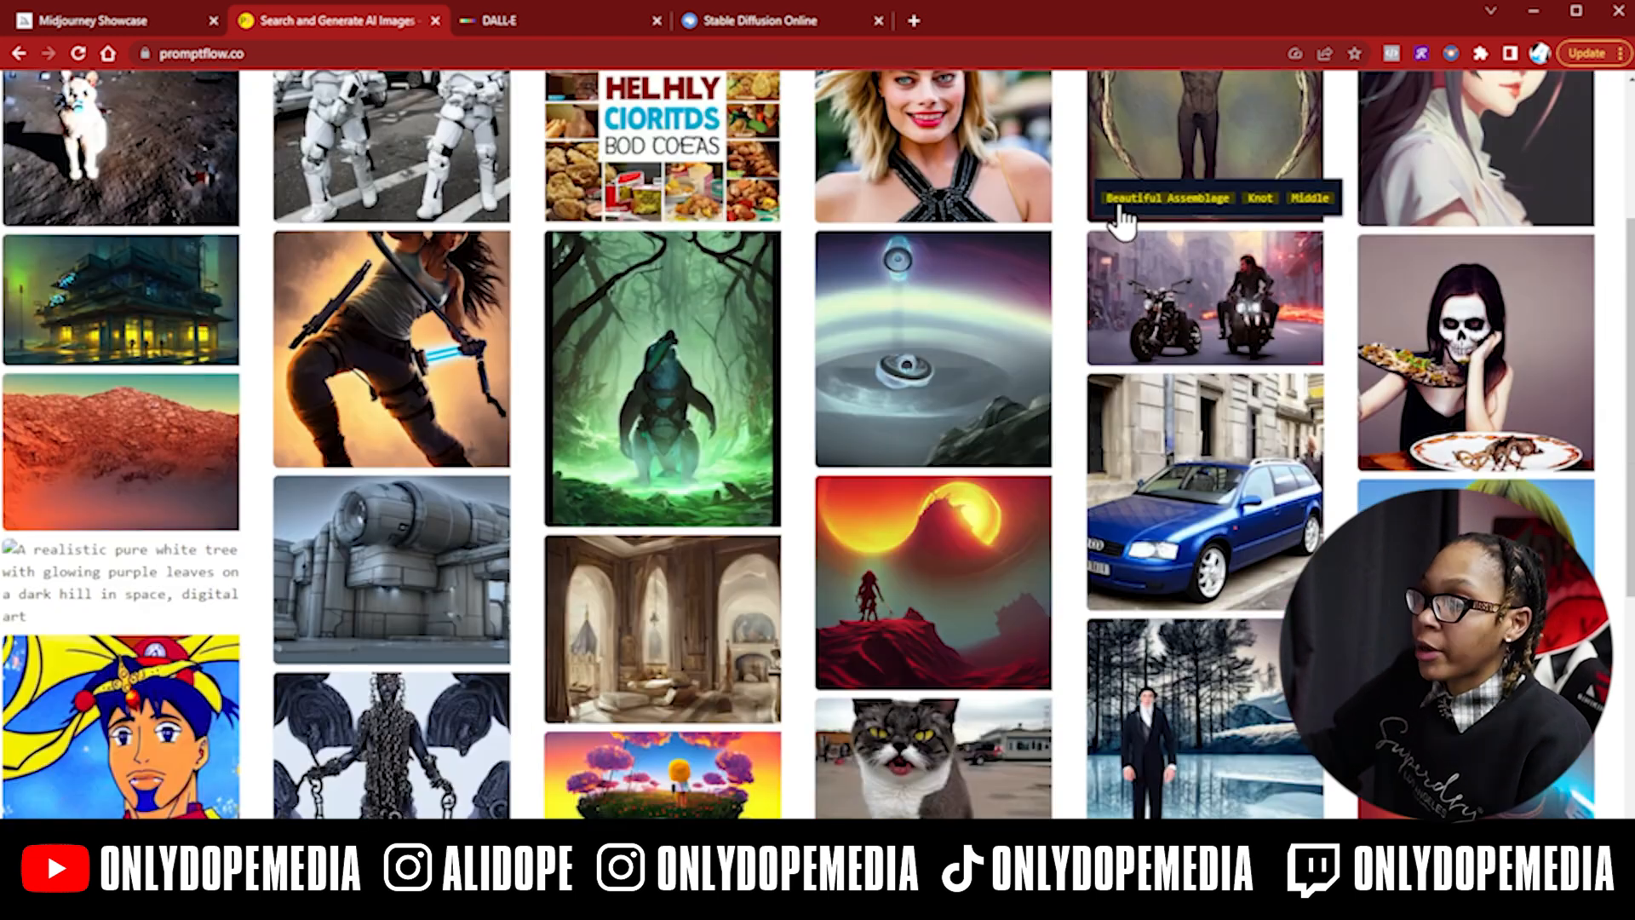
scroll(1193, 354, "down", 3)
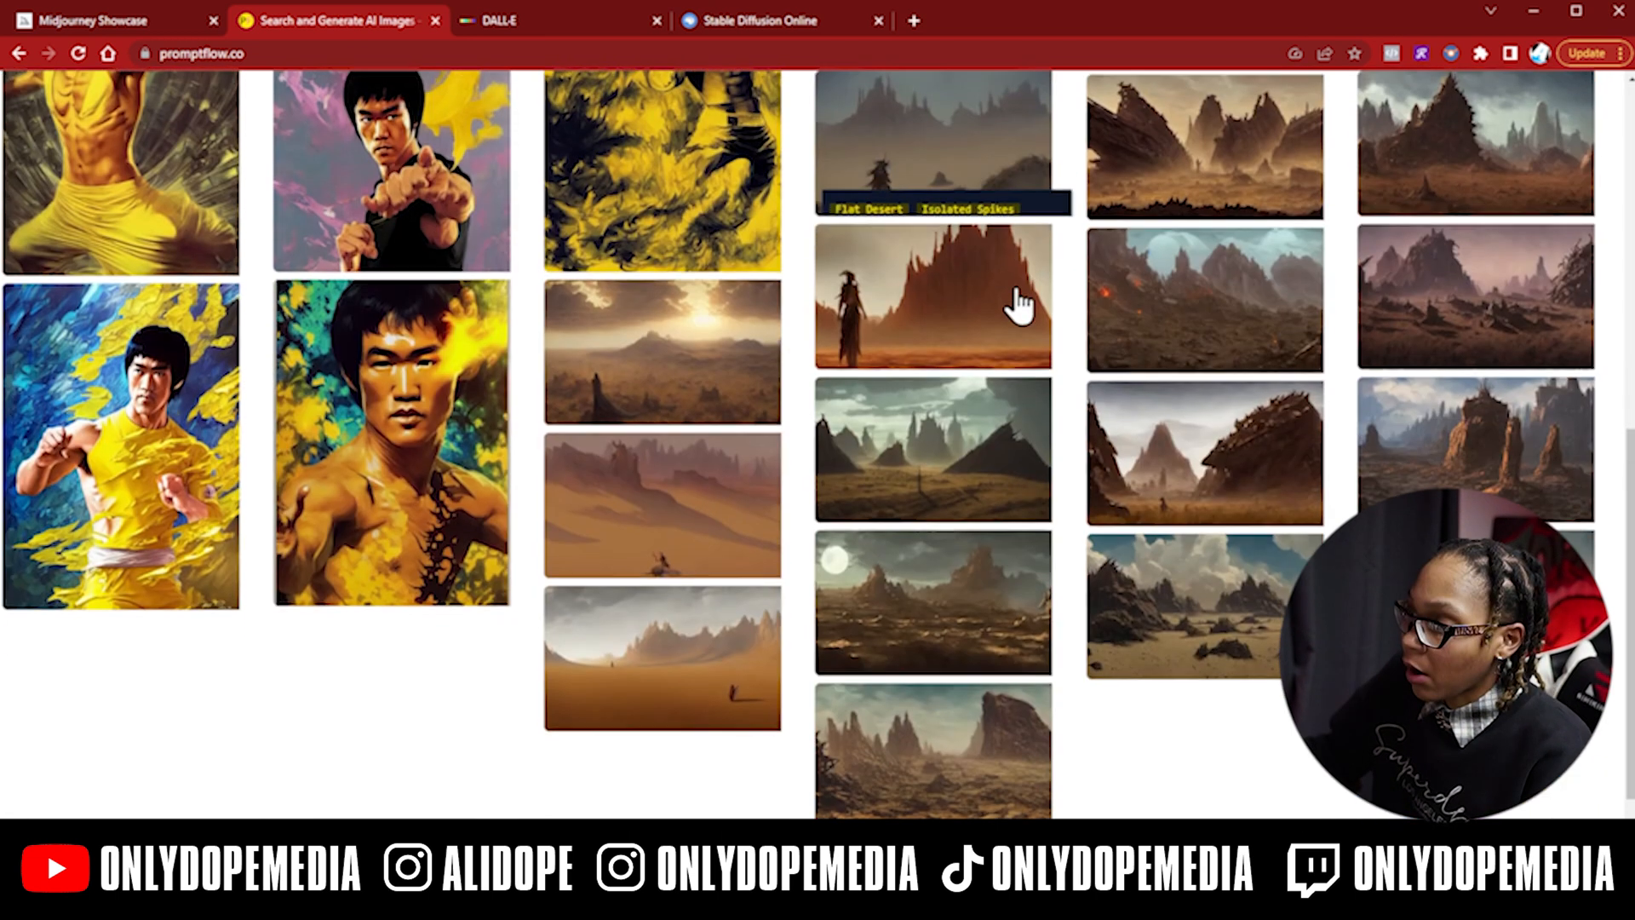
scroll(1019, 307, "down", 1)
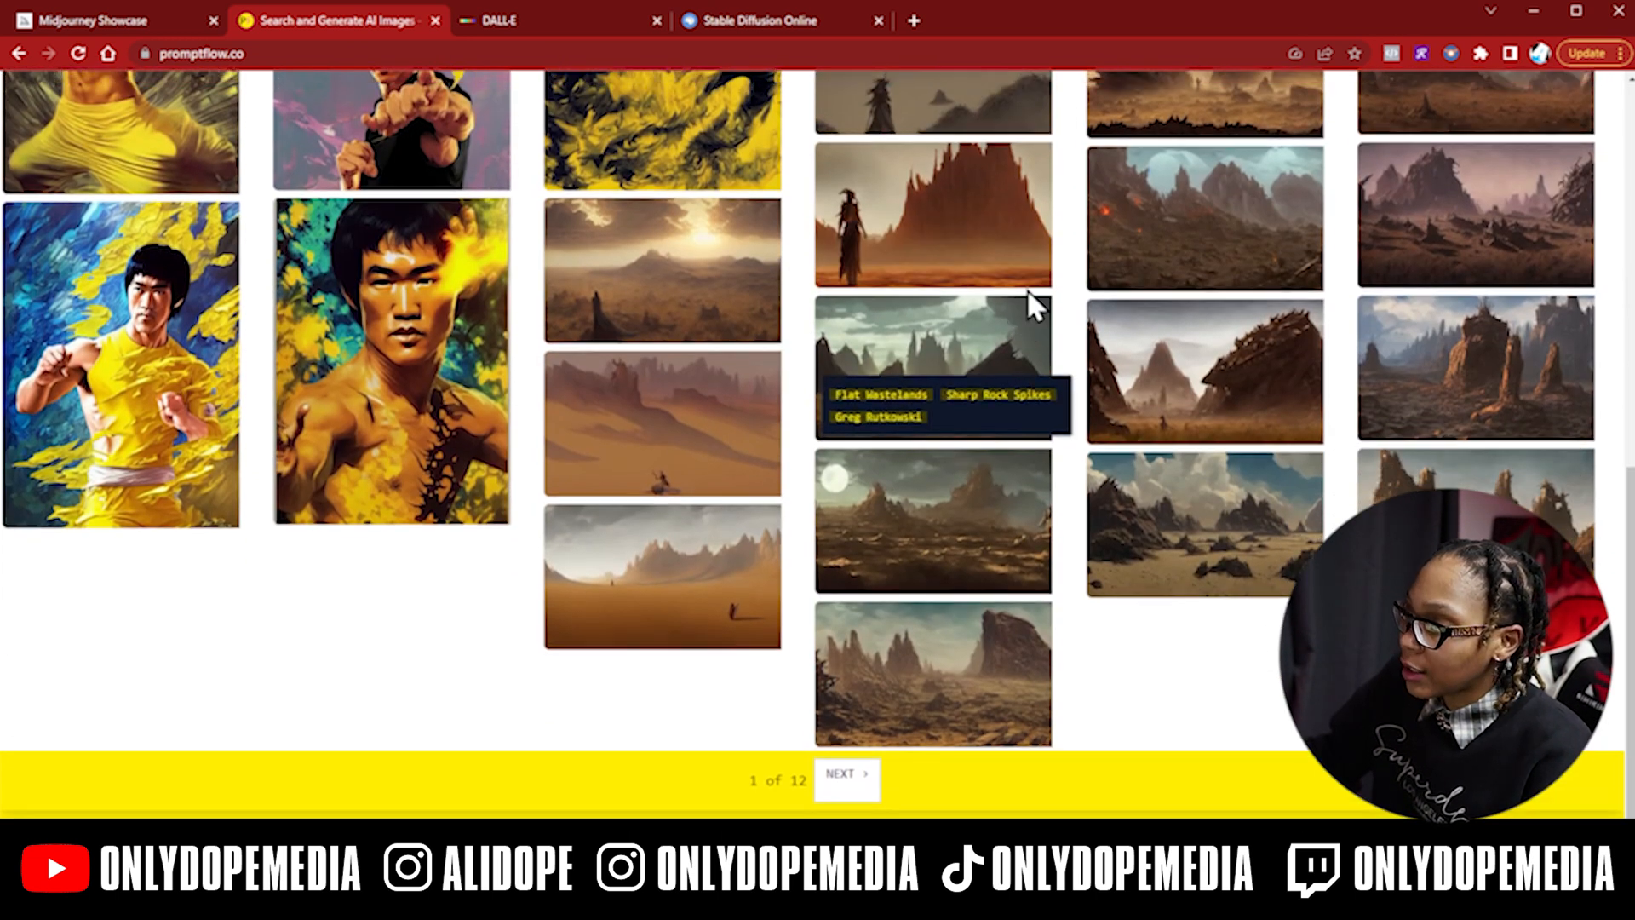
scroll(1028, 293, "up", 1)
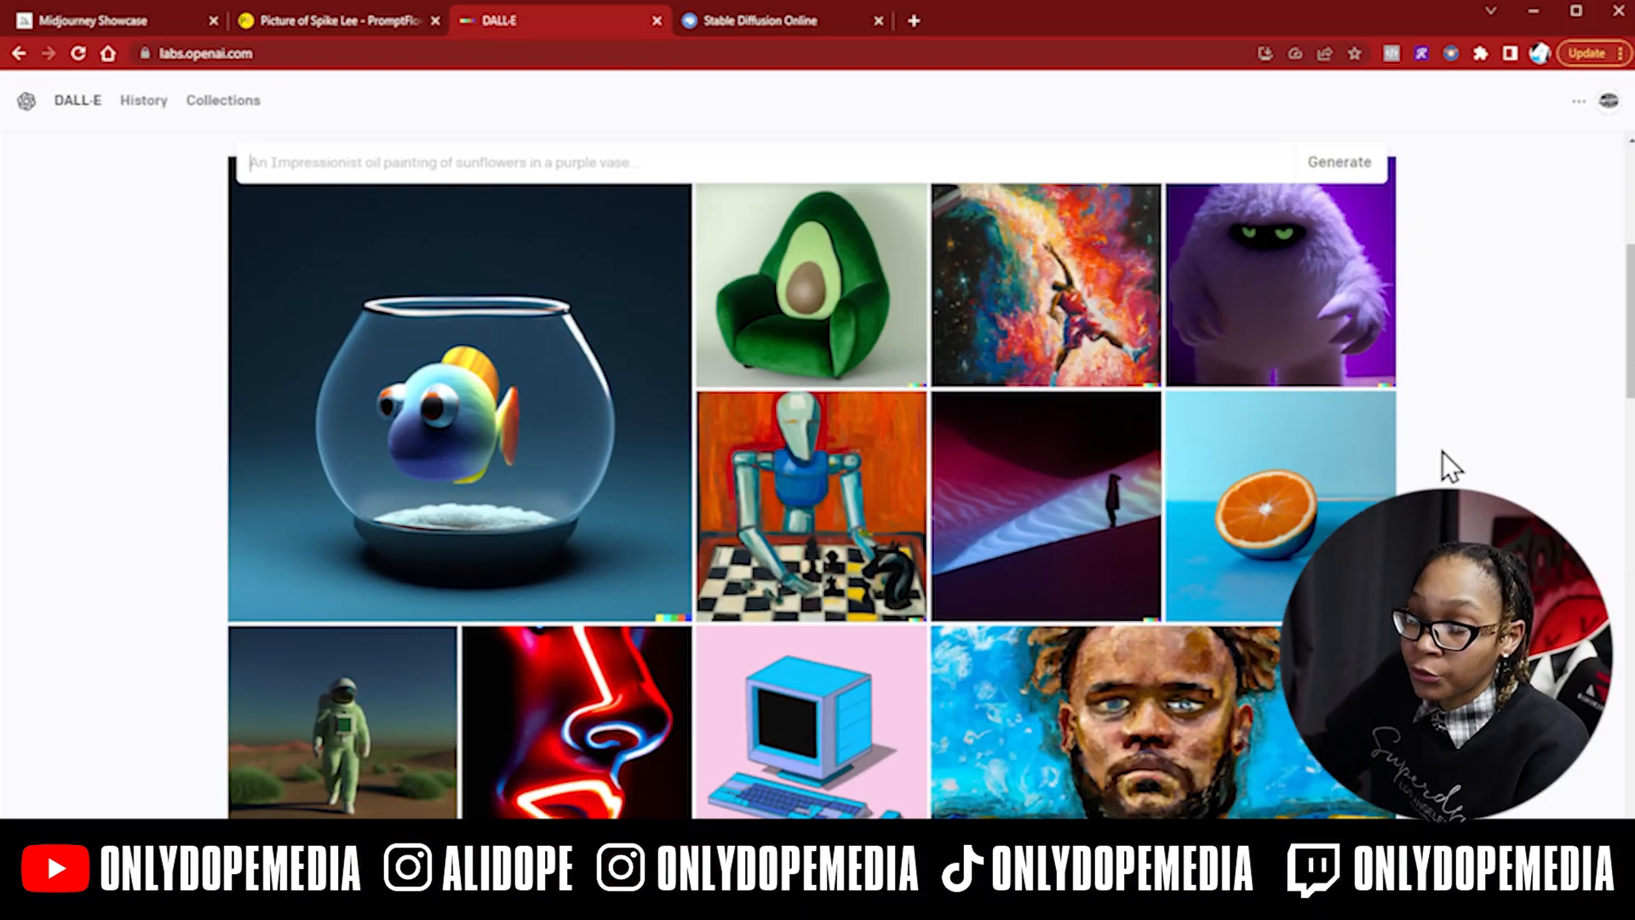
- Scroll down through the DALL-E example image grid below the prompt bar
scroll(1443, 451, "down", 3)
scroll(1503, 425, "down", 4)
scroll(1503, 426, "down", 6)
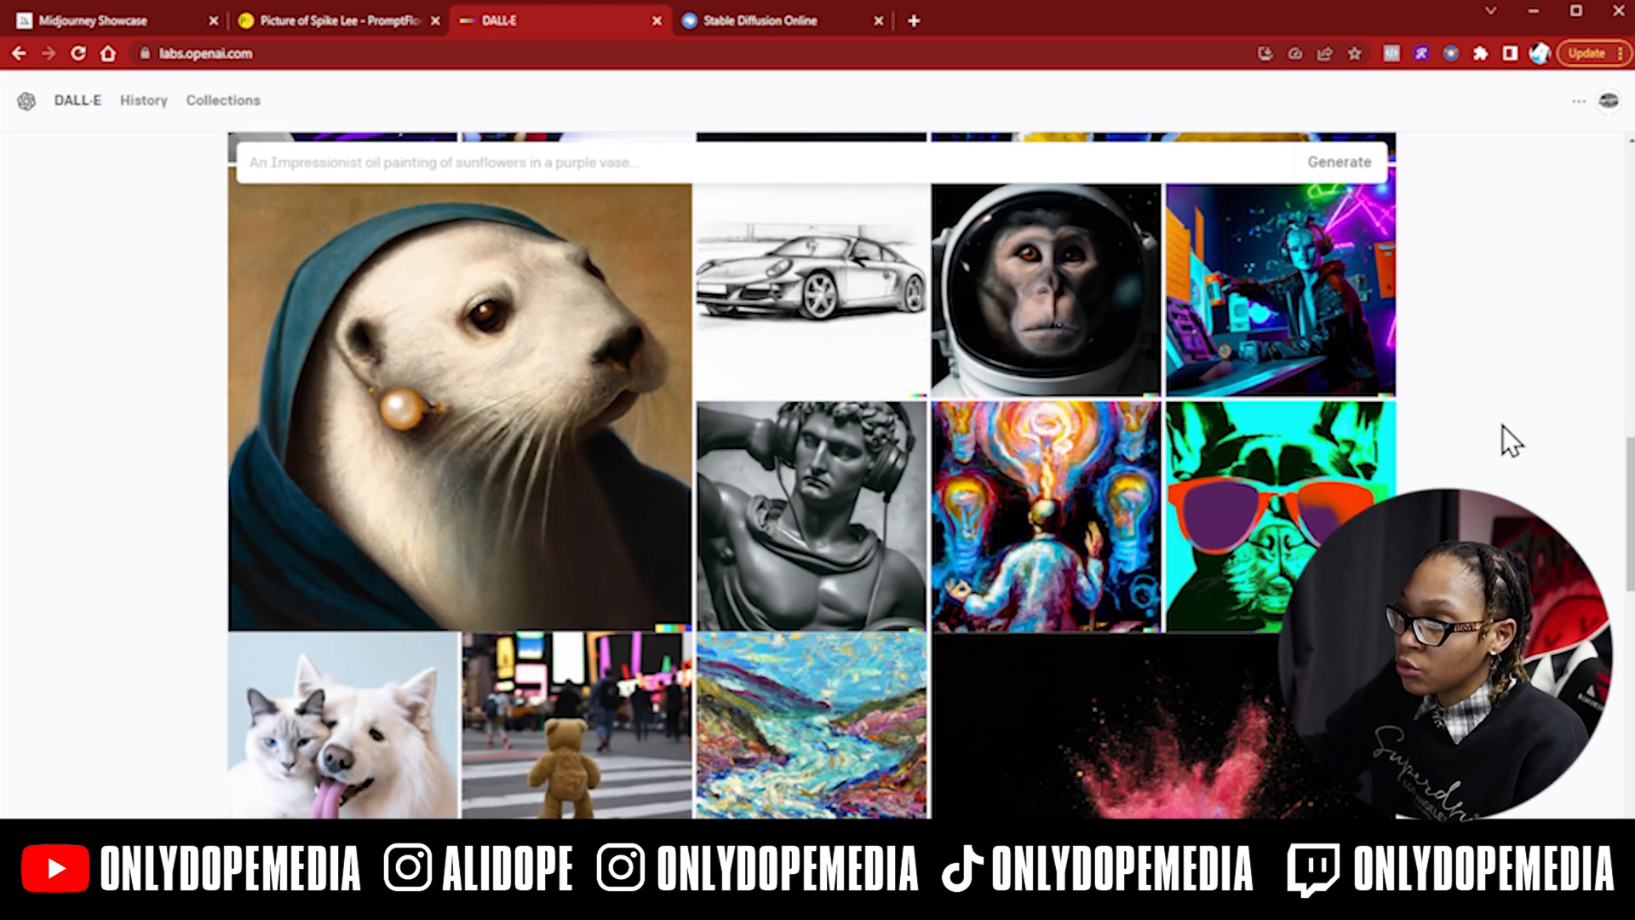
scroll(1502, 428, "down", 8)
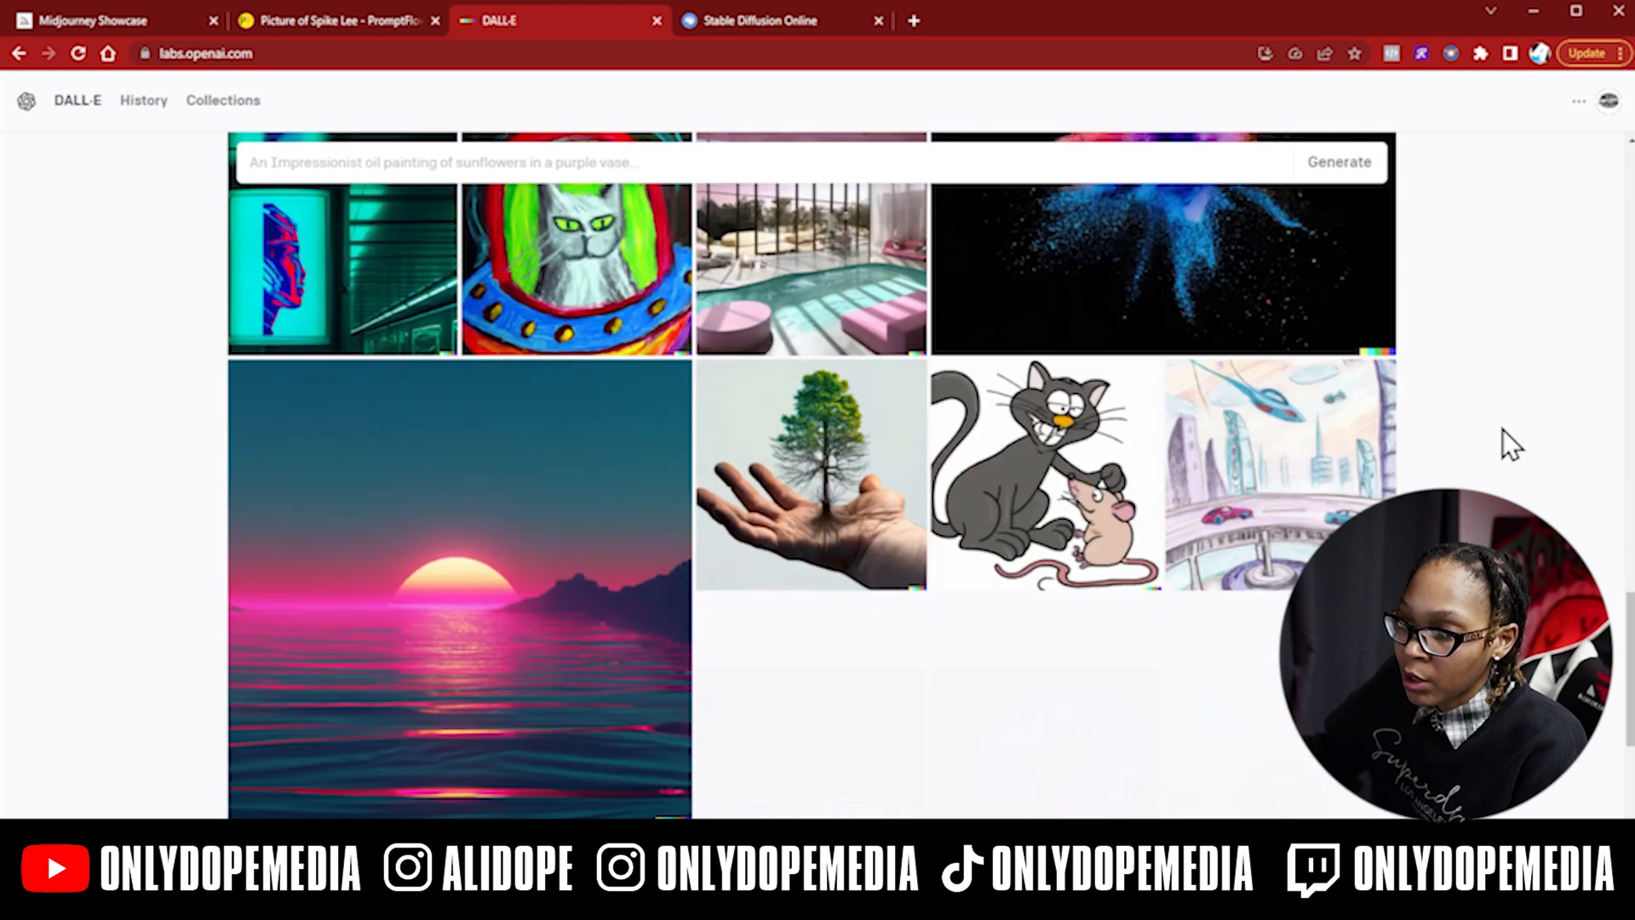
scroll(1501, 430, "down", 2)
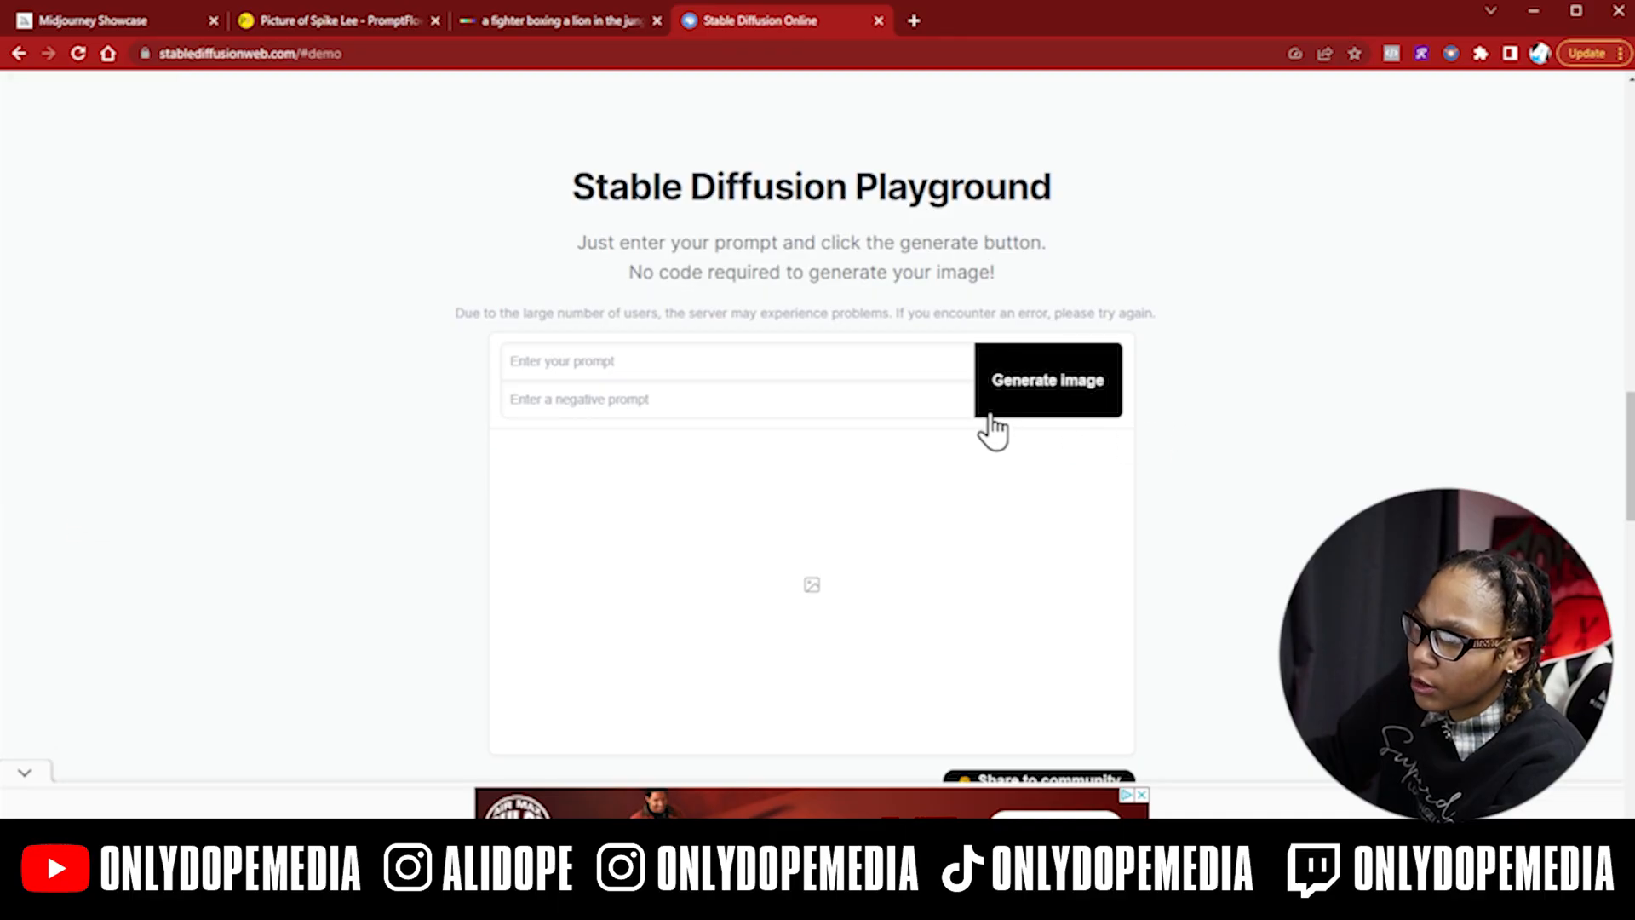
- Scroll the Stable Diffusion Playground page to view the prompt and negative-prompt fields
scroll(693, 429, "up", 1)
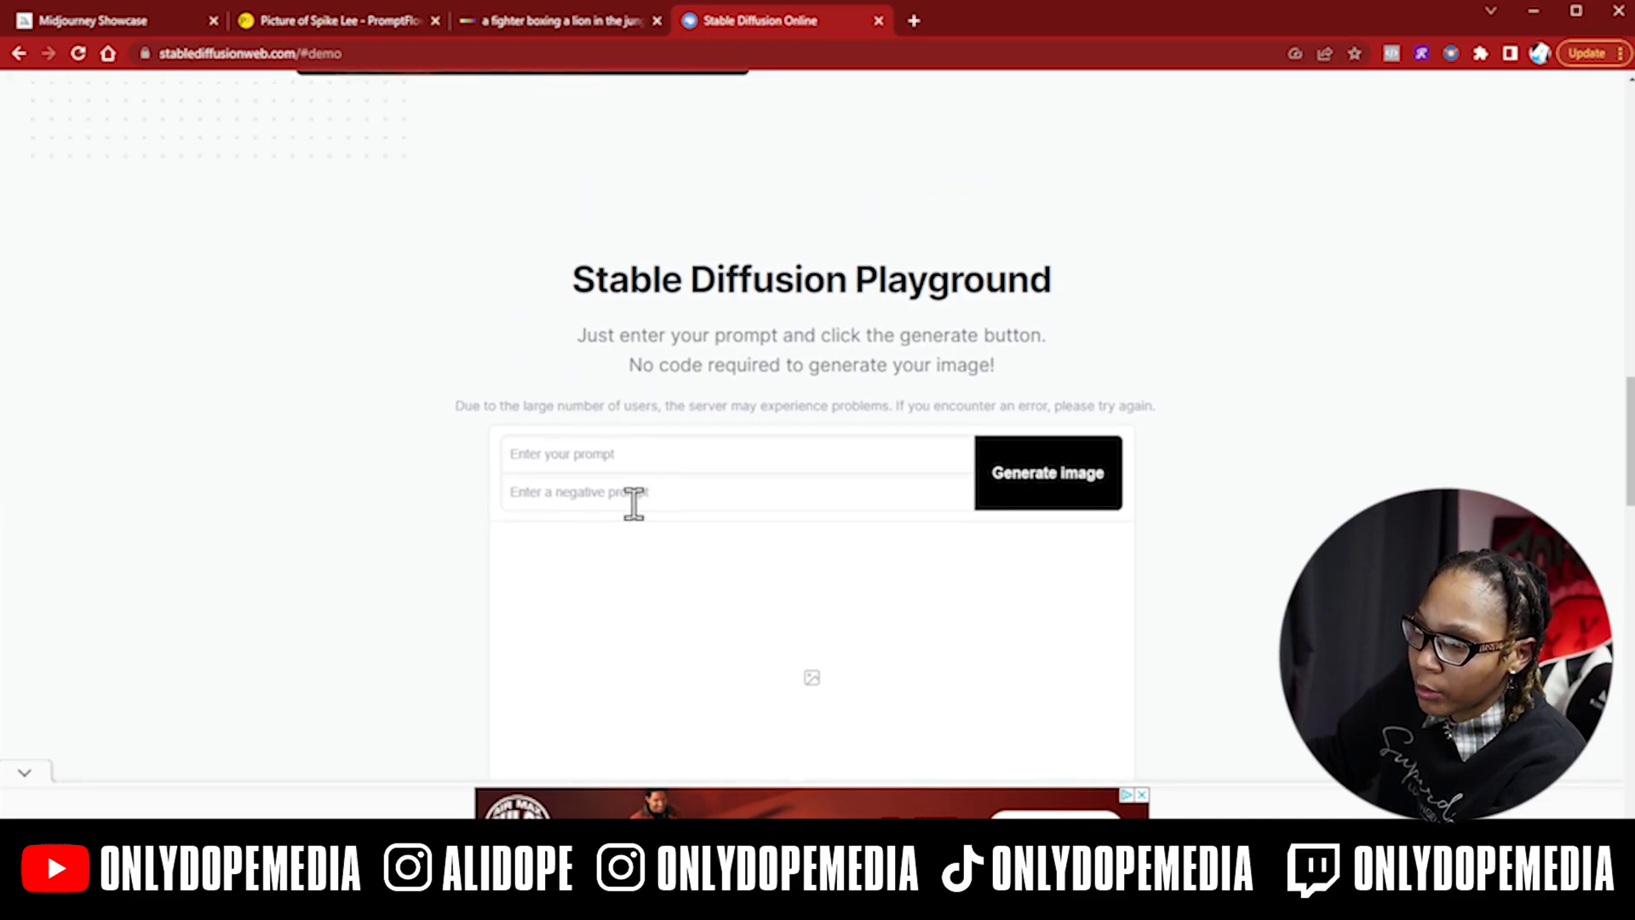
scroll(862, 504, "down", 5)
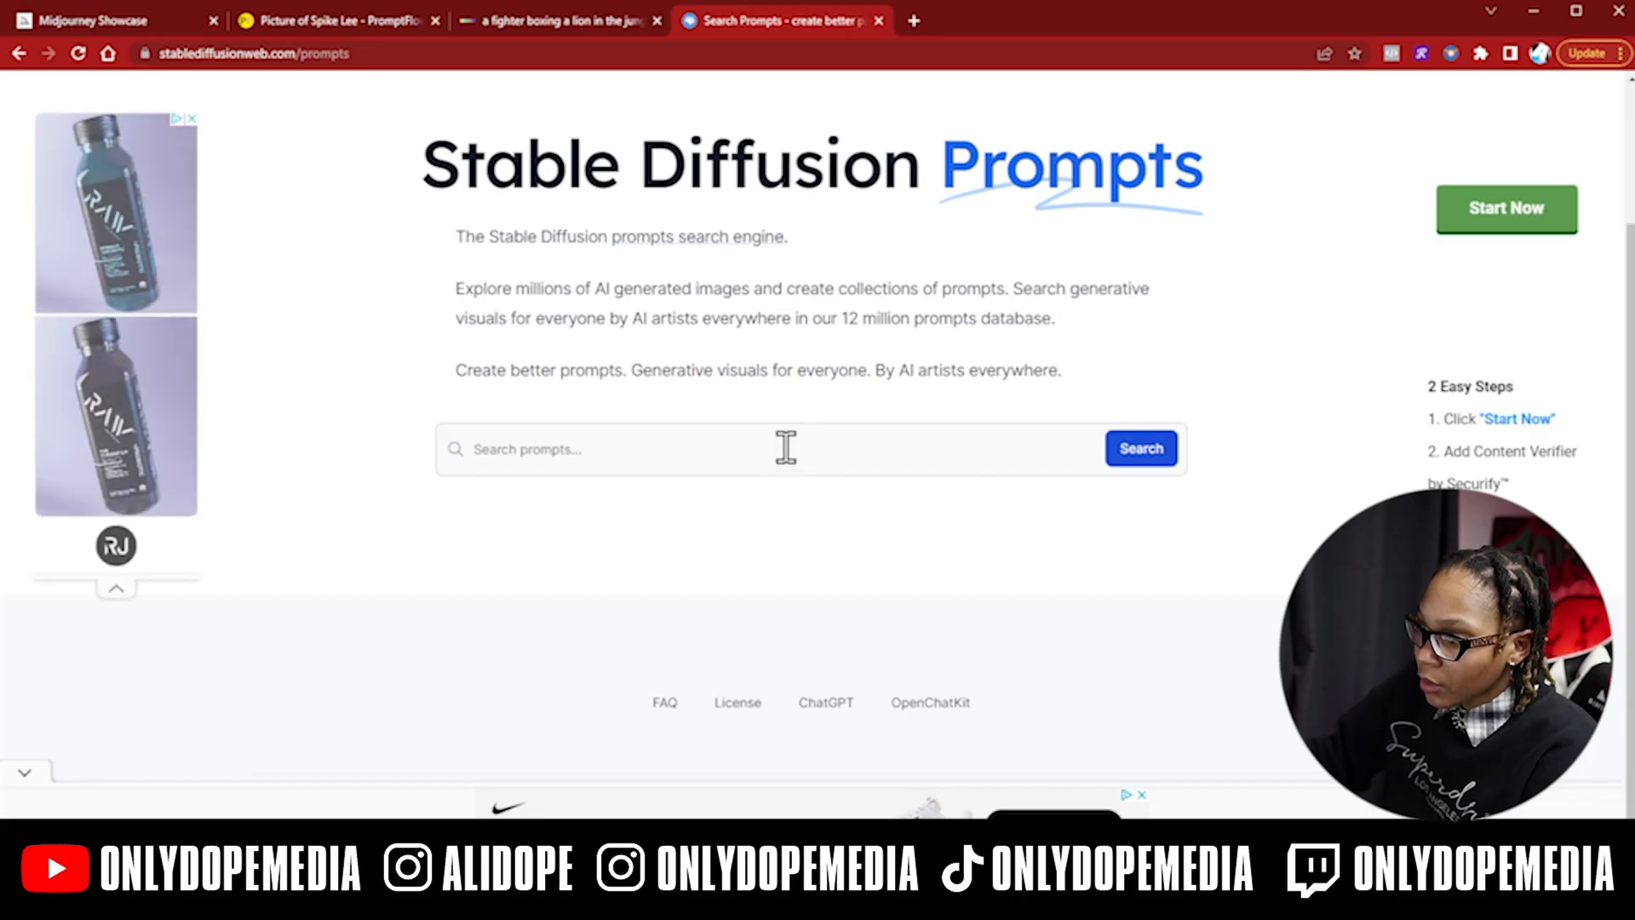
- Search the Stable Diffusion prompt library for 'hip hop' and scroll through the resulting prompt cards
left_click(707, 443)
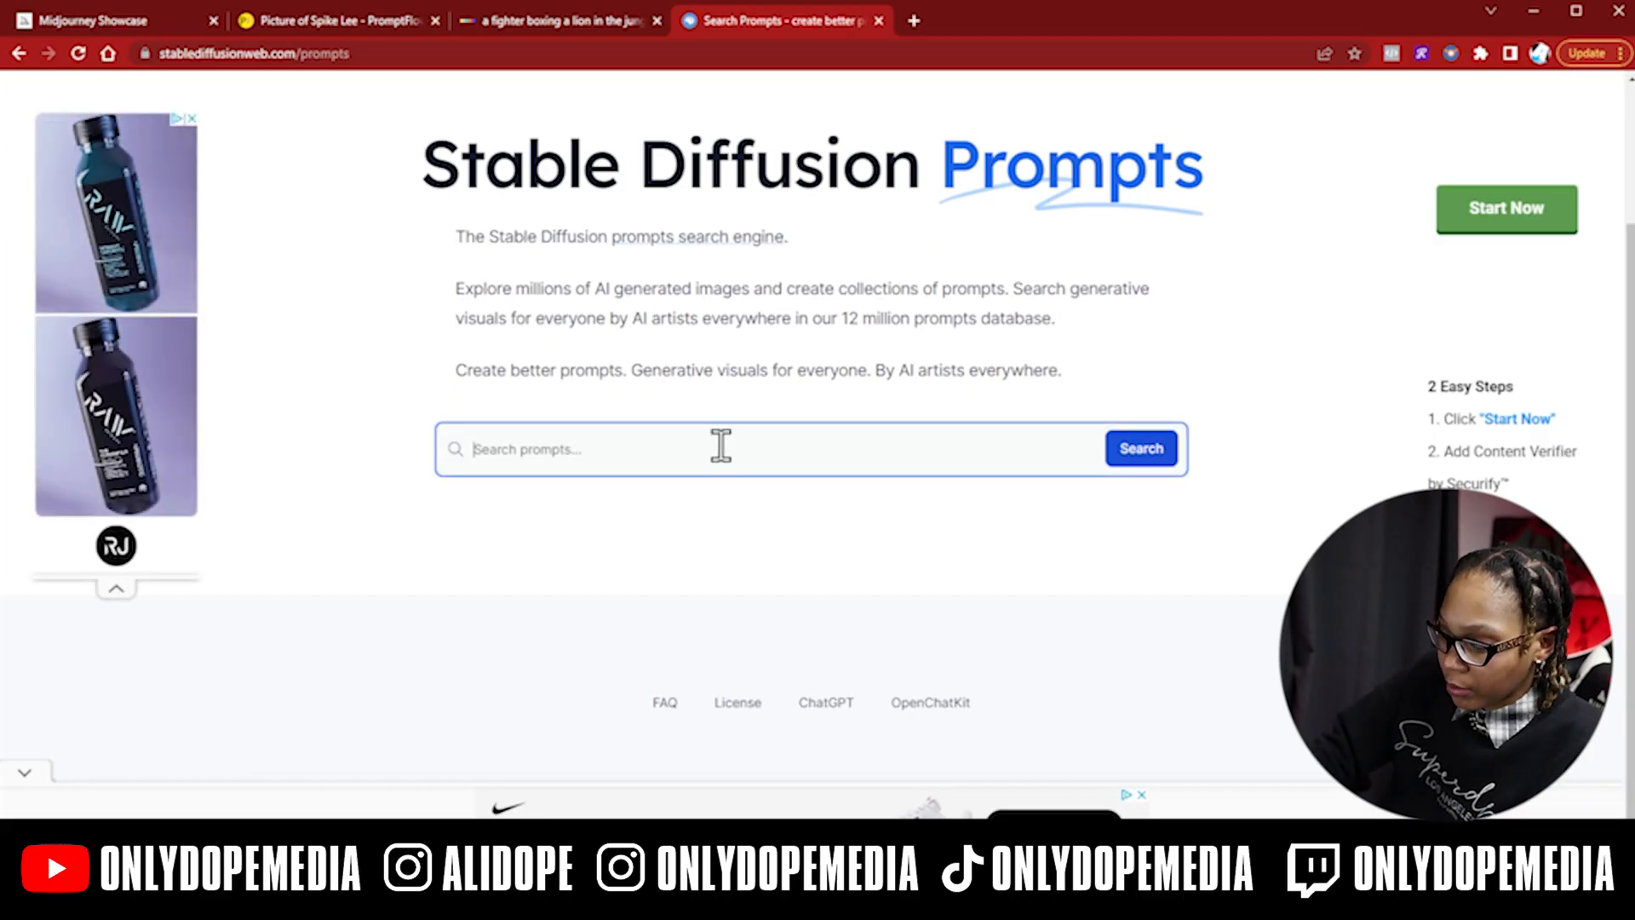
type("hip hop")
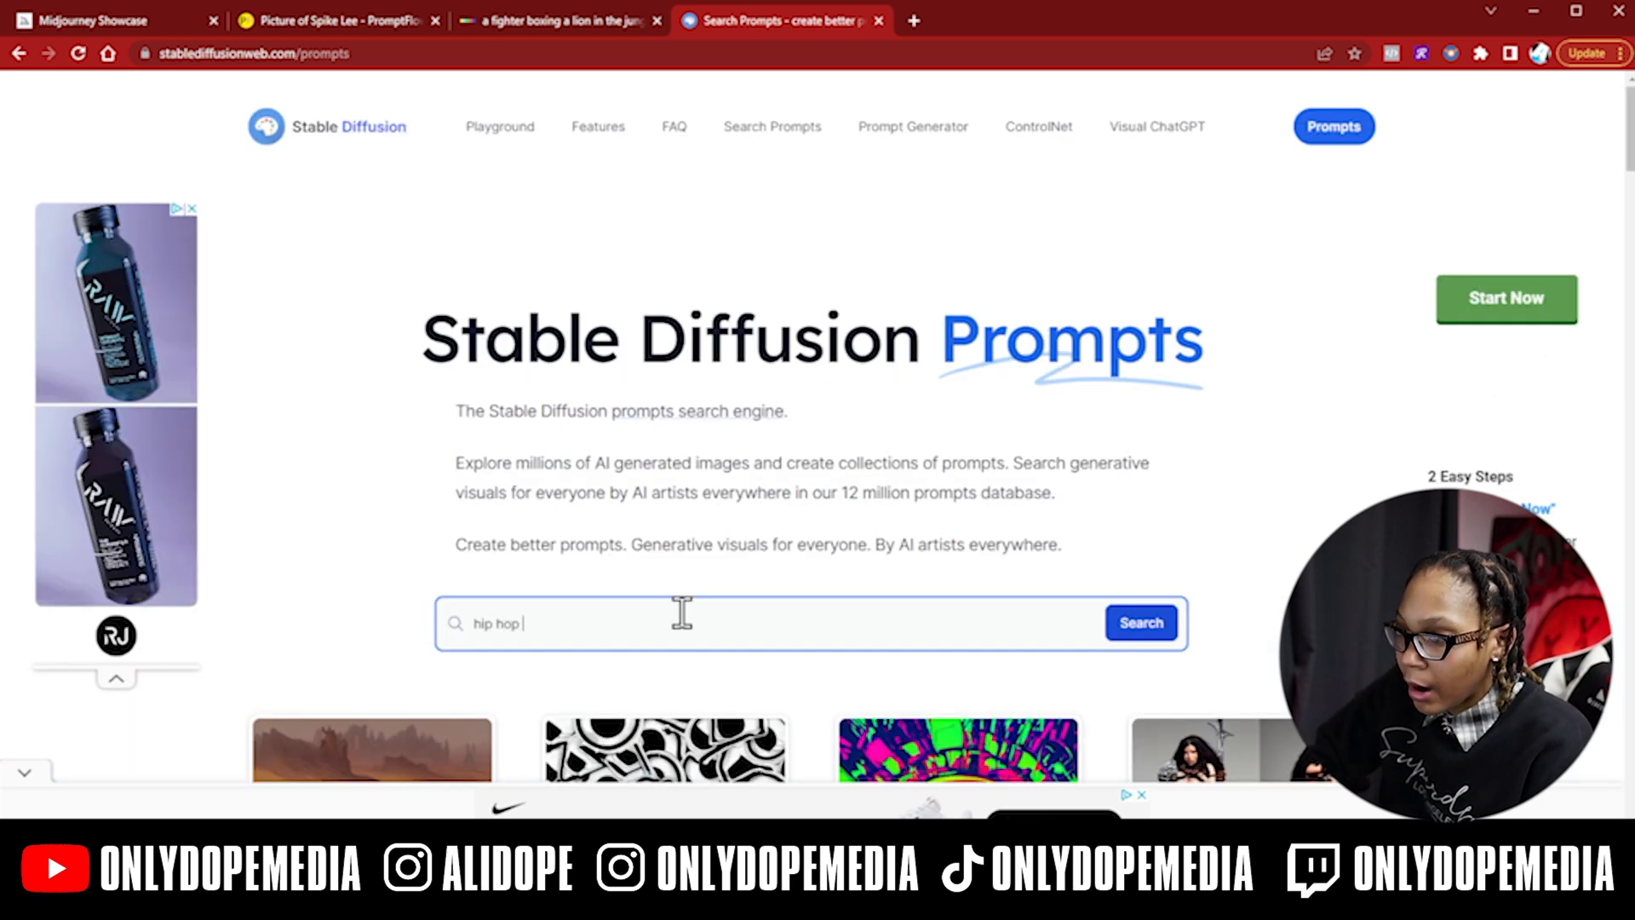
scroll(682, 612, "down", 15)
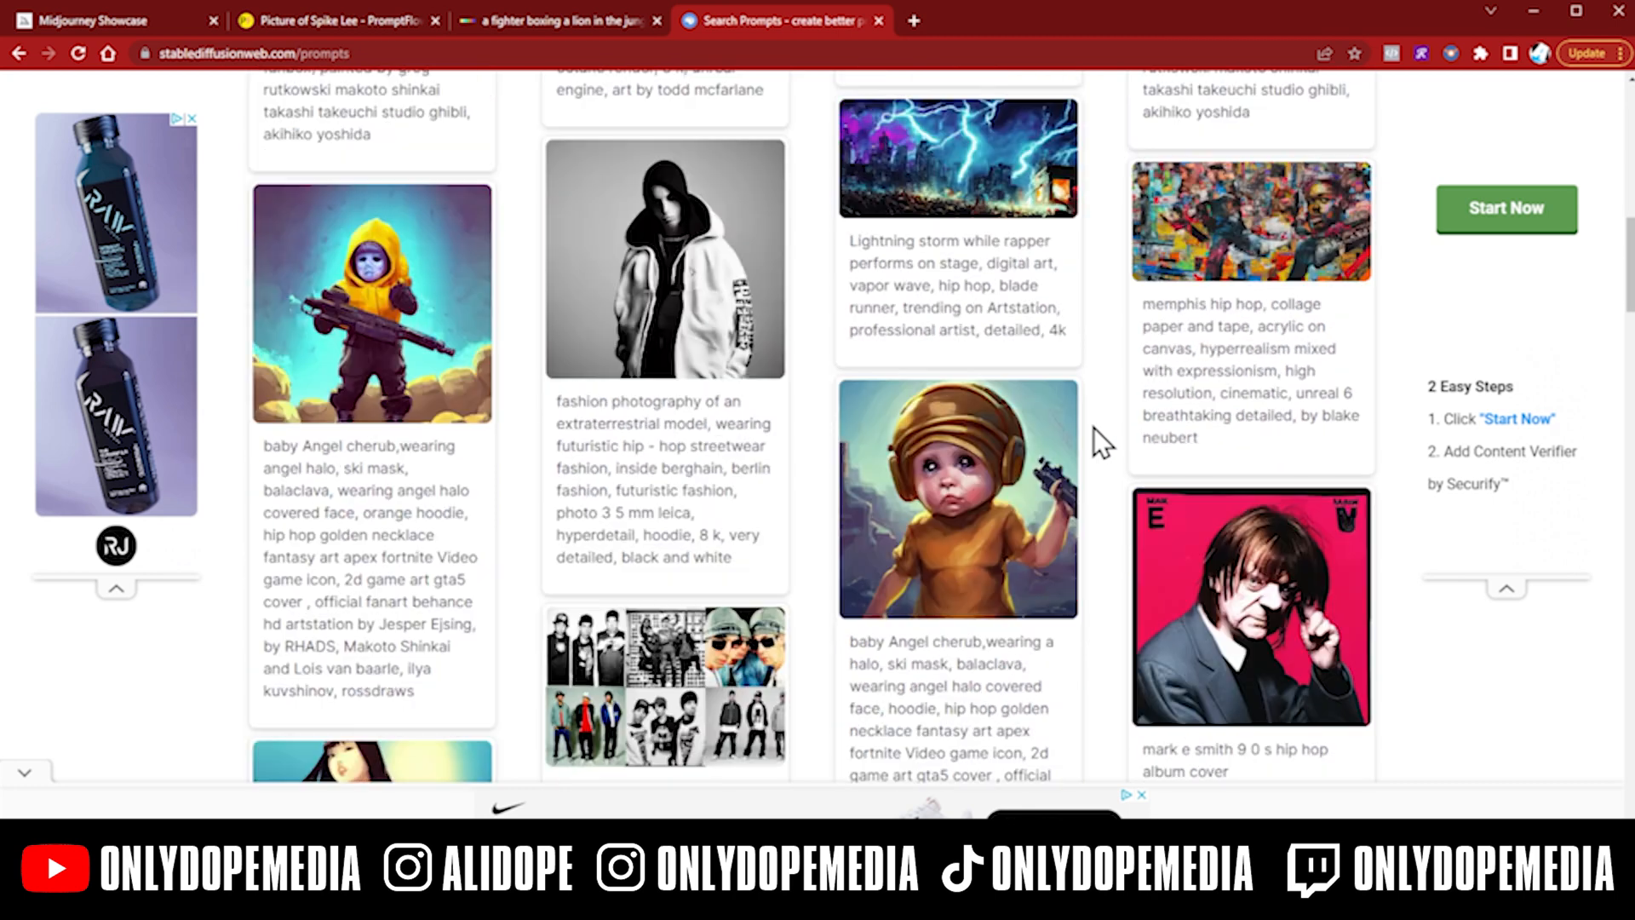
scroll(819, 426, "down", 6)
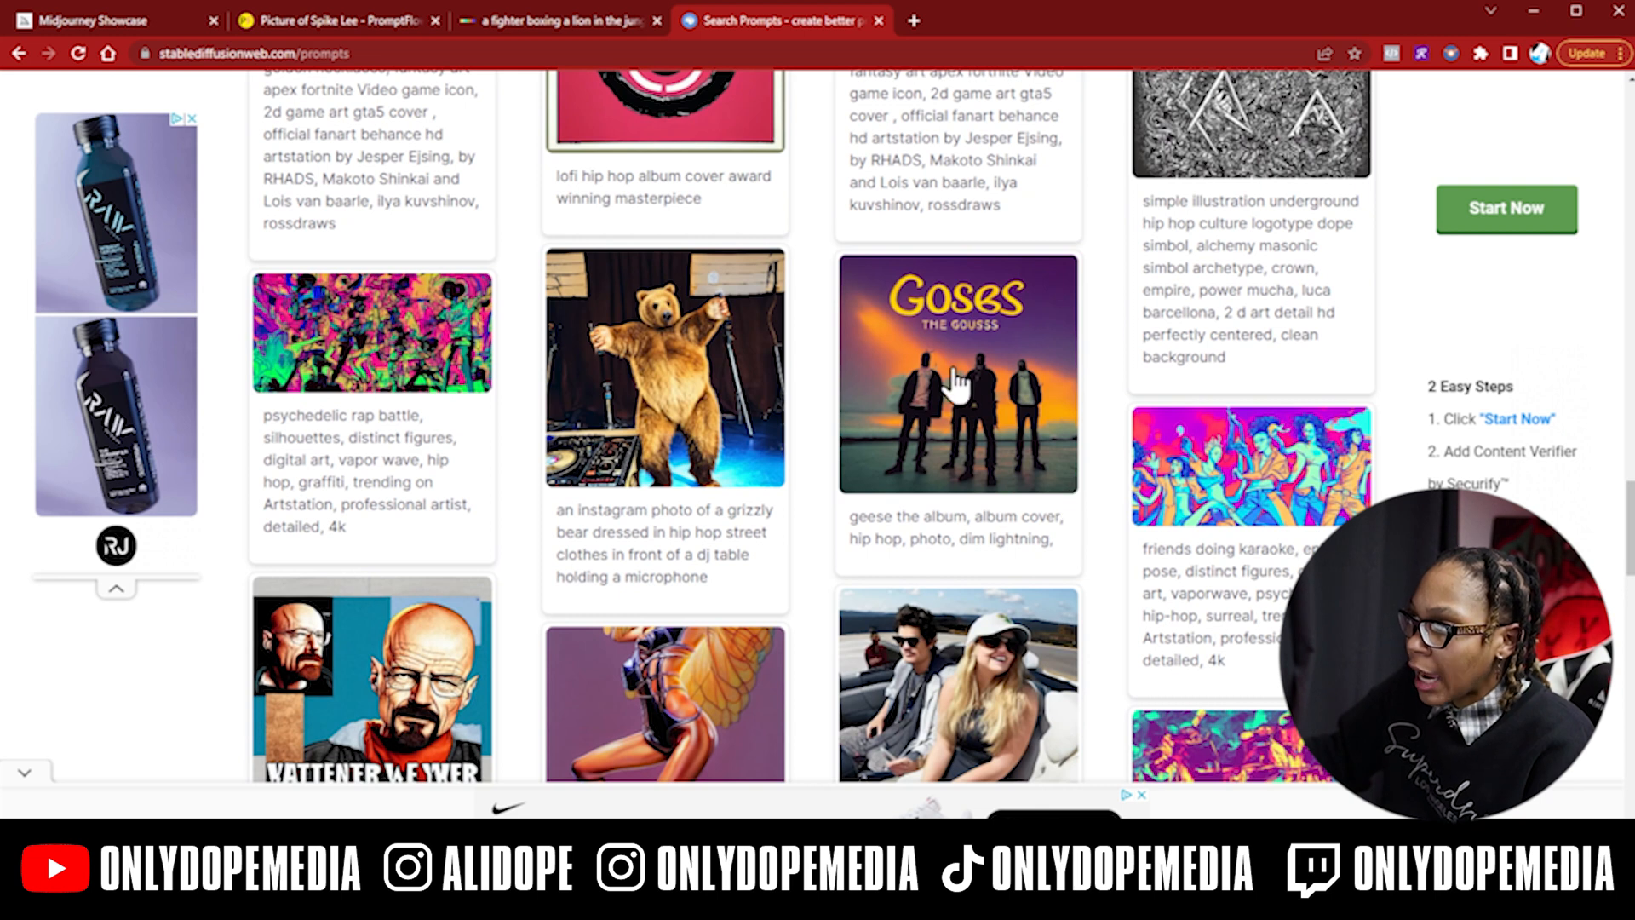
scroll(1065, 405, "down", 1)
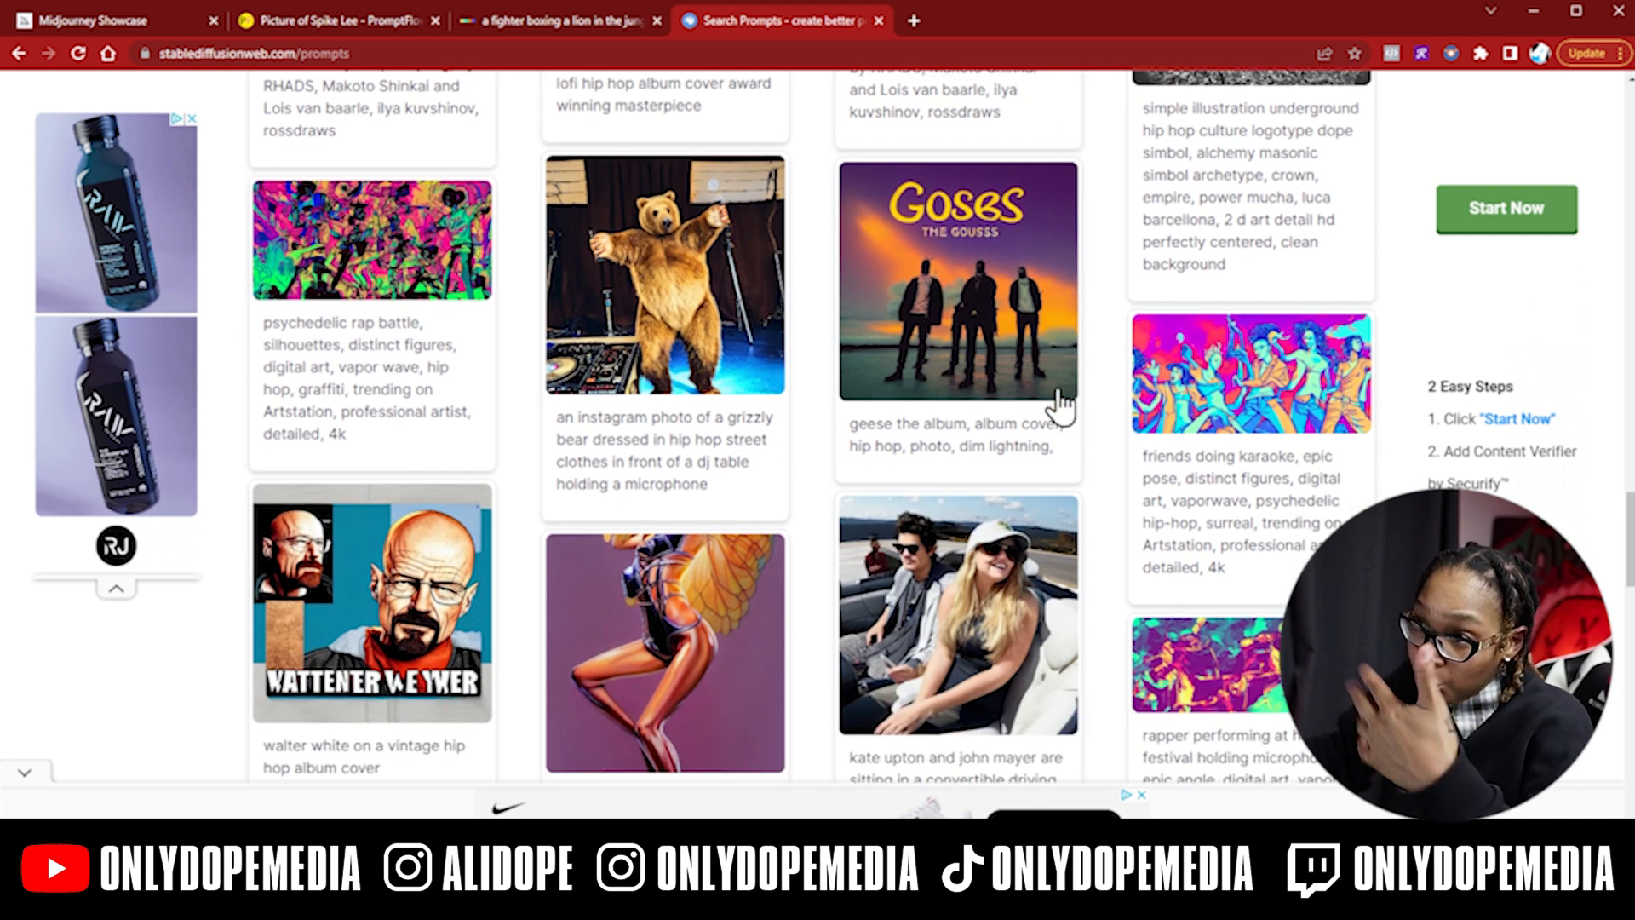
scroll(1063, 407, "down", 10)
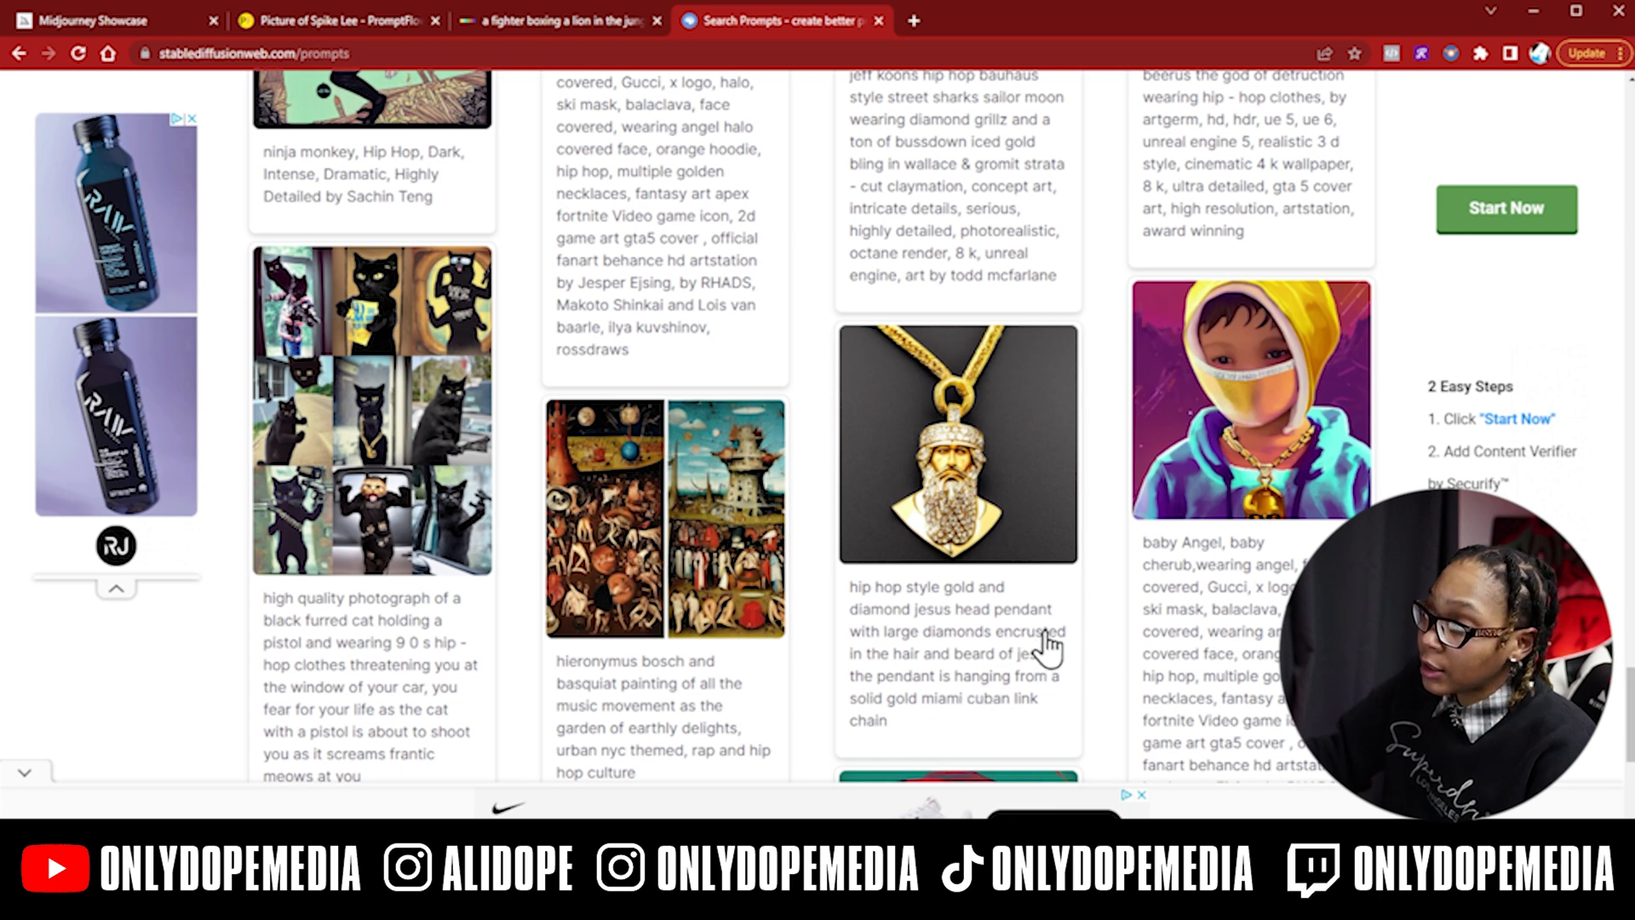
scroll(1048, 647, "down", 7)
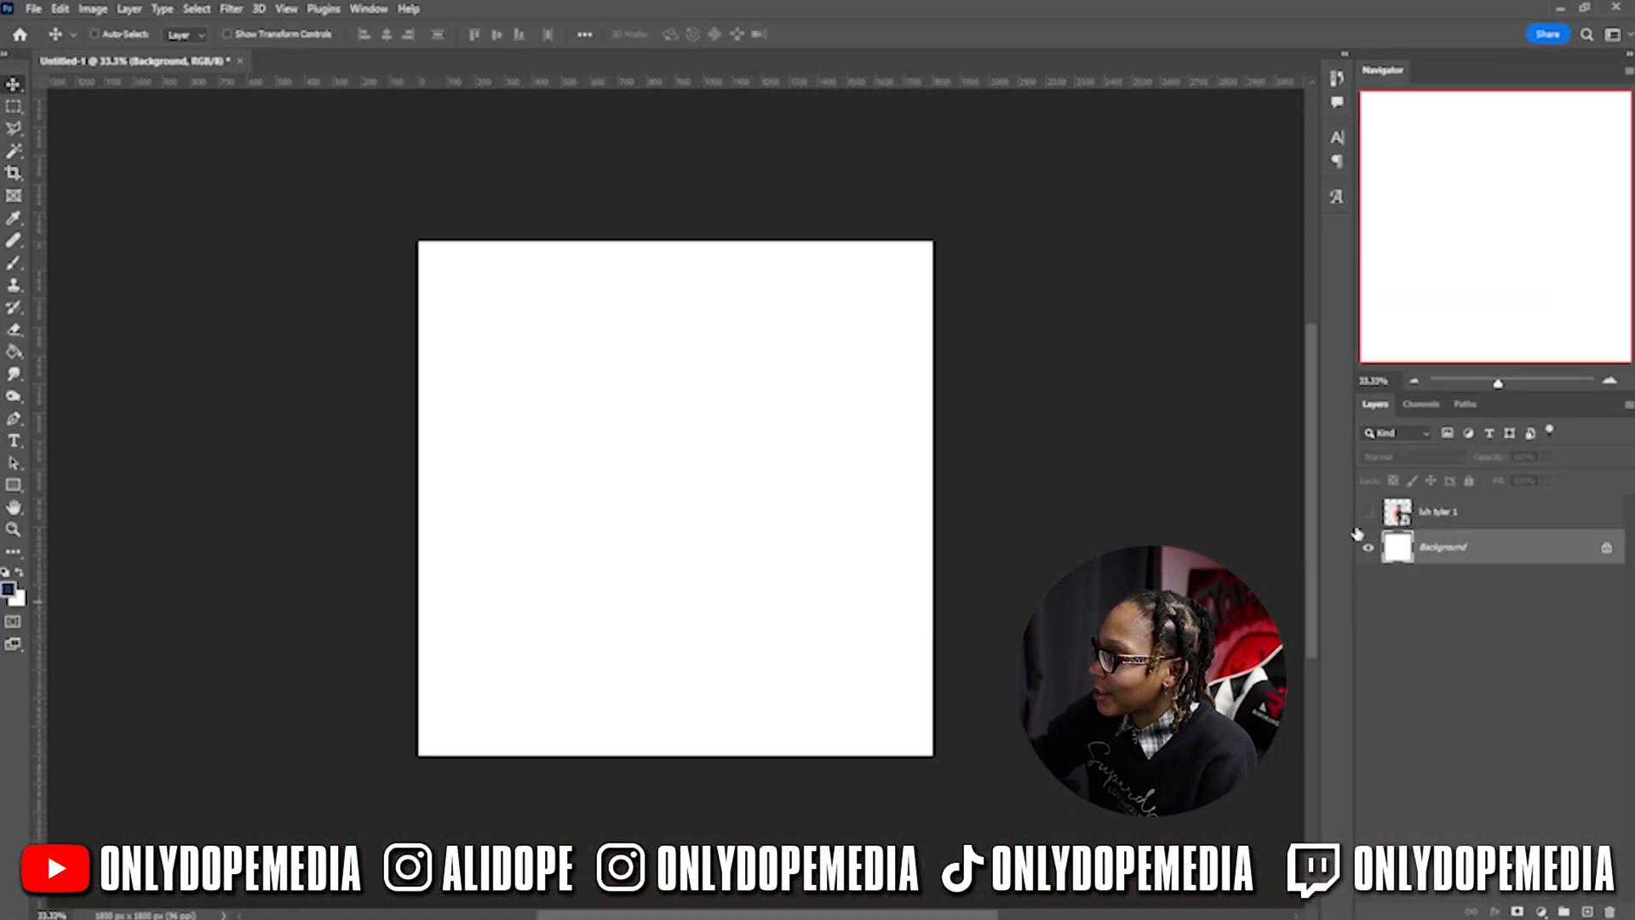
- Show the portrait photo layer, scale it up to about 151%, and nudge it slightly left
left_click(1367, 511)
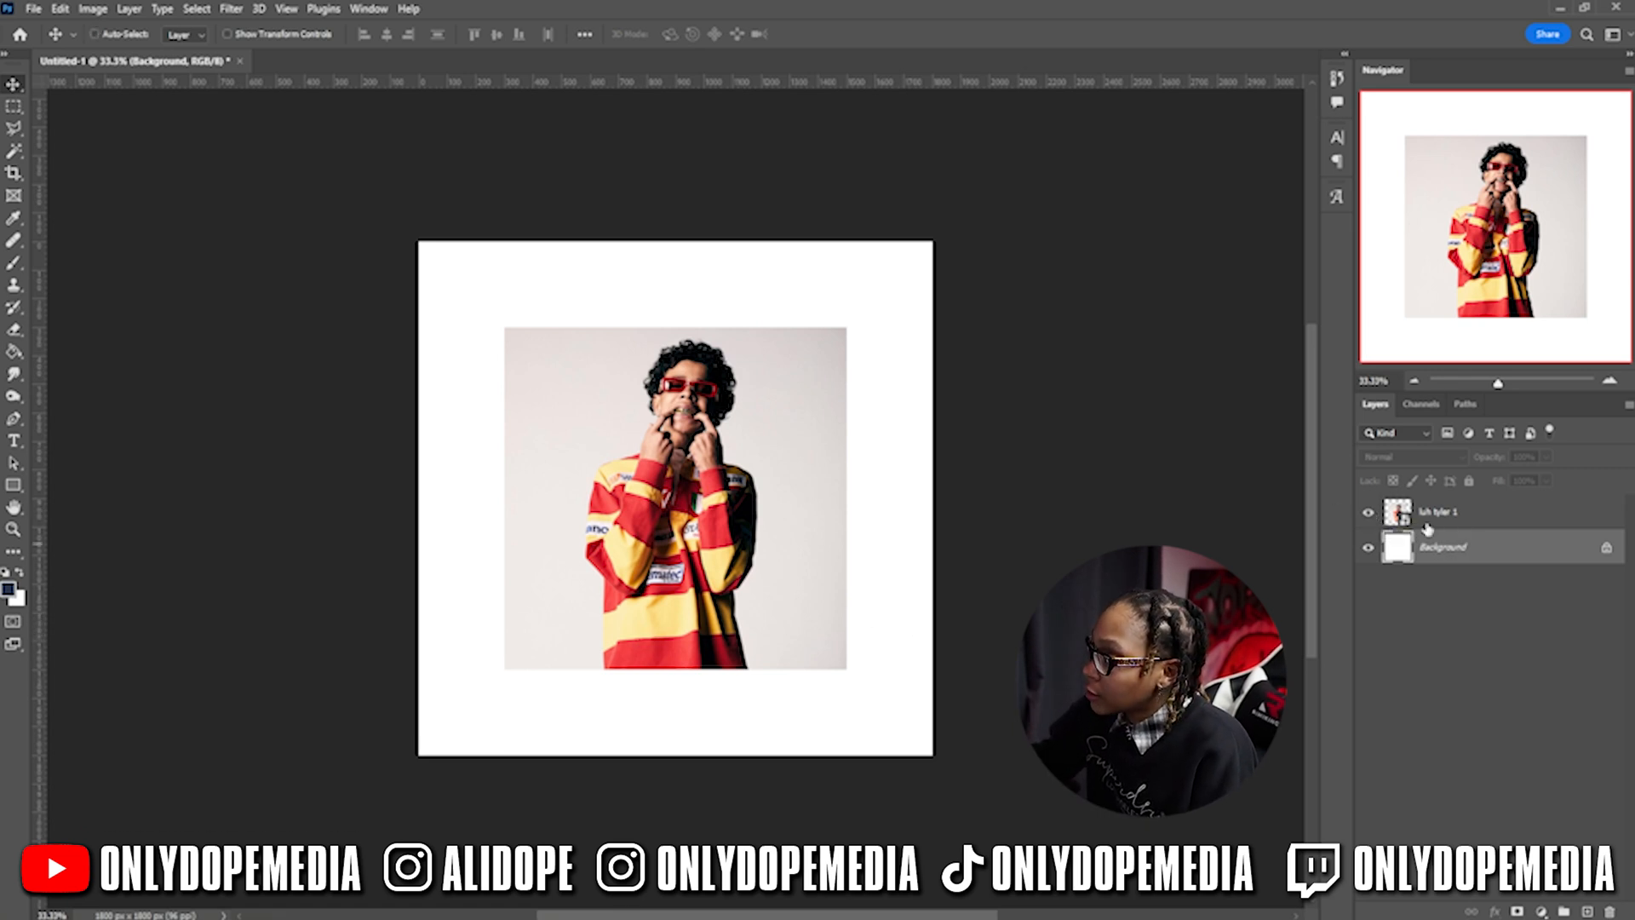
left_click(1456, 515)
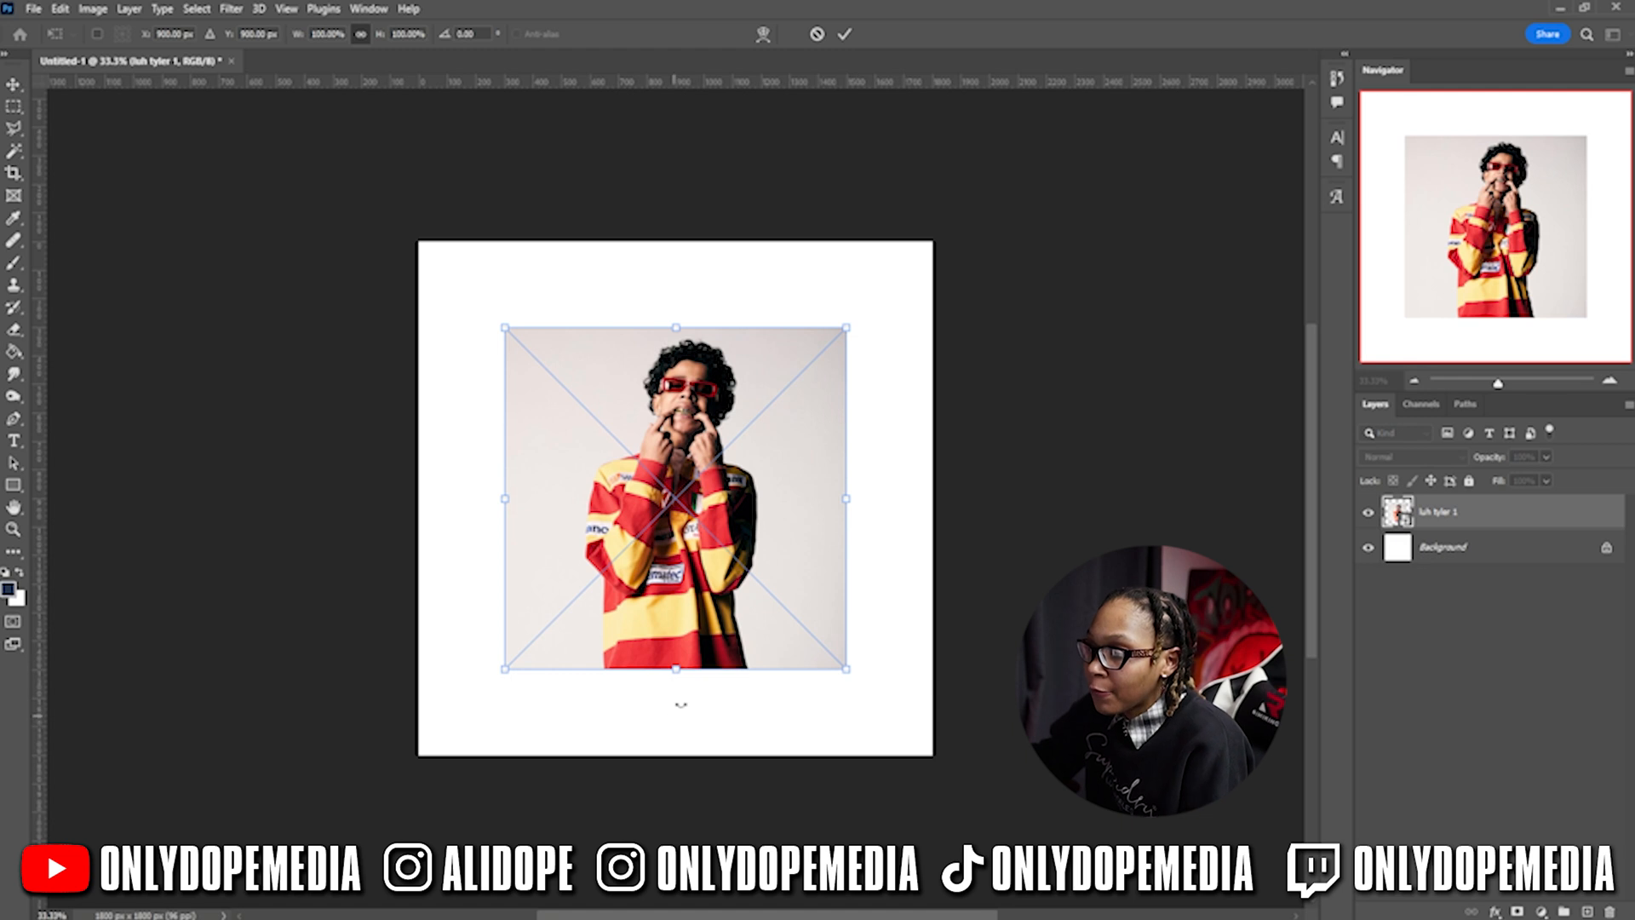
left_click_drag(677, 669, 686, 764)
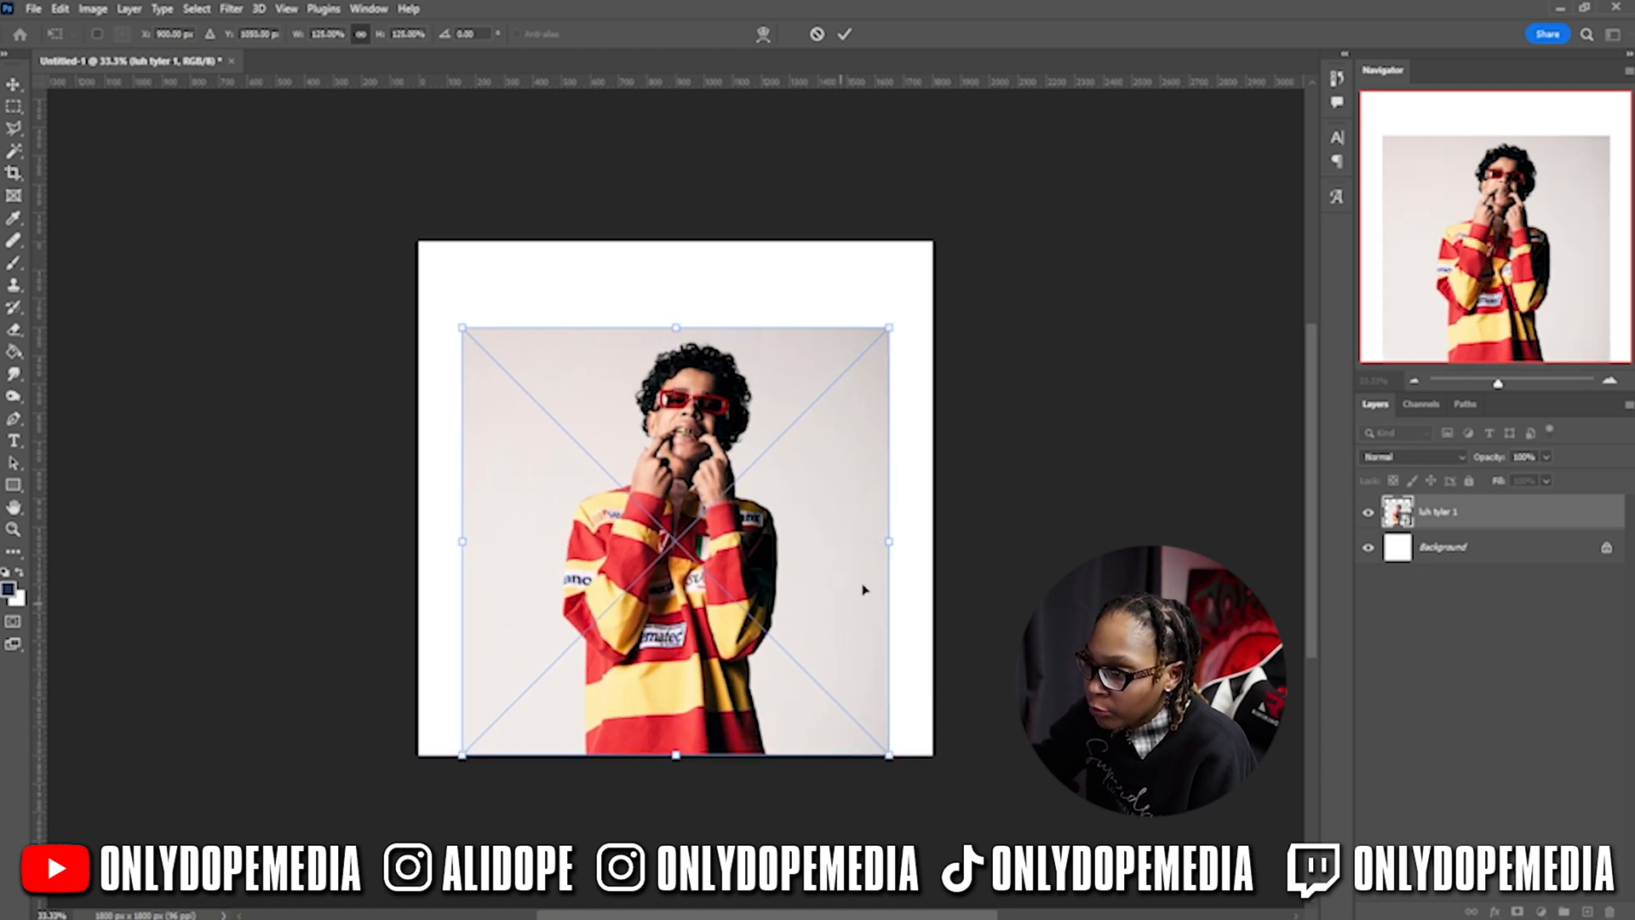
left_click_drag(903, 546, 976, 542)
left_click_drag(886, 534, 844, 532)
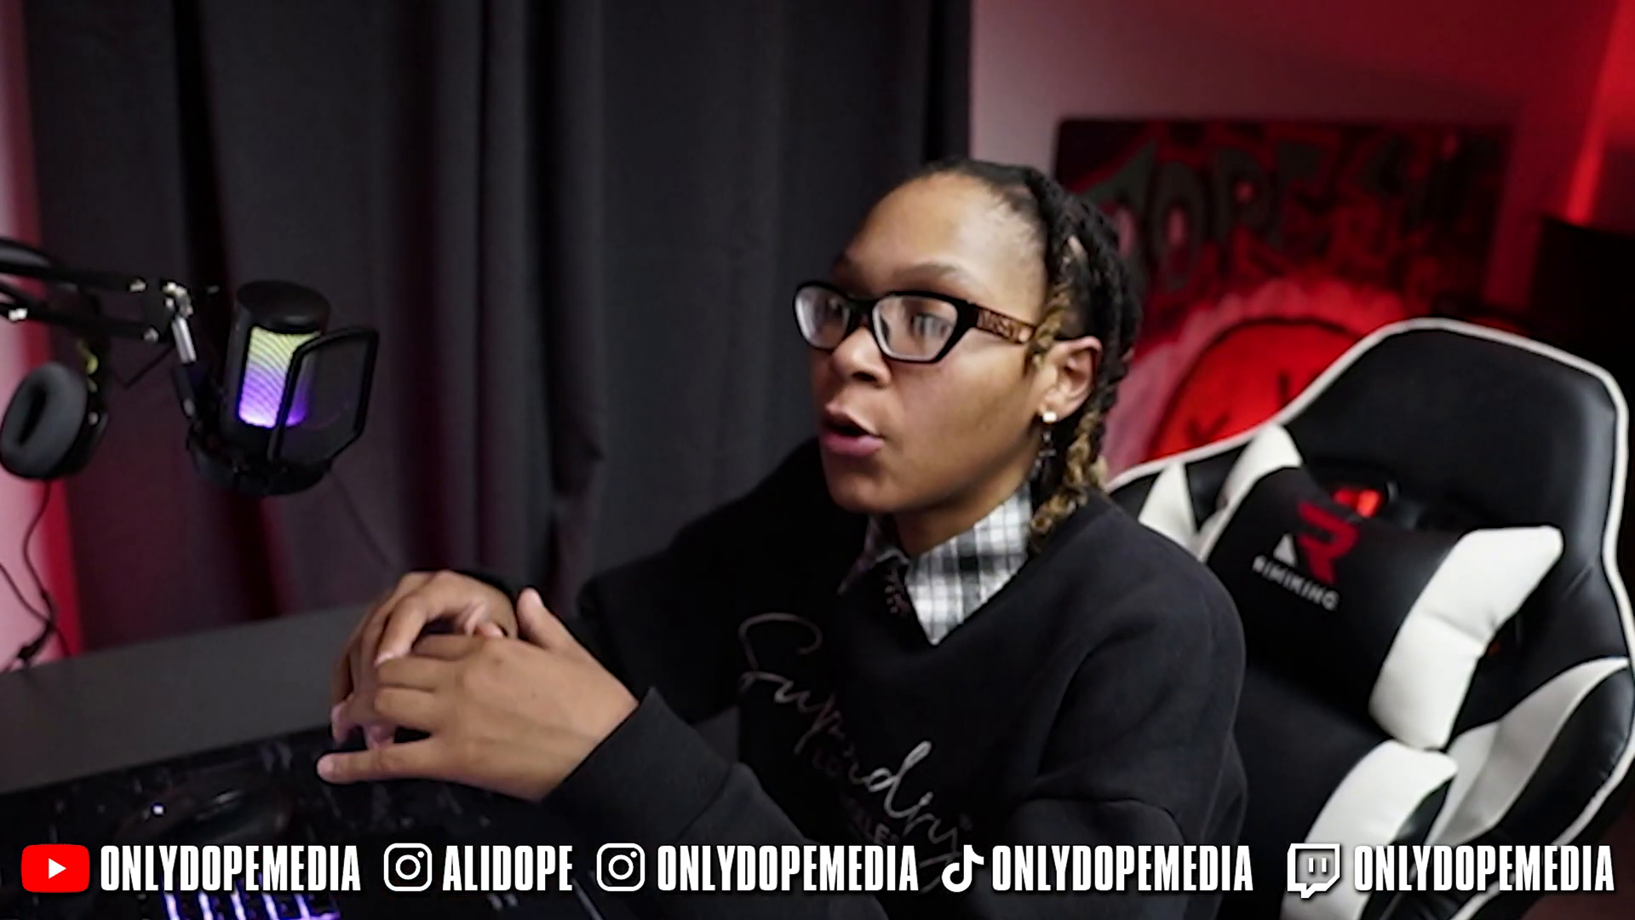
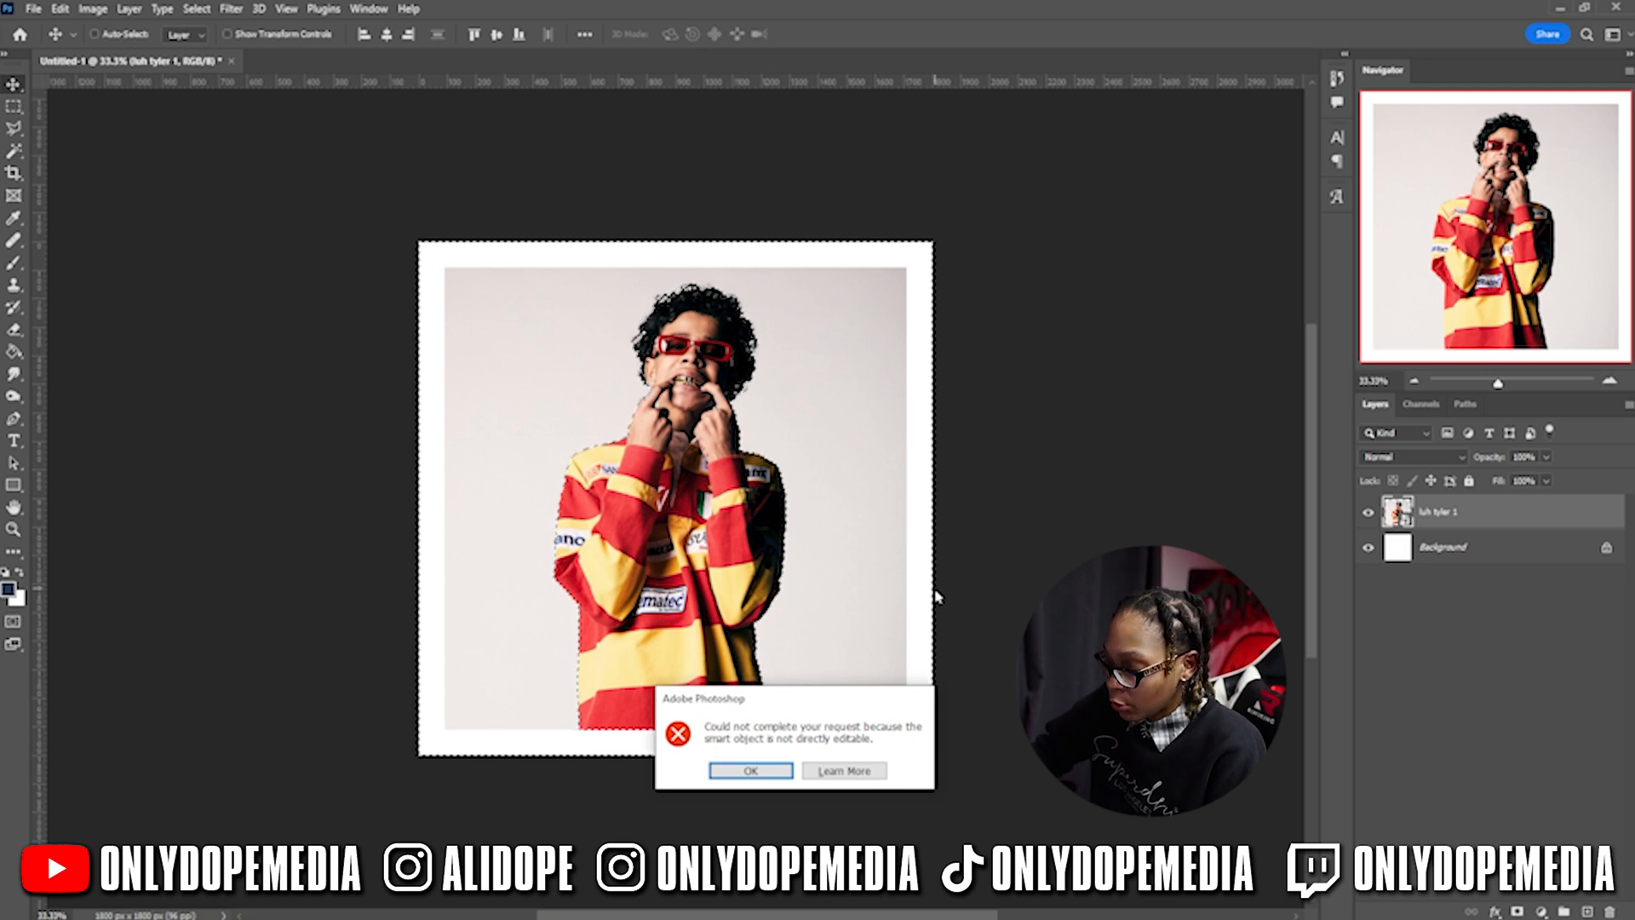
- Rasterize the luh tyler 1 layer and delete the grey backdrop around the person
right_click(1450, 522)
left_click(1252, 501)
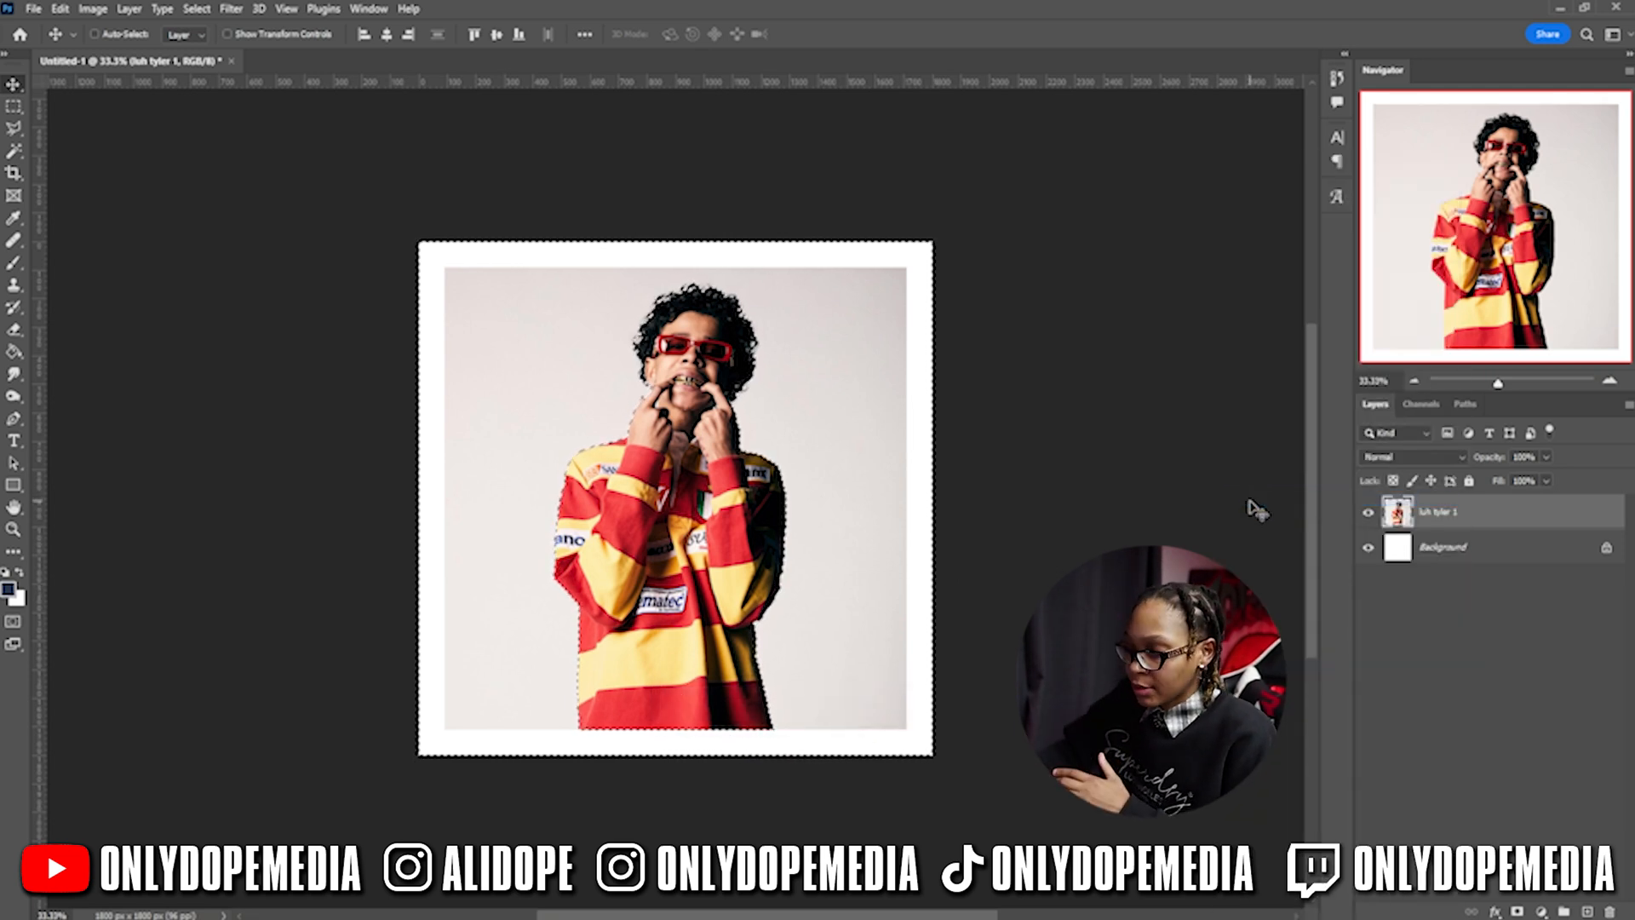
key("Delete")
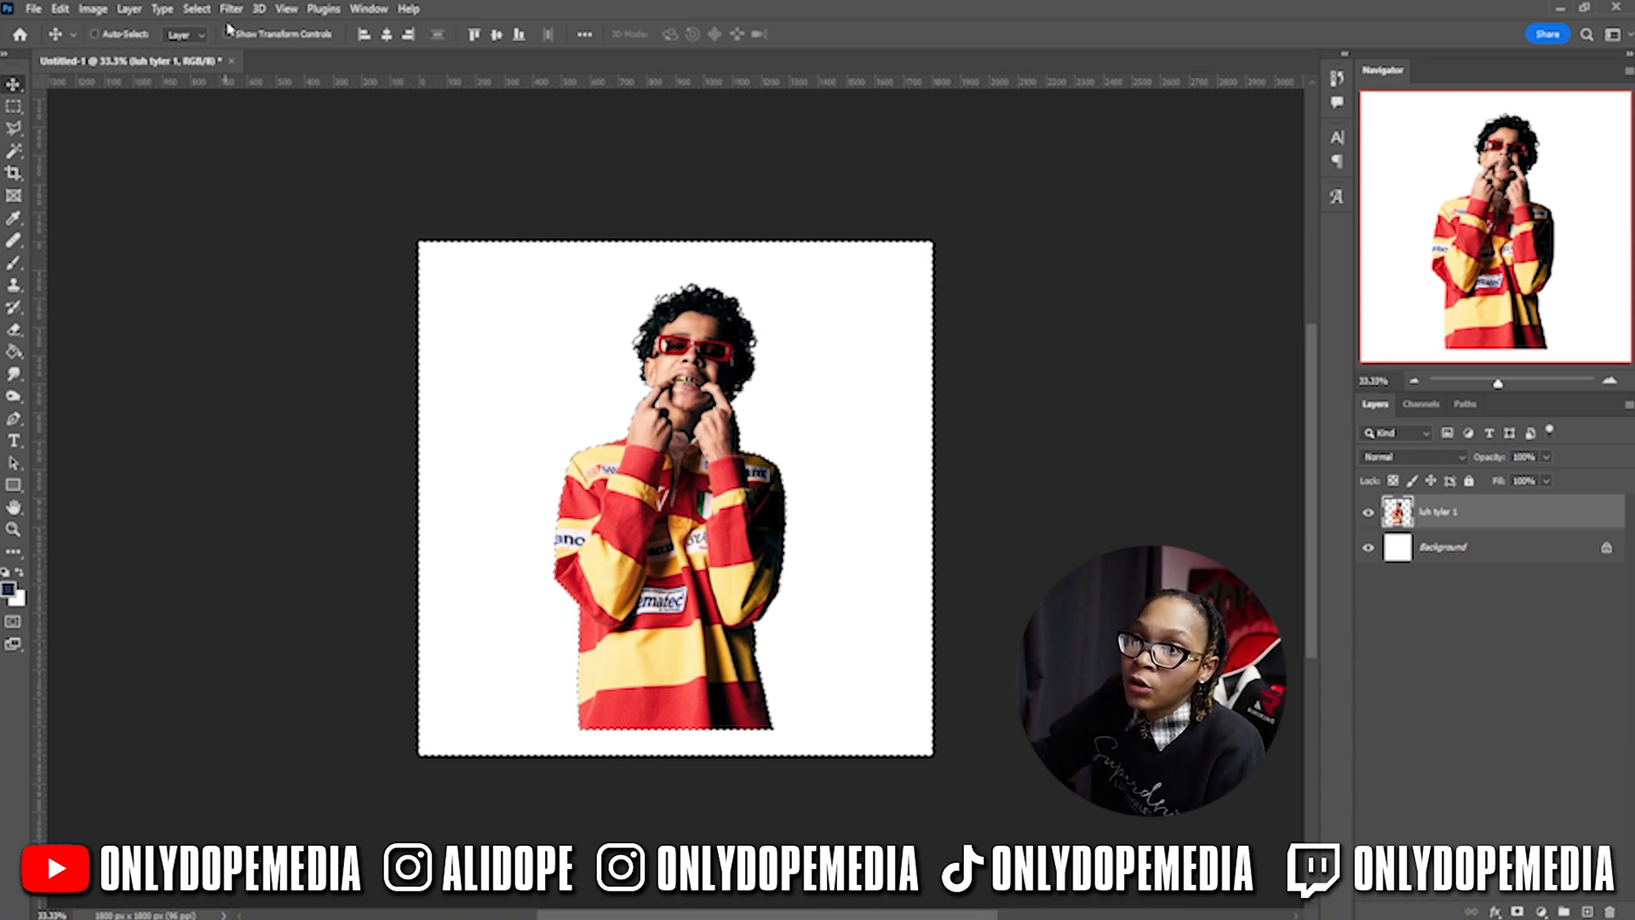
- Clear the selection and convert the photo layer into a smart object
left_click(200, 14)
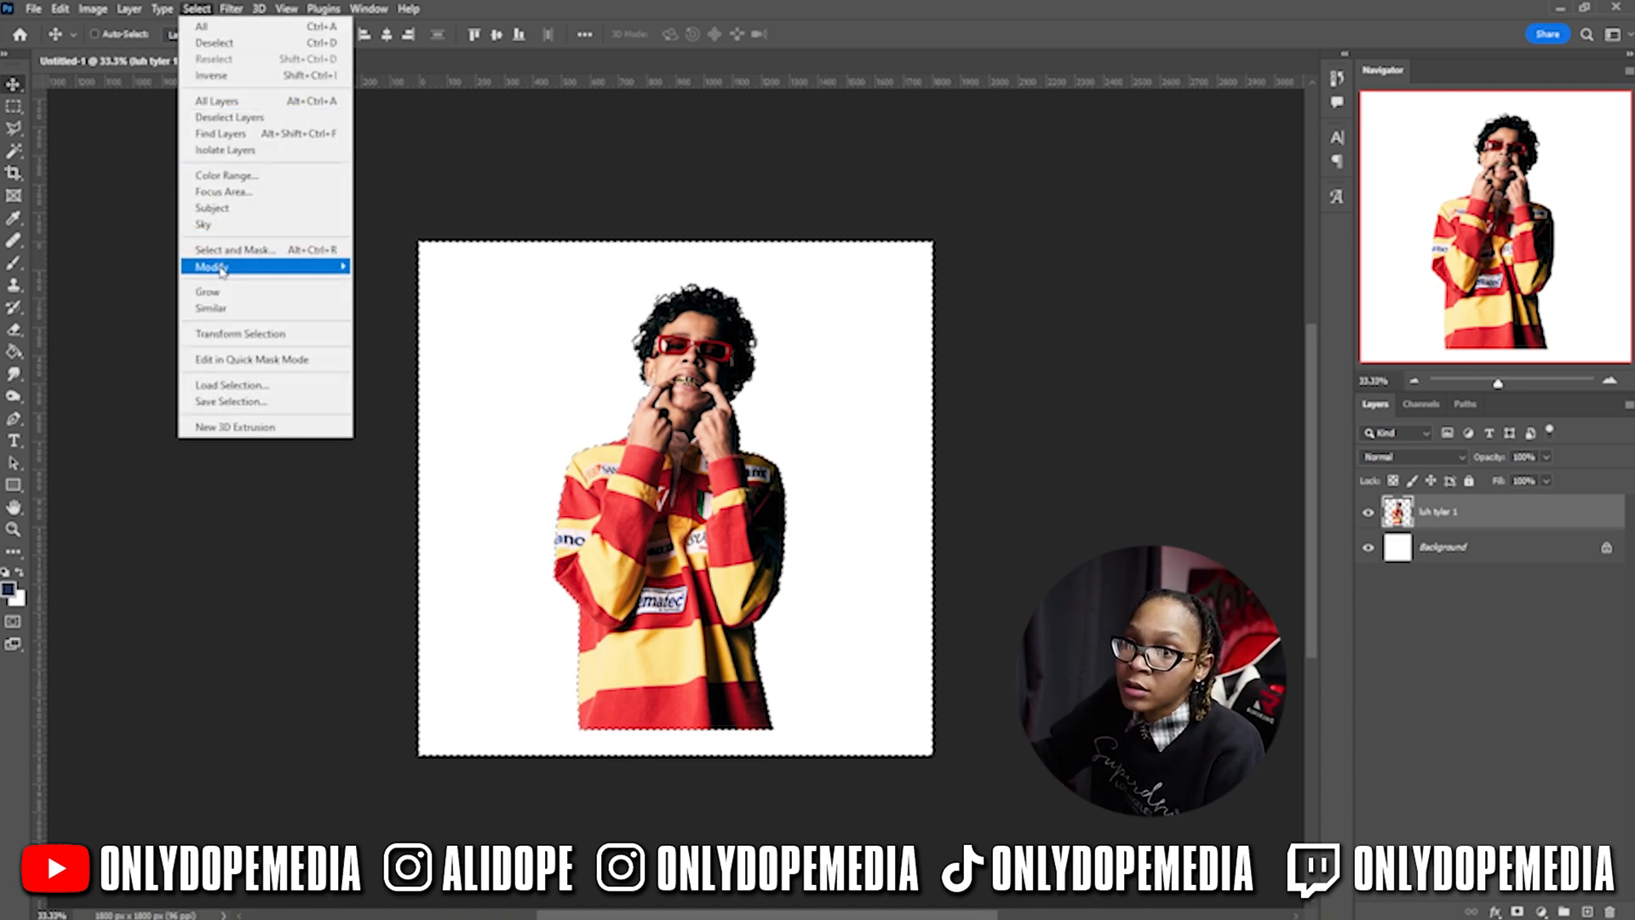
left_click(399, 341)
key("ctrl+d")
right_click(1479, 514)
left_click(1339, 436)
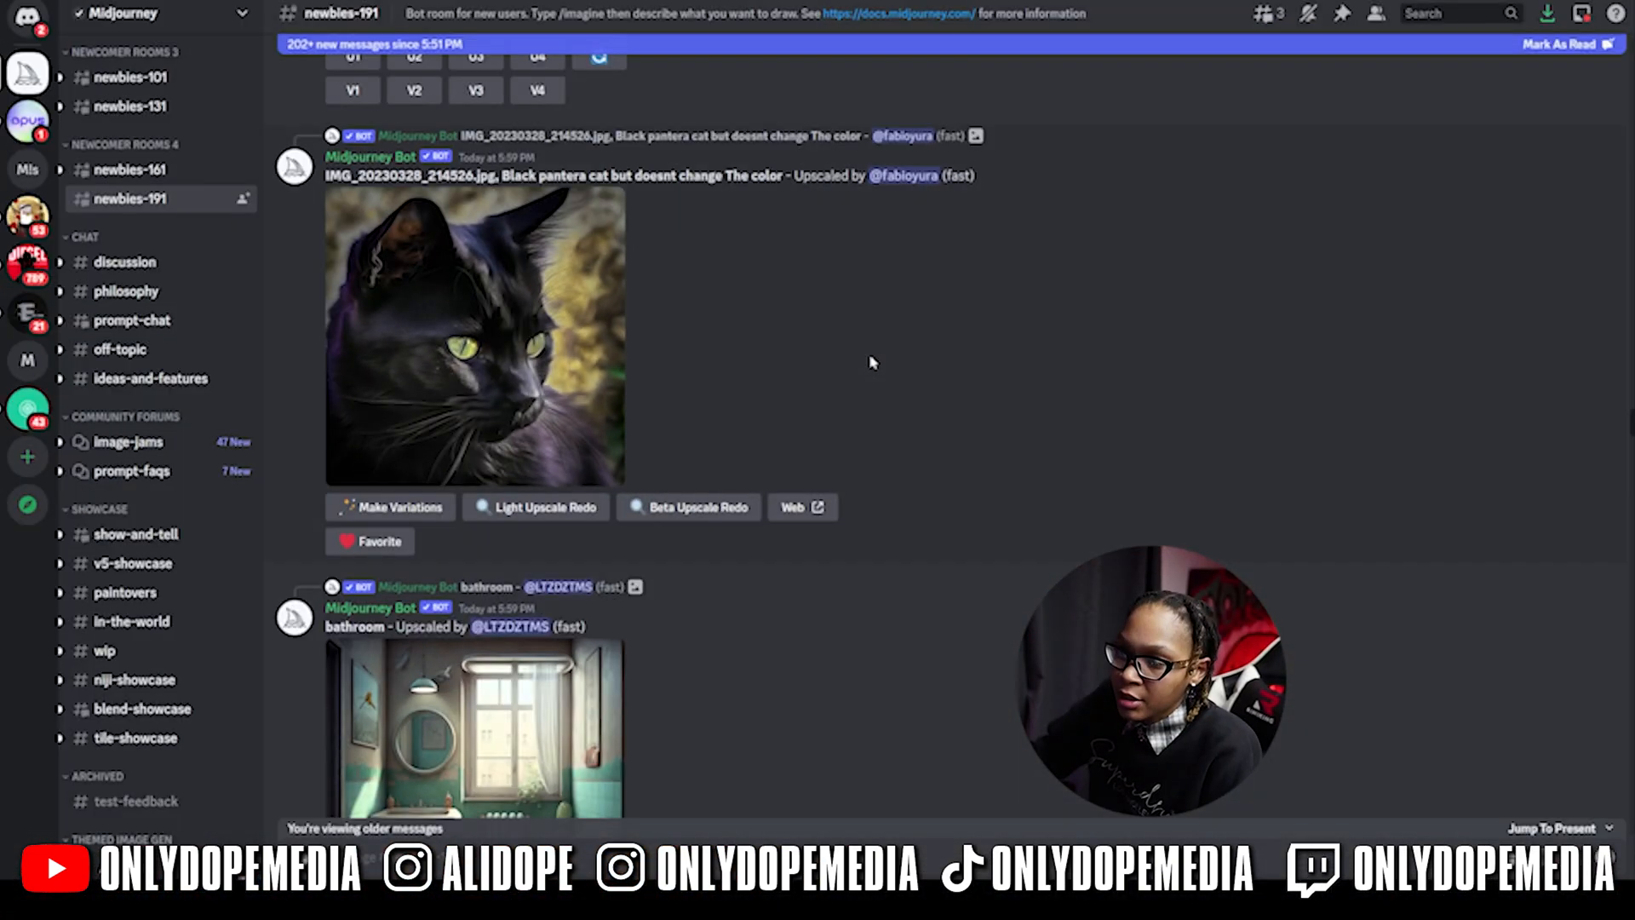
- Scroll up through newbies-191 and type / to list slash commands, /imagine first
scroll(852, 358, "up", 5)
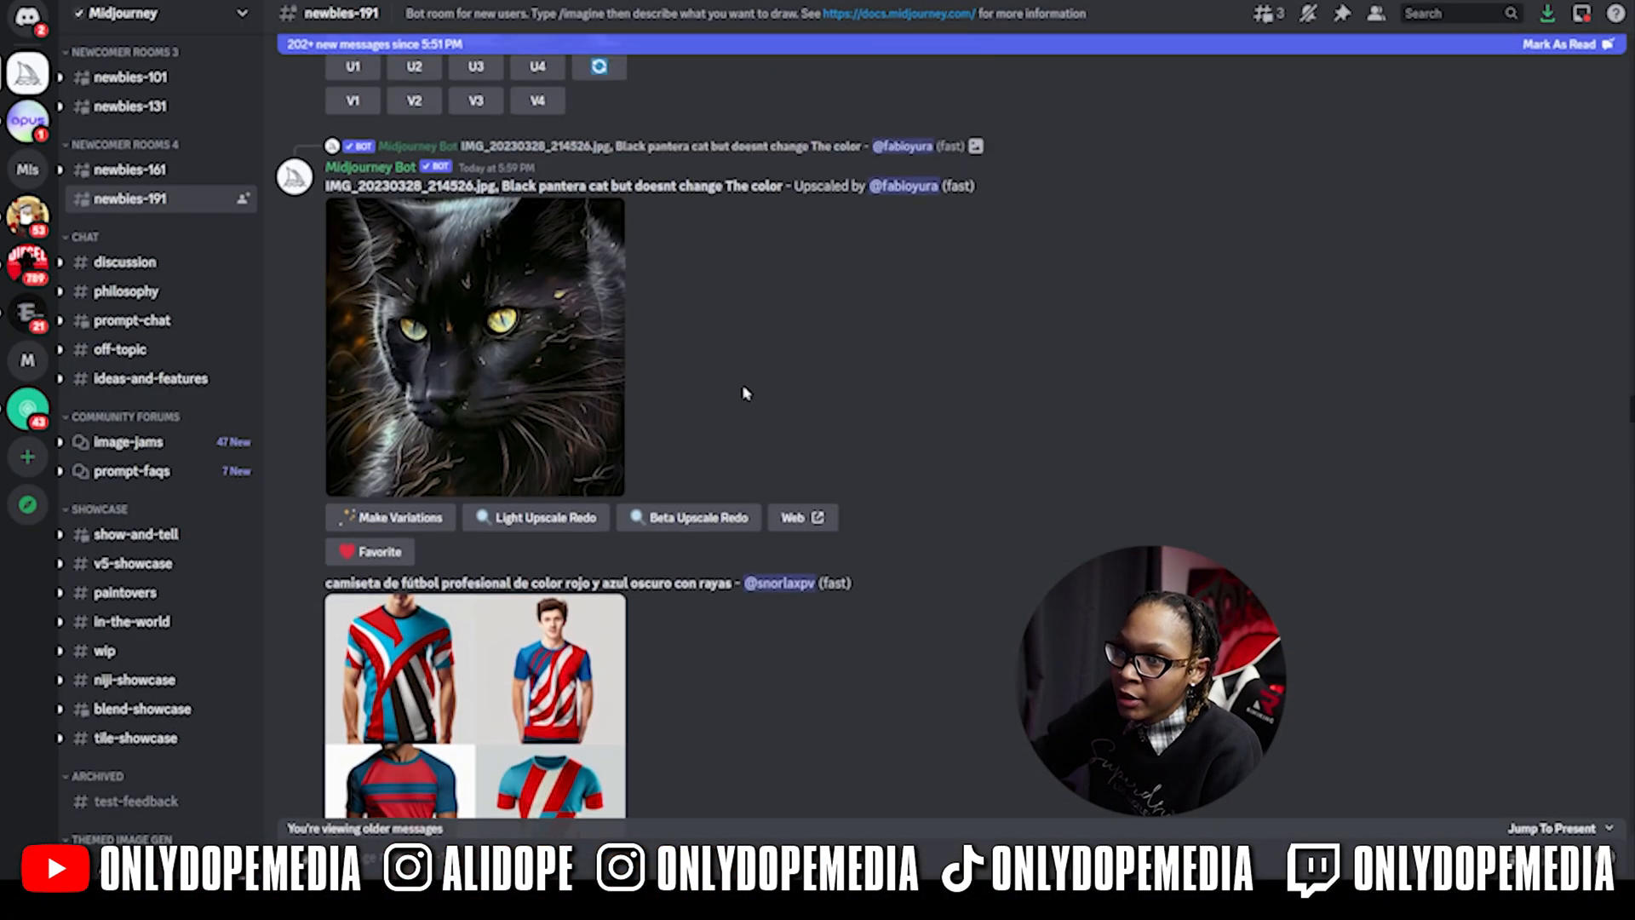
scroll(766, 358, "up", 10)
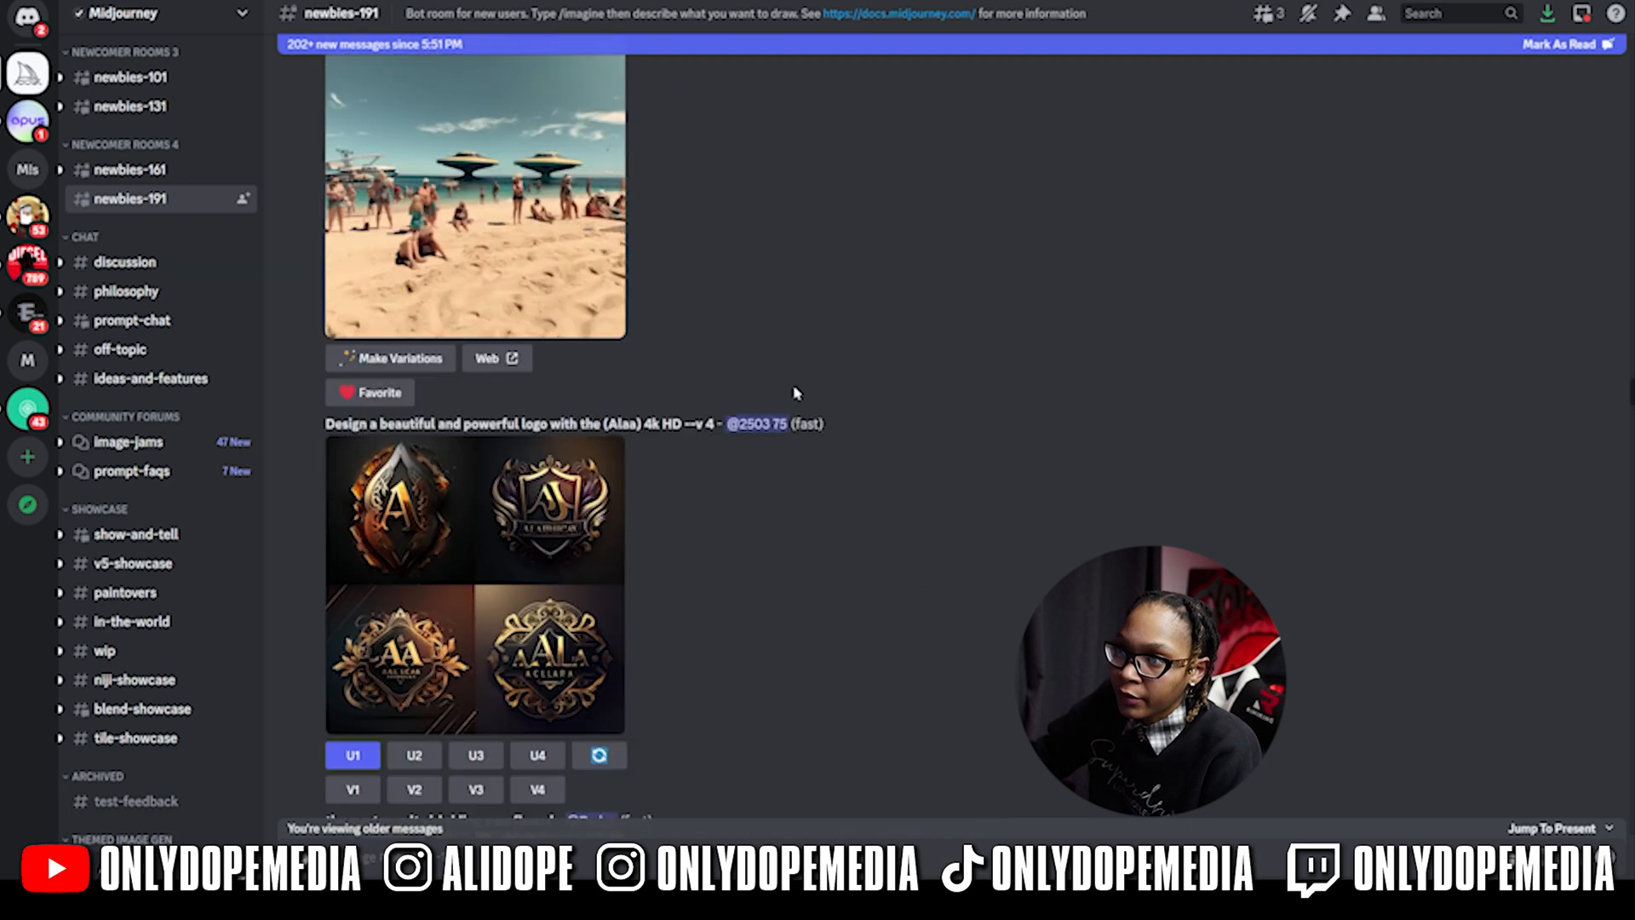
scroll(816, 509, "up", 8)
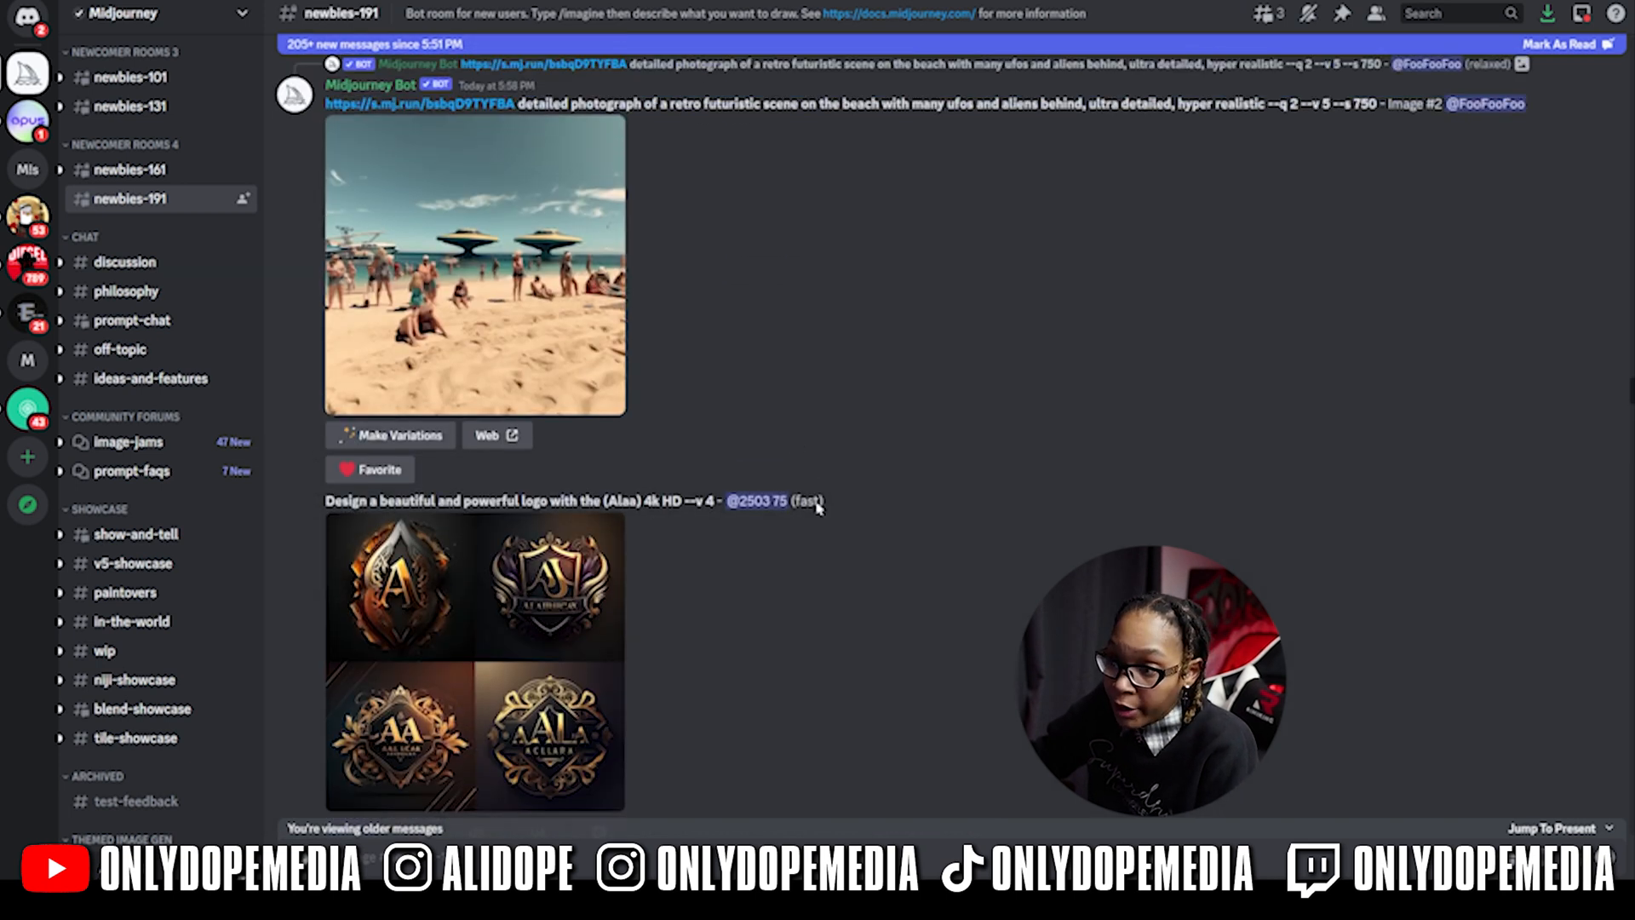
scroll(766, 384, "up", 10)
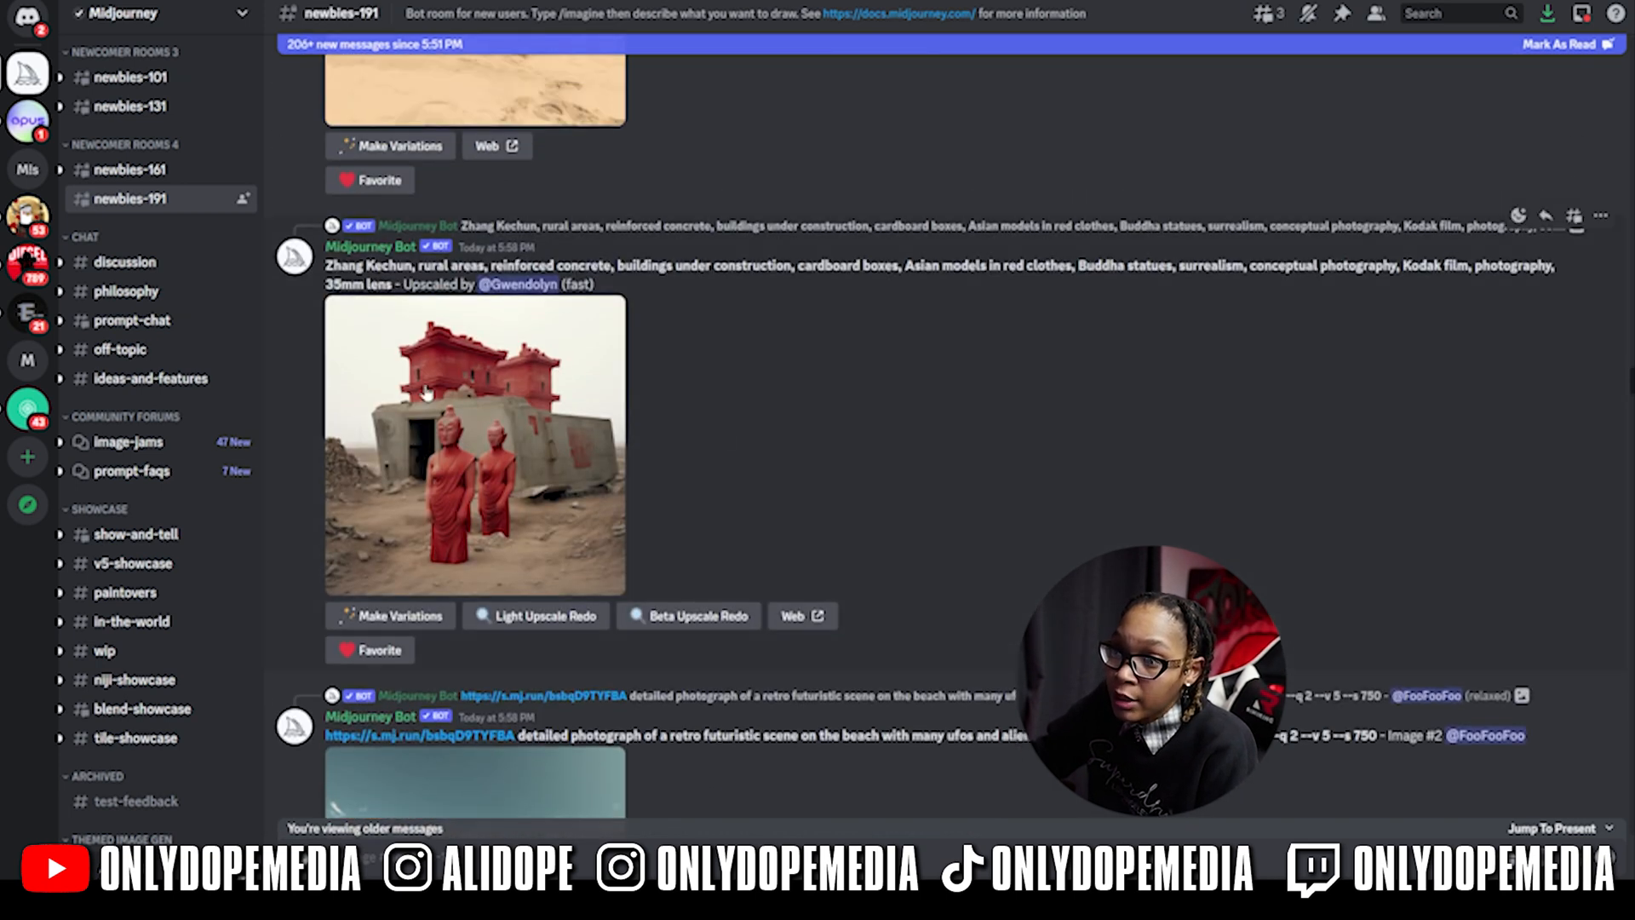
scroll(646, 292, "up", 5)
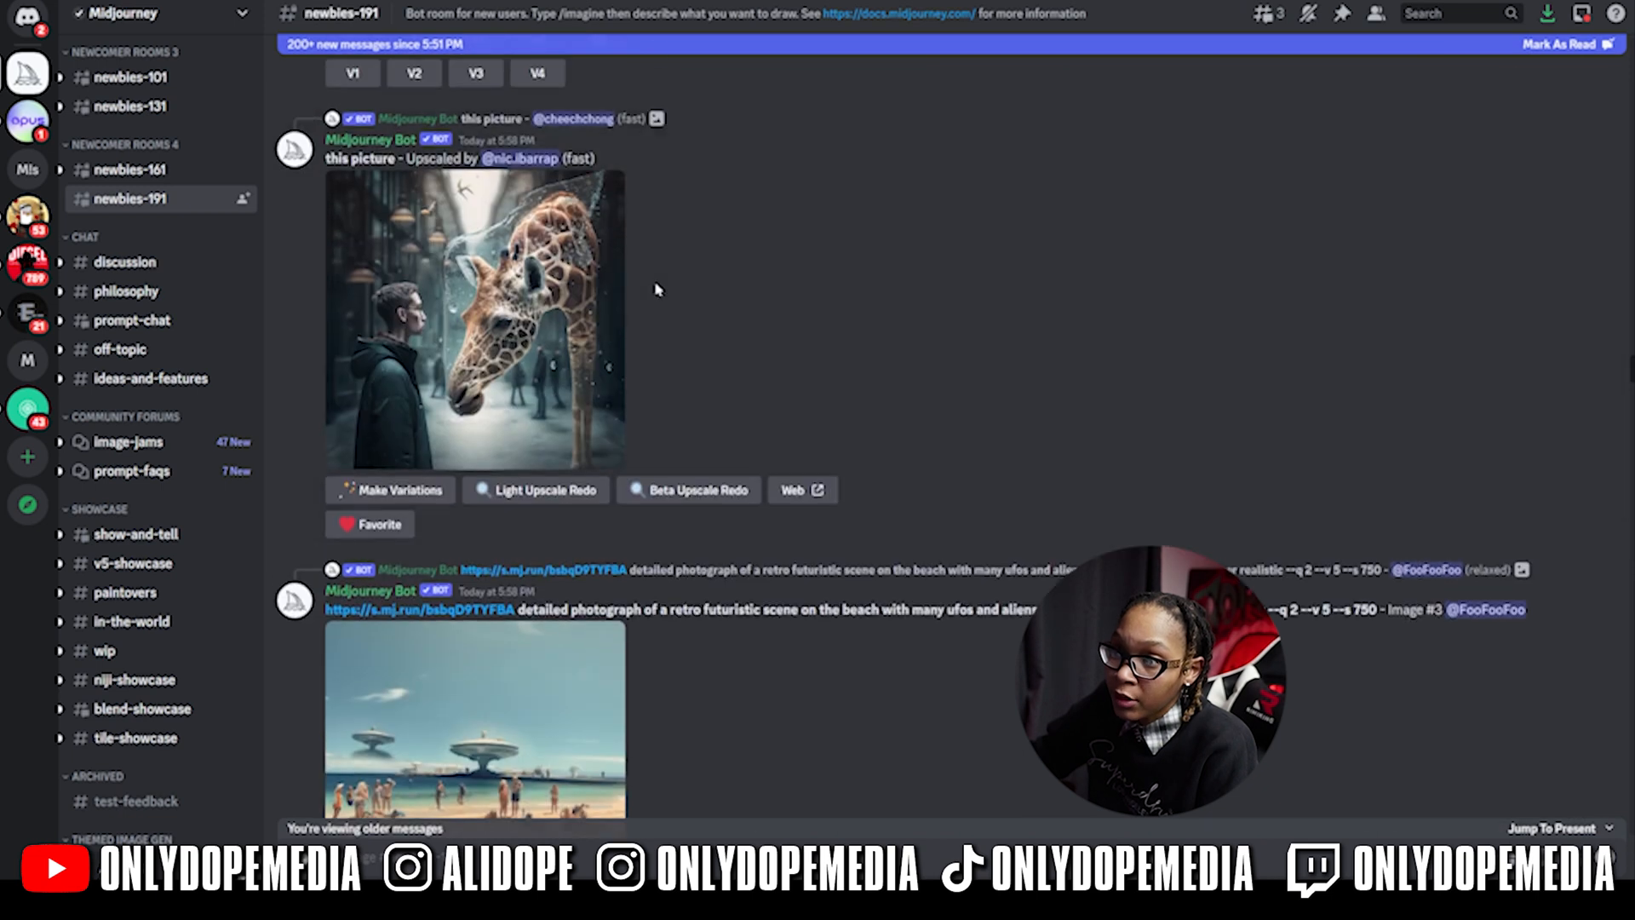
scroll(627, 511, "up", 8)
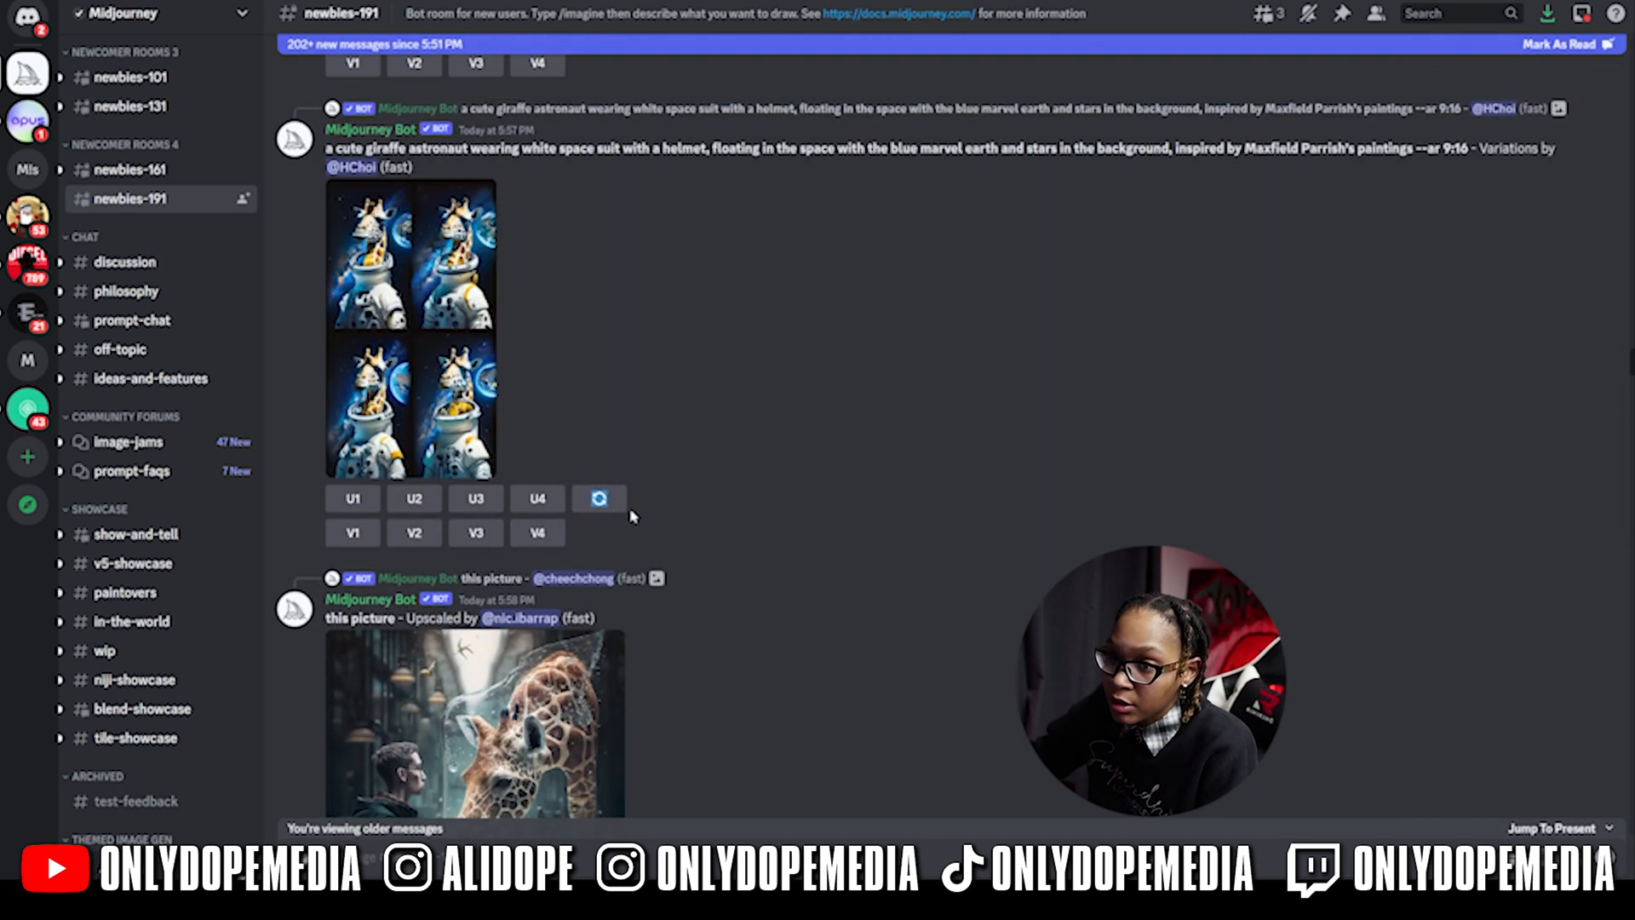
scroll(747, 345, "up", 8)
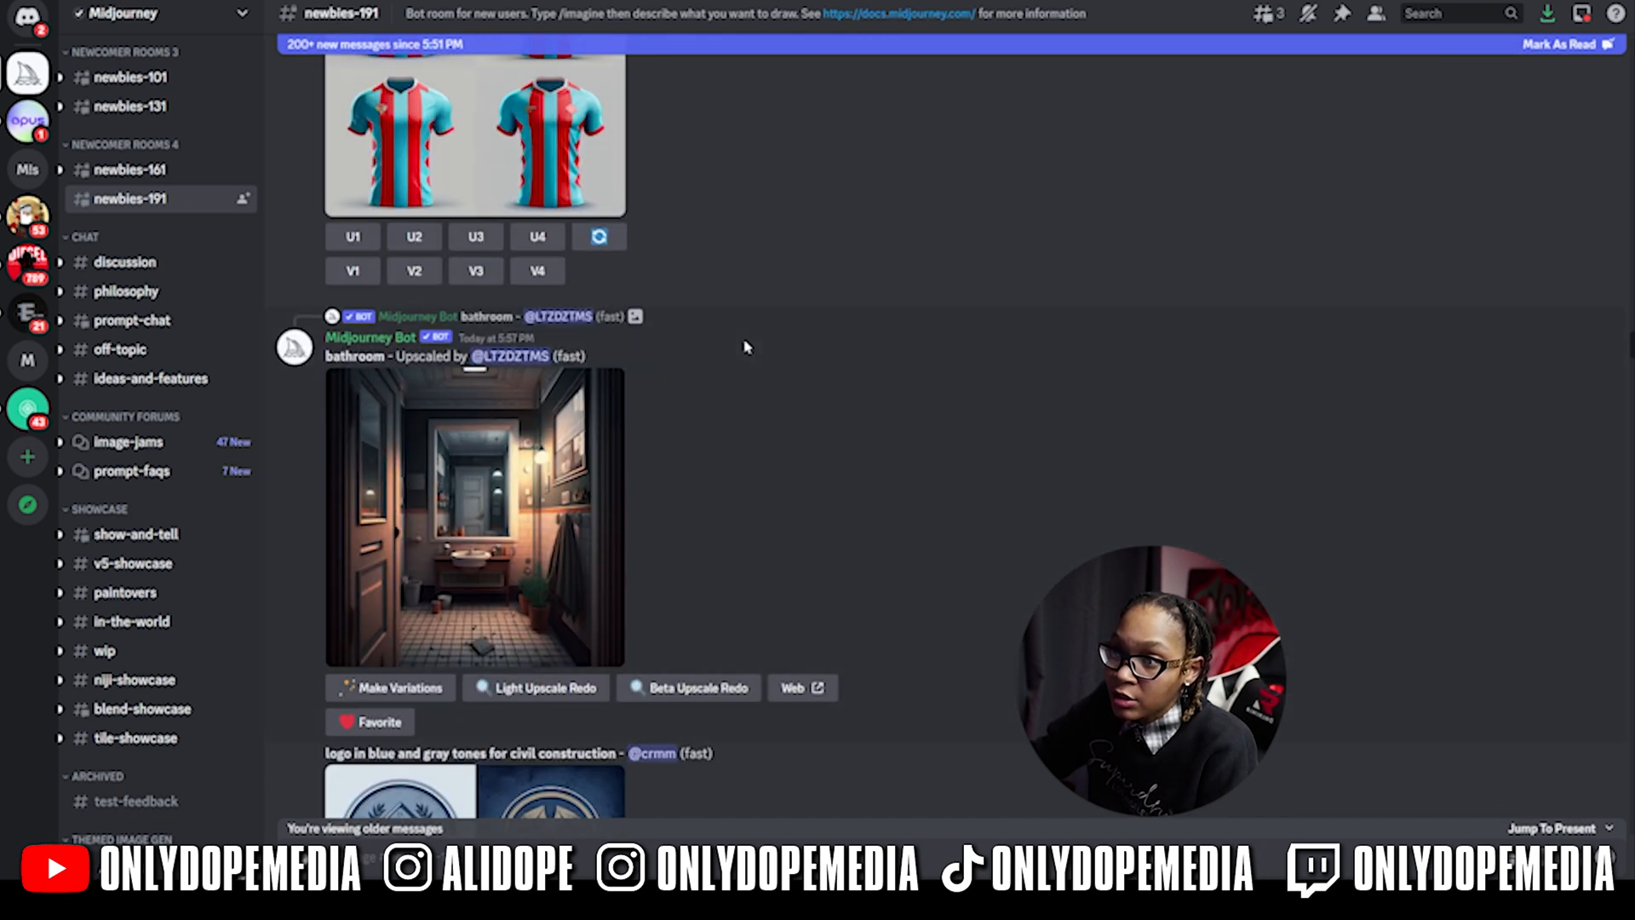
scroll(847, 592, "down", 7)
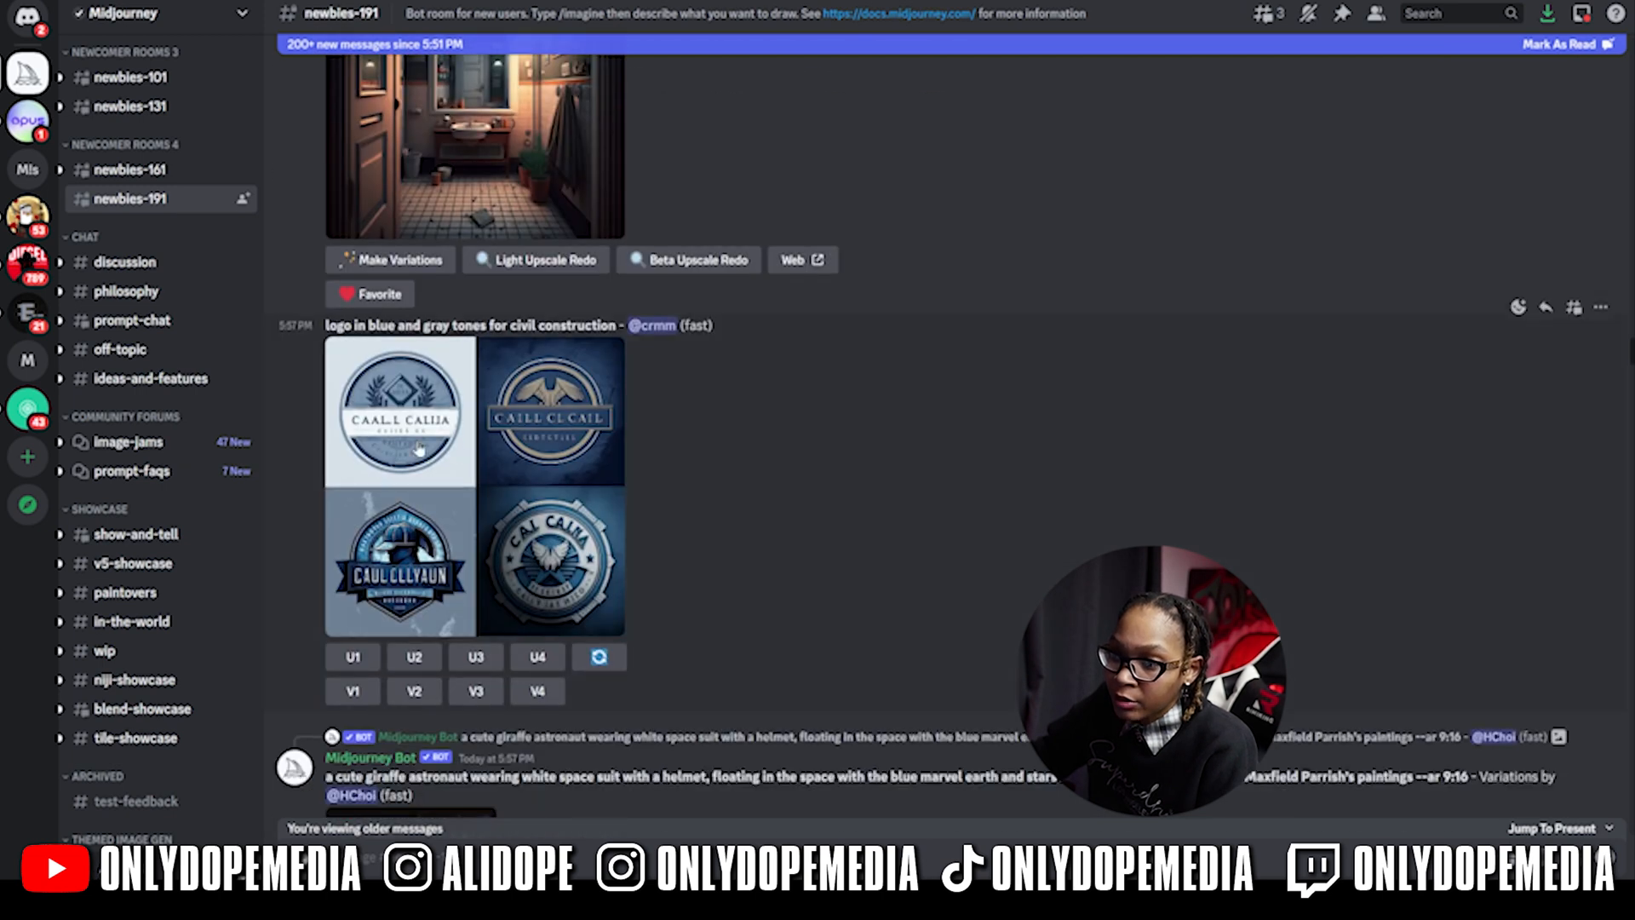
scroll(796, 519, "up", 5)
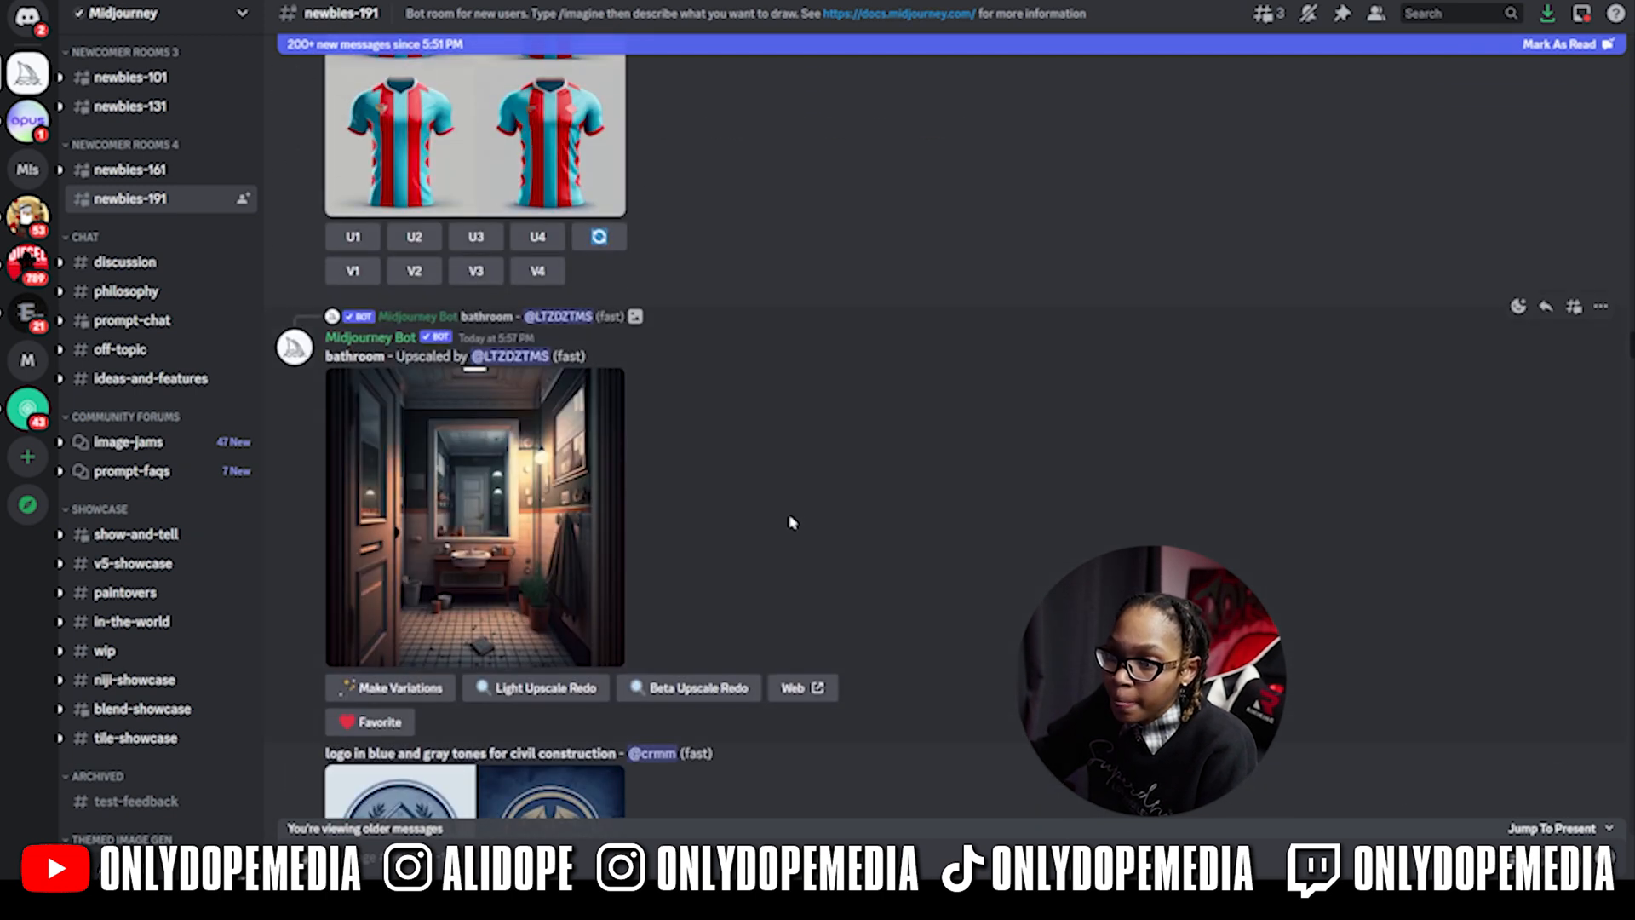
scroll(754, 517, "up", 10)
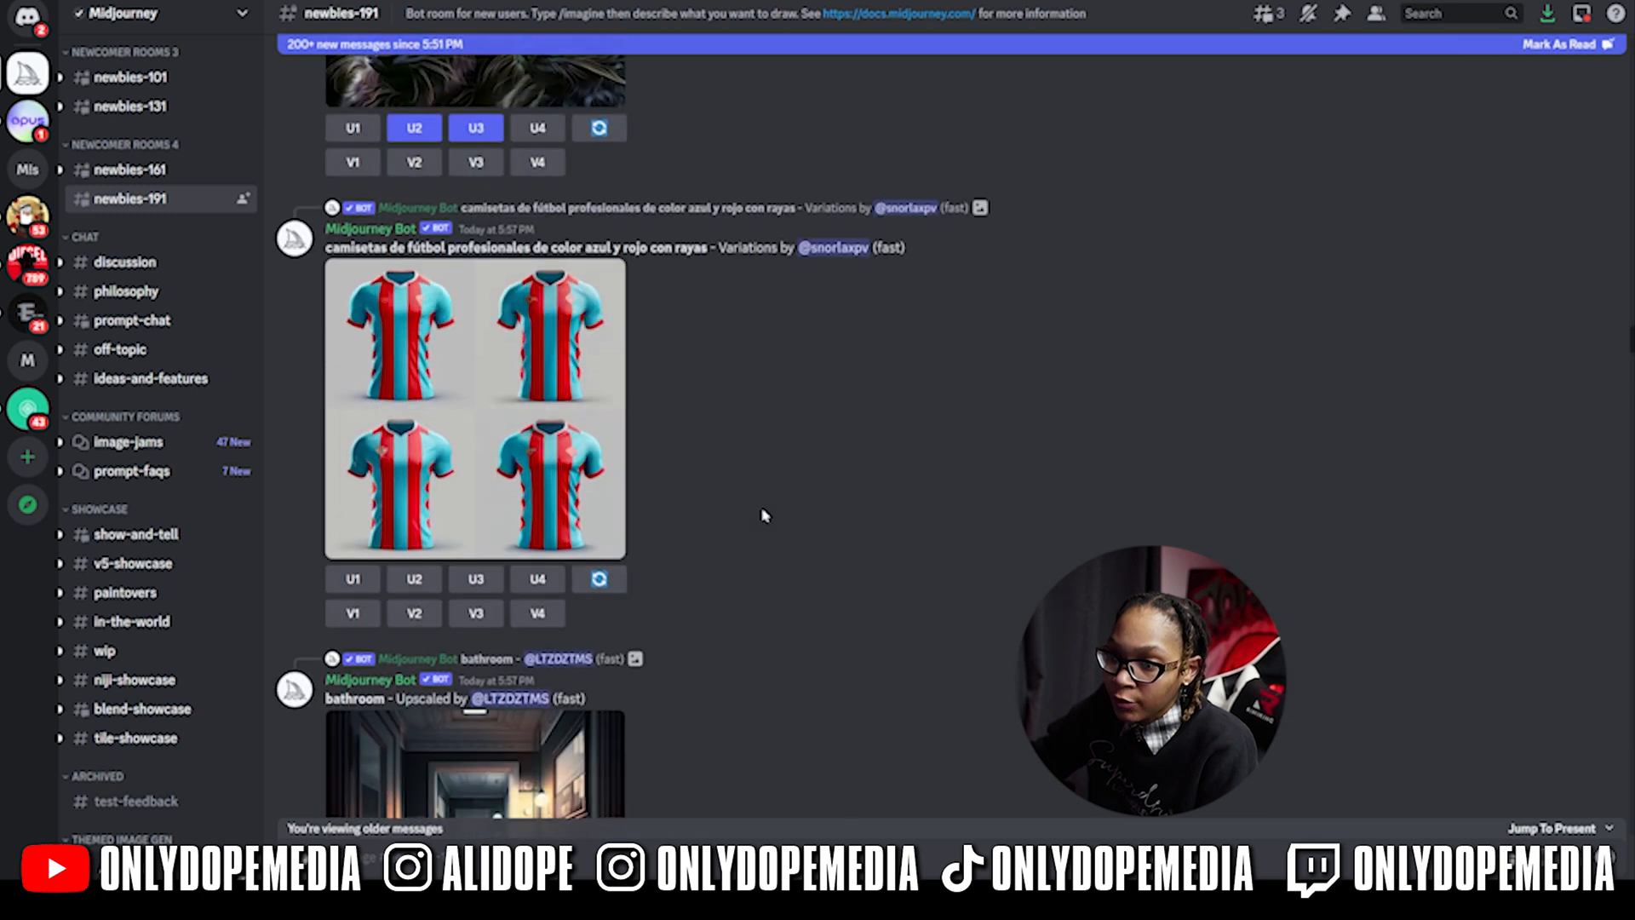
type("/")
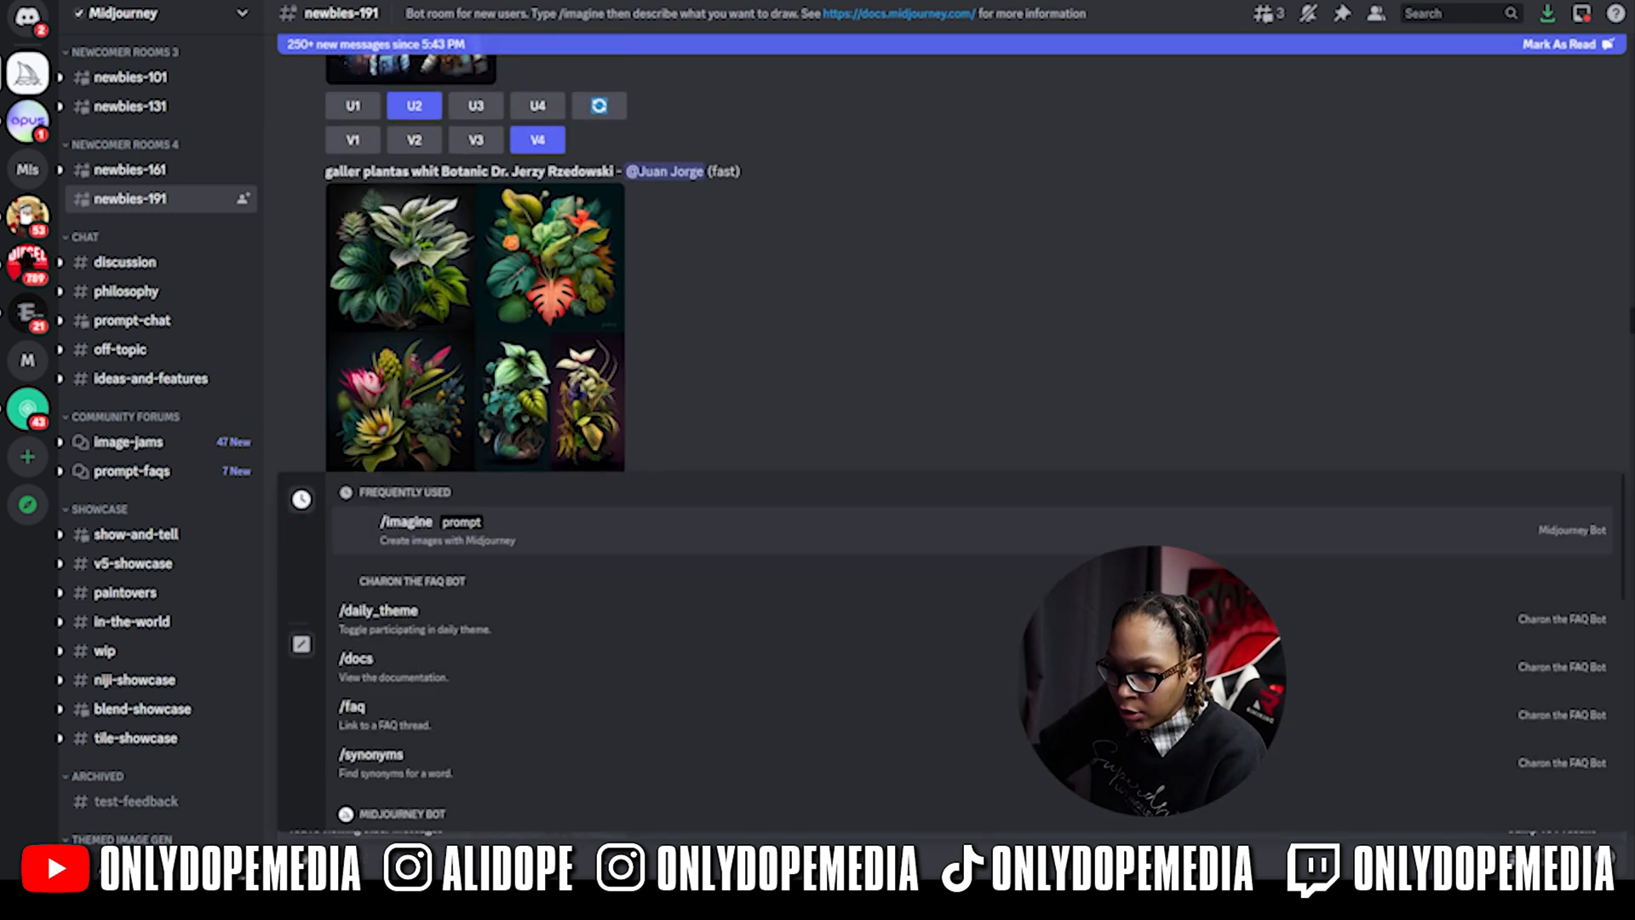
- Send the /imagine bank-vault heist prompt with flying money and lasers, then scroll to its grid
key("Return")
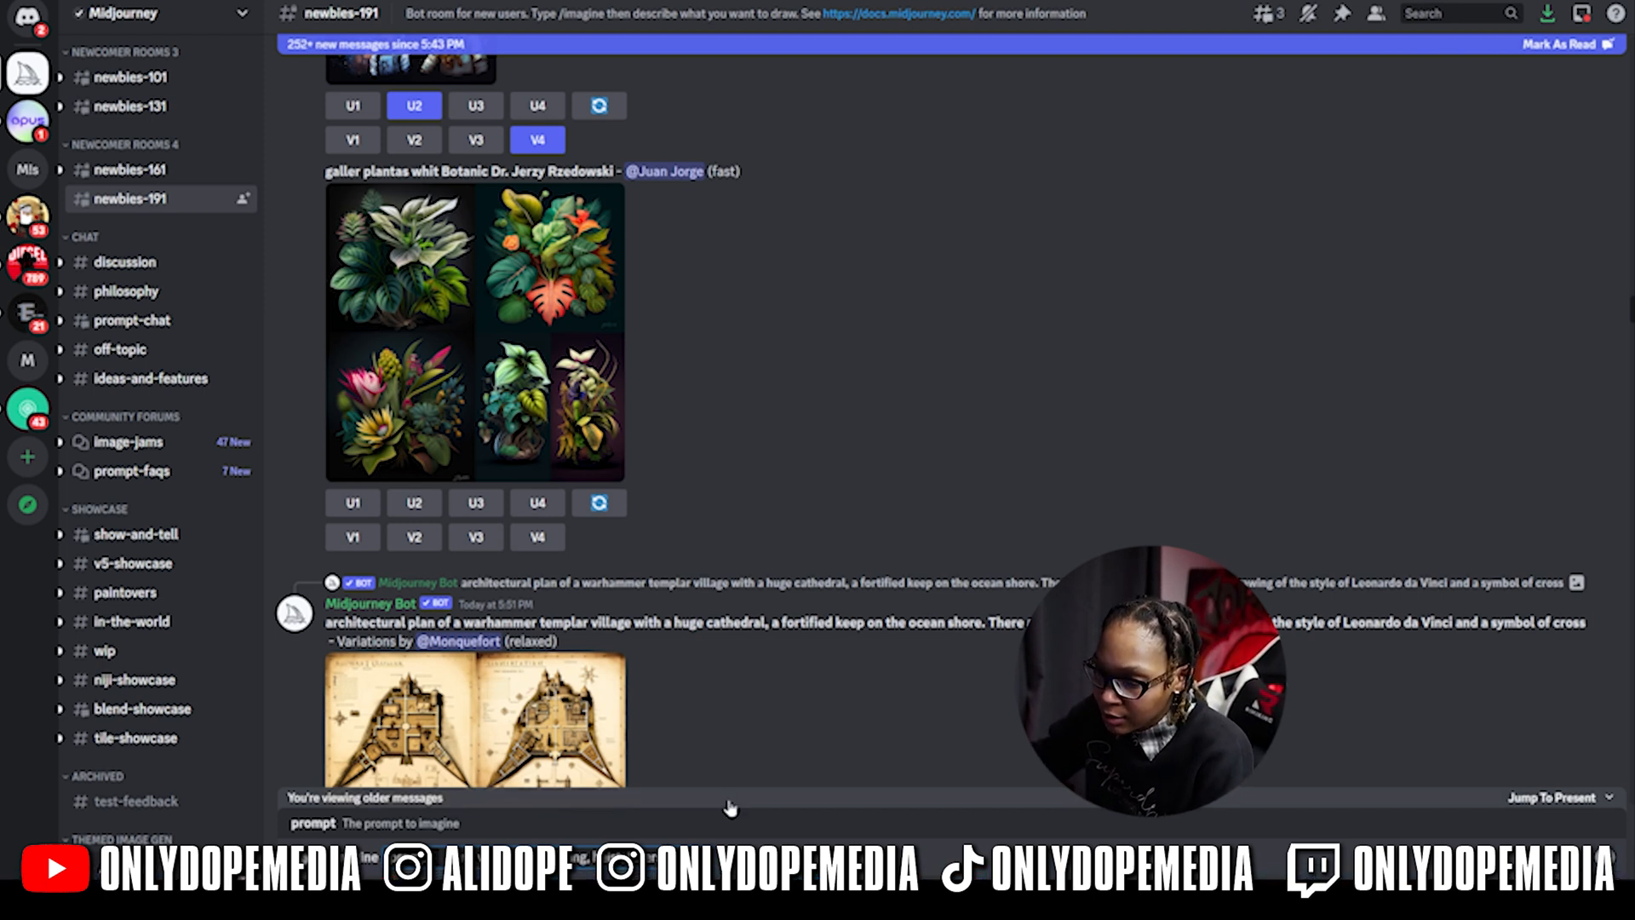
scroll(792, 555, "down", 3)
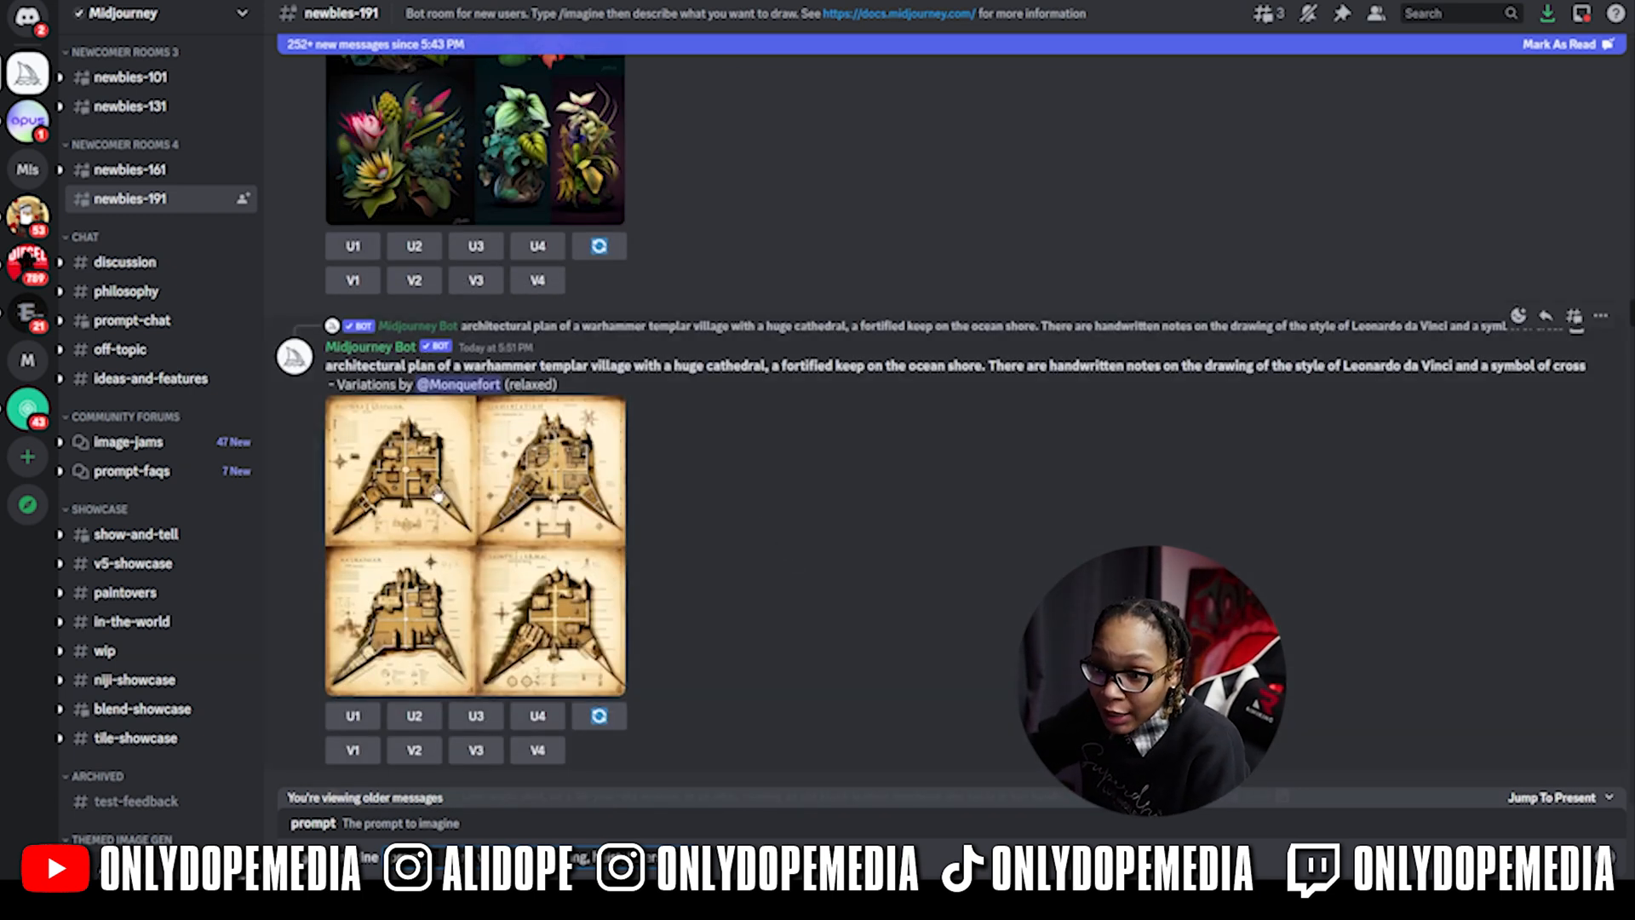
scroll(597, 681, "down", 6)
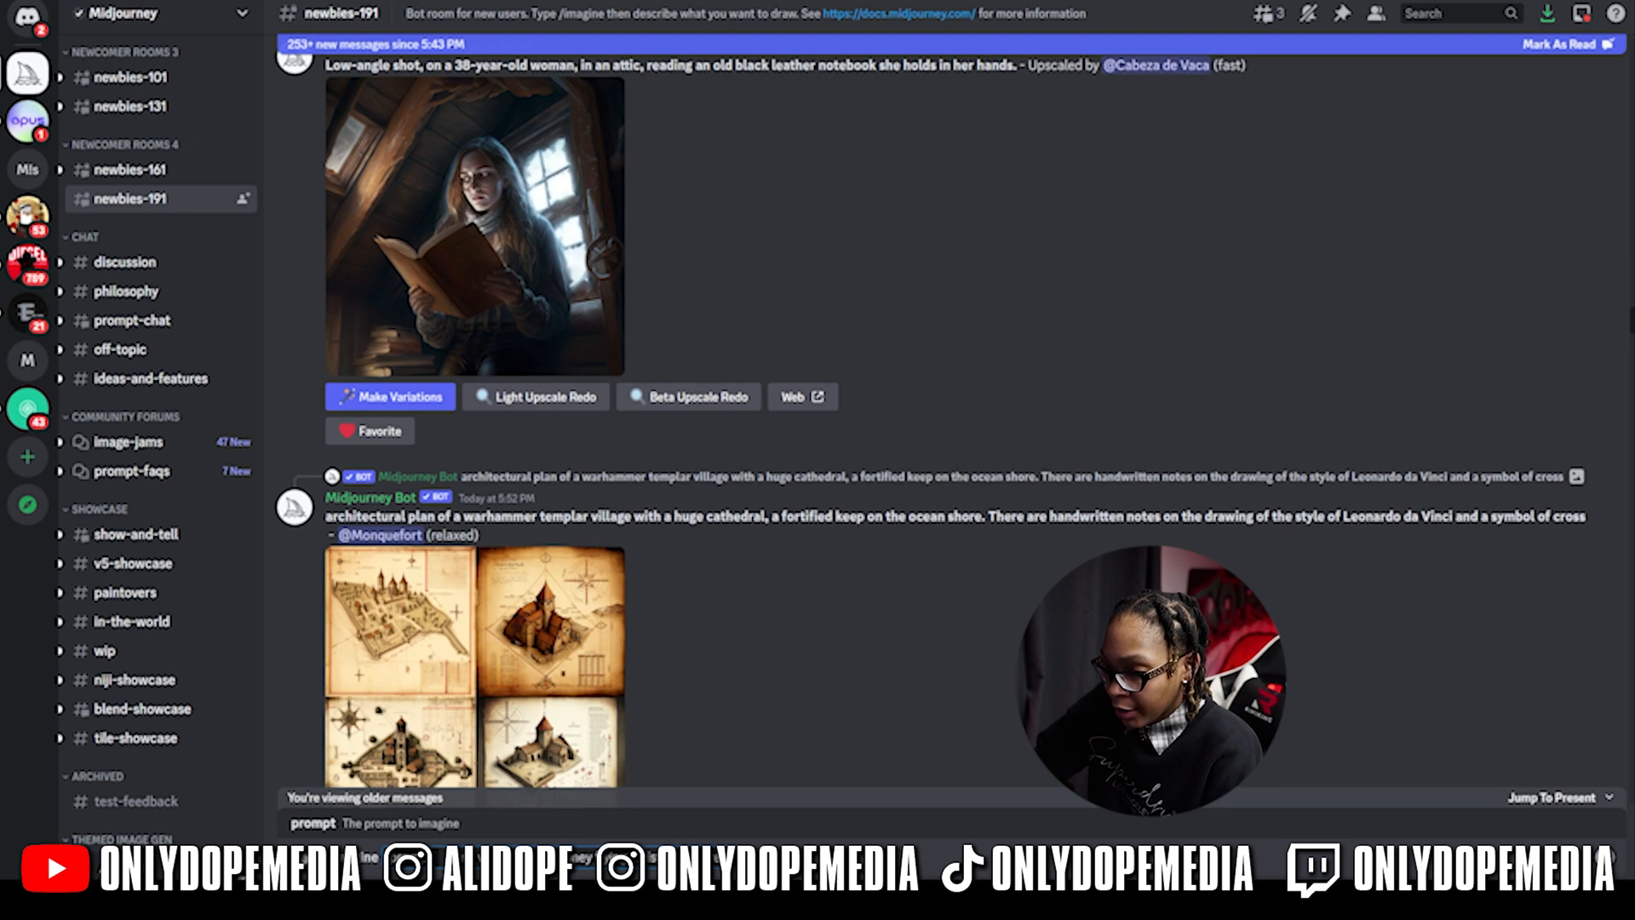
scroll(763, 423, "down", 20)
scroll(1050, 431, "down", 20)
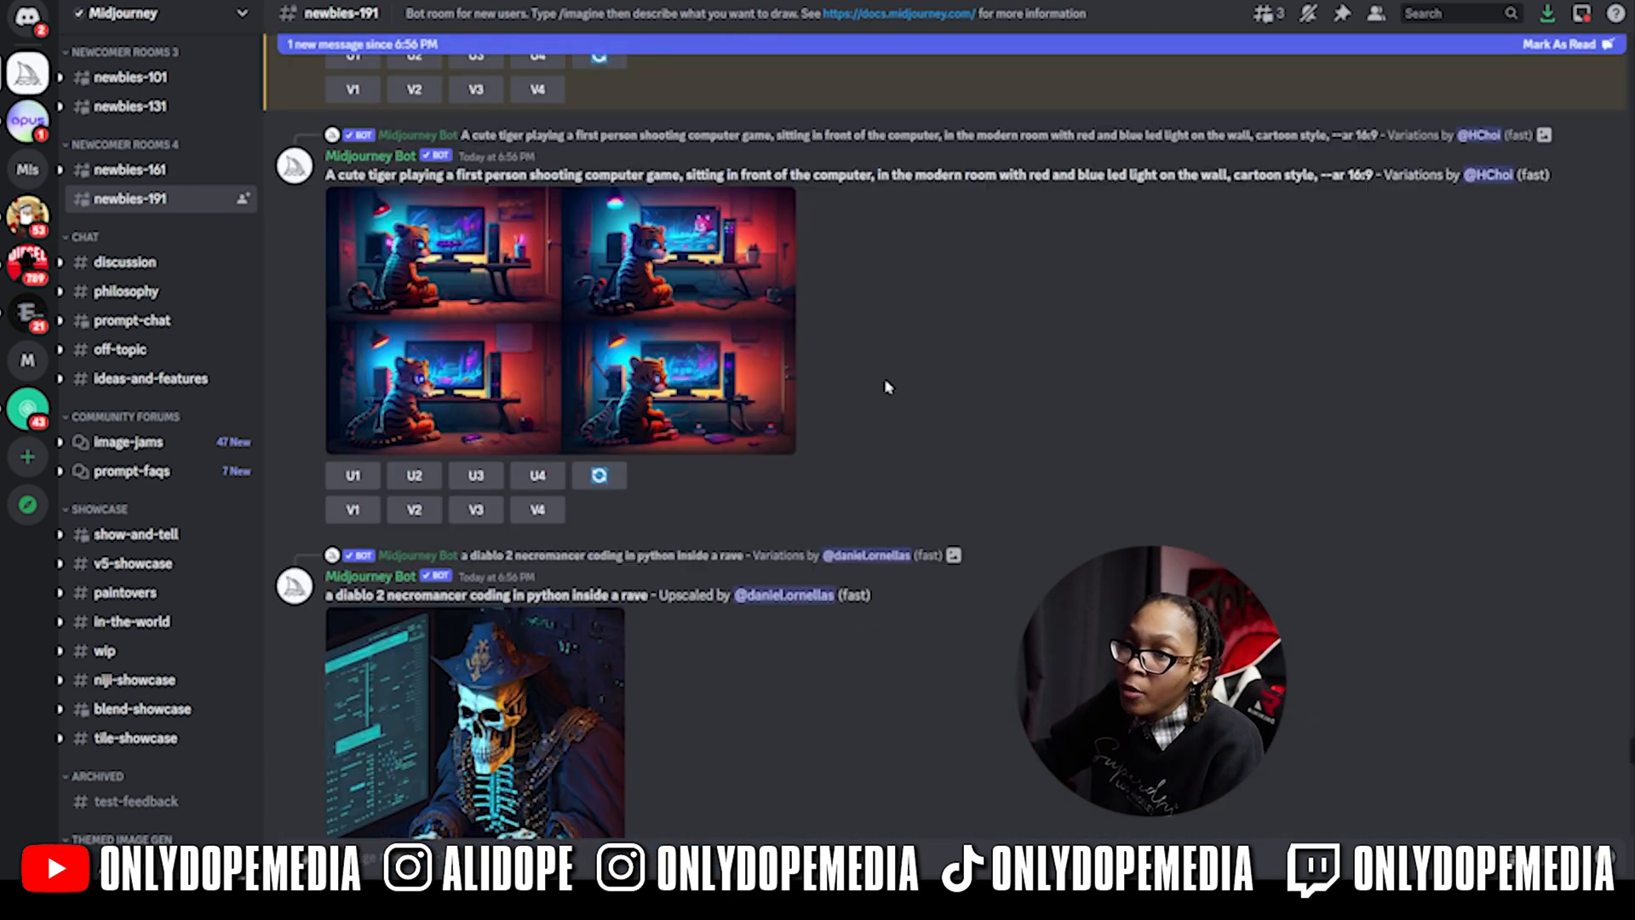
scroll(787, 404, "up", 10)
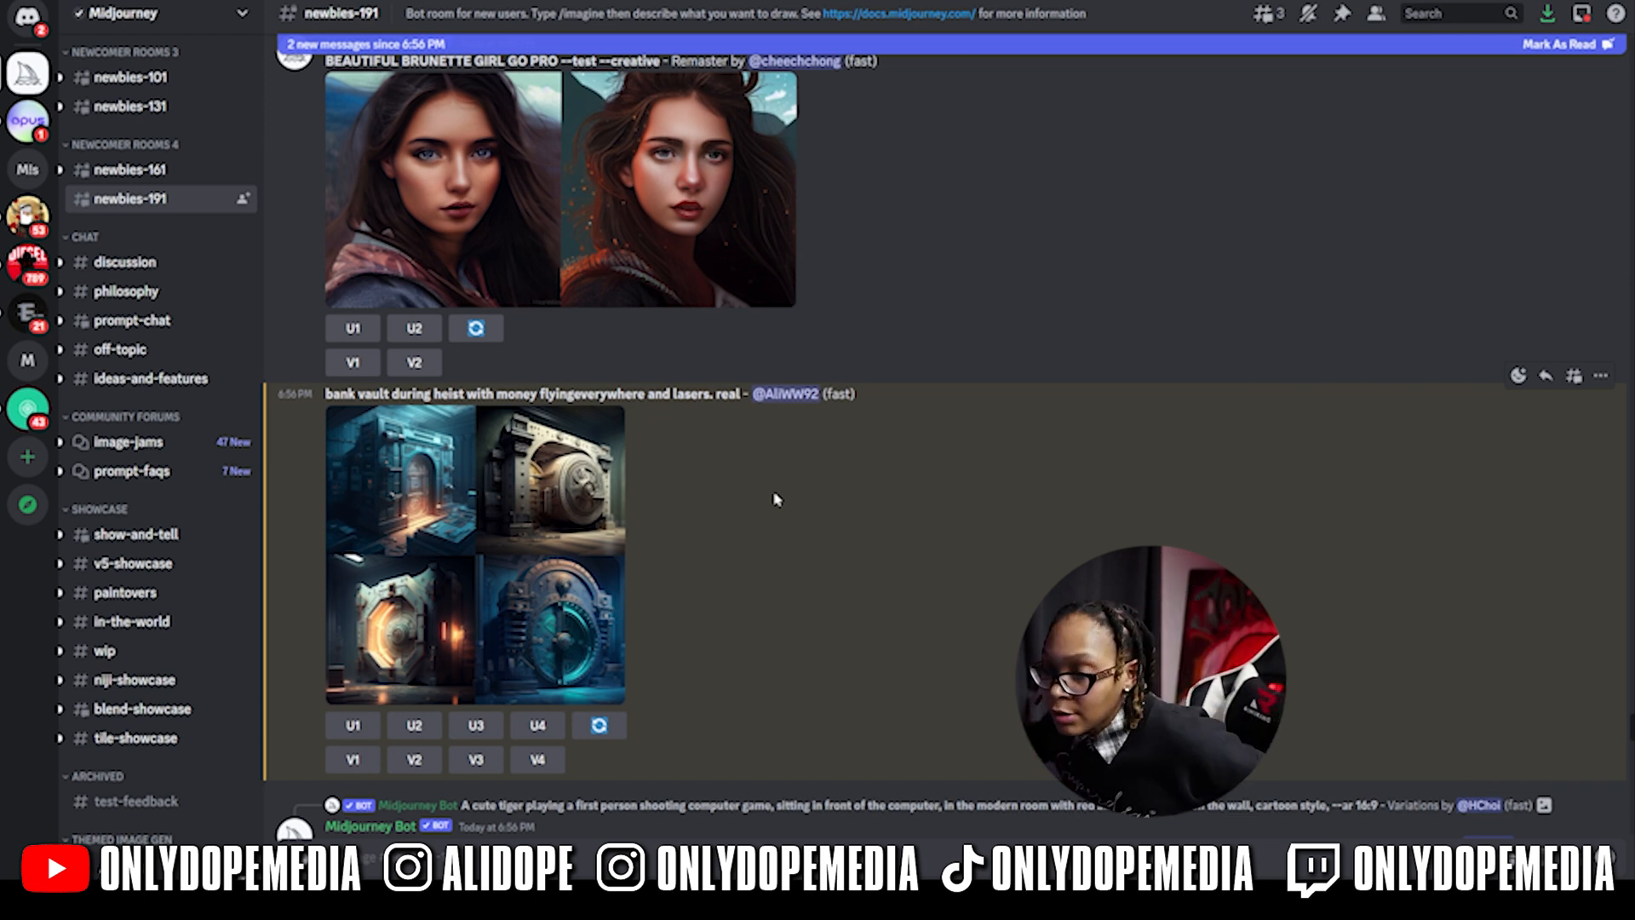
- Copy the bank vault prompt text from the channel
left_click_drag(740, 394, 327, 407)
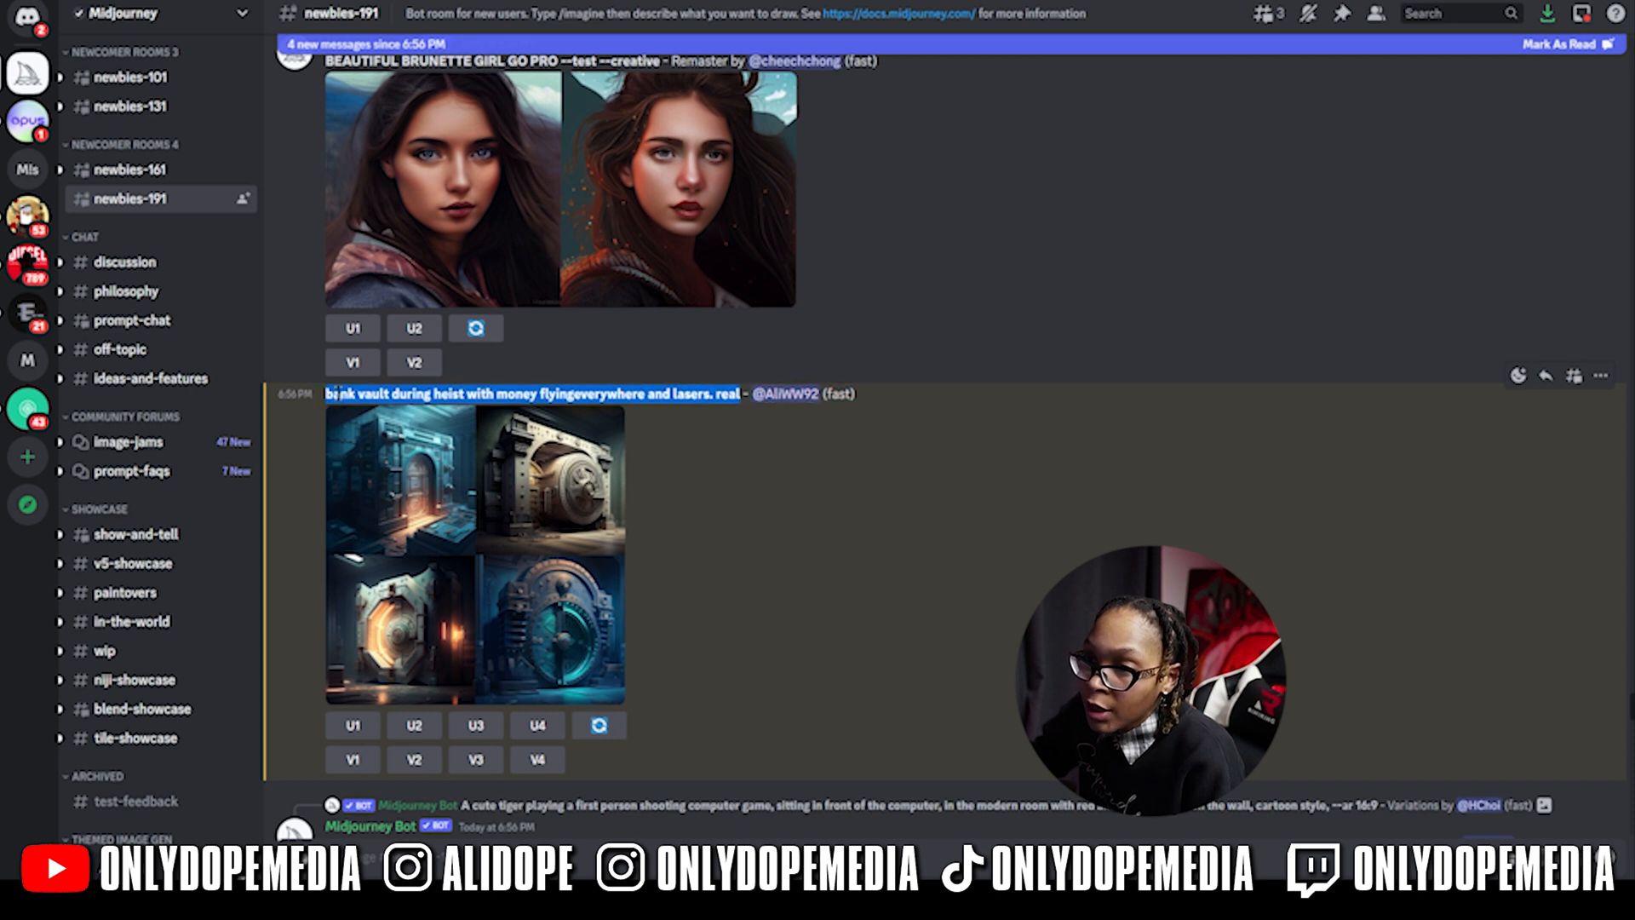
right_click(335, 394)
left_click(366, 413)
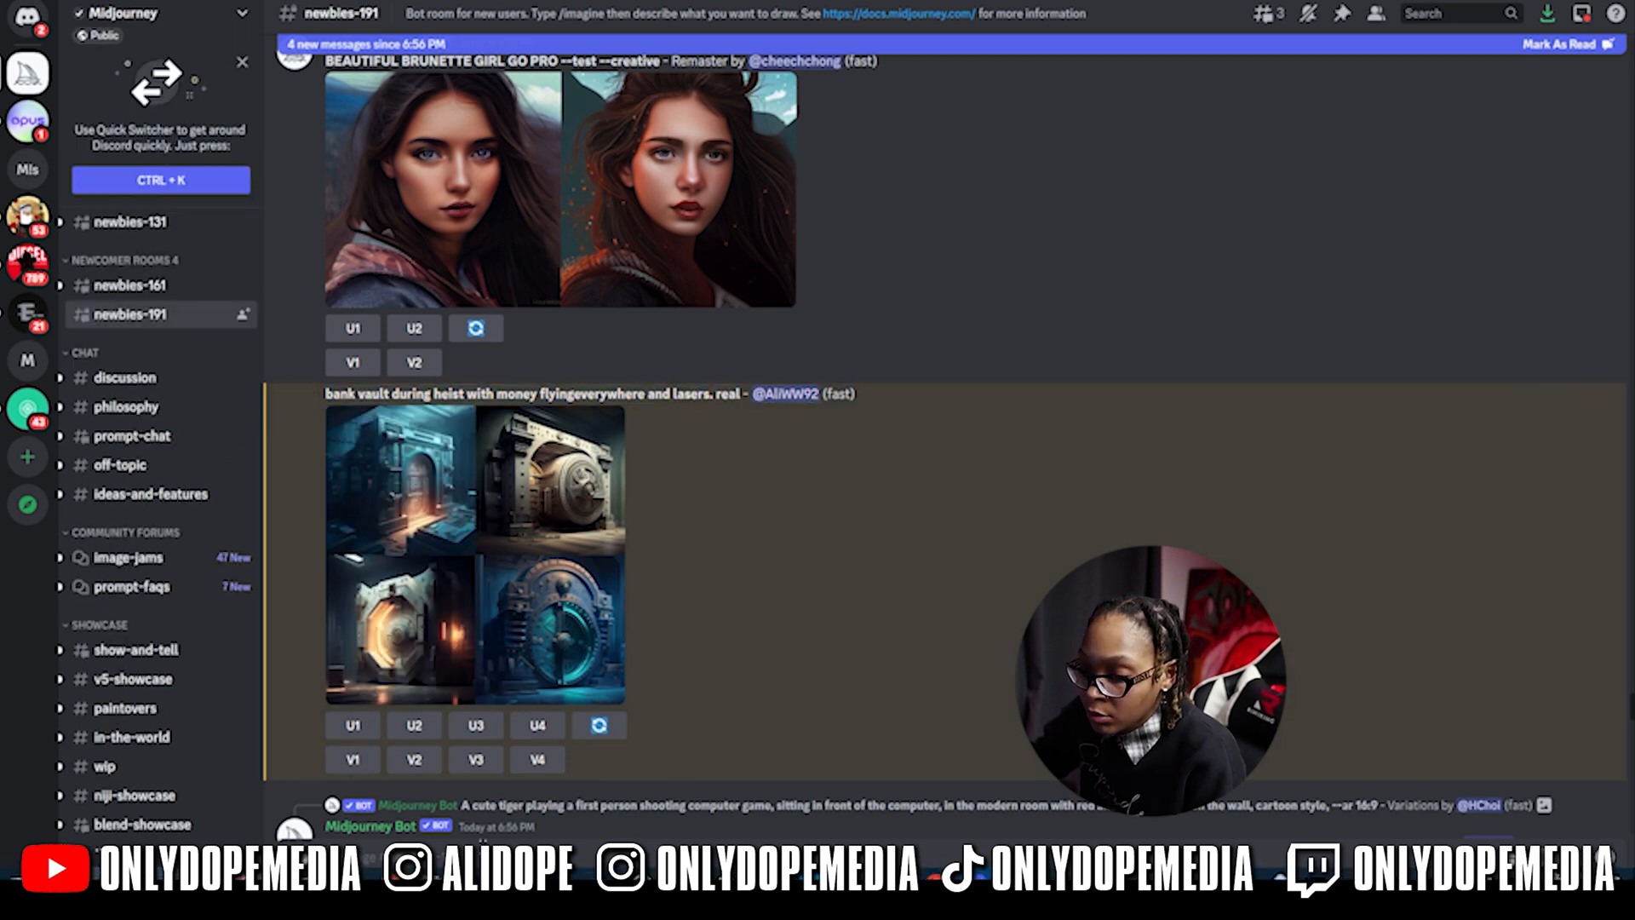
- Run /imagine with a revised inside-a-bank heist prompt, preview the grid, and request V2 variations
type("/")
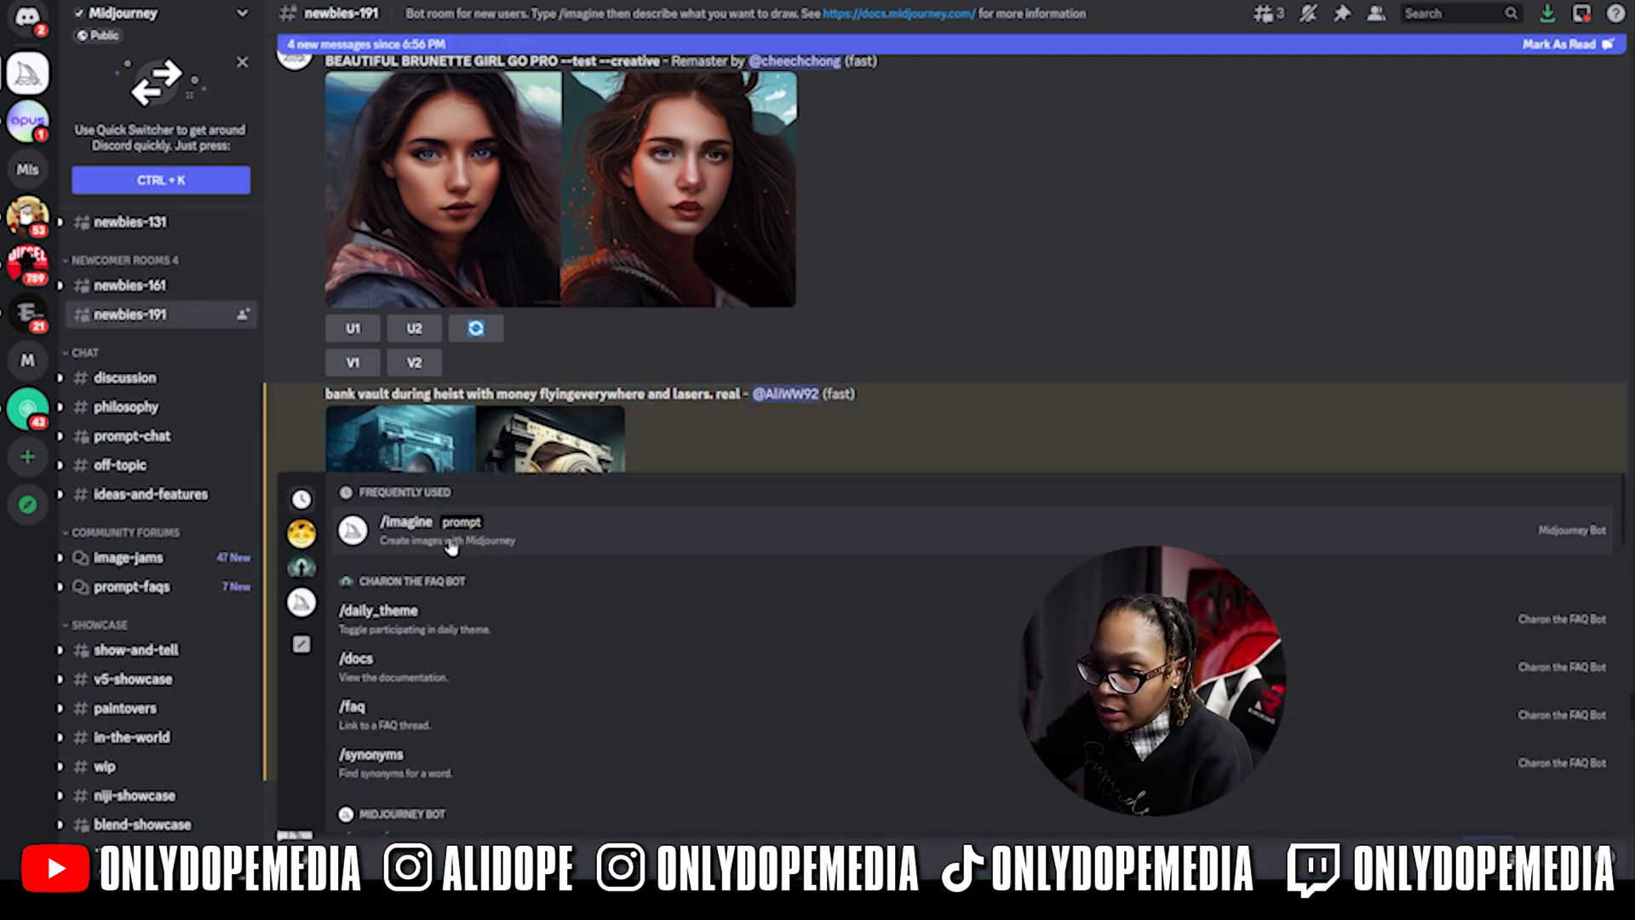
left_click(451, 546)
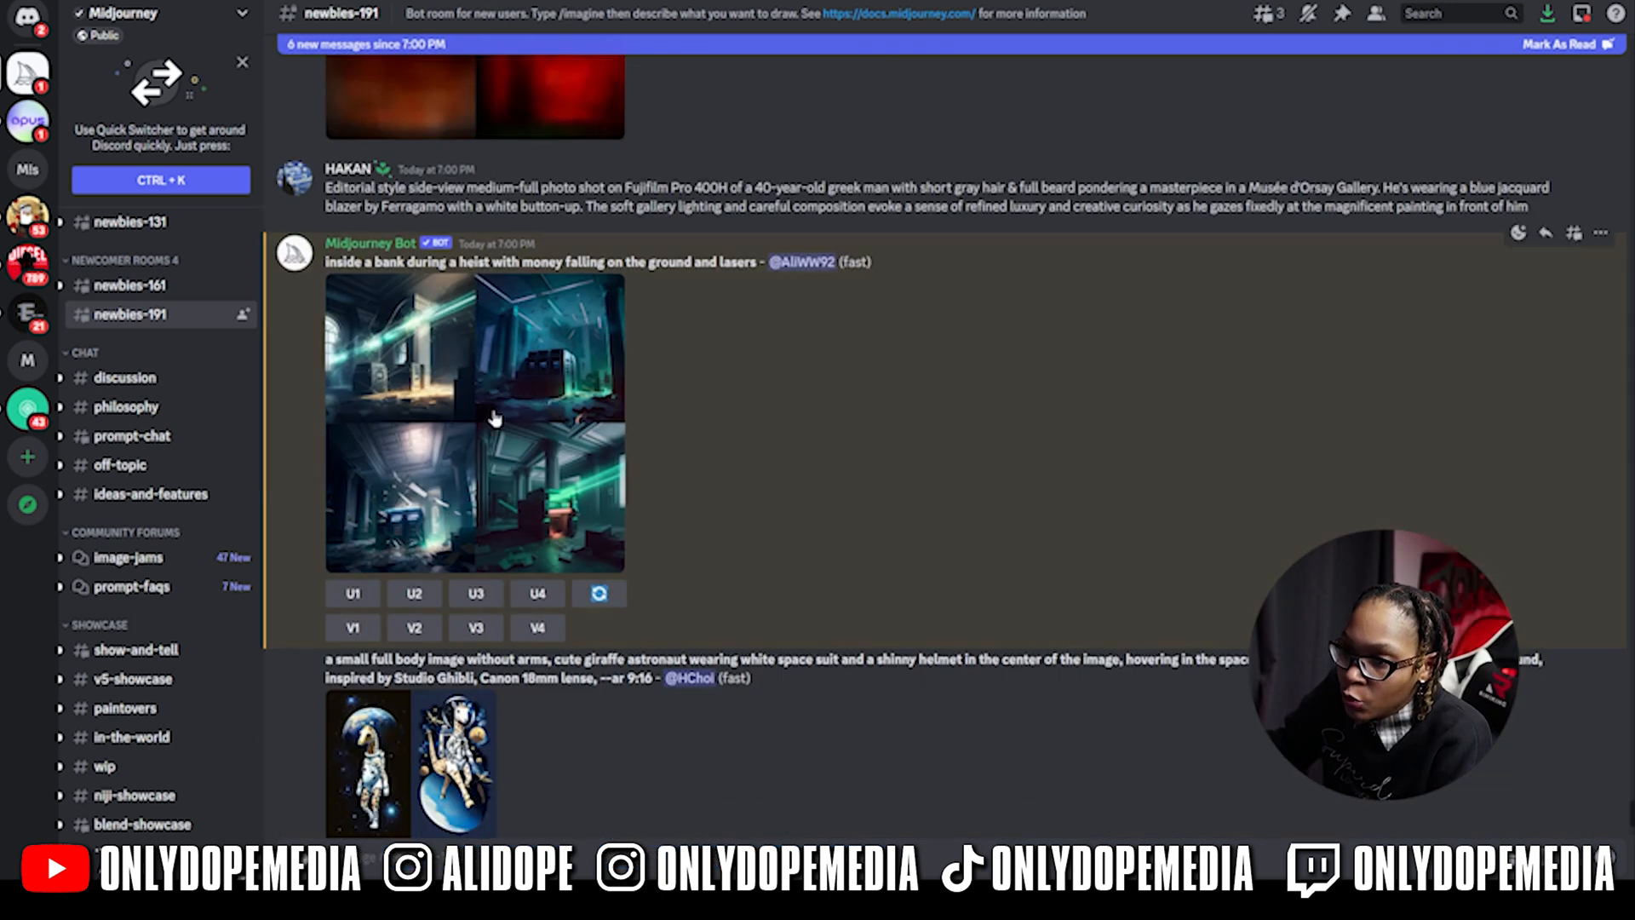
left_click(494, 418)
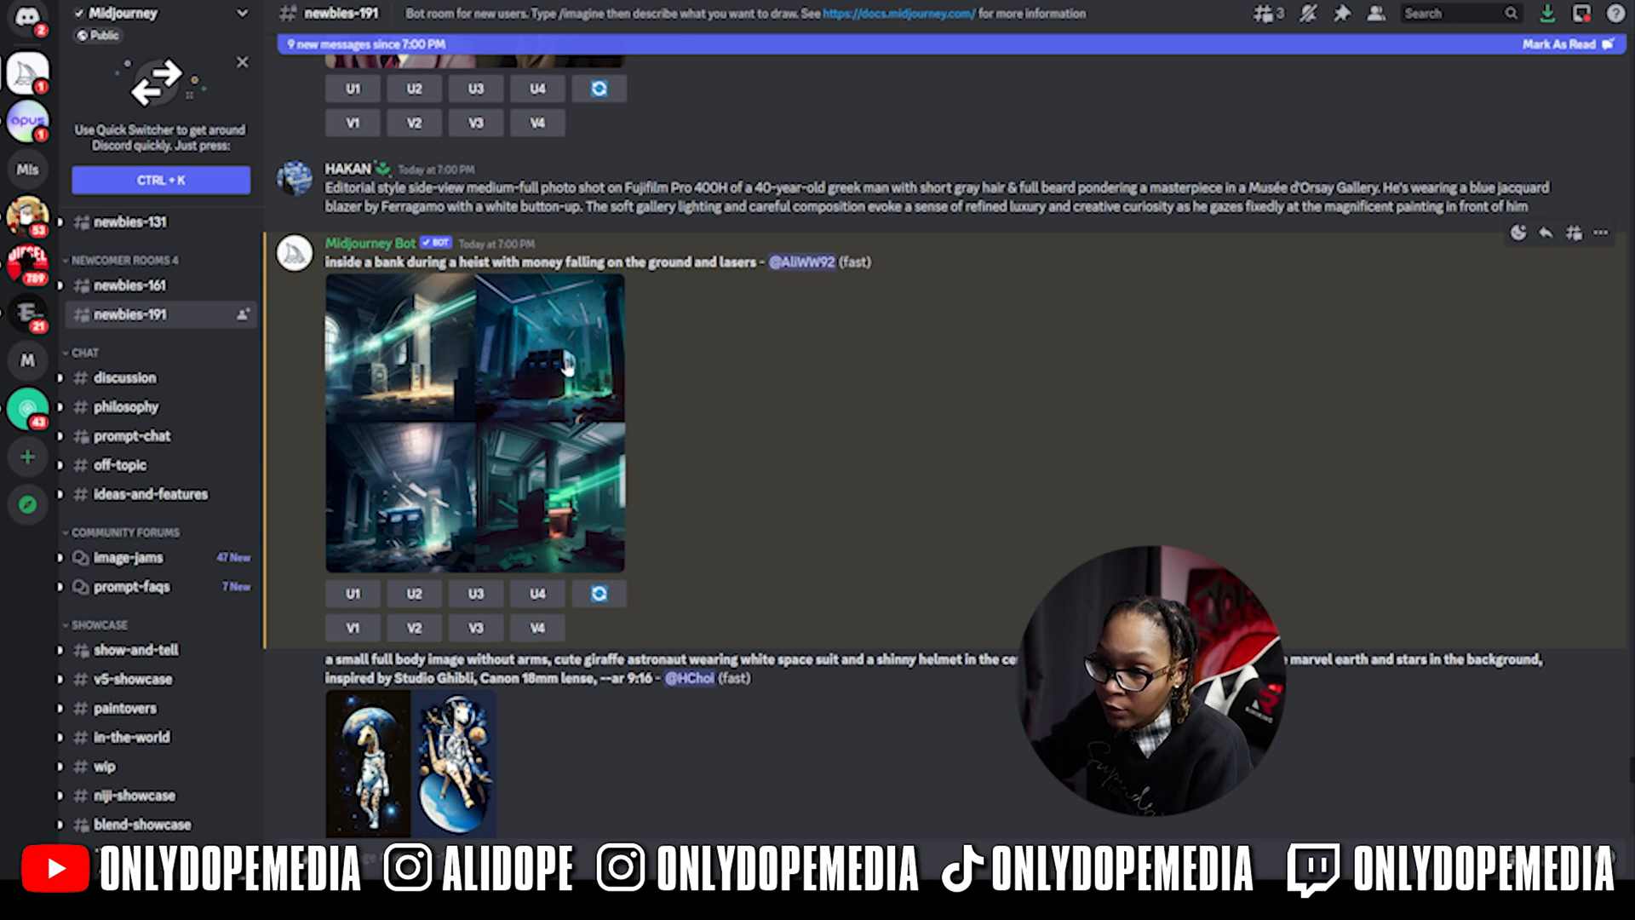
left_click(418, 628)
scroll(790, 514, "down", 5)
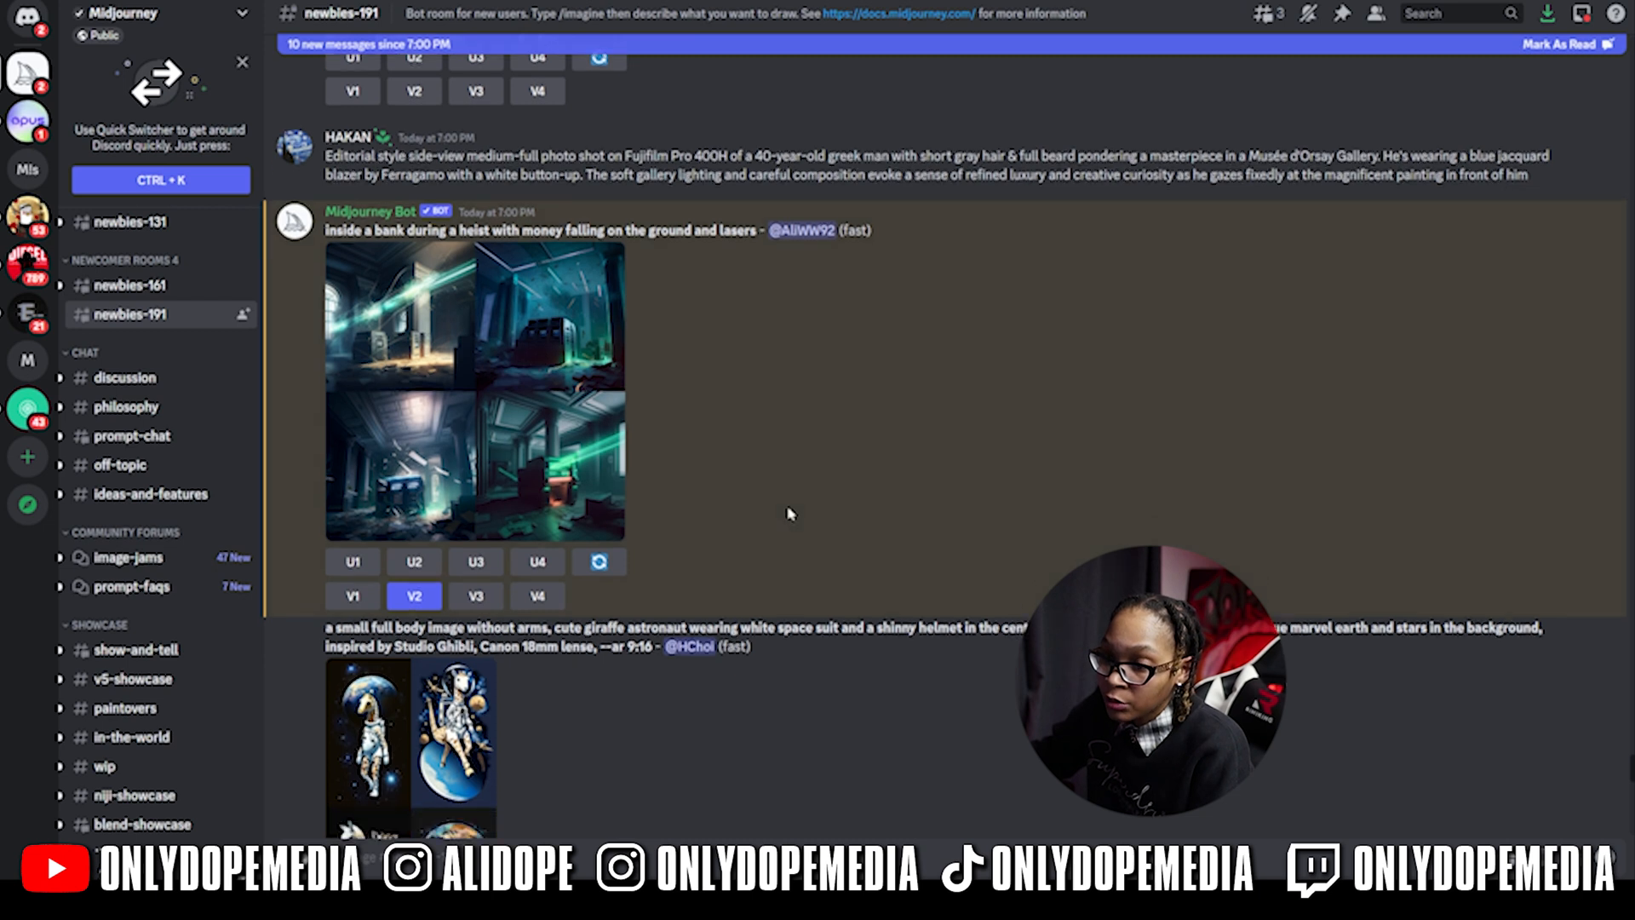
- Preview the heist variations, upscale the second with U2, and open the upscale in the browser
scroll(790, 513, "down", 5)
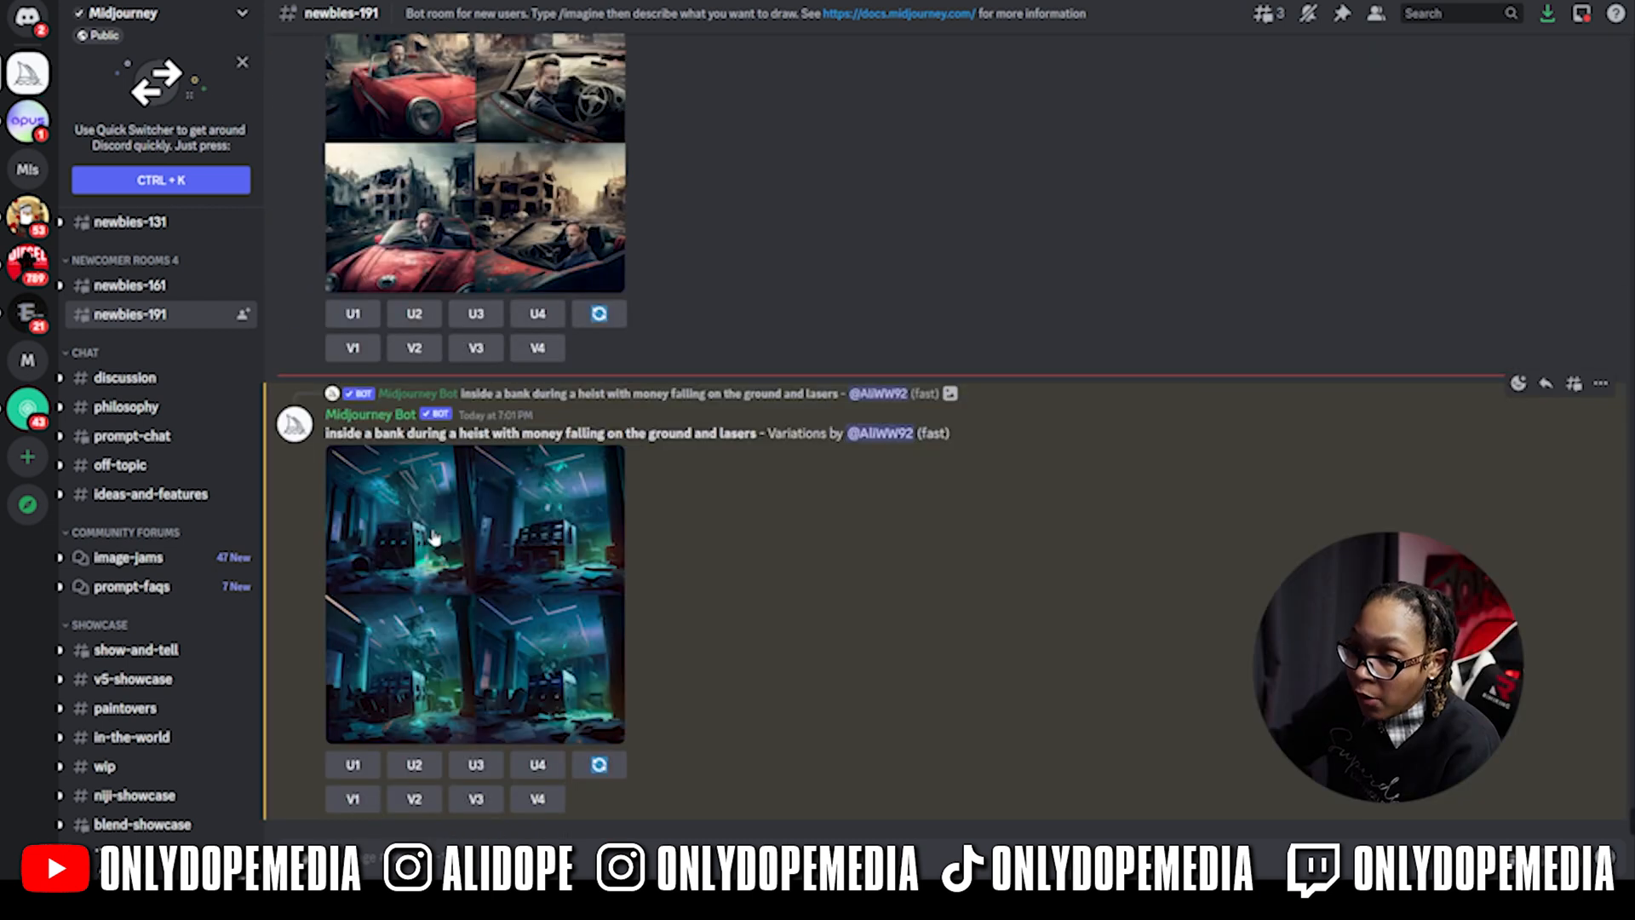
left_click(434, 539)
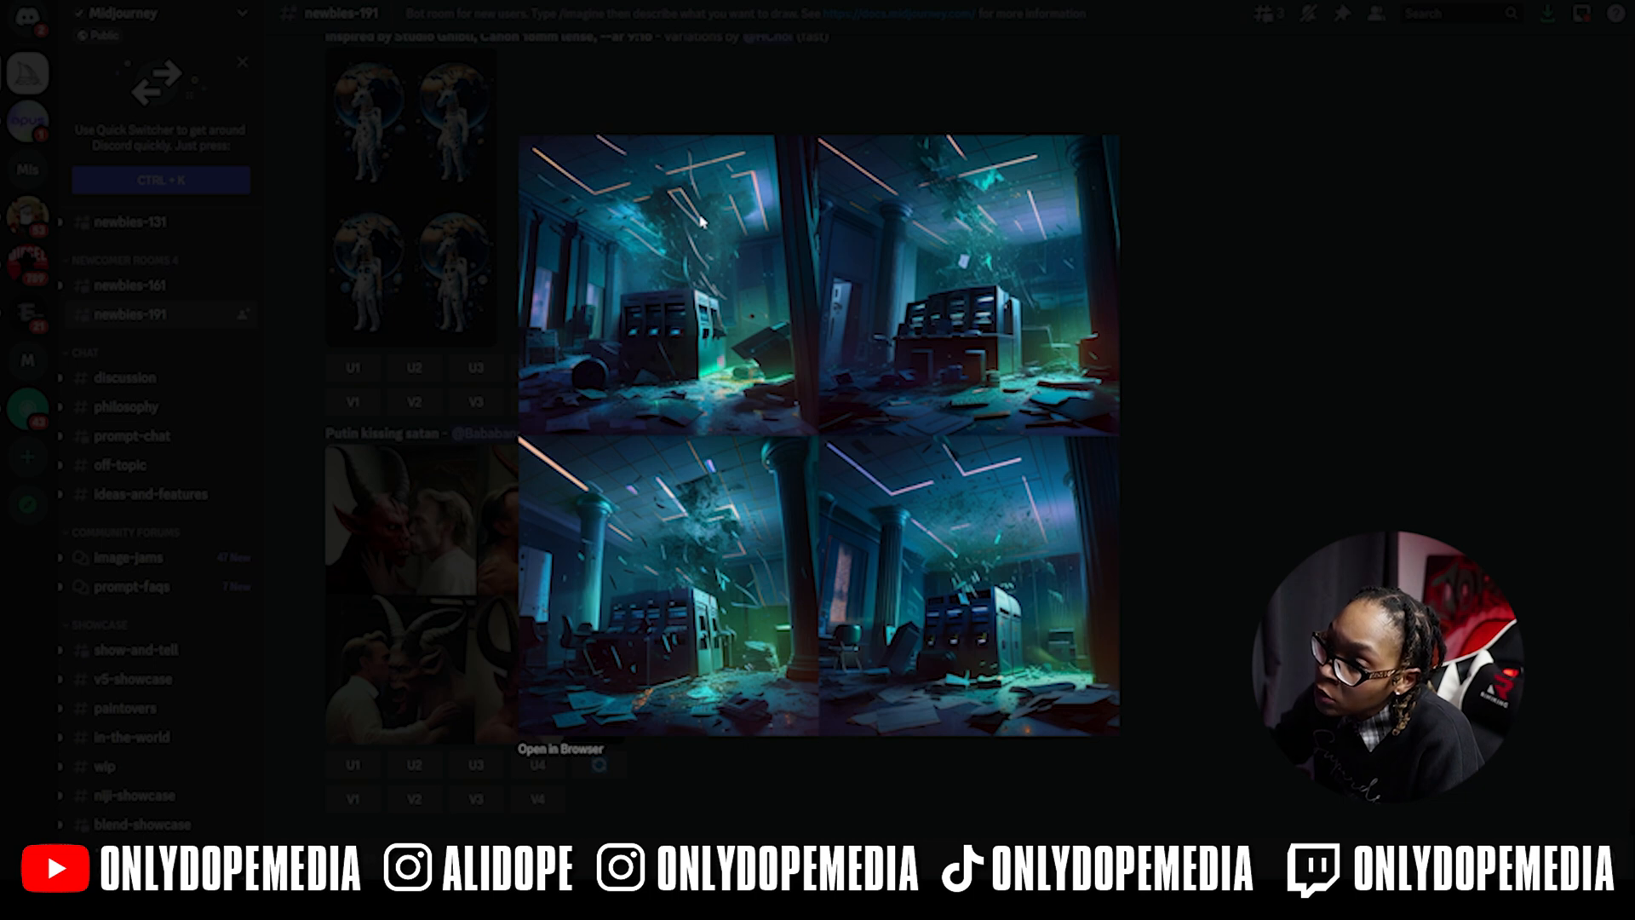
key("Escape")
scroll(573, 454, "up", 5)
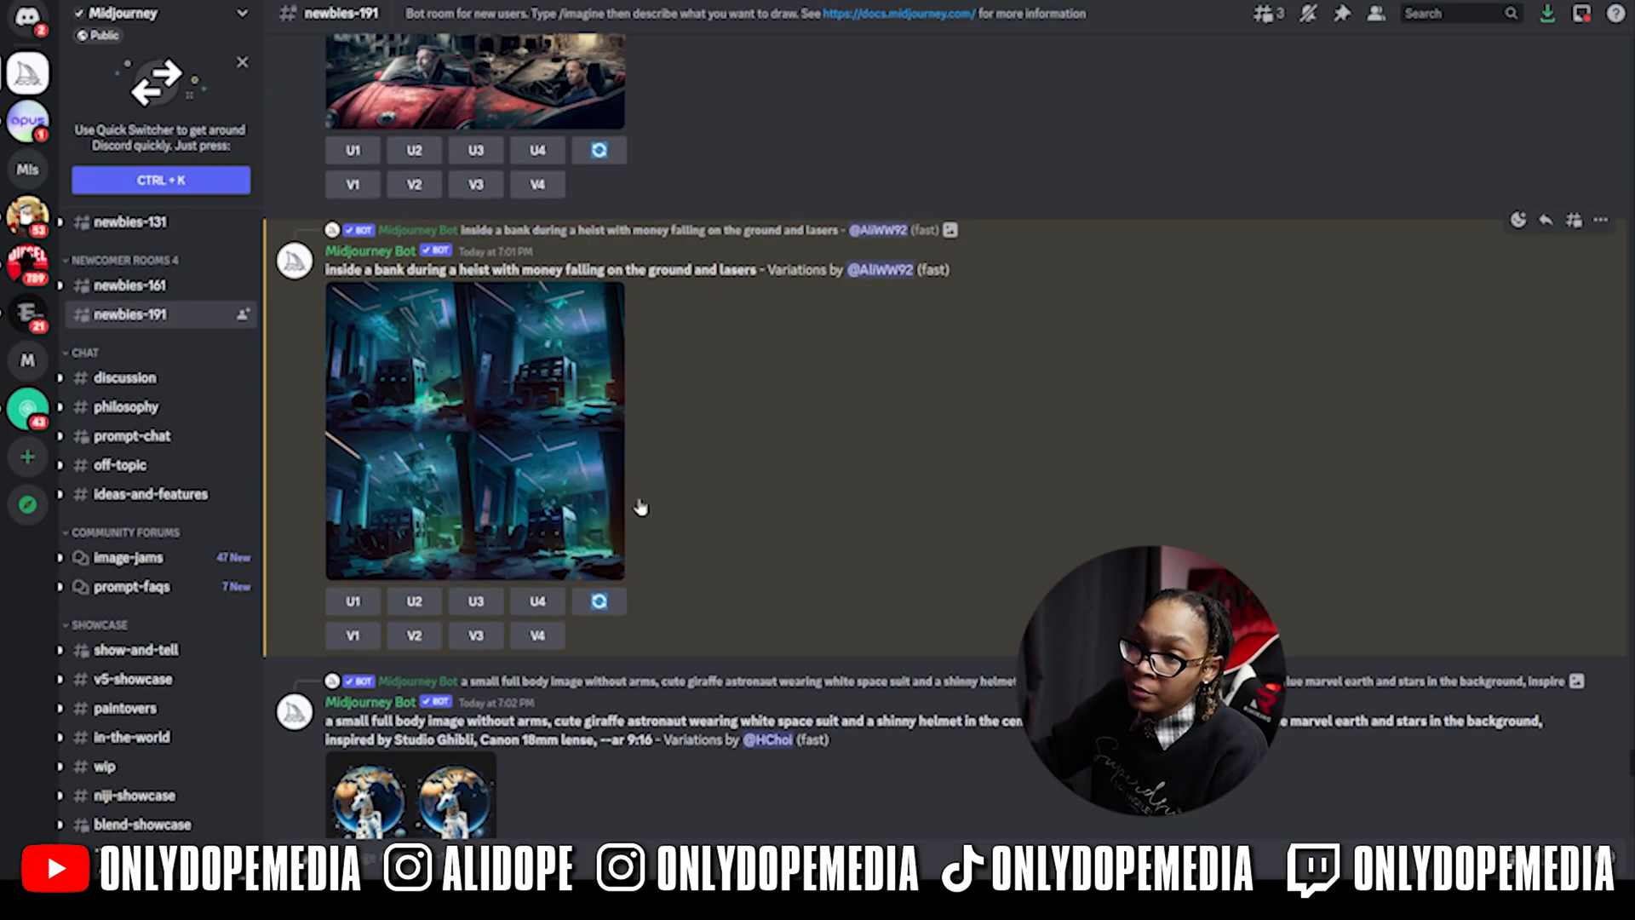
left_click(417, 603)
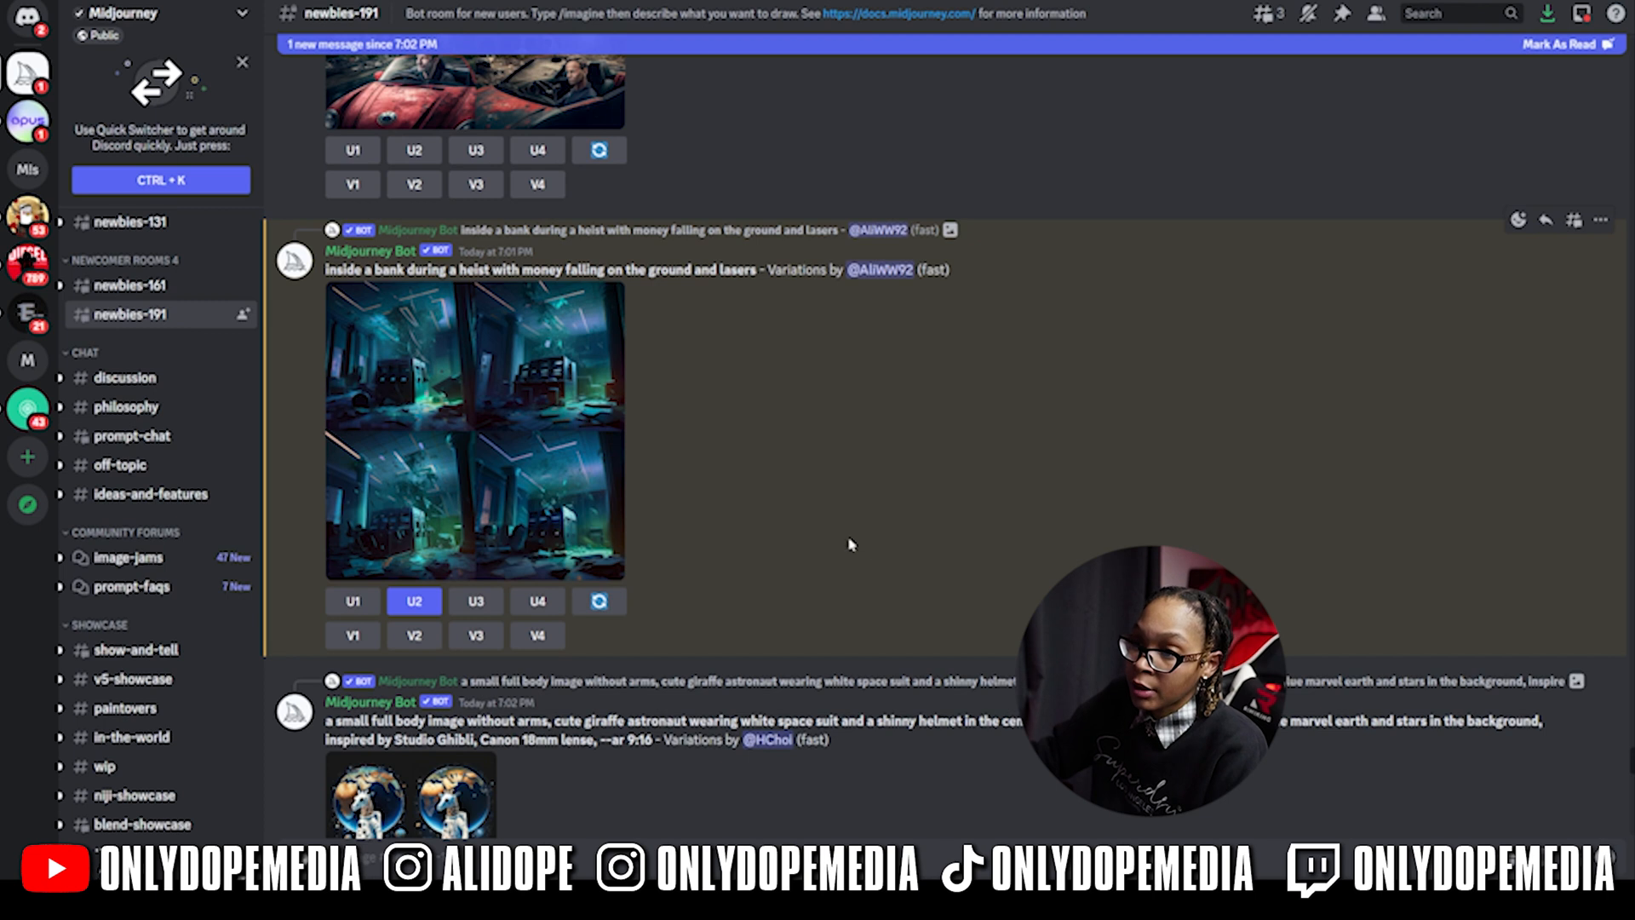
scroll(740, 461, "down", 10)
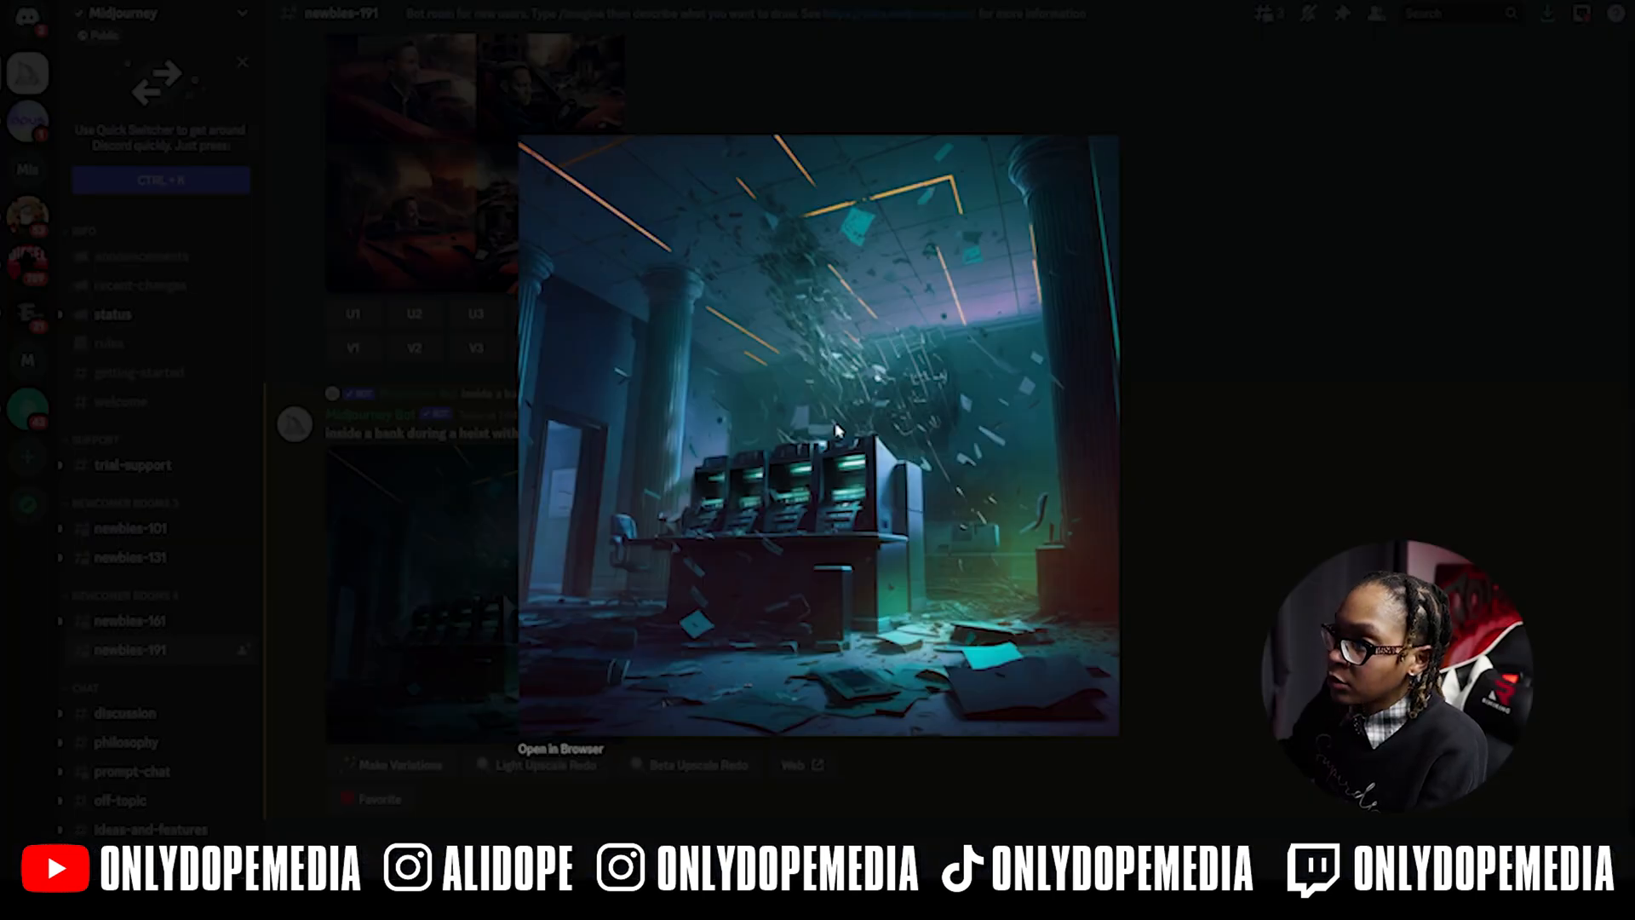
left_click(588, 749)
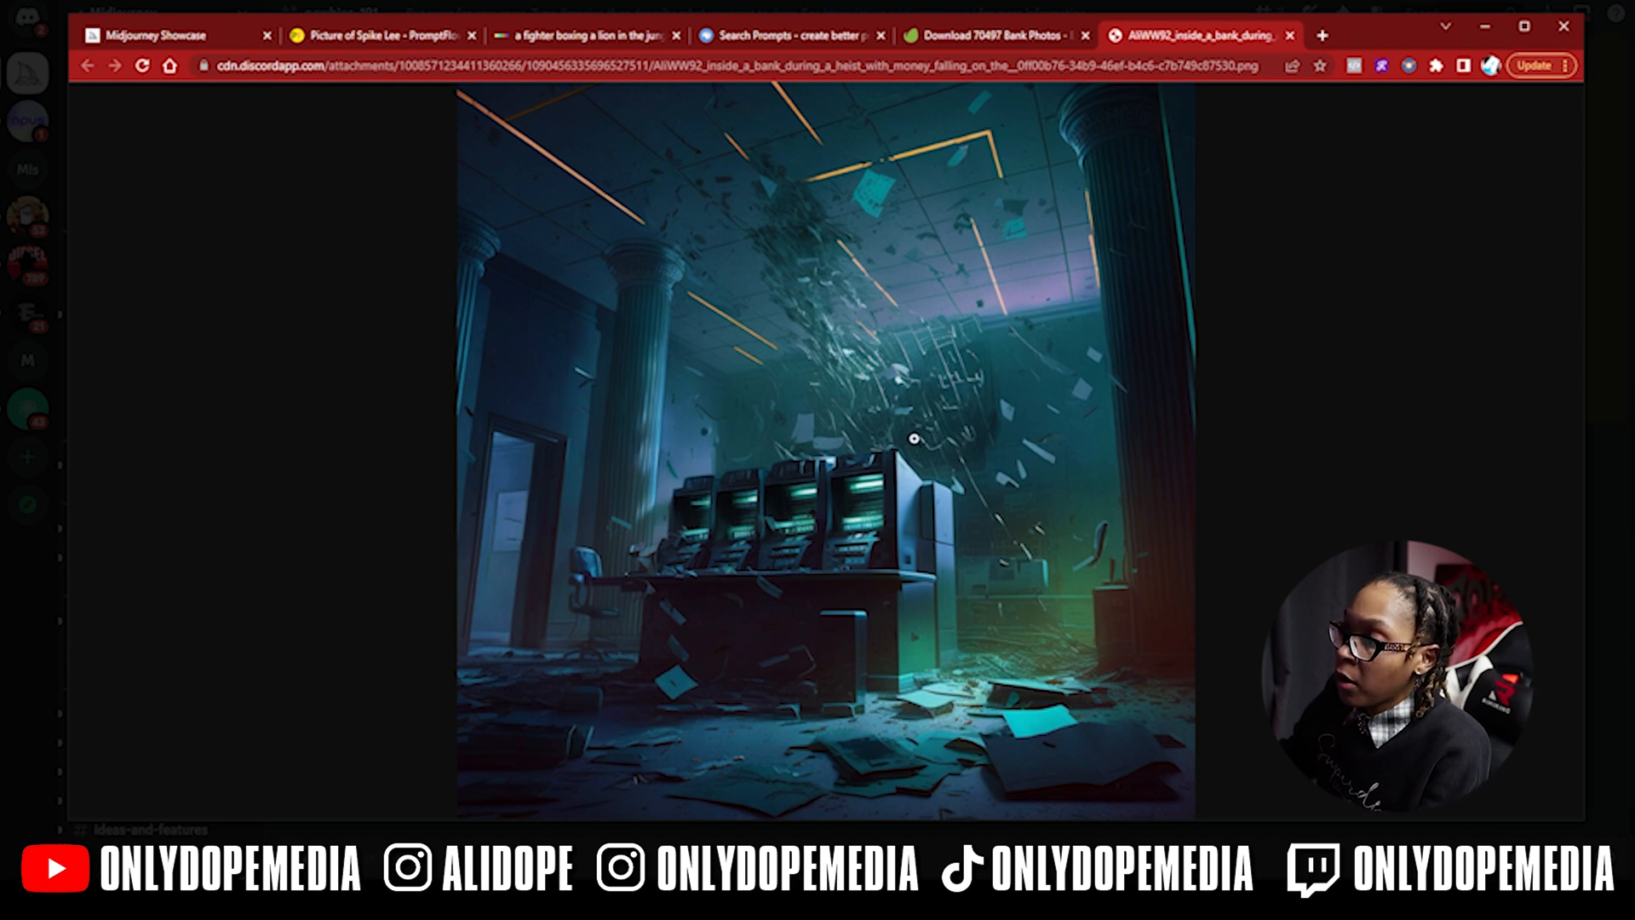
- Bring up the copy options on the full-size bank-heist image in Chrome
right_click(914, 438)
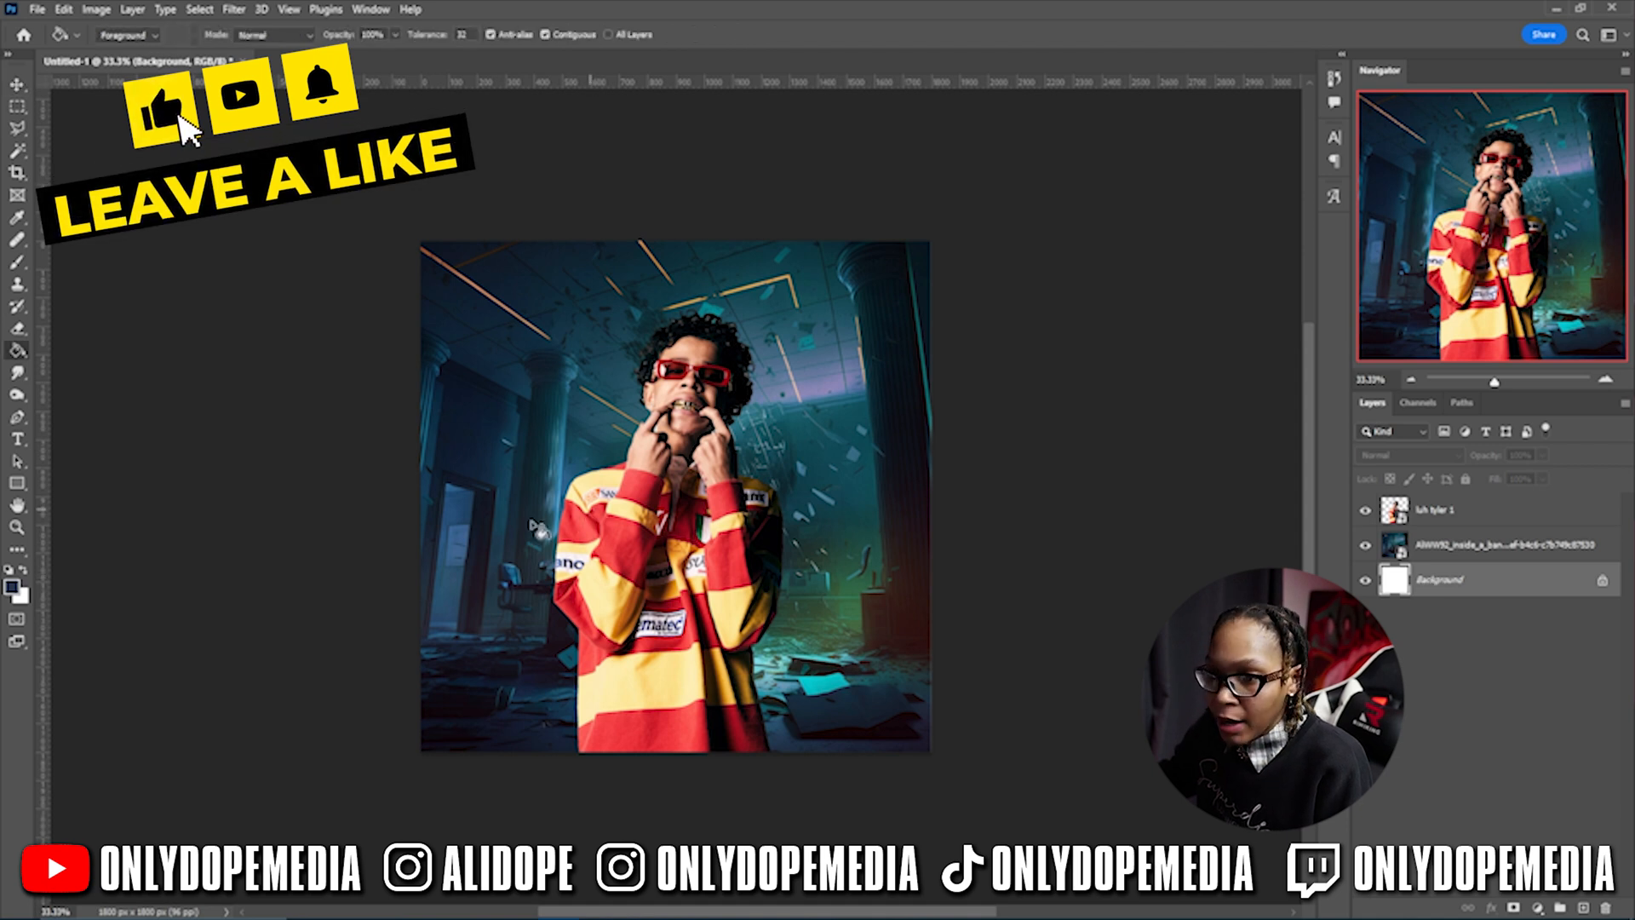
- Fill the Background layer with black
left_click(12, 586)
key("Return")
left_click(734, 715)
- Enlarge and reposition the AIWW92 bank image to cover the canvas, then nudge the luh tyler 1 figure sideways
key("v")
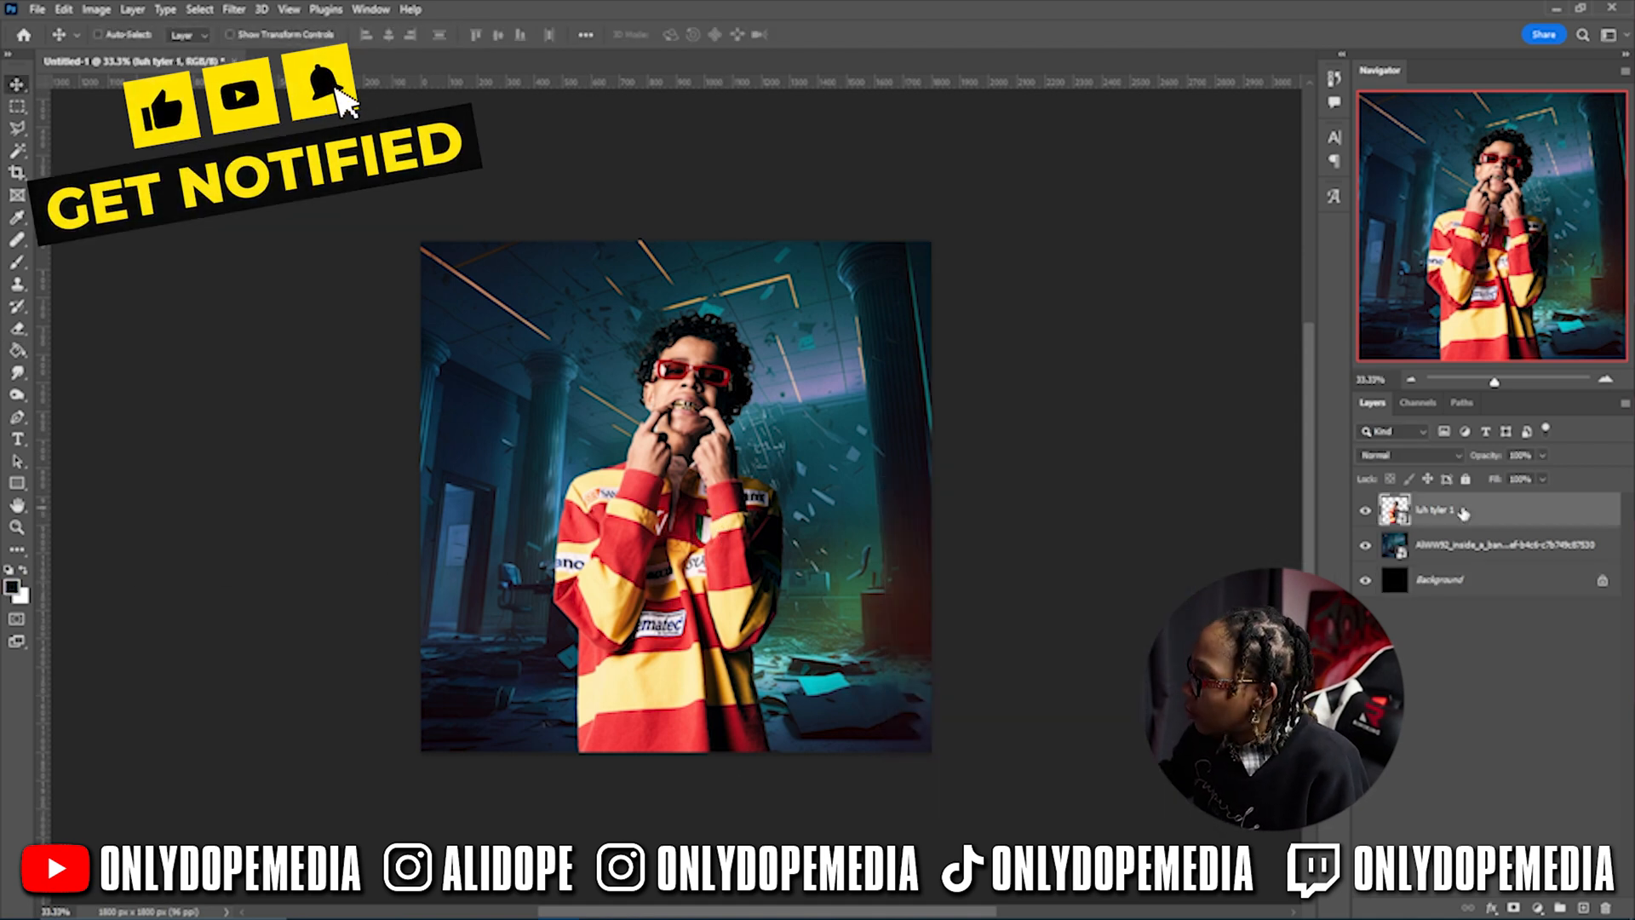
left_click(1470, 546)
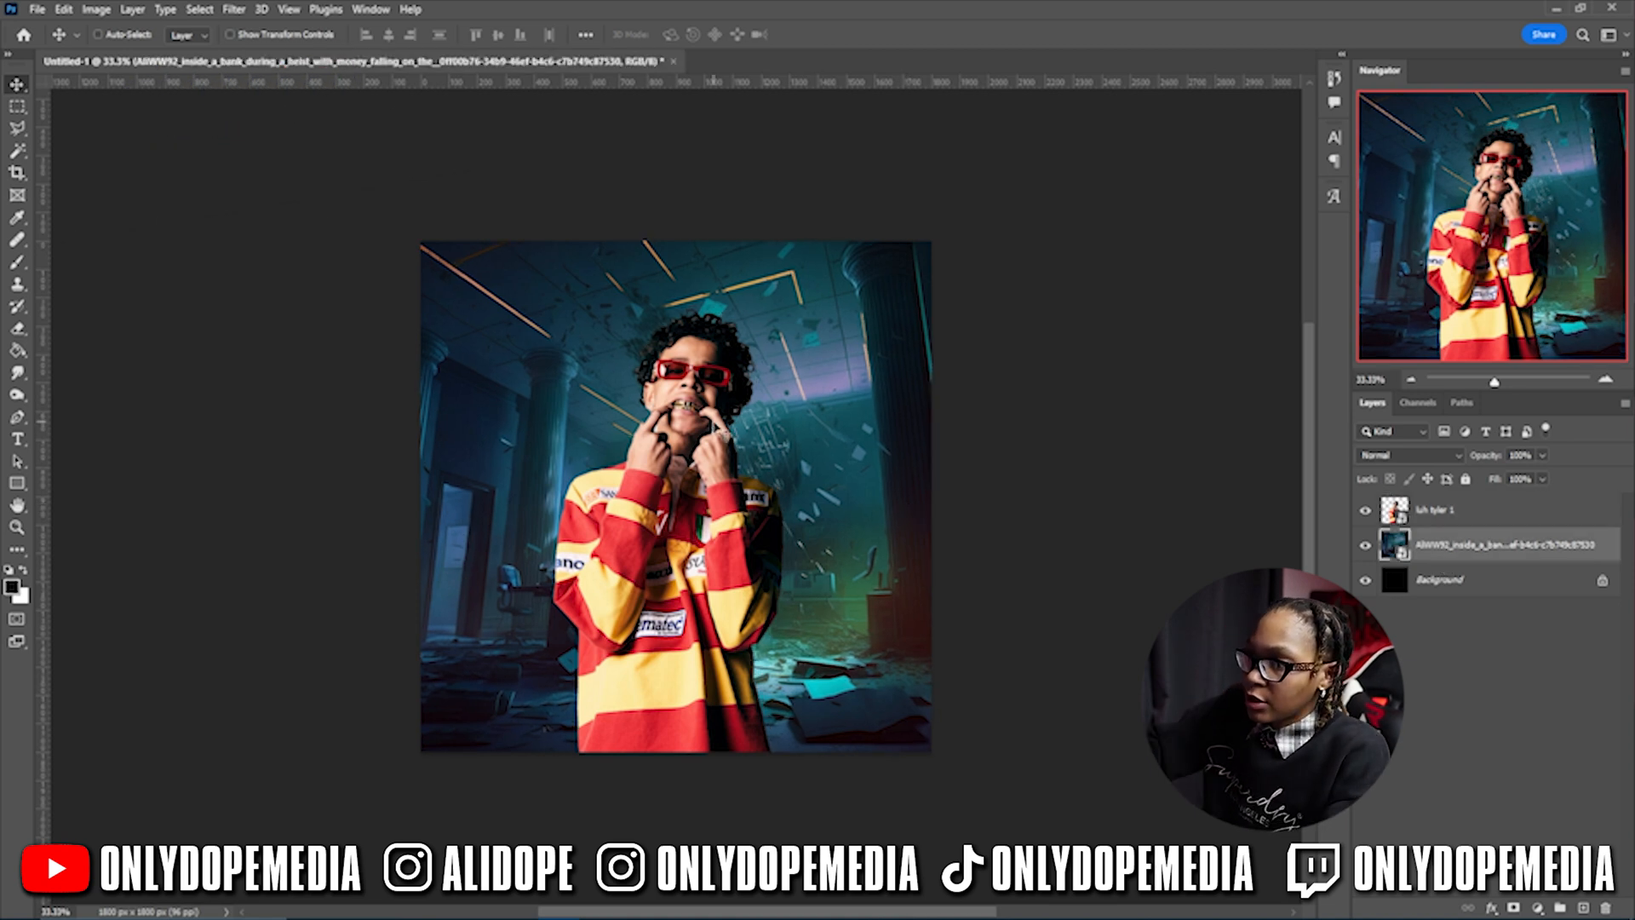
left_click_drag(685, 379, 769, 378)
key("ctrl+t")
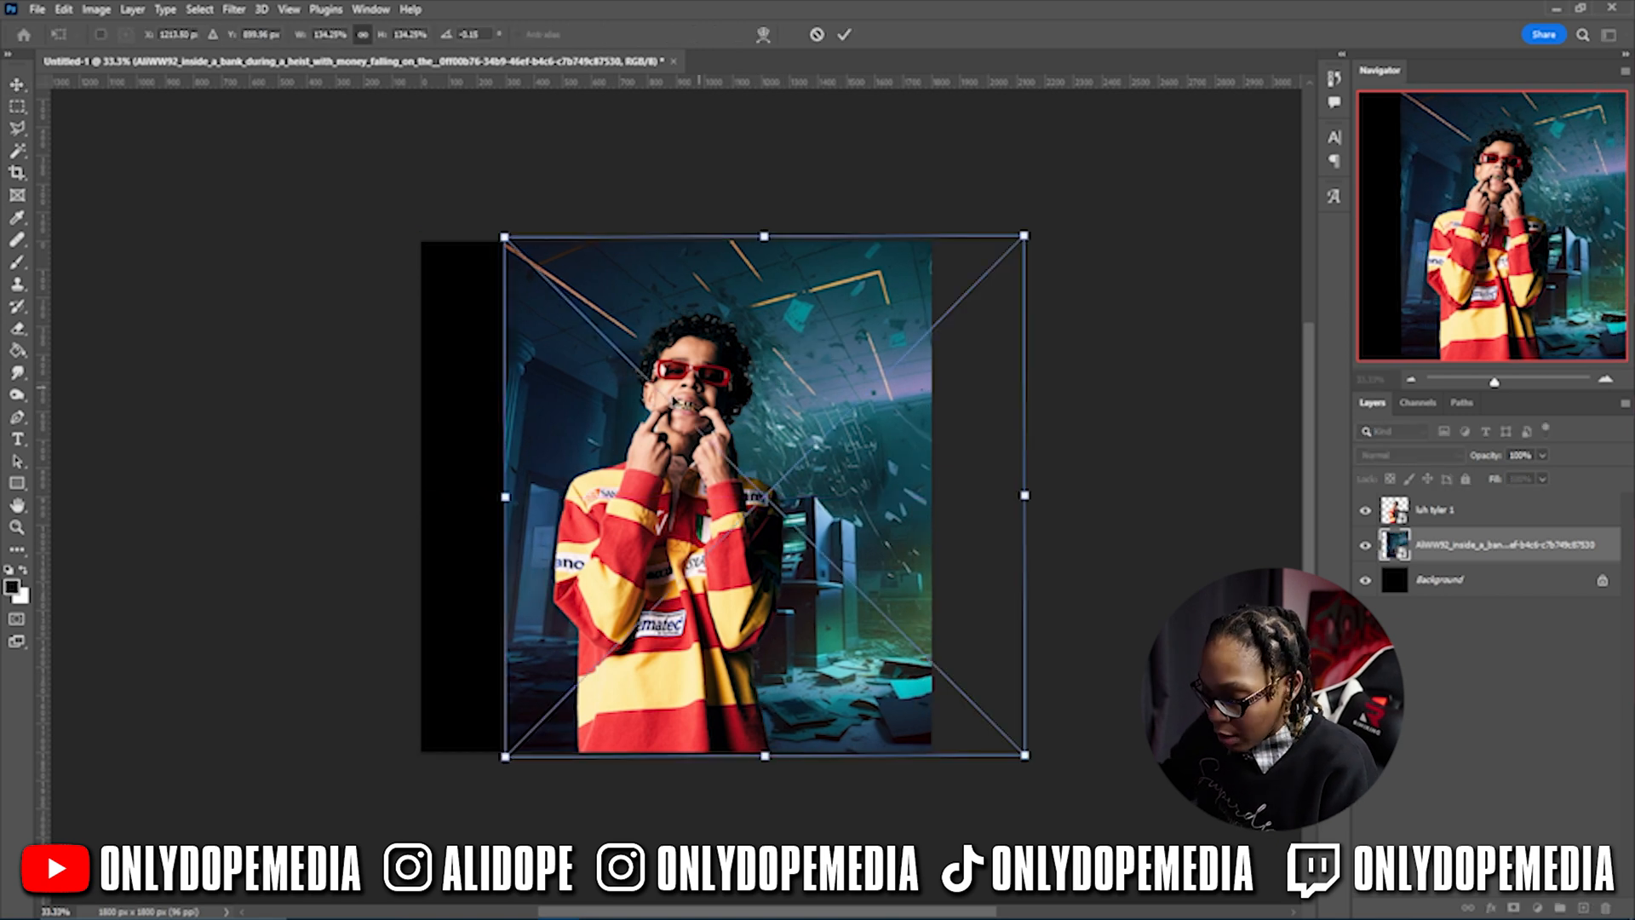
left_click_drag(506, 494, 426, 490)
mouse_move(681, 467)
left_mouse_down()
mouse_move(607, 442)
mouse_move(657, 454)
left_mouse_up()
key("Return")
left_click_drag(669, 447, 720, 447)
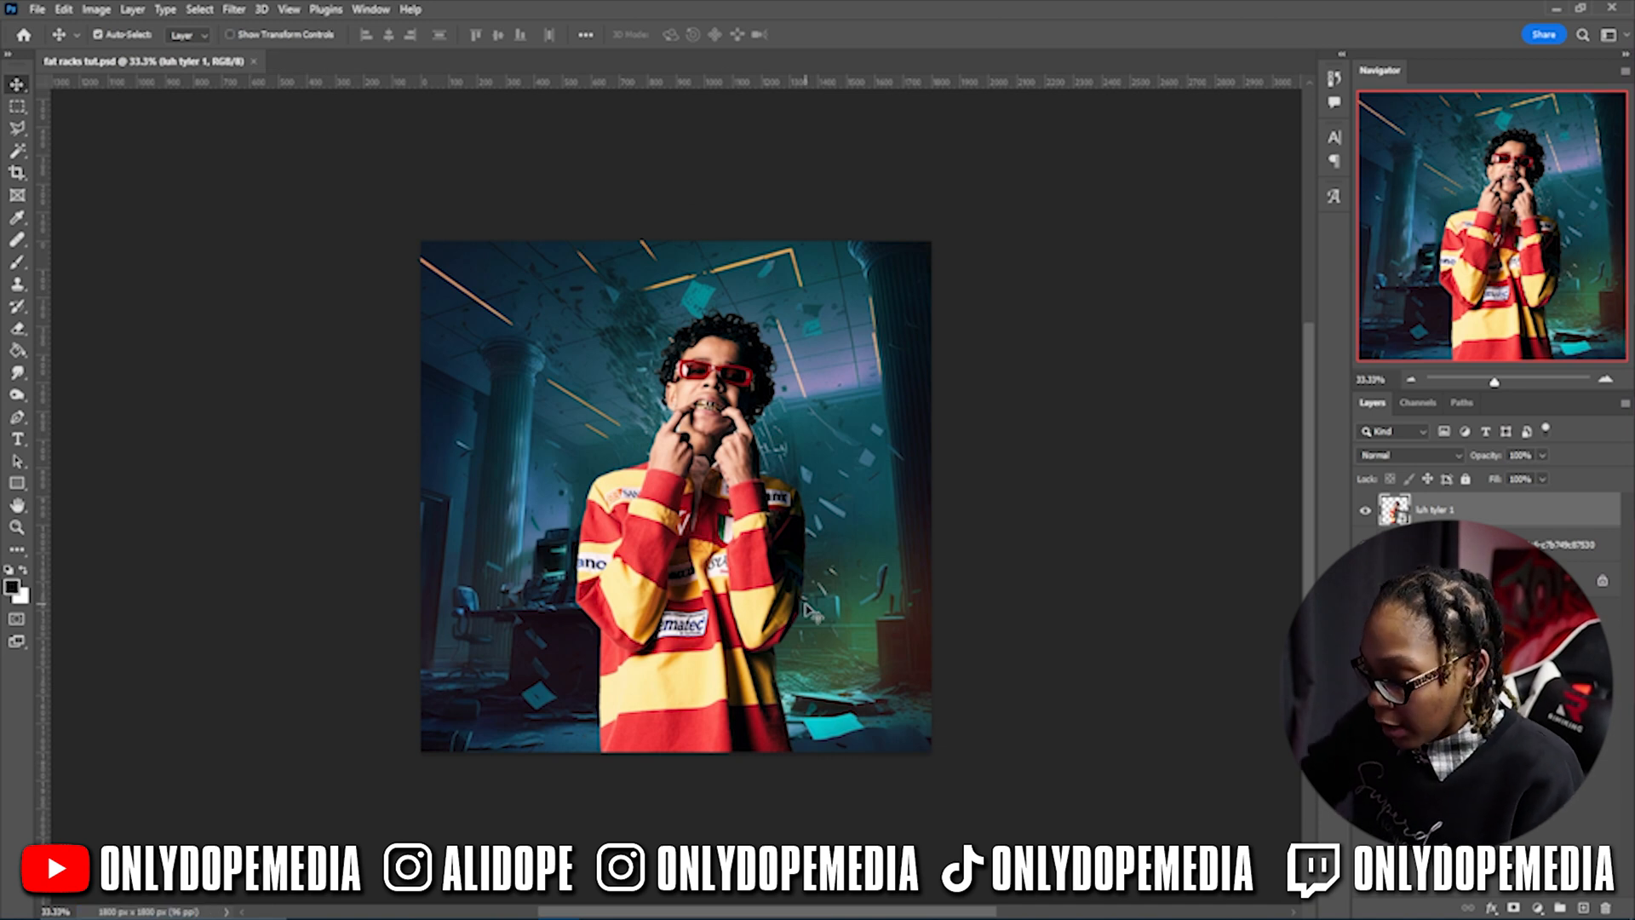
- Open Match Color on the figure with fat racks tut.psd, layer AIWW92, as the source
key("ctrl+plus")
key("ctrl+minus")
key("ctrl+plus")
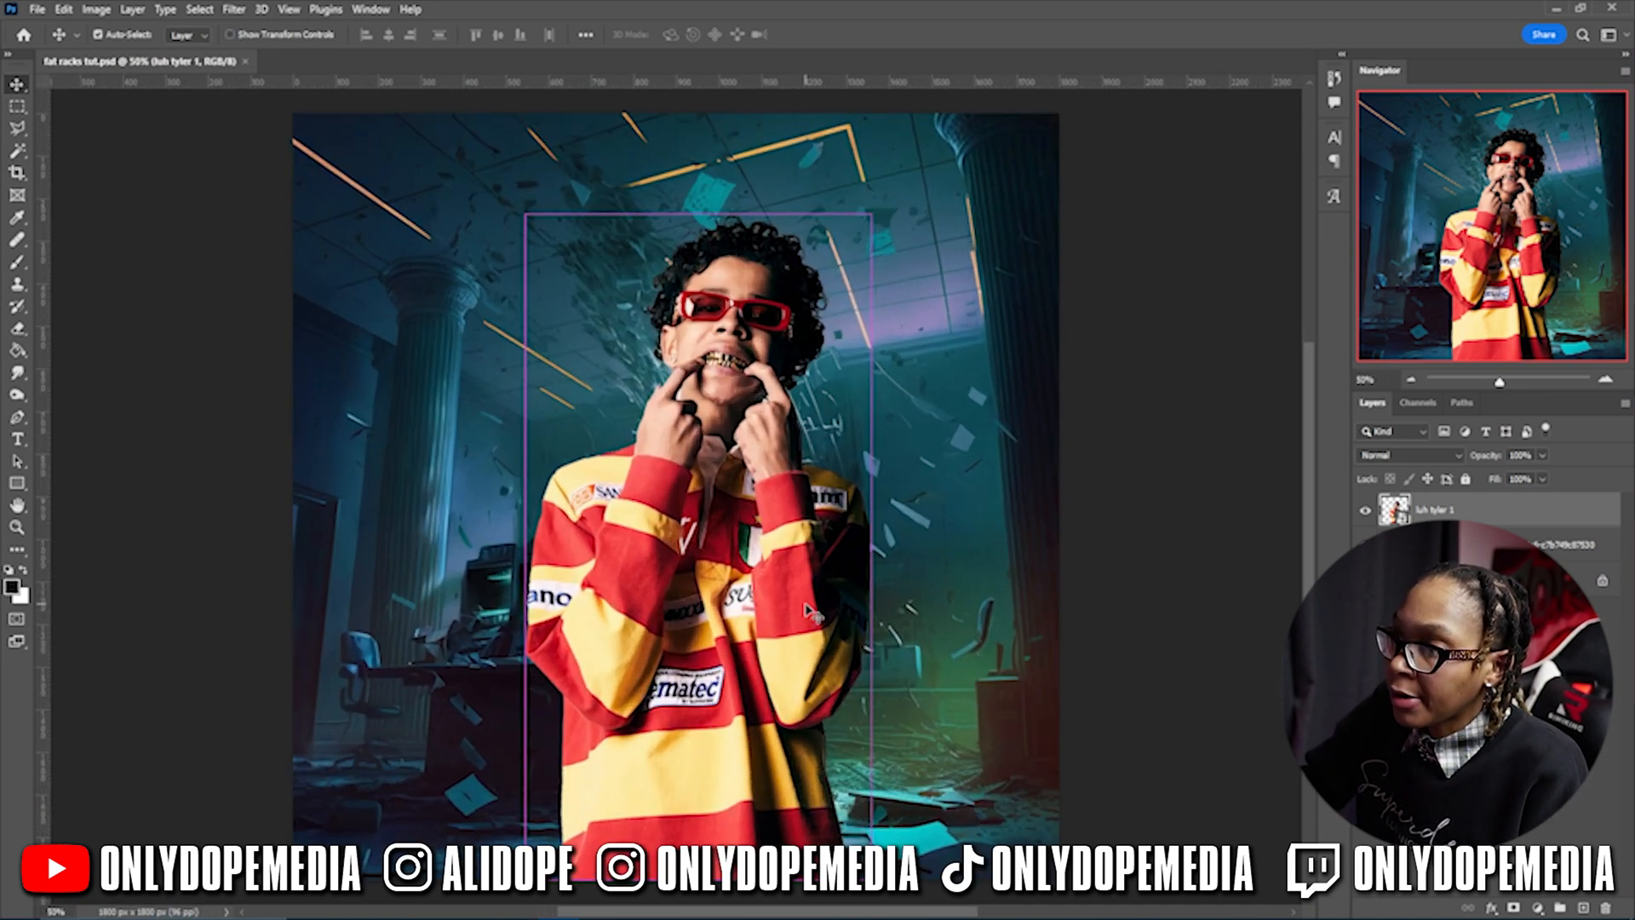
key("ctrl+minus")
key("ctrl+plus")
key("ctrl+minus")
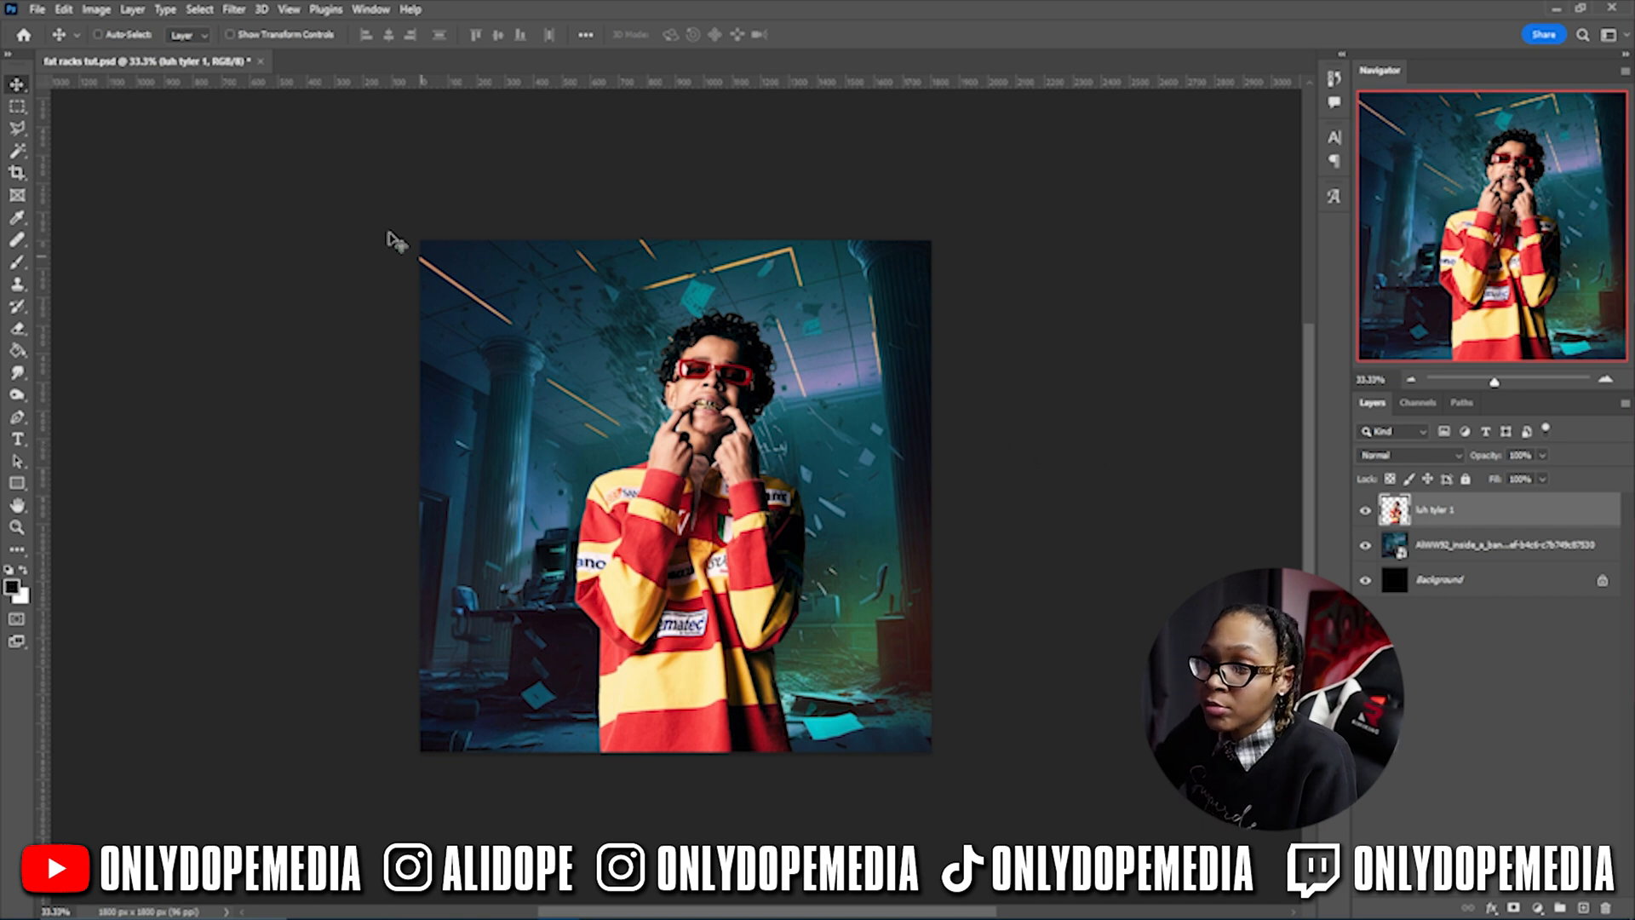
left_click(102, 16)
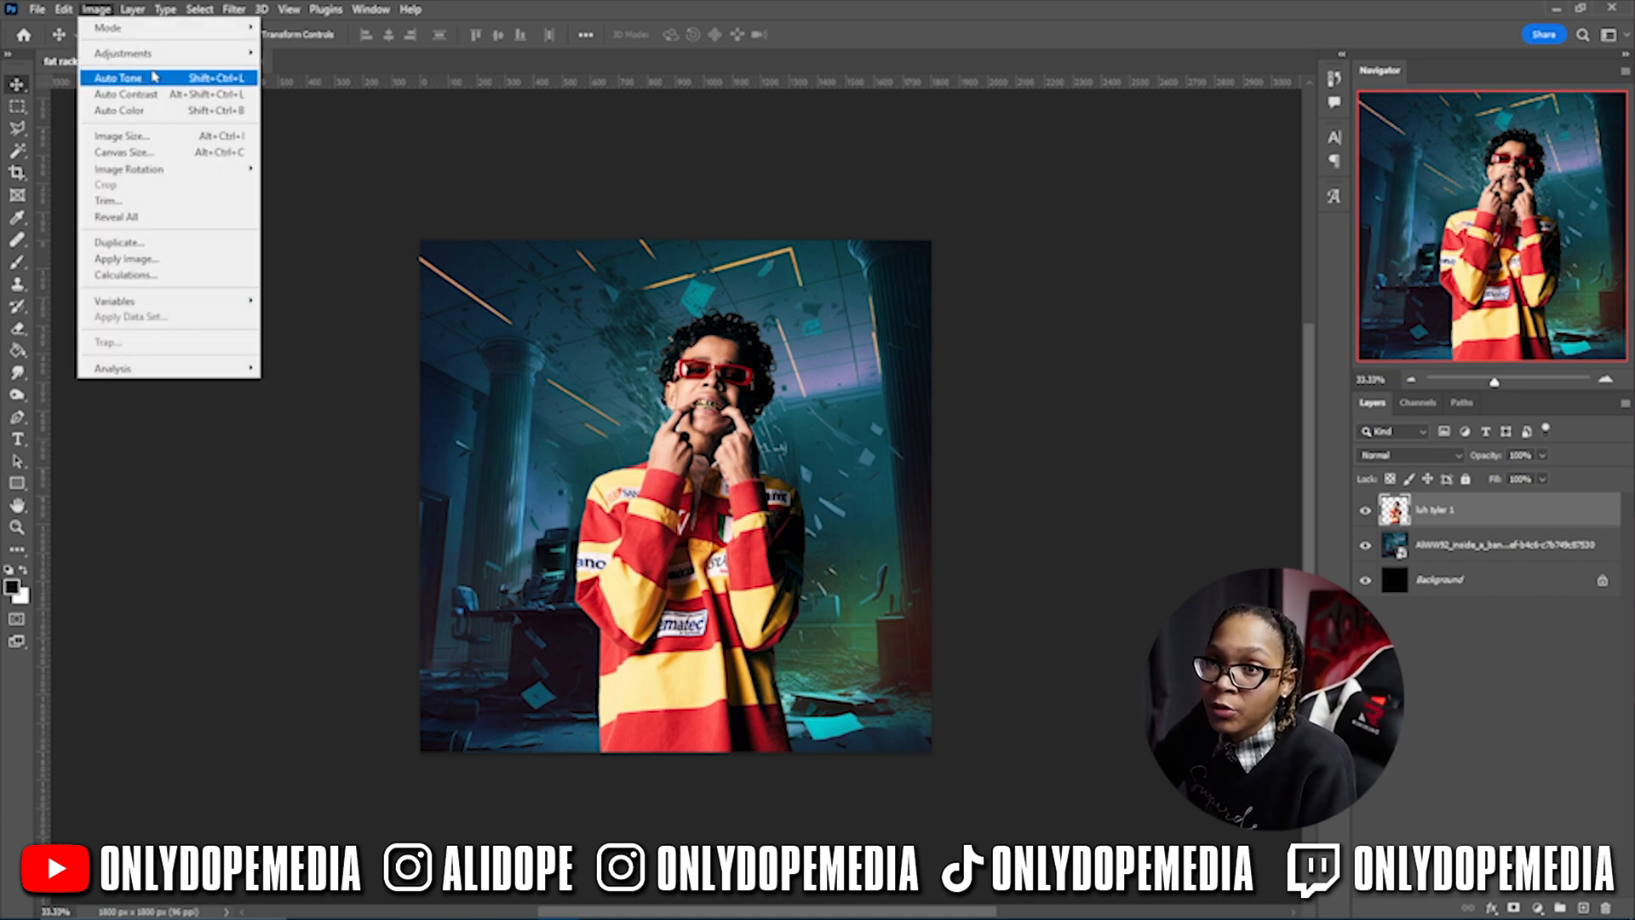
mouse_move(196, 66)
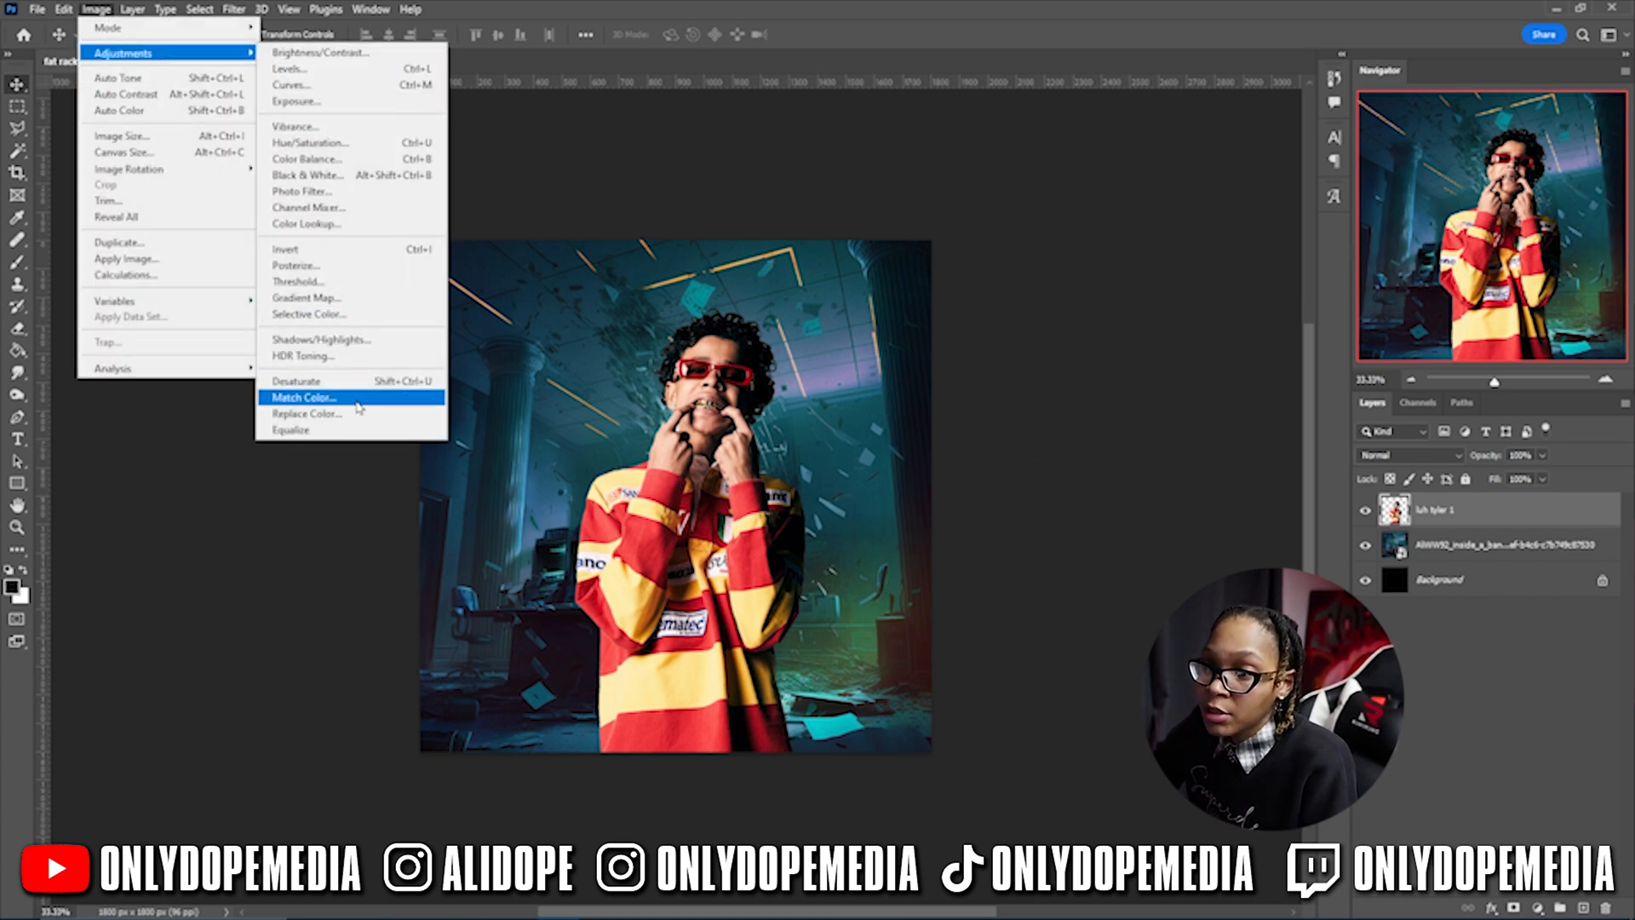
left_click(304, 397)
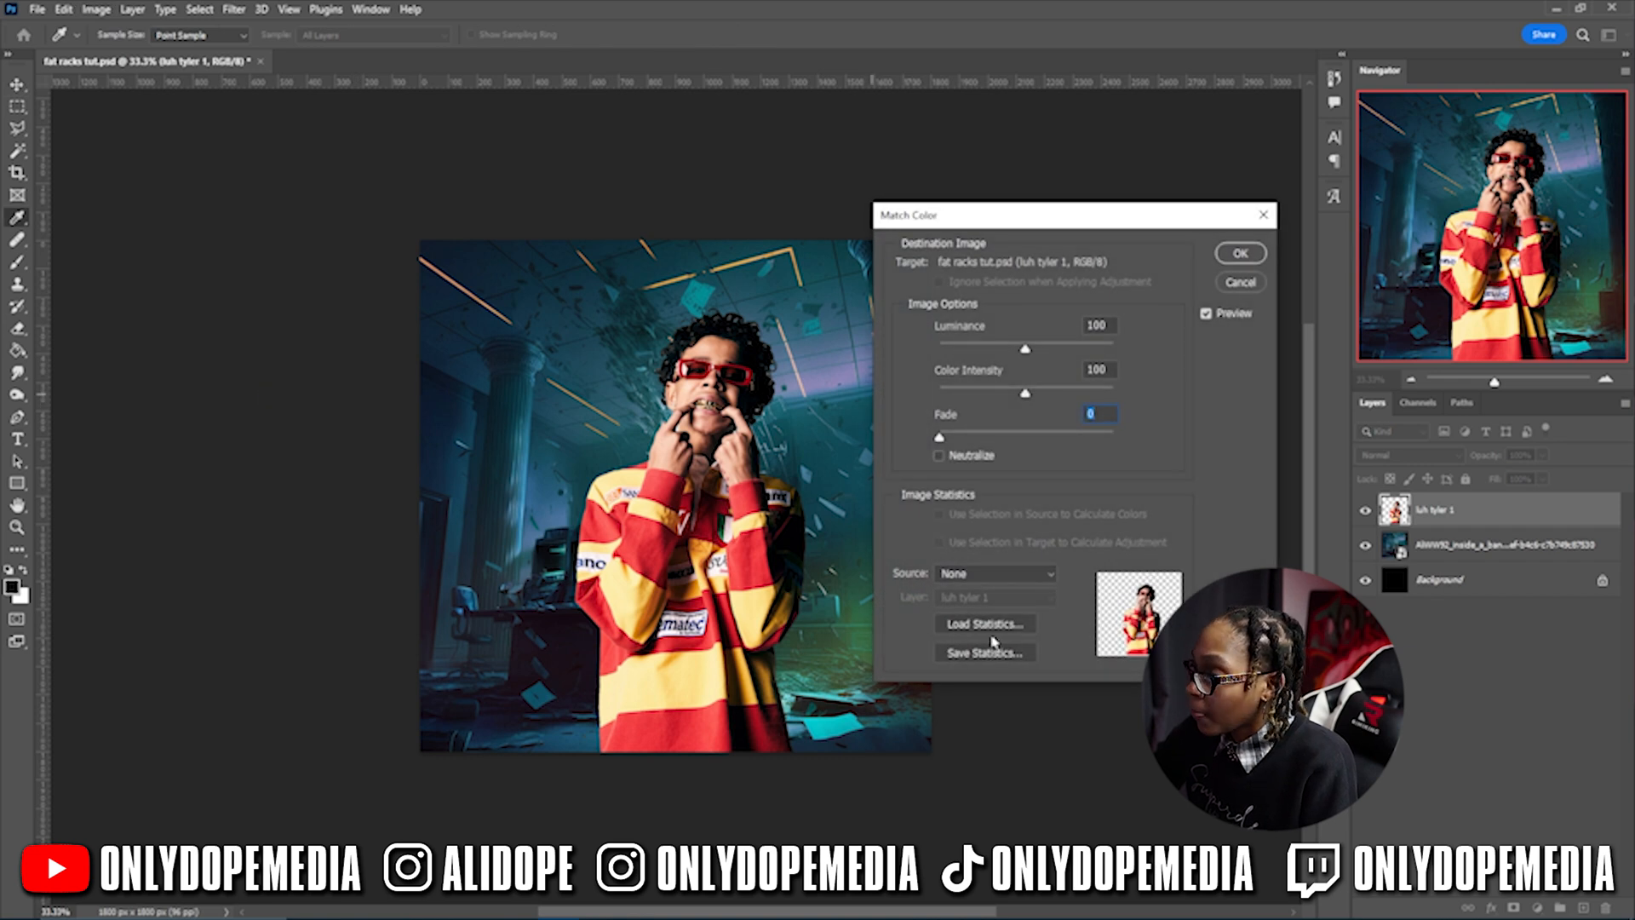
left_click(994, 580)
left_click(986, 606)
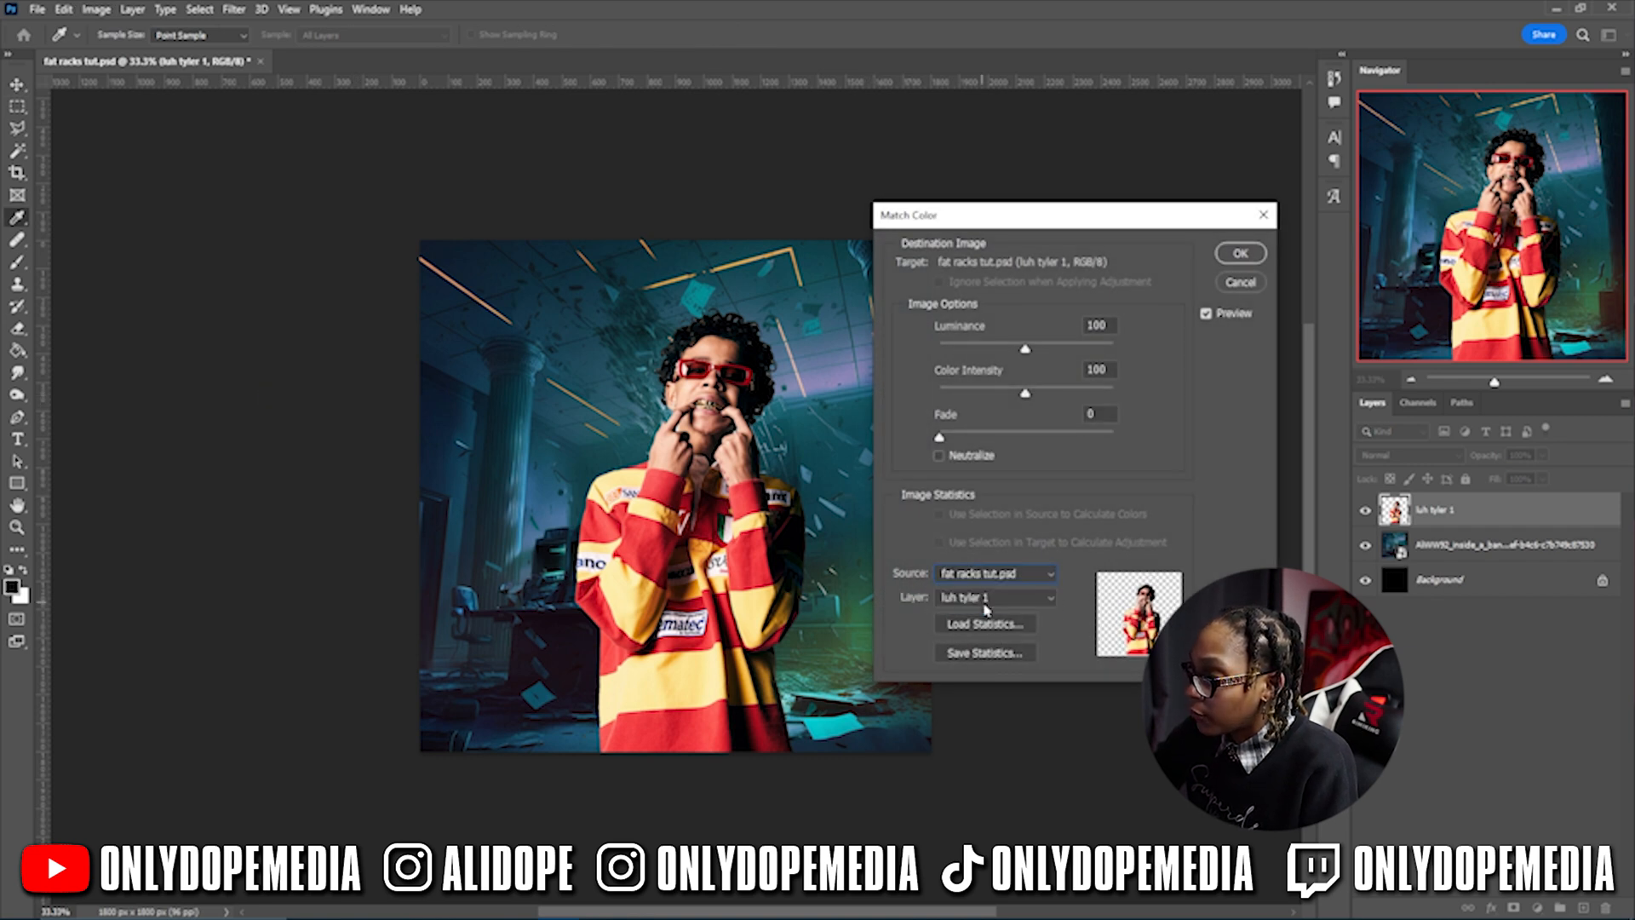
left_click(1011, 599)
left_click(996, 643)
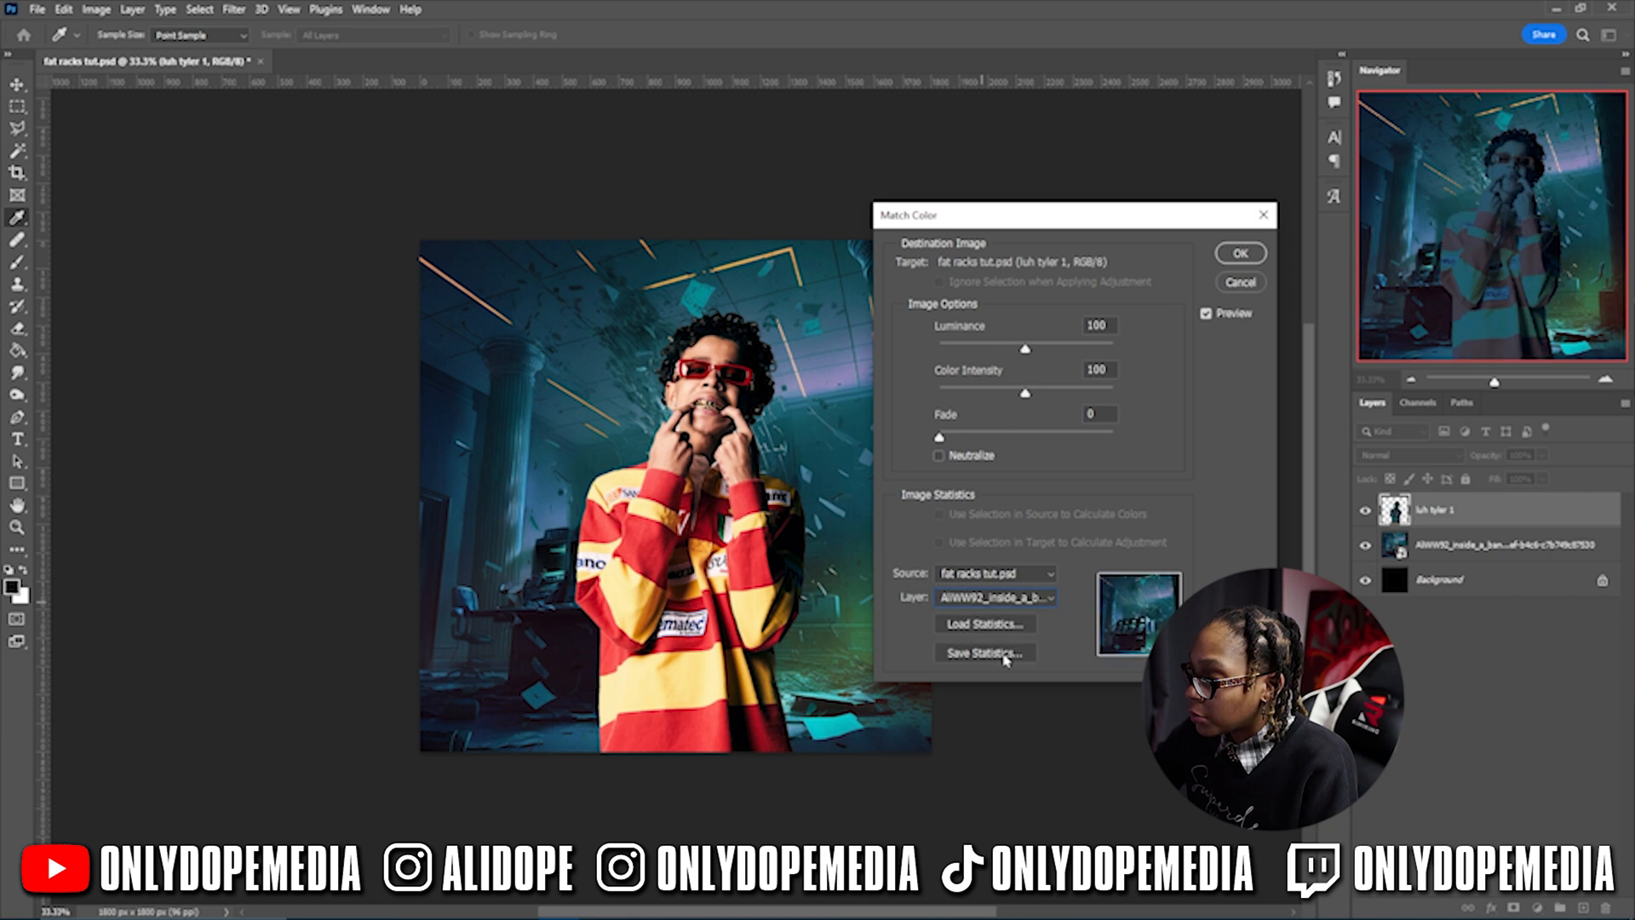
- Set Luminance 154, Color Intensity 200 and Fade 75, and apply the match
left_click_drag(997, 217, 1060, 197)
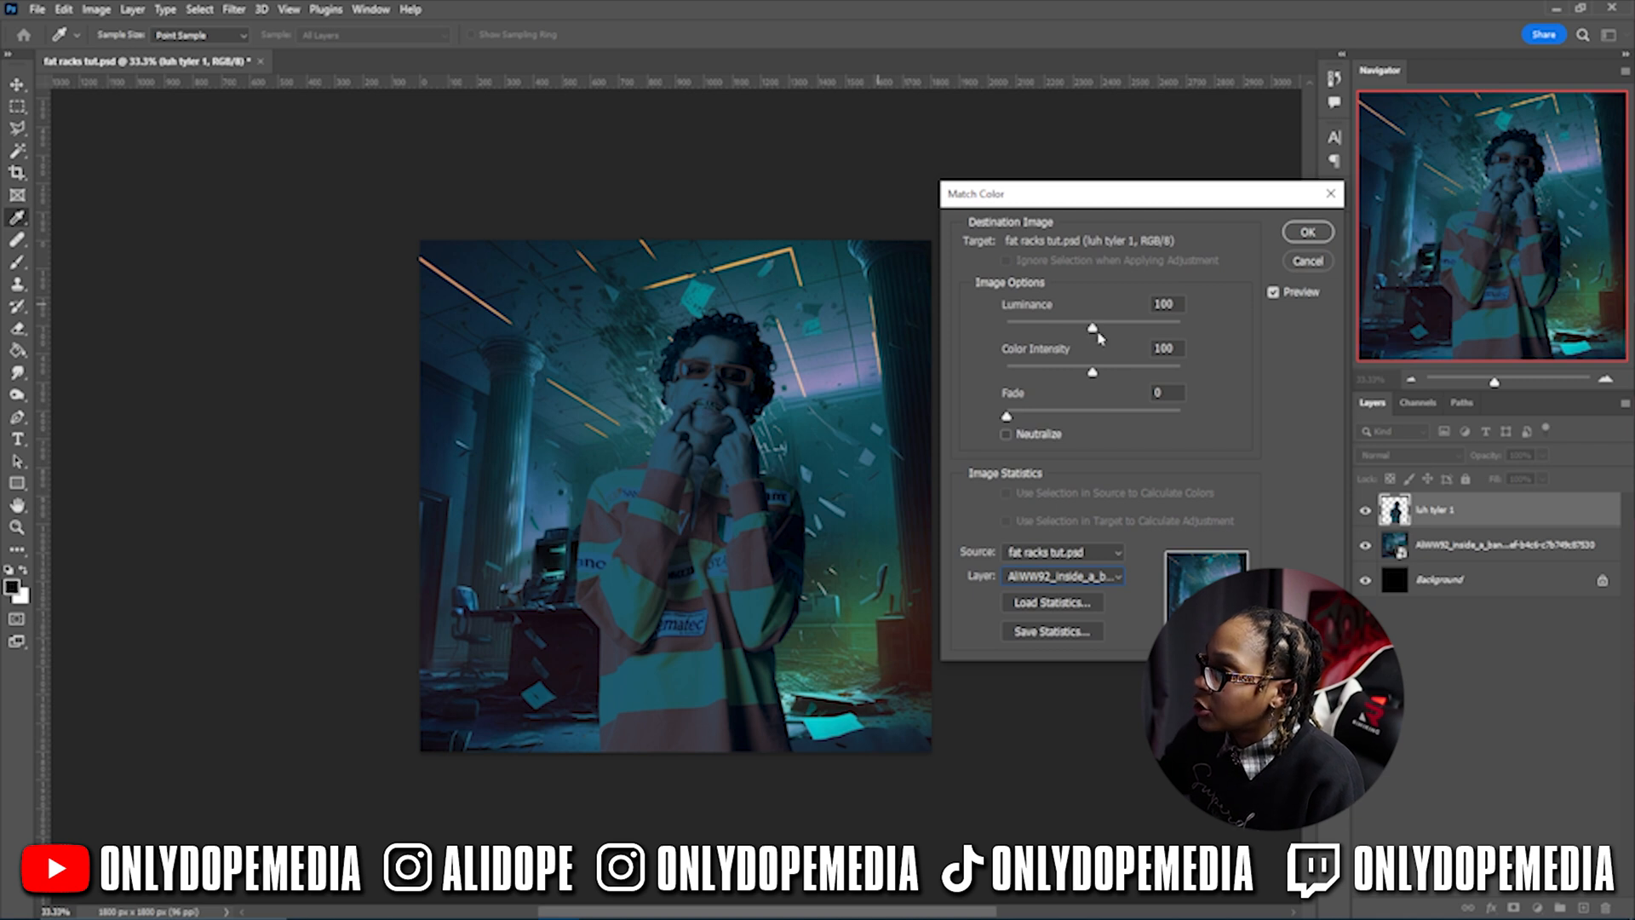
left_click_drag(1091, 328, 1199, 330)
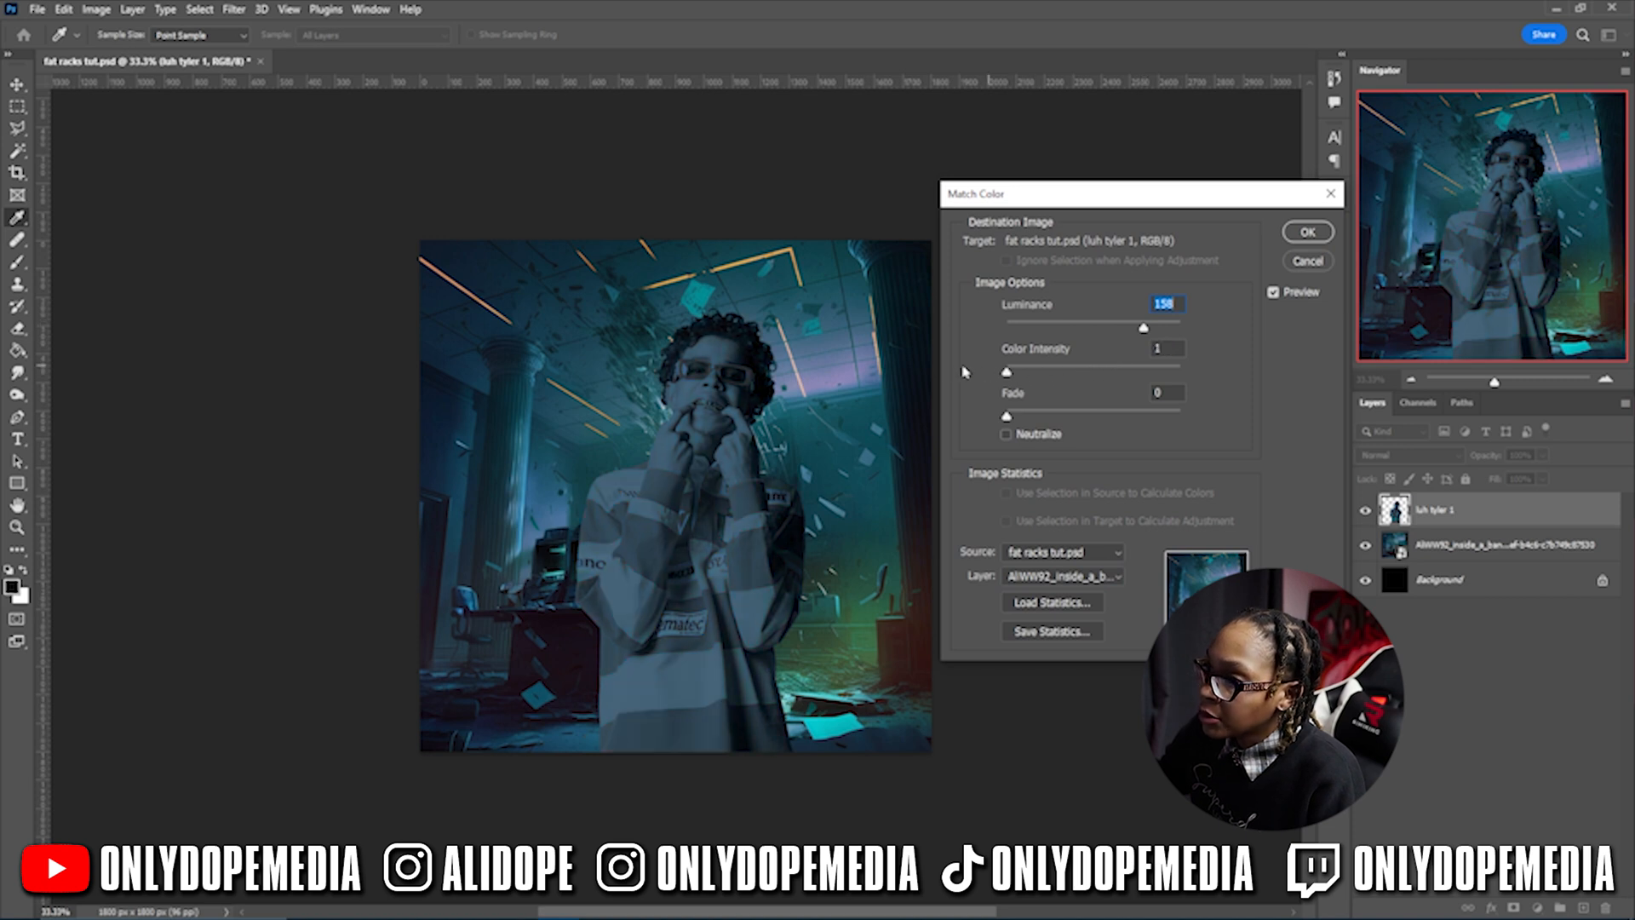
left_click_drag(1183, 368, 1104, 372)
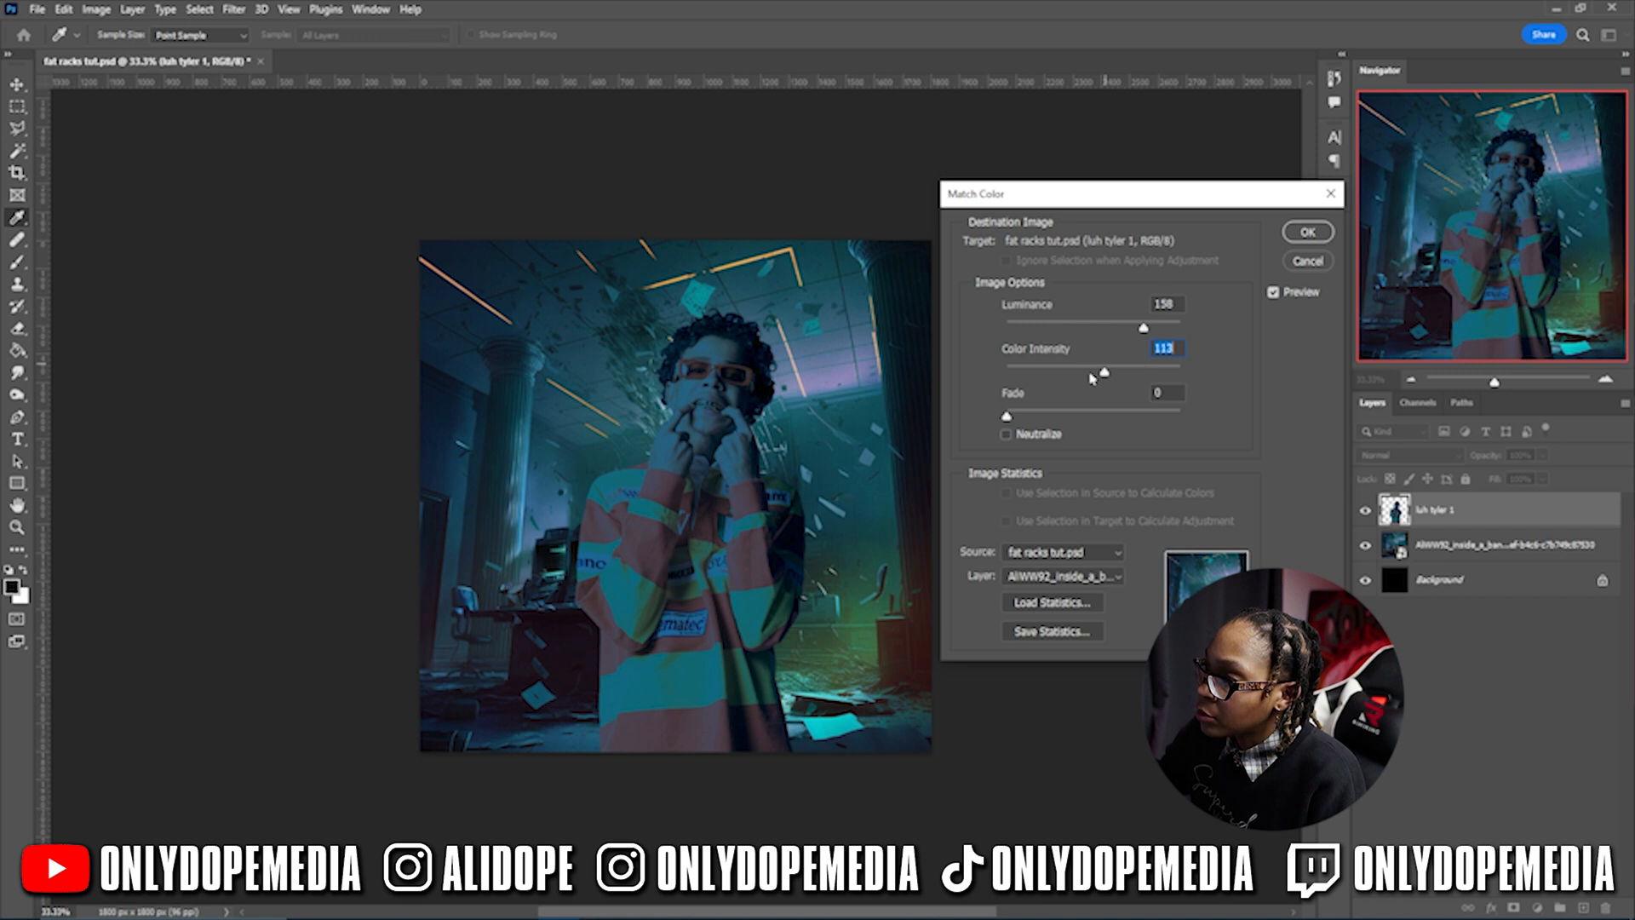
left_click_drag(1009, 418, 1097, 372)
left_click(1006, 434)
left_click(1007, 435)
mouse_move(1144, 327)
left_mouse_down()
mouse_move(1125, 327)
mouse_move(1139, 328)
left_mouse_up()
mouse_move(1098, 371)
left_mouse_down()
mouse_move(1181, 366)
mouse_move(1114, 368)
left_mouse_up()
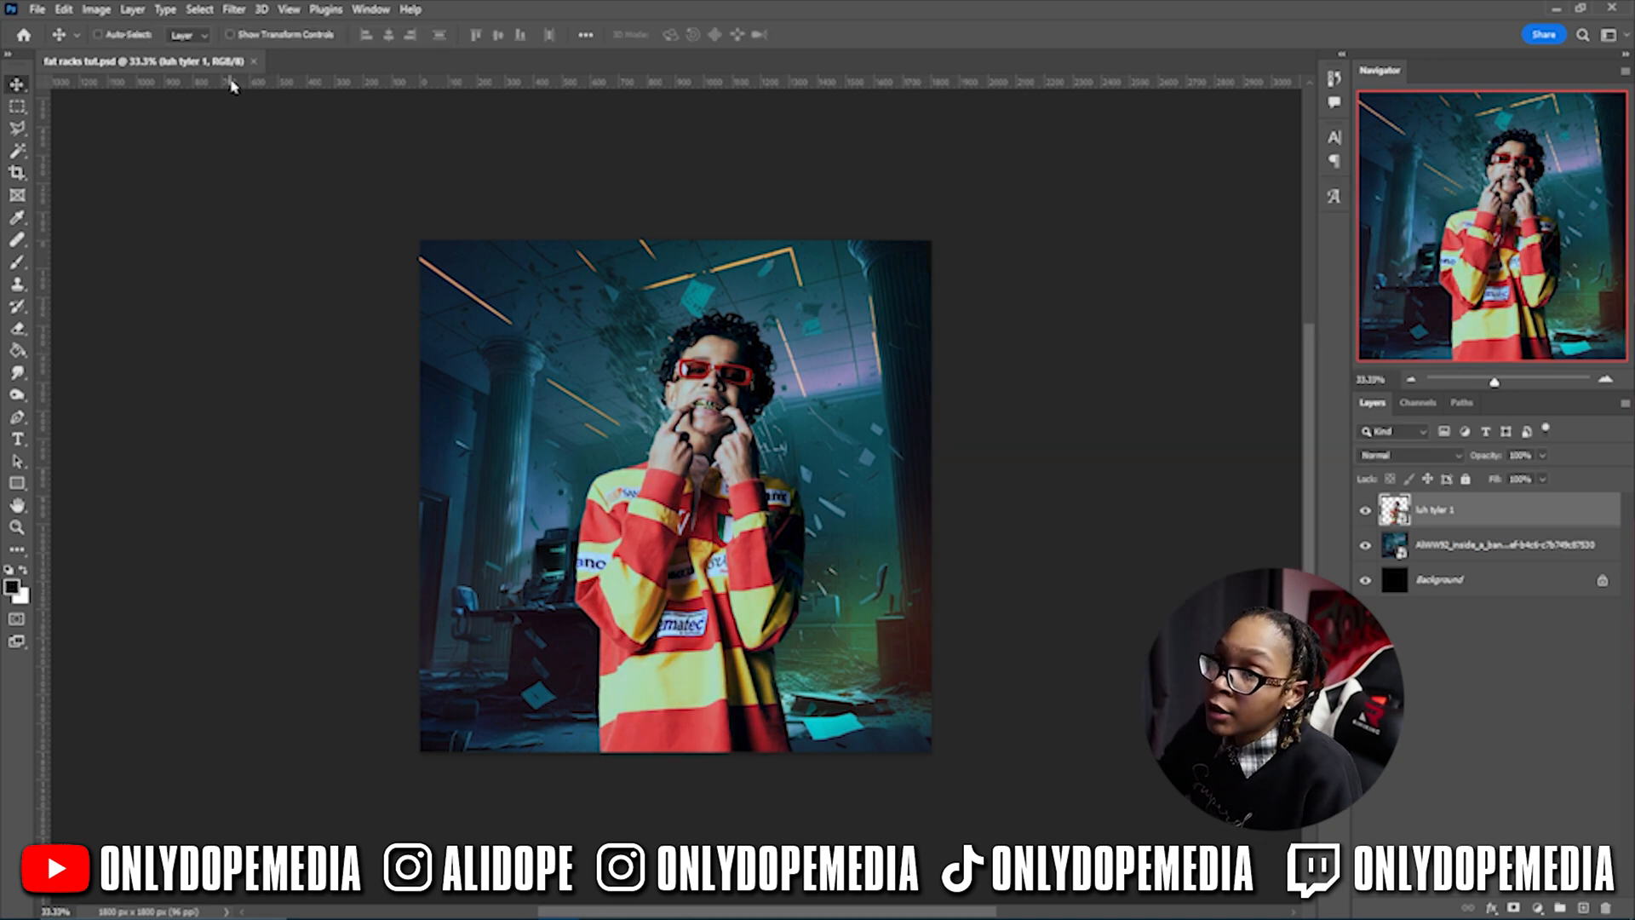
left_click(235, 10)
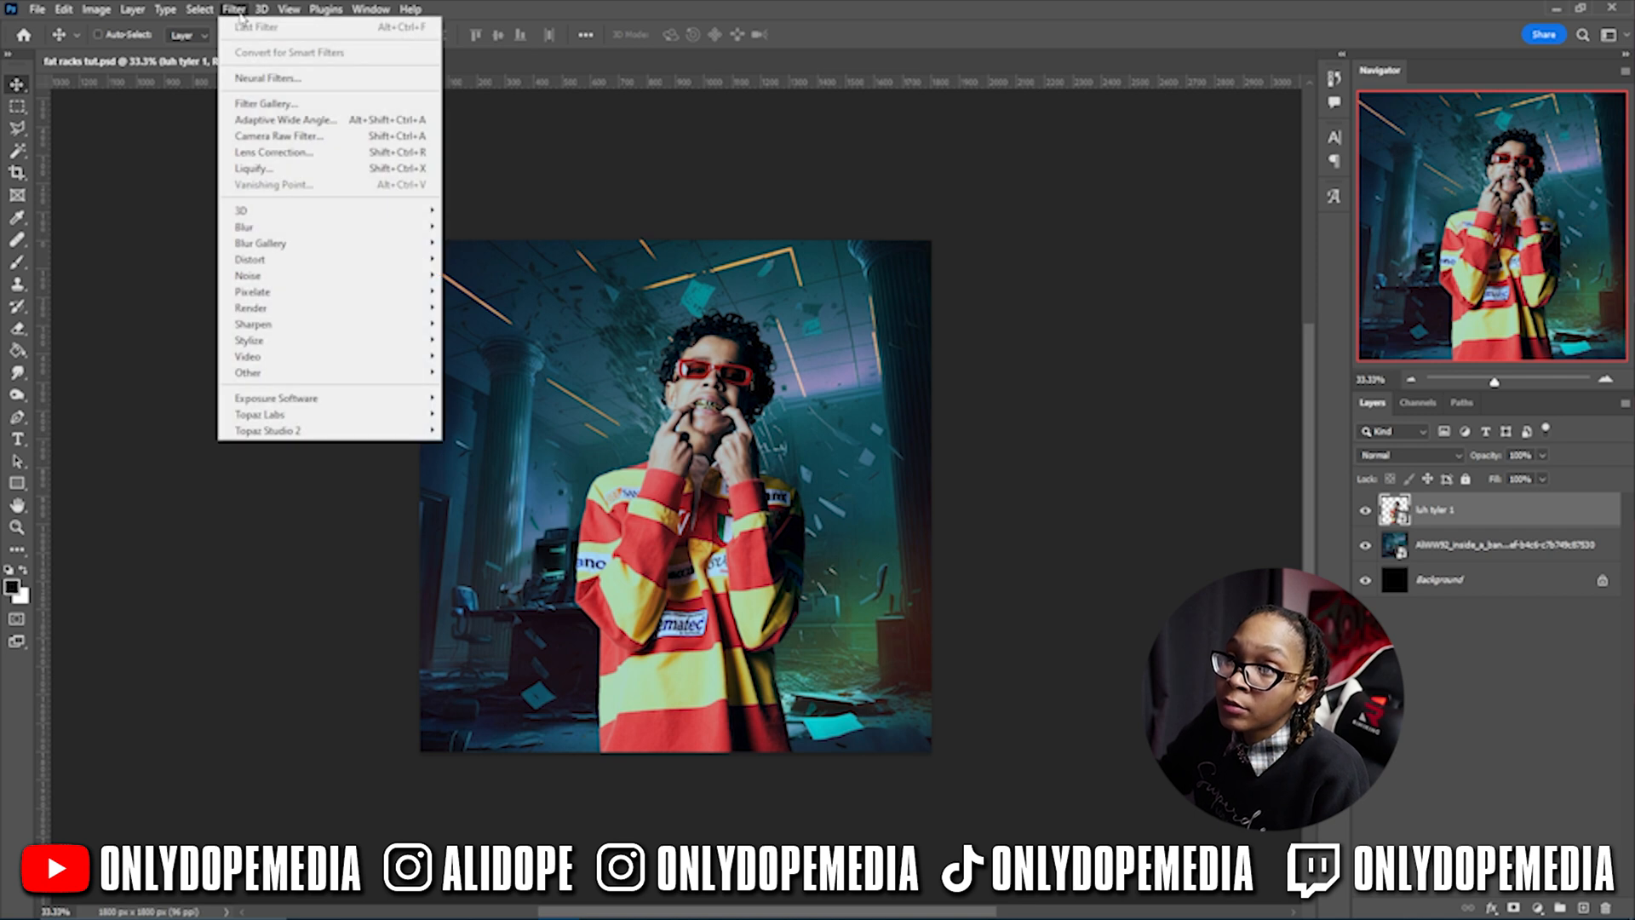
- Apply a Camera Raw smart filter to luh tyler 1 with Shadows raised to +3
left_click(274, 136)
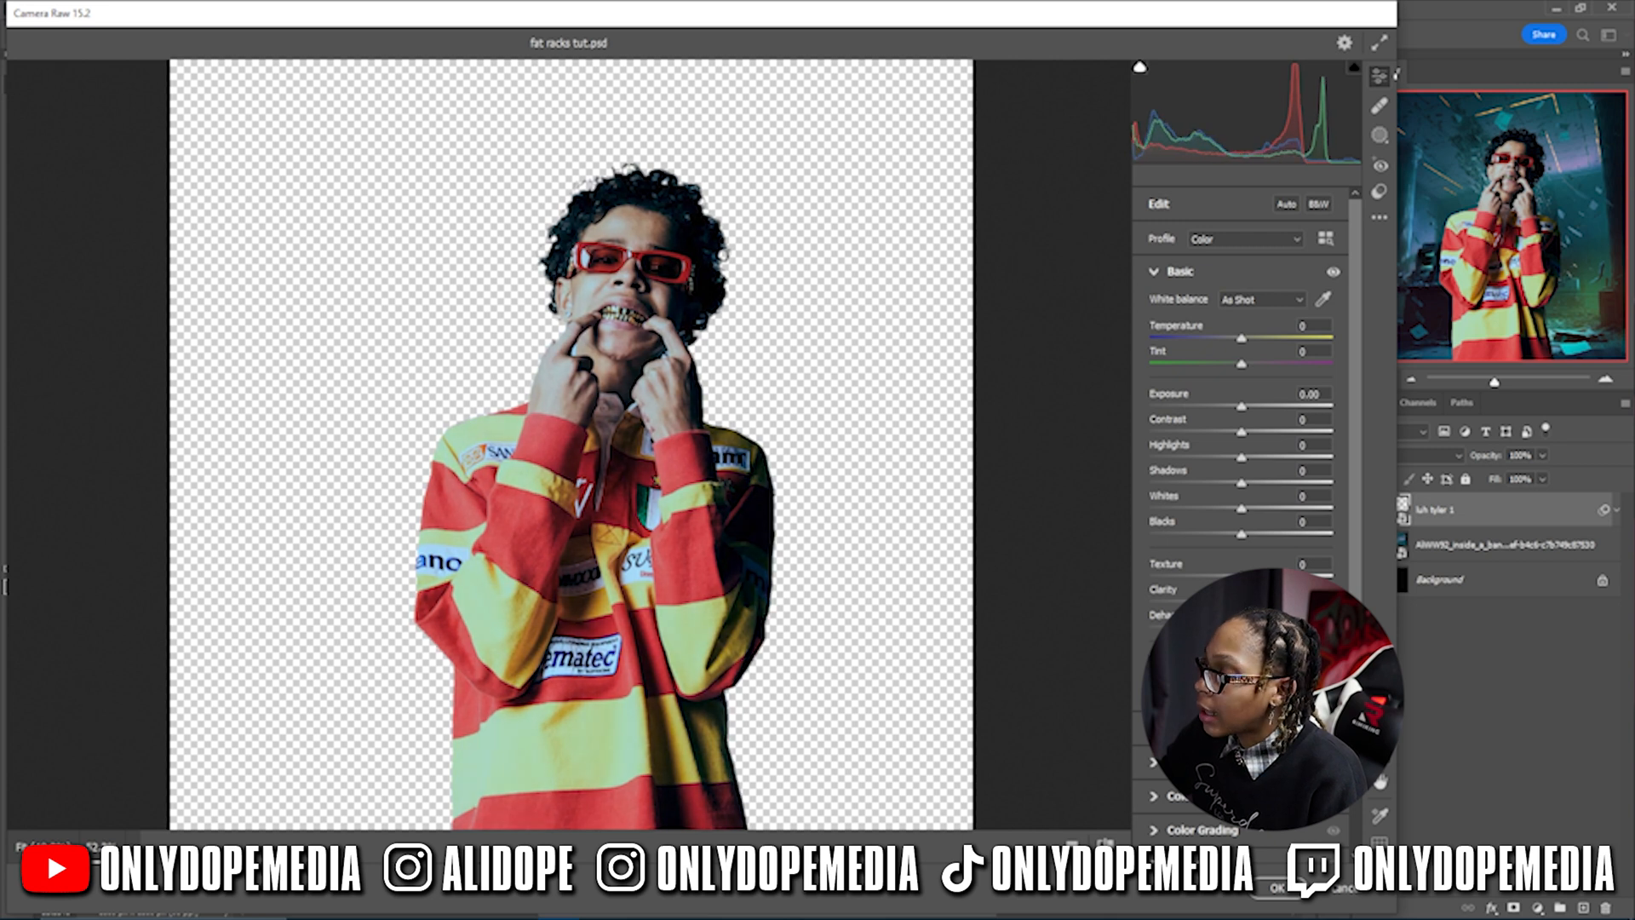
mouse_move(1251, 489)
left_mouse_down()
mouse_move(1277, 485)
mouse_move(1248, 484)
left_mouse_up()
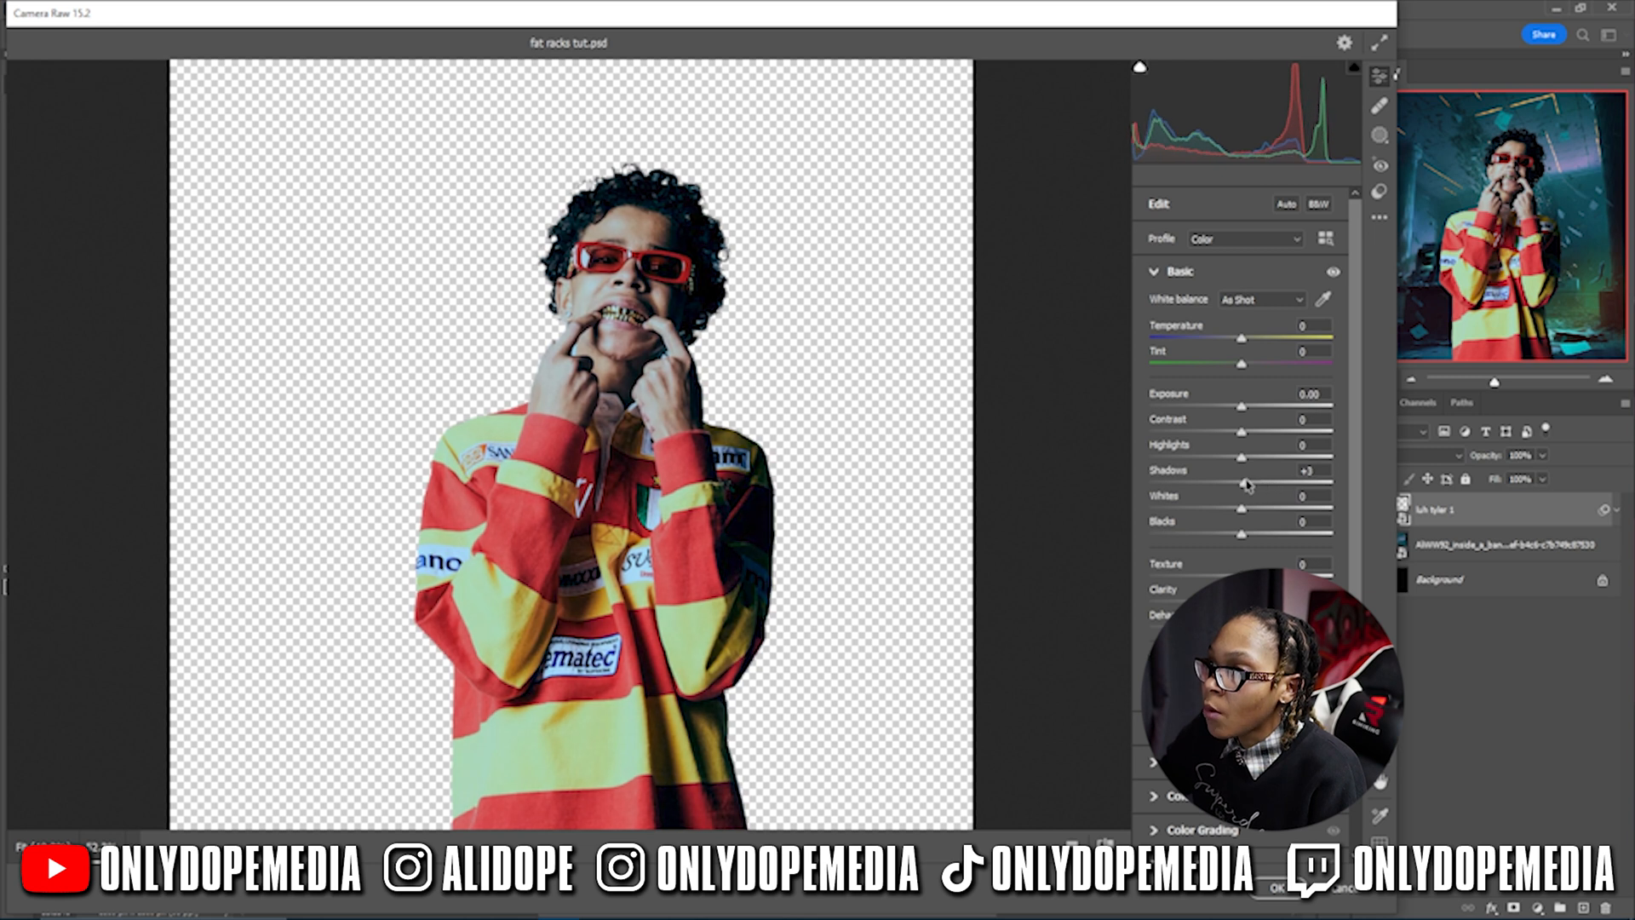
left_click(1277, 891)
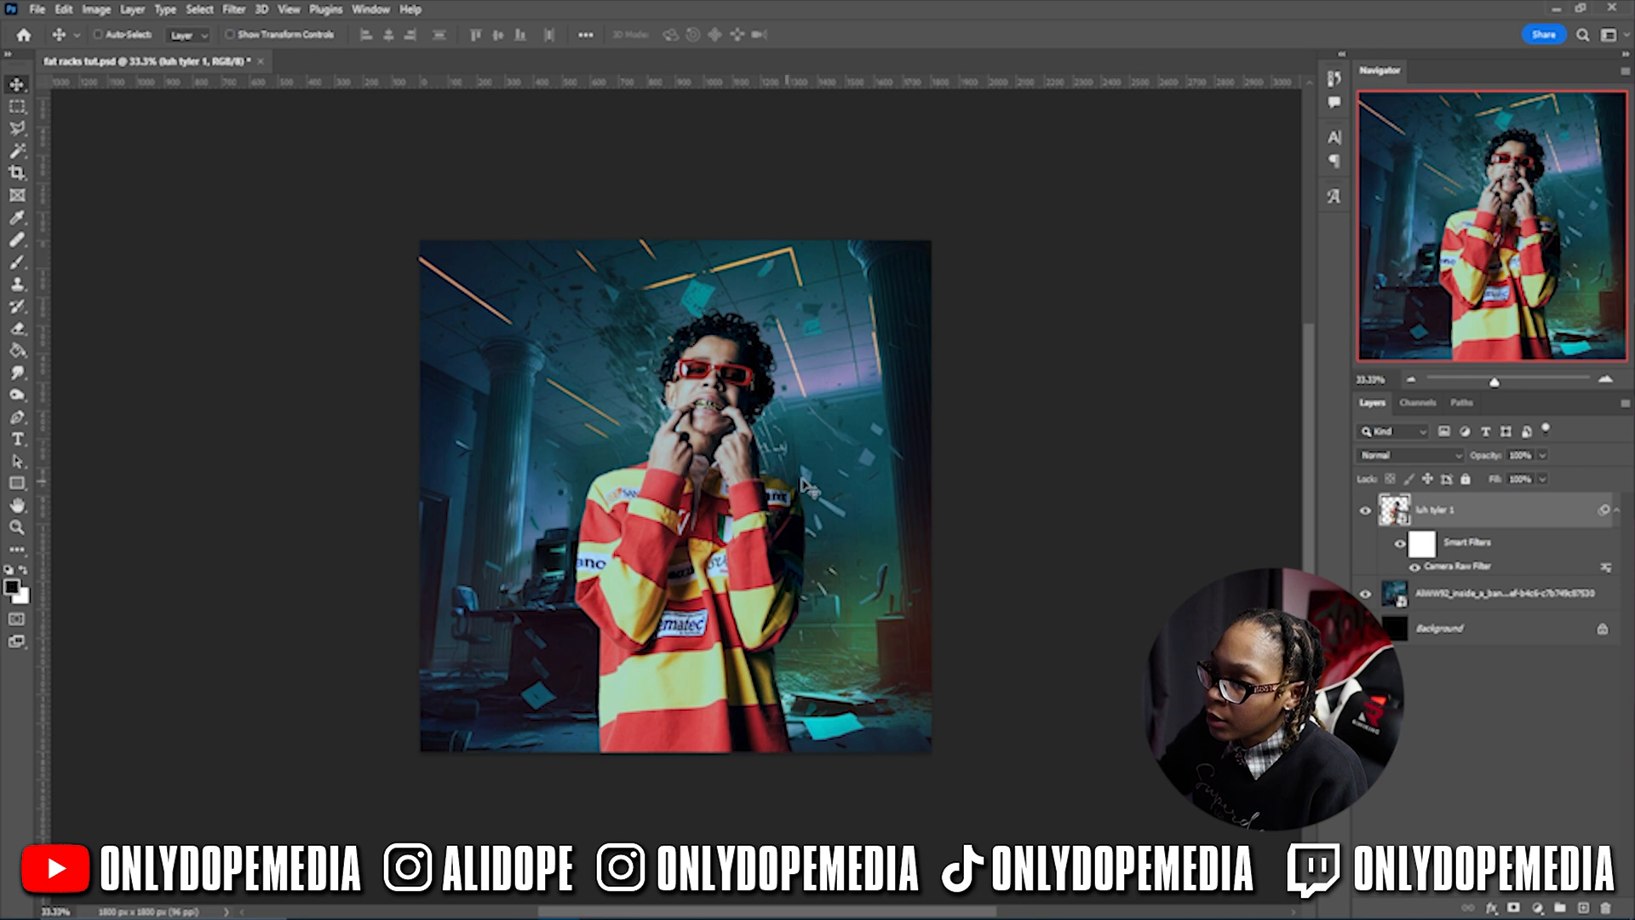
left_click(1614, 509)
- Duplicate luh tyler 1 and apply Oil Paint to the copy with adjusted Stylization, Cleanliness and Scale
key("ctrl+j")
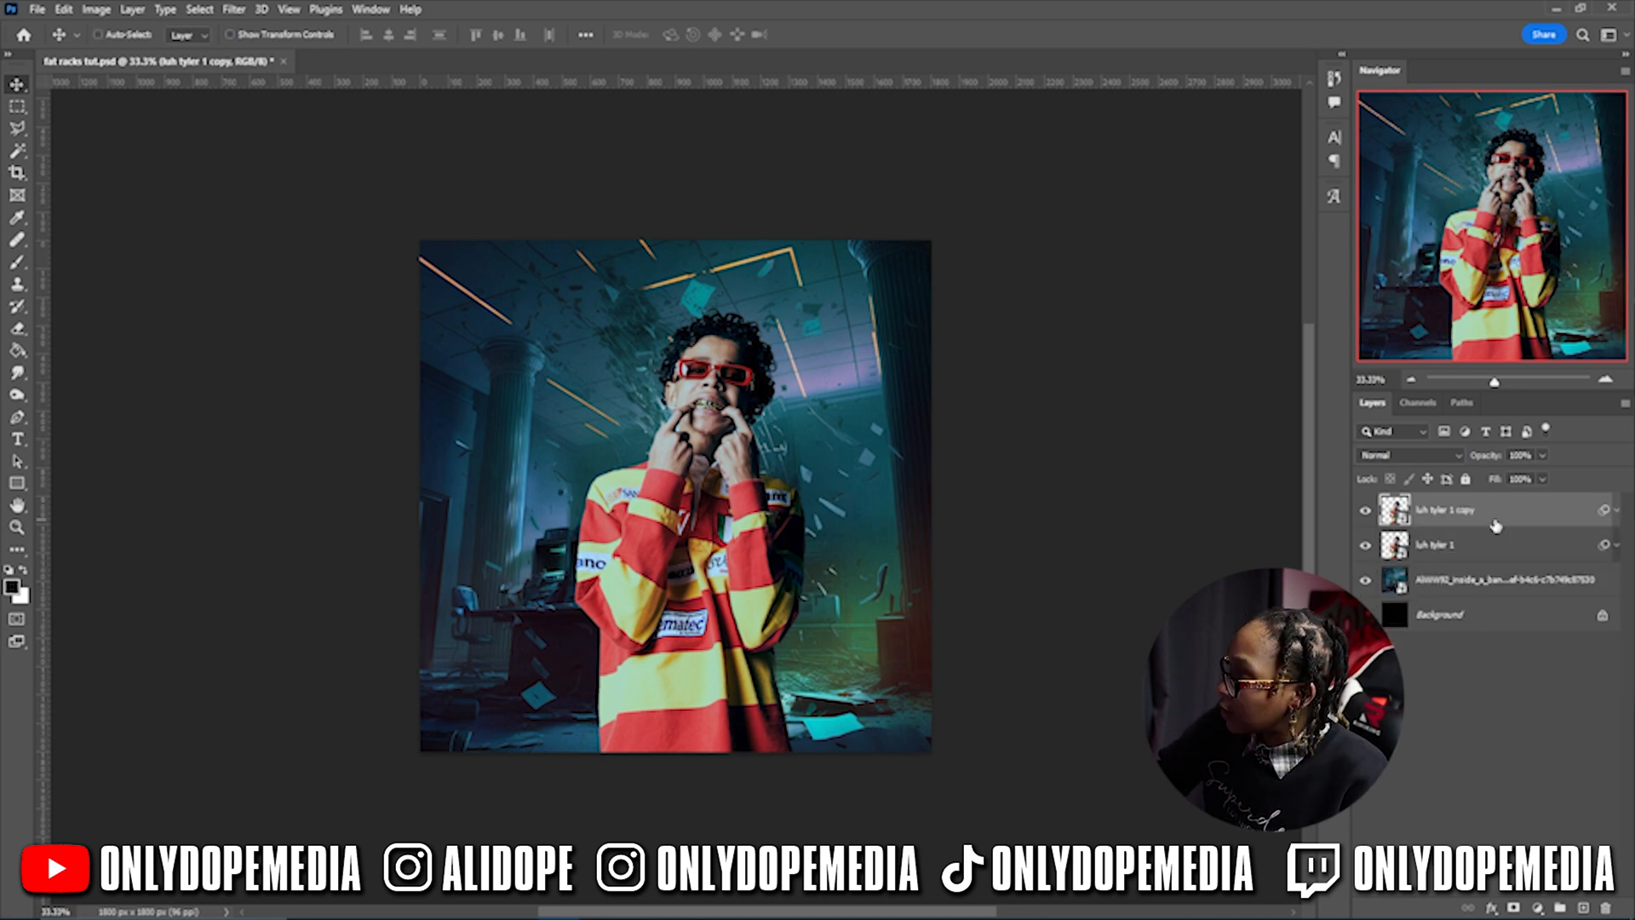
left_click(234, 10)
mouse_move(288, 344)
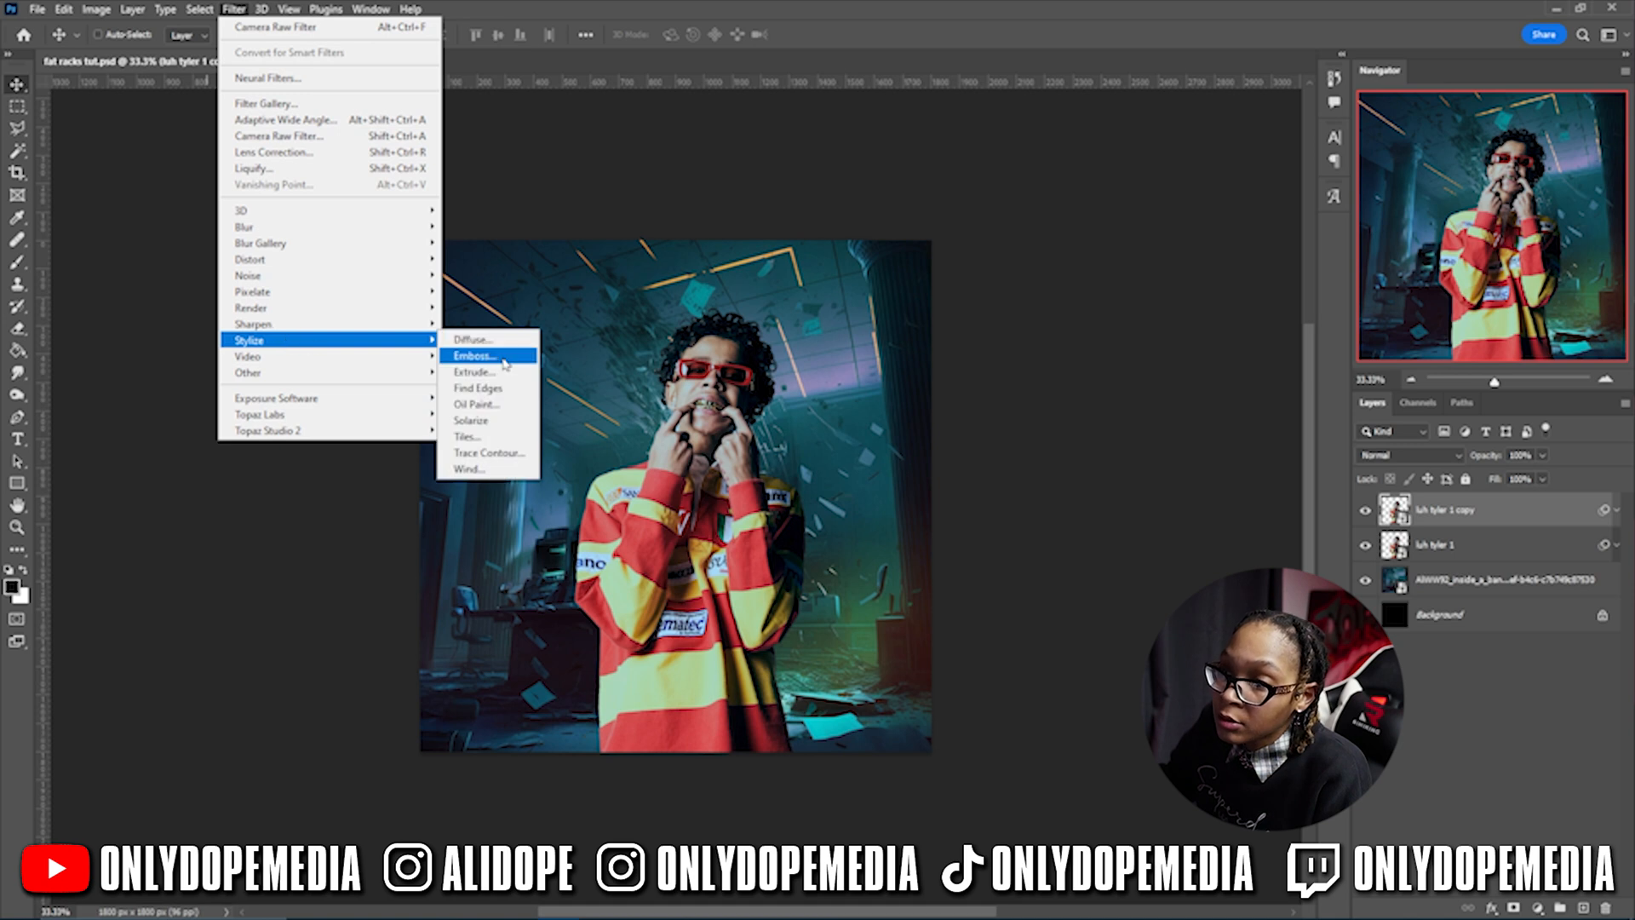
left_click(475, 403)
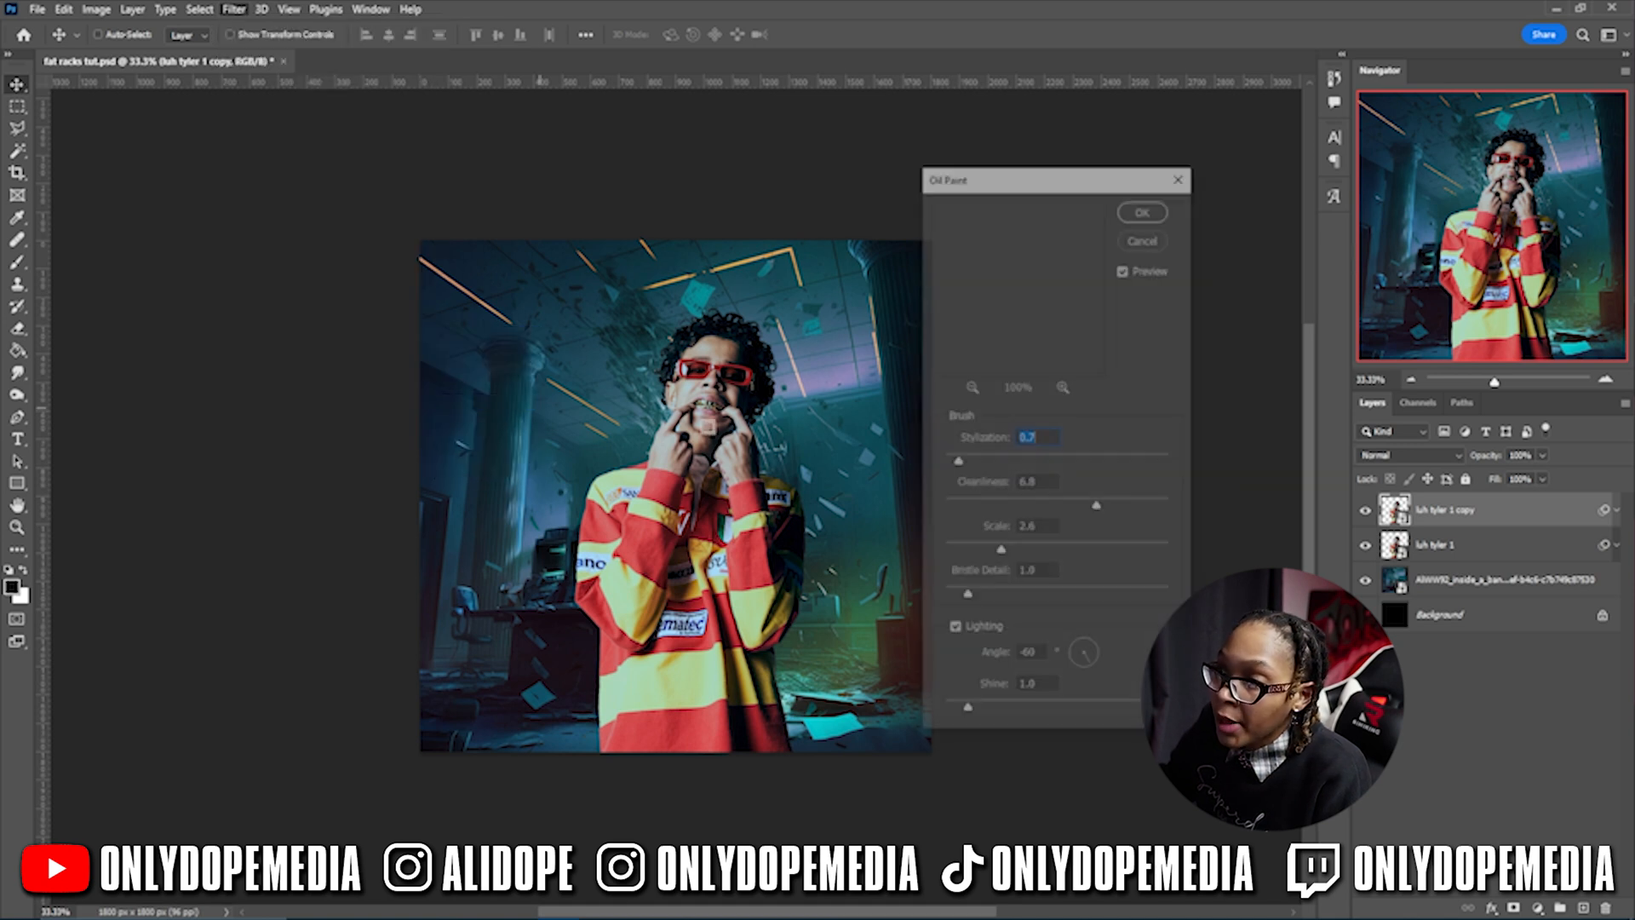
left_click_drag(1015, 256, 1003, 426)
left_click_drag(1071, 220, 962, 358)
left_click(972, 386)
mouse_move(958, 461)
left_mouse_down()
mouse_move(1000, 461)
mouse_move(968, 461)
left_mouse_up()
left_click_drag(1001, 552, 983, 588)
left_click(1141, 503)
left_click(1129, 211)
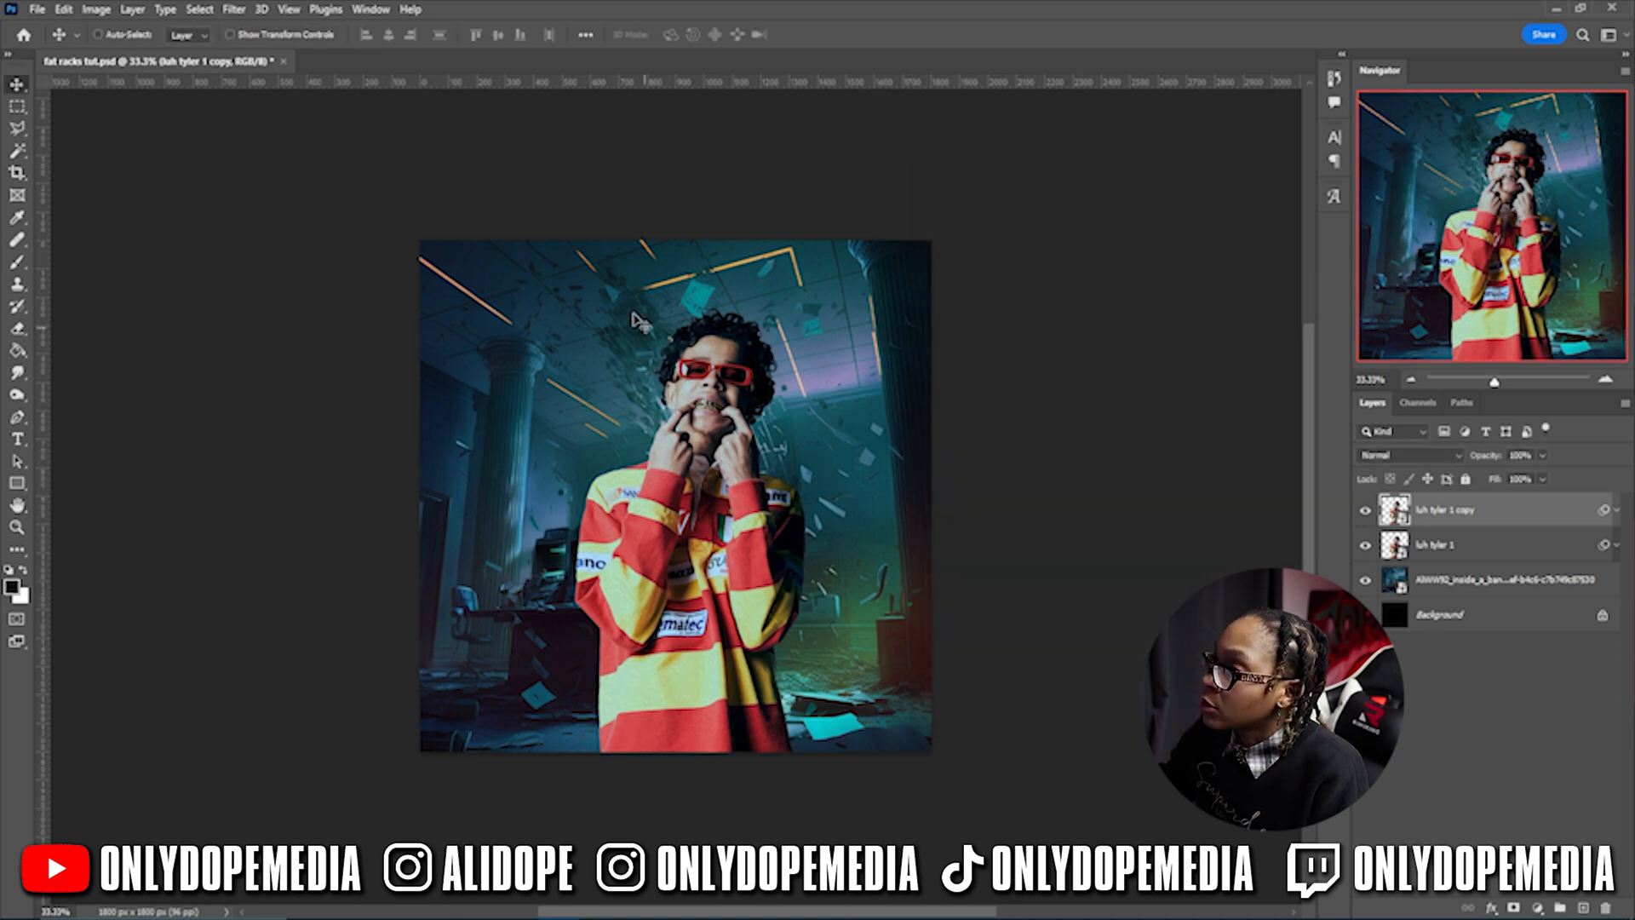
- Open the Camera Raw Filter on the painted copy
key("ctrl+equal")
key("ctrl+equal")
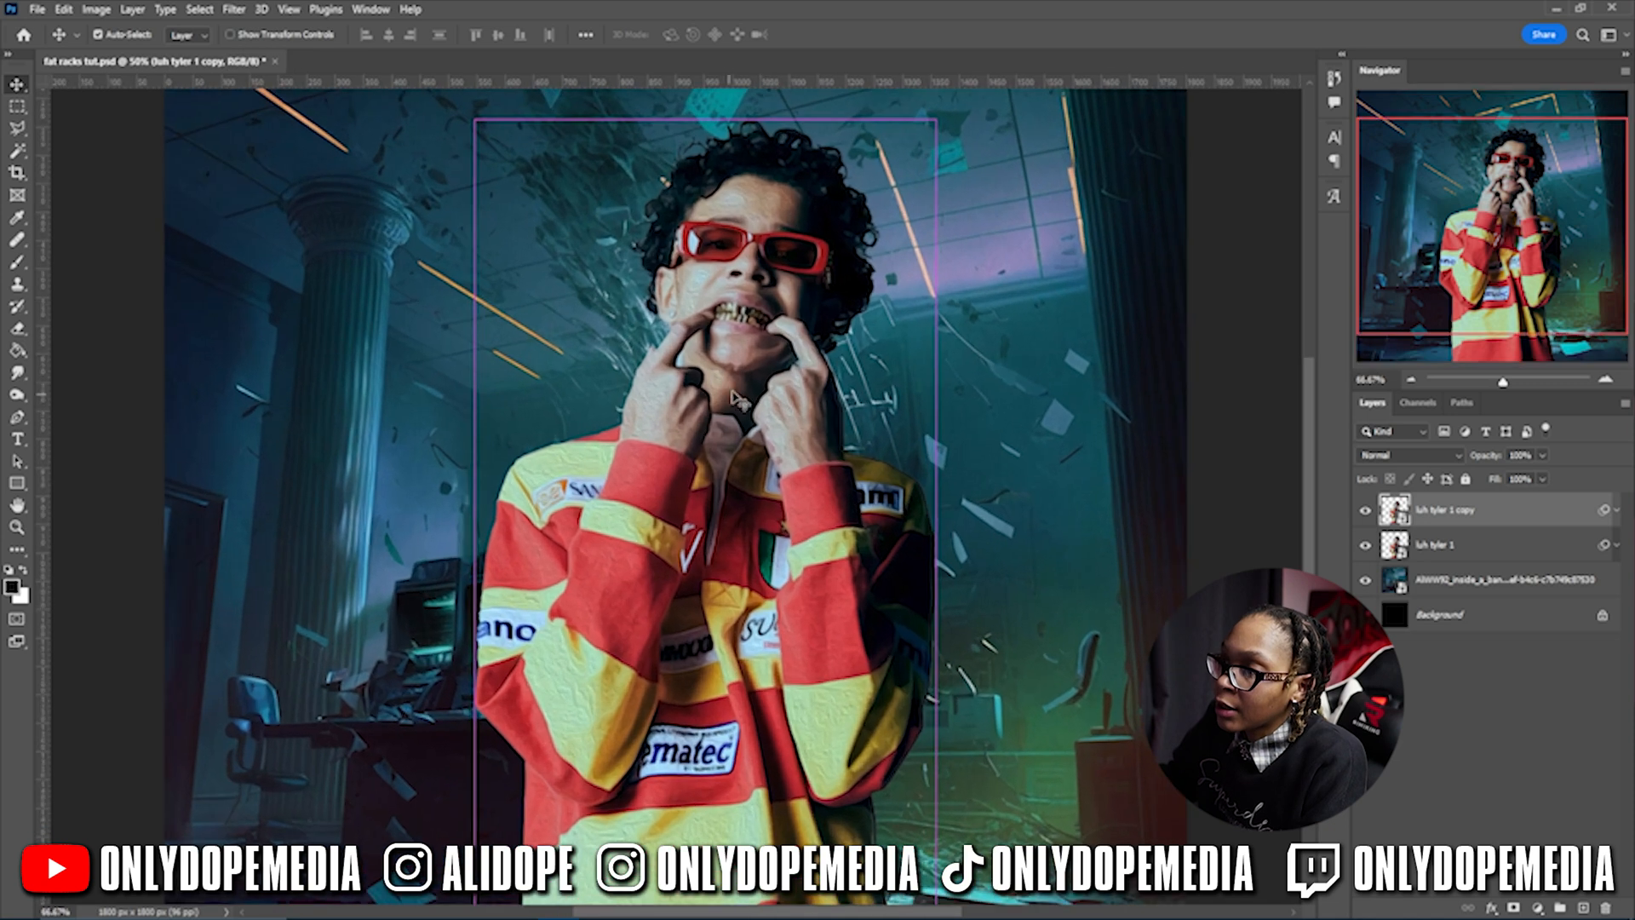
left_click(235, 10)
left_click(247, 139)
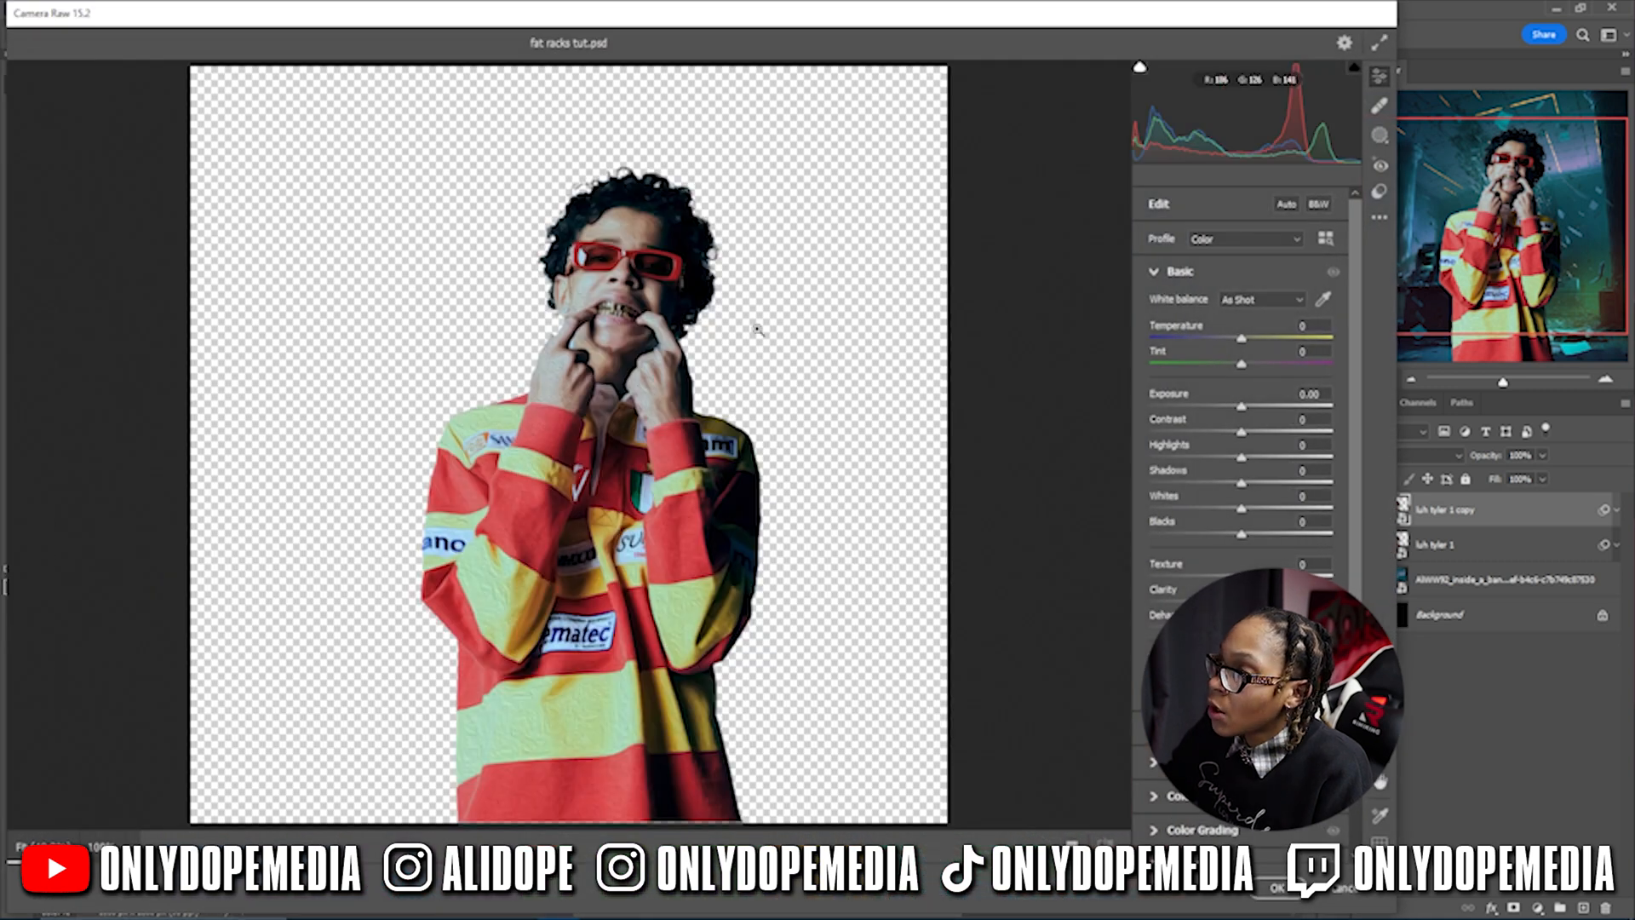
- In Camera Raw, set Noise Reduction to 60 and Sharpening to 25 while zoomed on the face
left_click(672, 266)
left_click_drag(540, 460, 569, 423)
left_click_drag(517, 497, 649, 316)
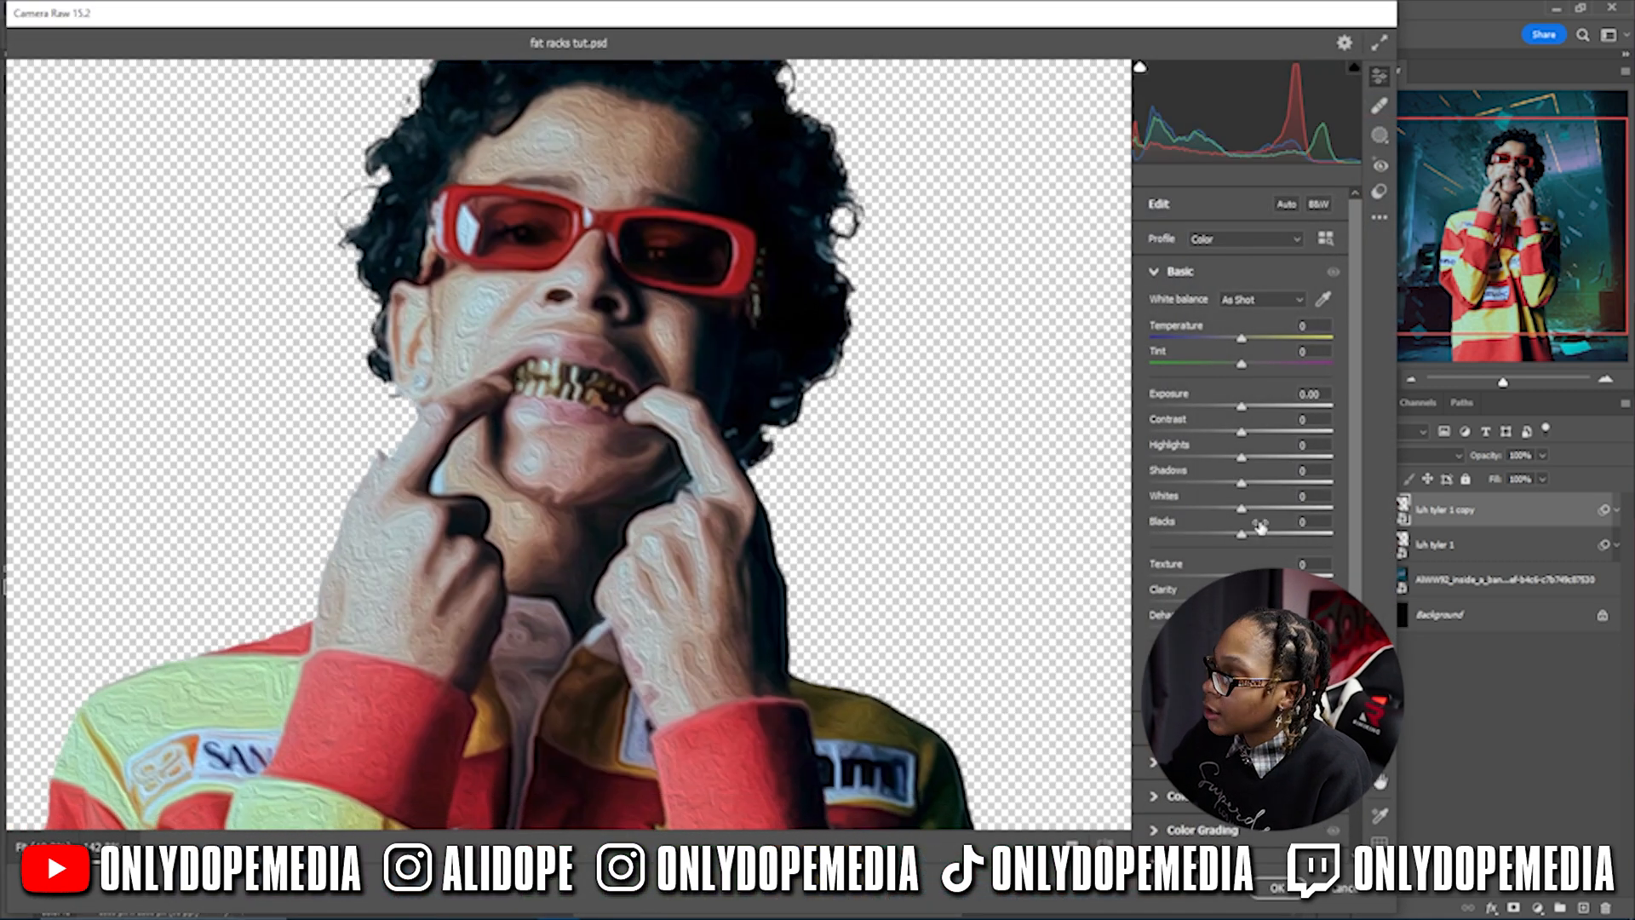
left_click(1183, 762)
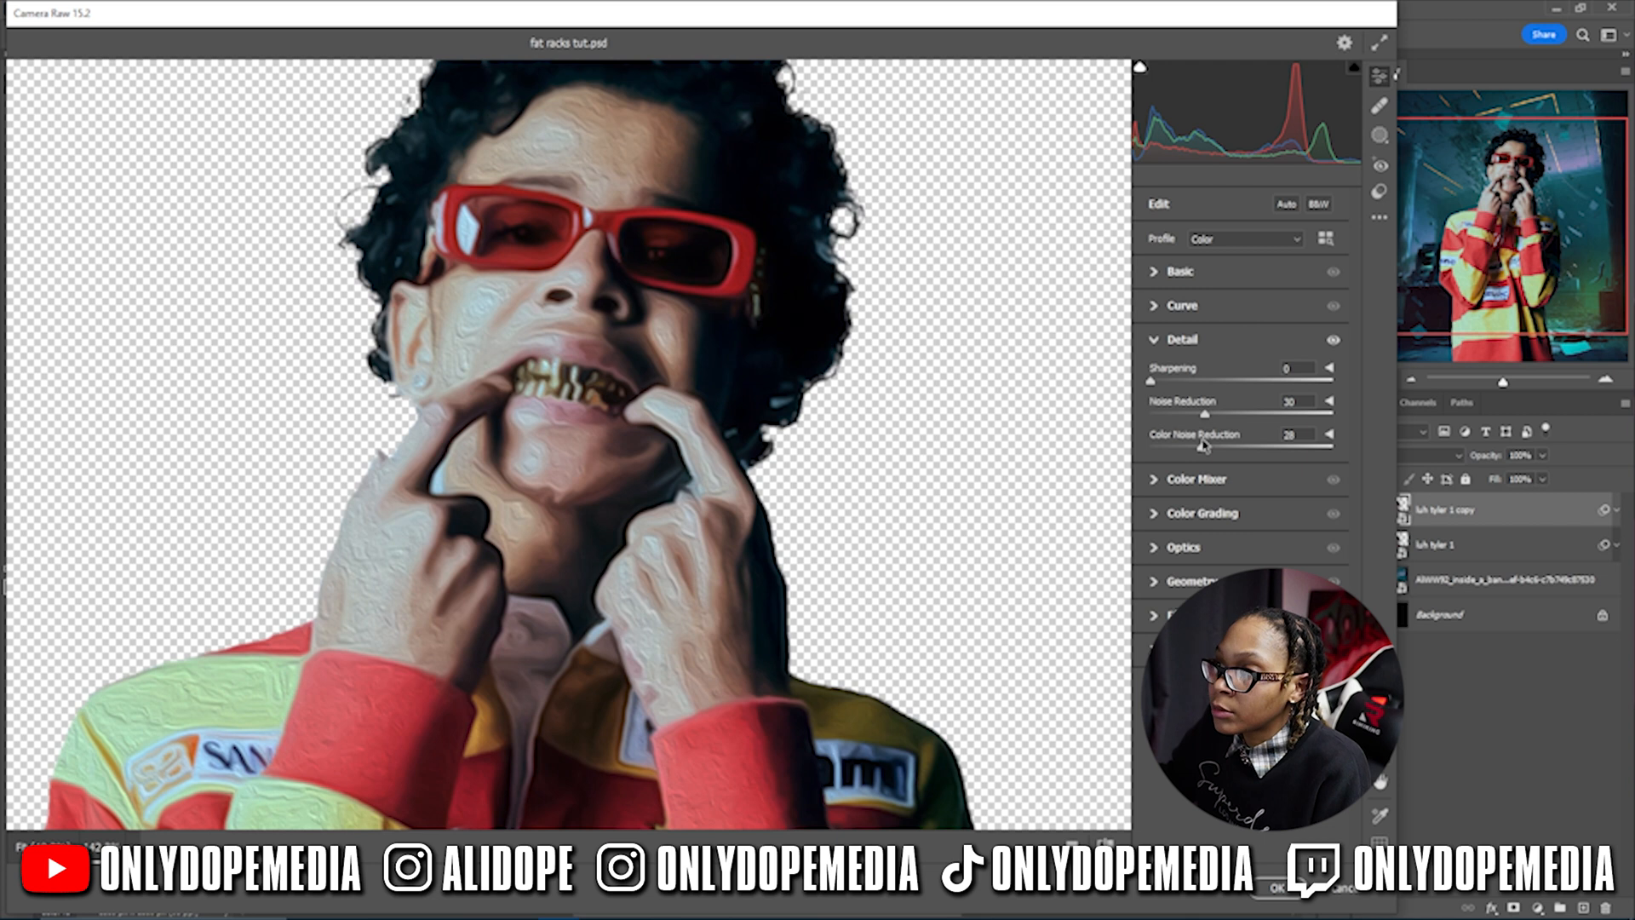
left_click_drag(1313, 440, 1183, 423)
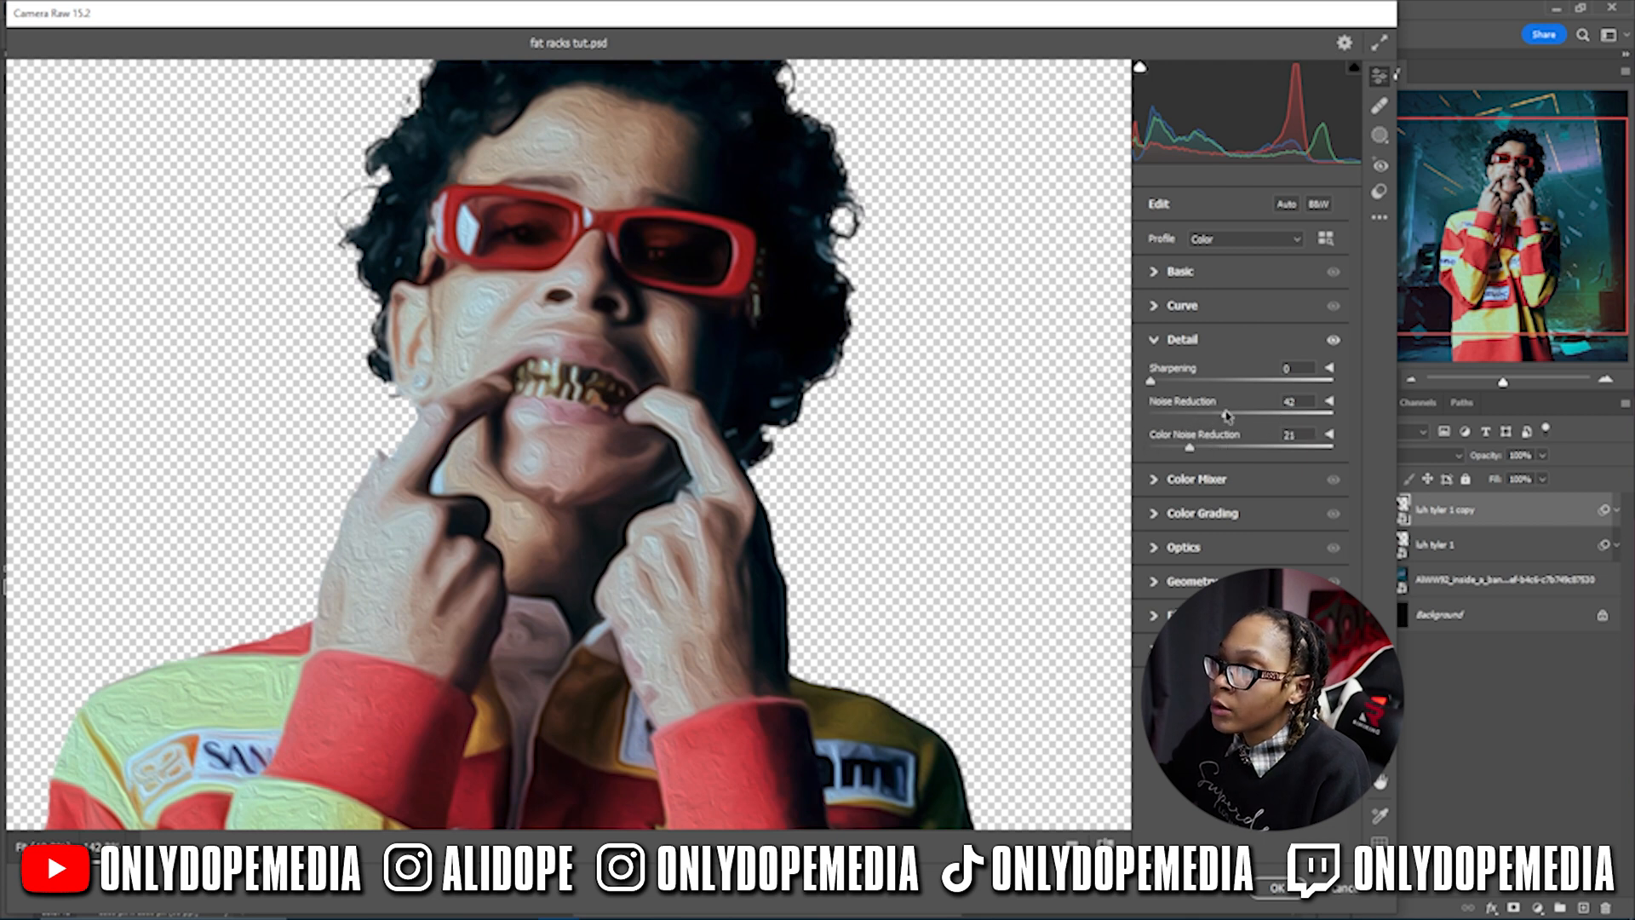
left_click_drag(1155, 385, 1234, 381)
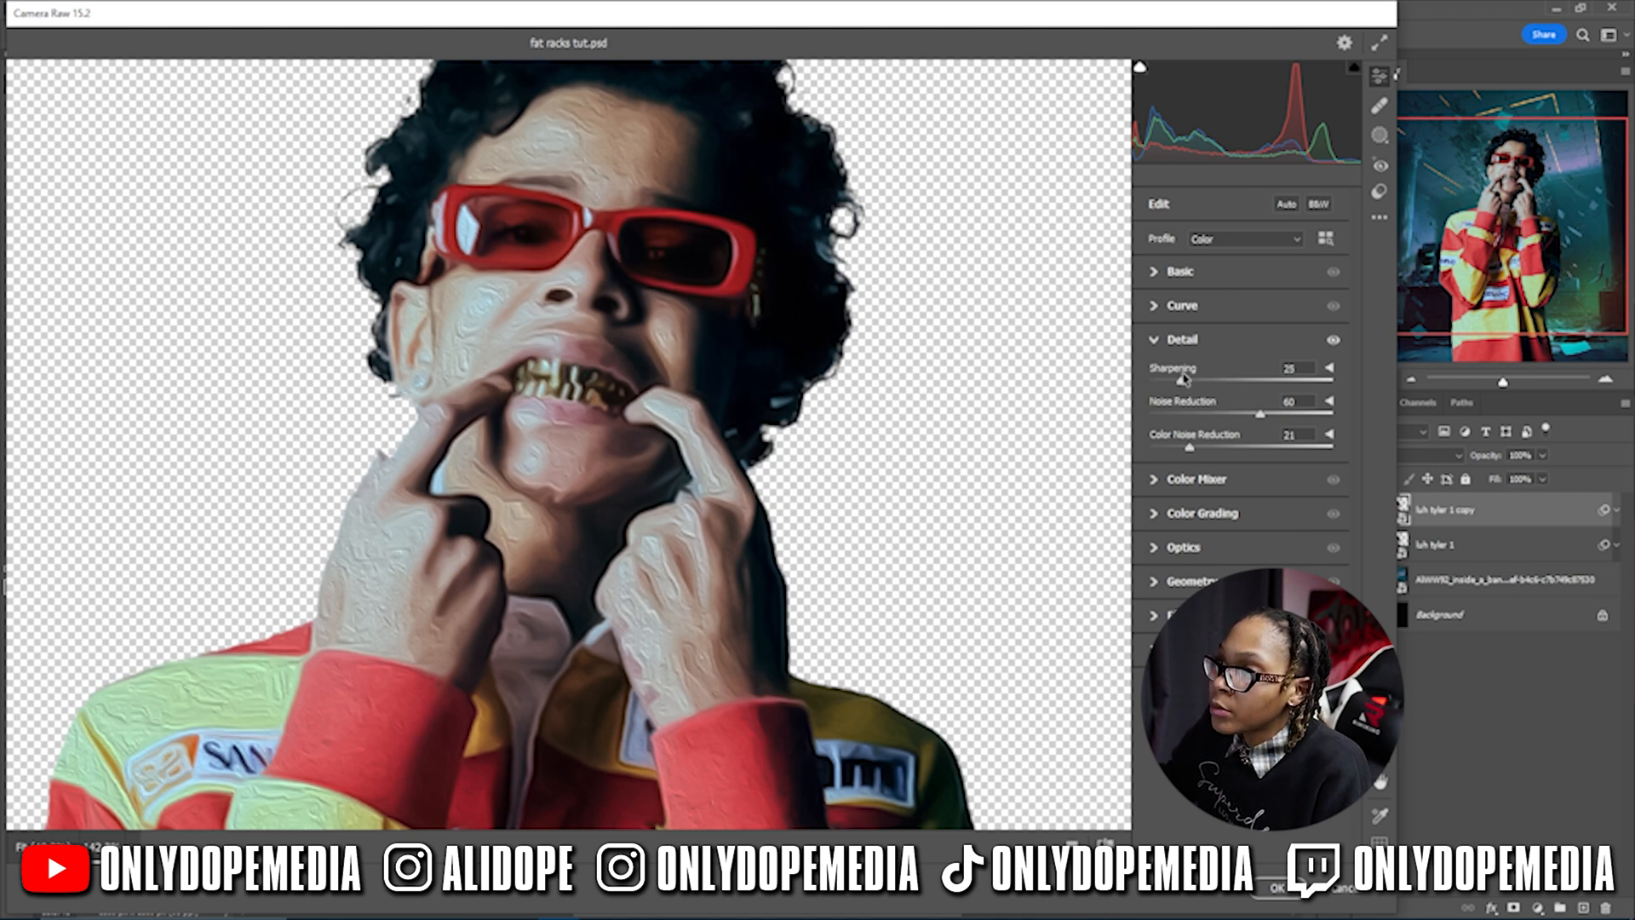
- Apply the Camera Raw edits and fade the luh tyler 1 copy layer to 24% opacity
left_click(1275, 886)
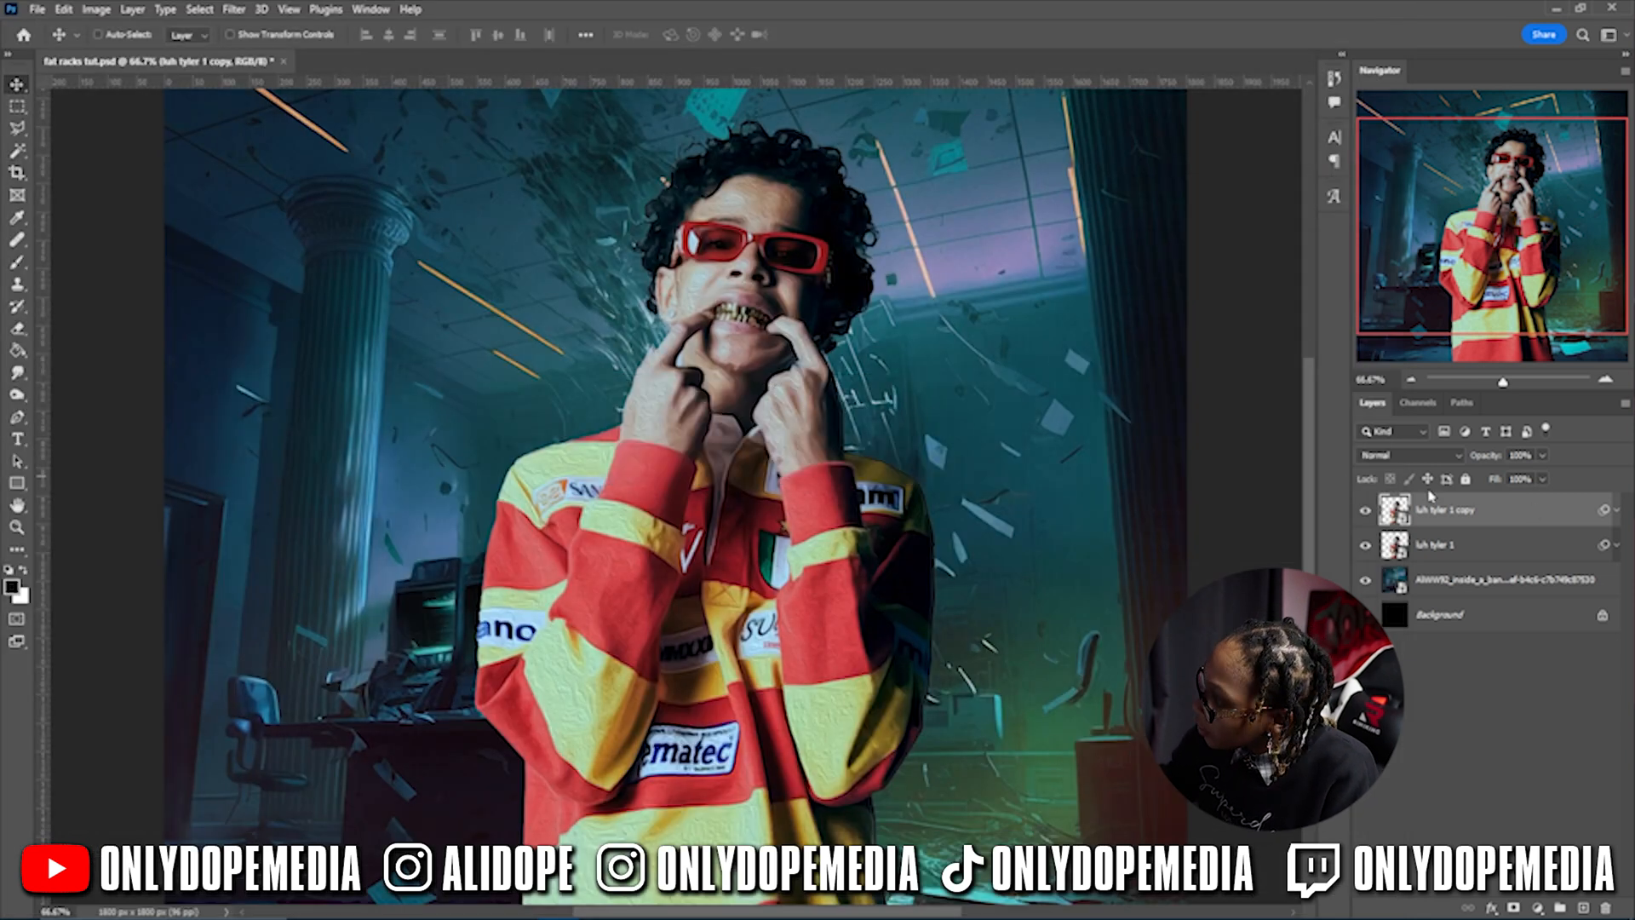
left_click_drag(1491, 461, 1401, 459)
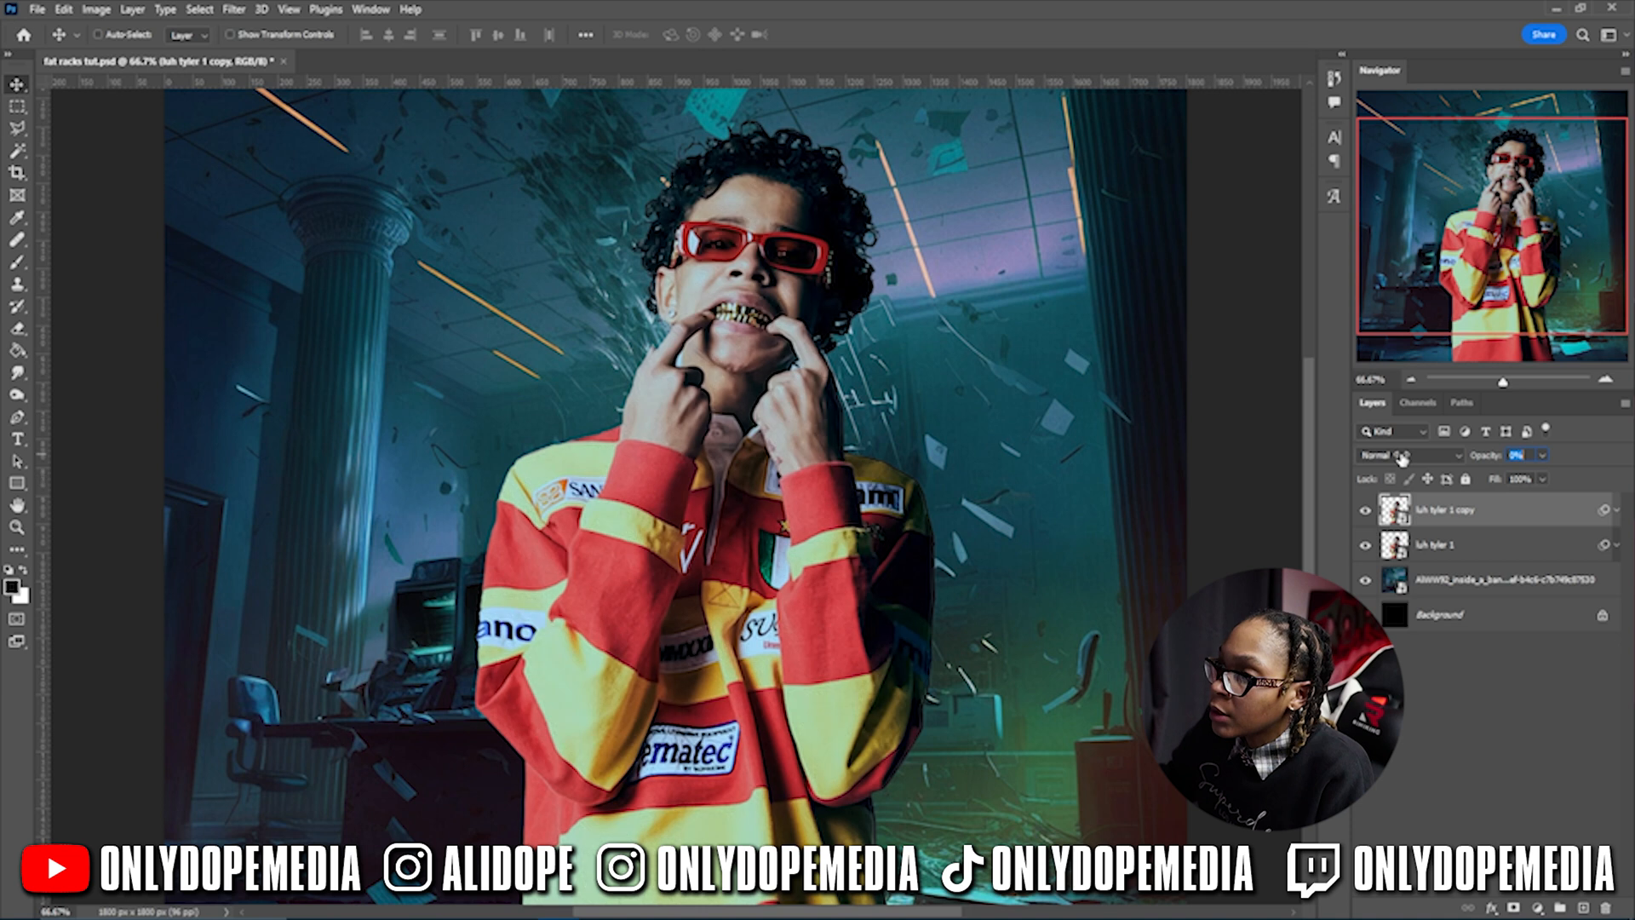
key("ctrl+minus")
key("ctrl+minus")
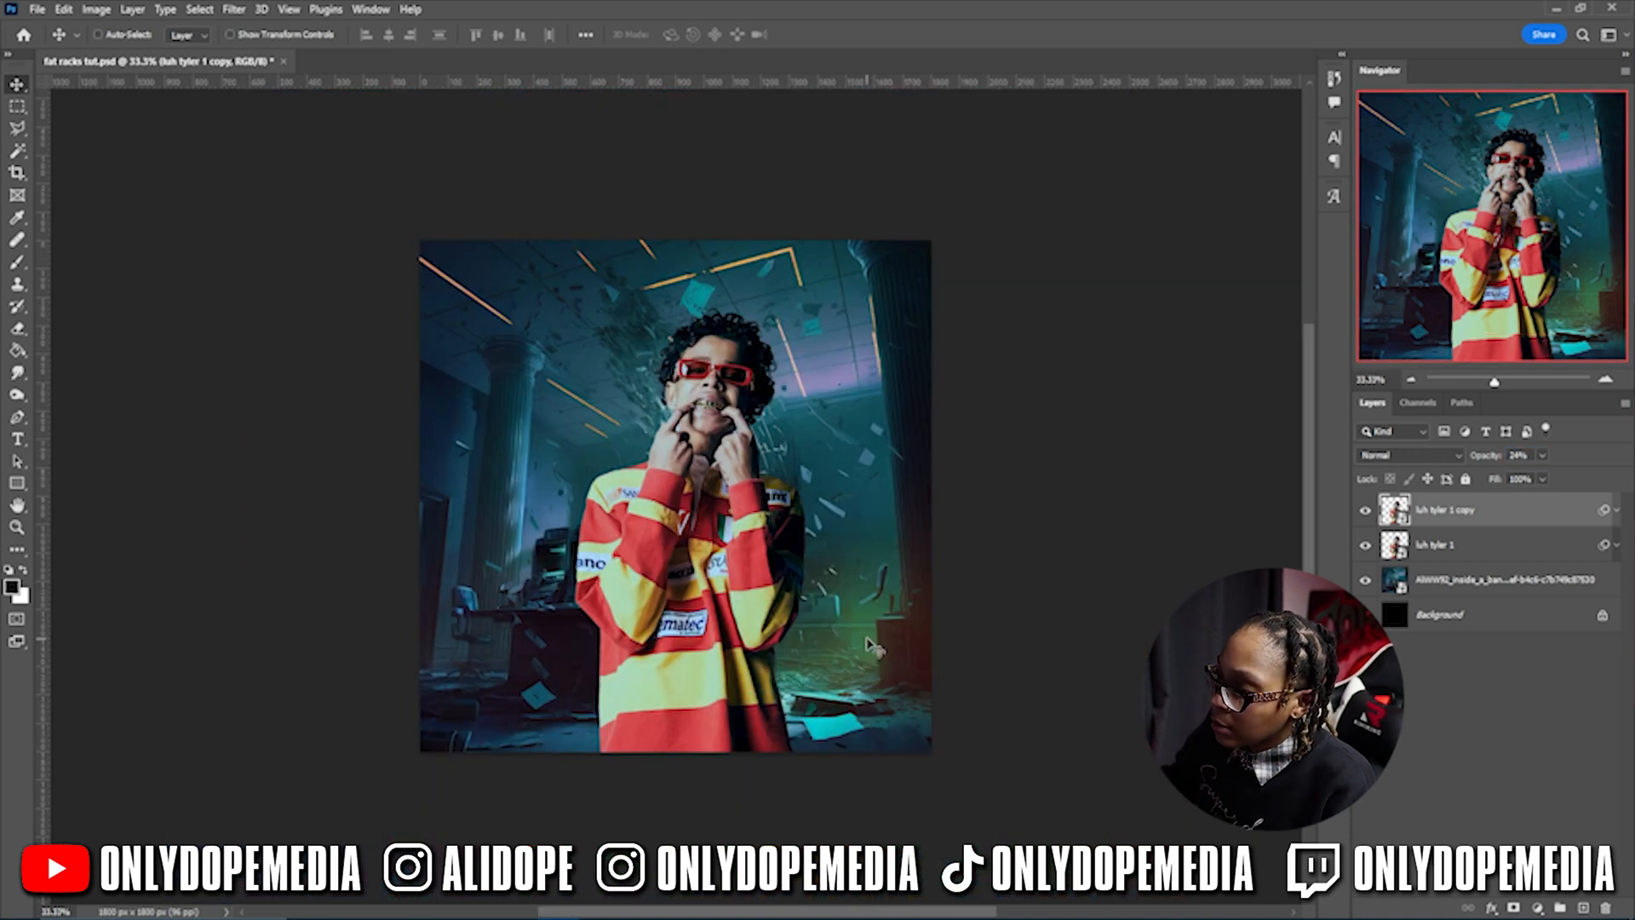
- Add a new layer above the bank background and pick a bright green foreground colour
left_click(1510, 578)
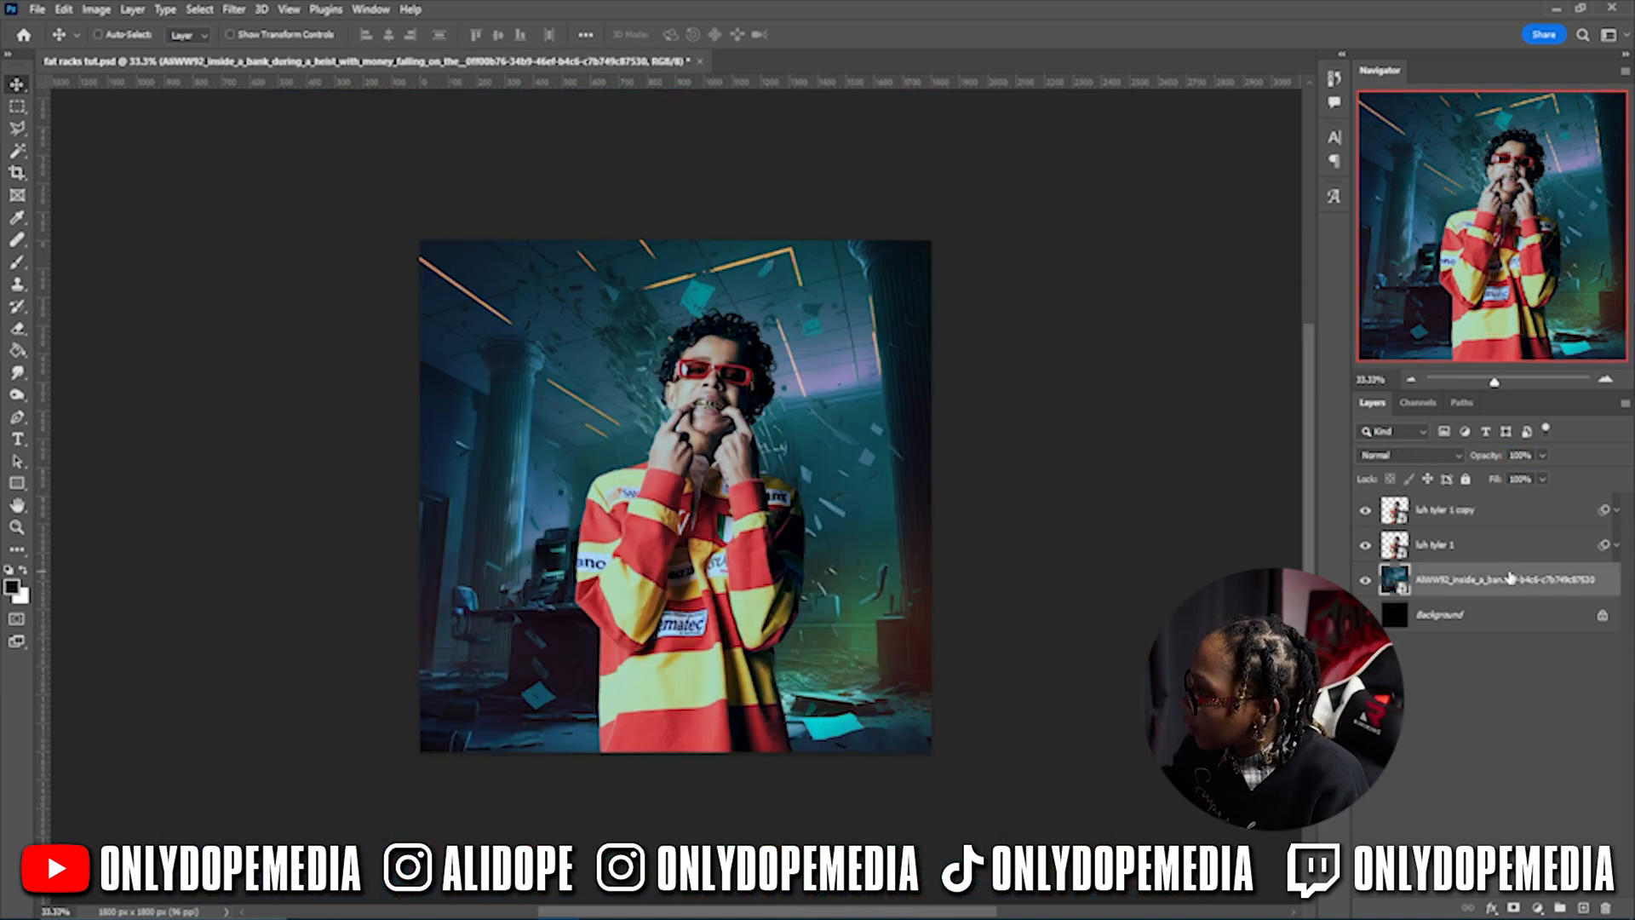
left_click(1585, 908)
key("b")
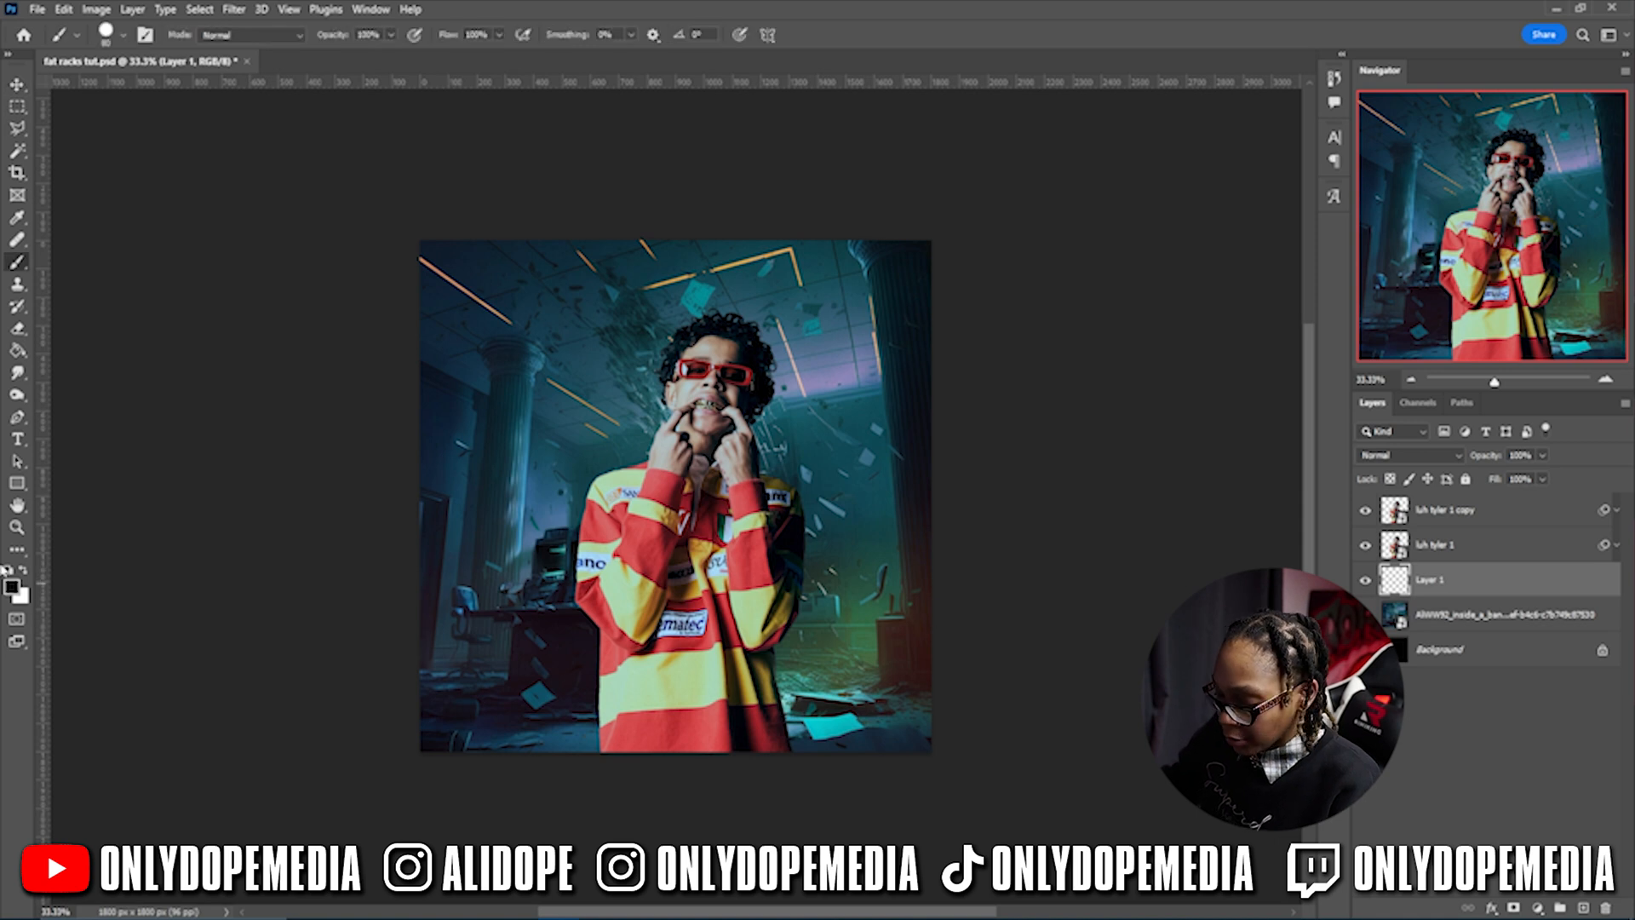
left_click(13, 587)
left_click(855, 622)
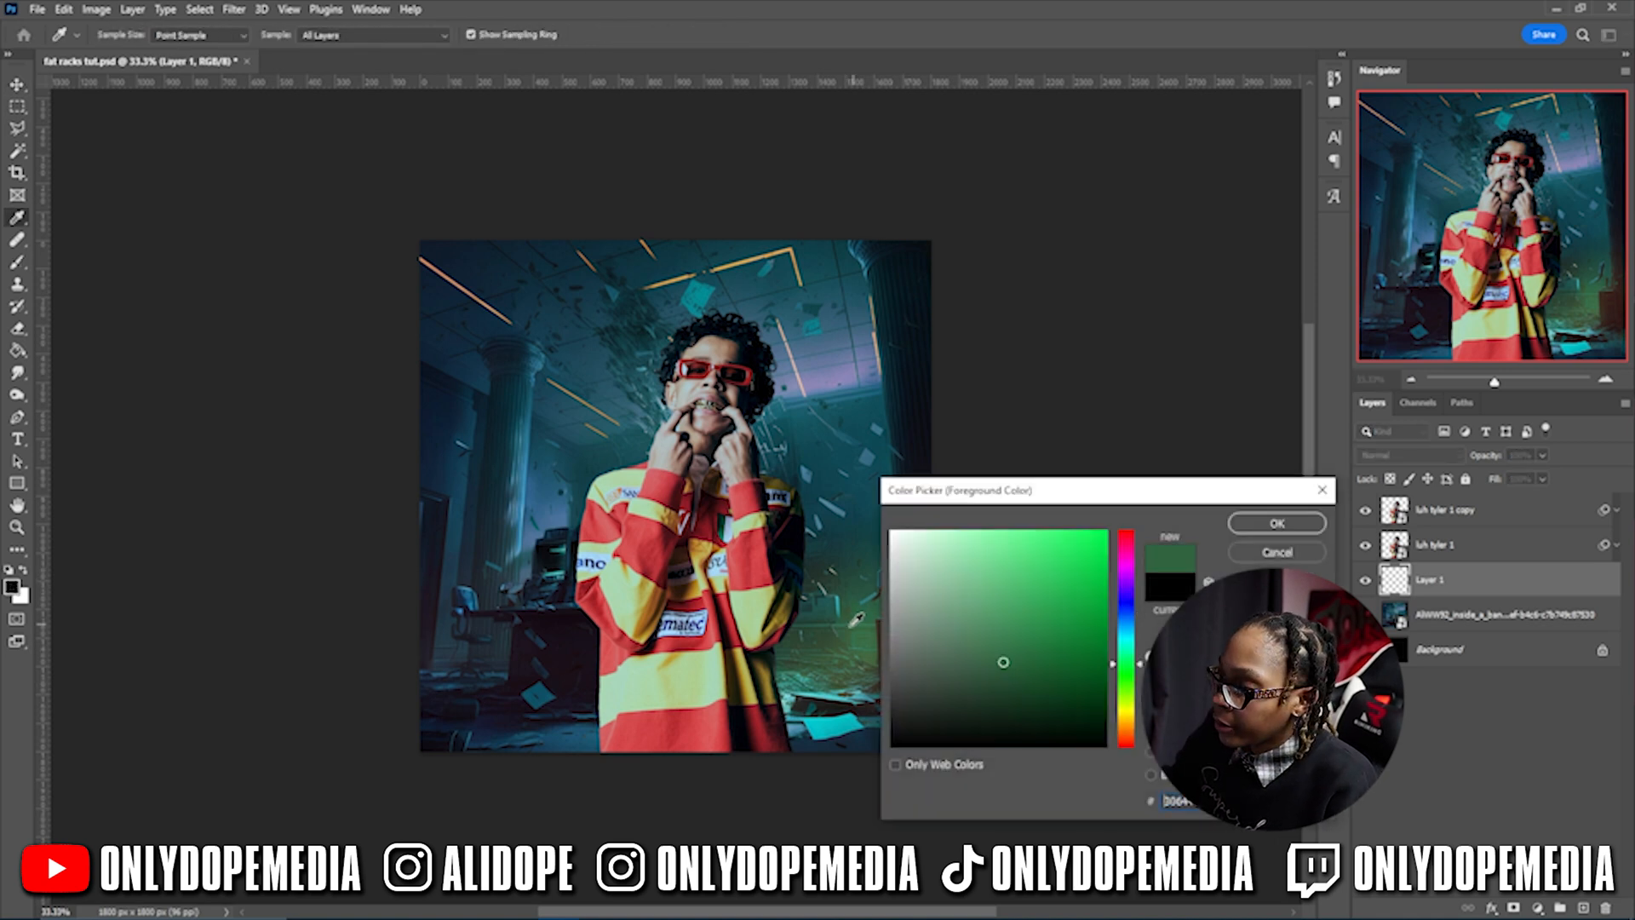
mouse_move(1003, 661)
left_mouse_down()
mouse_move(1027, 630)
mouse_move(1066, 630)
mouse_move(1077, 602)
left_mouse_up()
left_click(1252, 526)
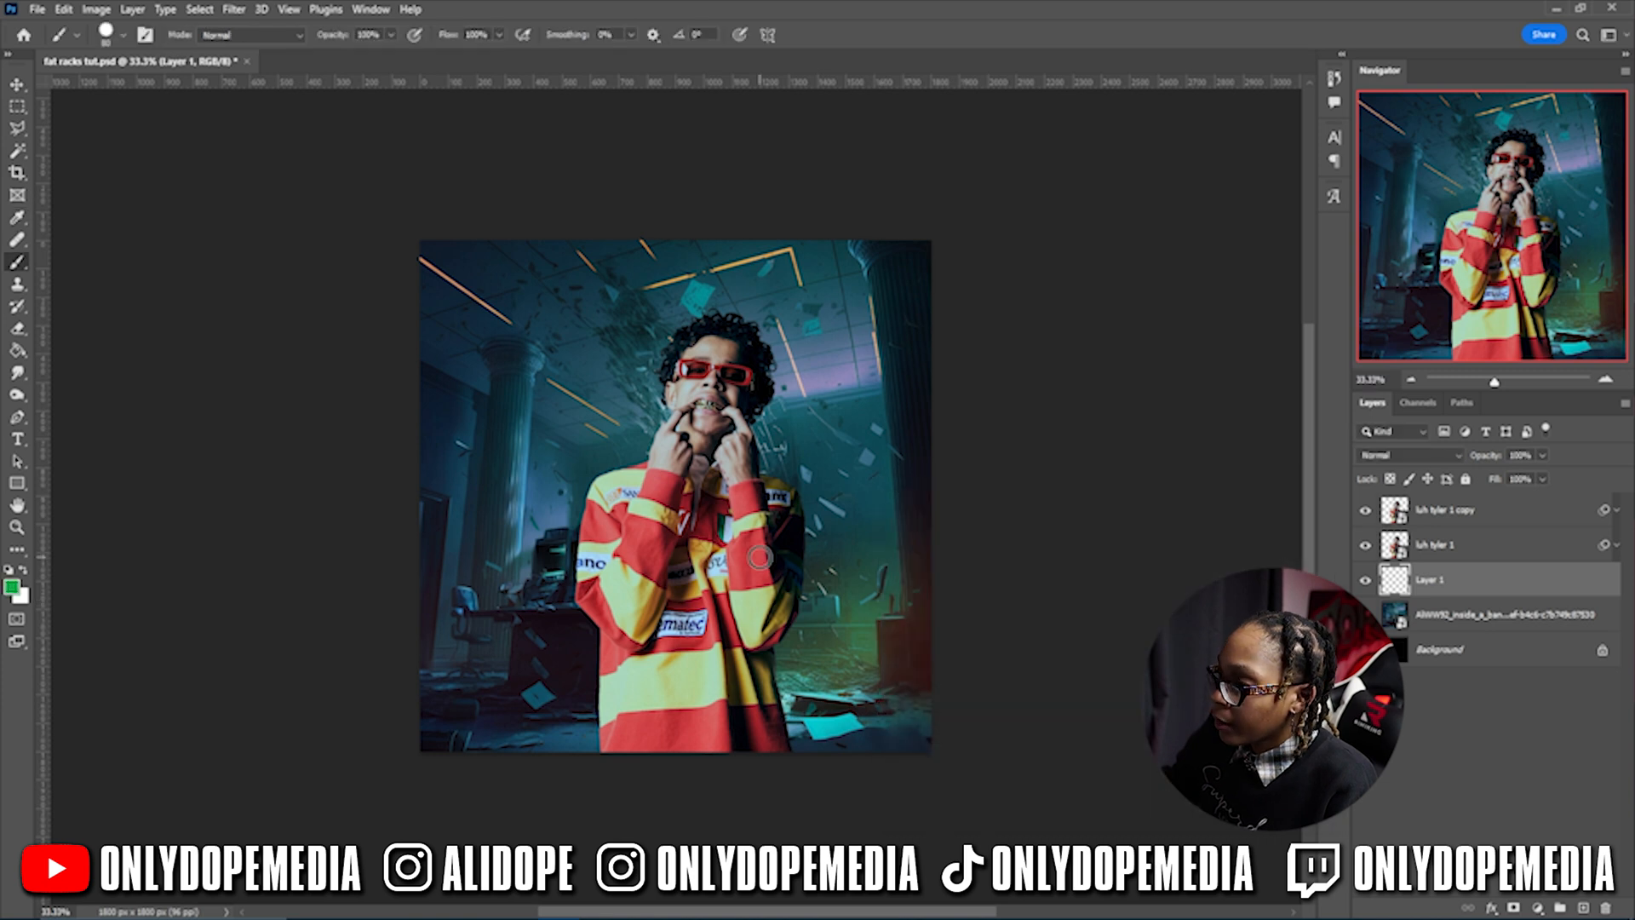
- Paint a large Soft Round green dab right of the man, replacing a hard-edged one
key("bracketright")
key("bracketright")
key("bracketright")
key("bracketright")
key("bracketright")
key("bracketright")
key("bracketright")
key("bracketright")
key("bracketright")
key("bracketright")
key("bracketright")
key("bracketright")
key("bracketright")
key("bracketright")
key("bracketright")
key("bracketright")
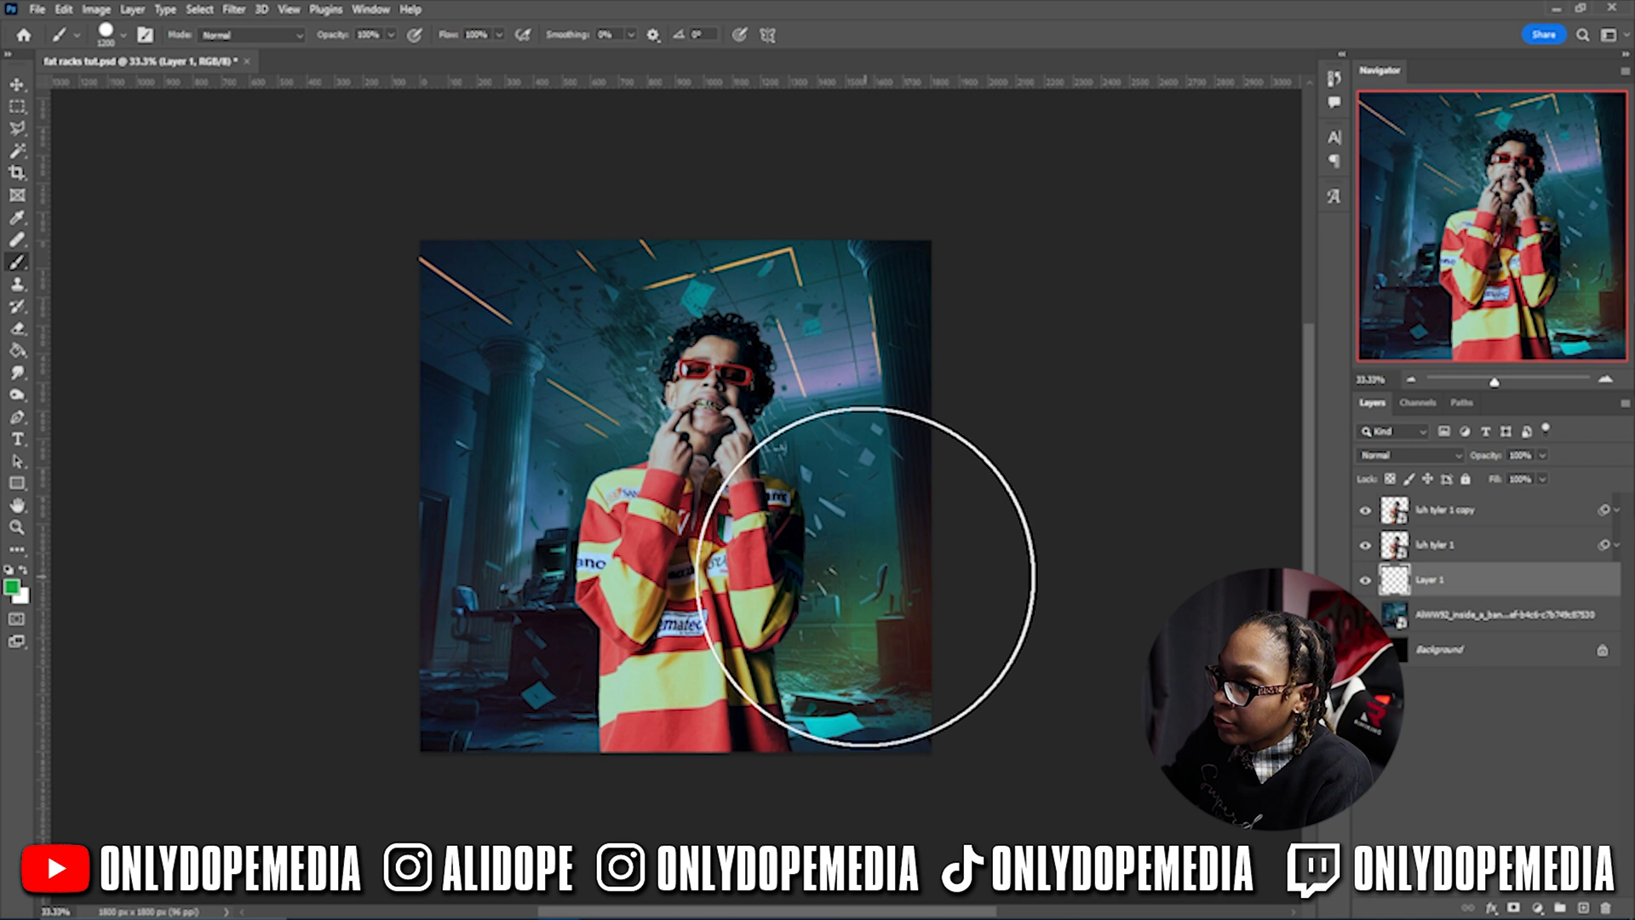
left_click(827, 566)
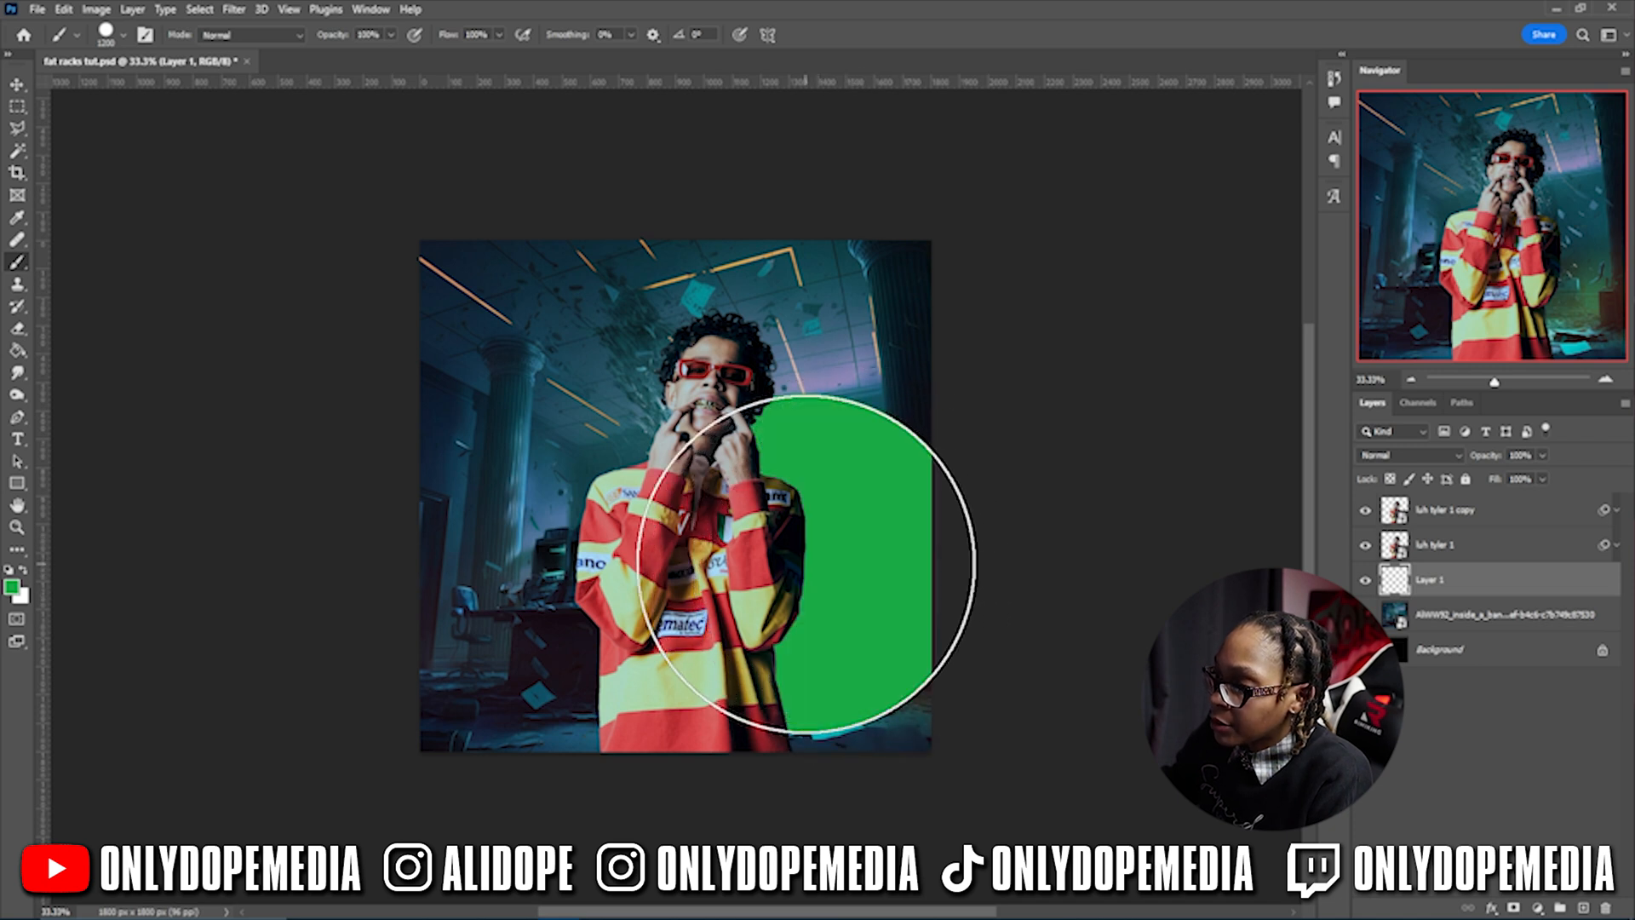
key("ctrl+z")
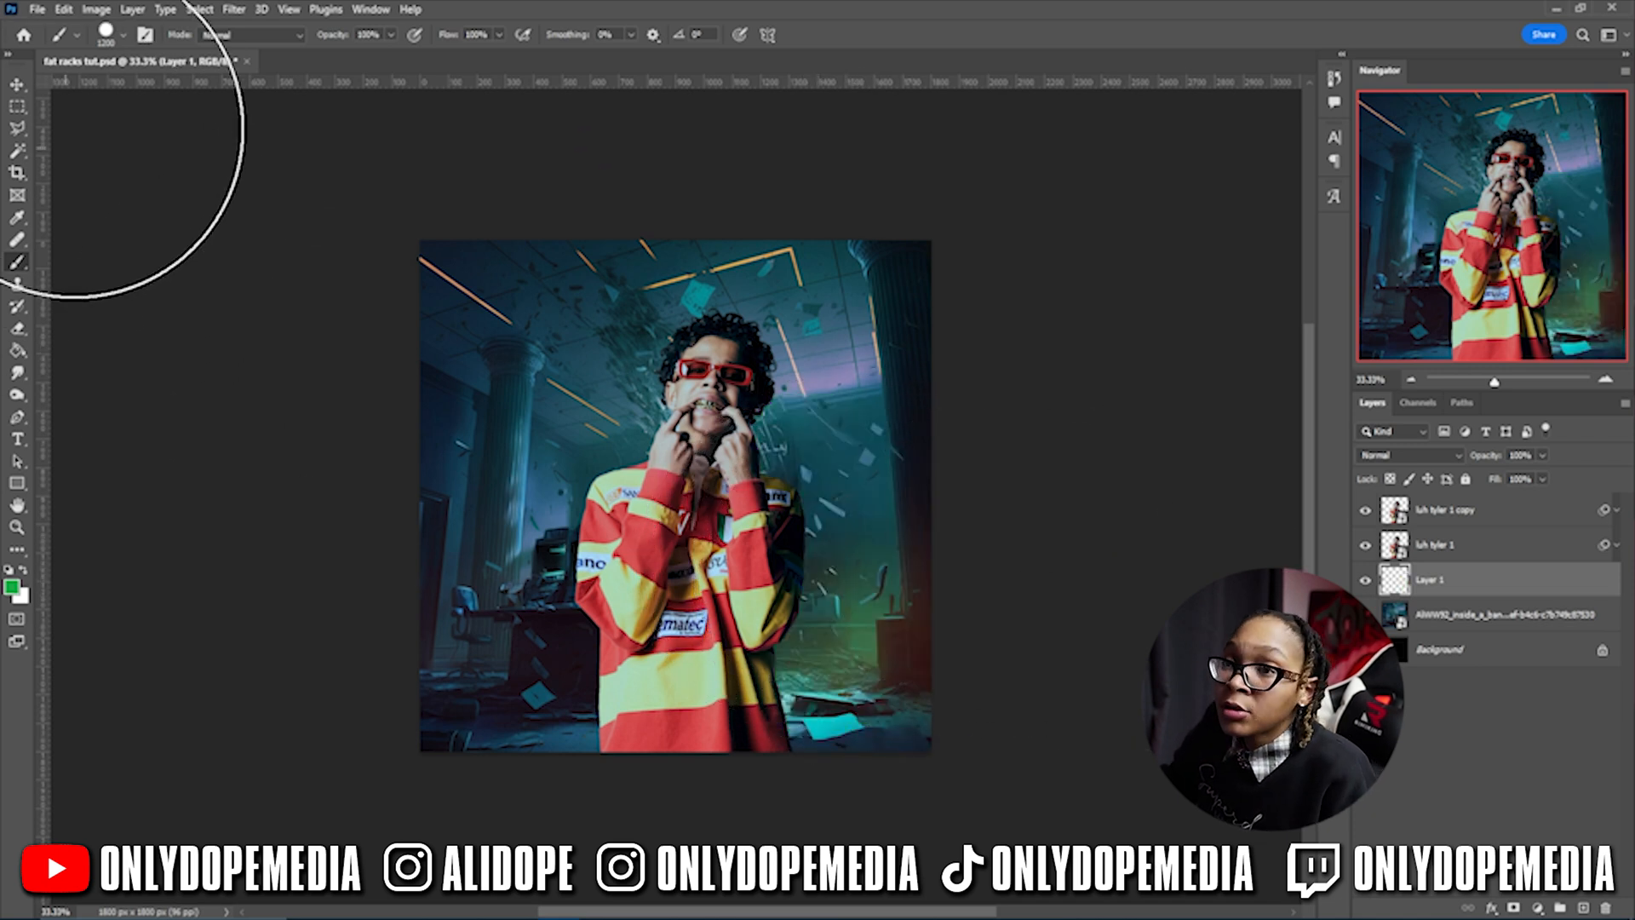
left_click(106, 34)
double_click(81, 253)
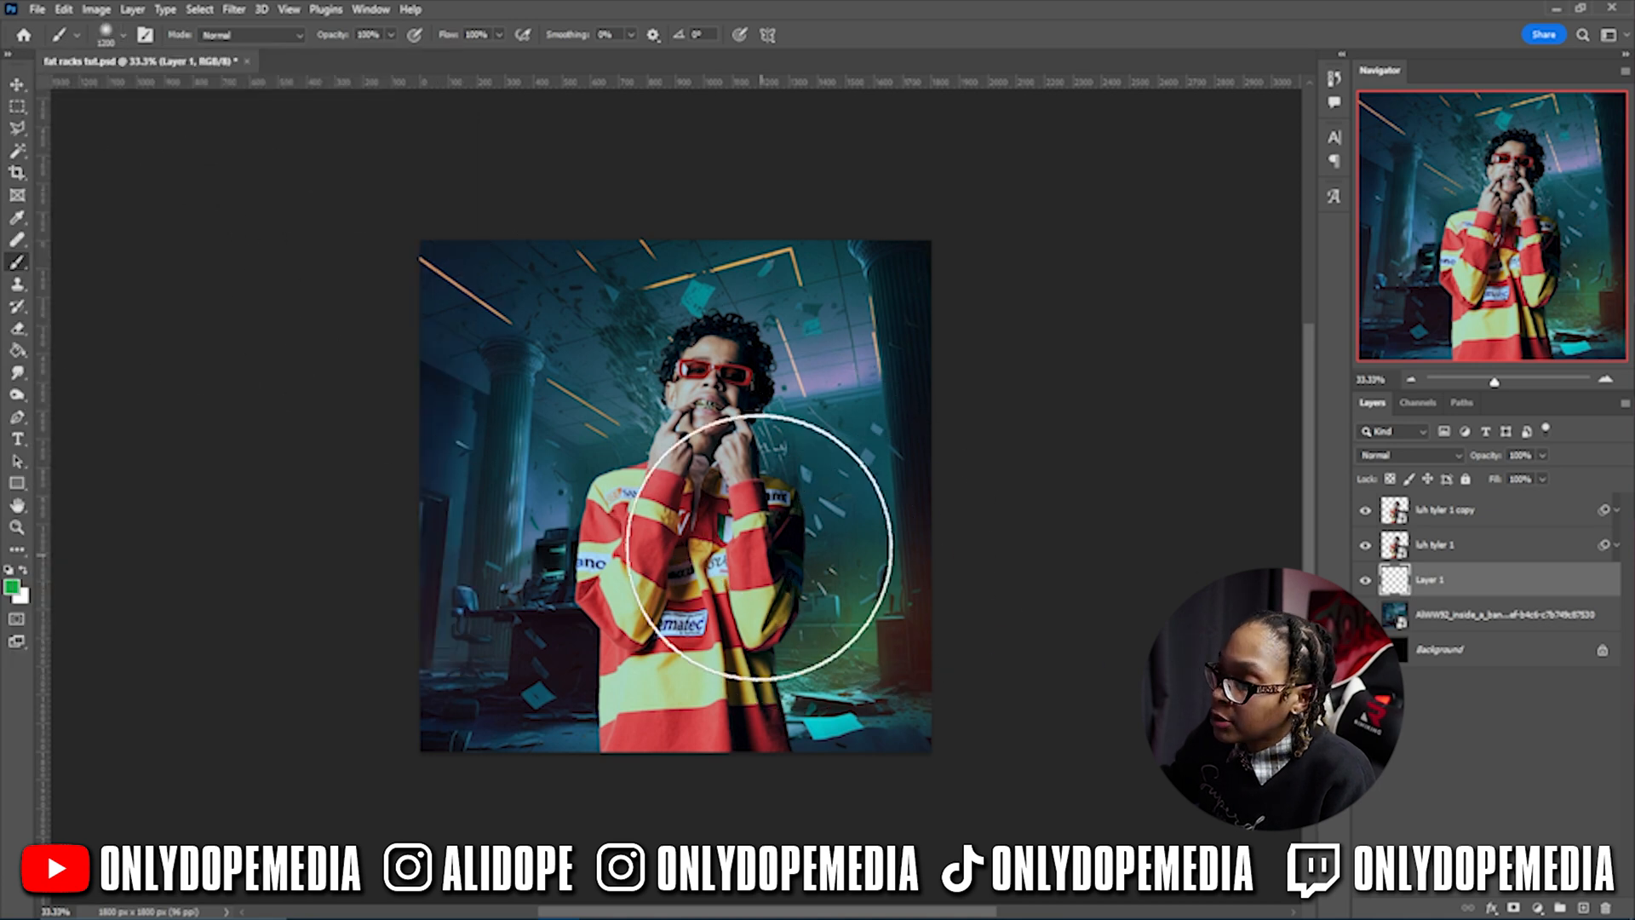
left_click(839, 545)
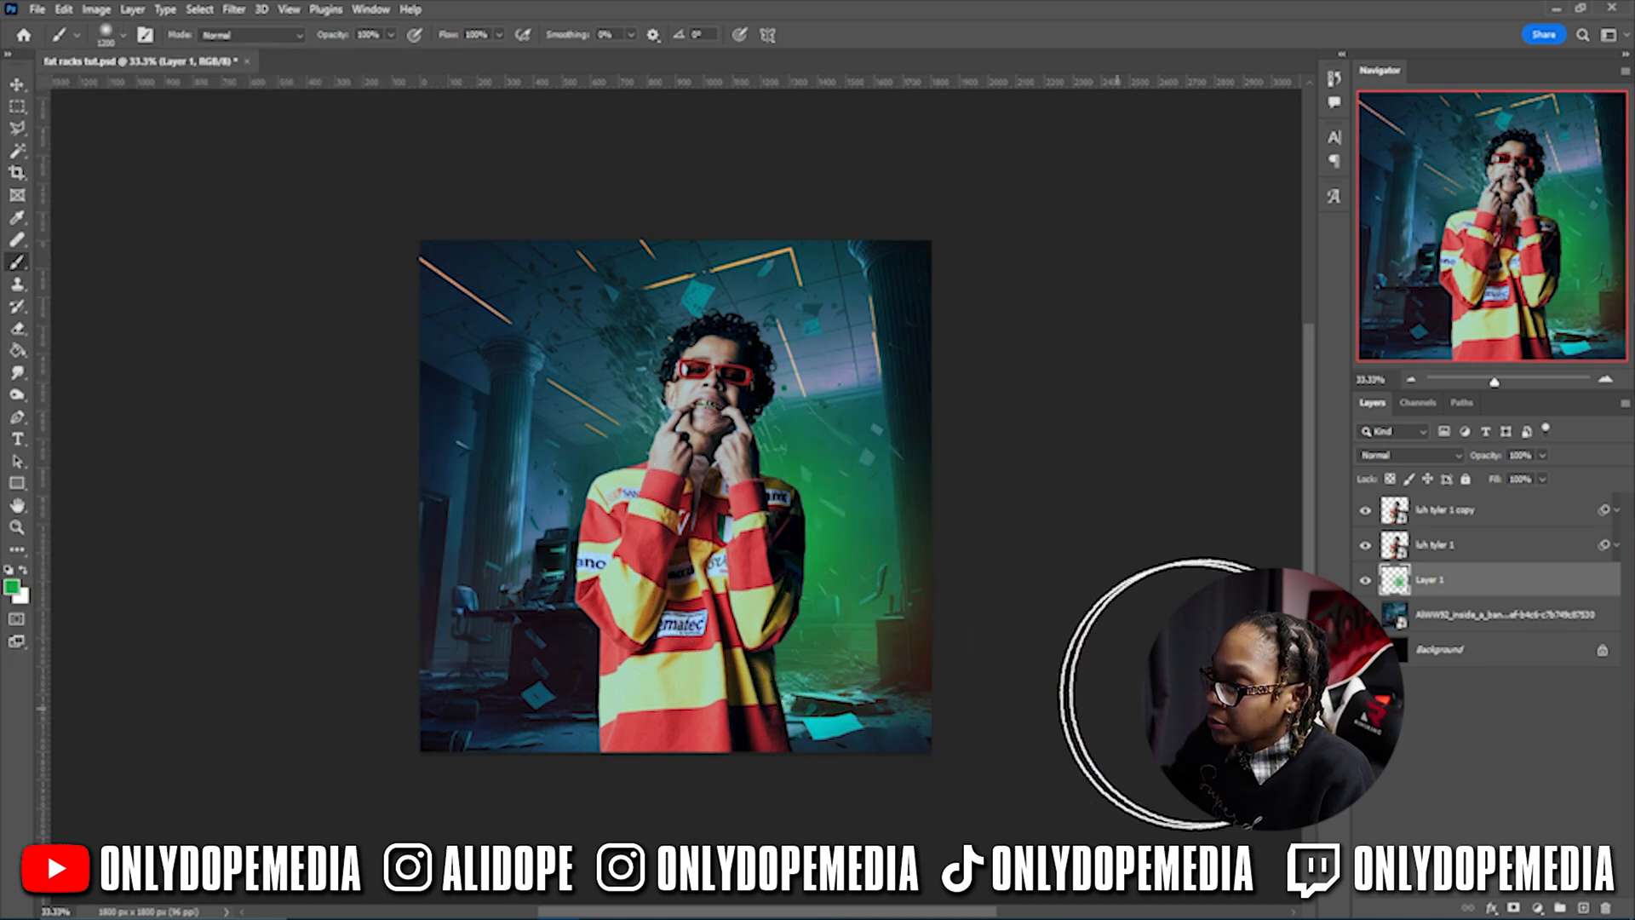
- Blend the green glow layer as Linear Dodge (Add), then select luh tyler 1 copy
left_click(1453, 457)
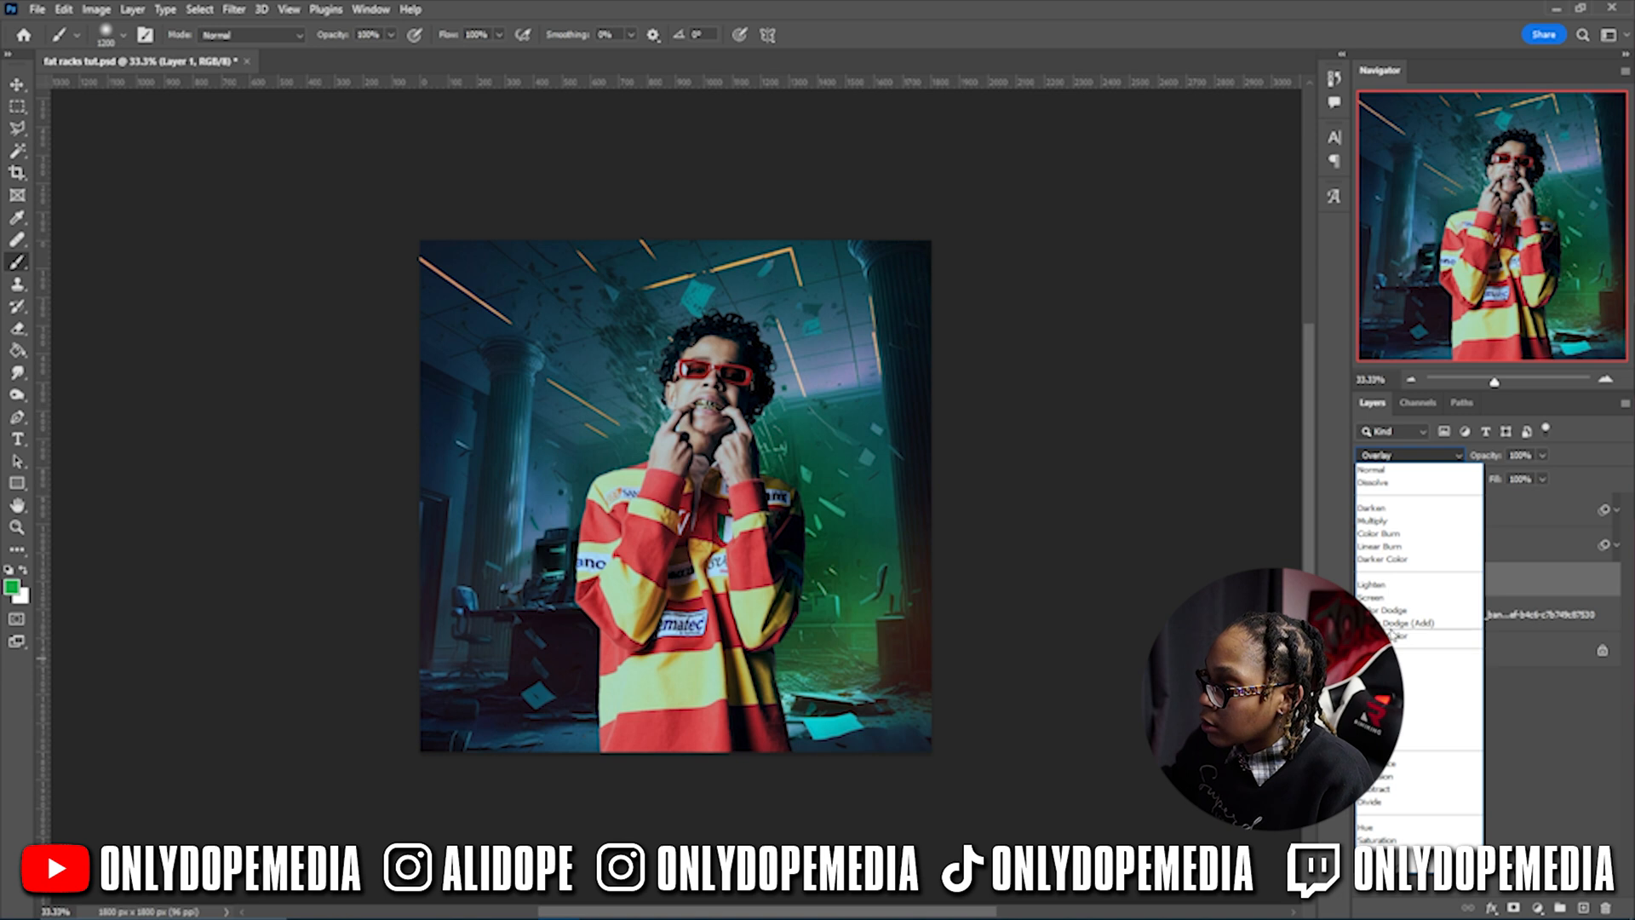
left_click(1414, 623)
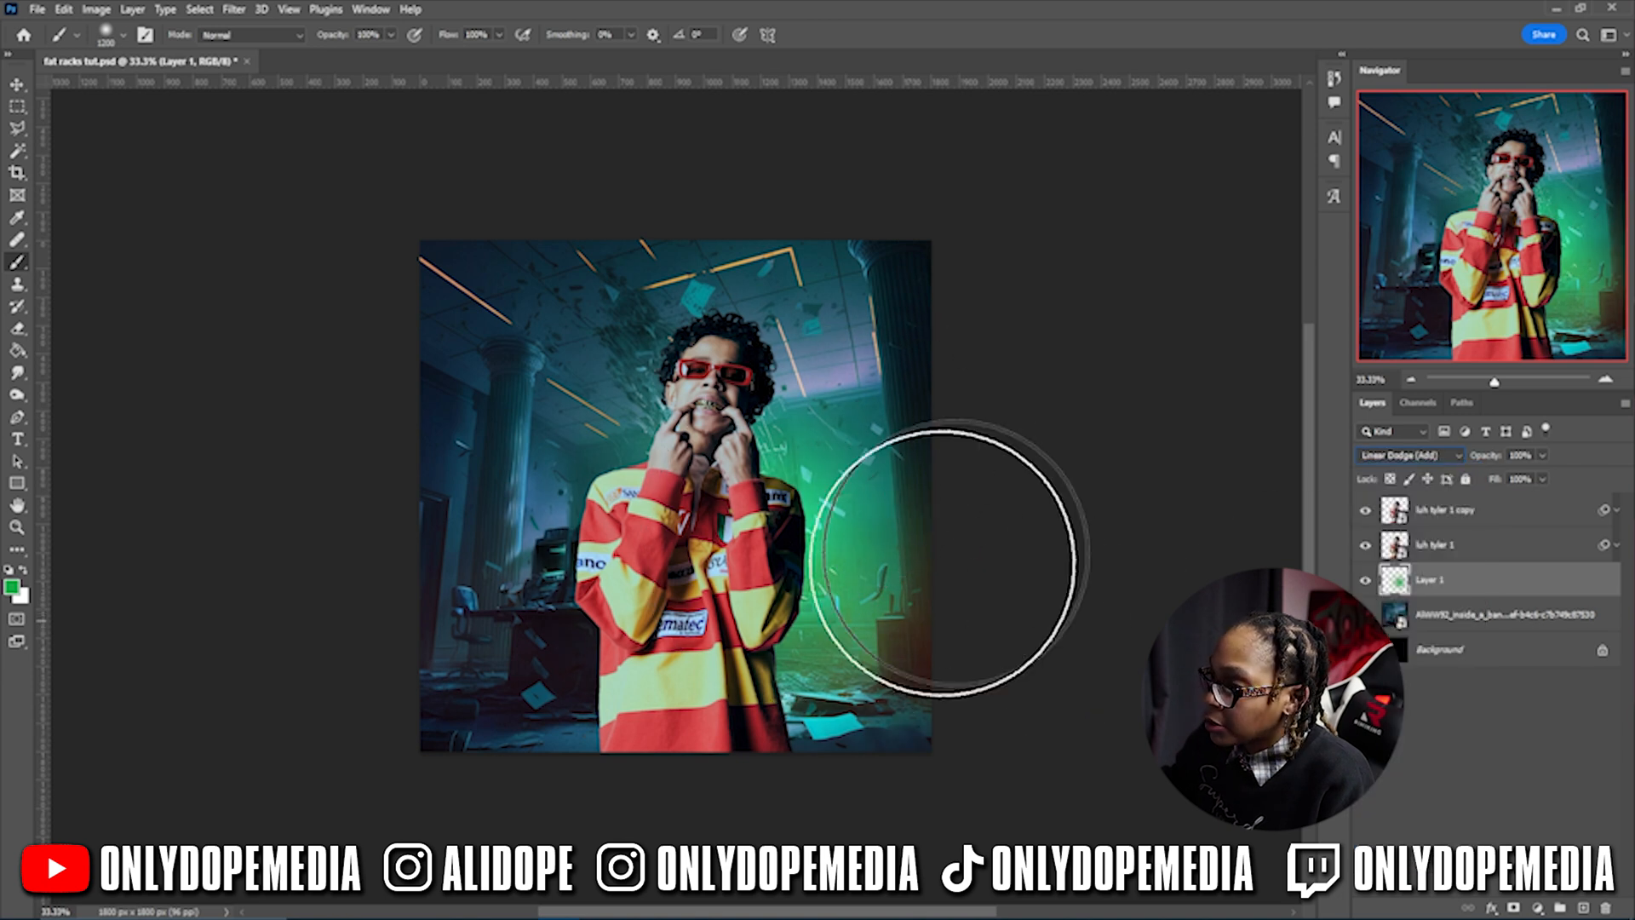
key("v")
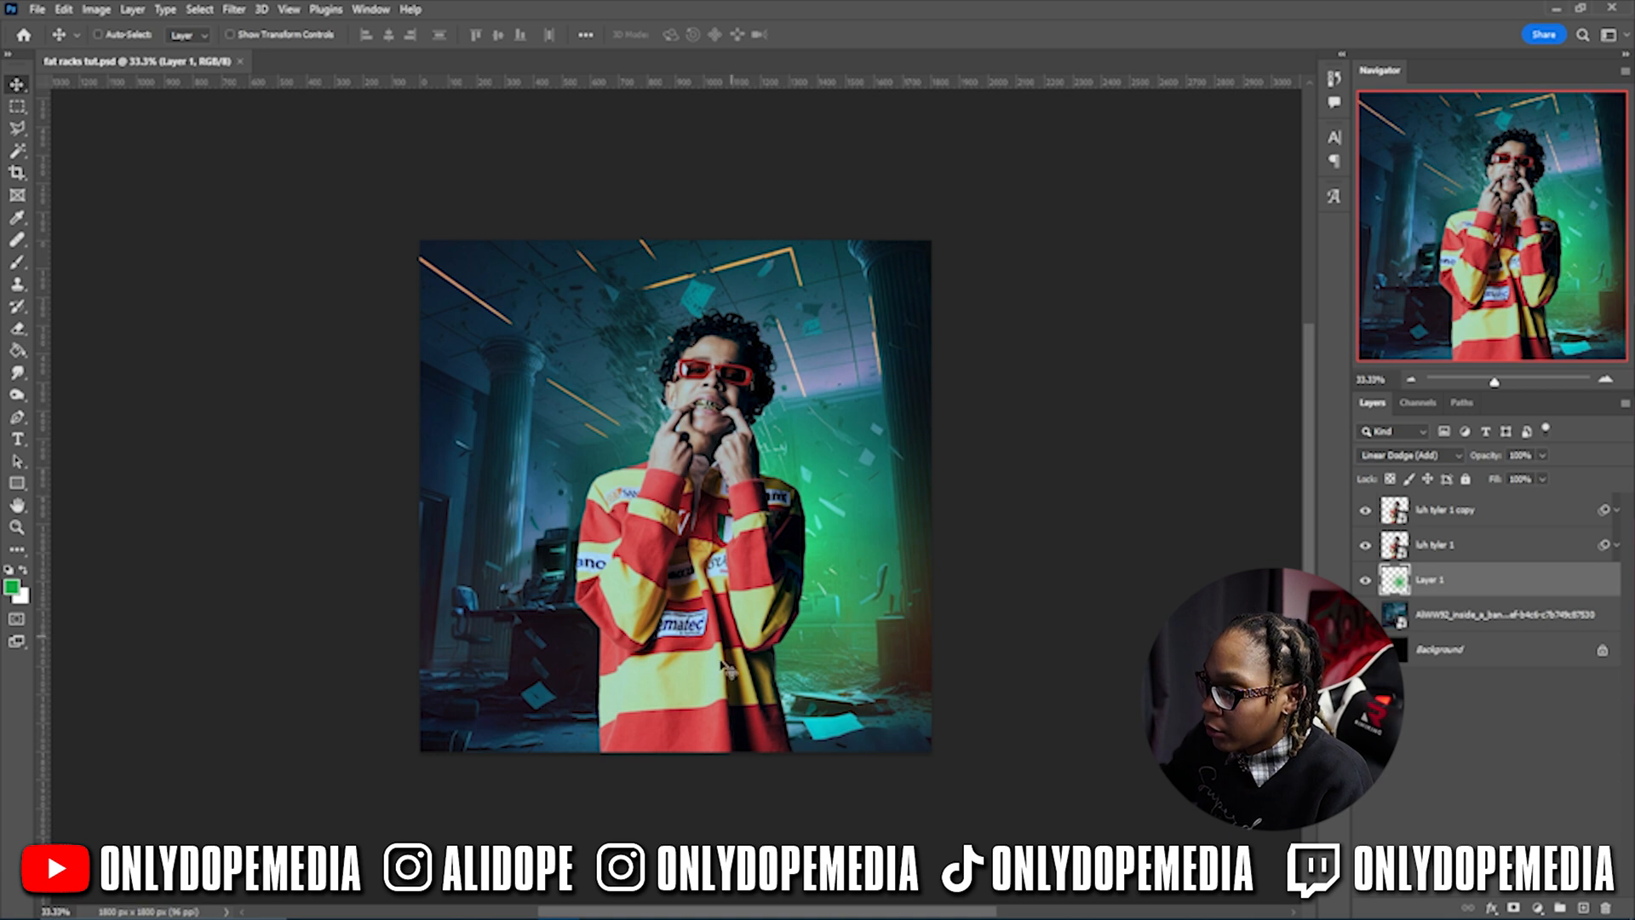
left_click(1522, 515)
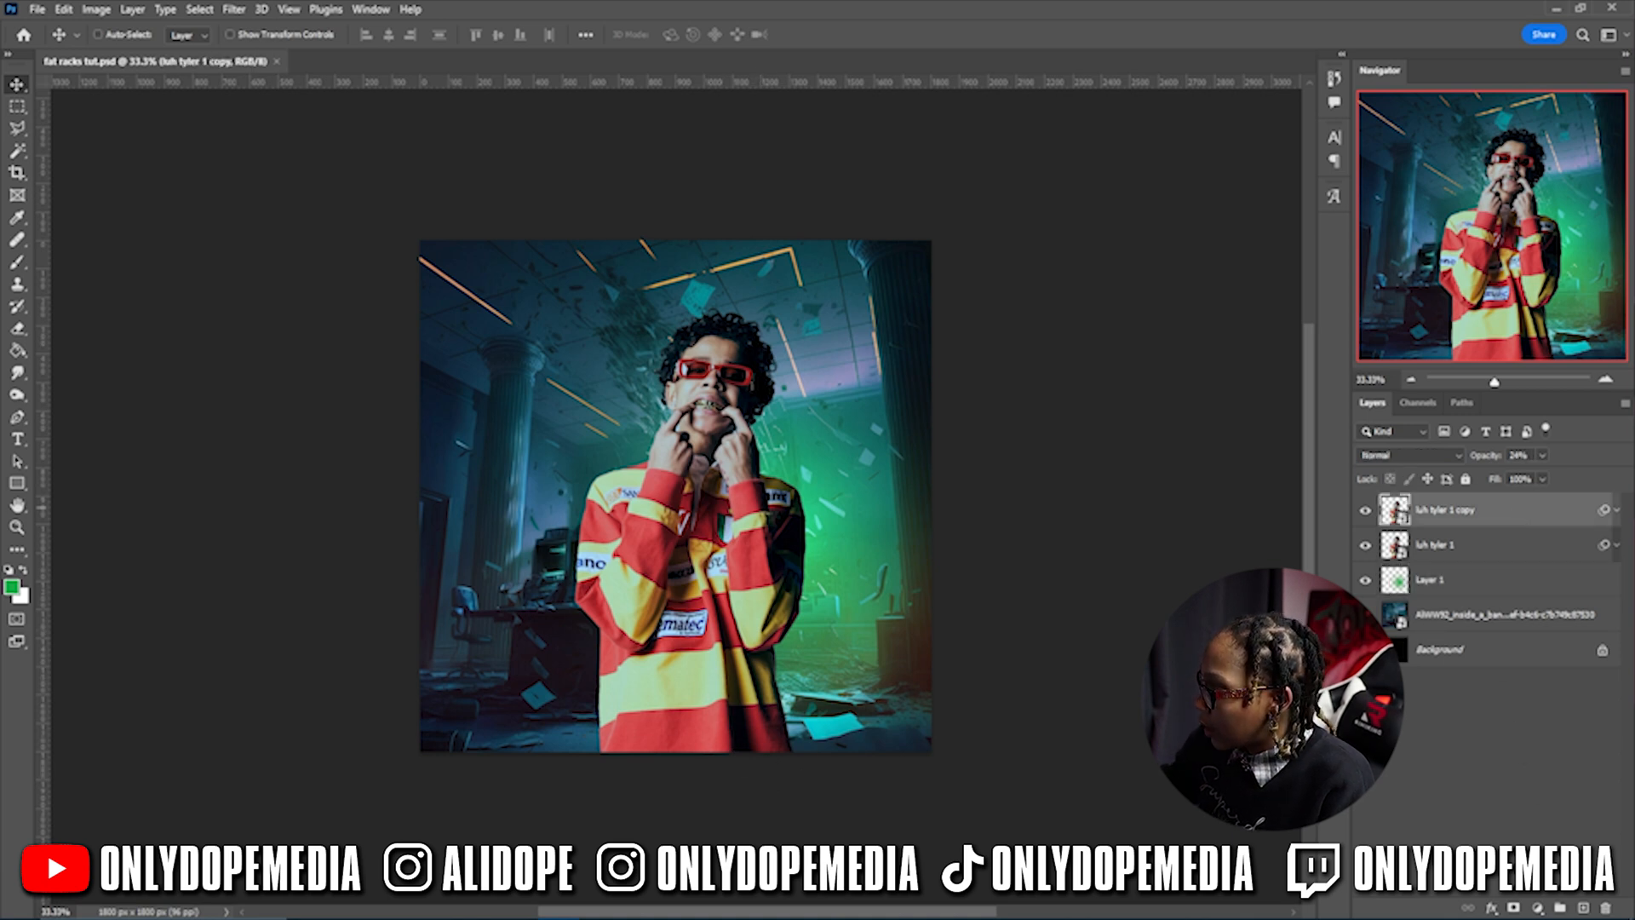
- Add a green Solid Color fill layer and invert its mask to black to hide it
left_click(1539, 909)
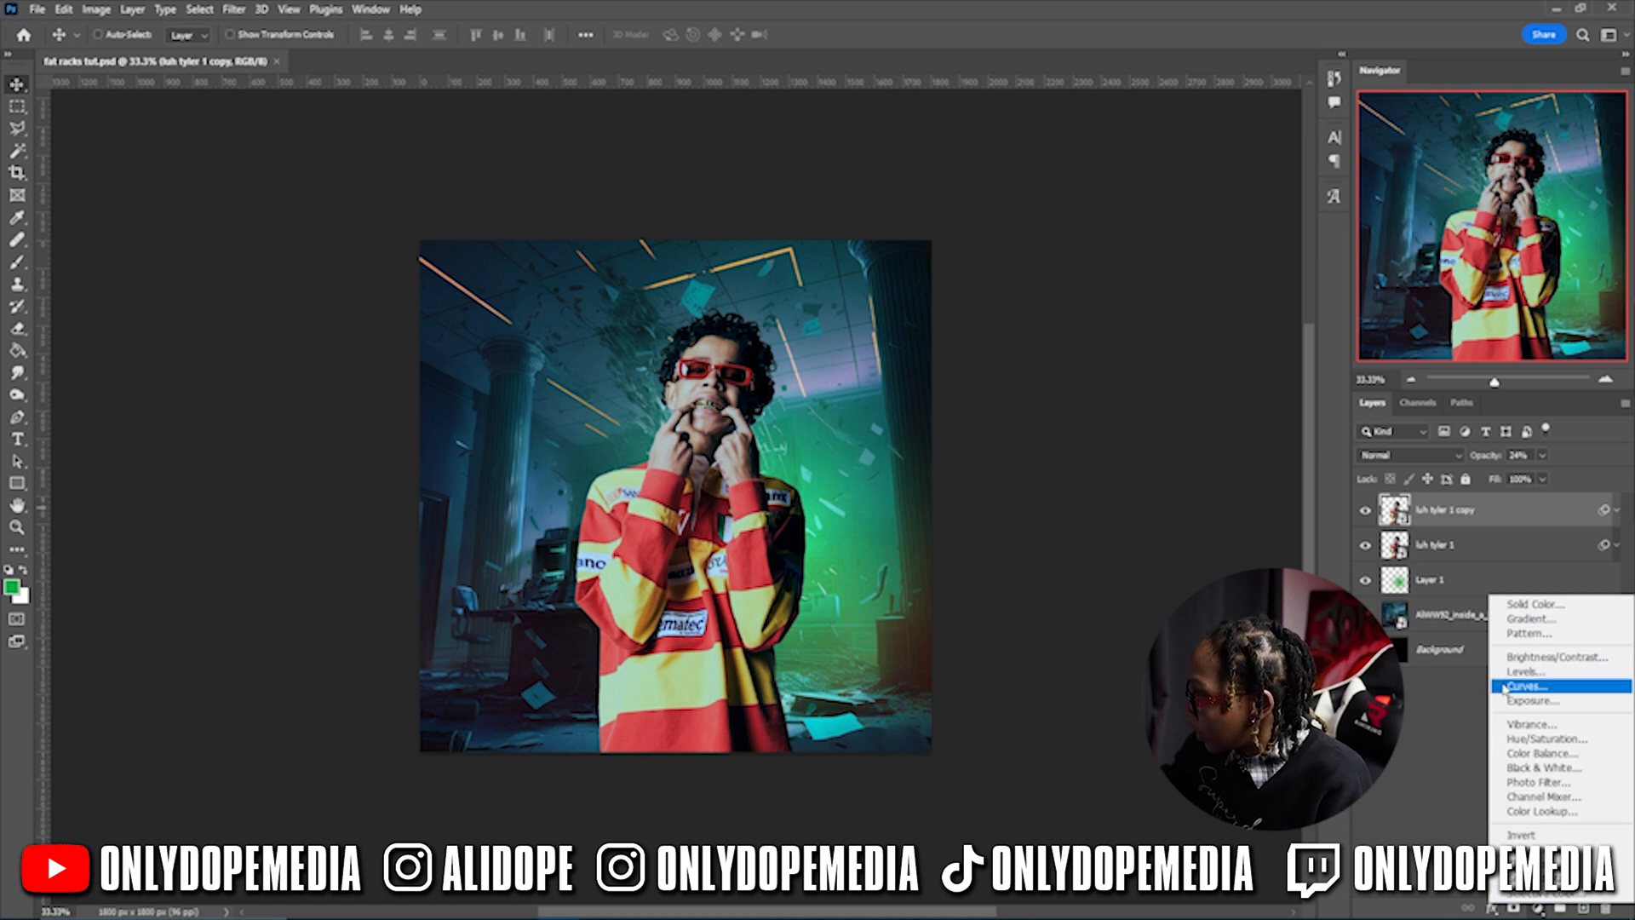
left_click(1535, 610)
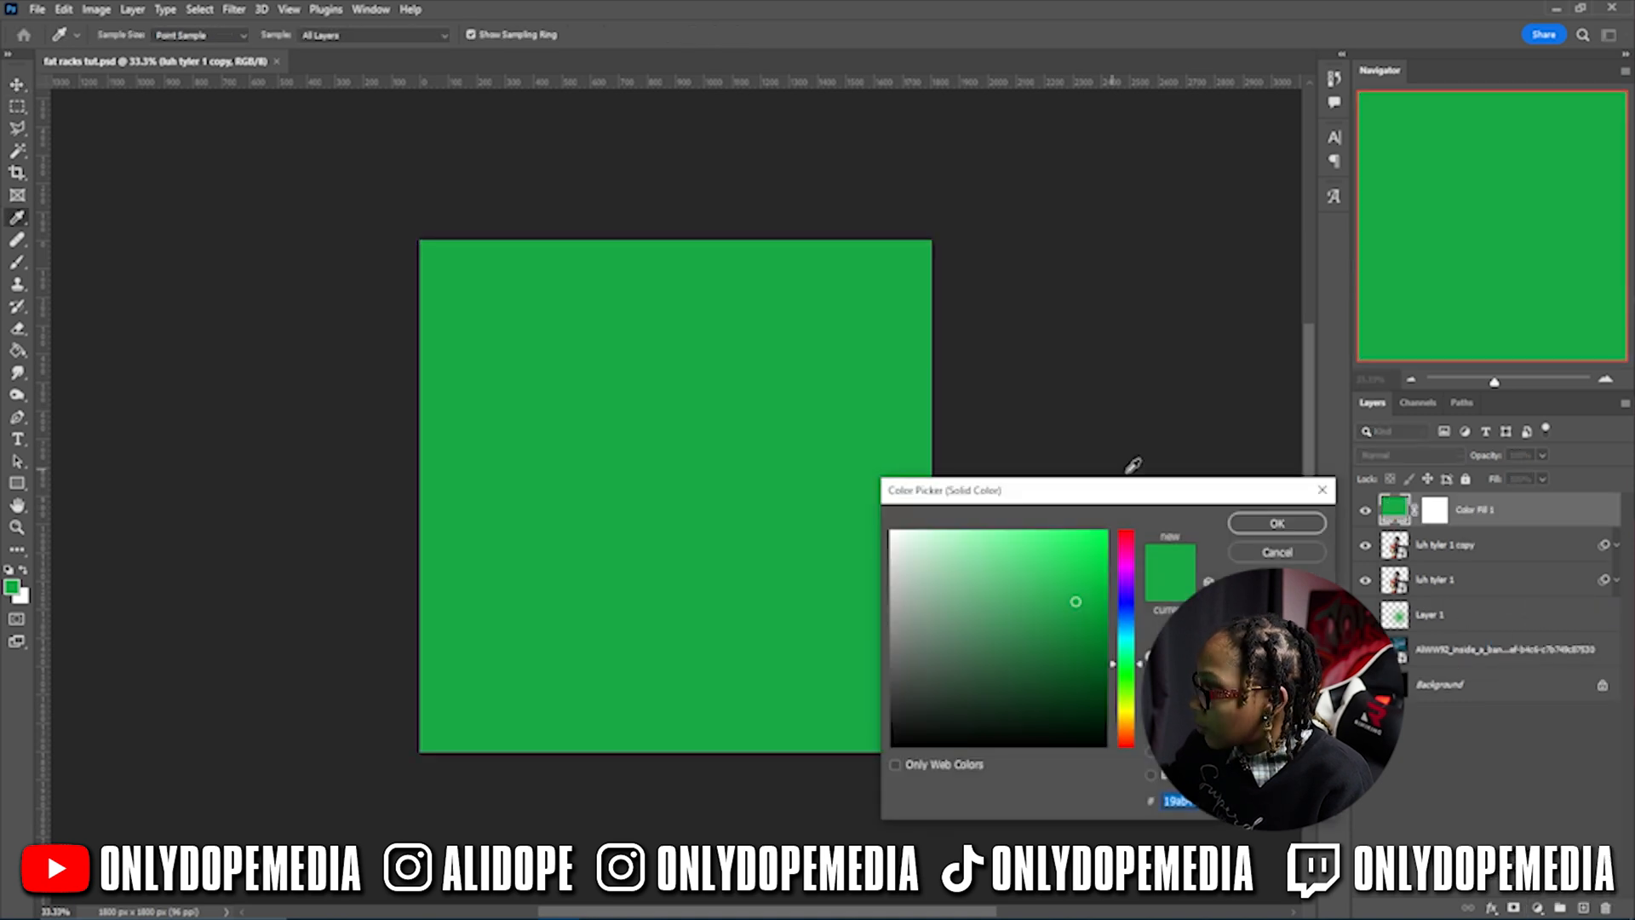
left_click(1277, 524)
left_click(1445, 514)
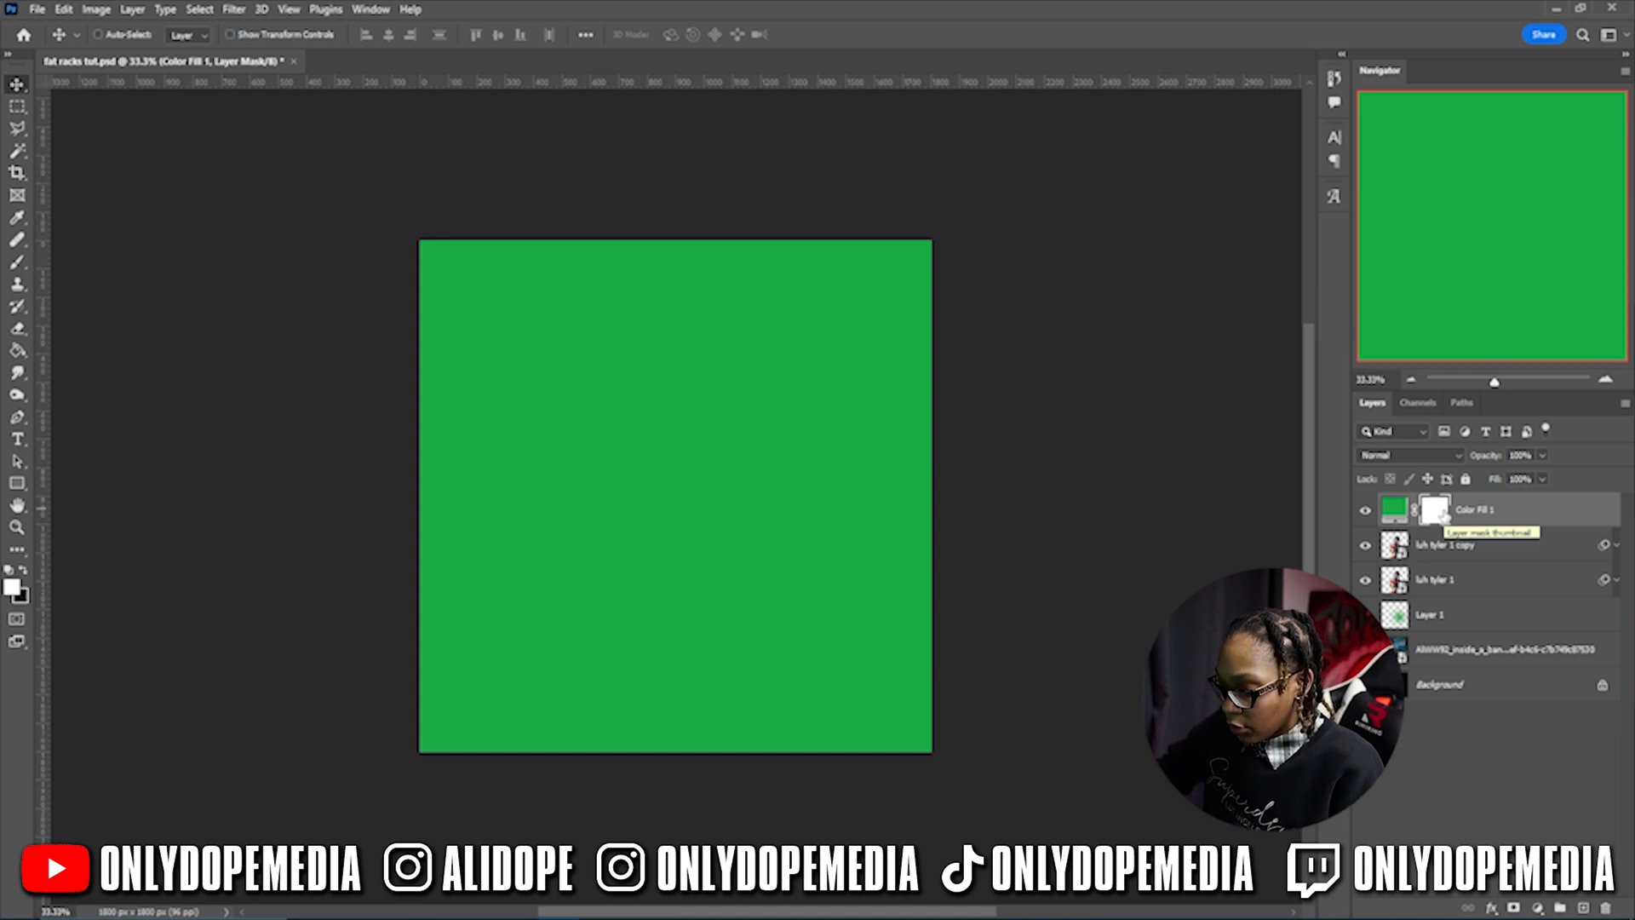
key("ctrl+i")
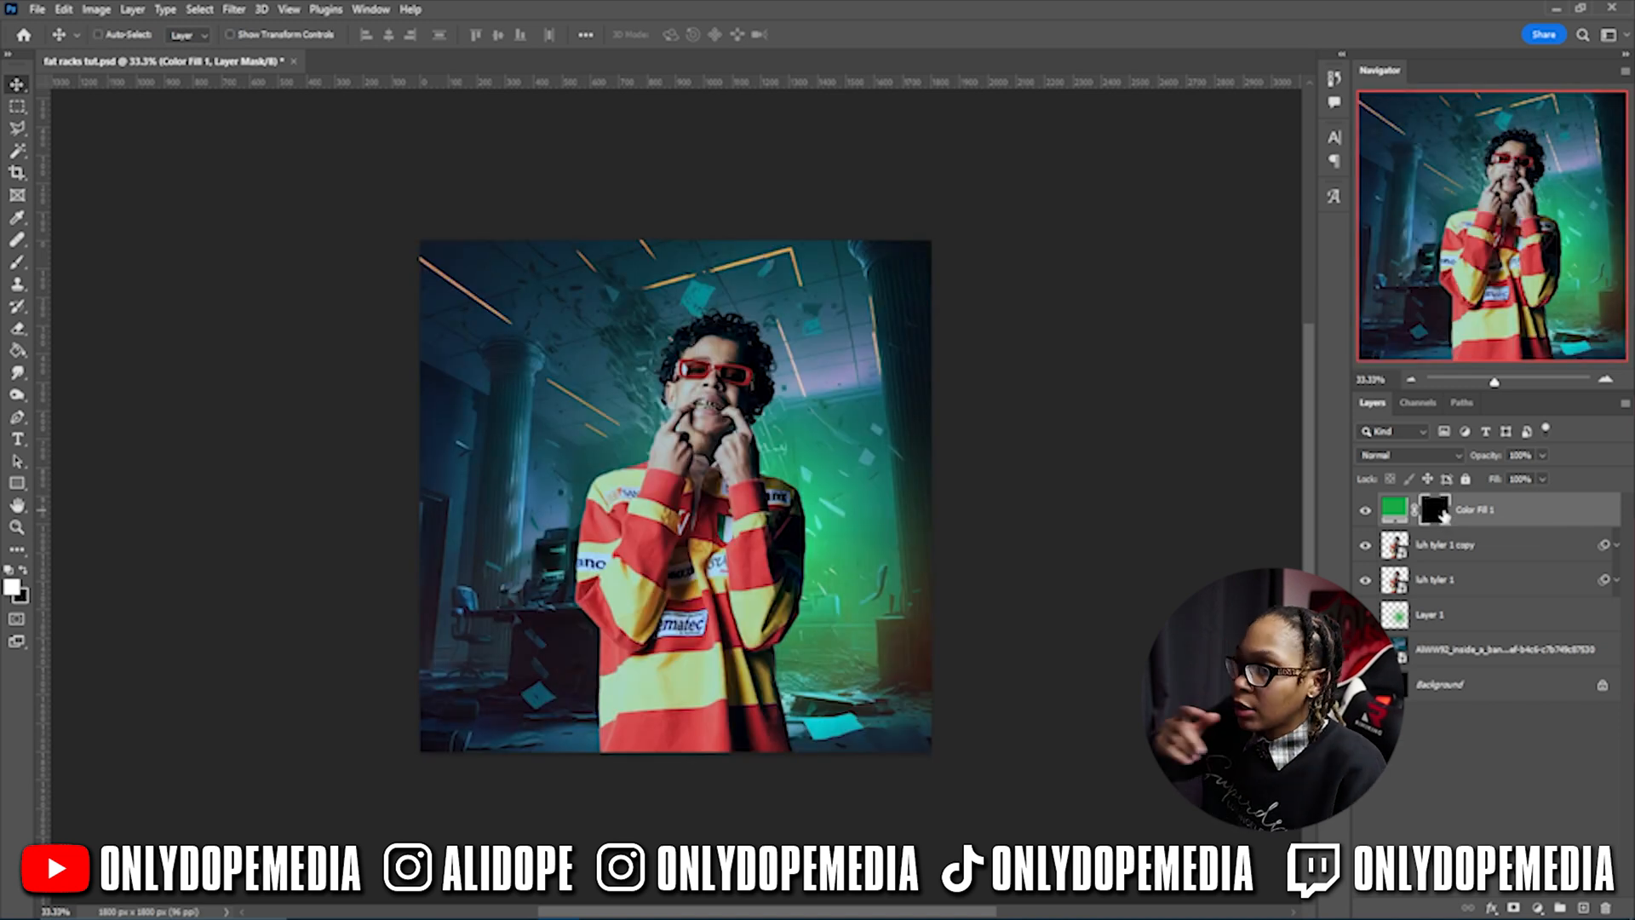
key("ctrl+plus")
key("ctrl+plus")
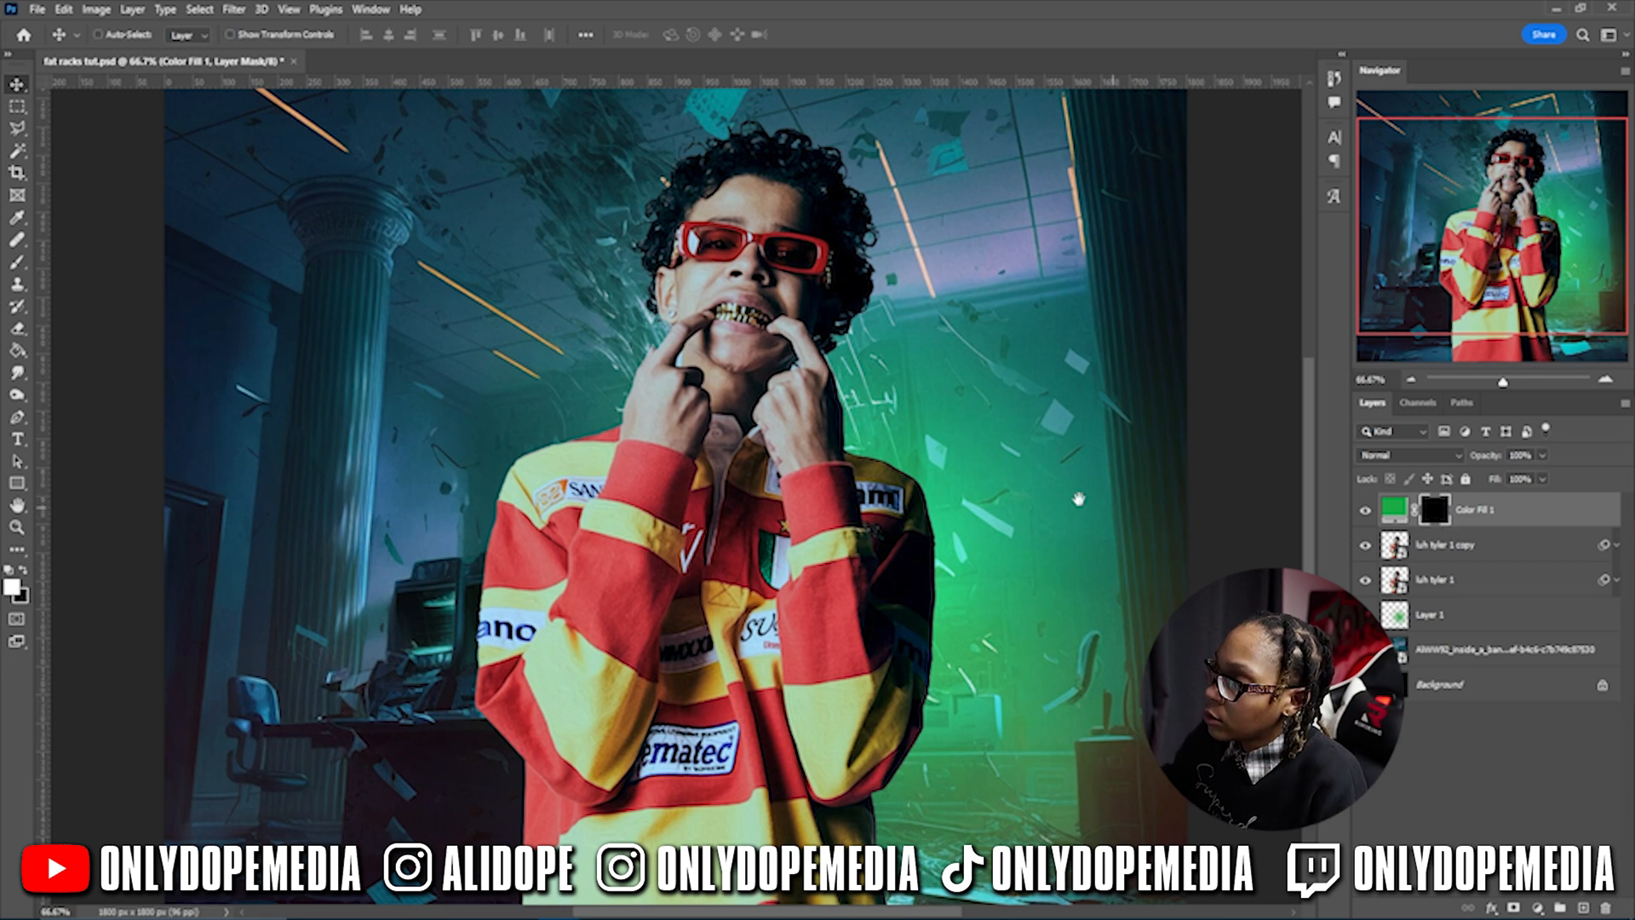
left_click_drag(1029, 252, 923, 324)
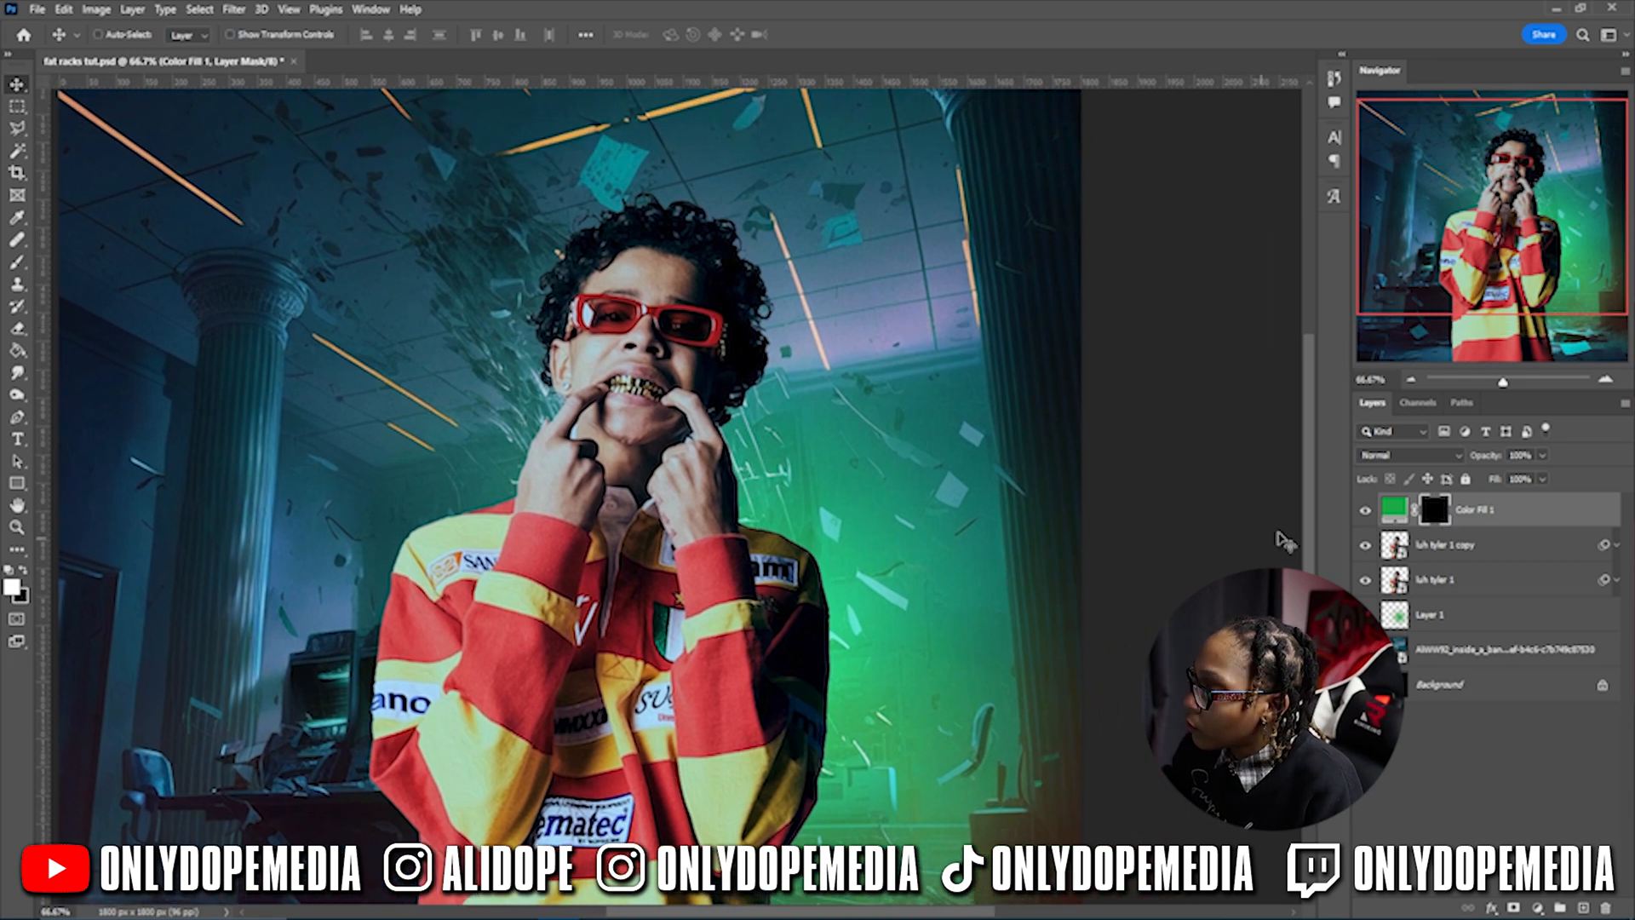
- Group both luh tyler layers as 'main' and clip Color Fill 1 to that group
left_click(1482, 563)
left_click(1491, 587, "shift")
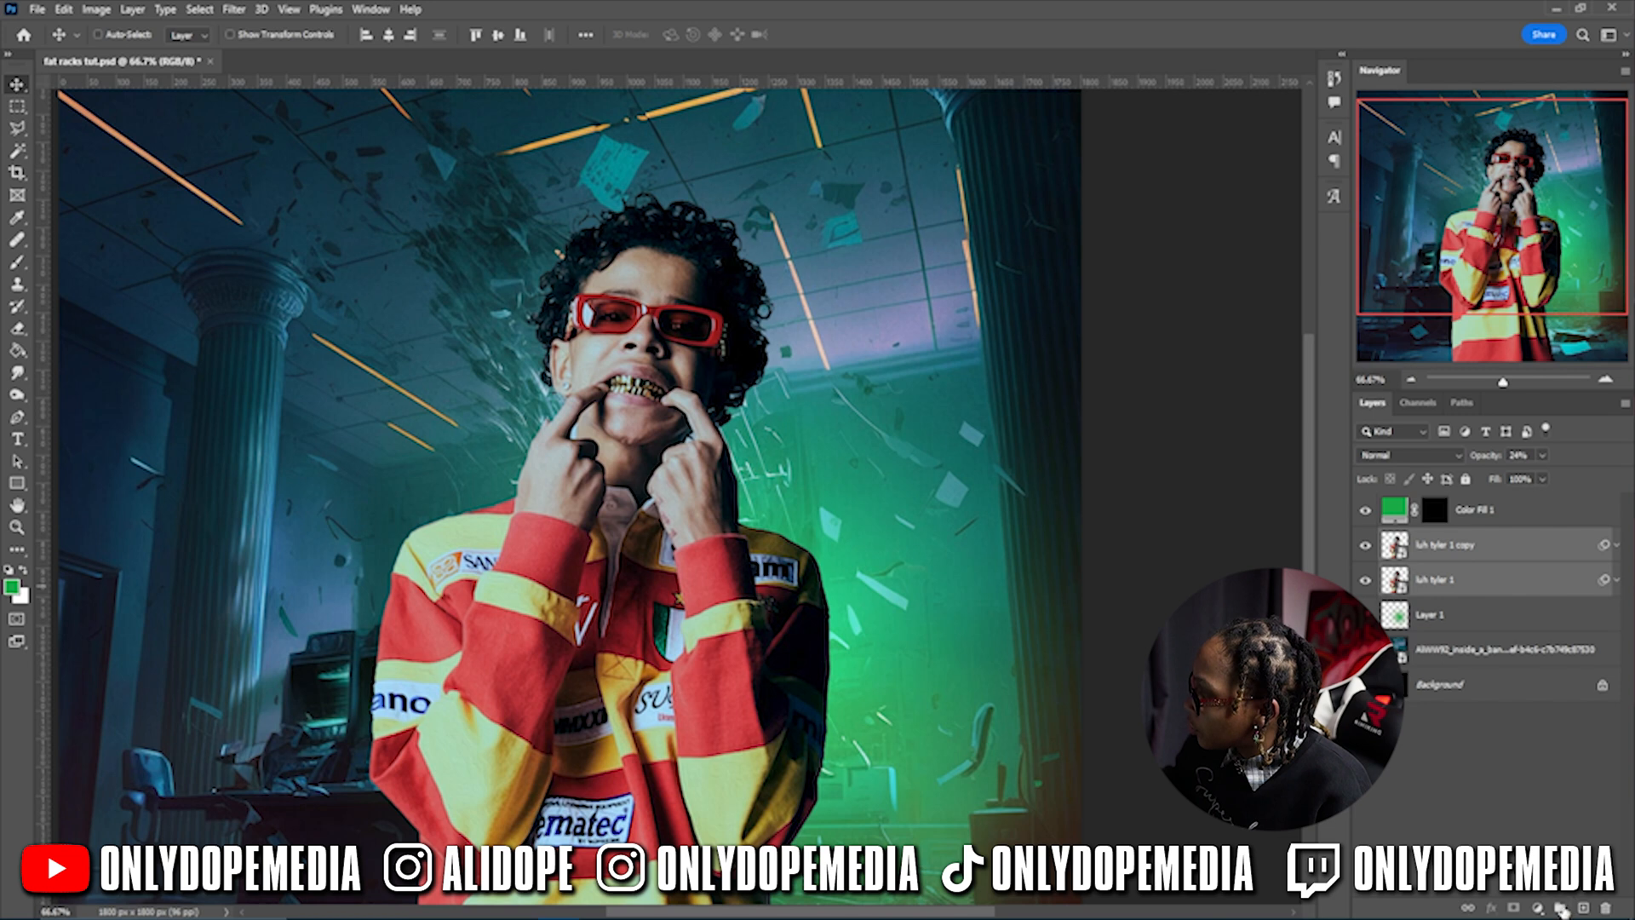
left_click(1560, 908)
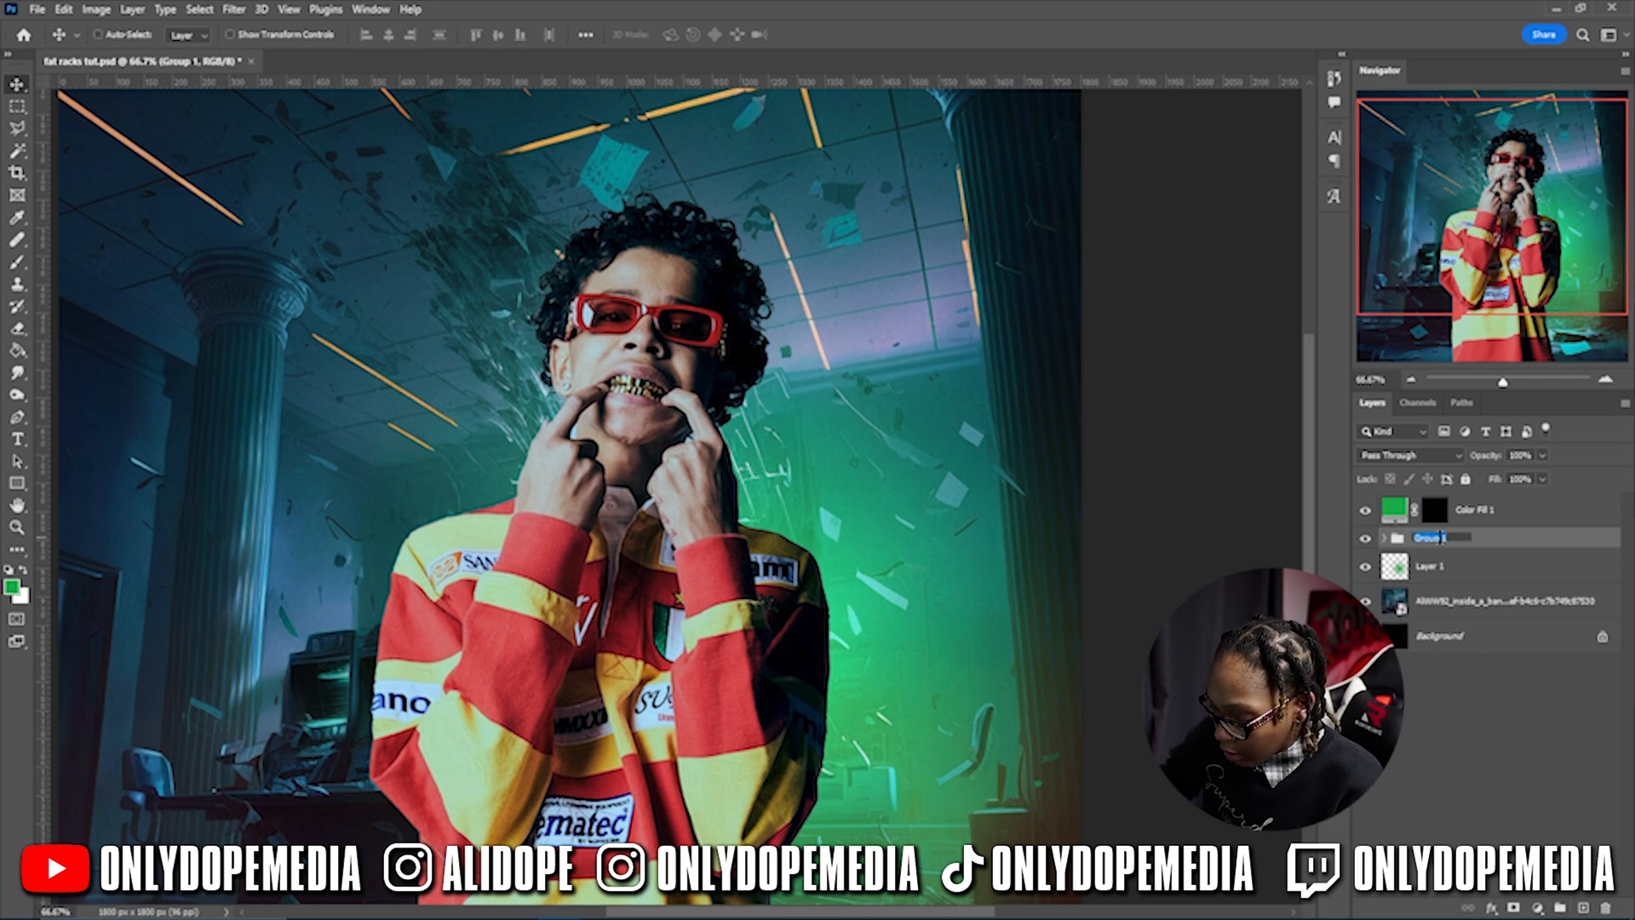
key("Return")
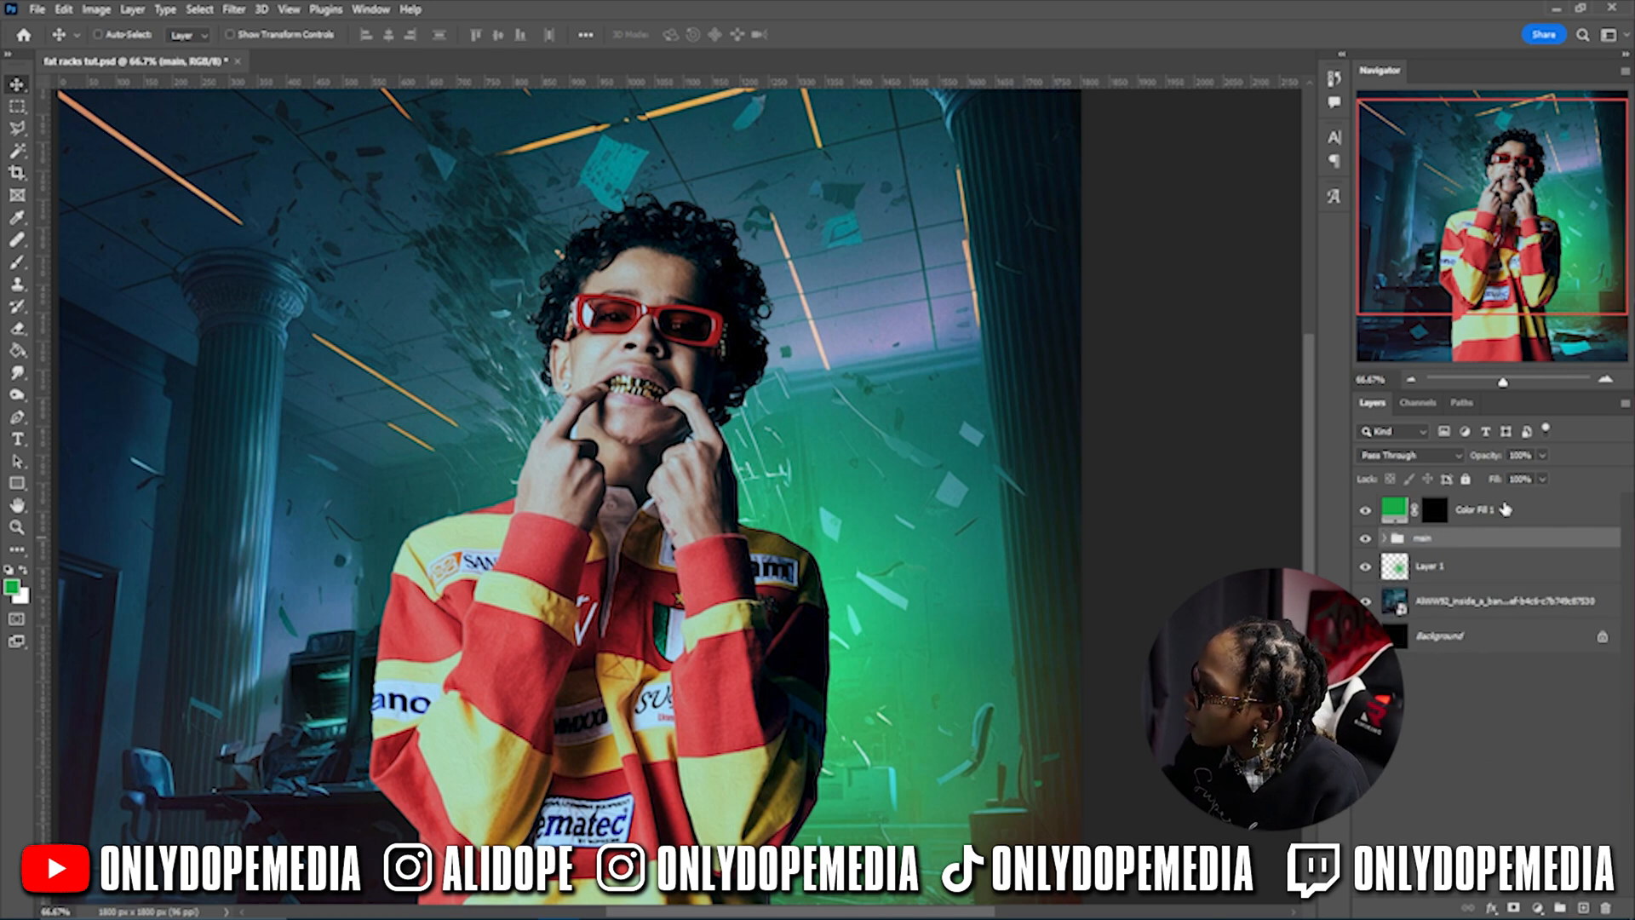
right_click(1495, 509)
left_click(1366, 523)
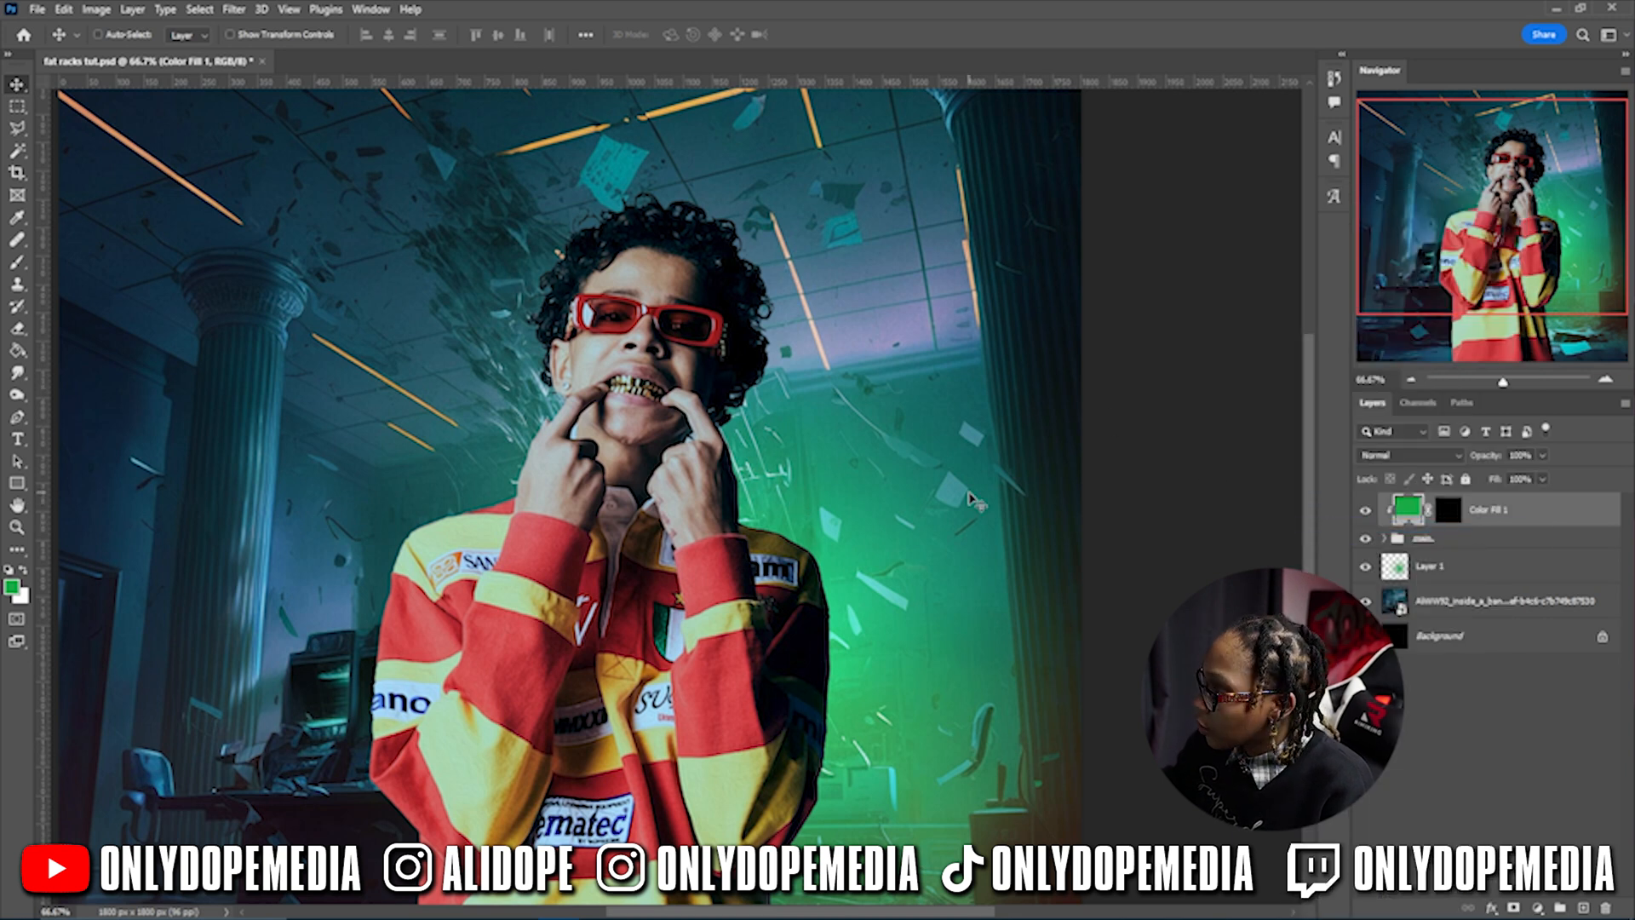
- Paint white on the Color Fill 1 mask along the jersey edge, right shoulder and collar
key("b")
left_click(1448, 509)
key("d")
left_click_drag(602, 656, 630, 443)
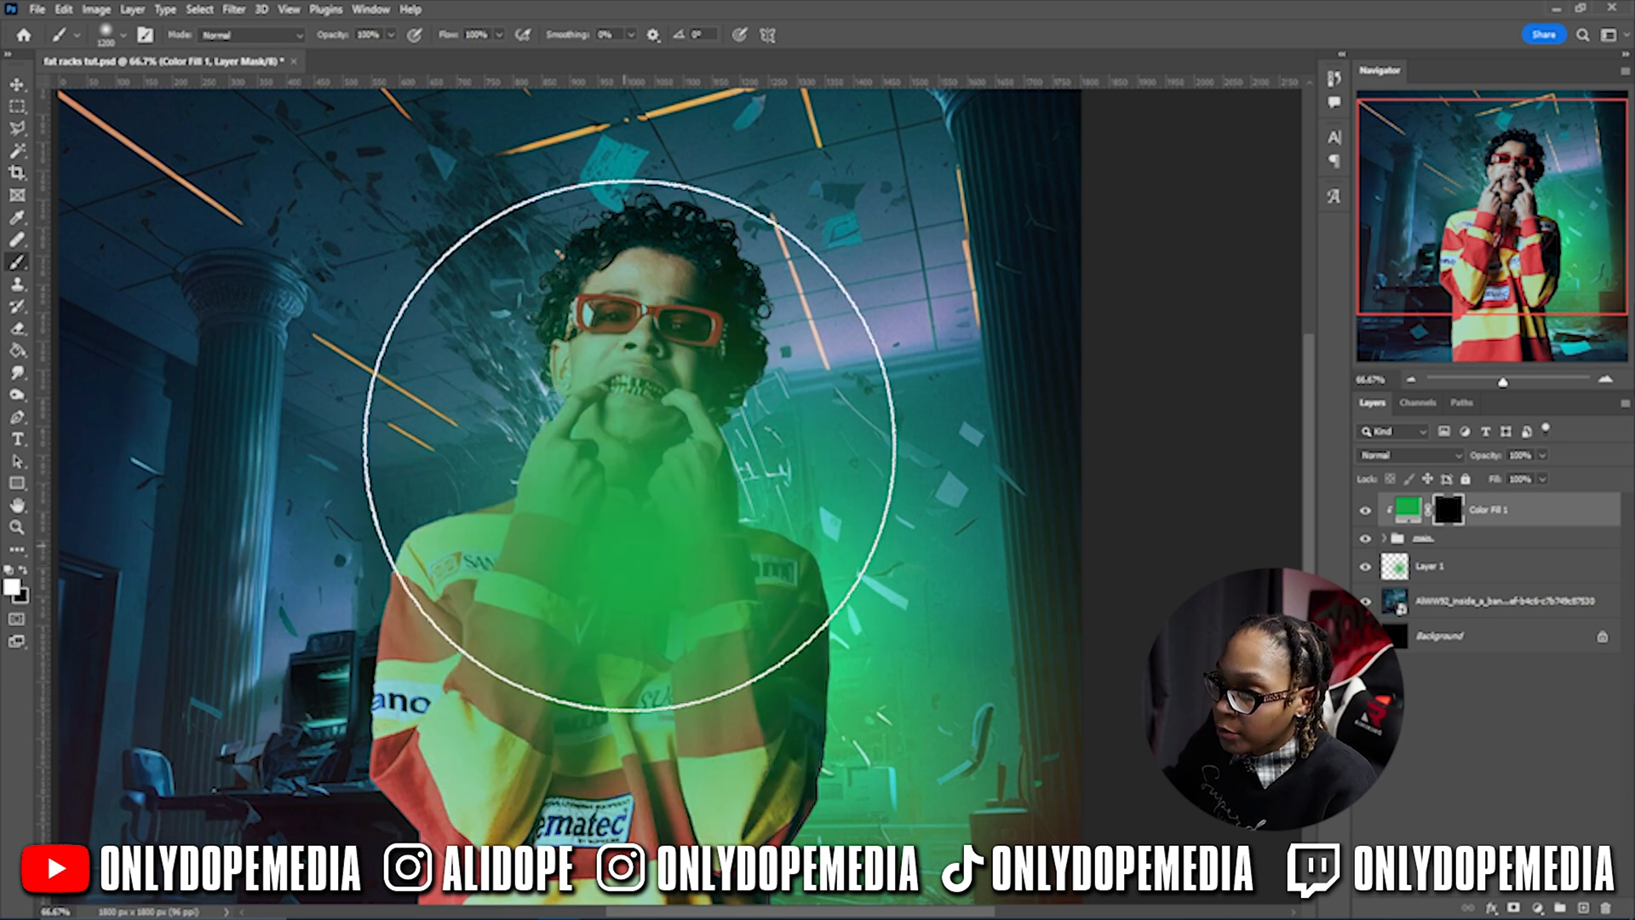
key("ctrl+z")
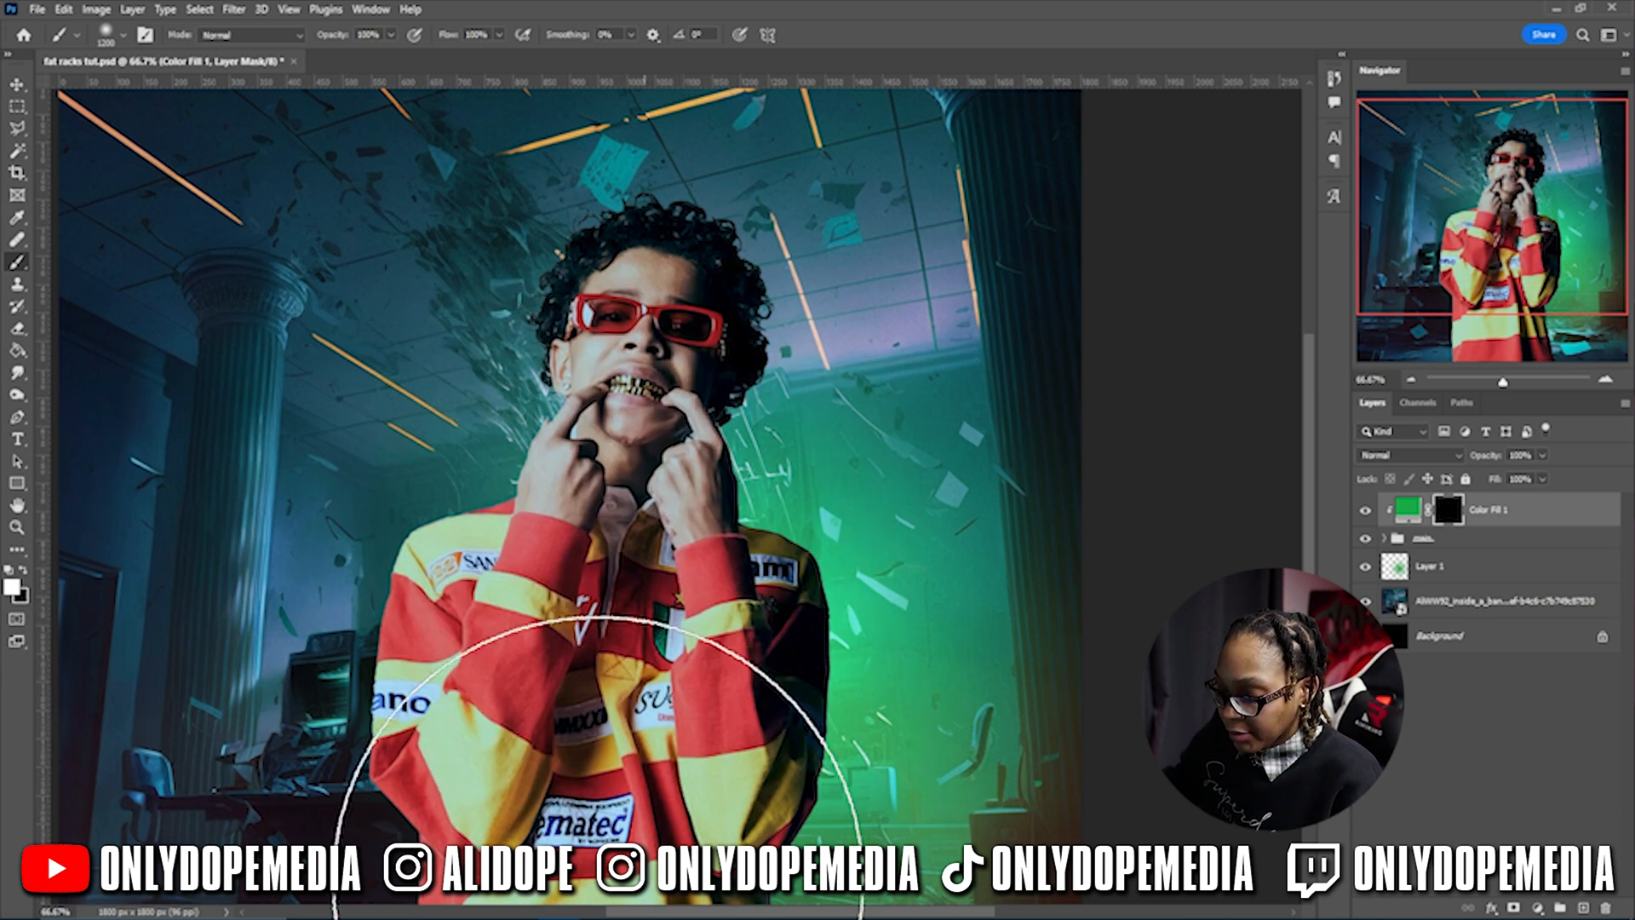
left_click_drag(841, 697, 833, 581)
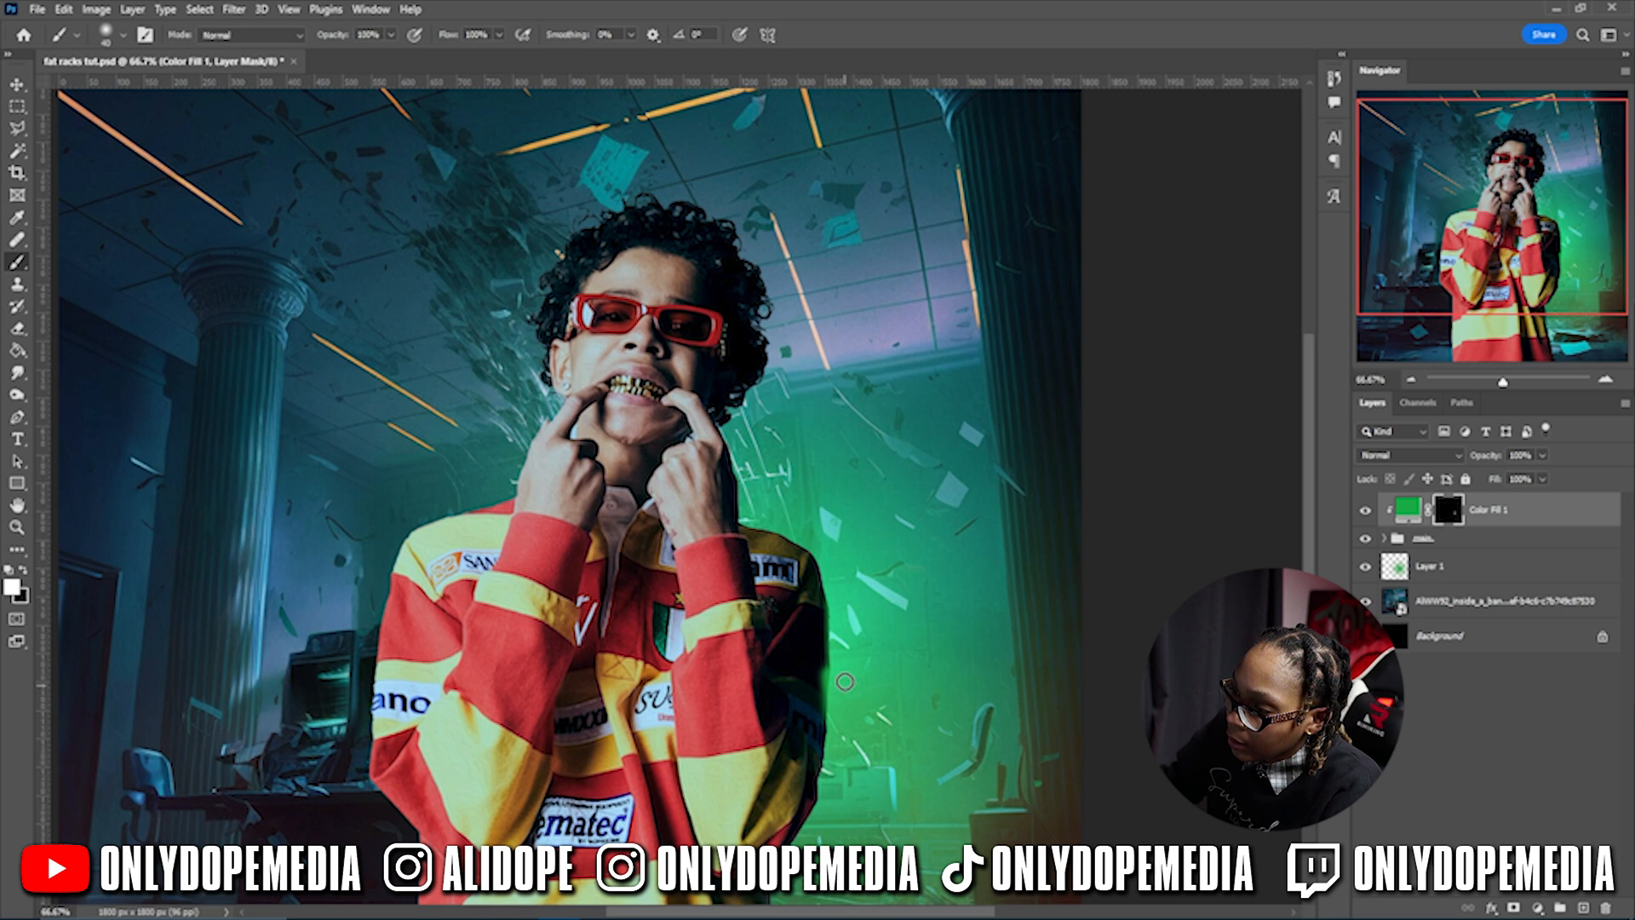
left_click_drag(839, 692, 838, 582)
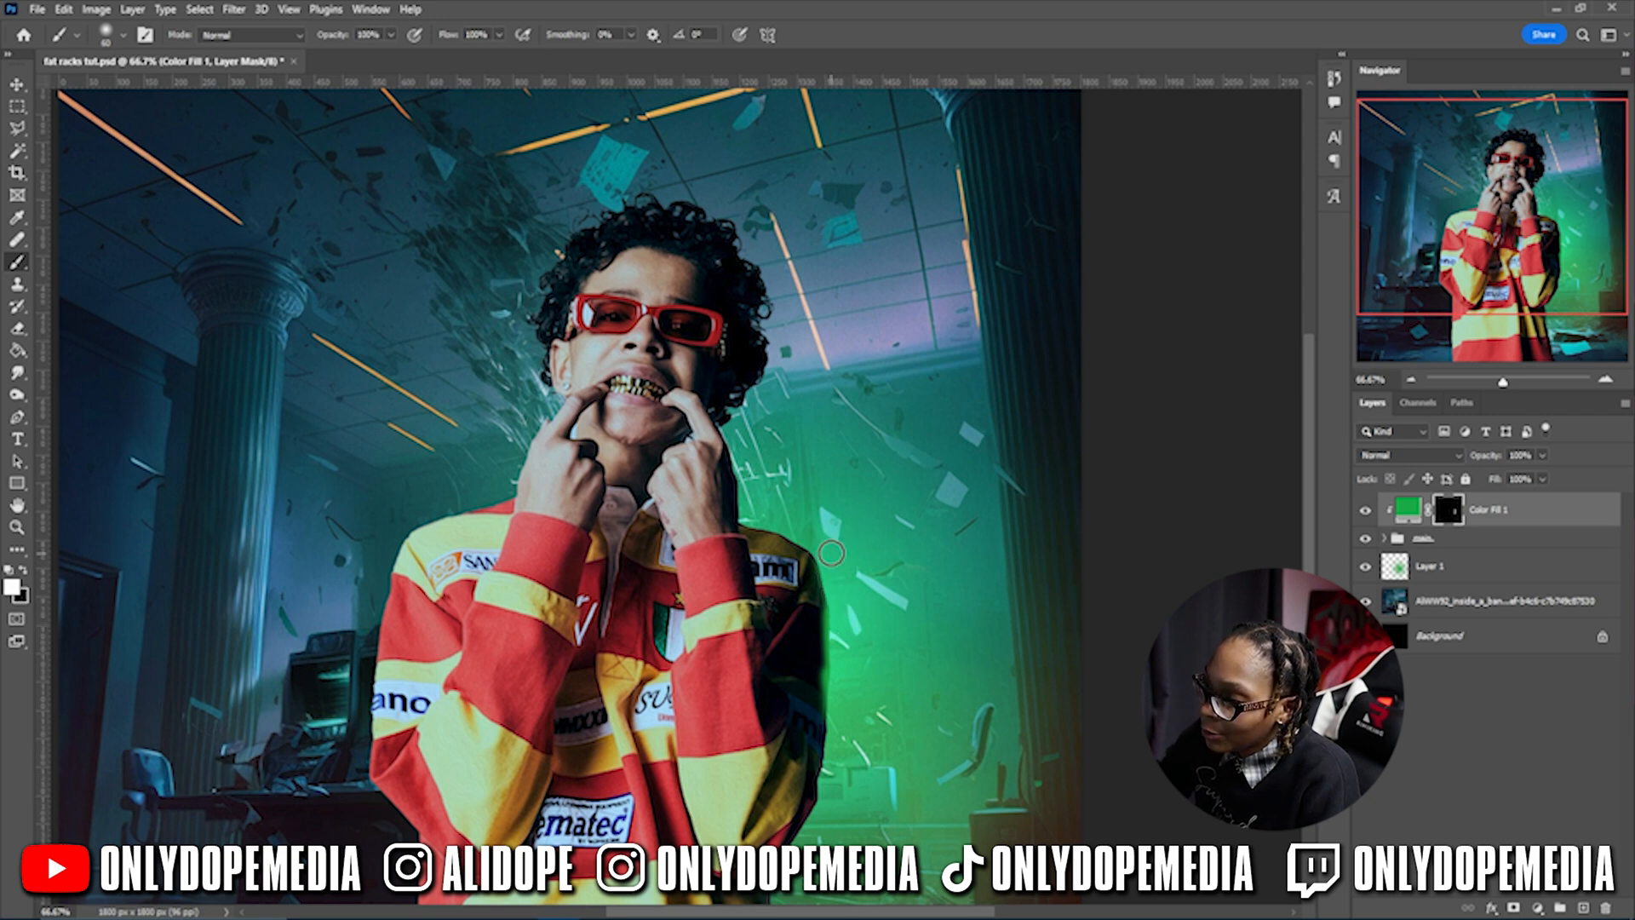
left_click_drag(841, 628, 821, 533)
left_click_drag(842, 606, 817, 529)
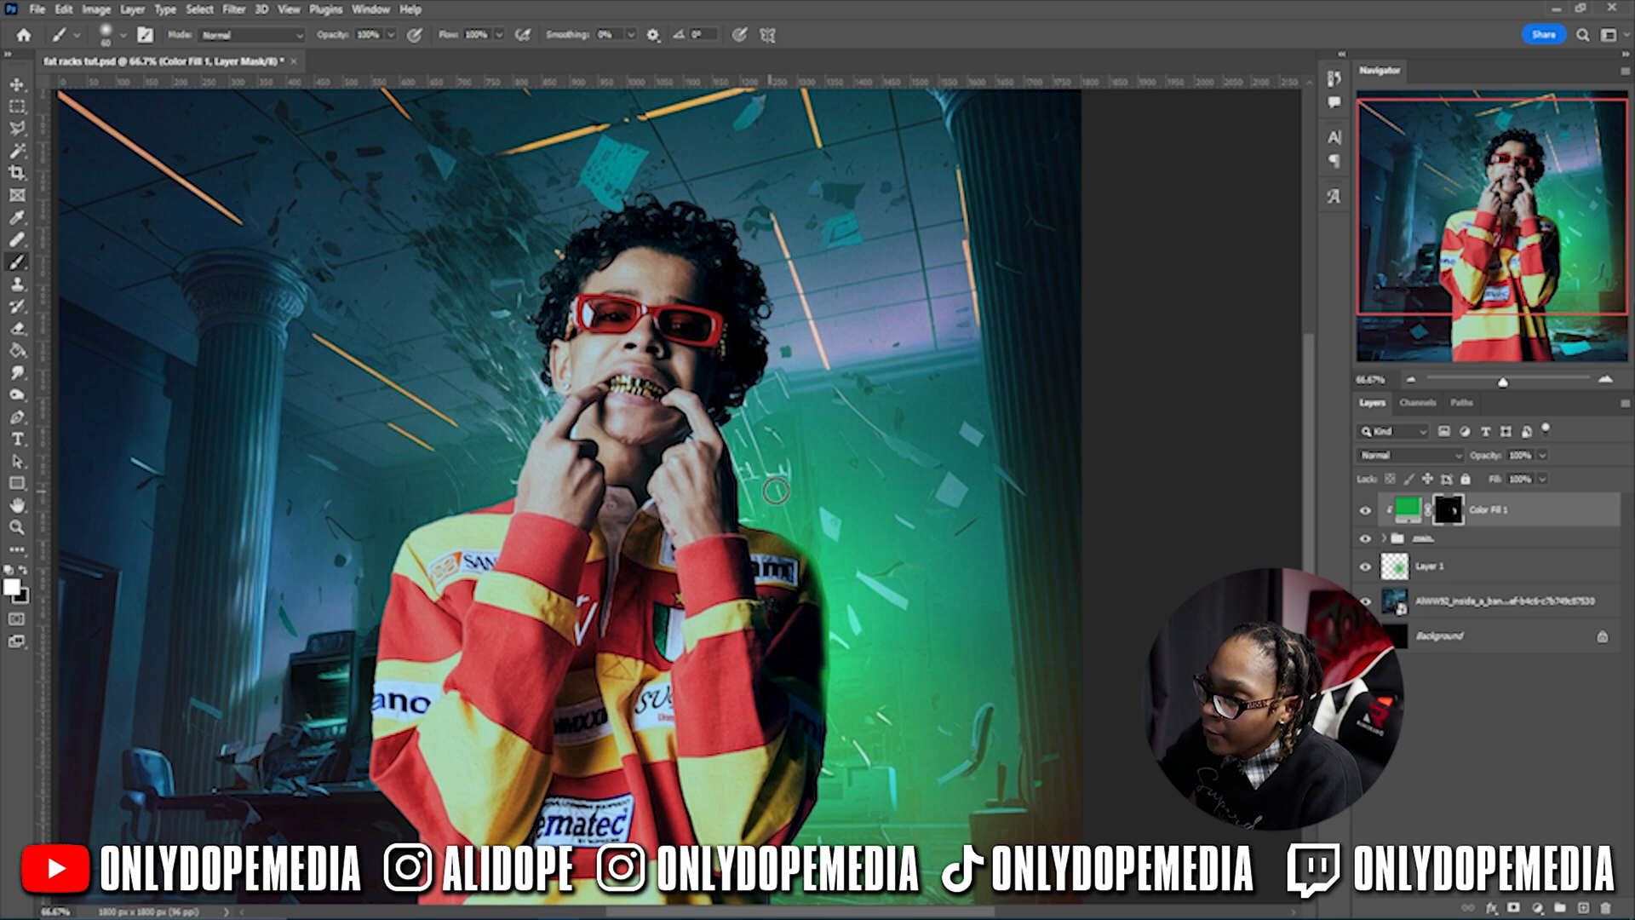
left_click_drag(760, 517, 794, 501)
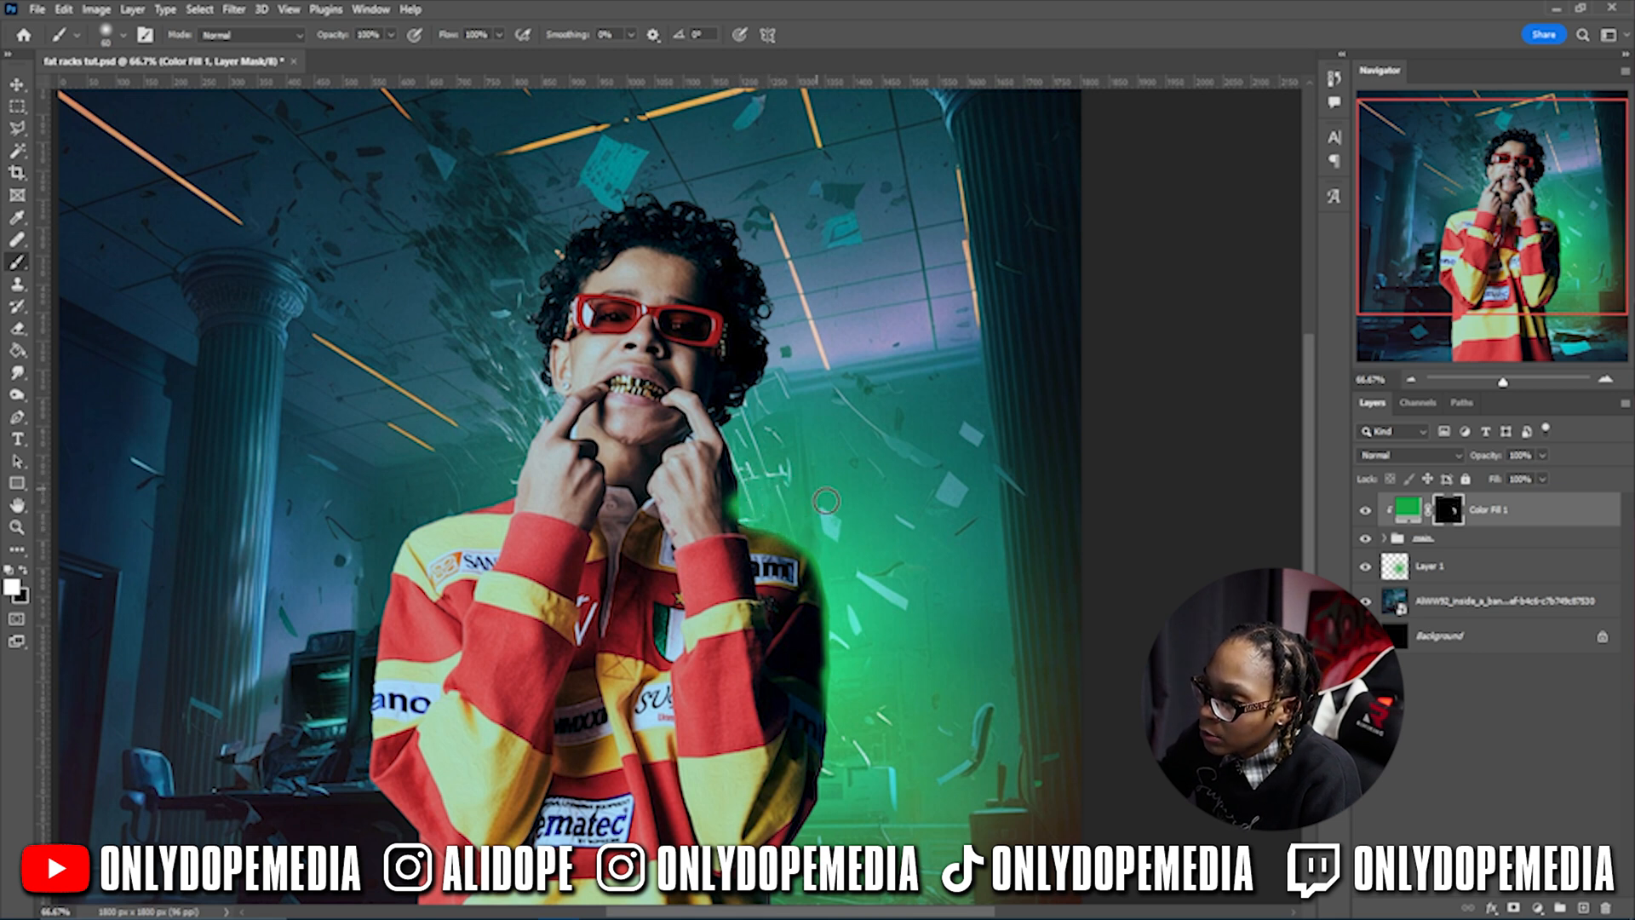
mouse_move(768, 454)
left_mouse_down()
mouse_move(747, 492)
mouse_move(734, 418)
mouse_move(761, 455)
mouse_move(750, 380)
mouse_move(798, 414)
mouse_move(751, 422)
mouse_move(784, 360)
mouse_move(728, 416)
left_mouse_up()
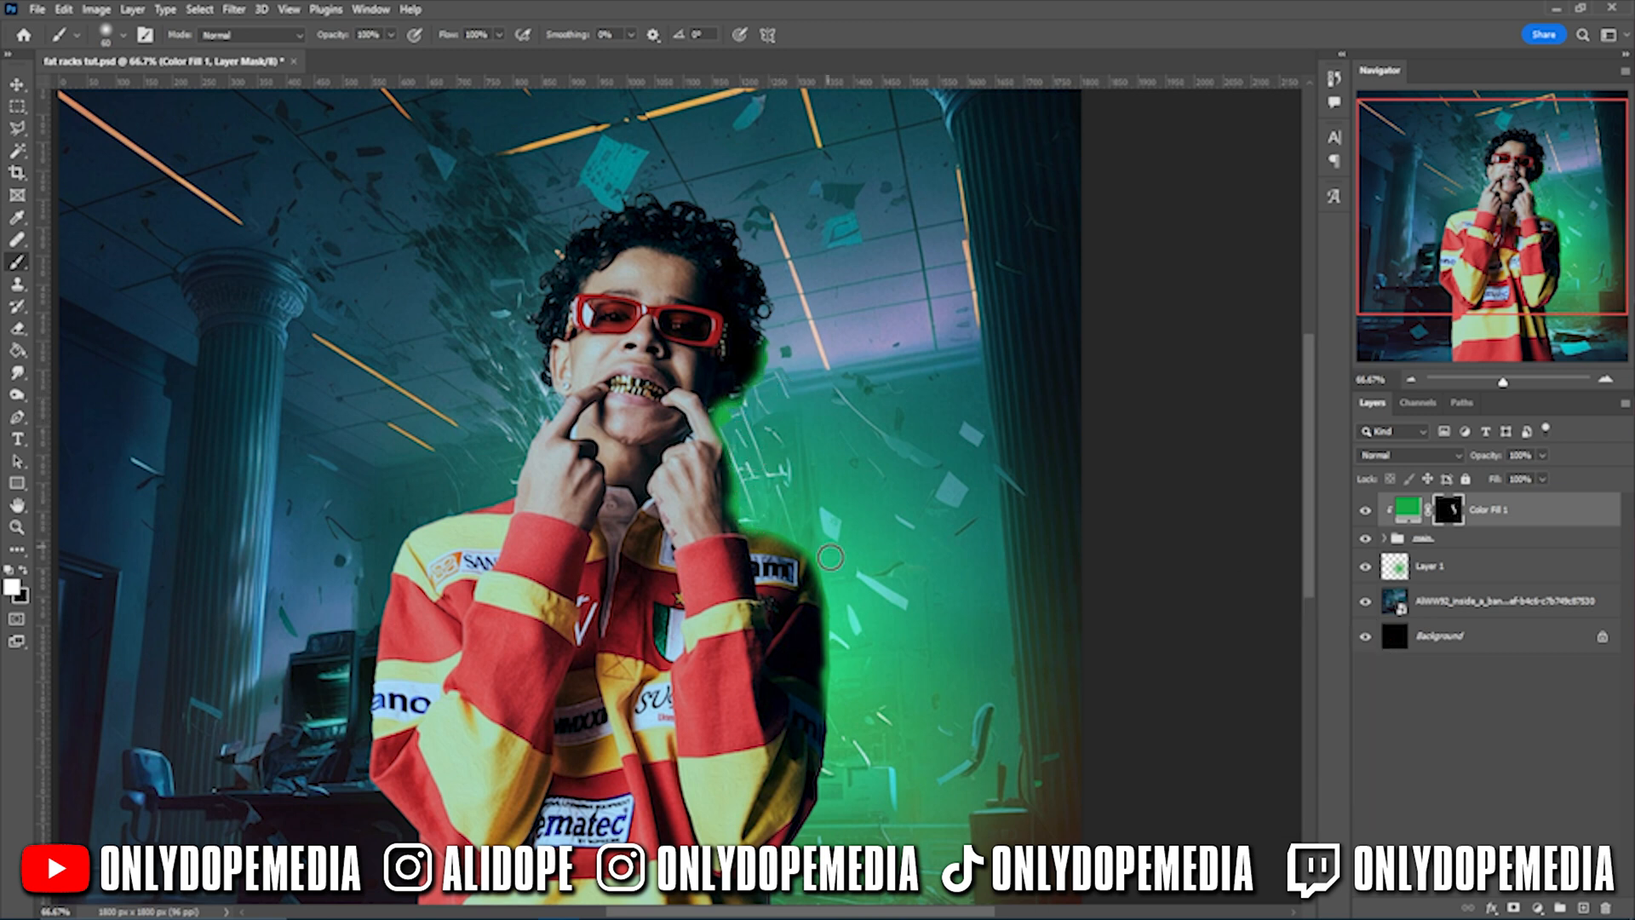
- Lower brush flow to 18% and repaint a softer green along the right sleeve's inner edge
scroll(831, 553, "down", 5)
mouse_move(843, 511)
left_mouse_down()
mouse_move(782, 629)
mouse_move(797, 830)
left_mouse_up()
scroll(775, 681, "up", 4)
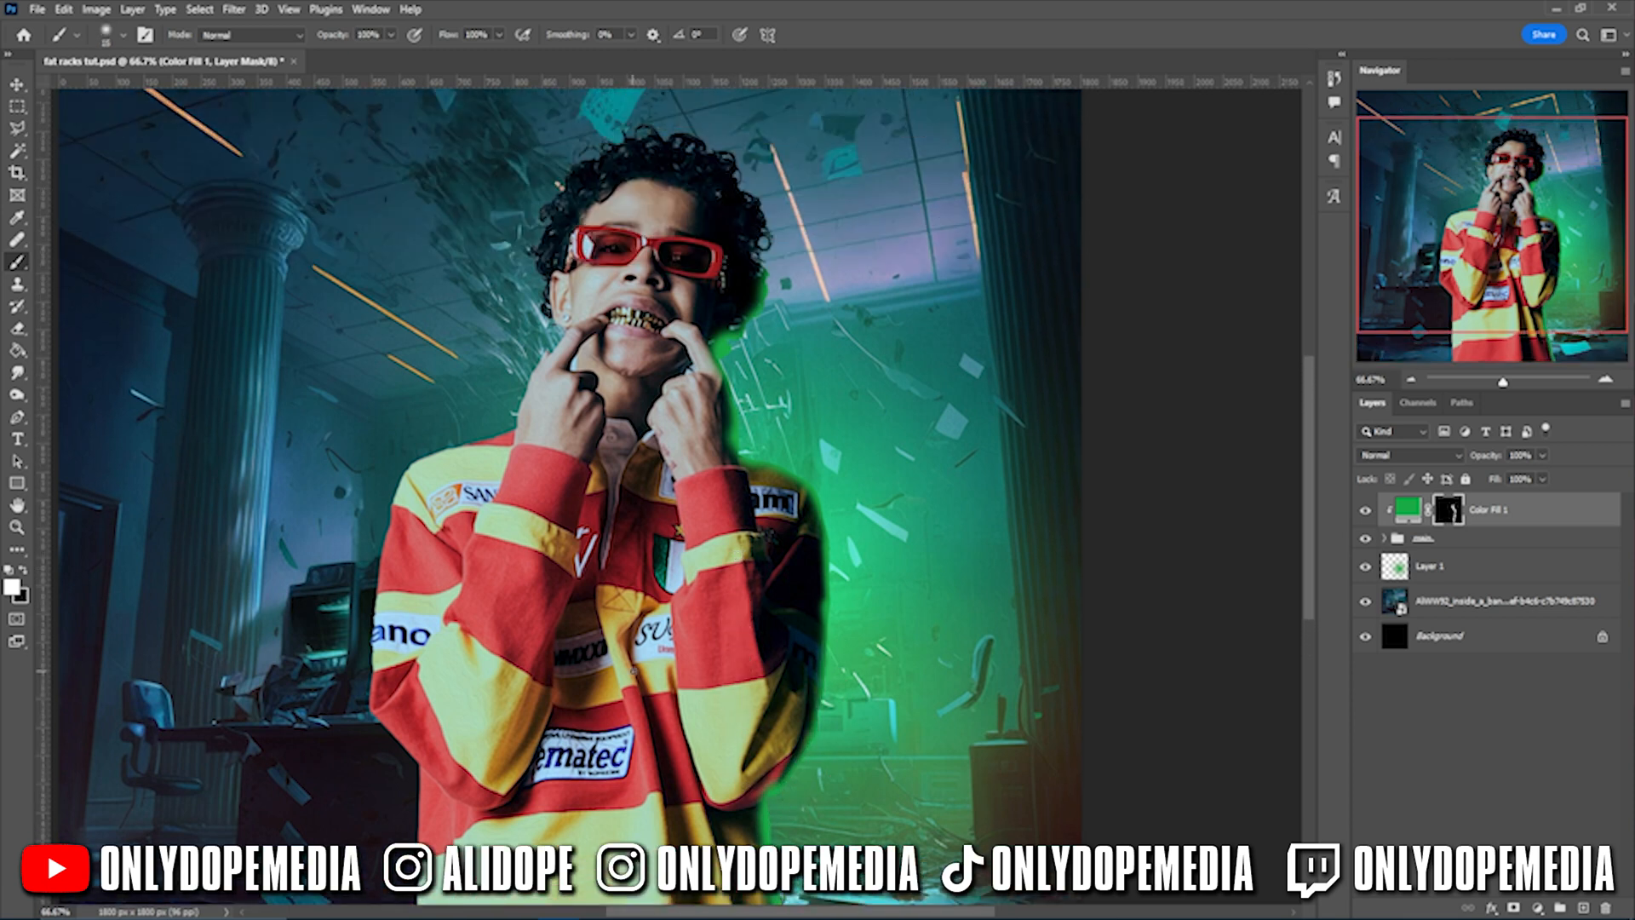
scroll(571, 494, "down", 3)
key("5")
key("1")
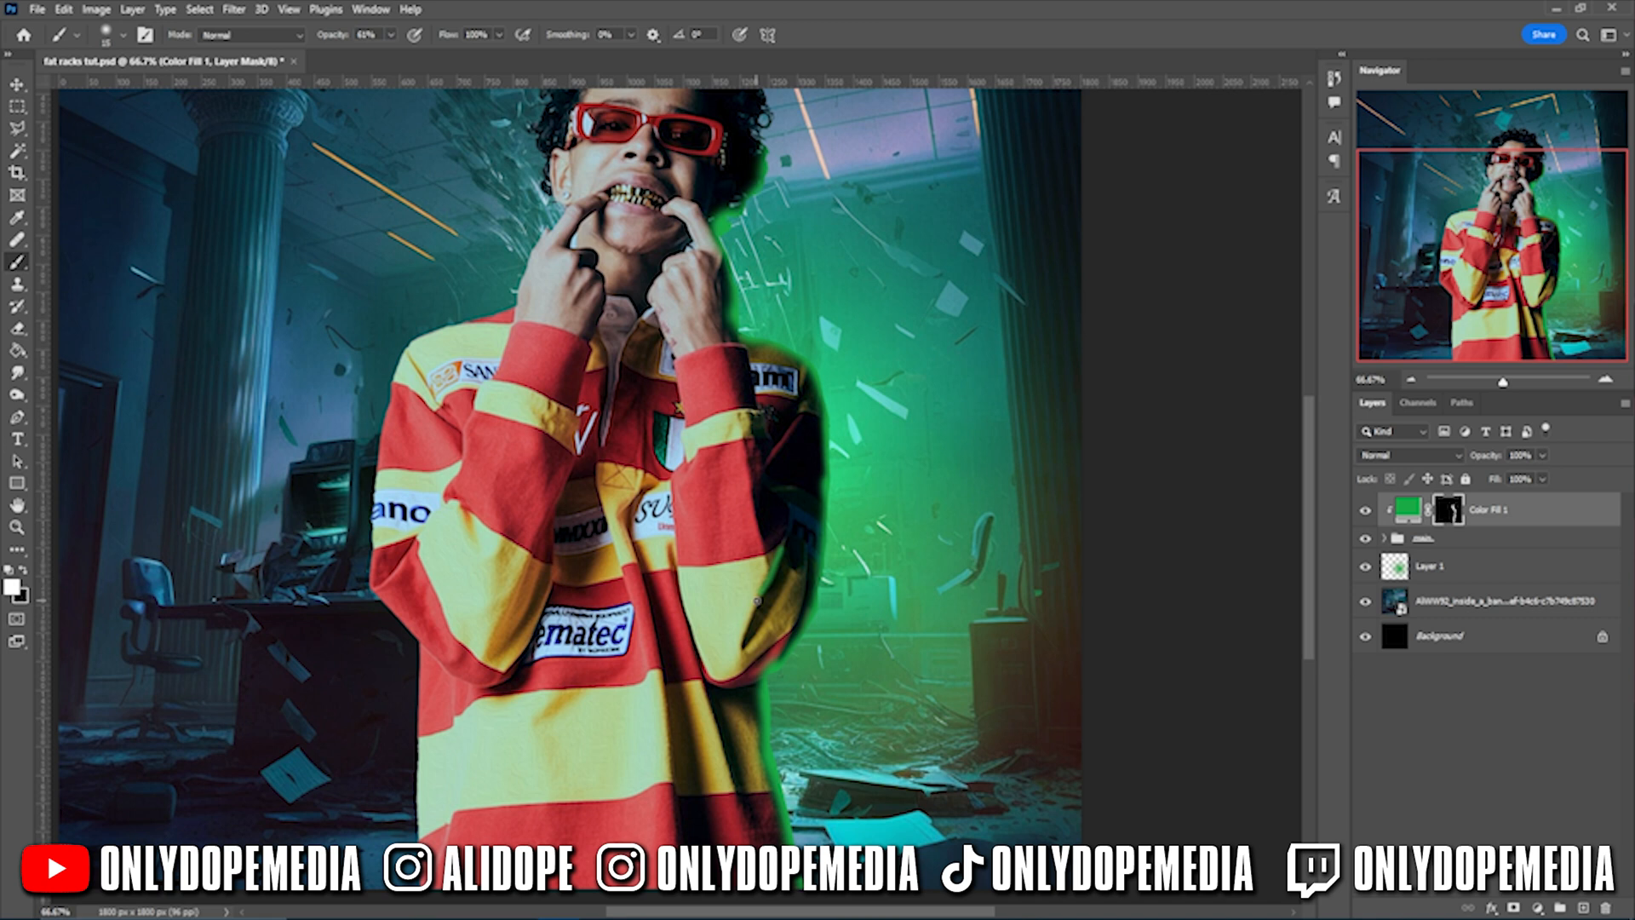
key("ctrl+z")
key("]")
key("]")
left_click_drag(449, 35, 379, 39)
left_click_drag(782, 547, 739, 660)
mouse_move(334, 35)
left_mouse_down()
mouse_move(398, 34)
mouse_move(339, 37)
left_mouse_up()
left_click_drag(742, 645, 792, 518)
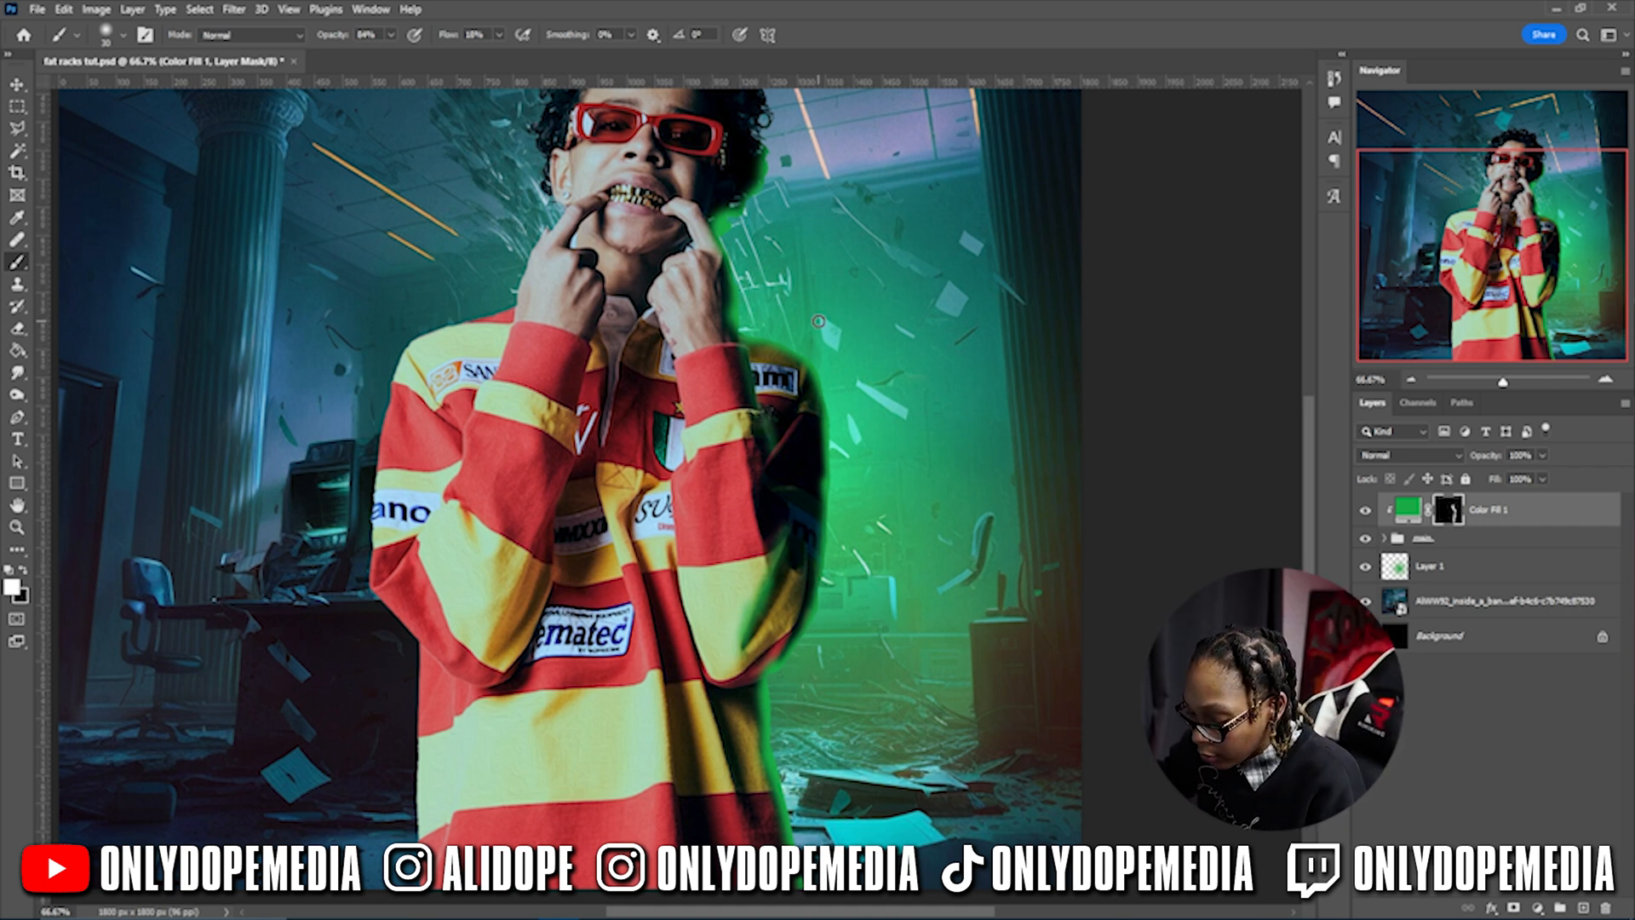
- Save, switch the painting colour to black, and raise brush flow to 54% at 200% zoom
key("ctrl+s")
key("x")
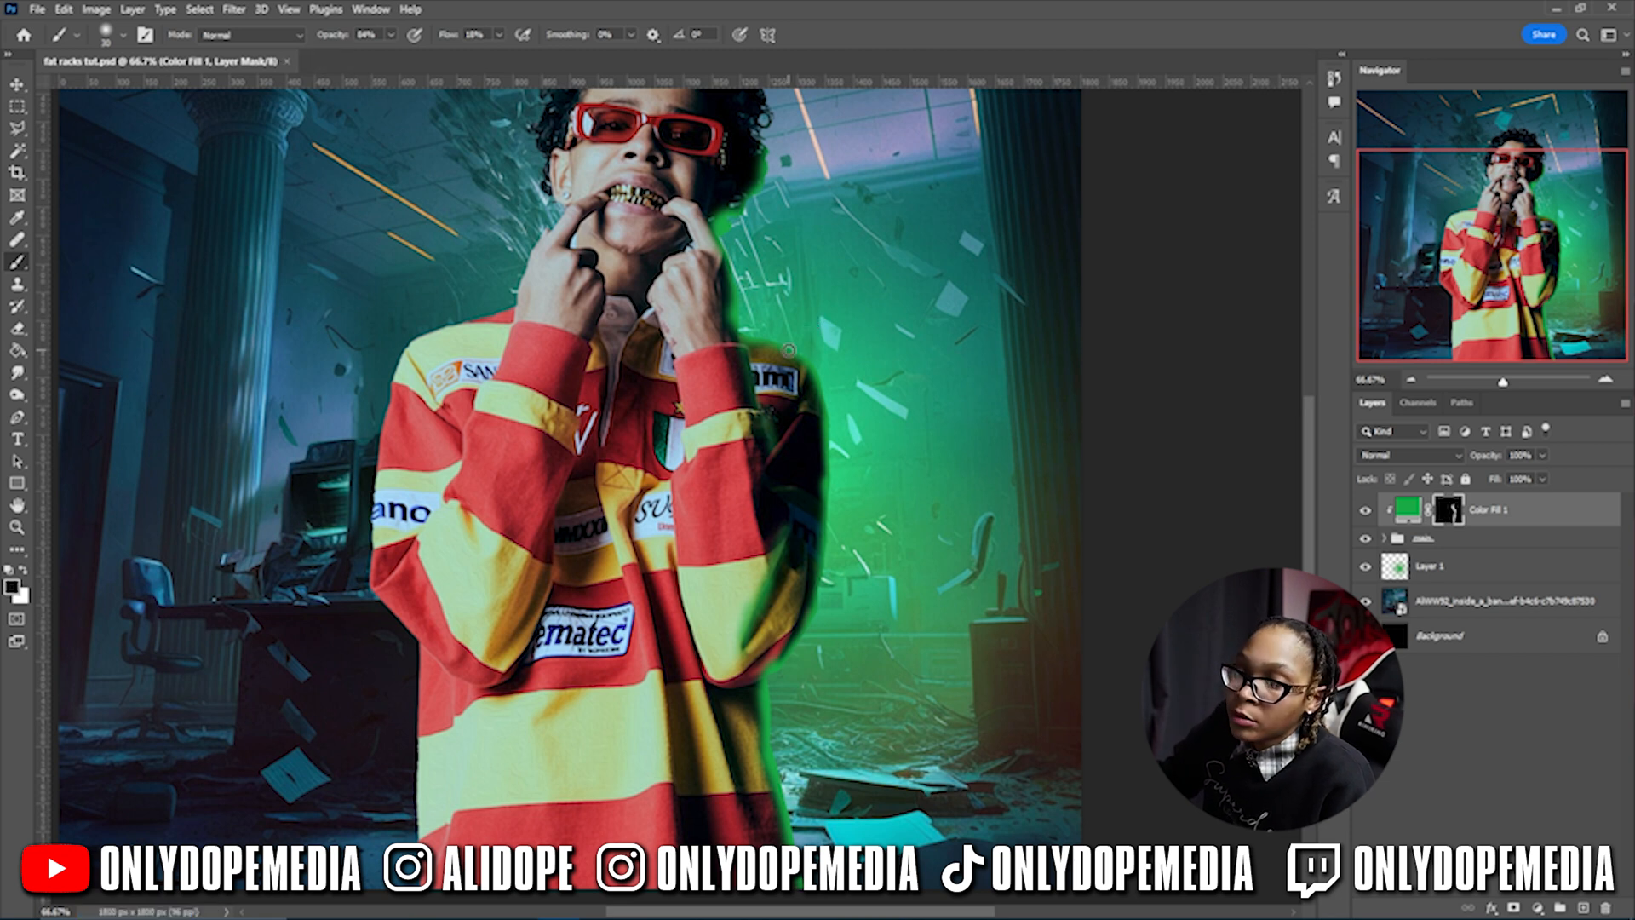
key("x")
key("x")
key("x")
key("x")
key("x")
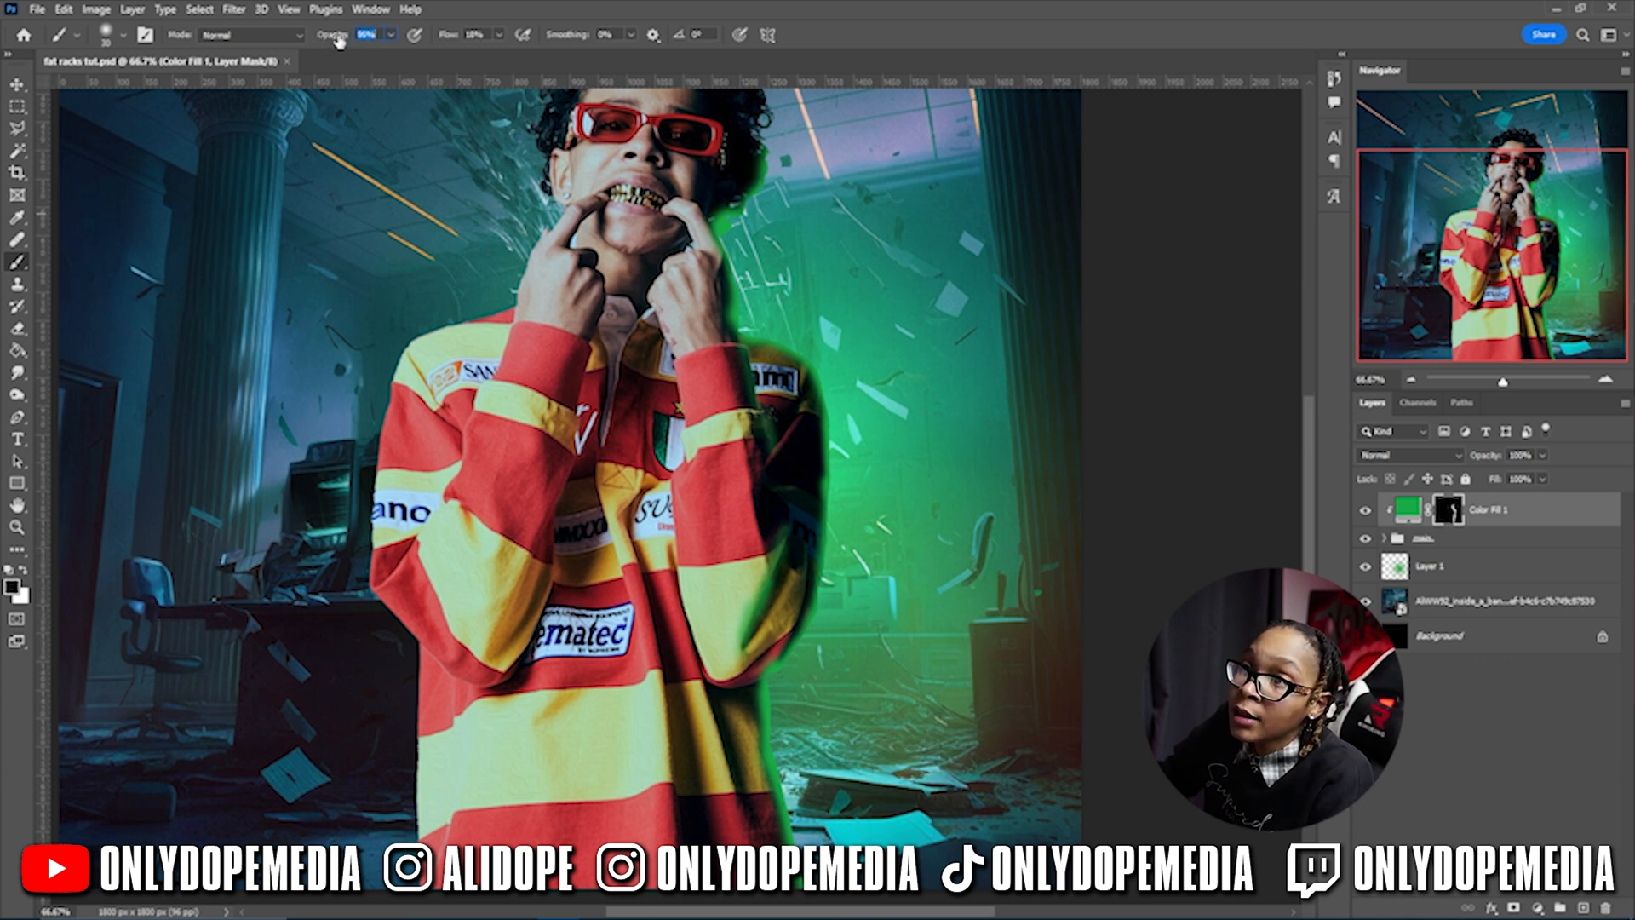
left_click_drag(451, 42, 482, 47)
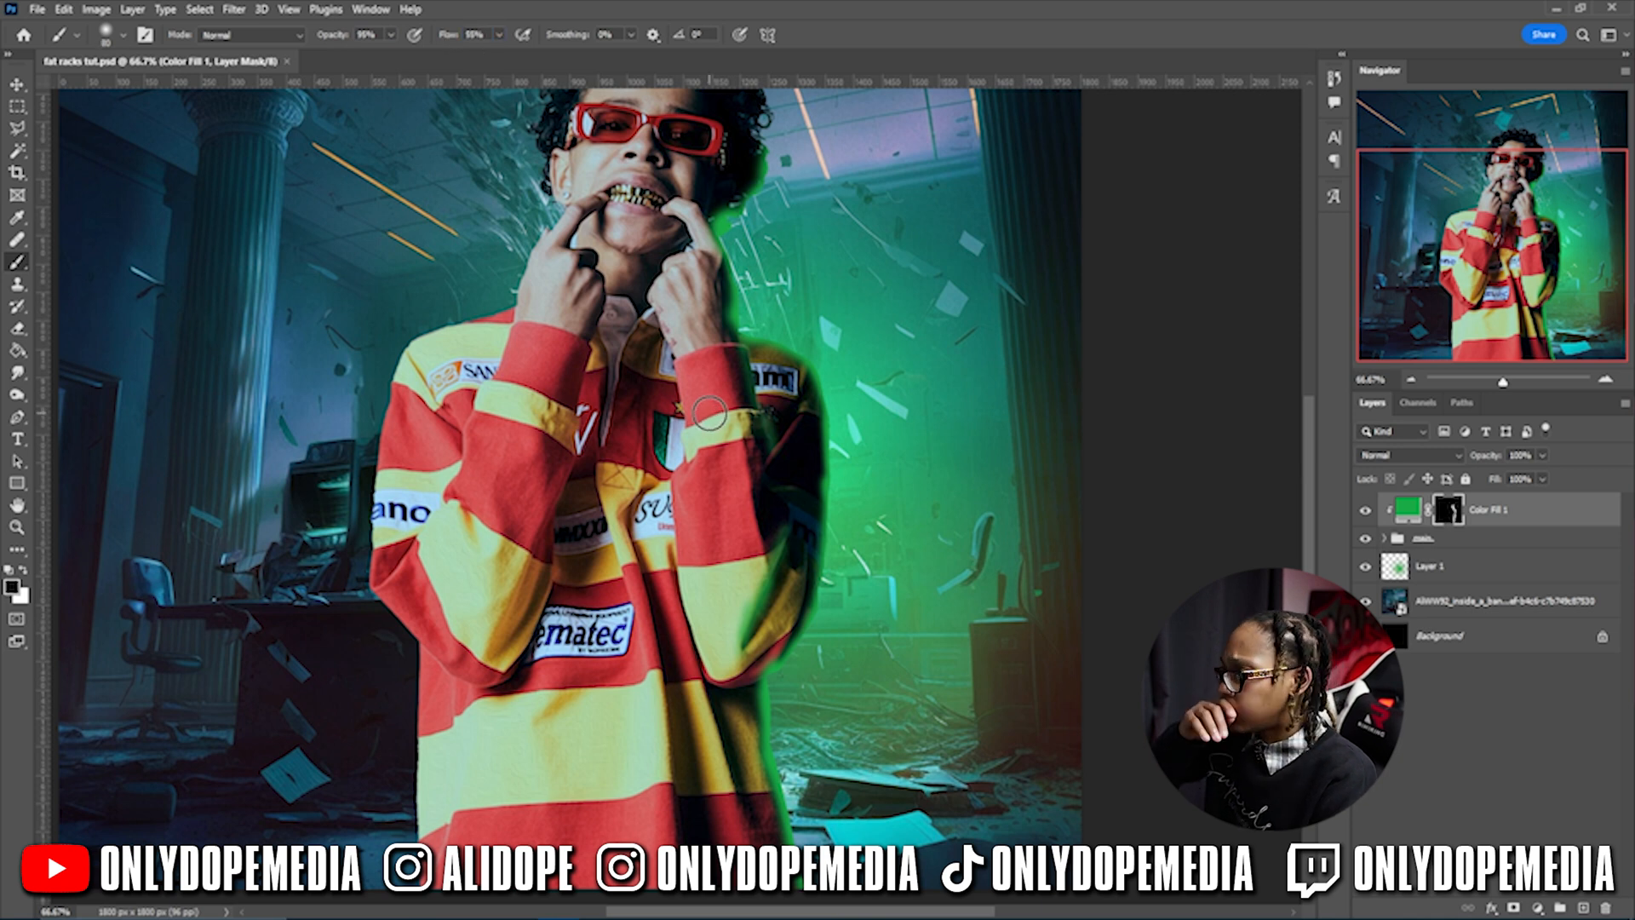
key("ctrl+plus")
key("ctrl+plus")
mouse_move(774, 228)
left_mouse_down()
mouse_move(768, 546)
mouse_move(947, 205)
left_mouse_up()
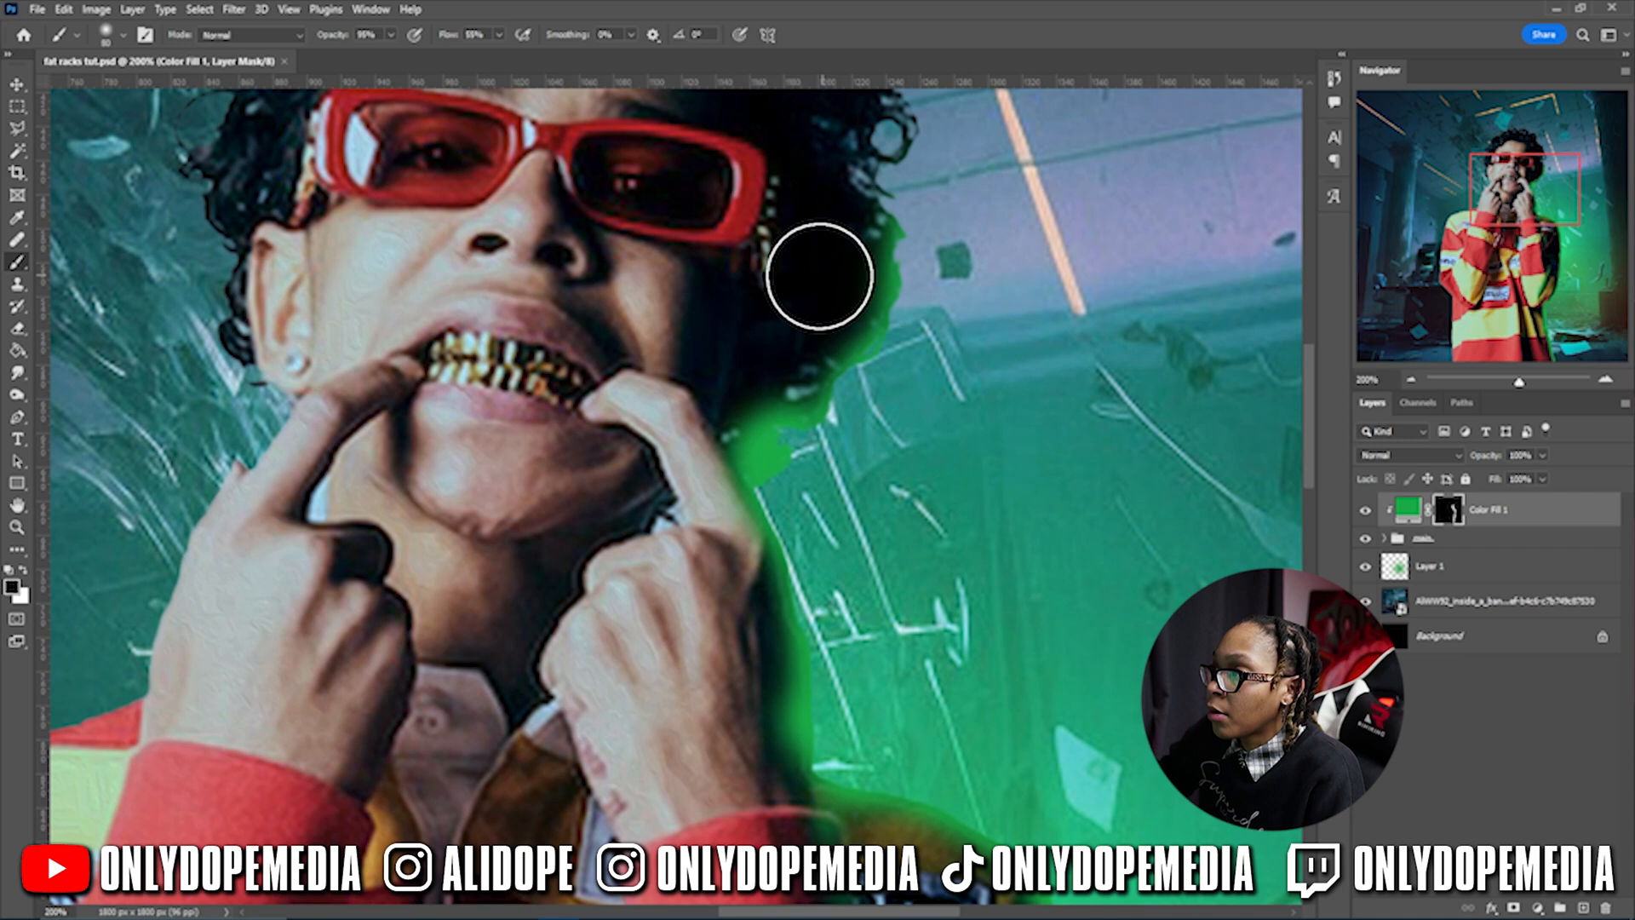
- Paint black with 45 then 35 px brushes to remove green from hair, neck, sleeve and jacket
key("bracketleft")
key("bracketleft")
key("bracketleft")
key("bracketleft")
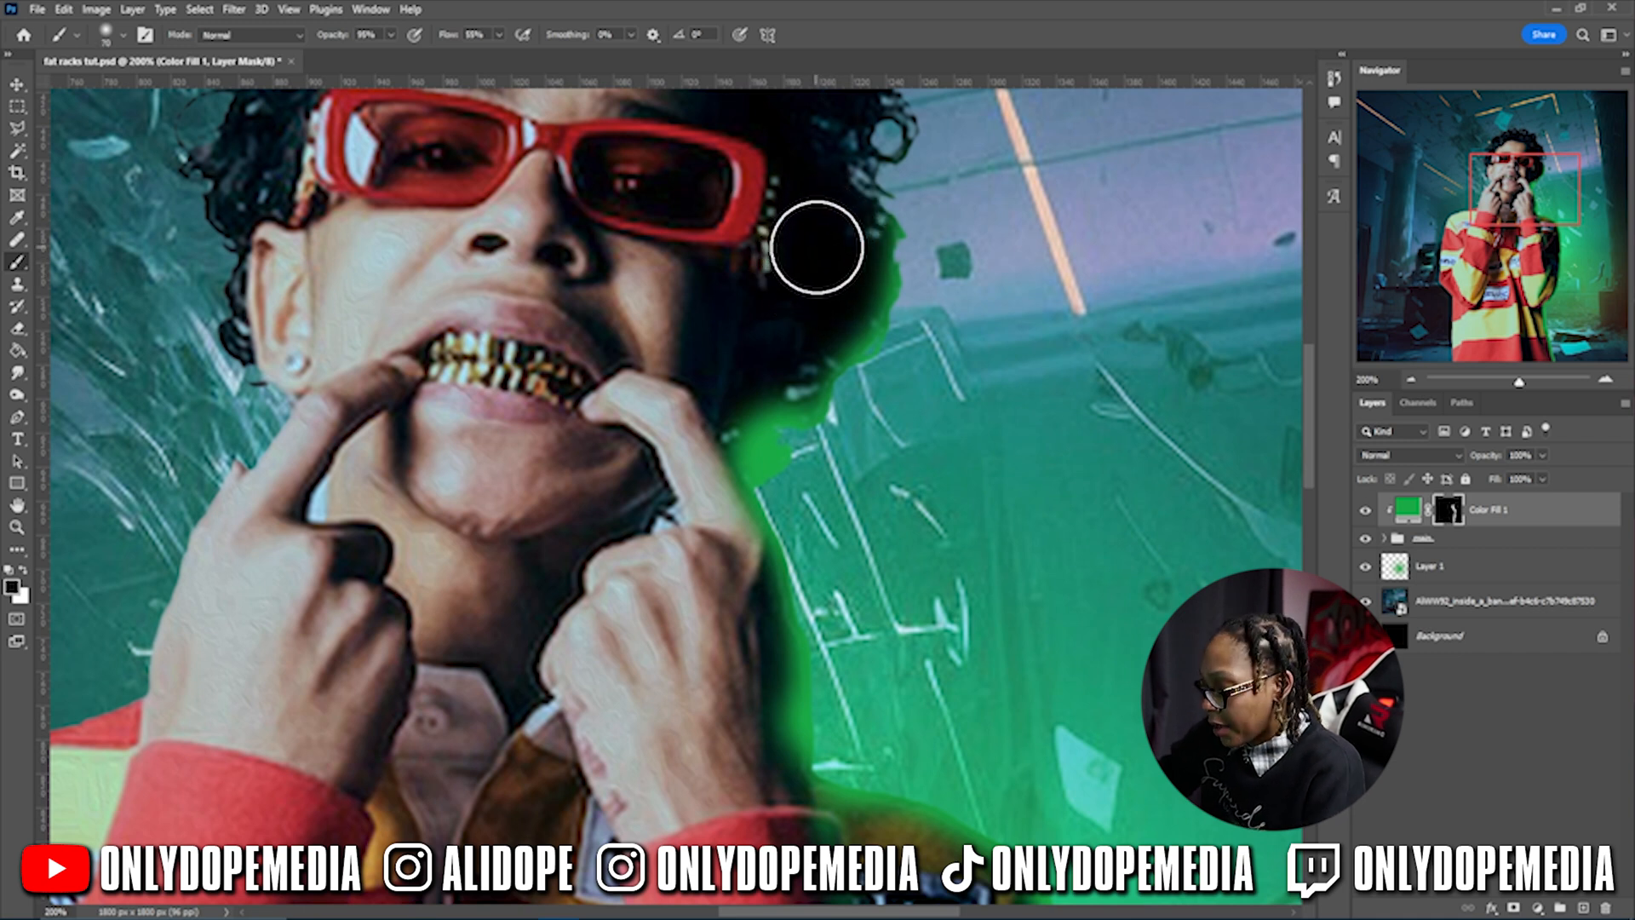
left_click_drag(846, 241, 853, 232)
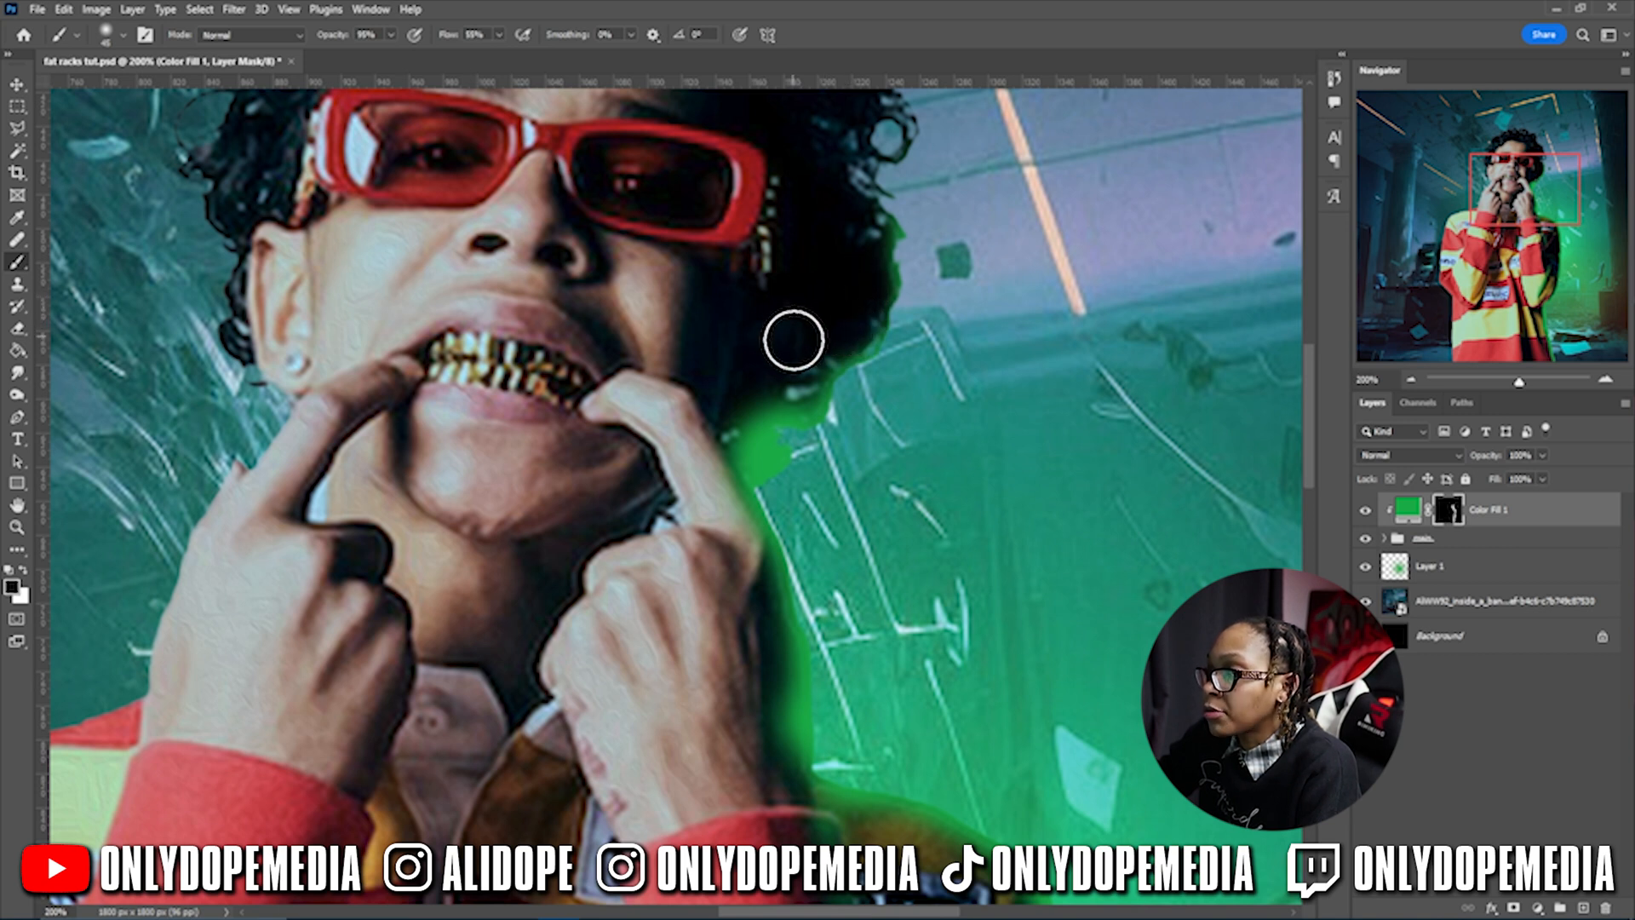
mouse_move(786, 371)
left_mouse_down()
mouse_move(745, 400)
mouse_move(738, 452)
mouse_move(708, 490)
mouse_move(739, 605)
mouse_move(768, 641)
mouse_move(756, 438)
left_mouse_up()
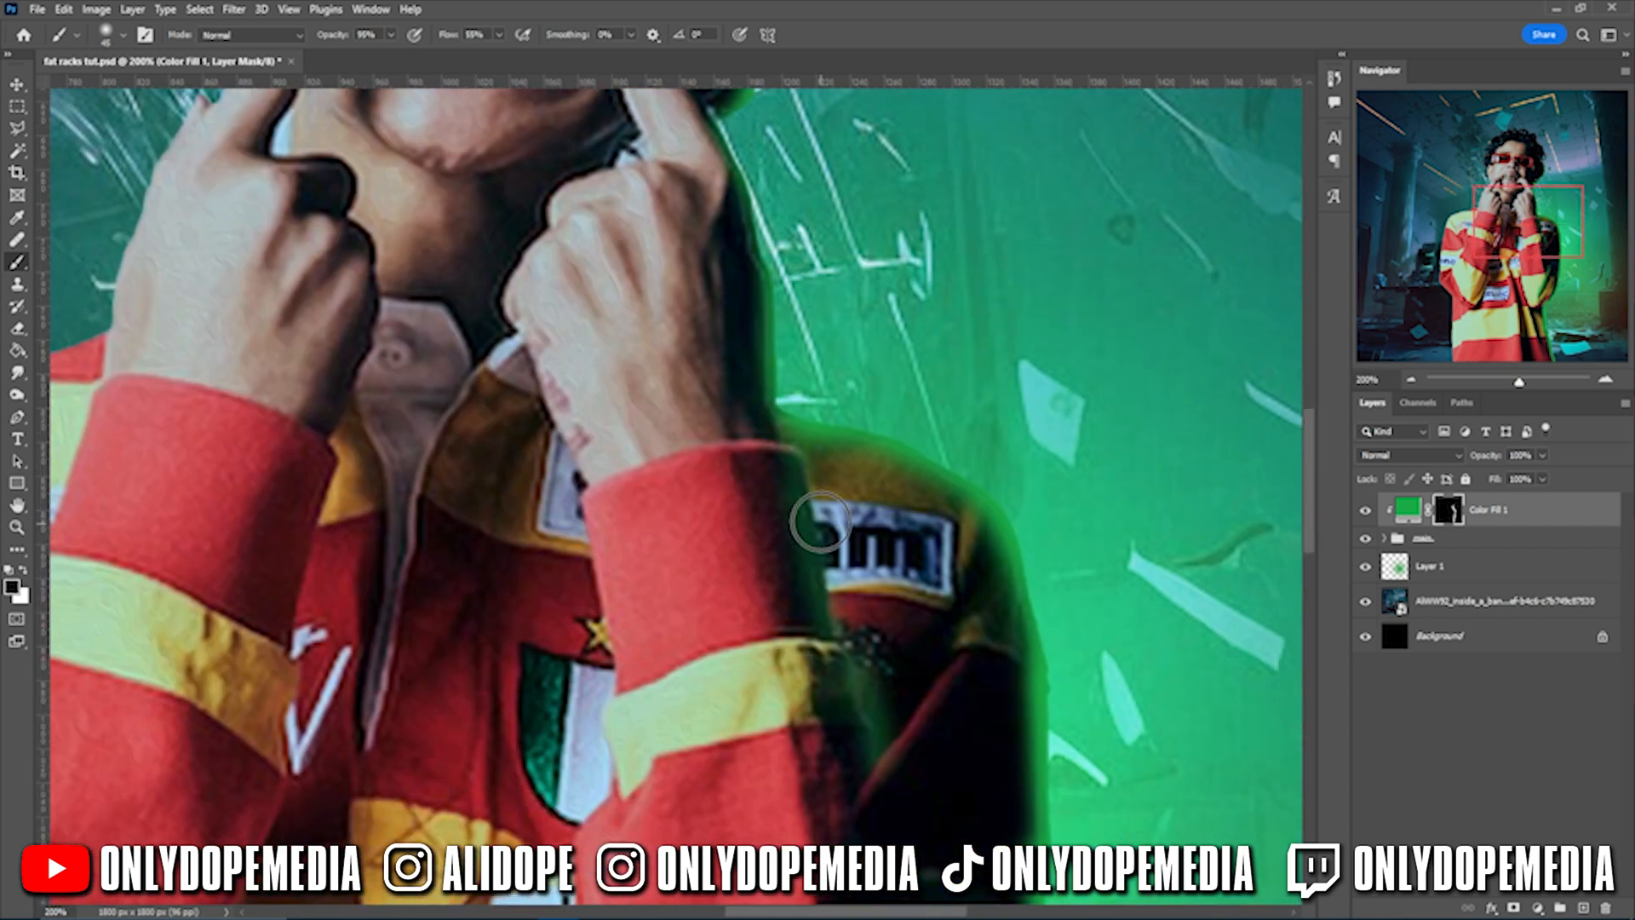
key("bracketleft")
key("bracketleft")
mouse_move(853, 464)
left_mouse_down()
mouse_move(991, 747)
mouse_move(926, 229)
left_mouse_up()
mouse_move(761, 785)
left_mouse_down()
mouse_move(831, 490)
mouse_move(790, 640)
left_mouse_up()
mouse_move(940, 163)
left_mouse_down()
mouse_move(953, 321)
mouse_move(931, 606)
left_mouse_up()
mouse_move(894, 750)
left_mouse_down()
mouse_move(950, 223)
mouse_move(931, 471)
left_mouse_up()
mouse_move(920, 573)
left_mouse_down()
mouse_move(923, 654)
mouse_move(865, 282)
mouse_move(890, 534)
left_mouse_up()
mouse_move(891, 534)
left_mouse_down()
mouse_move(902, 412)
mouse_move(903, 508)
left_mouse_up()
mouse_move(937, 417)
left_mouse_down()
mouse_move(883, 504)
mouse_move(916, 511)
left_mouse_up()
left_click_drag(916, 512, 986, 358)
- Switch to a large white brush at 44% flow, zoom out to 33.3% and save
key("ctrl+minus")
key("ctrl+minus")
key("ctrl+minus")
key("x")
key("bracketright")
key("bracketright")
key("bracketright")
key("bracketright")
key("bracketright")
key("bracketright")
key("bracketright")
key("bracketright")
key("shift+4")
key("shift+4")
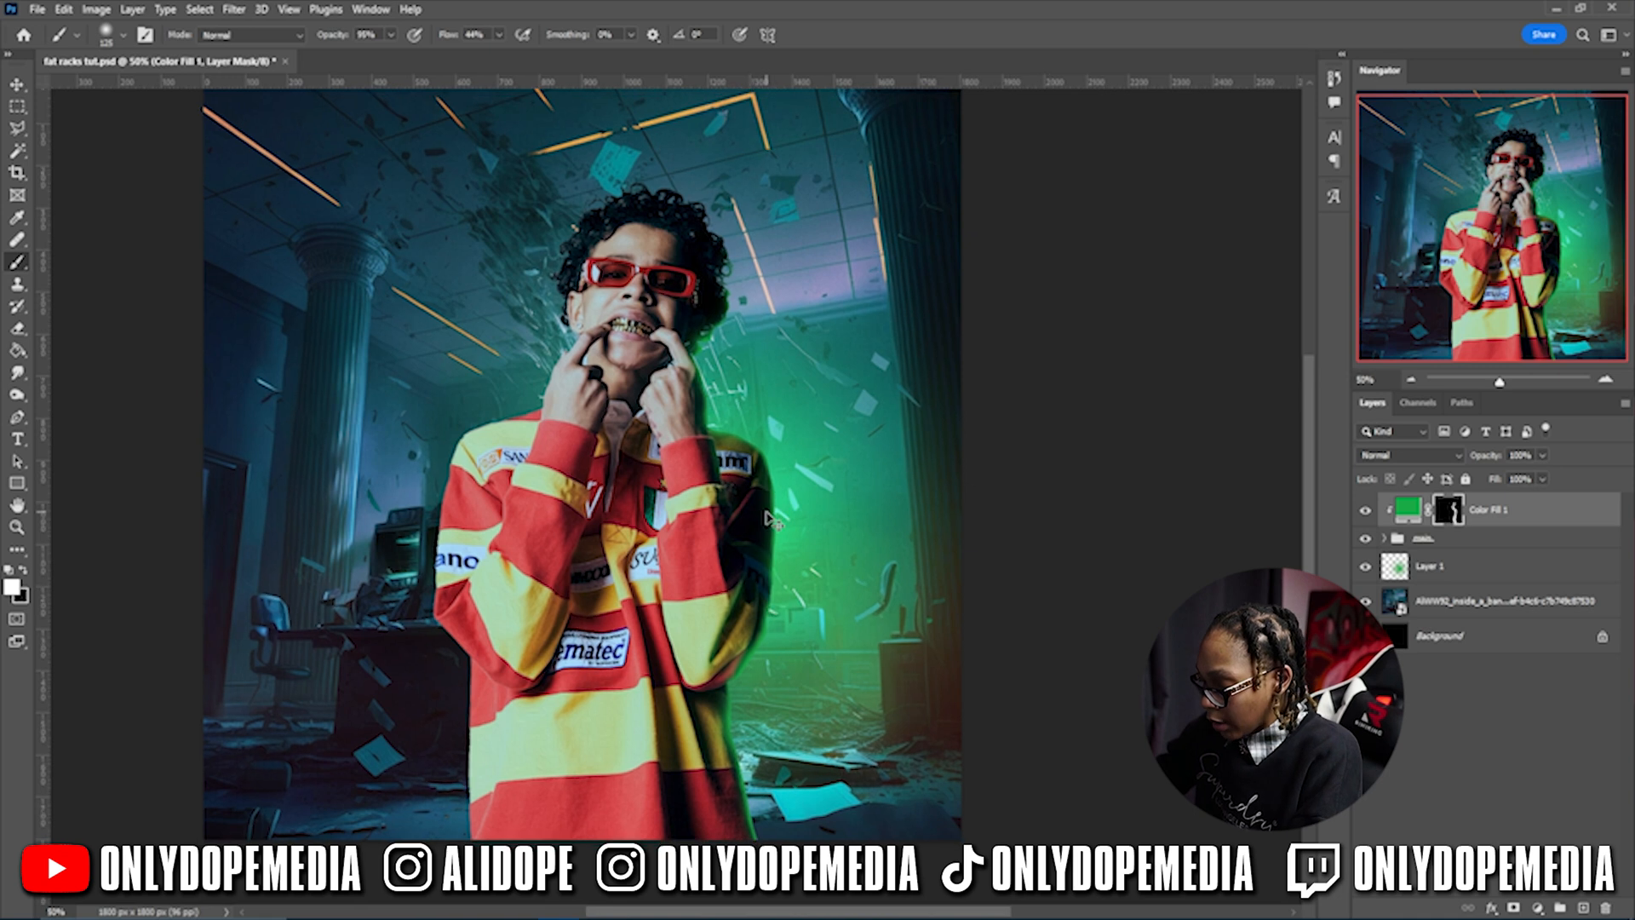
key("ctrl+minus")
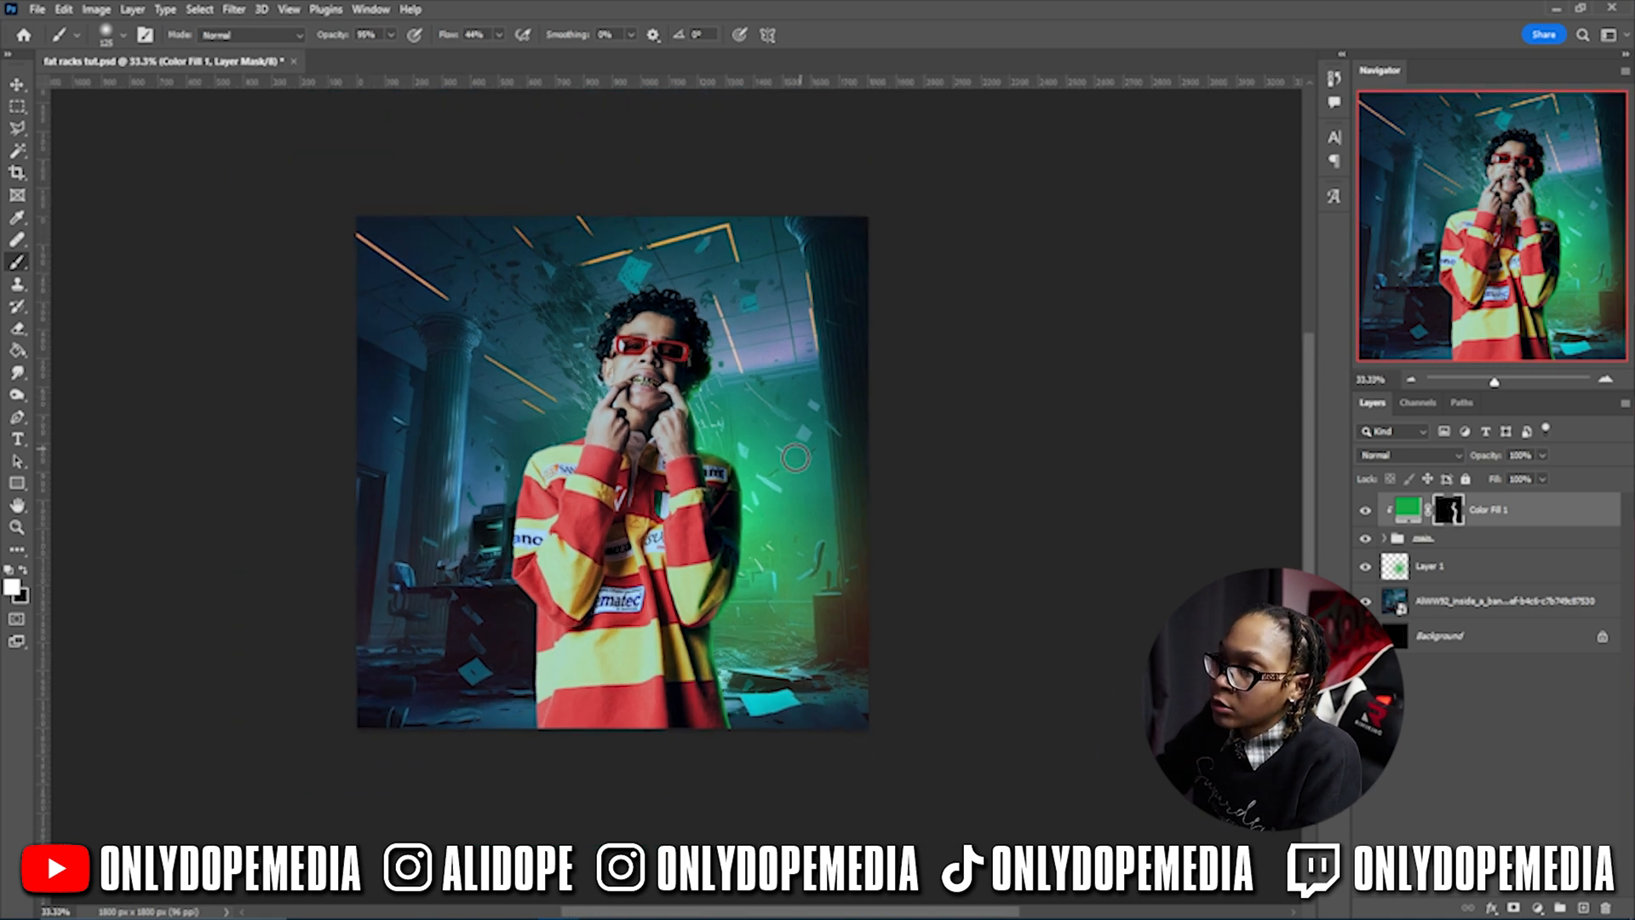
key("ctrl+s")
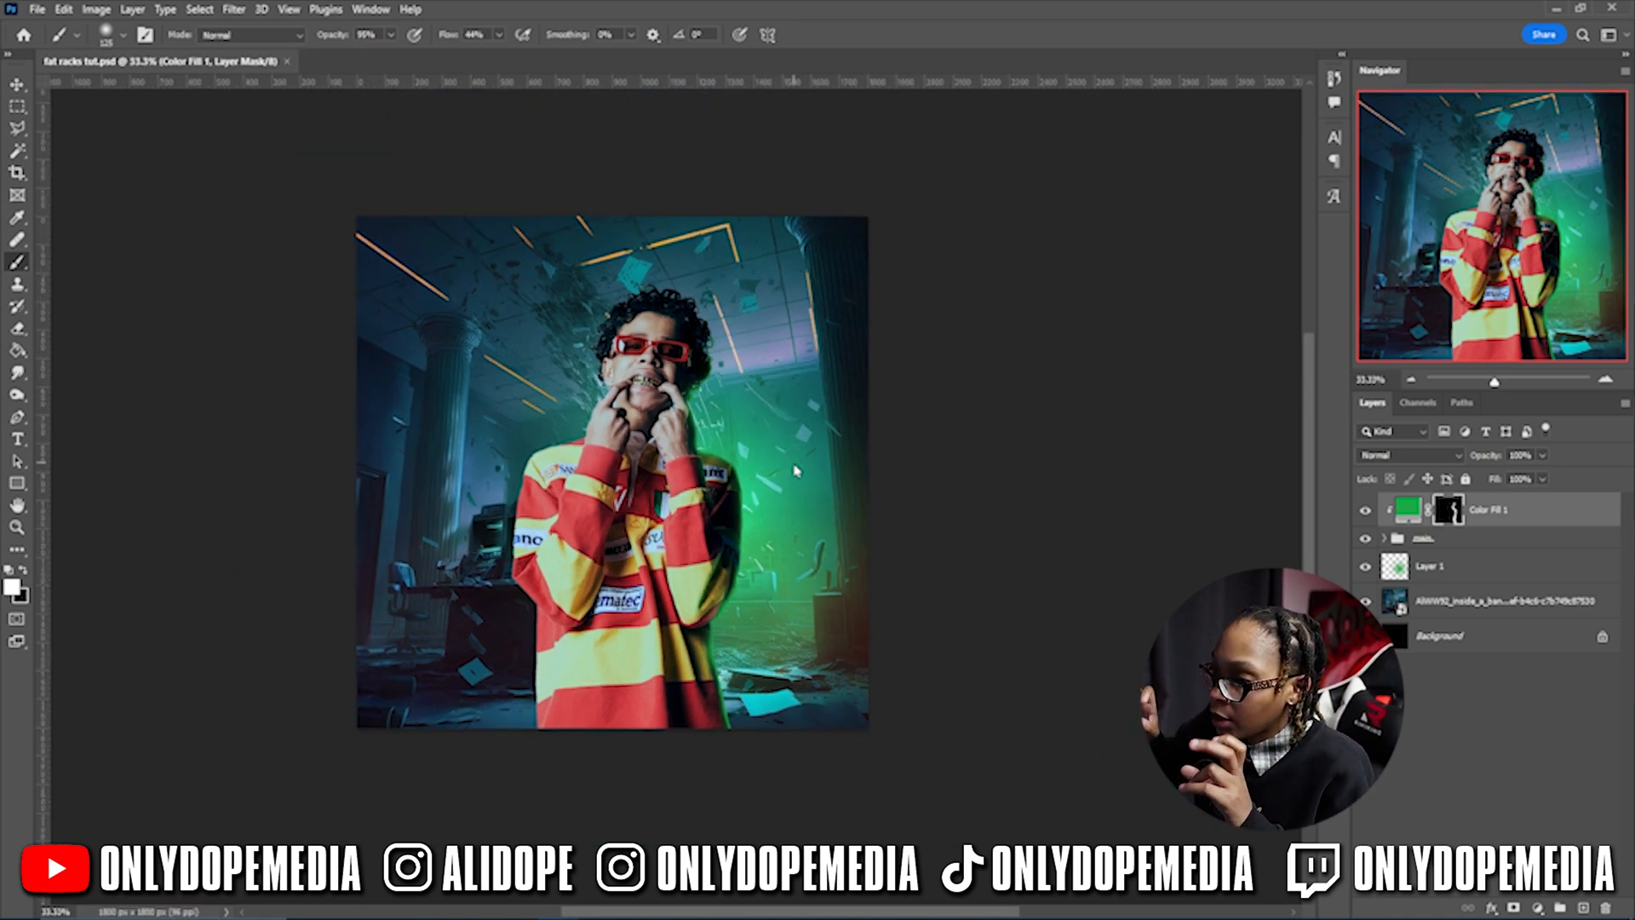
scroll(794, 462, "up", 1)
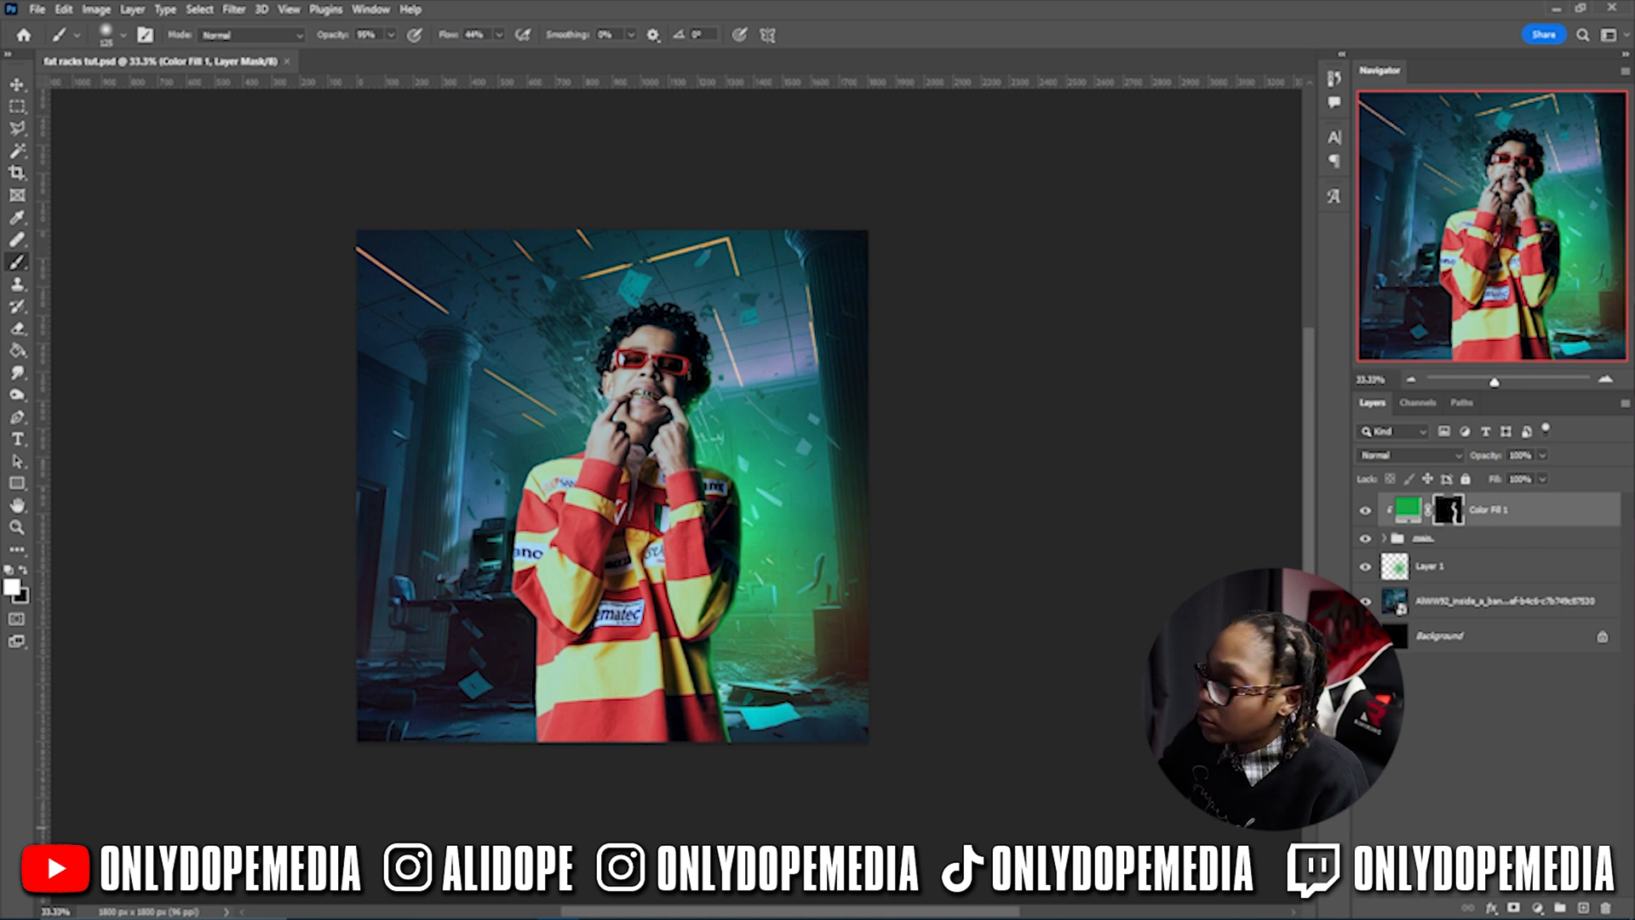
- Add an Exposure layer clipped to Color Fill 1, set to Exposure +1.72 and Gamma 1.37
left_click(1538, 908)
left_click(1533, 705)
right_click(1282, 518)
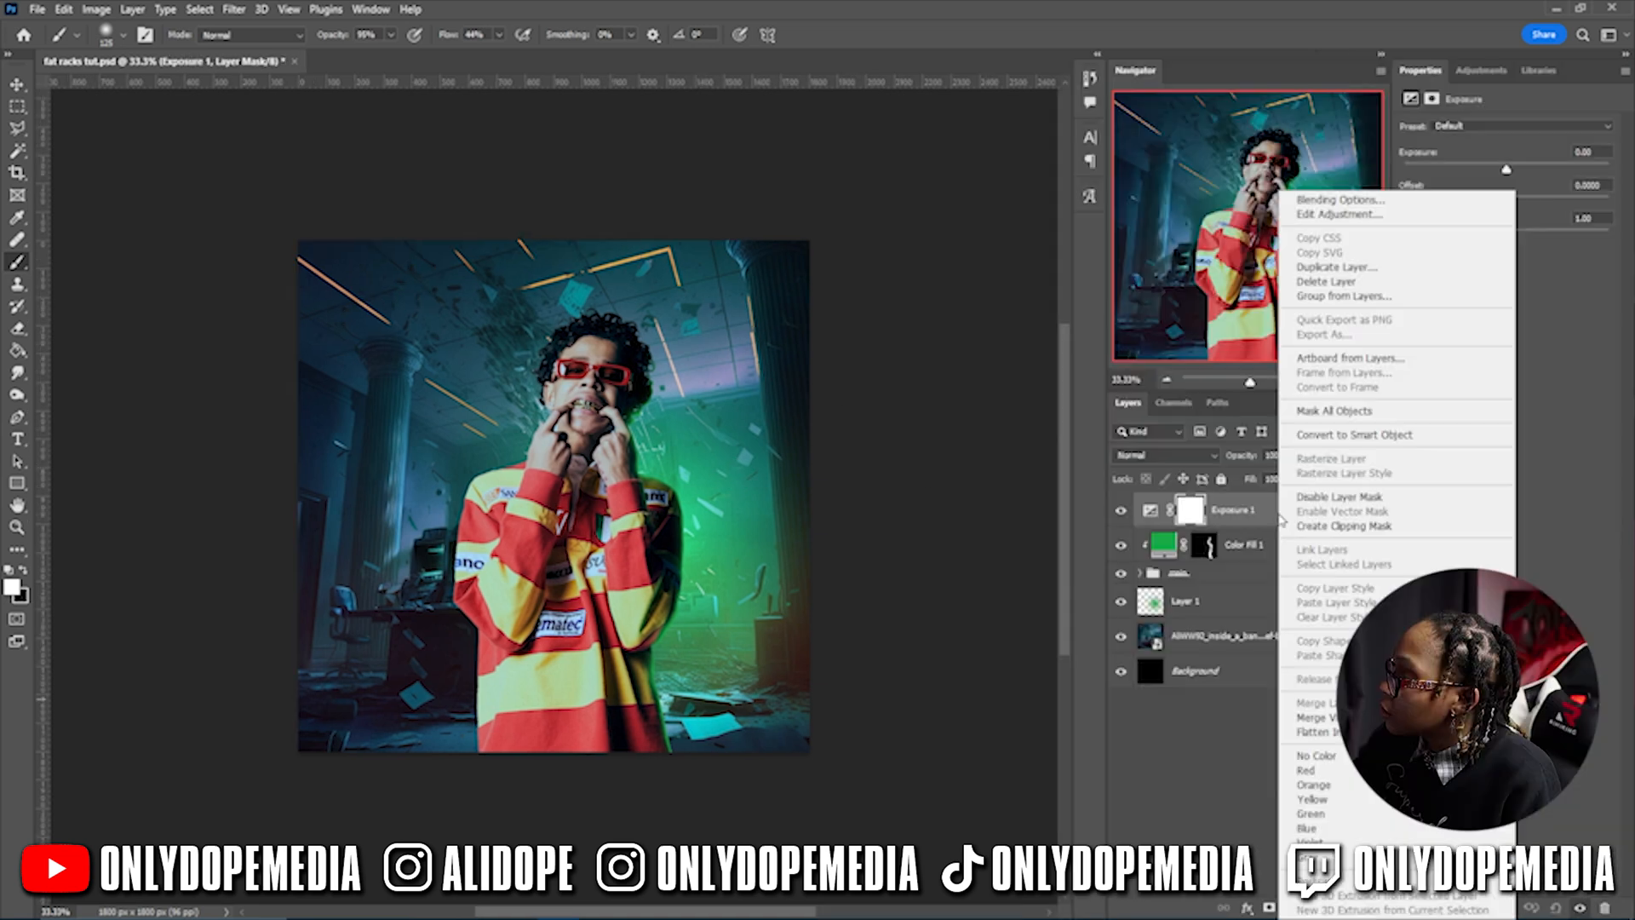
left_click(1344, 526)
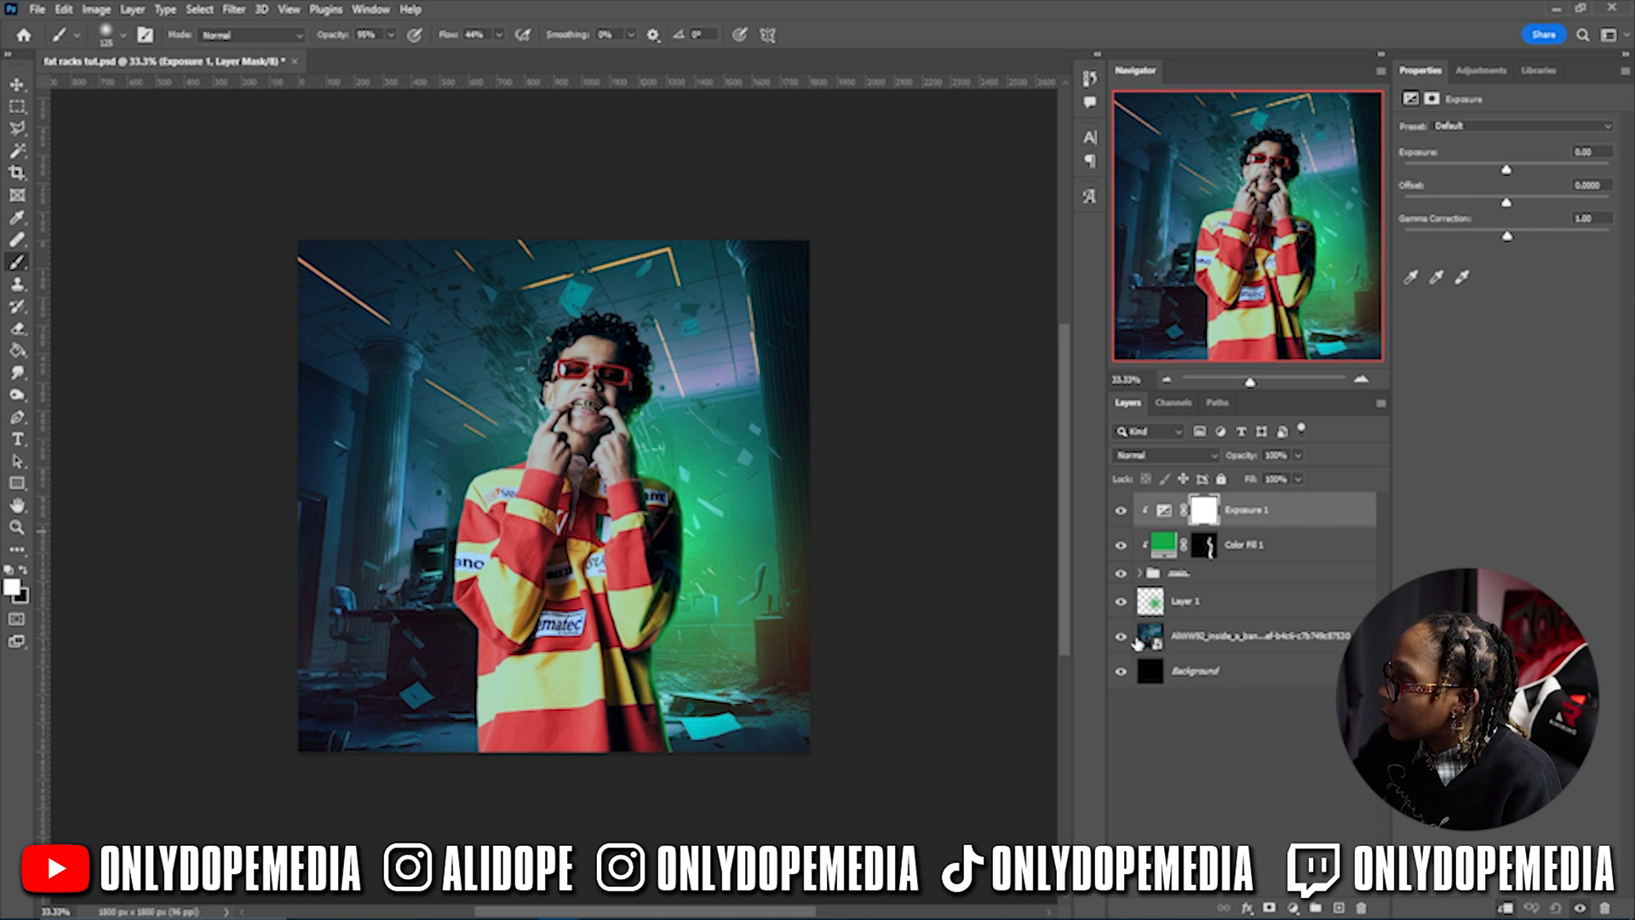
left_click_drag(1502, 175, 1486, 236)
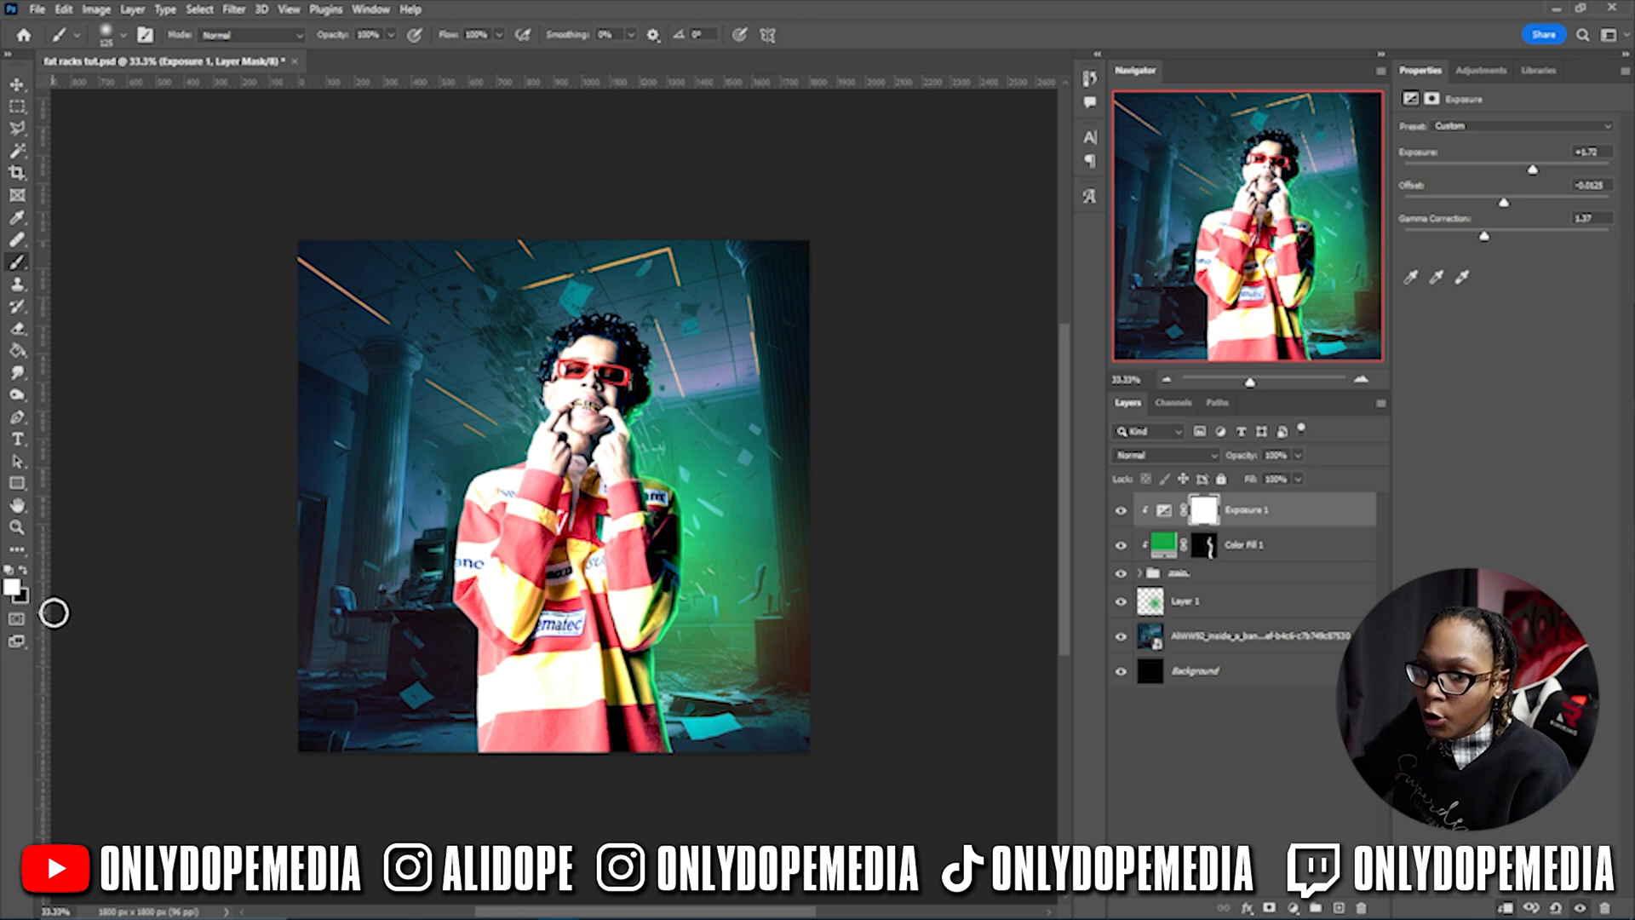
- Mask the exposure off the shirt's left side with a 300 px black brush
key("x")
key("bracketright")
key("bracketright")
key("bracketright")
key("bracketright")
key("bracketright")
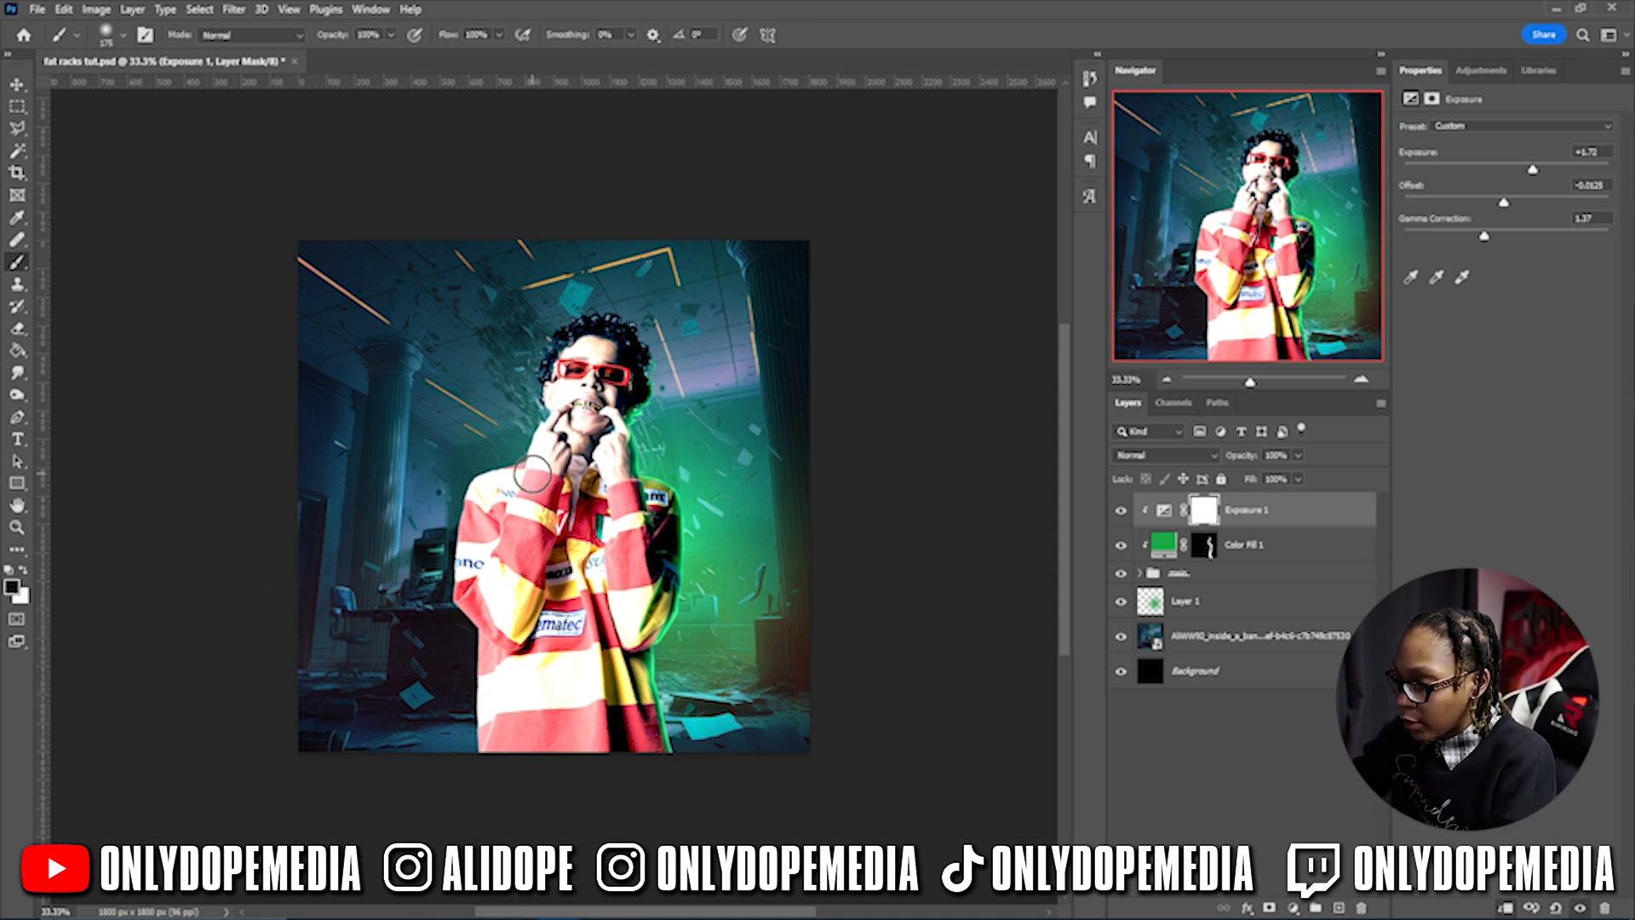
mouse_move(475, 460)
left_mouse_down()
mouse_move(431, 601)
mouse_move(475, 539)
mouse_move(465, 444)
mouse_move(514, 822)
mouse_move(542, 687)
mouse_move(535, 625)
mouse_move(617, 776)
mouse_move(598, 788)
mouse_move(591, 627)
mouse_move(600, 581)
mouse_move(607, 623)
mouse_move(615, 573)
mouse_move(576, 510)
left_mouse_up()
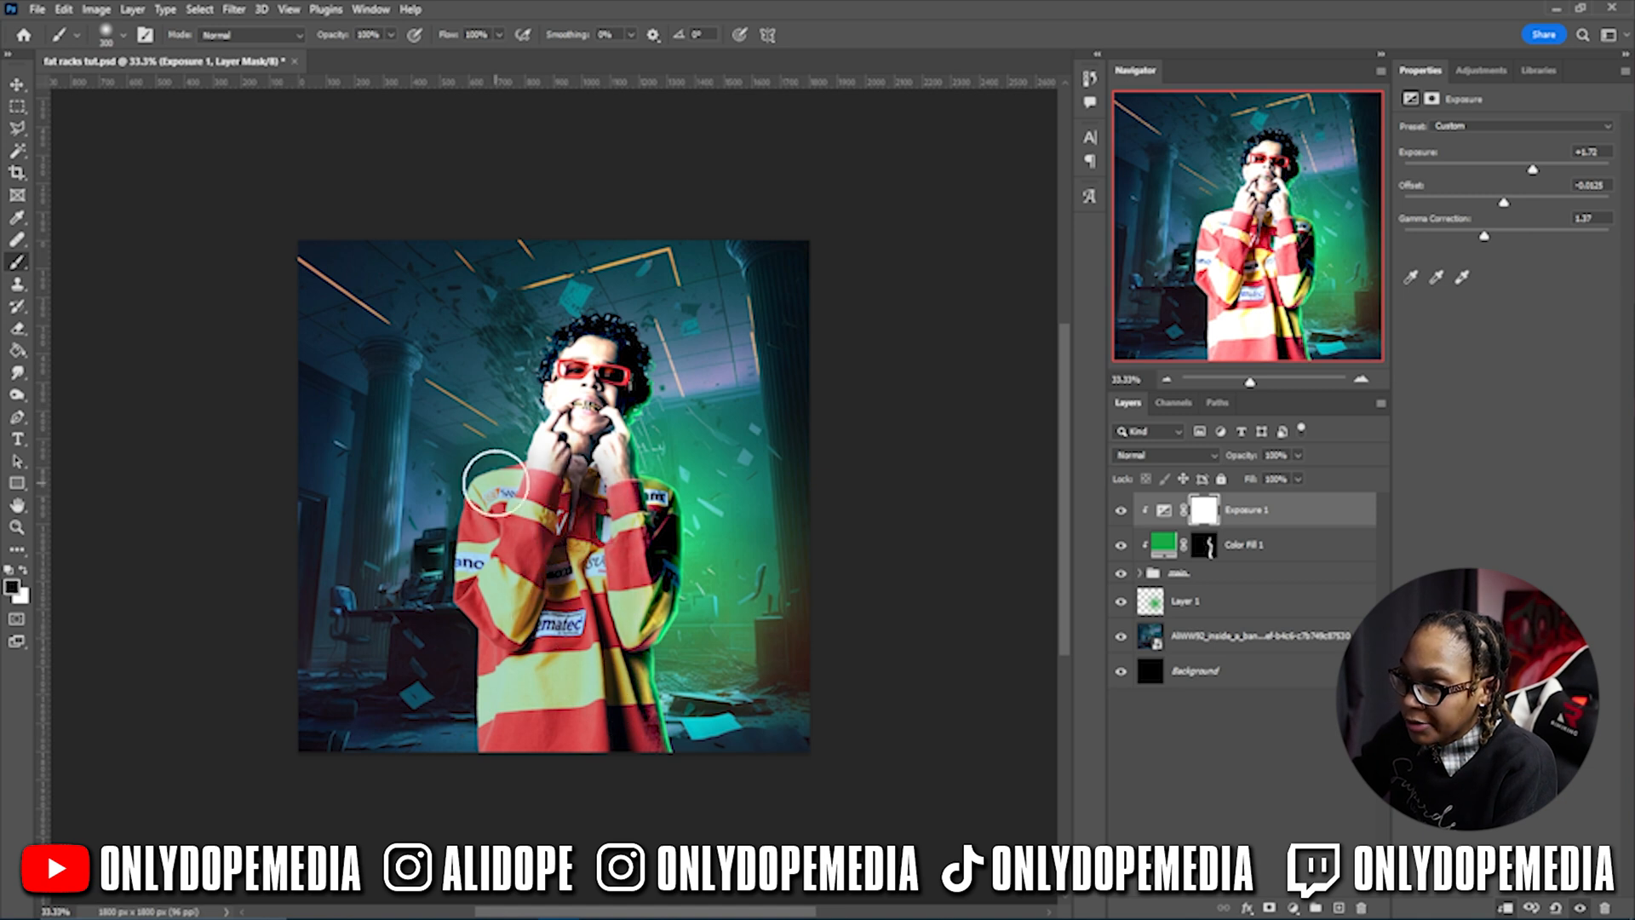
key("v")
left_click(1294, 908)
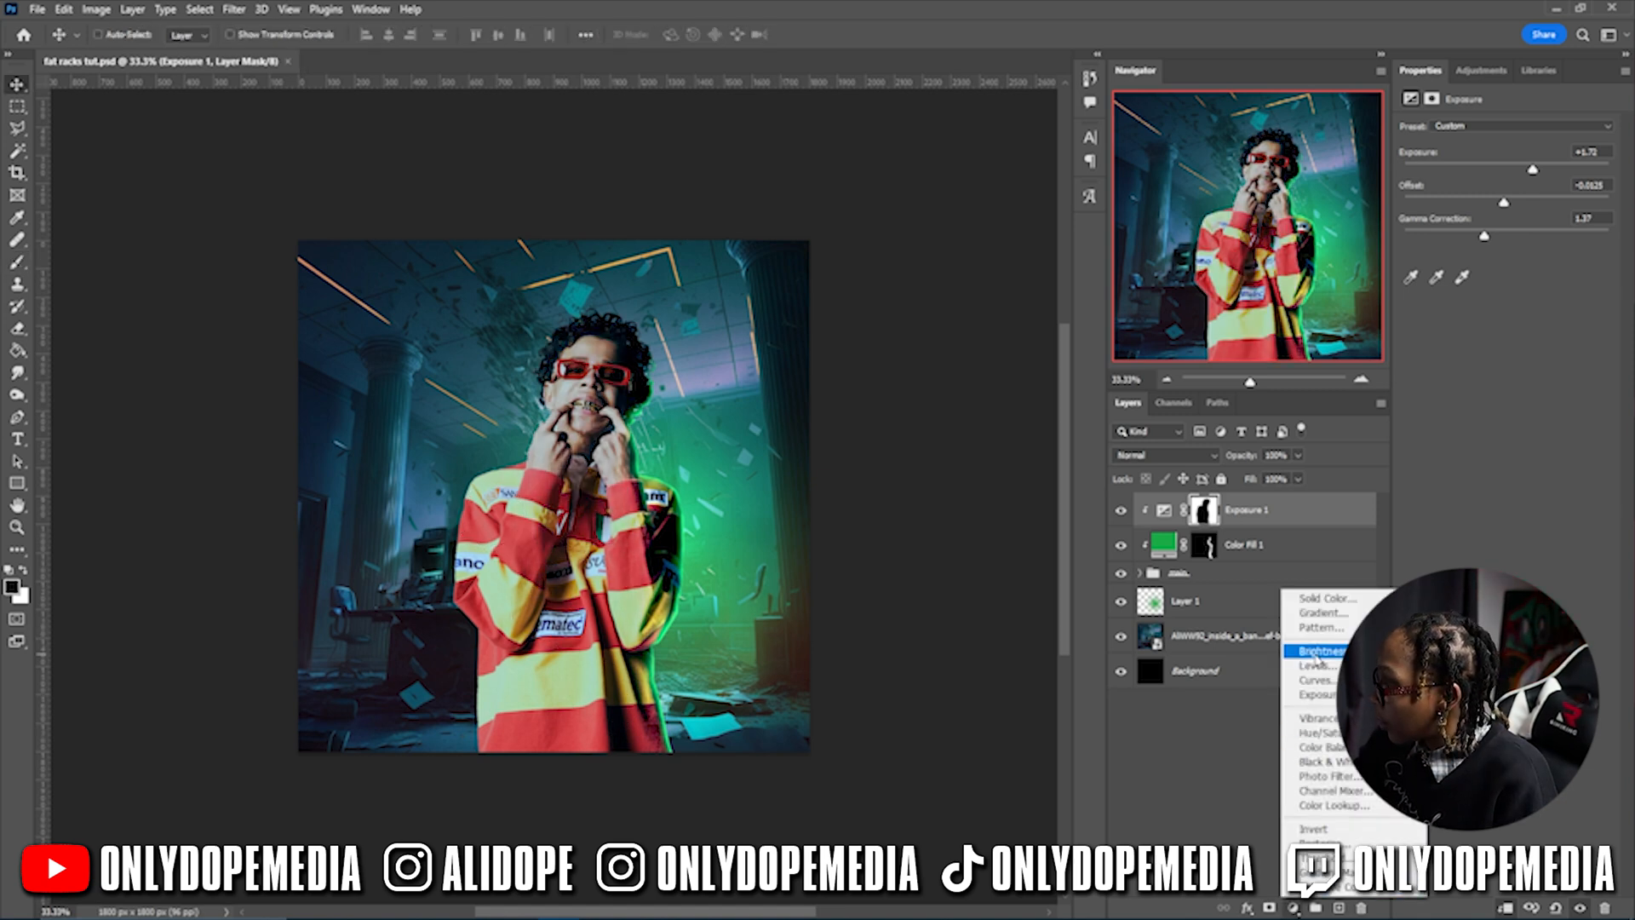
- Add a clipped Brightness/Contrast layer and test its Brightness slider, ending at +150
left_click(1319, 651)
right_click(1309, 518)
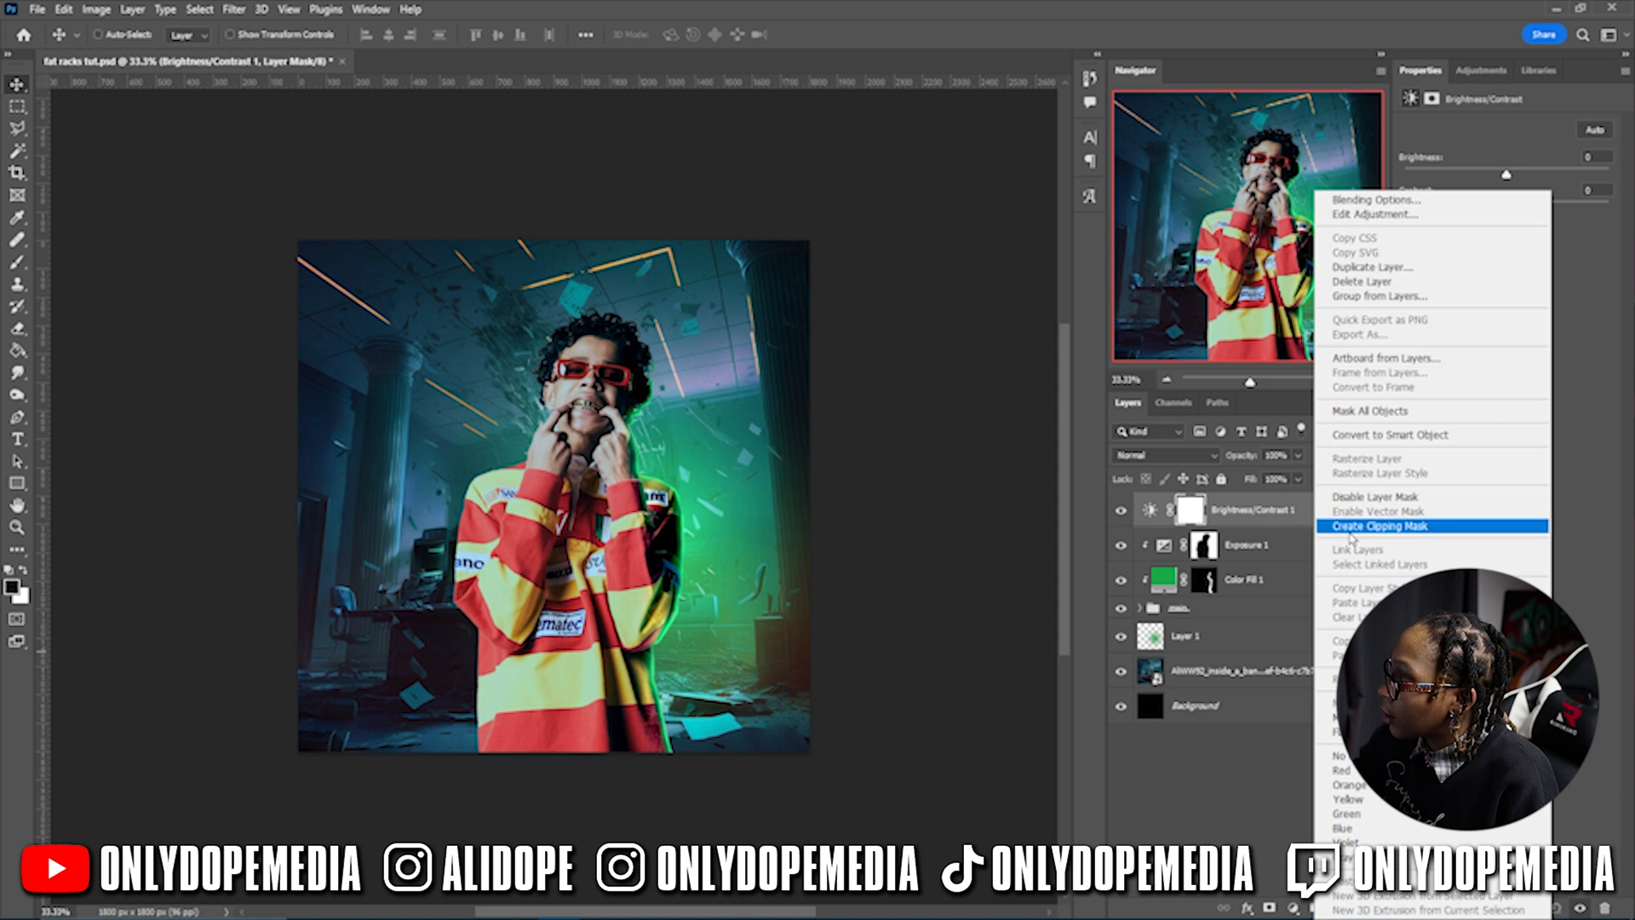
left_click(1333, 526)
left_click_drag(1507, 176, 1382, 189)
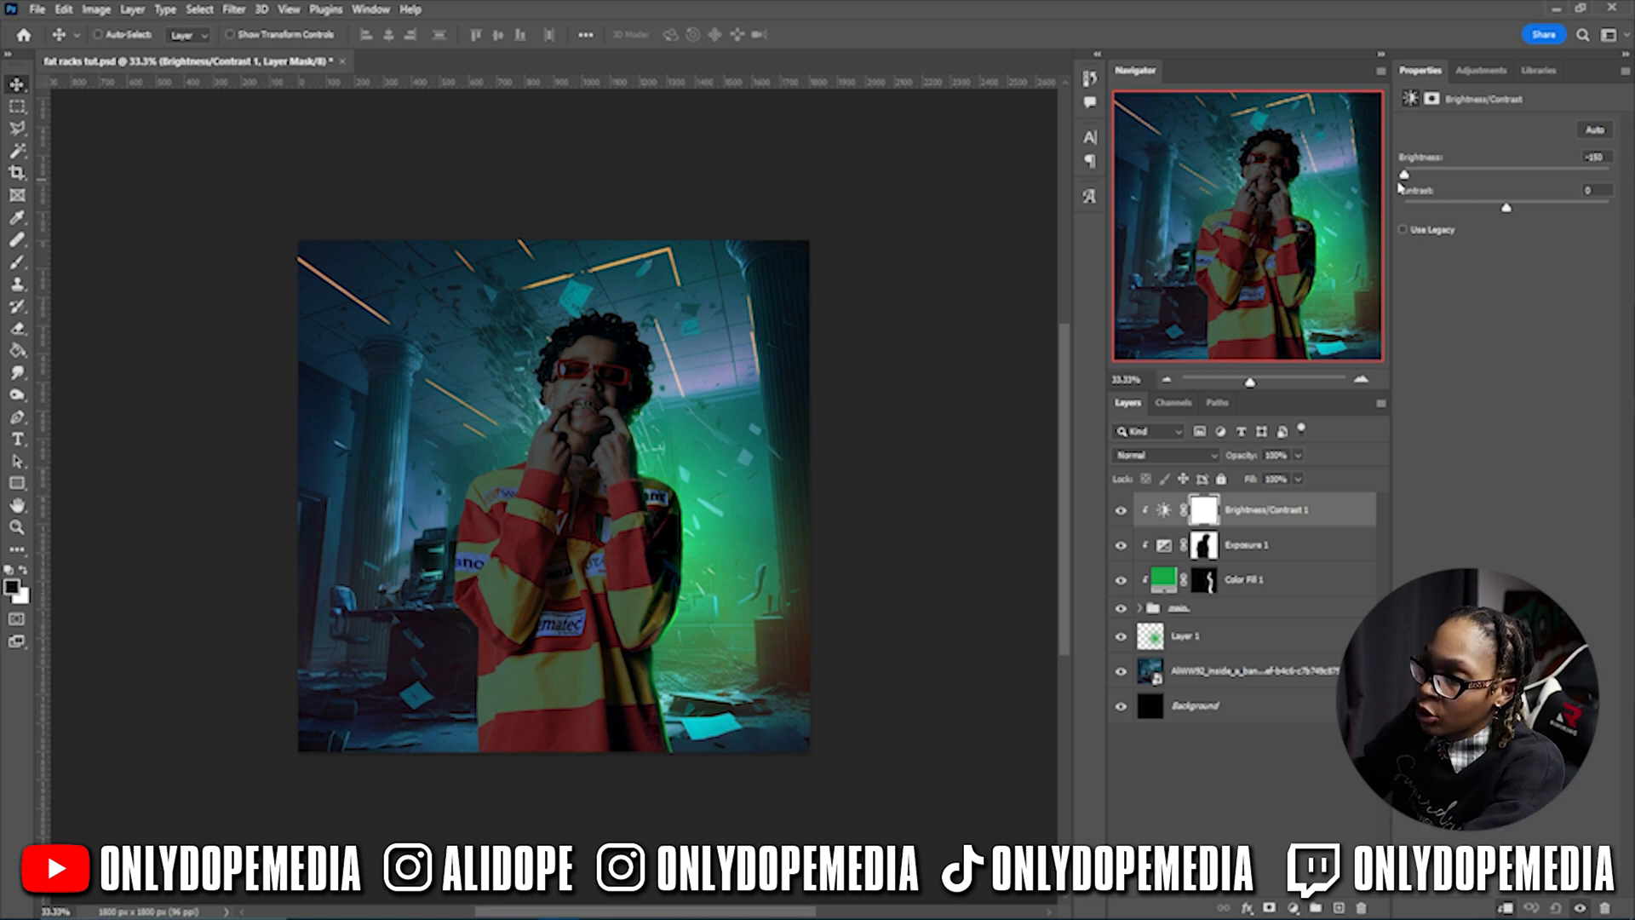
mouse_move(1402, 187)
left_mouse_down()
mouse_move(1608, 181)
mouse_move(1388, 200)
left_mouse_up()
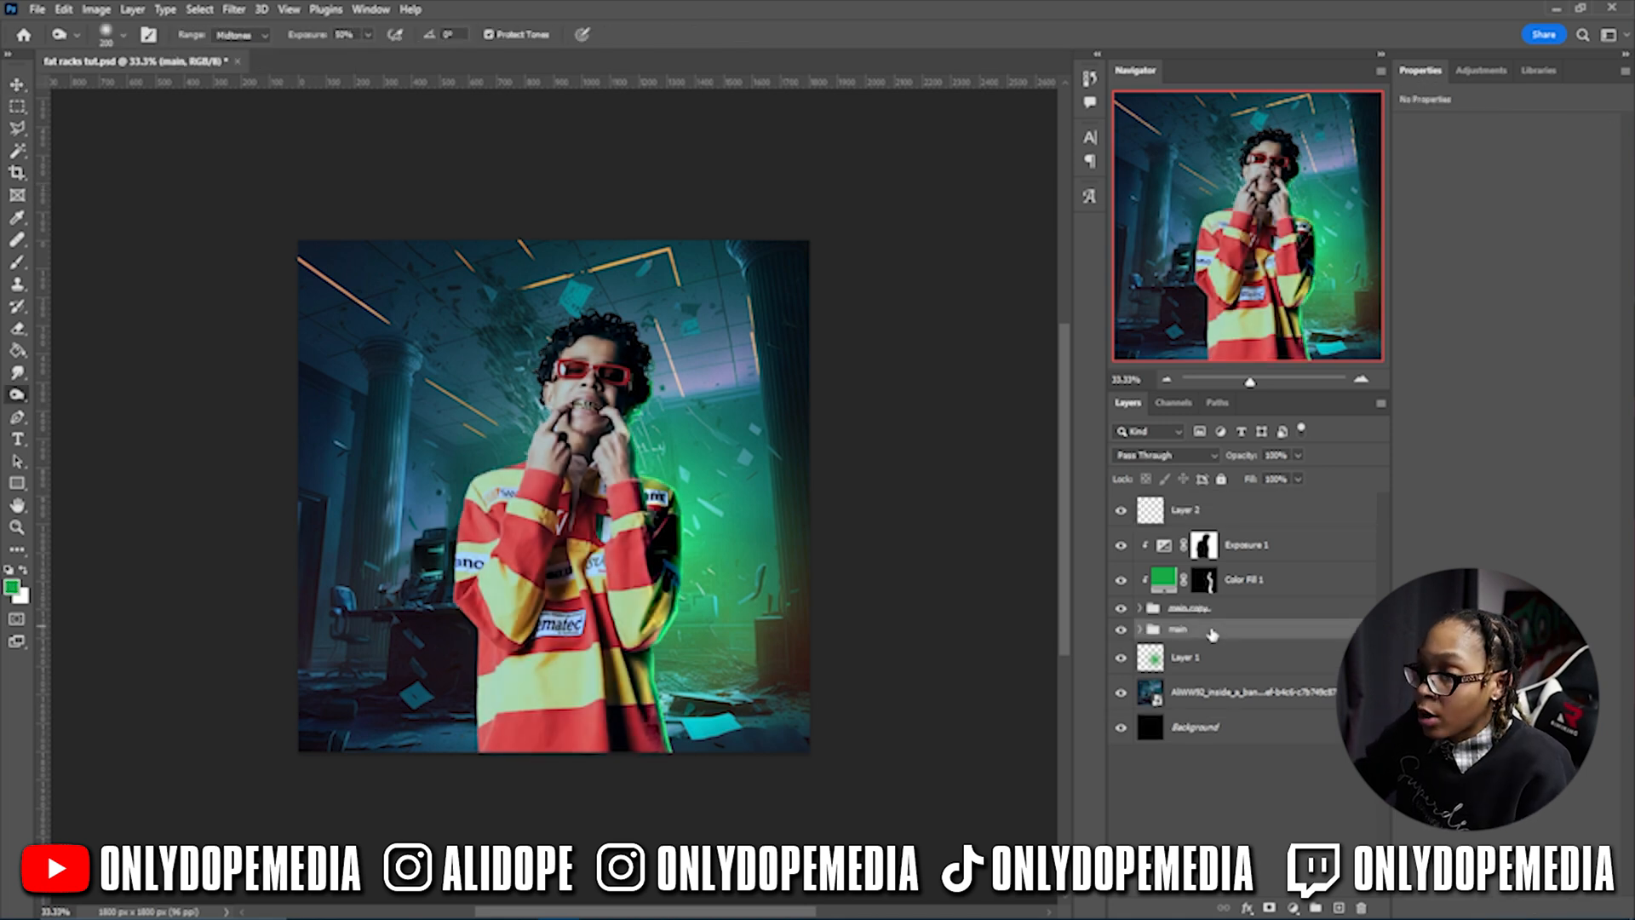
- Convert the main group to a smart object and move it up under Layer 2
right_click(1212, 635)
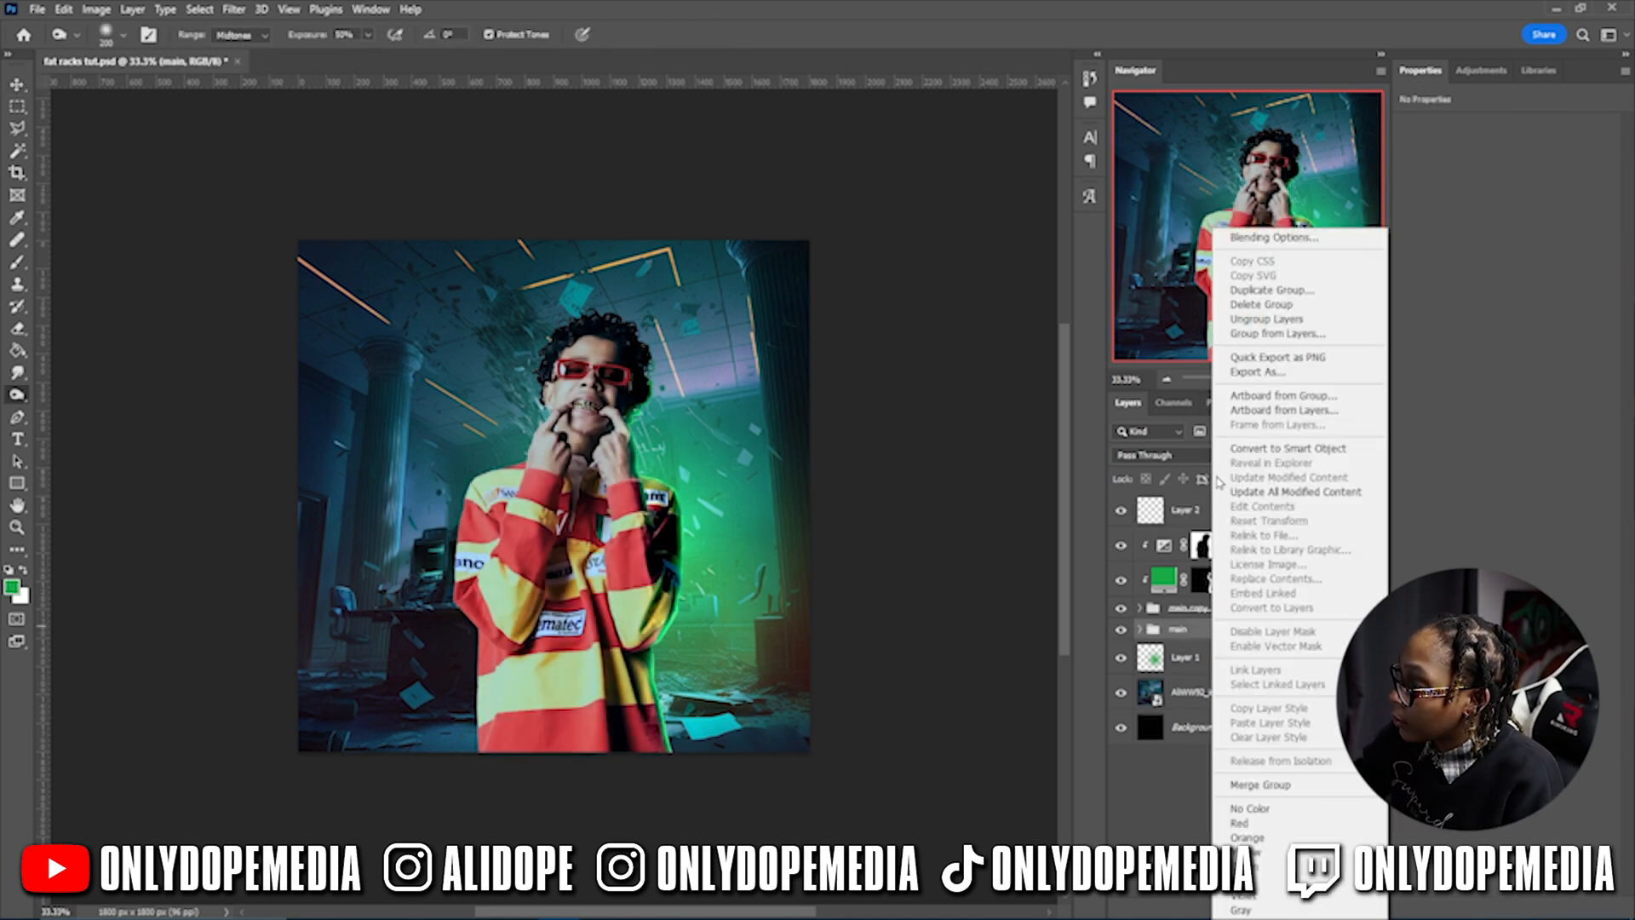
left_click(1231, 448)
left_click_drag(1221, 639, 1220, 534)
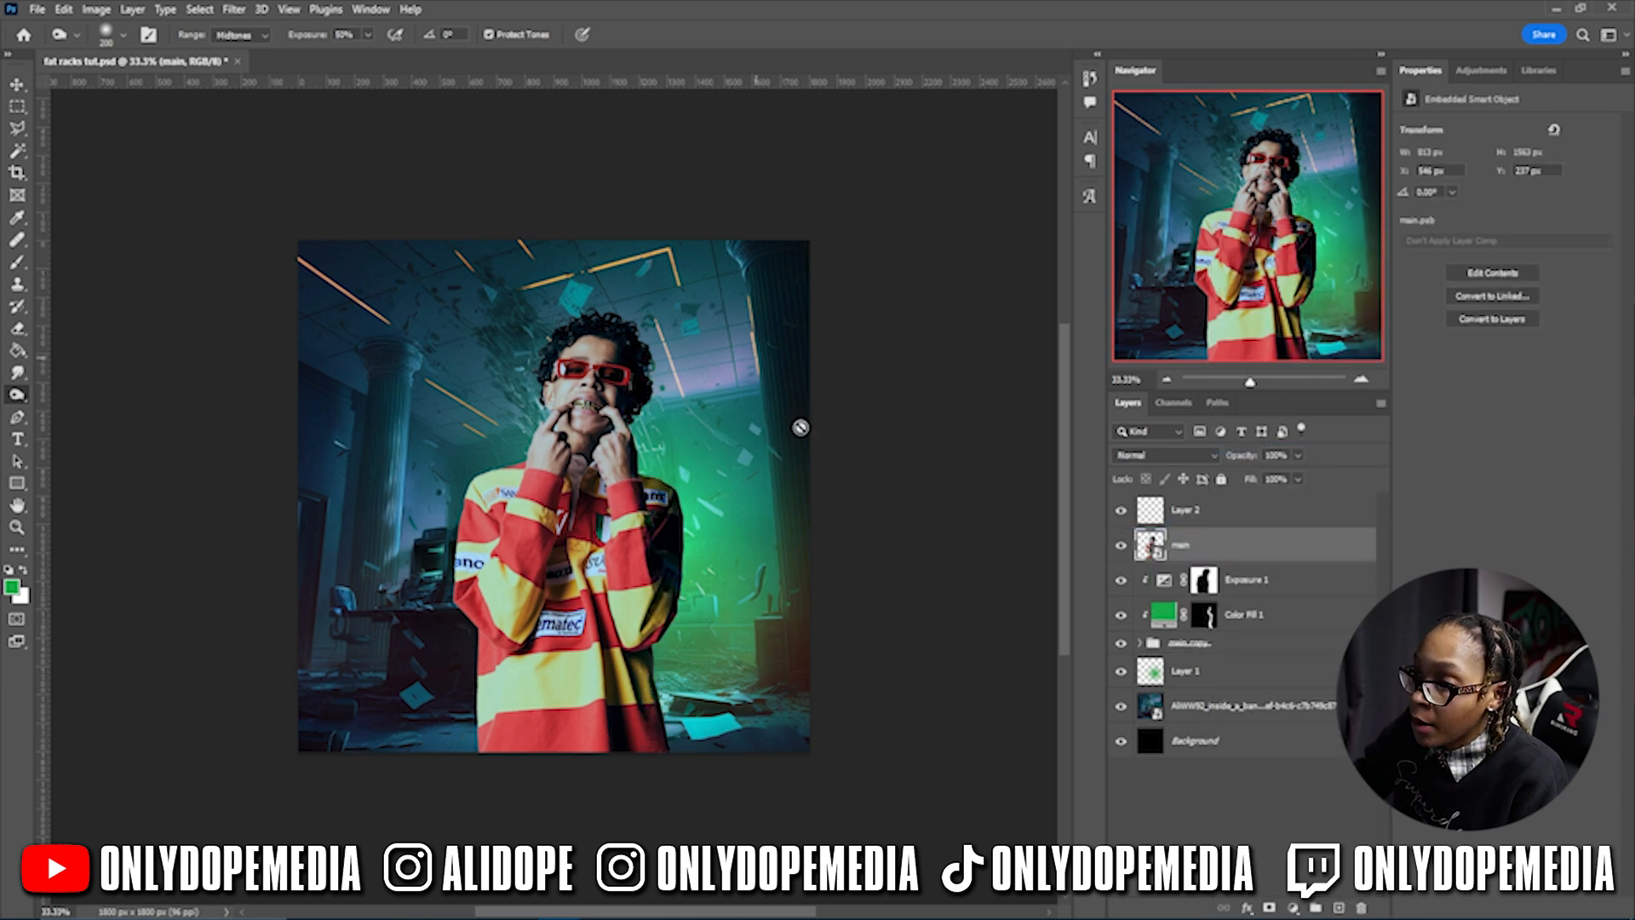
- Burn shadows at 60% around the mouth, chin, hand, neck and the shirt's central fold
key("ctrl+plus")
key("6")
left_click(241, 35)
left_click(237, 52)
mouse_move(557, 378)
left_mouse_down()
mouse_move(613, 360)
mouse_move(537, 426)
mouse_move(533, 486)
mouse_move(566, 431)
mouse_move(545, 477)
left_mouse_up()
mouse_move(450, 603)
left_mouse_down()
mouse_move(446, 666)
mouse_move(414, 620)
left_mouse_up()
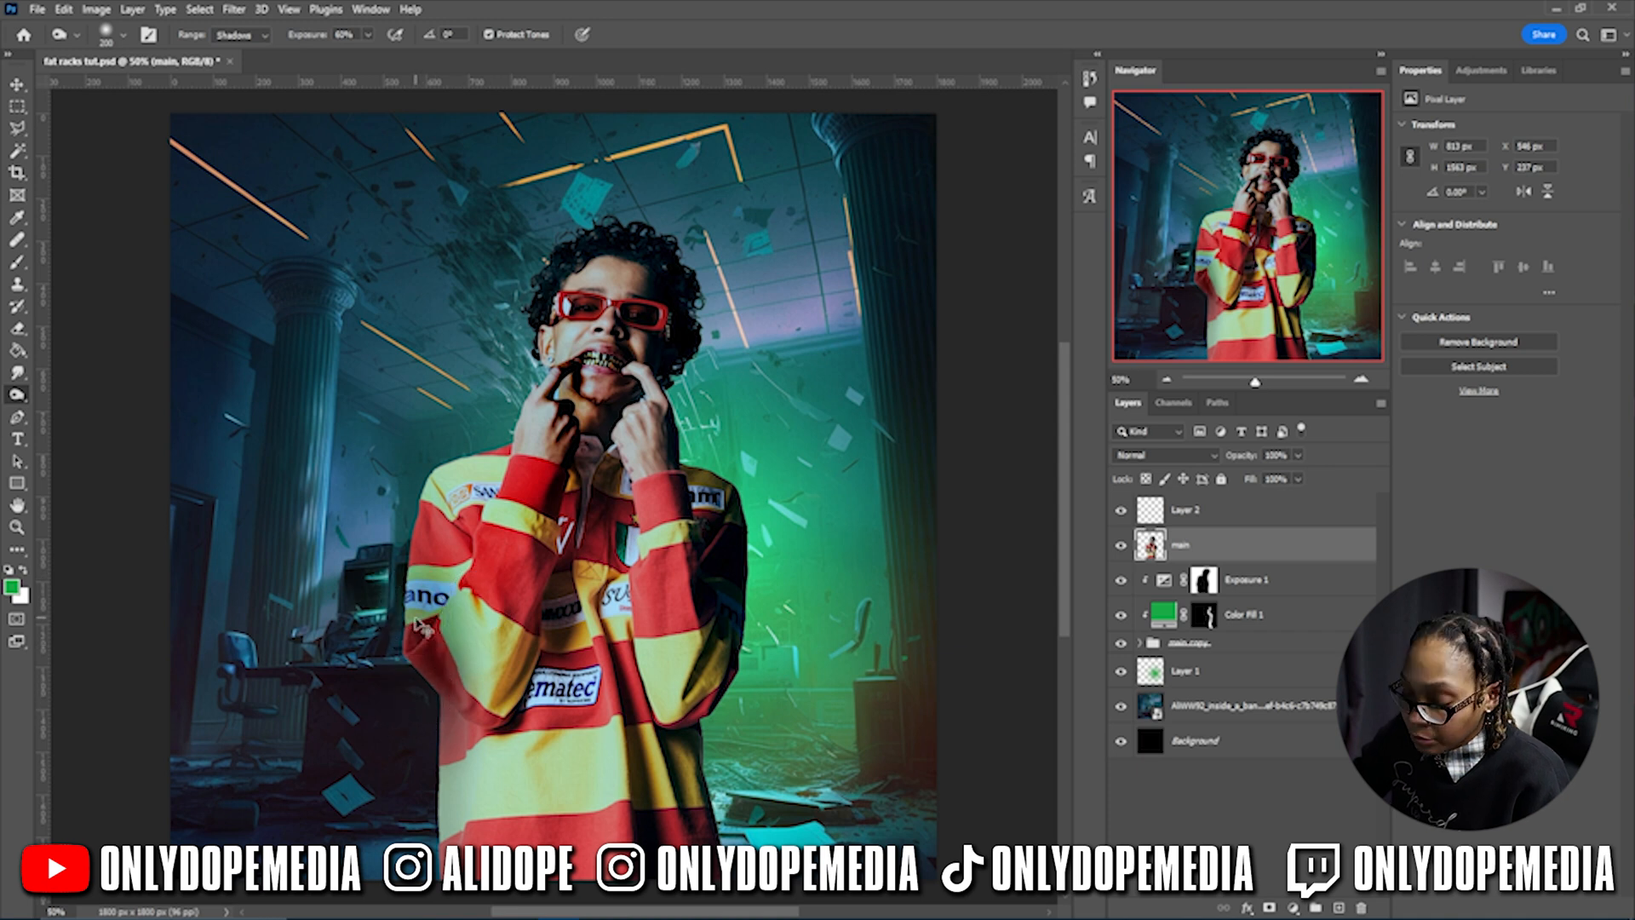
key("ctrl+z")
key("ctrl+z")
key("ctrl+z")
key("ctrl+z")
key("ctrl+z")
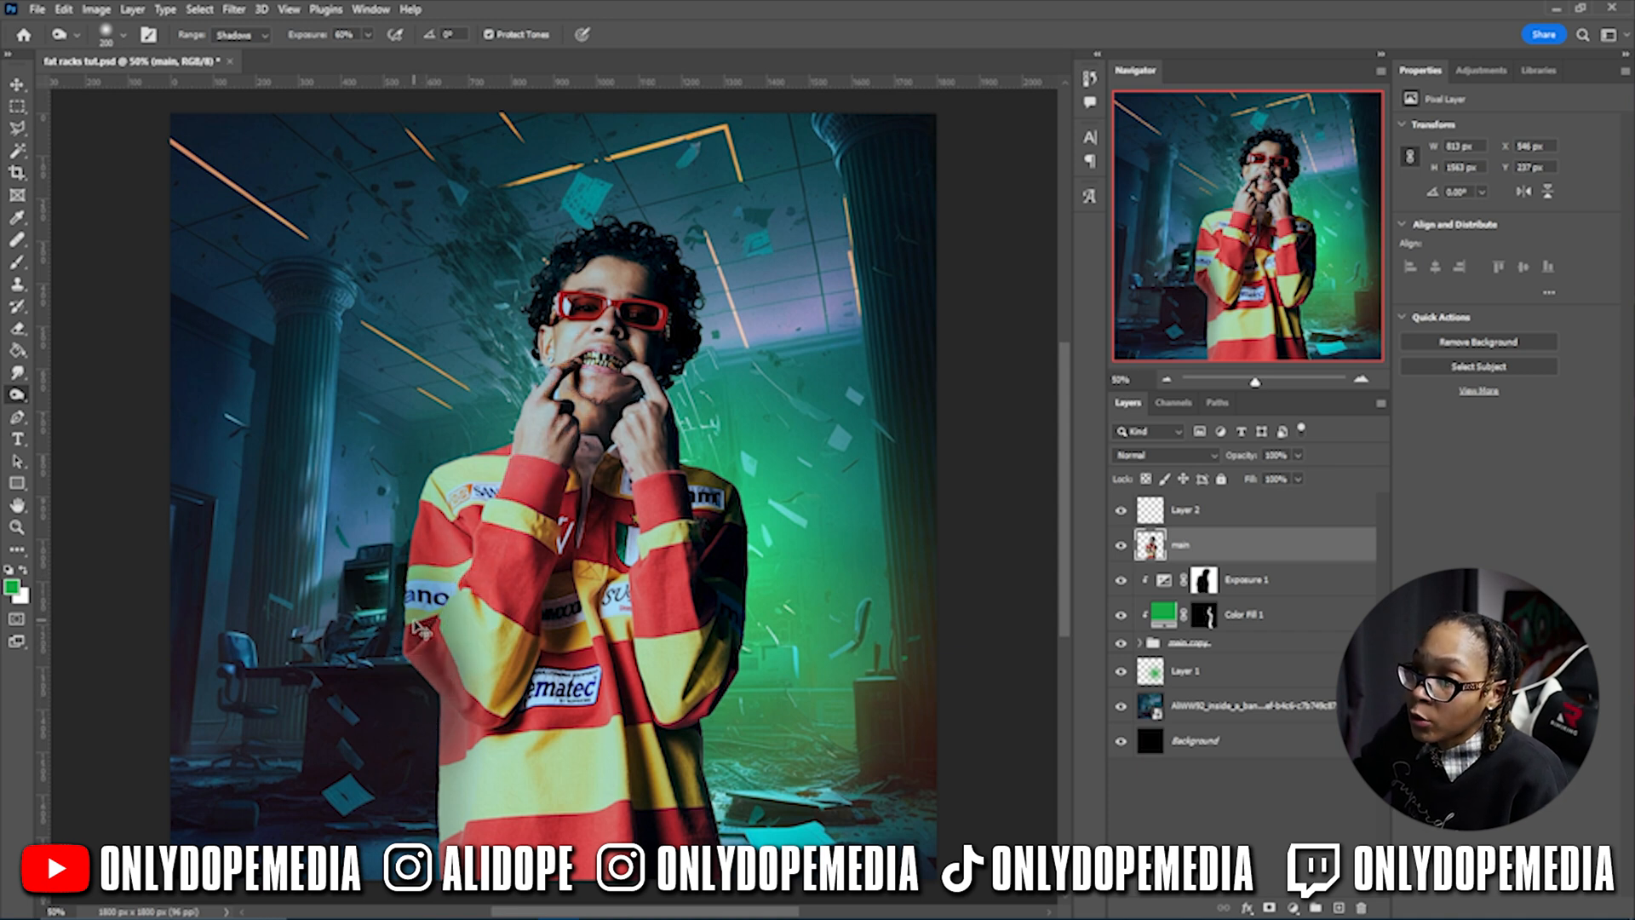
key("ctrl+z")
key("ctrl+z")
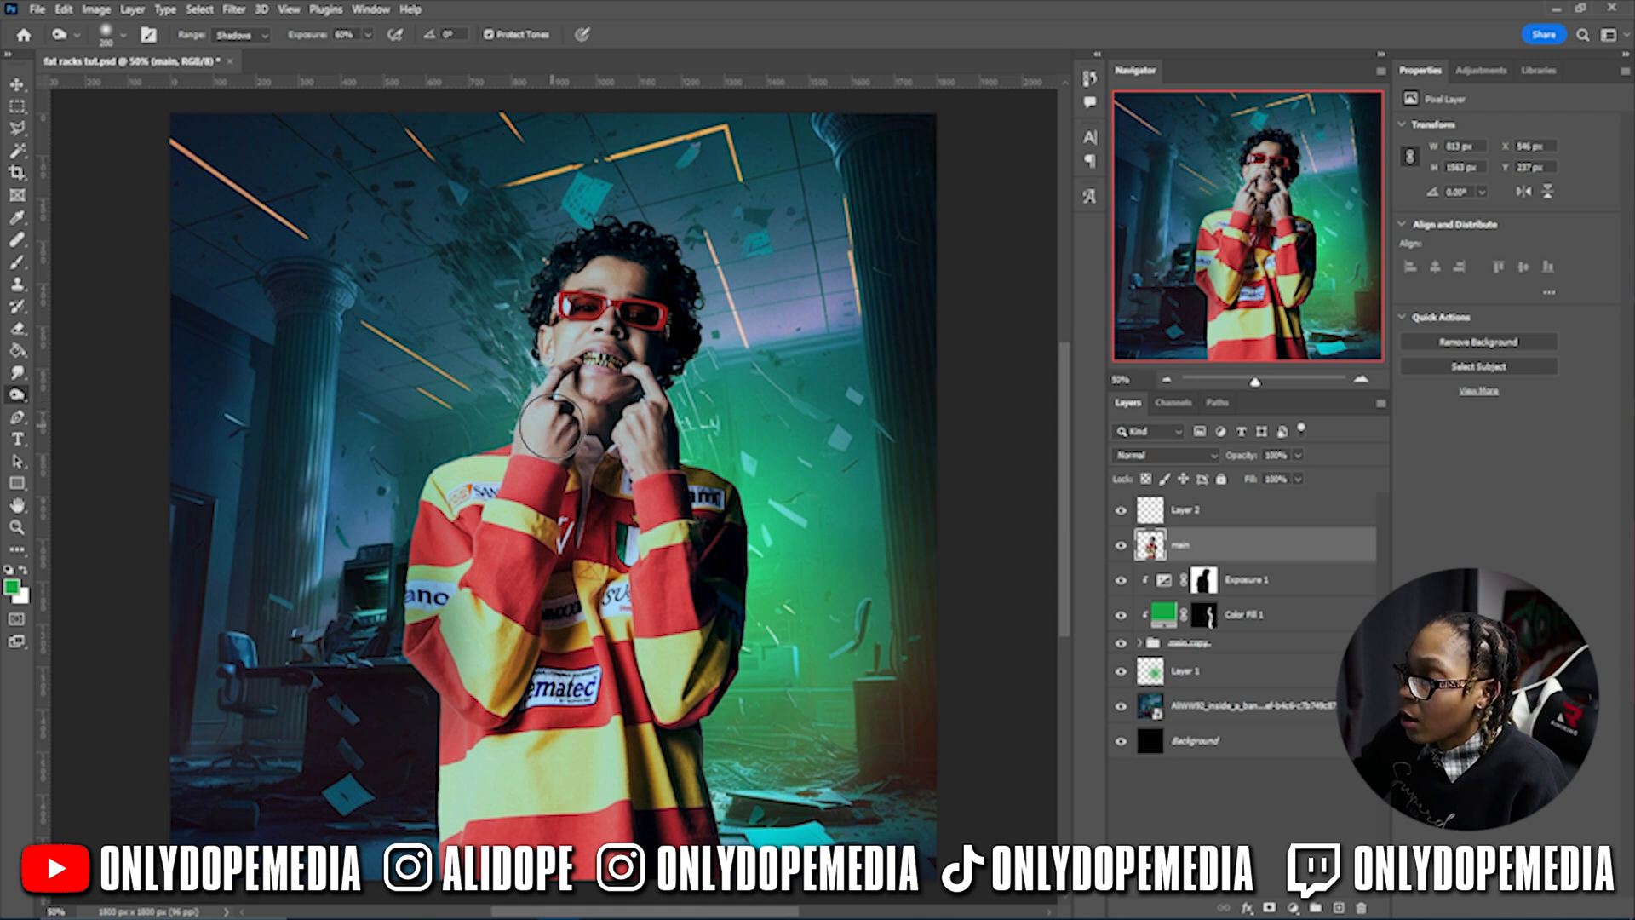
mouse_move(554, 426)
left_mouse_down()
mouse_move(592, 442)
mouse_move(637, 410)
left_mouse_up()
left_click_drag(621, 518, 683, 881)
mouse_move(596, 647)
left_mouse_down()
mouse_move(566, 504)
mouse_move(603, 621)
left_mouse_up()
- Switch burning to midtones, save, then dodge the left sleeve and chin
left_click(239, 34)
left_click(232, 63)
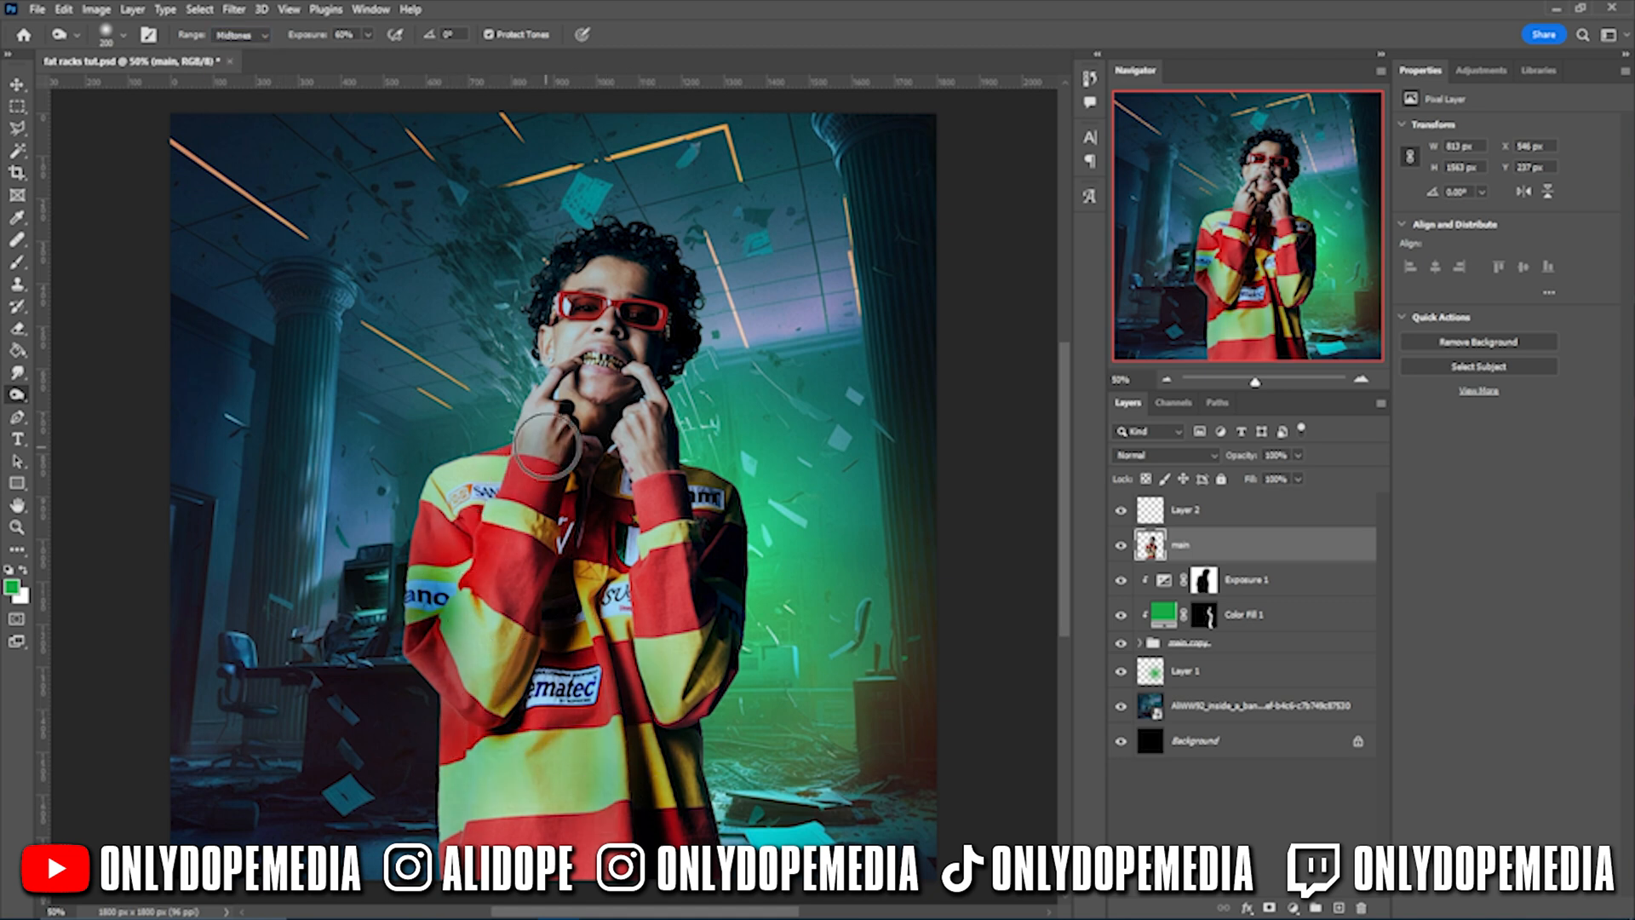
key("ctrl+s")
key("v")
left_click(17, 373)
right_click(17, 396)
left_click(79, 397)
left_click_drag(436, 618, 421, 588)
mouse_move(606, 395)
left_mouse_down()
mouse_move(641, 270)
mouse_move(597, 264)
mouse_move(601, 402)
left_mouse_up()
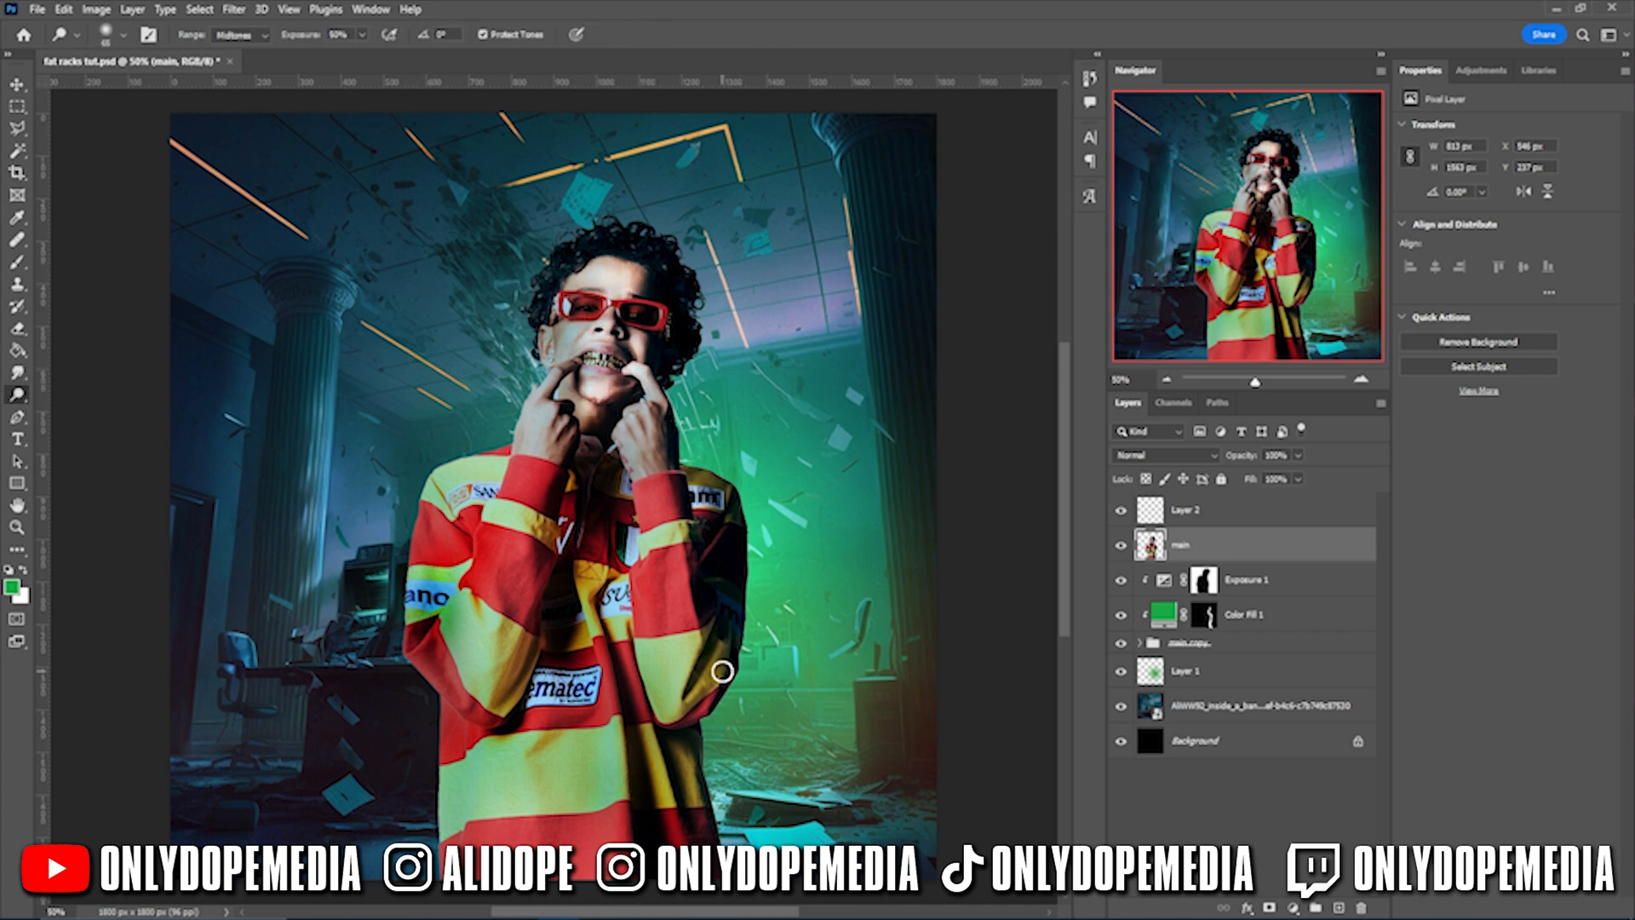
- Add a layer mask to main and paint to reveal the green rim on the right side
left_click(1269, 908)
key("b")
mouse_move(678, 835)
left_mouse_down()
mouse_move(706, 541)
mouse_move(679, 380)
left_mouse_up()
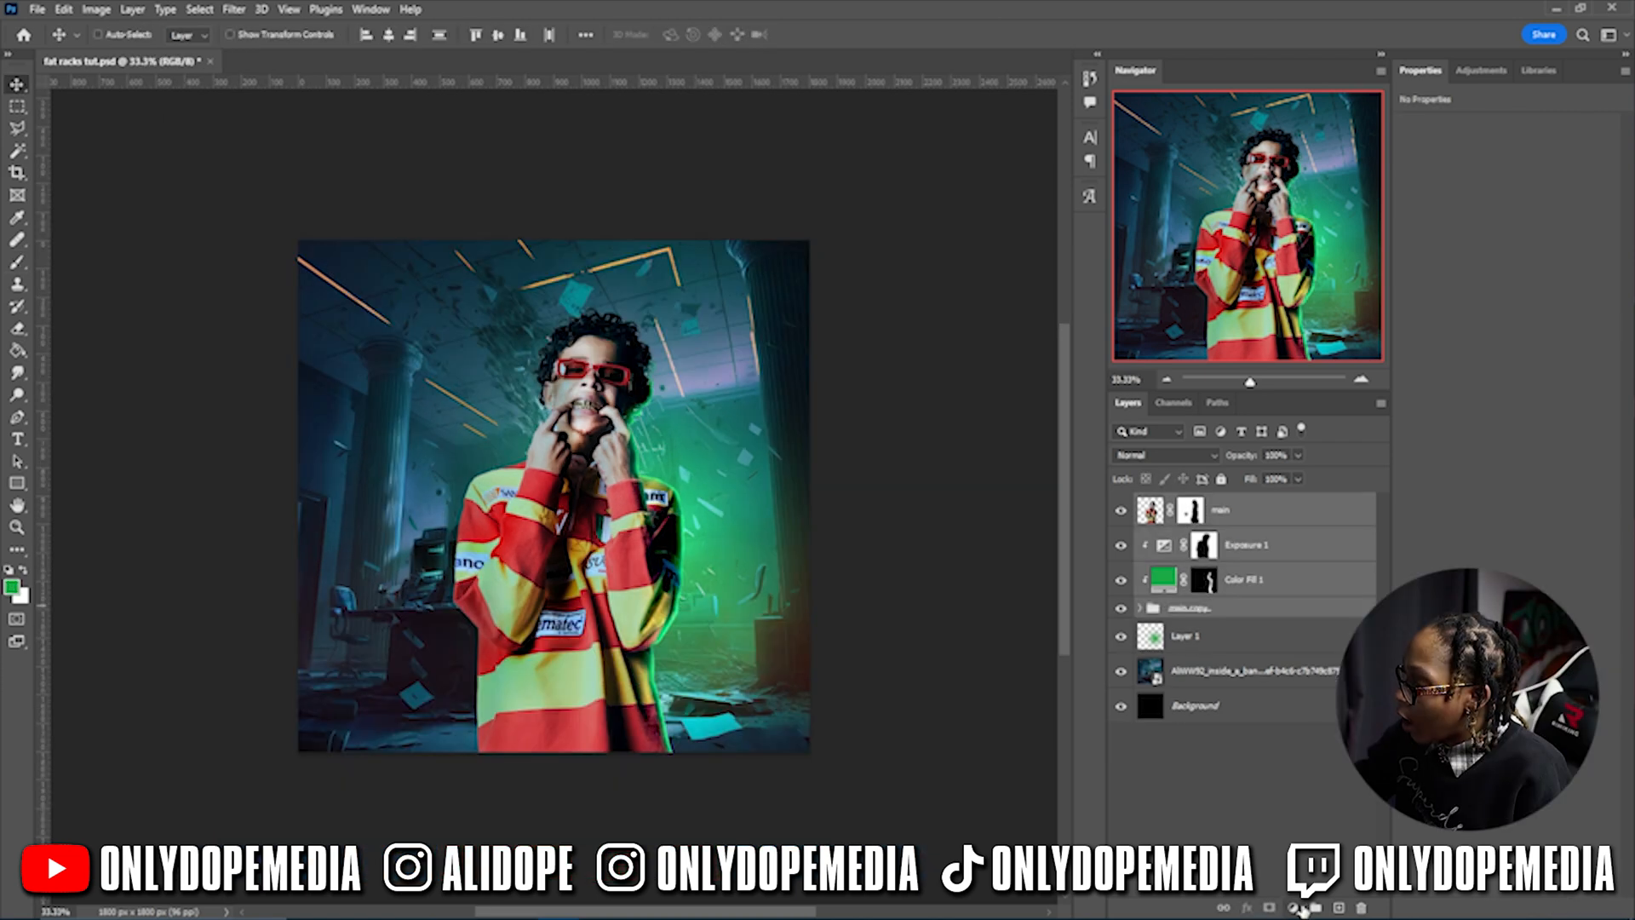
- Group the top layers, add Levels with input values 26 and 222, then transform Layer 1
key("ctrl+g")
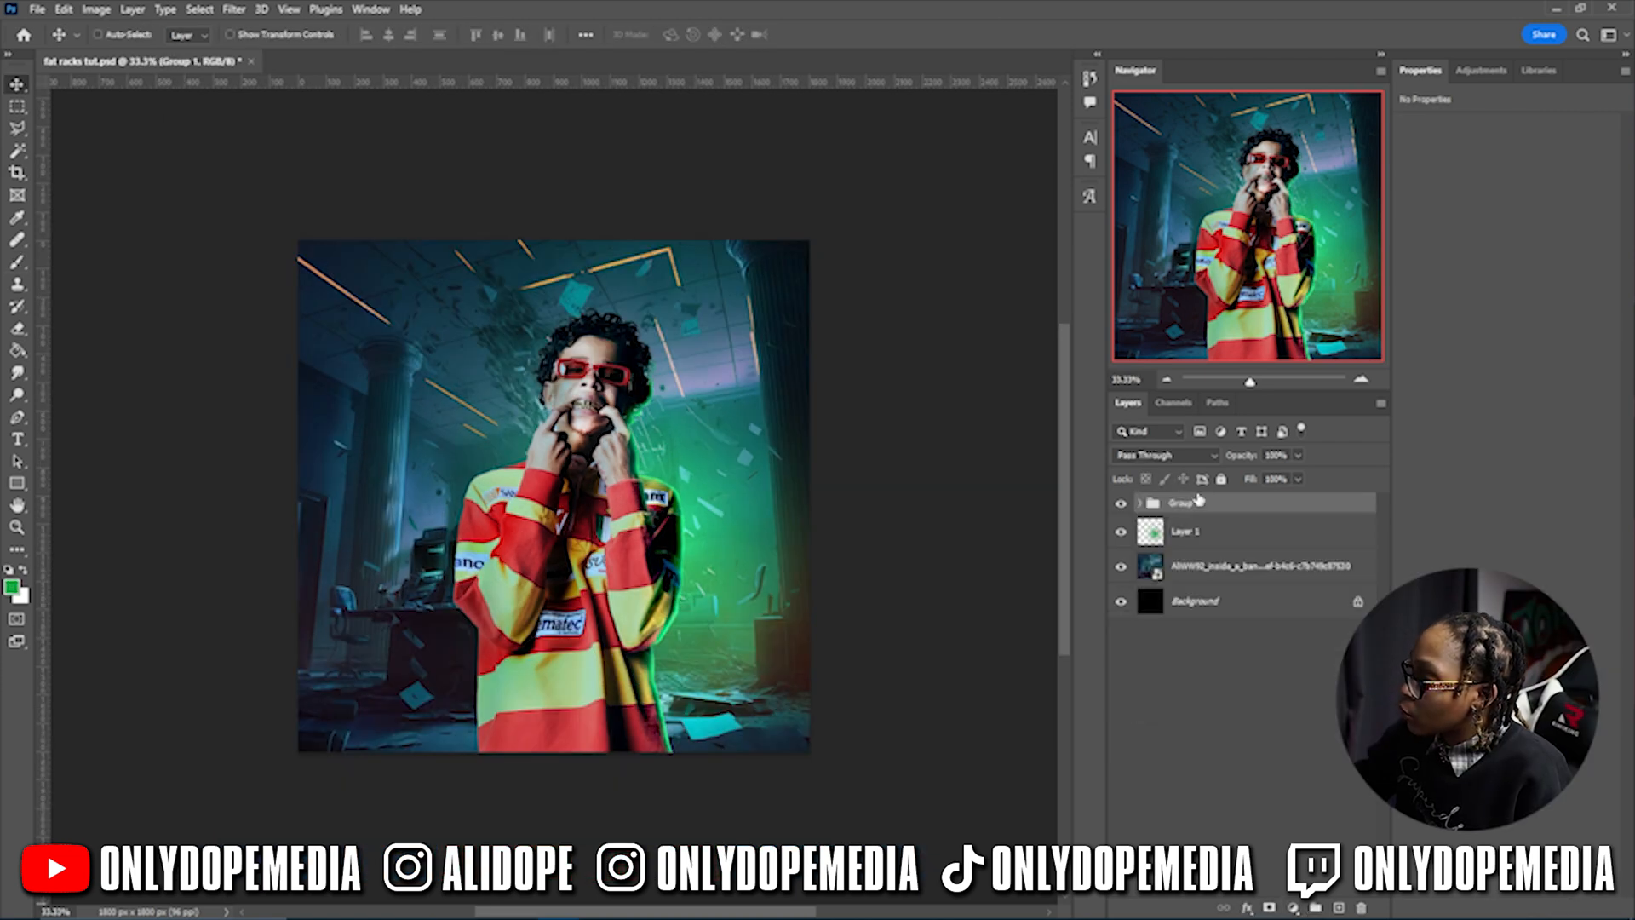
left_click(1294, 908)
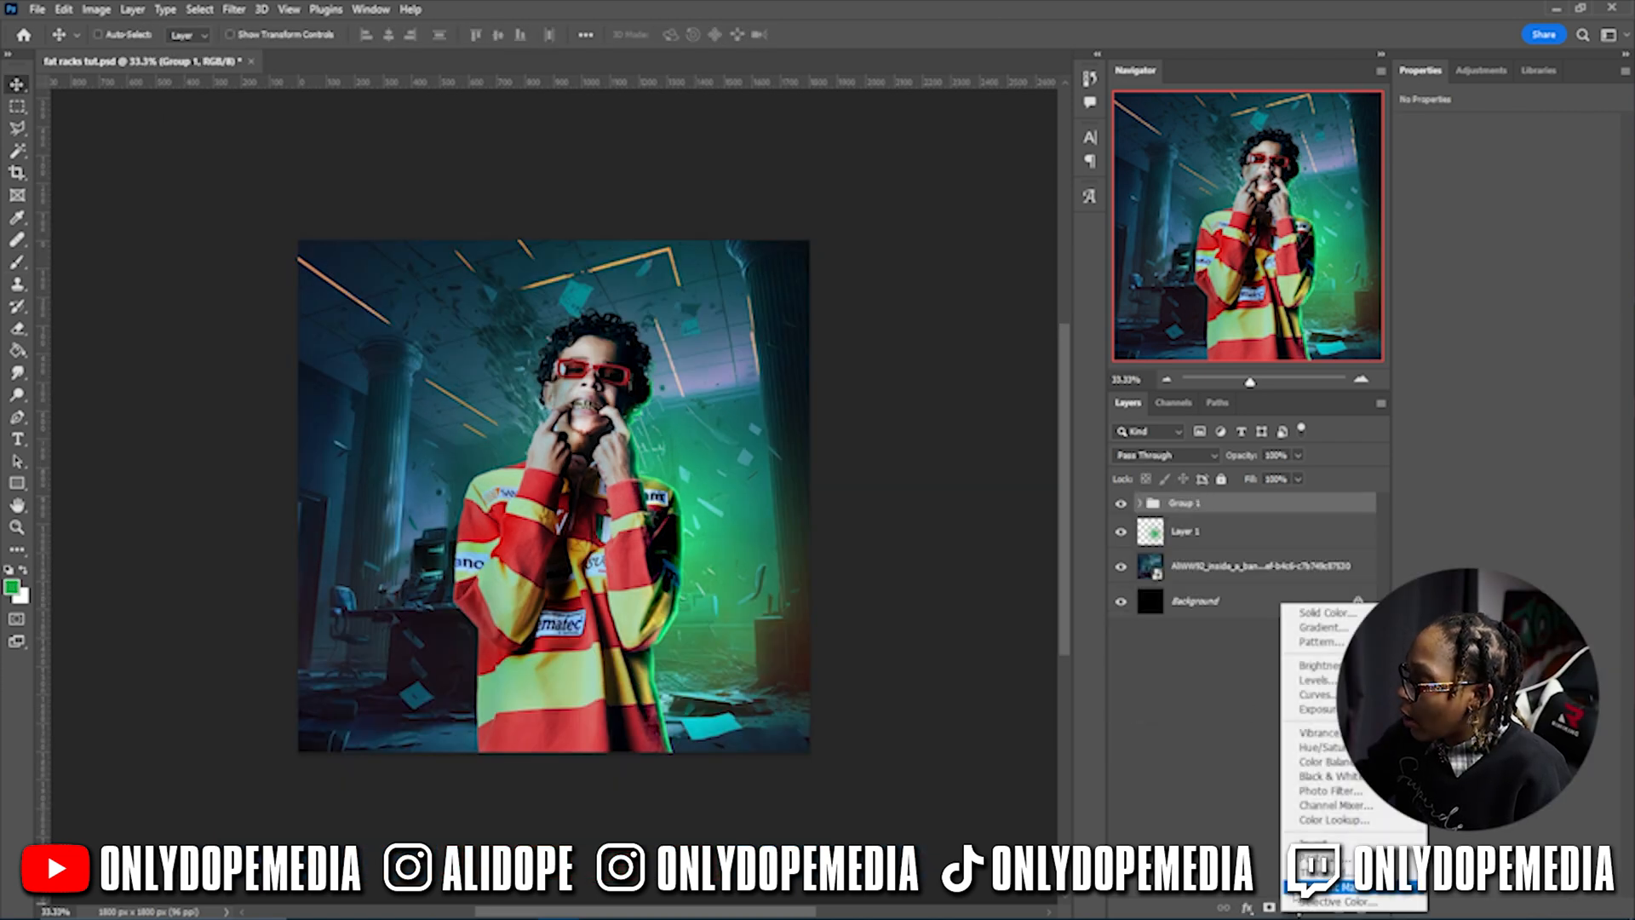
left_click(1316, 680)
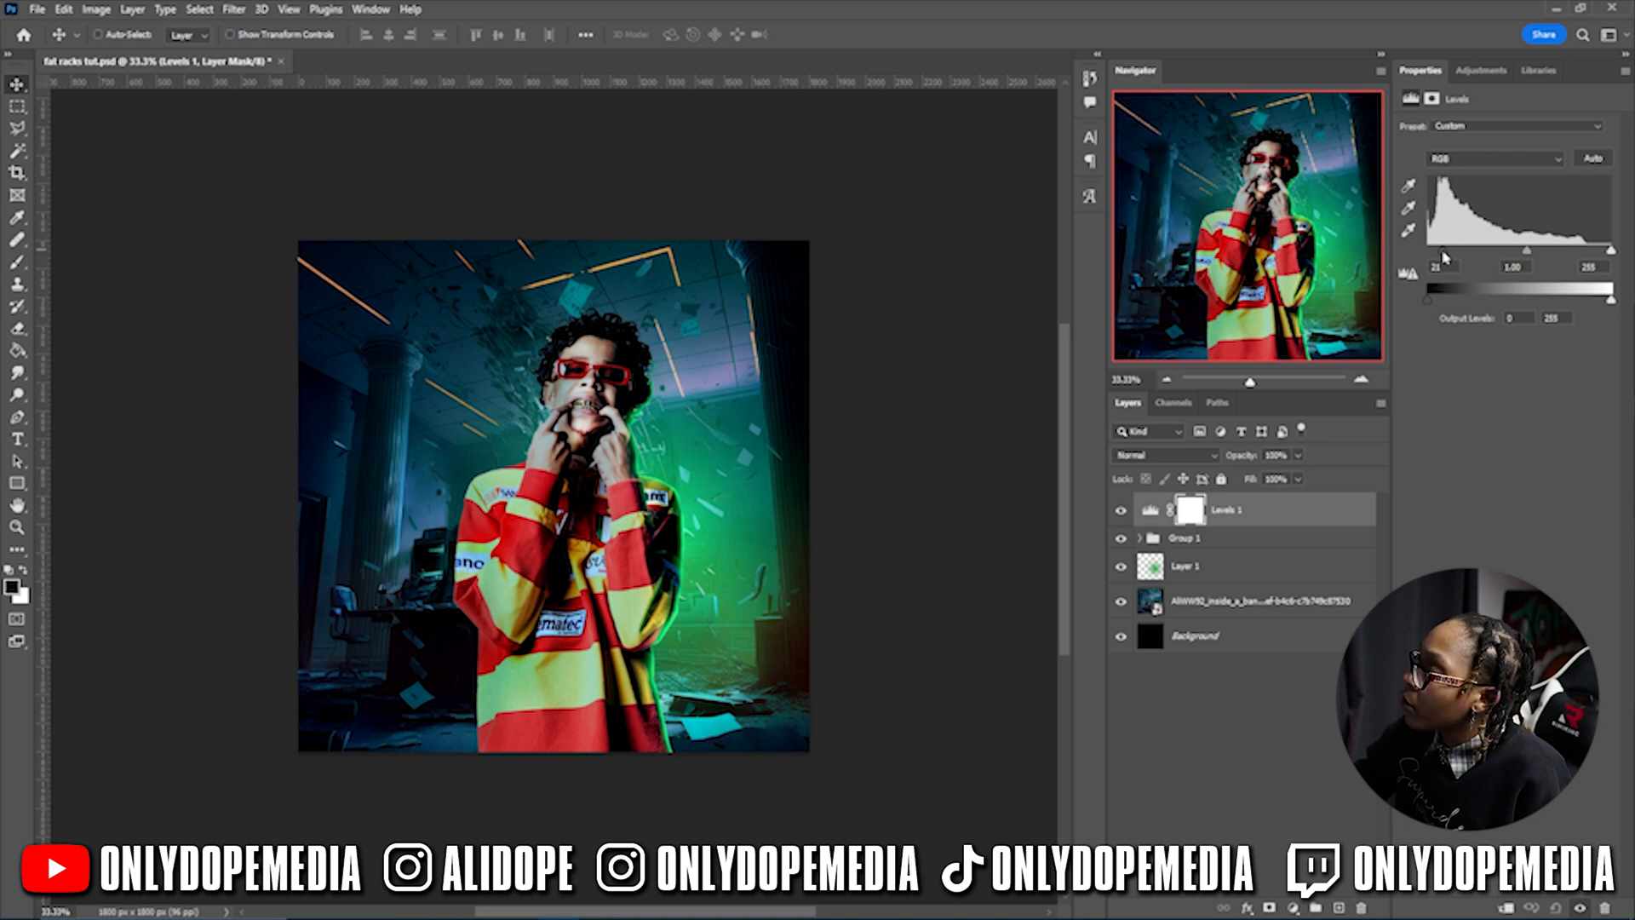
left_click_drag(1438, 256, 1445, 253)
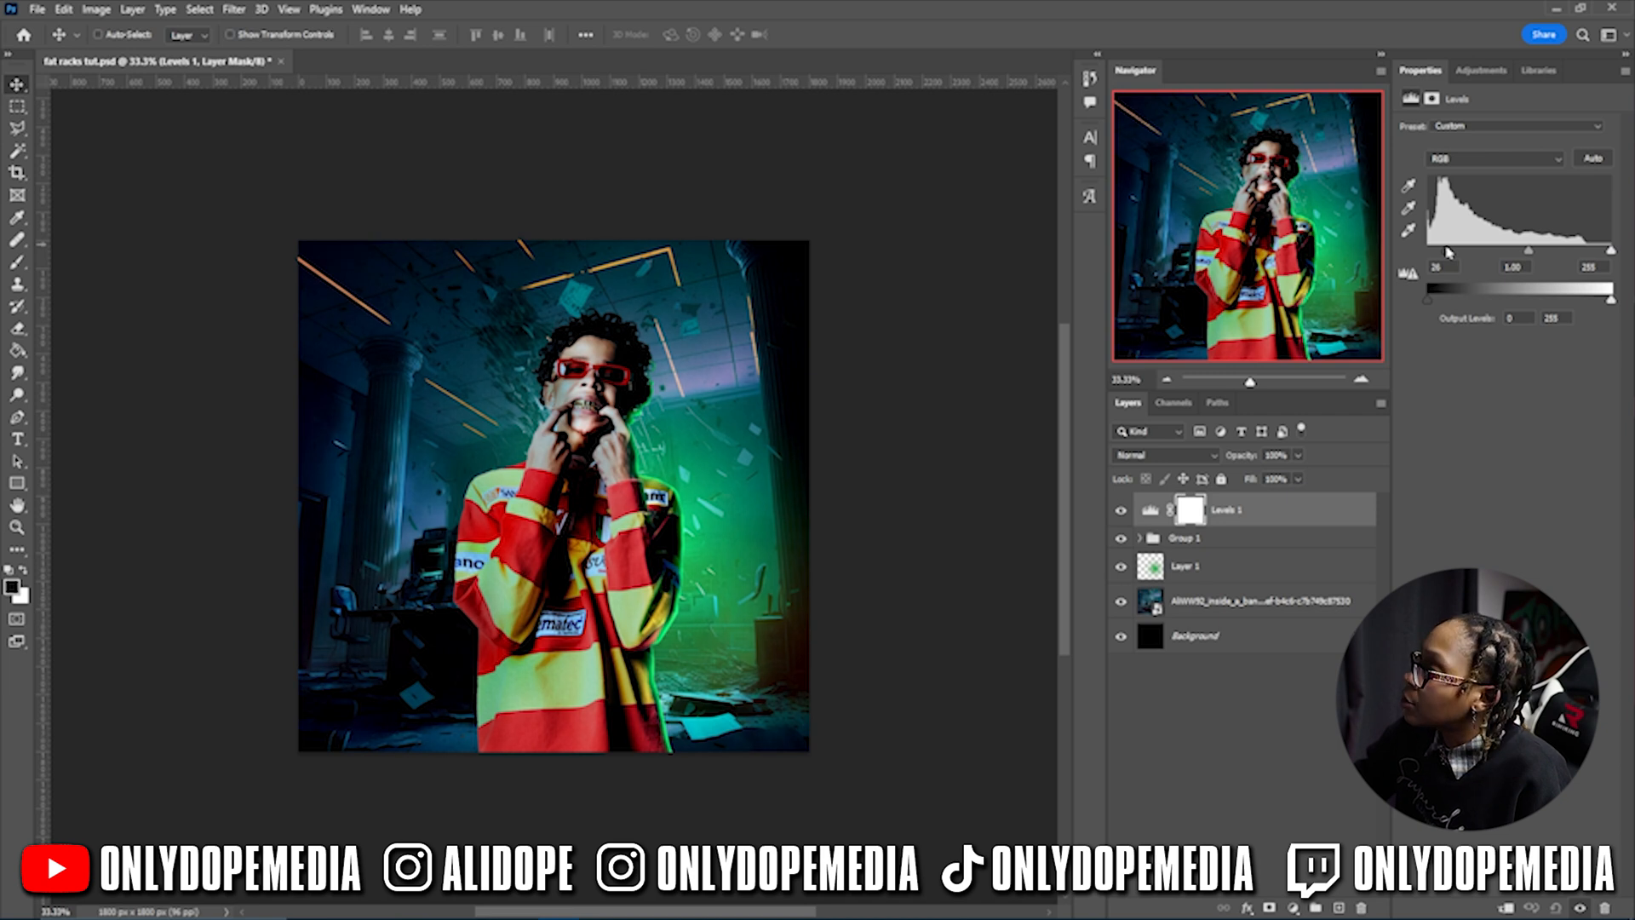
left_click_drag(1527, 253, 1519, 254)
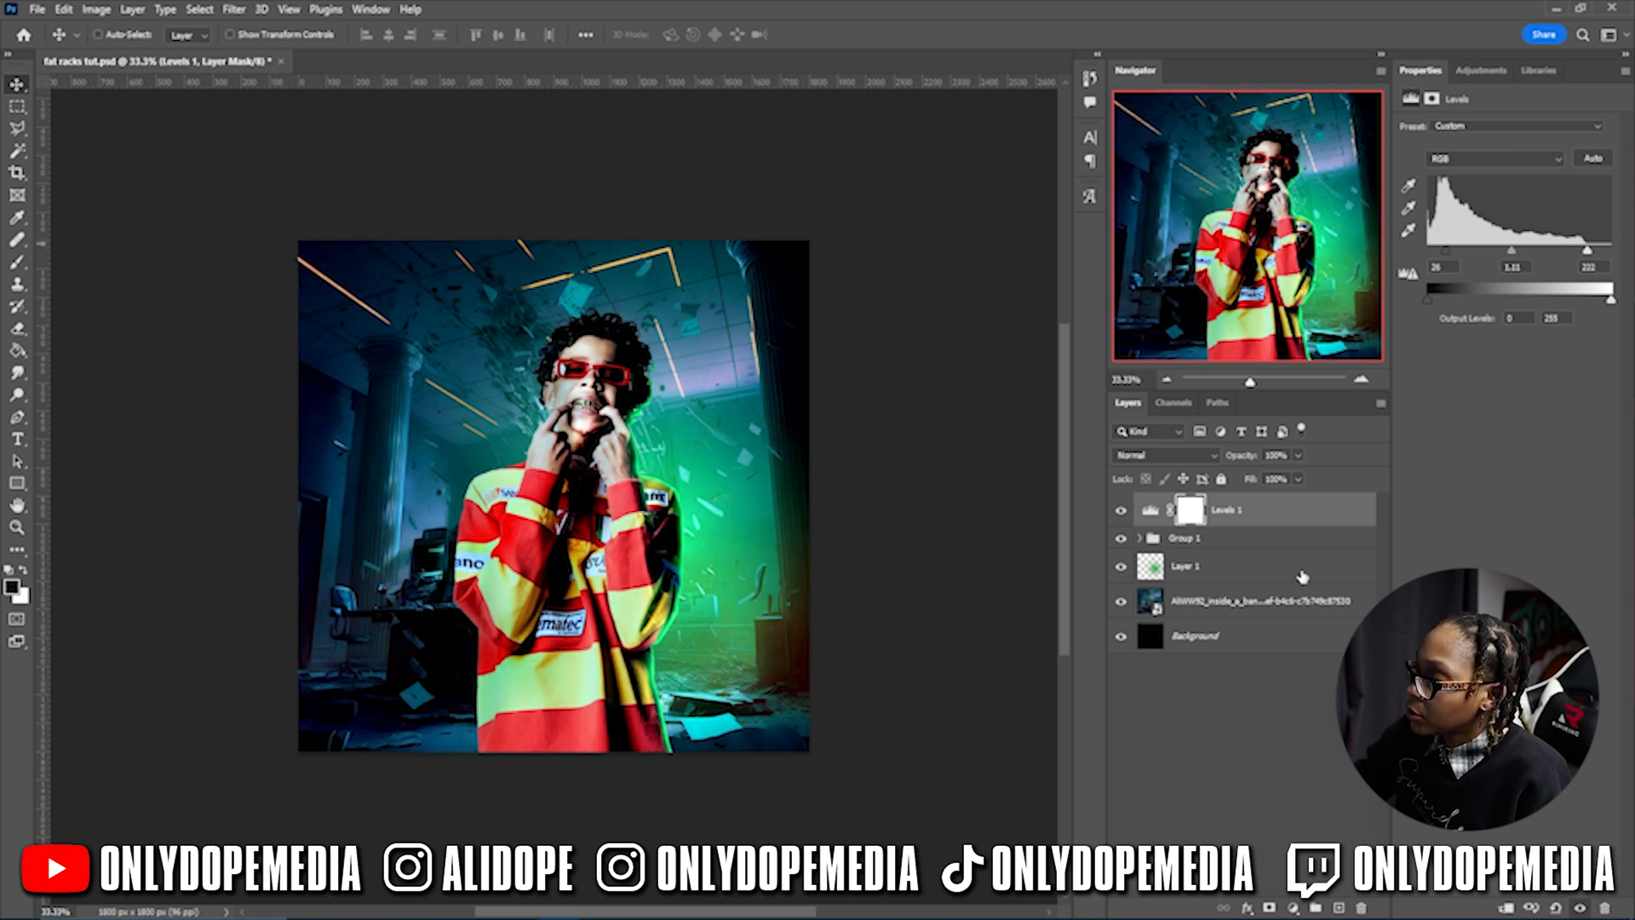
left_click(1298, 574)
key("ctrl+t")
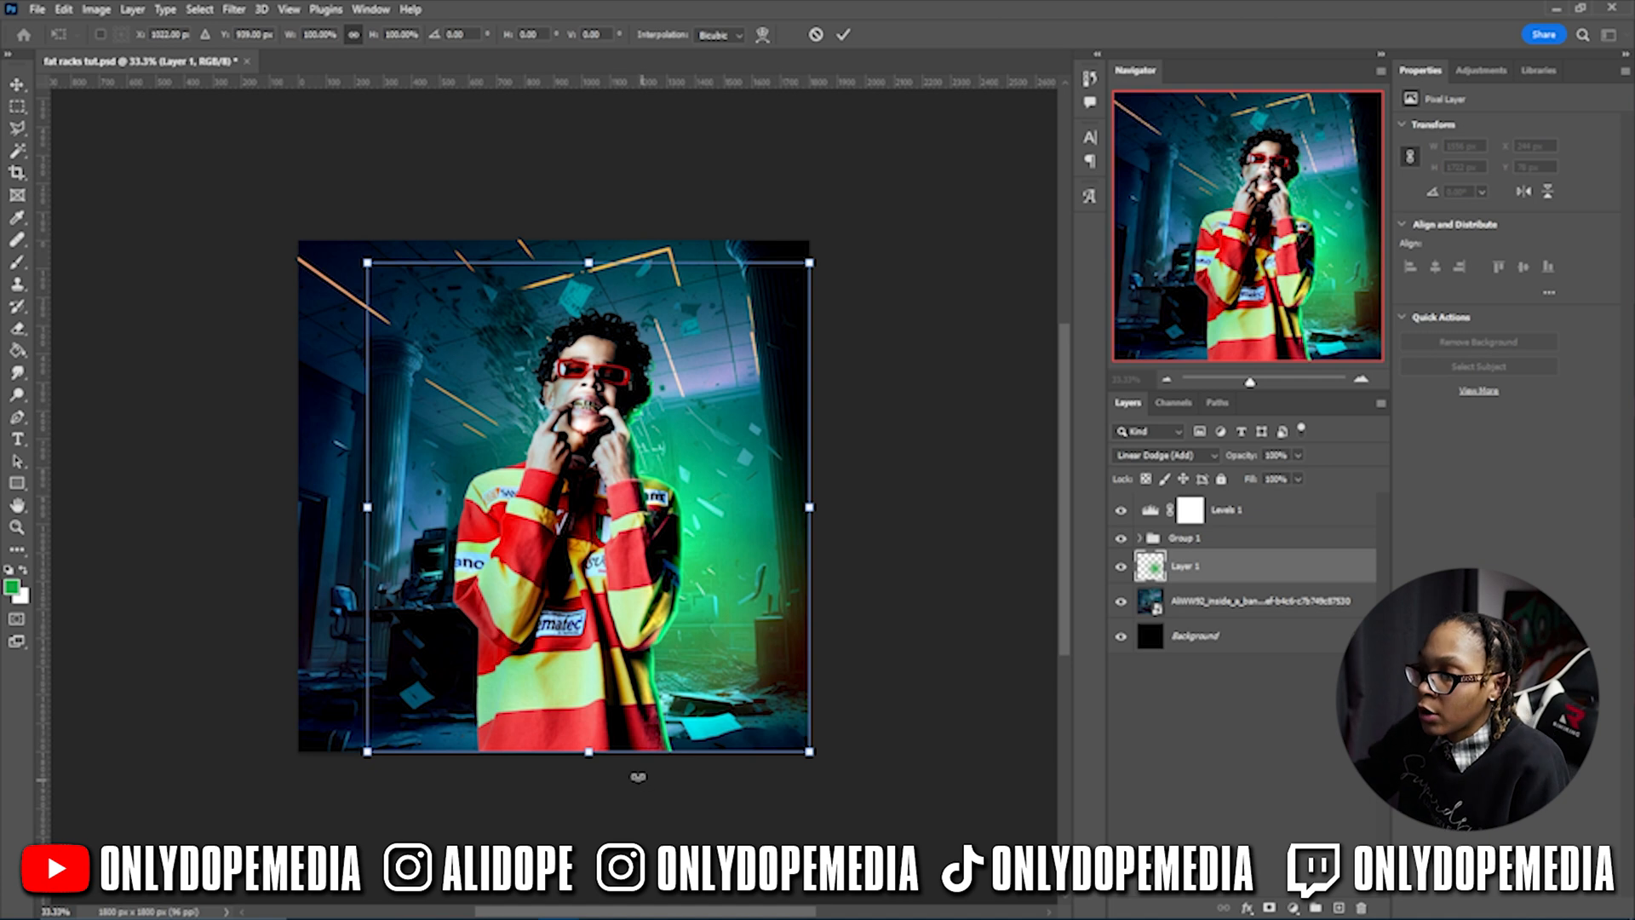
- Stretch Layer 1's green glow downward to about 127% height and commit the transform
left_click_drag(592, 758, 590, 607)
left_click_drag(807, 276, 856, 453)
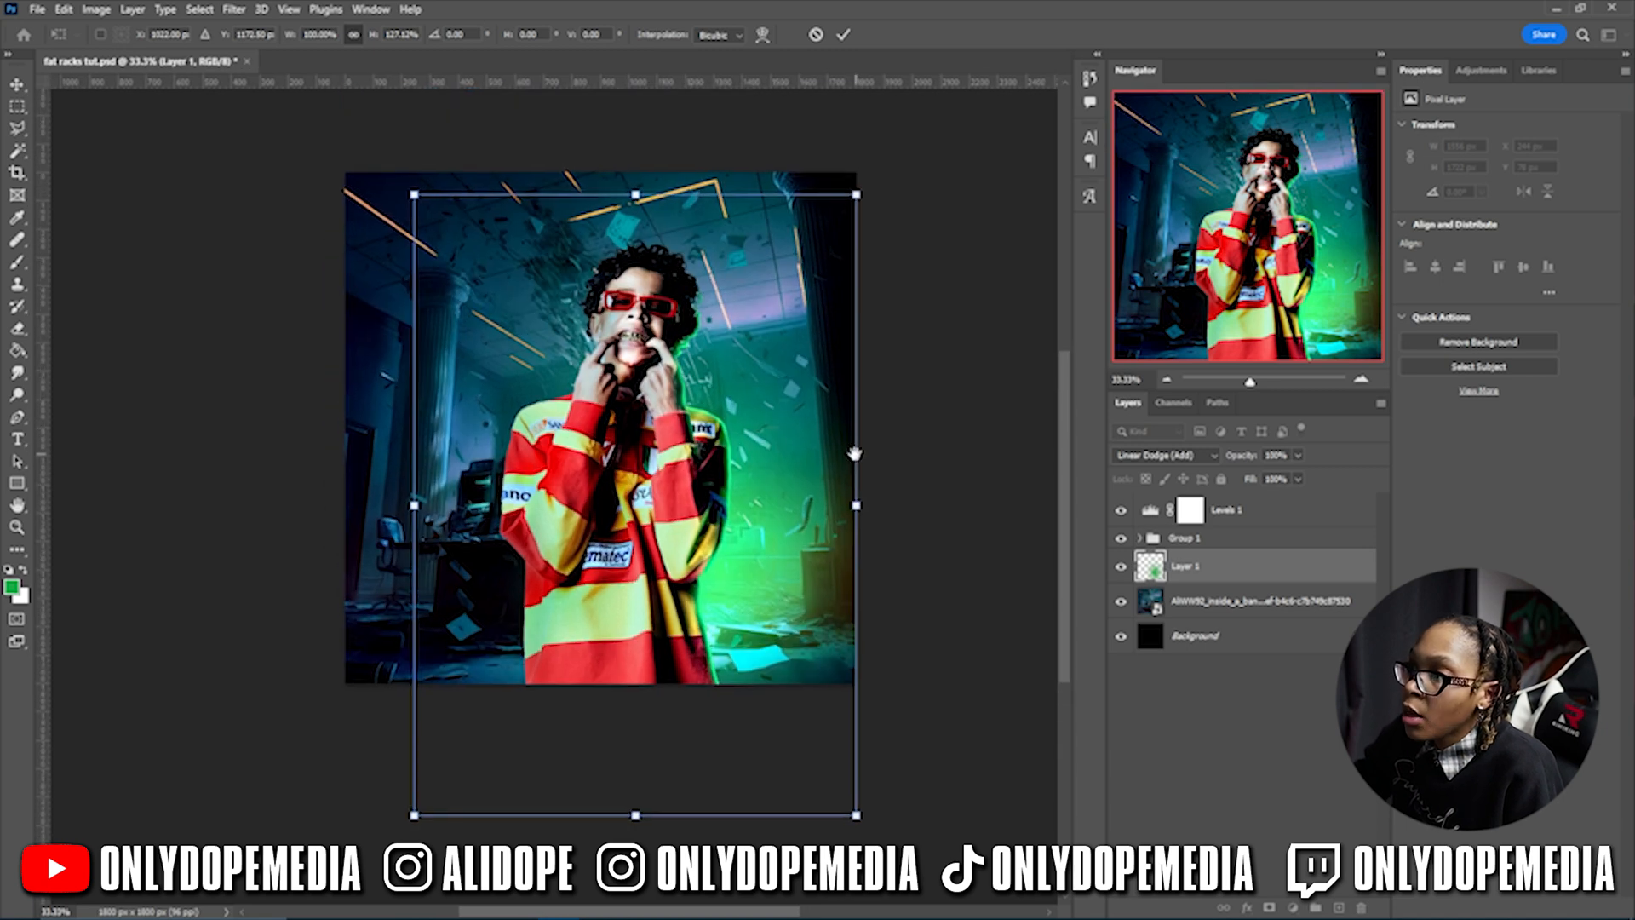
mouse_move(626, 173)
left_mouse_down()
mouse_move(637, 285)
mouse_move(661, 281)
mouse_move(650, 256)
left_mouse_up()
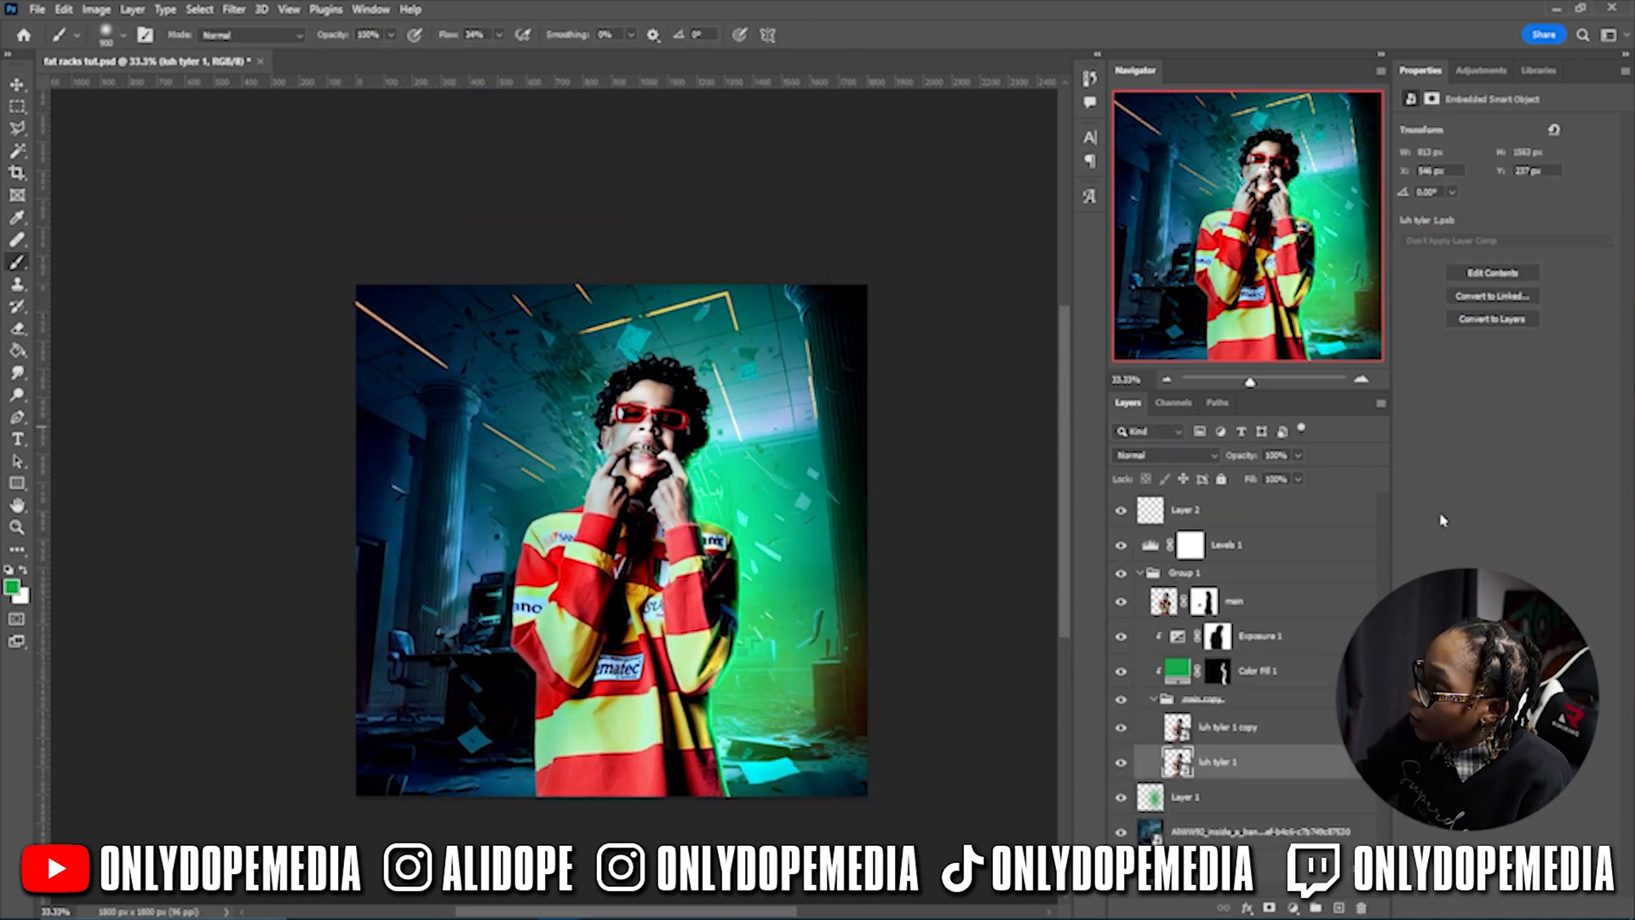
- Enable Outer Glow on luh tyler 1 with the green colour 19ab46
double_click(1263, 763)
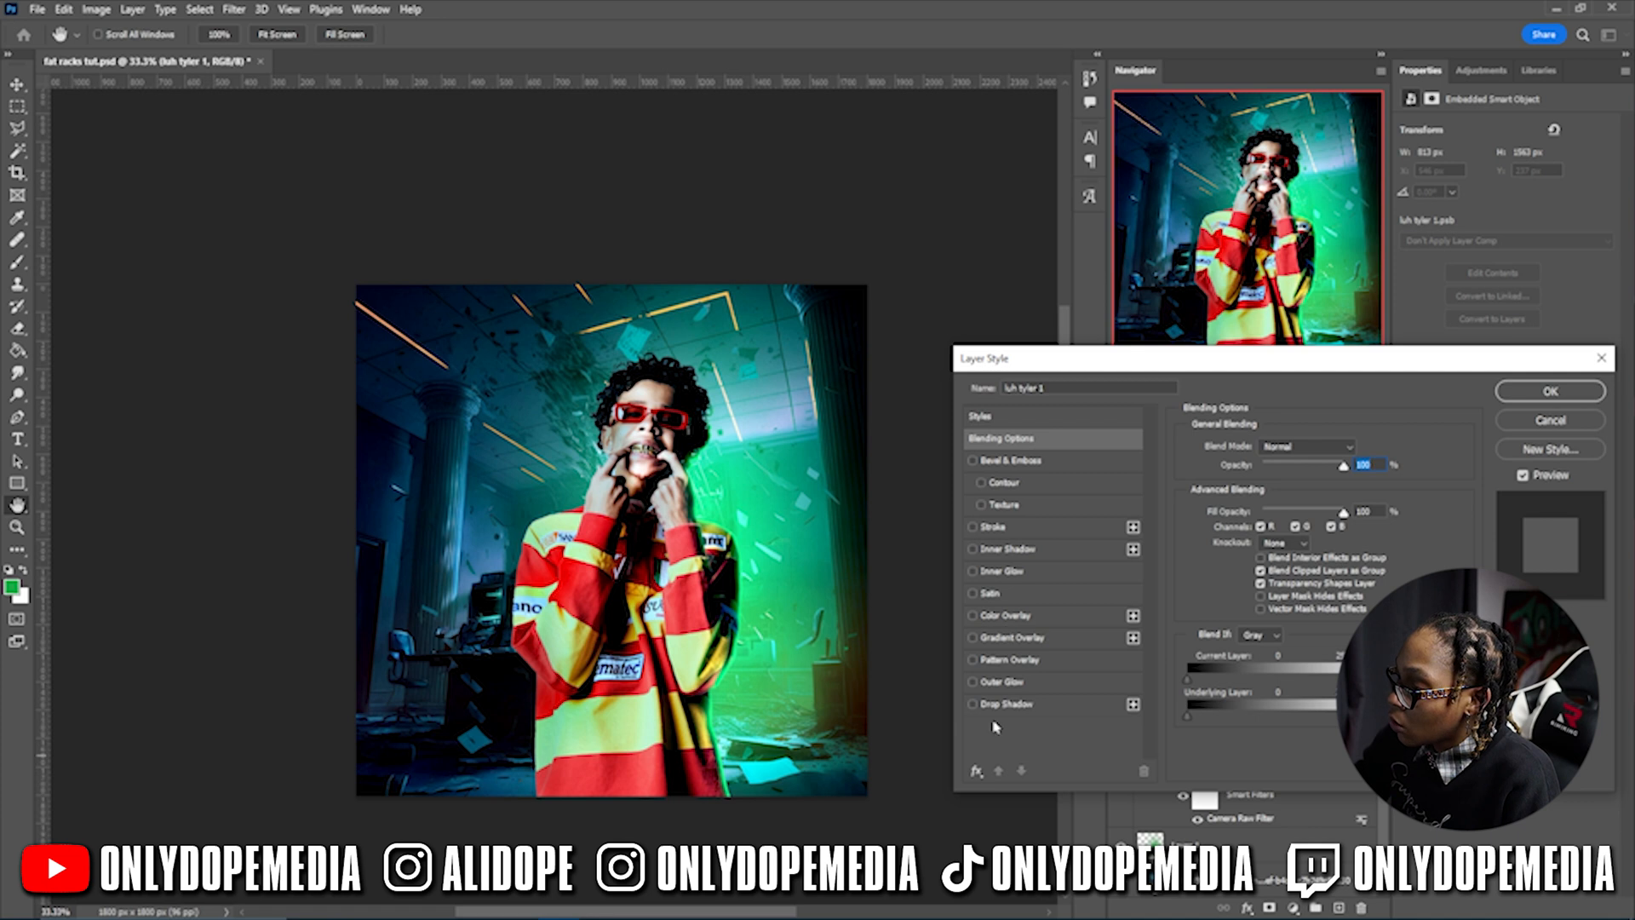
left_click(973, 684)
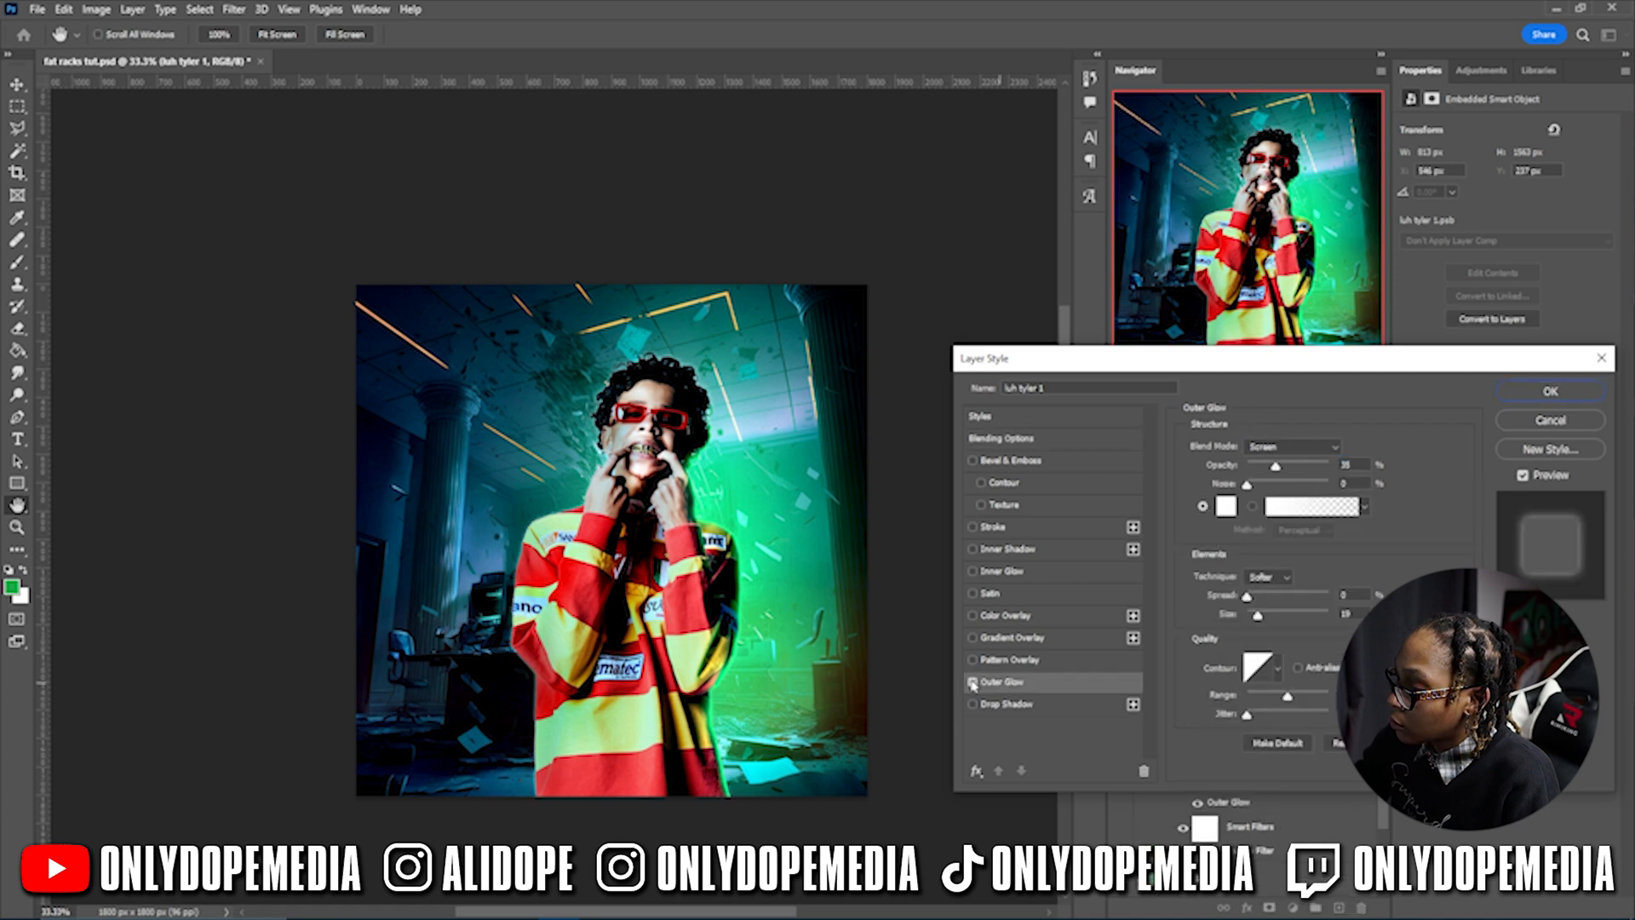
left_click(1227, 506)
type("19ab46")
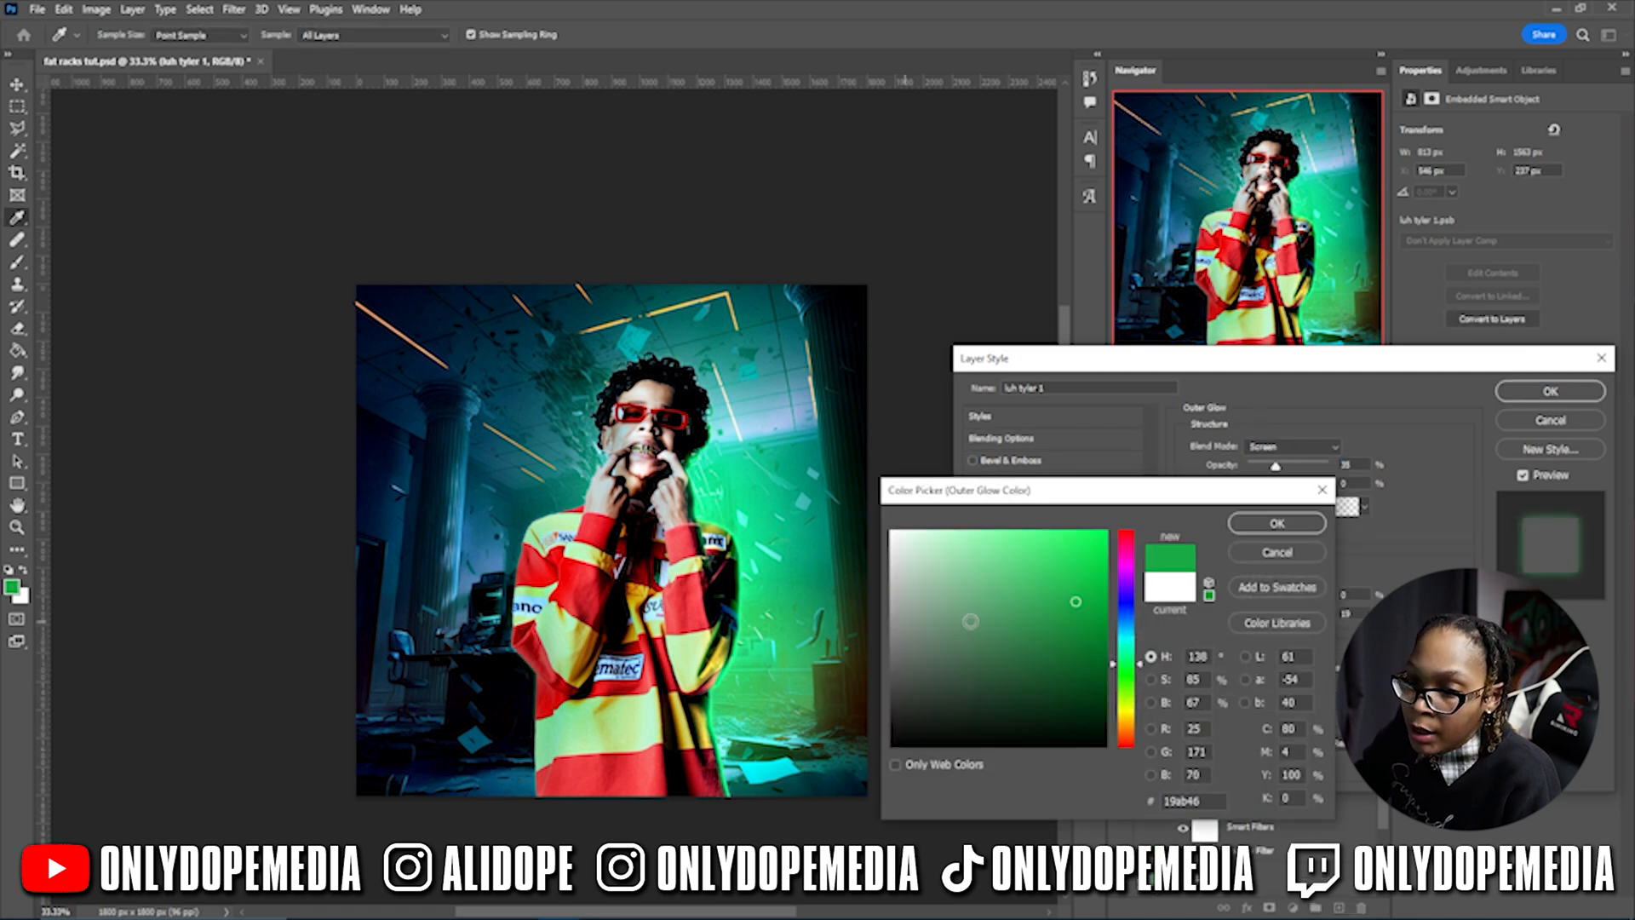
left_click(1276, 523)
- Set the outer glow to 50% opacity, Spread 25% and Size 101, and enable Inner Glow
left_click_drag(1284, 469, 1287, 466)
left_click_drag(1288, 697, 1309, 697)
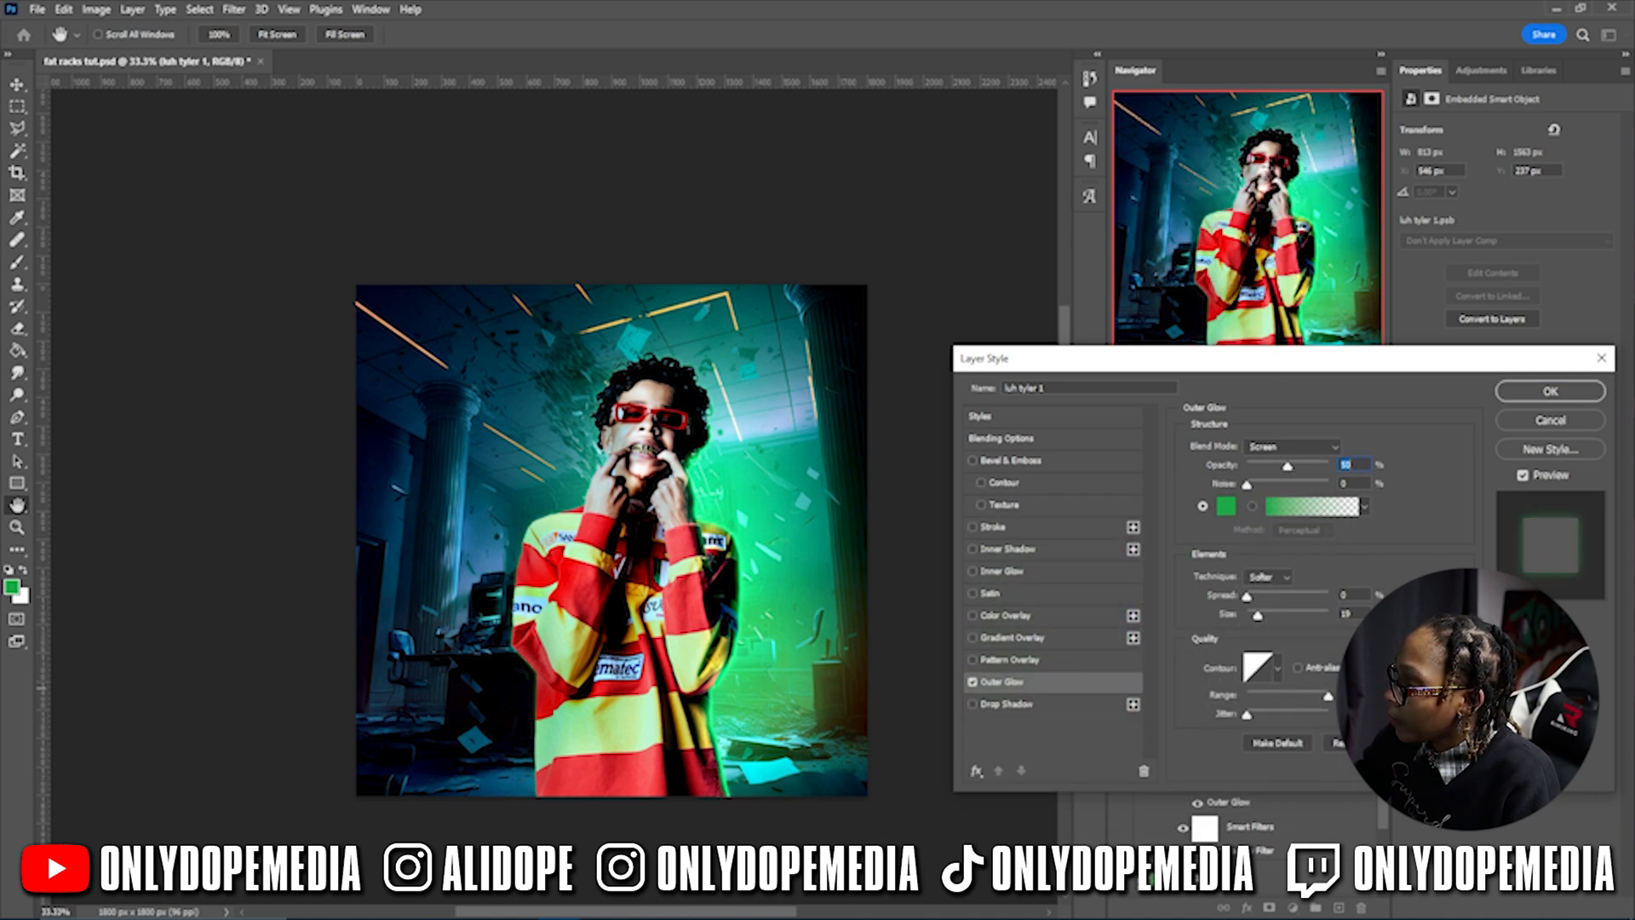
left_click_drag(1257, 614, 1299, 614)
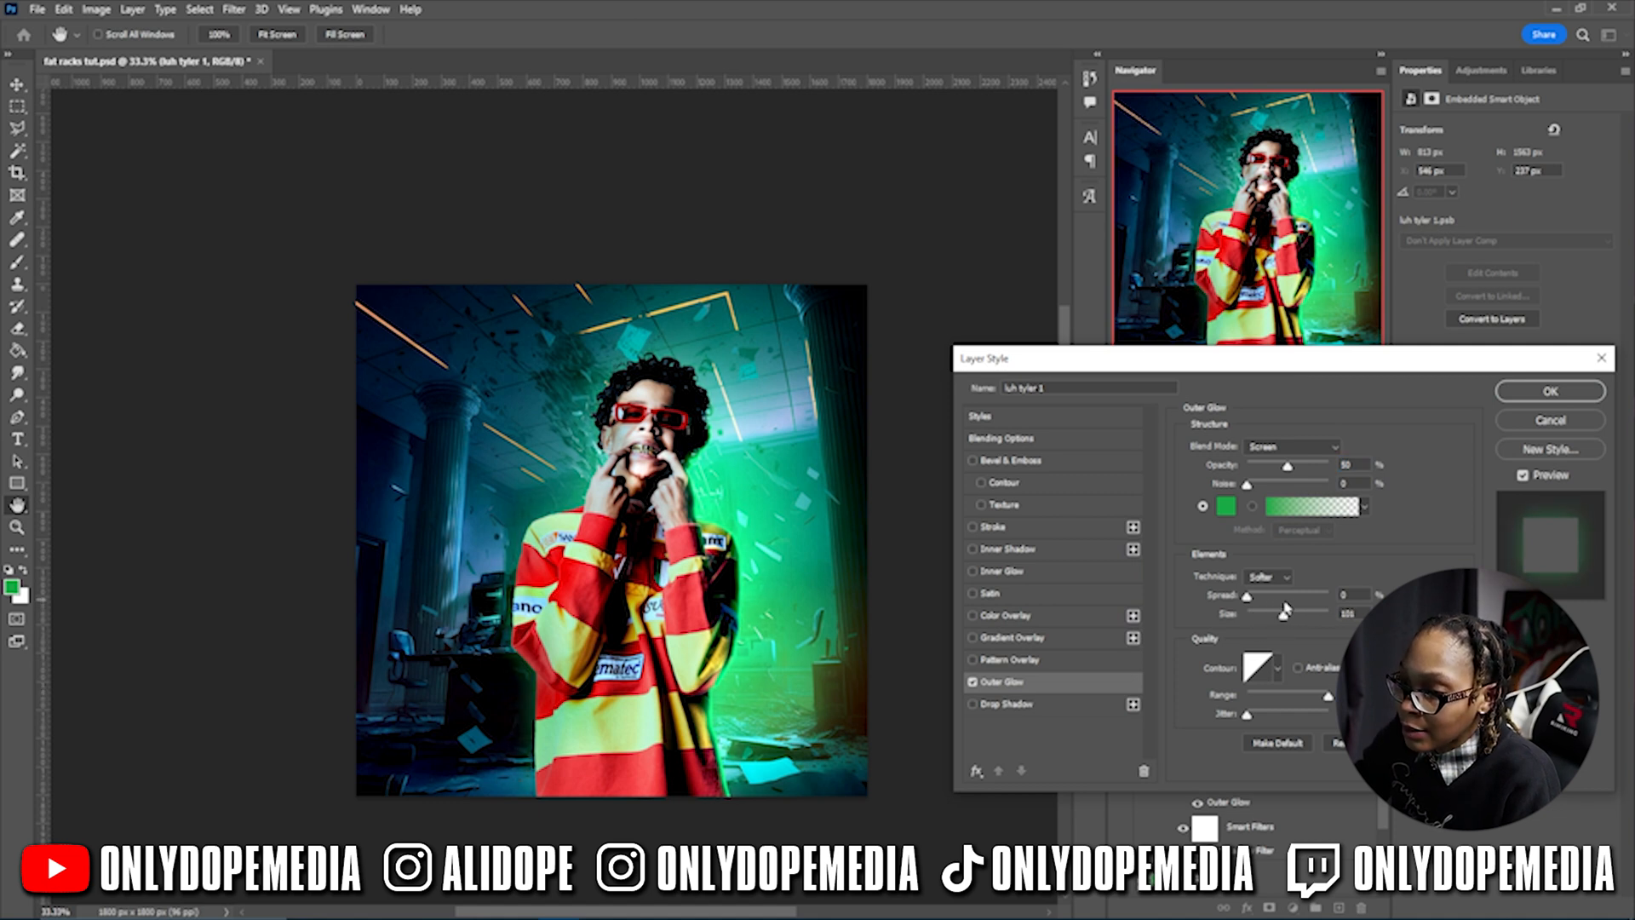
left_click_drag(1248, 596, 1261, 597)
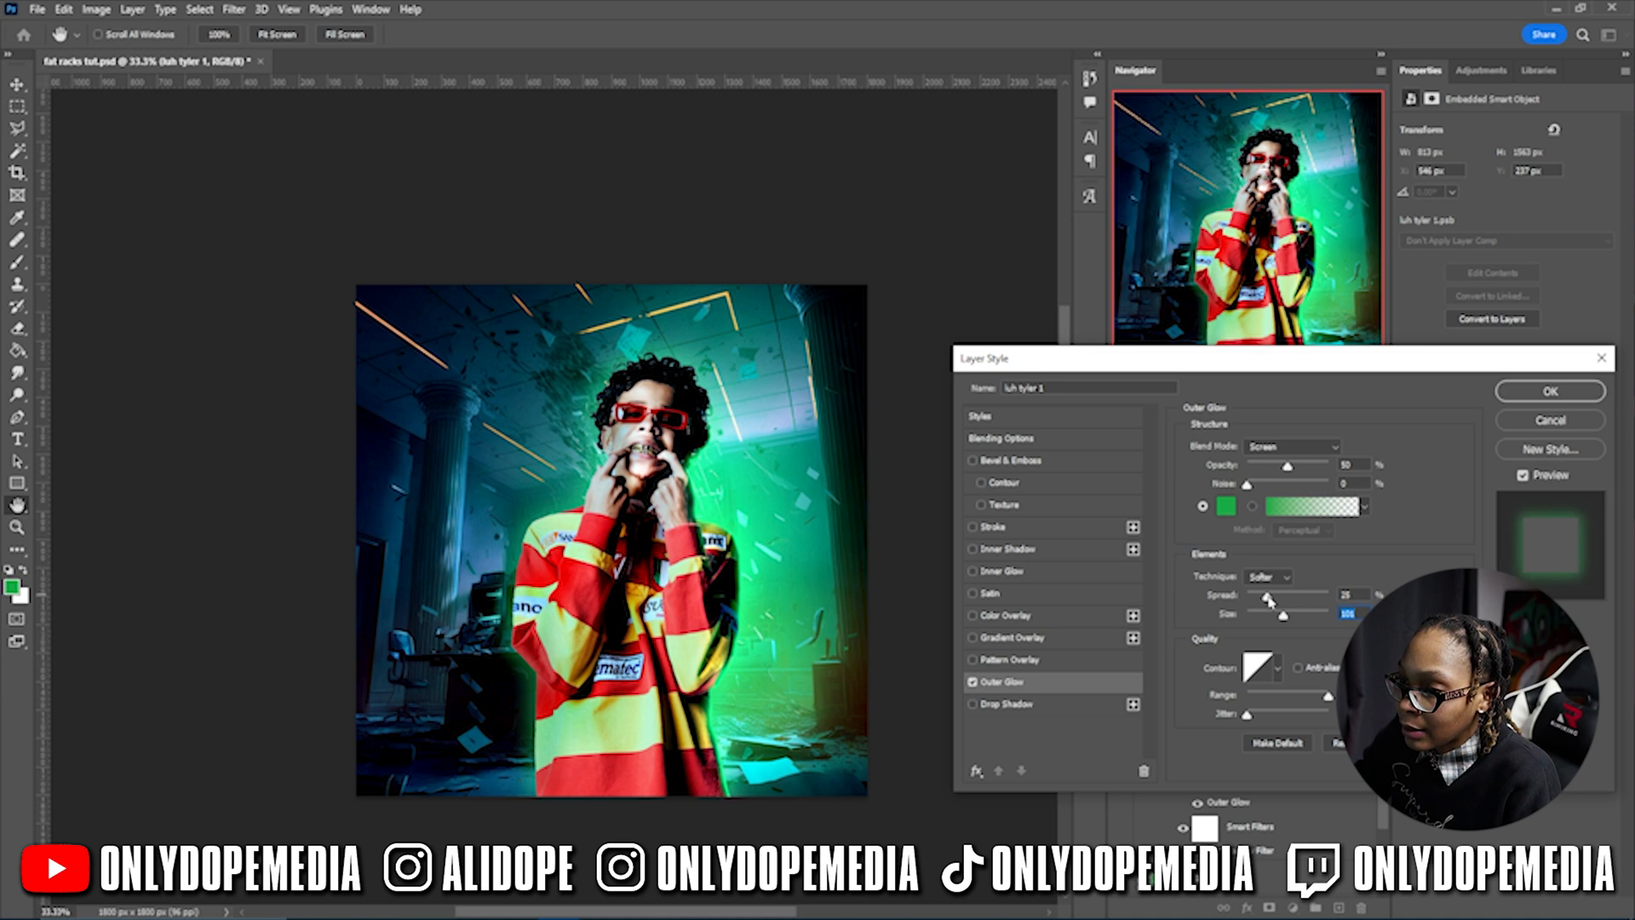
left_click(1001, 571)
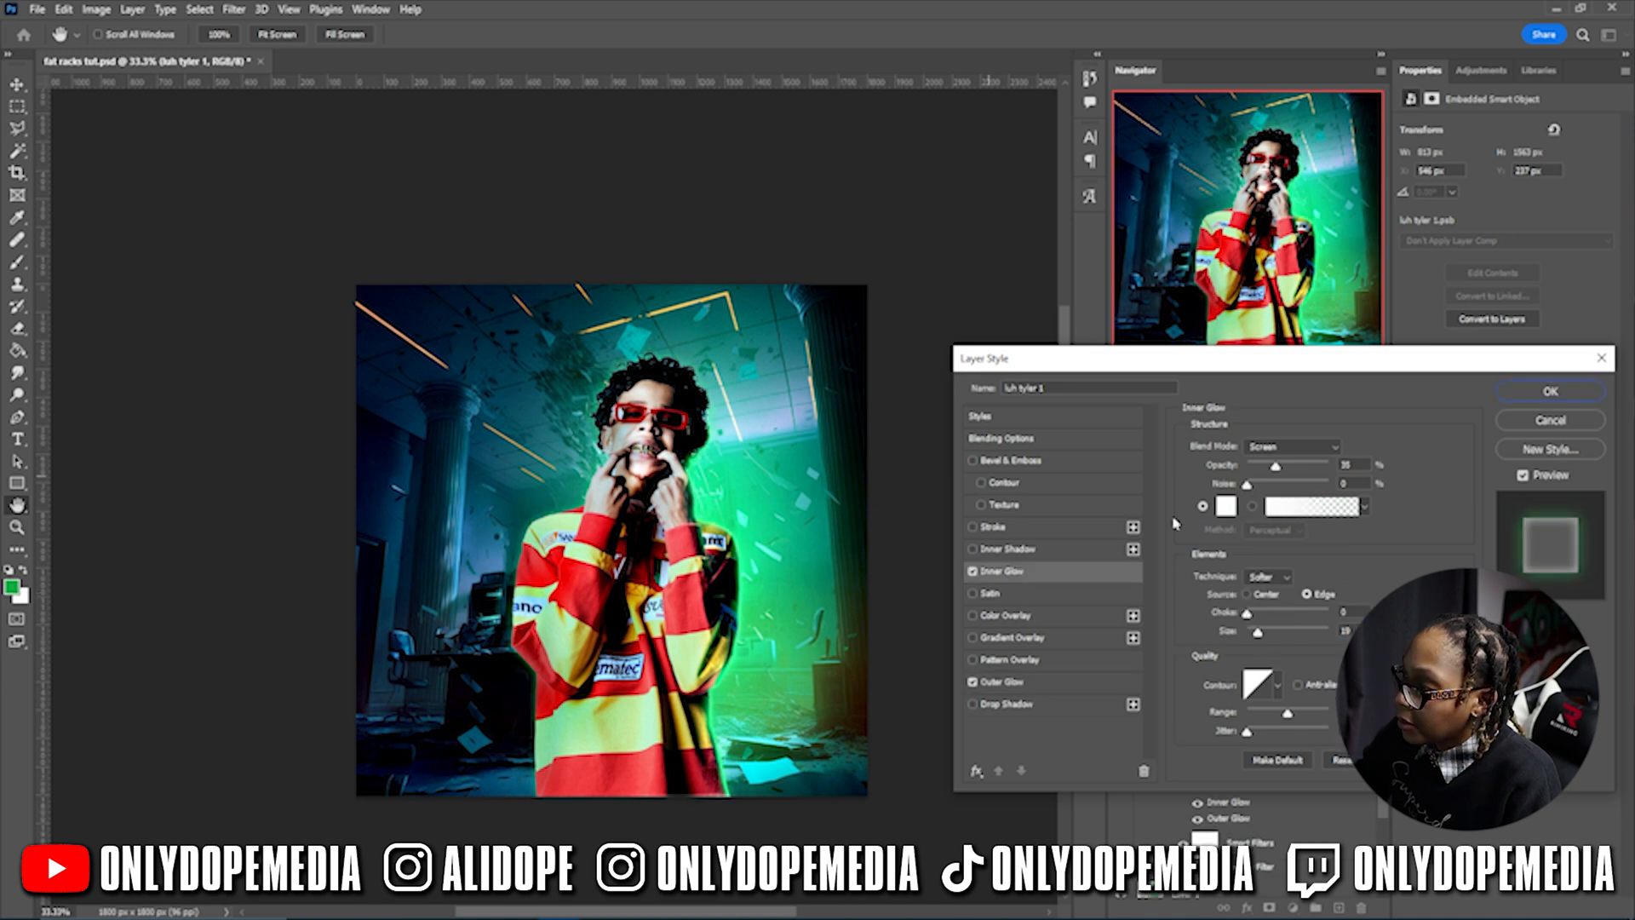
- Try a white inner glow at full opacity with larger range and size, zoomed in on the man
left_click(1225, 506)
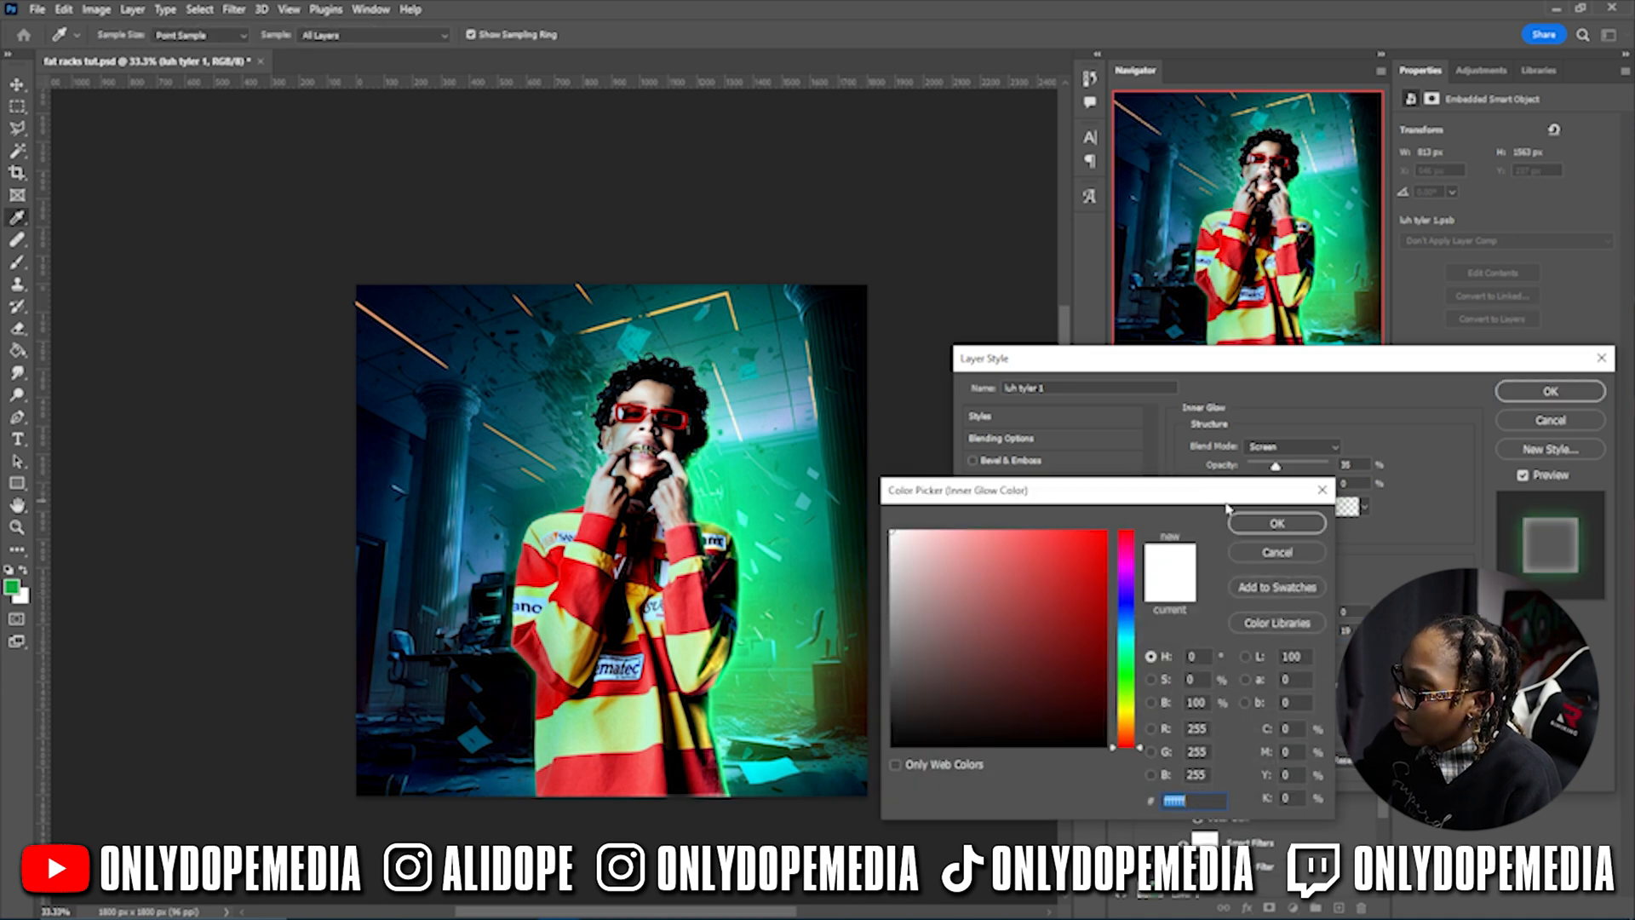
left_click(1283, 526)
left_click_drag(1275, 468, 1370, 461)
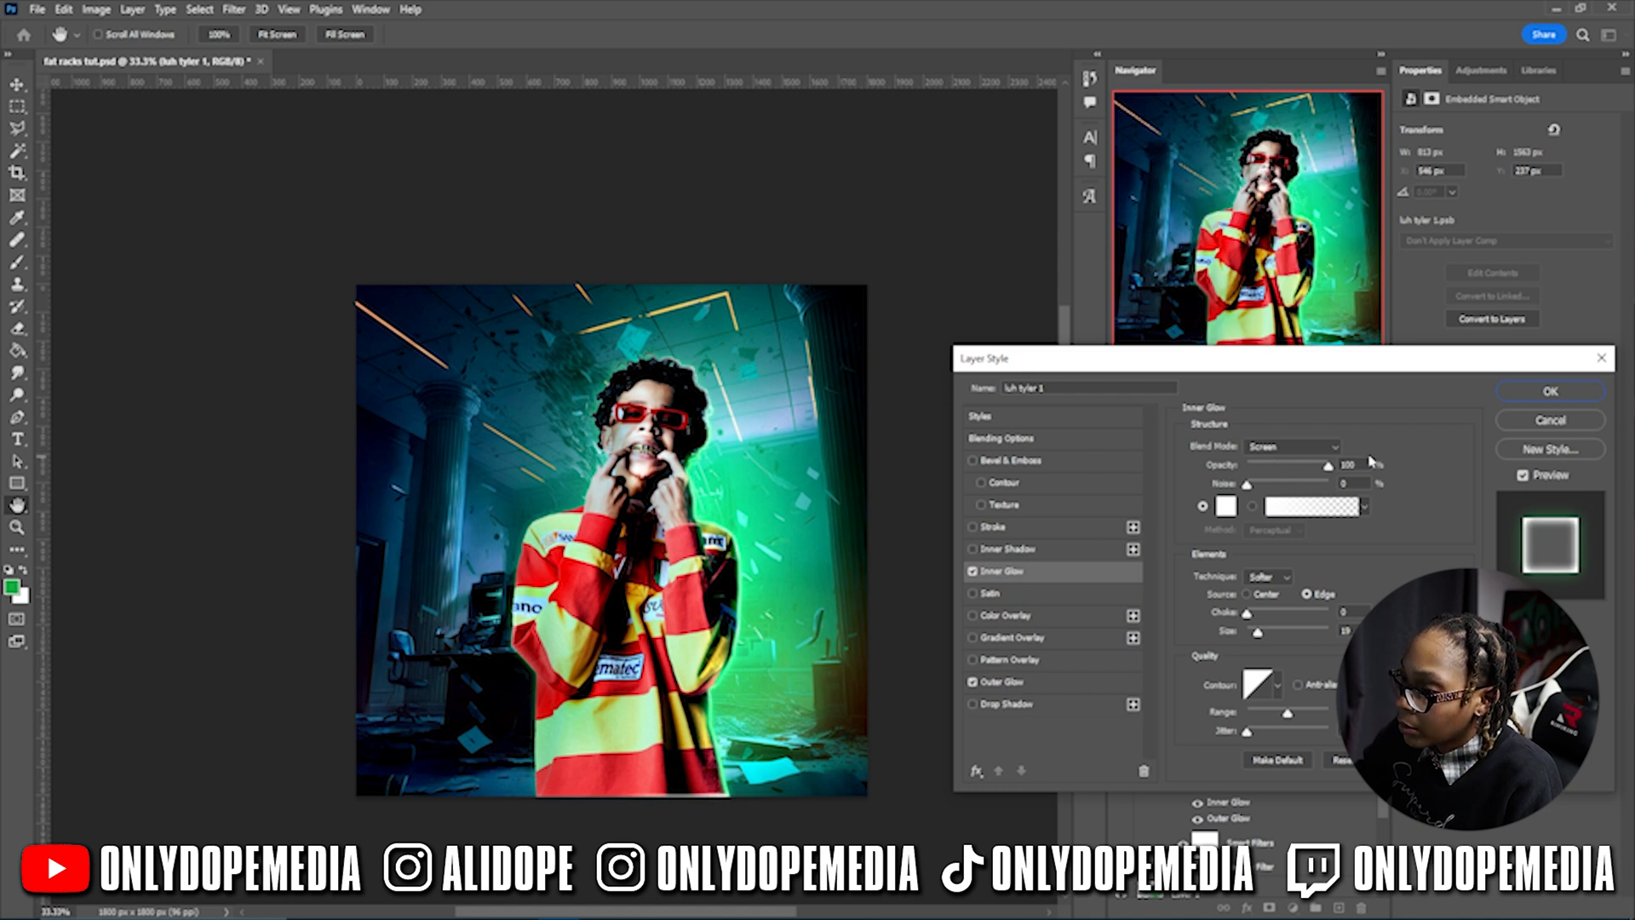
key("ctrl+plus")
key("ctrl+plus")
key("ctrl+plus")
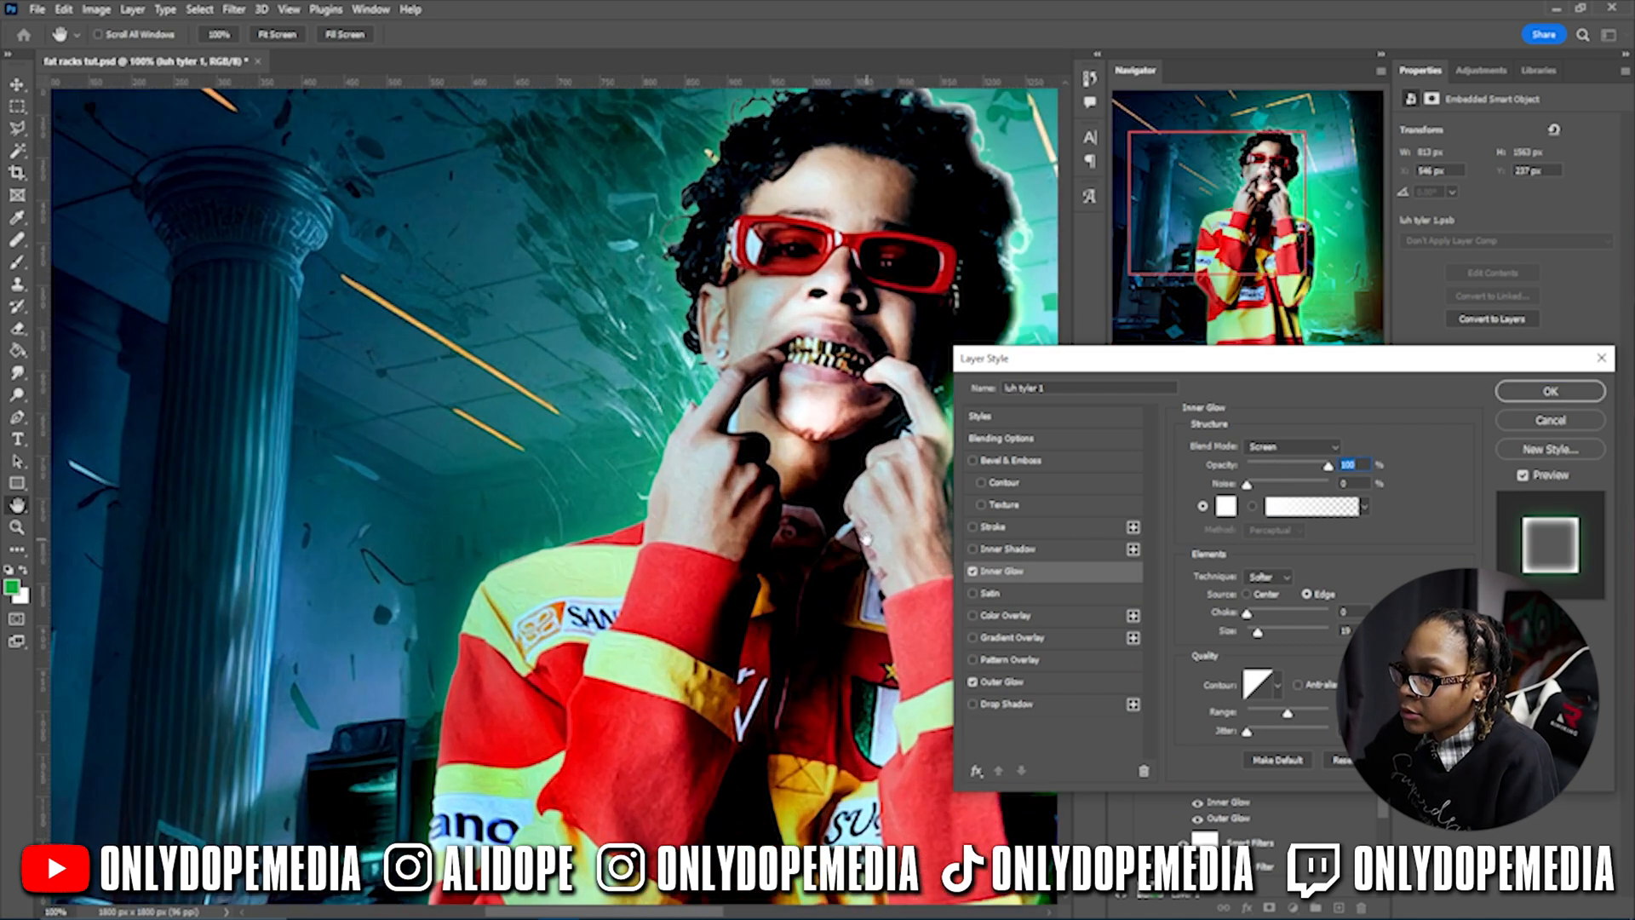
left_click_drag(865, 539, 578, 458)
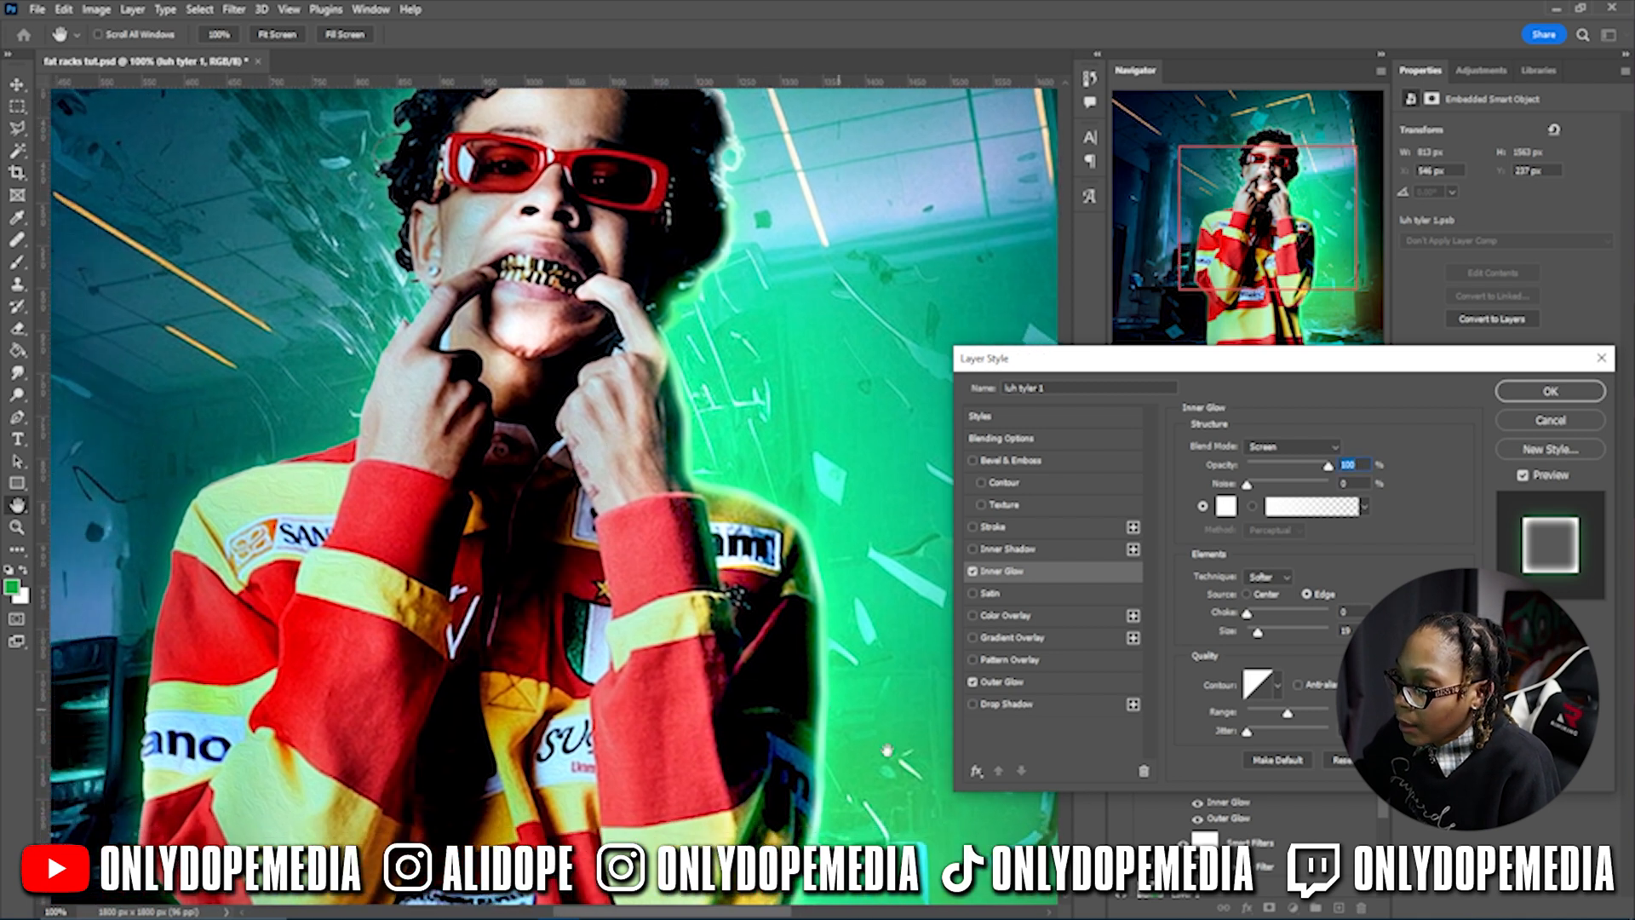
left_click_drag(1290, 714, 1328, 714)
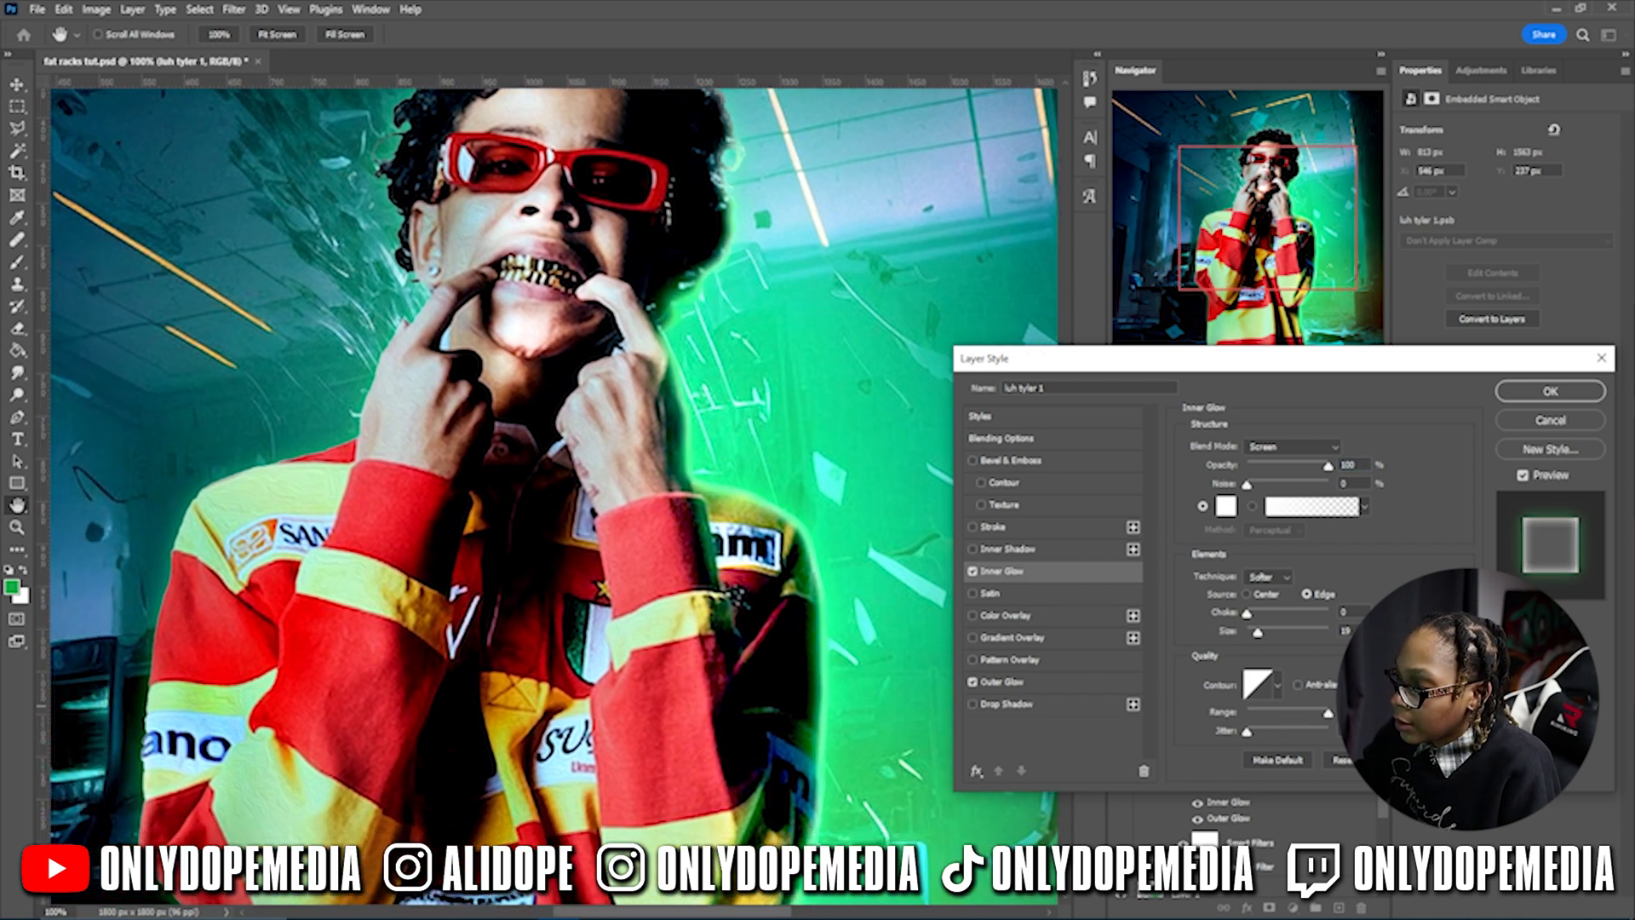
mouse_move(1258, 632)
left_mouse_down()
mouse_move(1317, 632)
mouse_move(1277, 630)
left_mouse_up()
- Change the inner glow to green 19ab46 at about 24% opacity, with a smaller size and adjusted Choke
left_click(1227, 506)
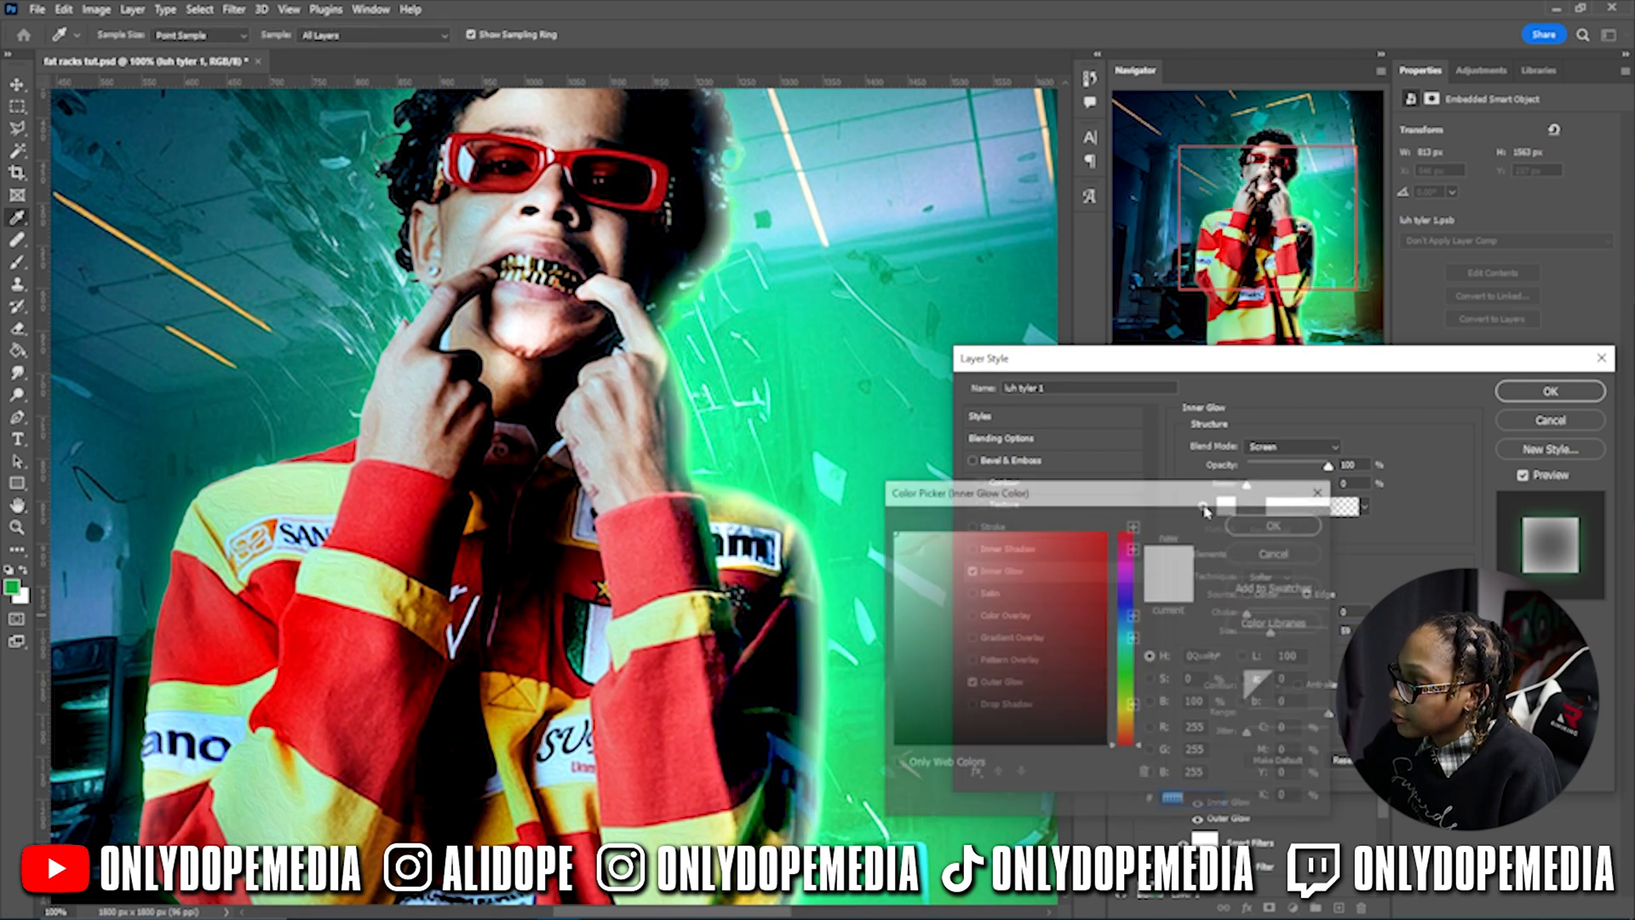
left_click(12, 586)
left_click(1277, 523)
left_click_drag(1308, 466, 1270, 473)
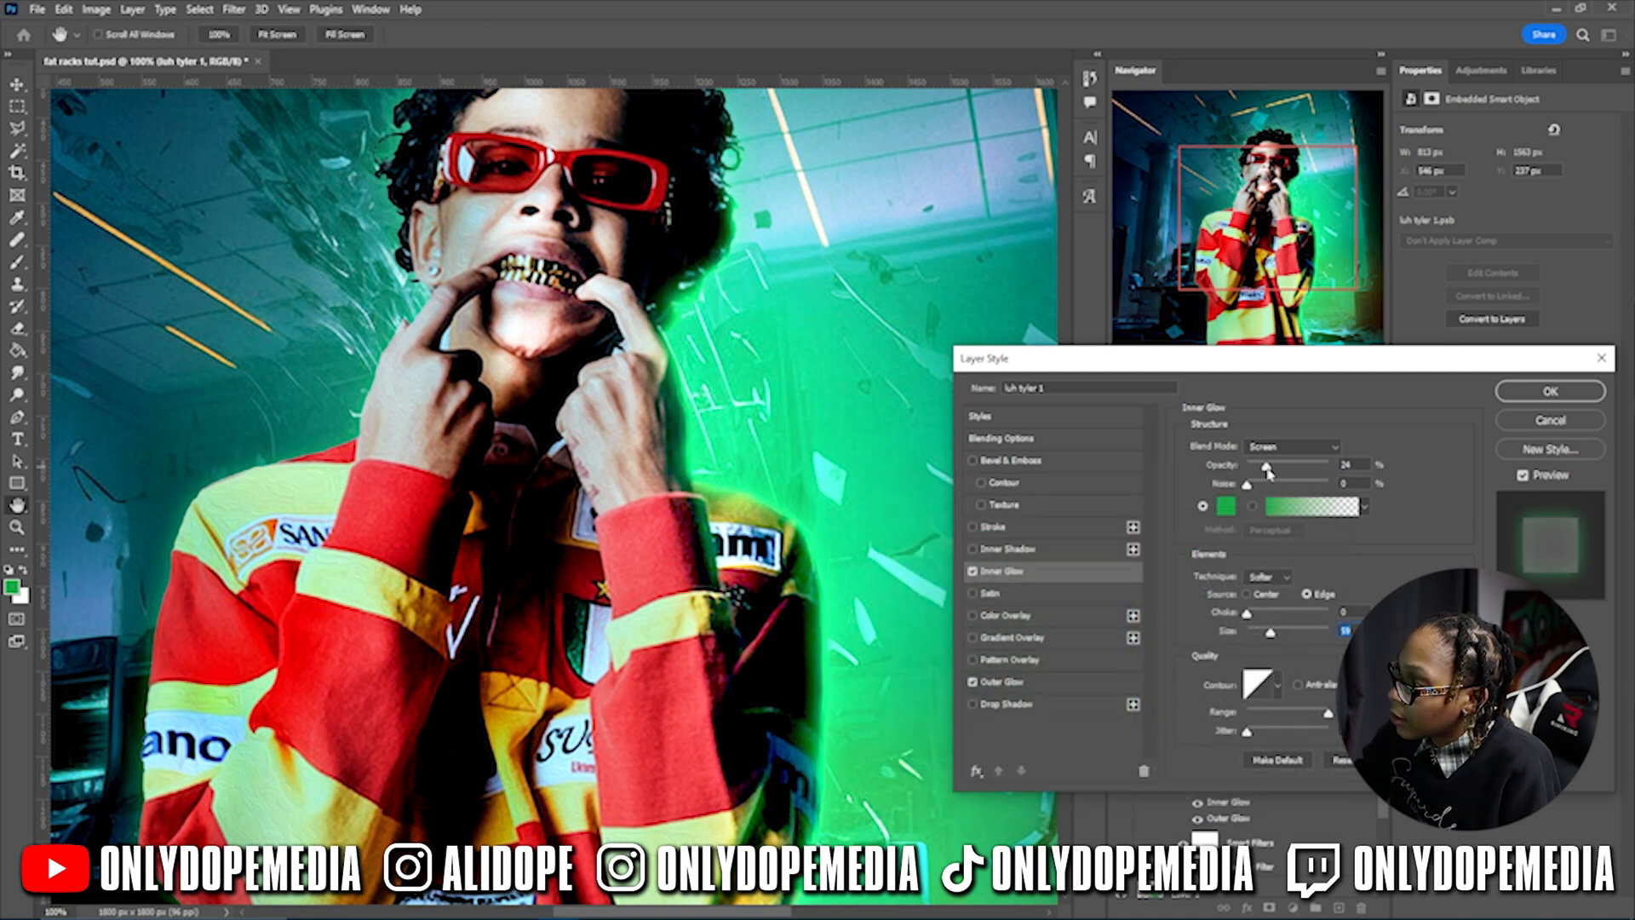
mouse_move(1272, 637)
left_mouse_down()
mouse_move(1288, 637)
mouse_move(1248, 633)
mouse_move(1288, 615)
left_mouse_up()
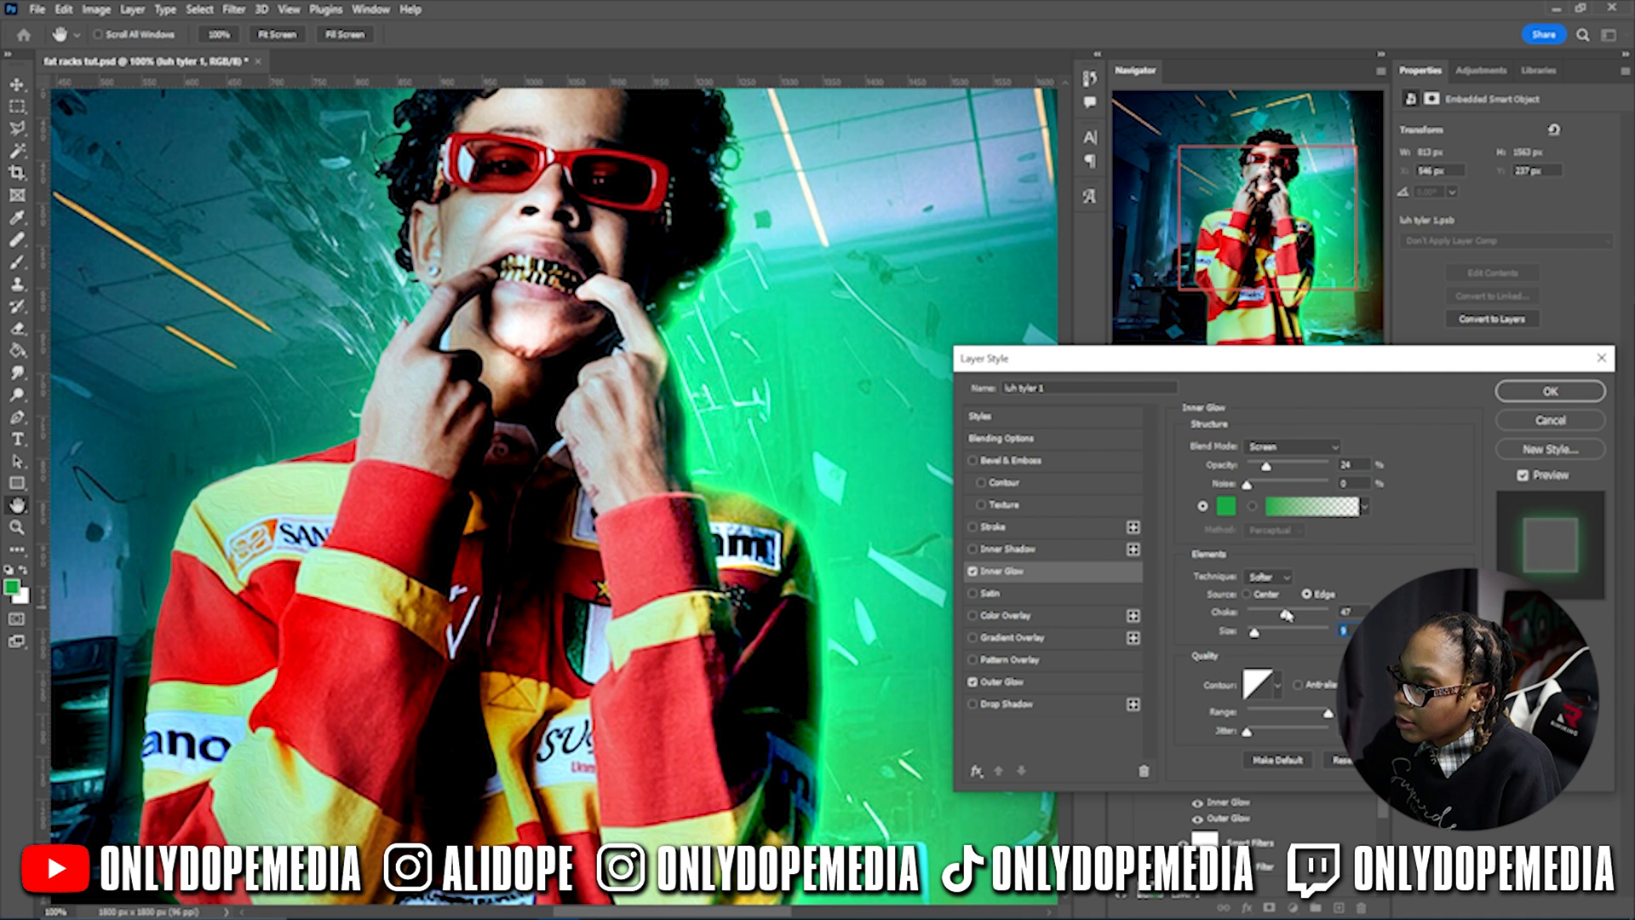
left_click(1220, 615)
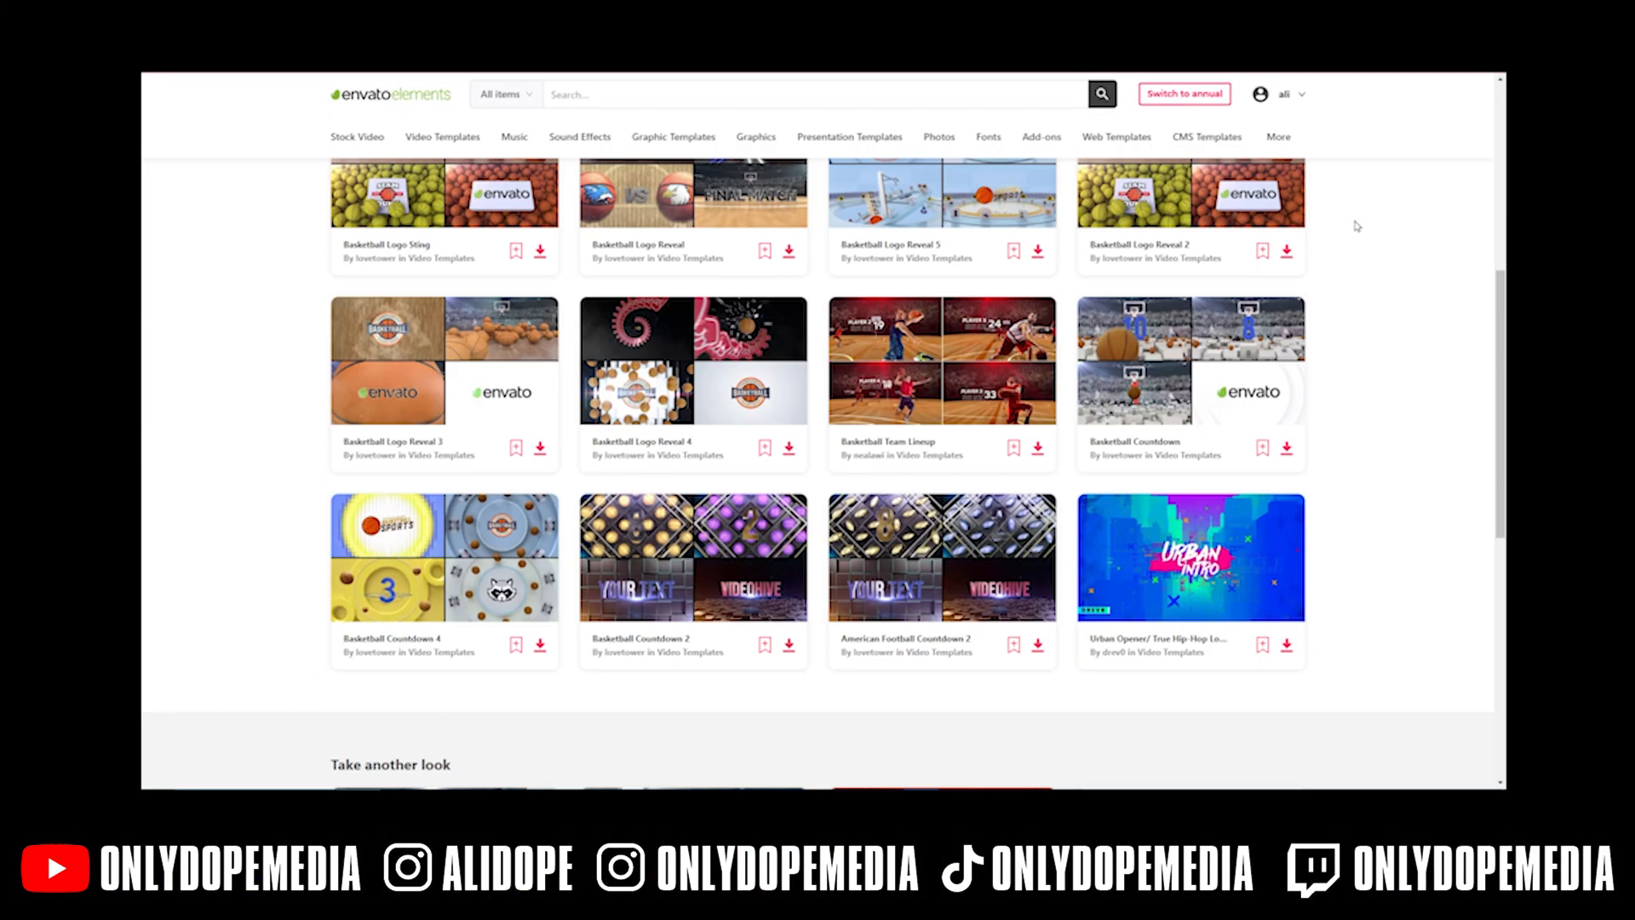
- Find Open Money Bag among the 3D money results and download its first angle
scroll(1357, 226, "down", 4)
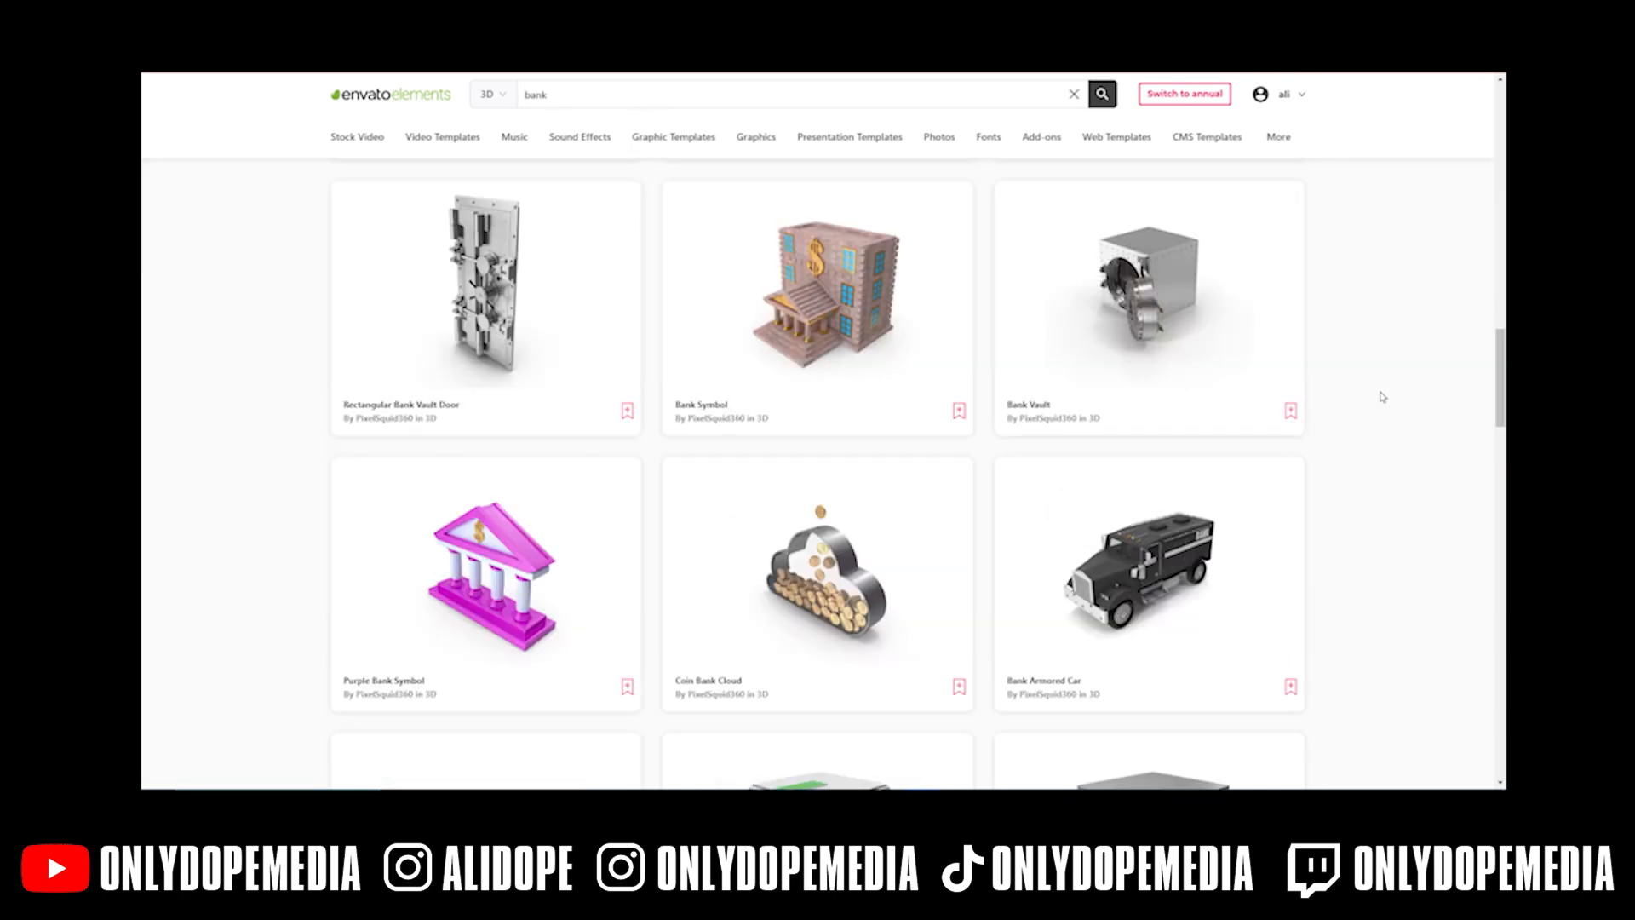
scroll(1382, 397, "up", 1)
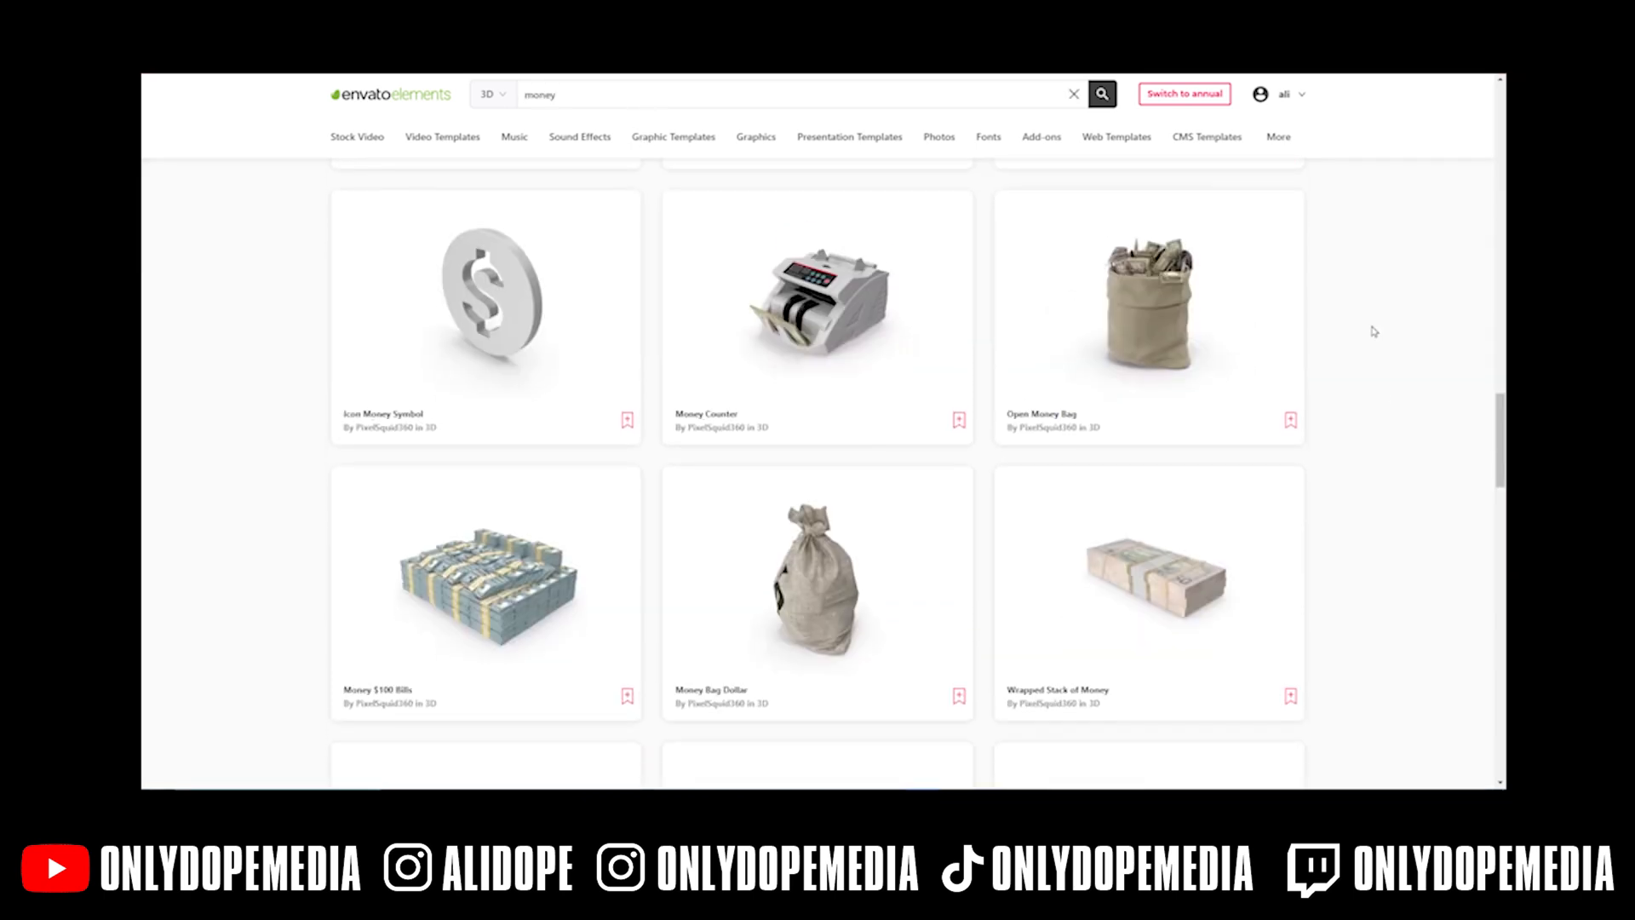
scroll(1373, 333, "down", 10)
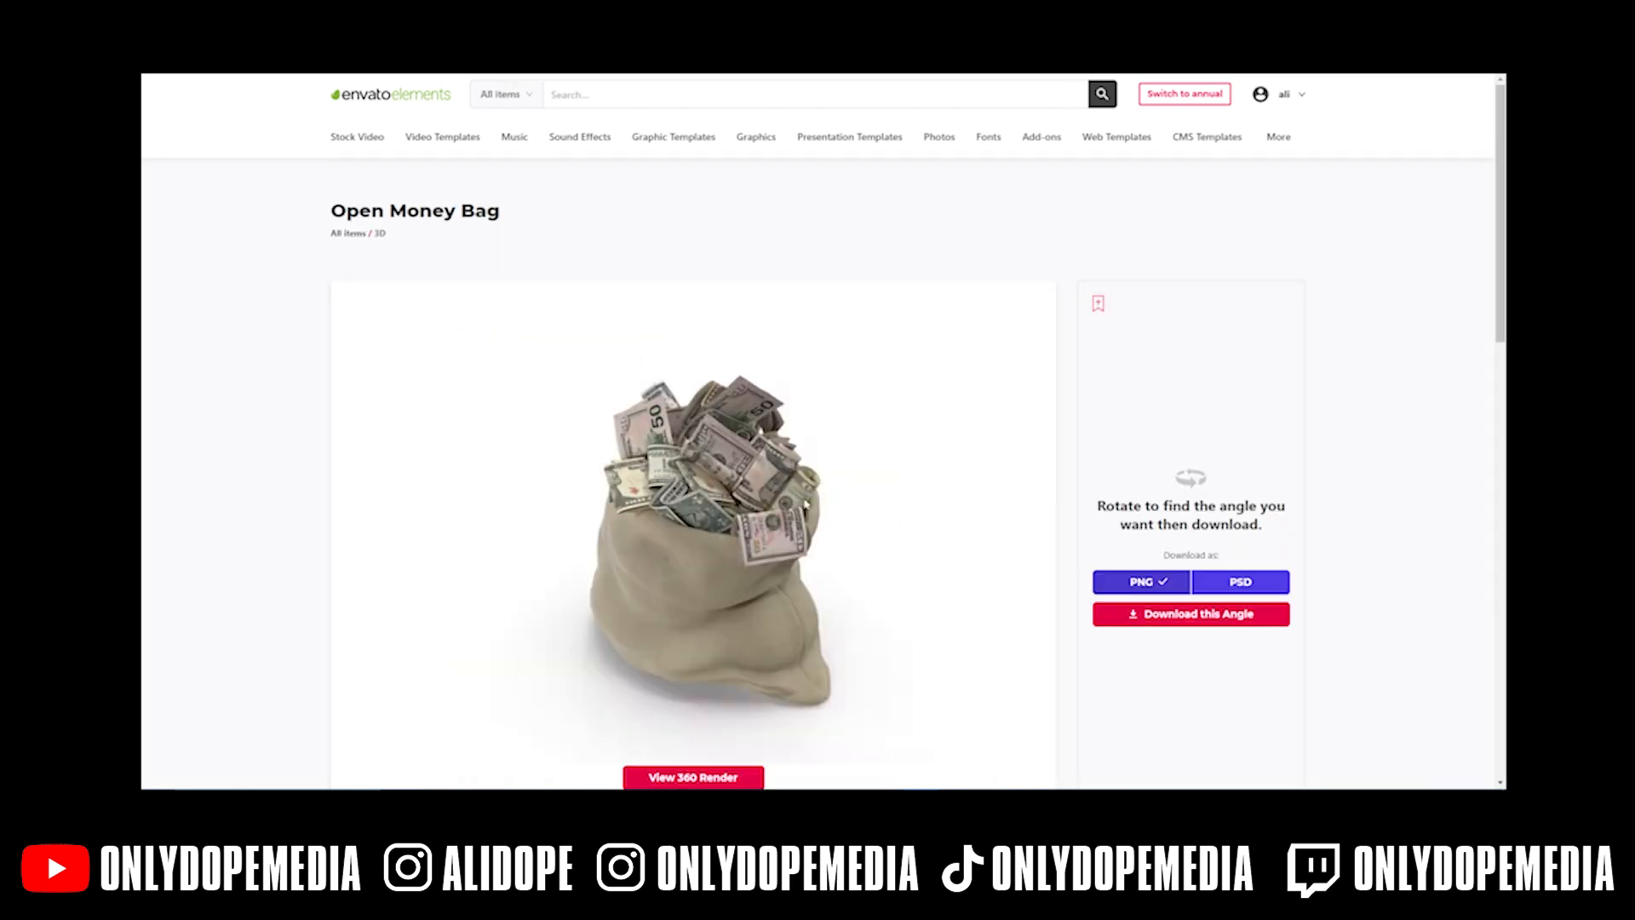
scroll(769, 525, "down", 3)
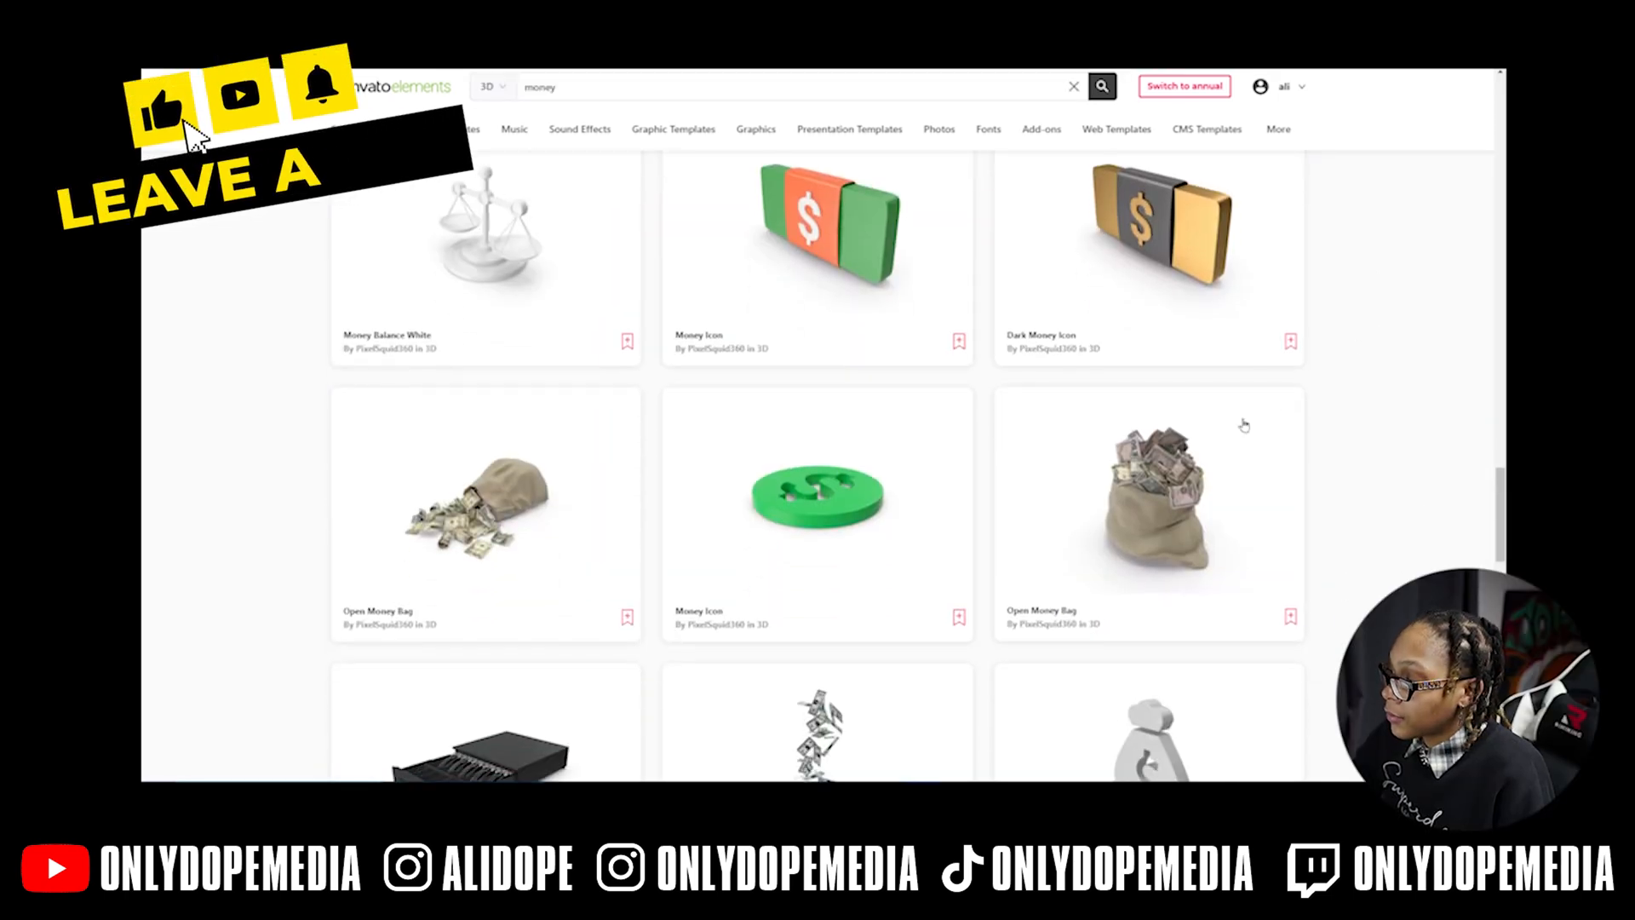
left_click(1193, 453)
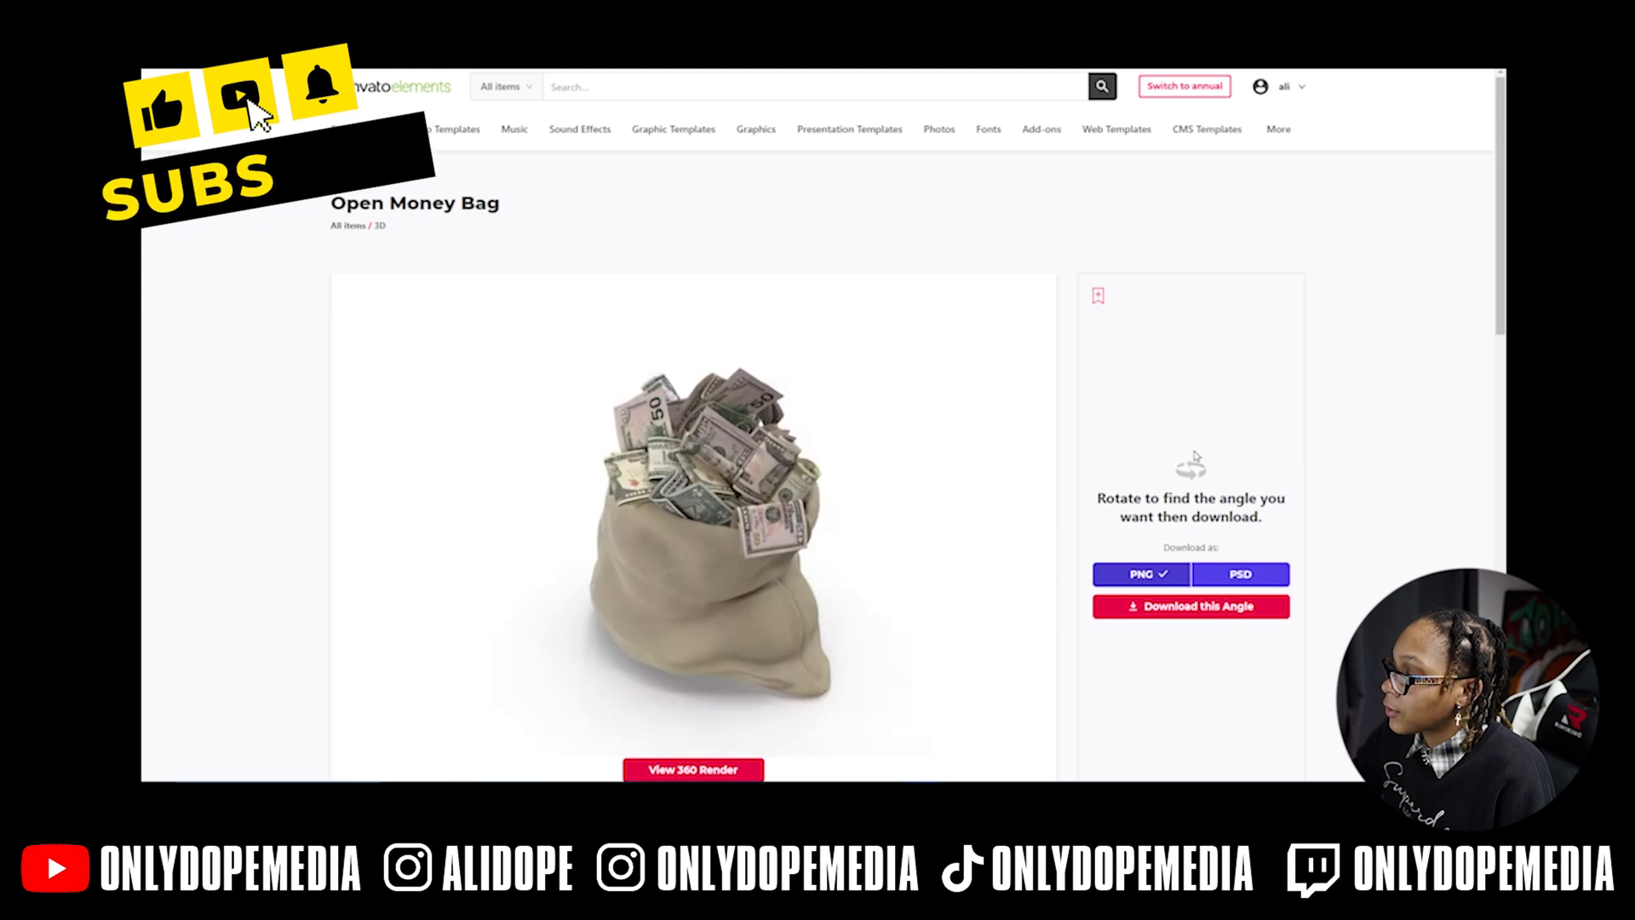
scroll(1199, 455, "down", 3)
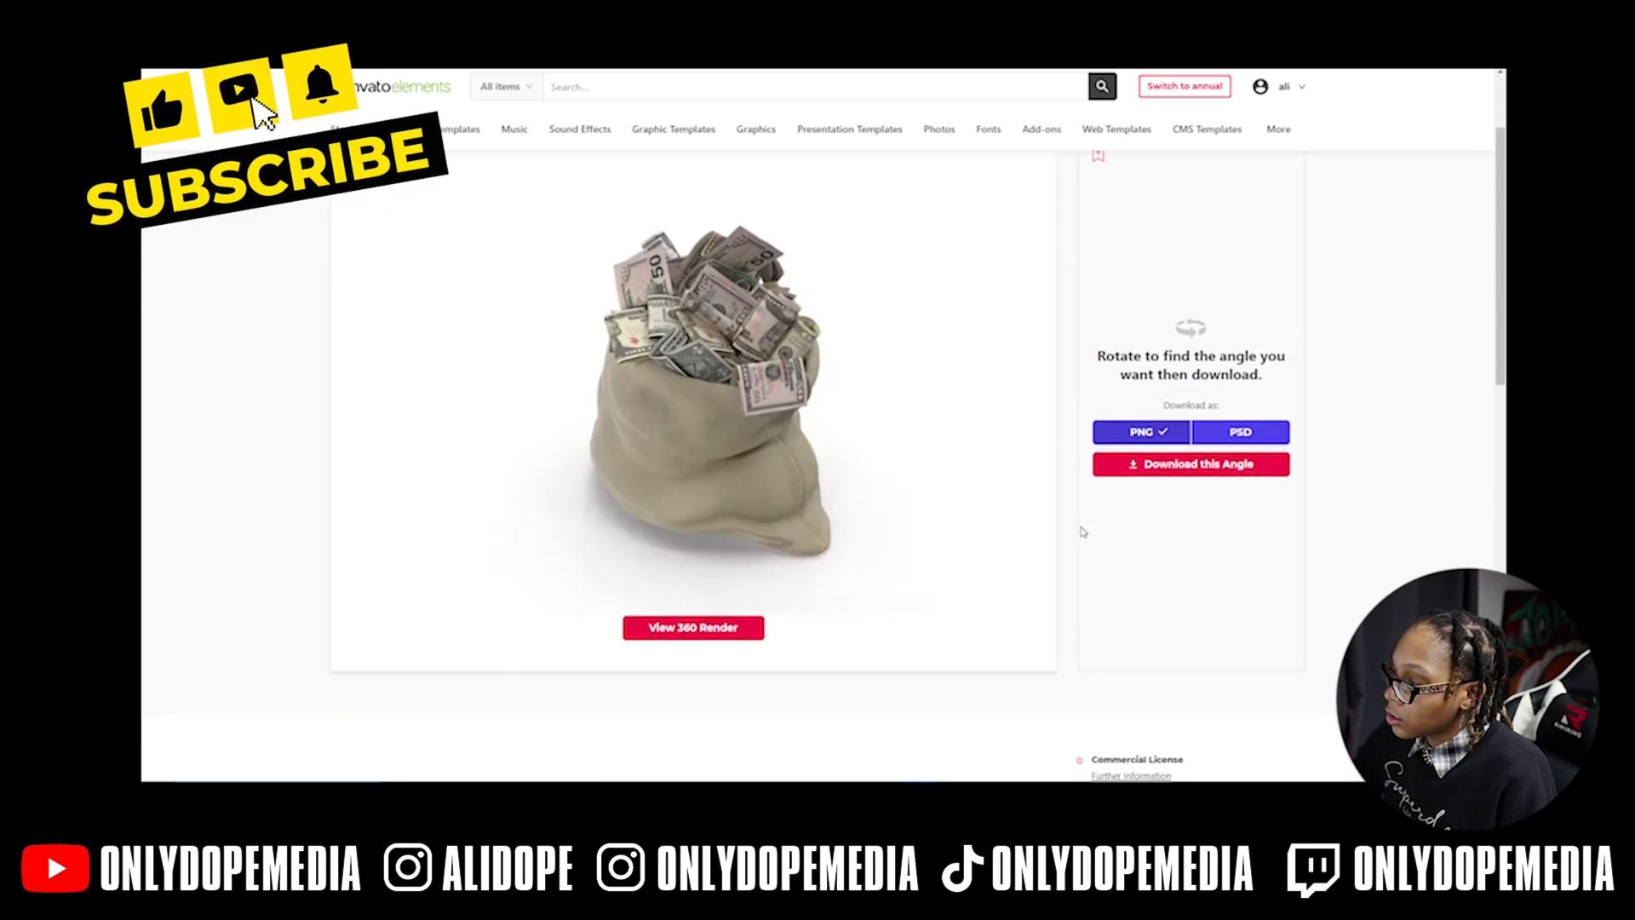
left_click(1172, 467)
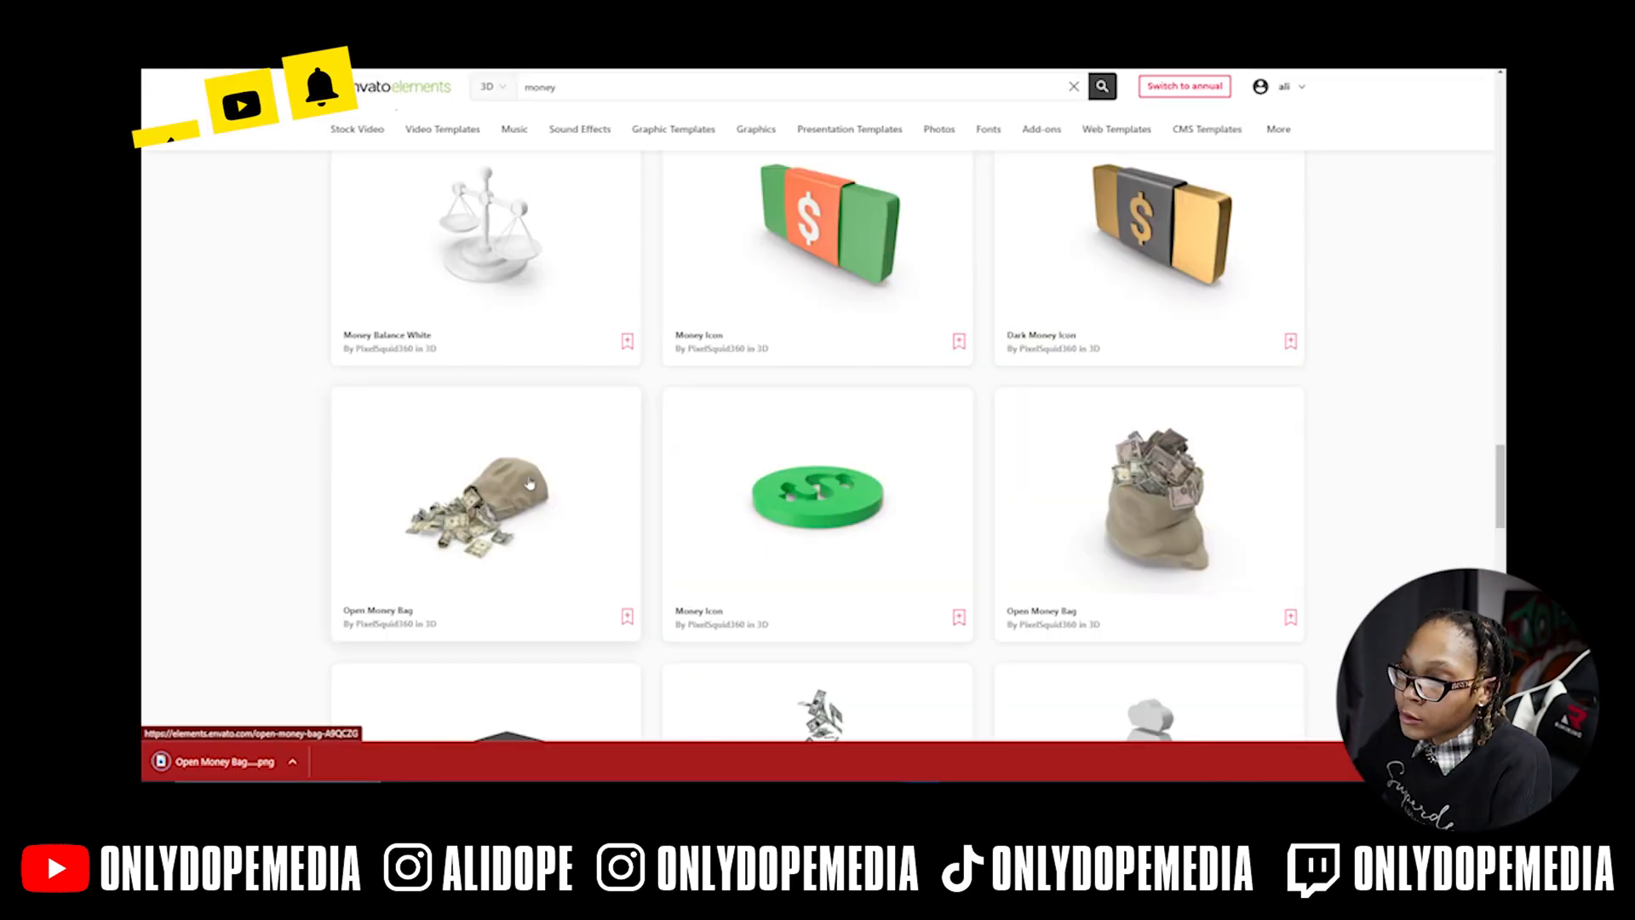
- Download a second angle of Open Money Bag into the ODM project
left_click(529, 483)
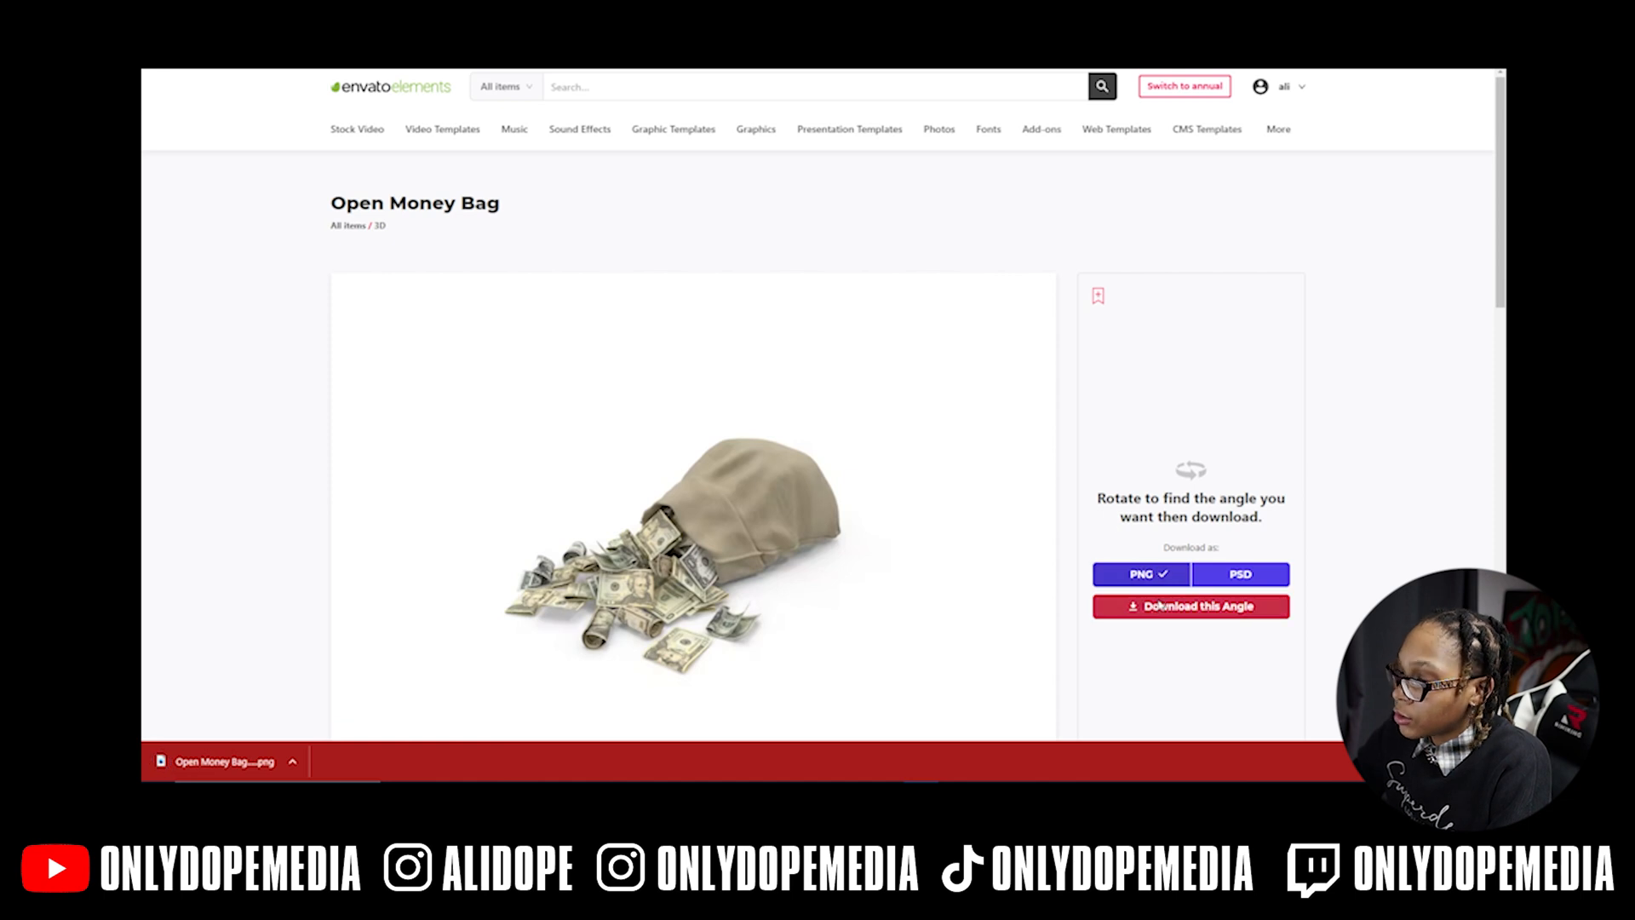
left_click(1160, 606)
left_click(729, 374)
key("Return")
key("Return")
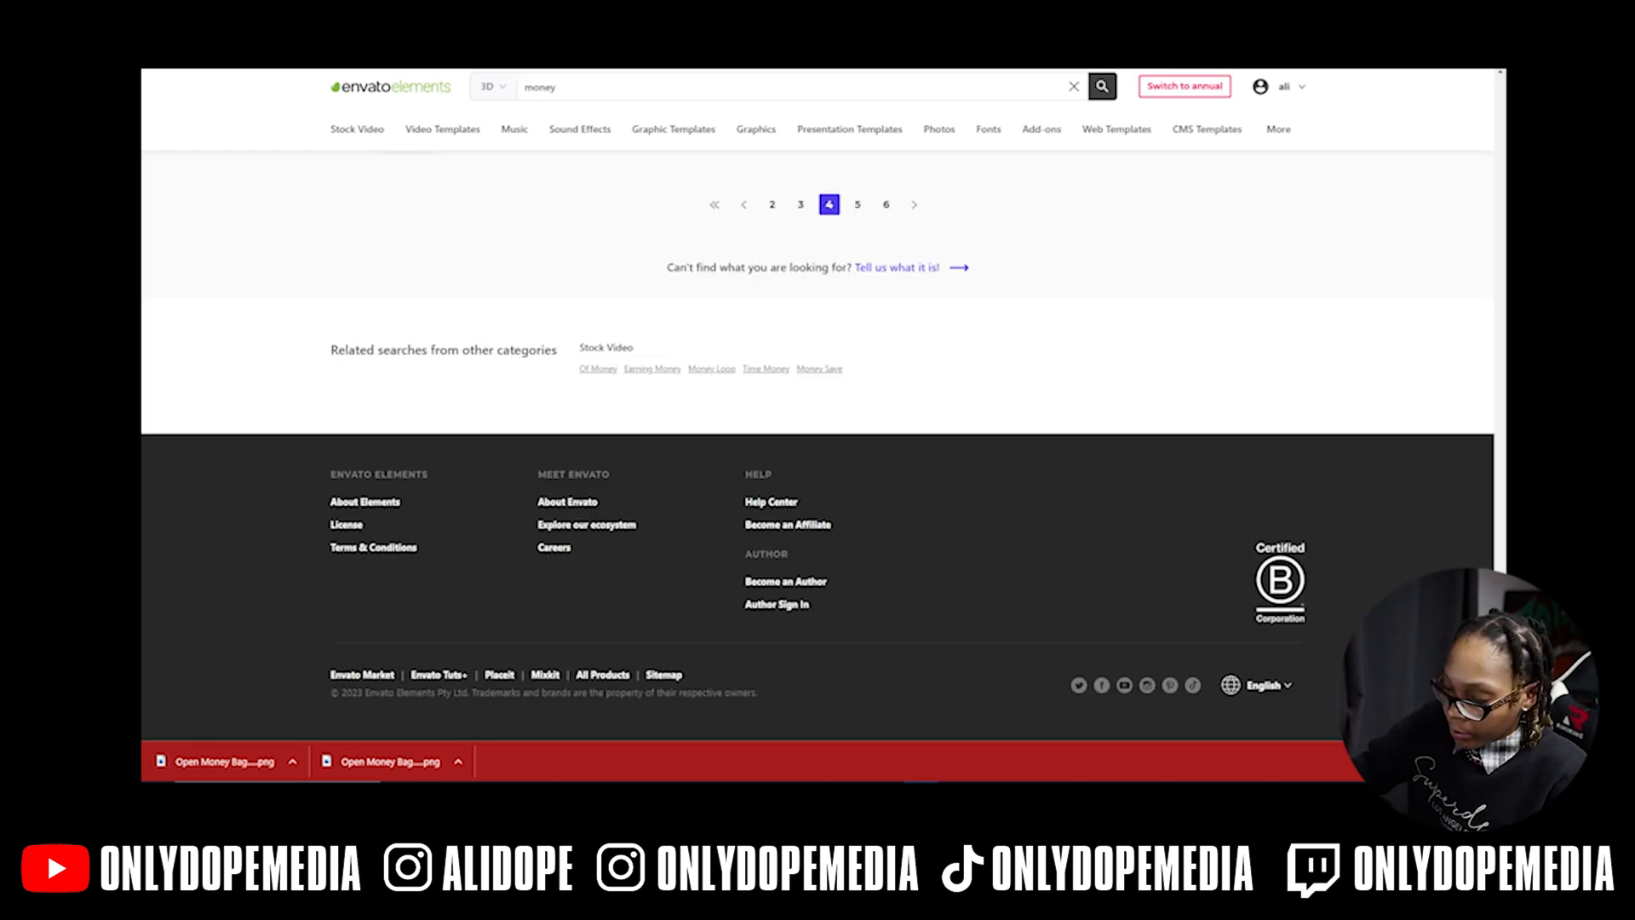
- Search Google Images for 'fallin money png' and preview a falling money image
type("google.com")
key("Return")
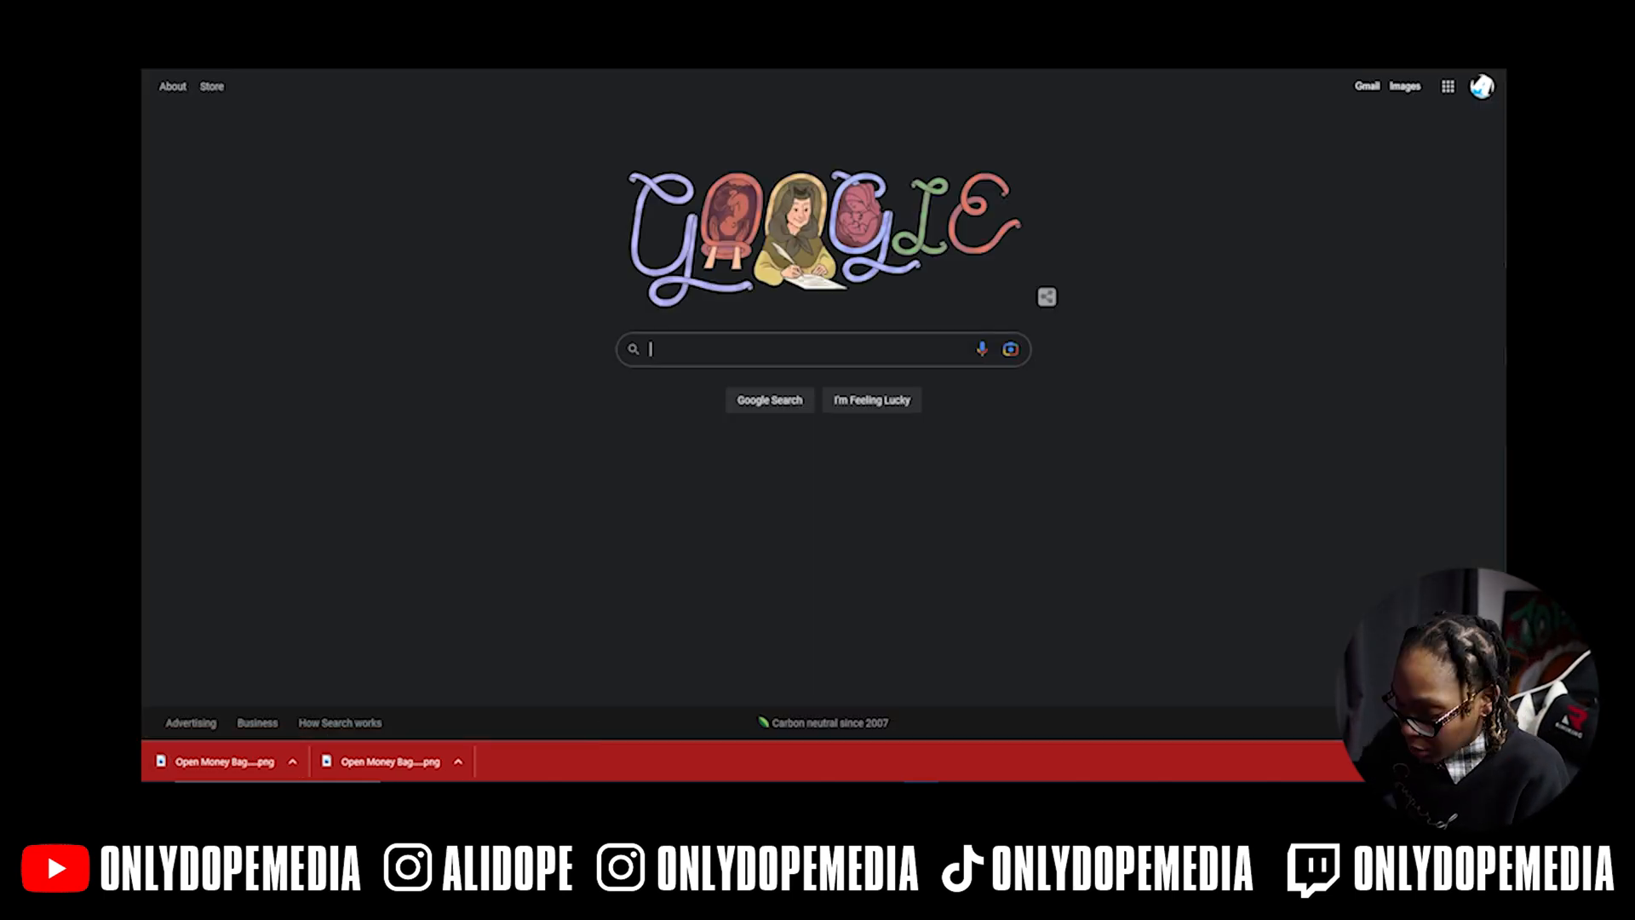
type("fallin money png")
key("Return")
left_click(327, 141)
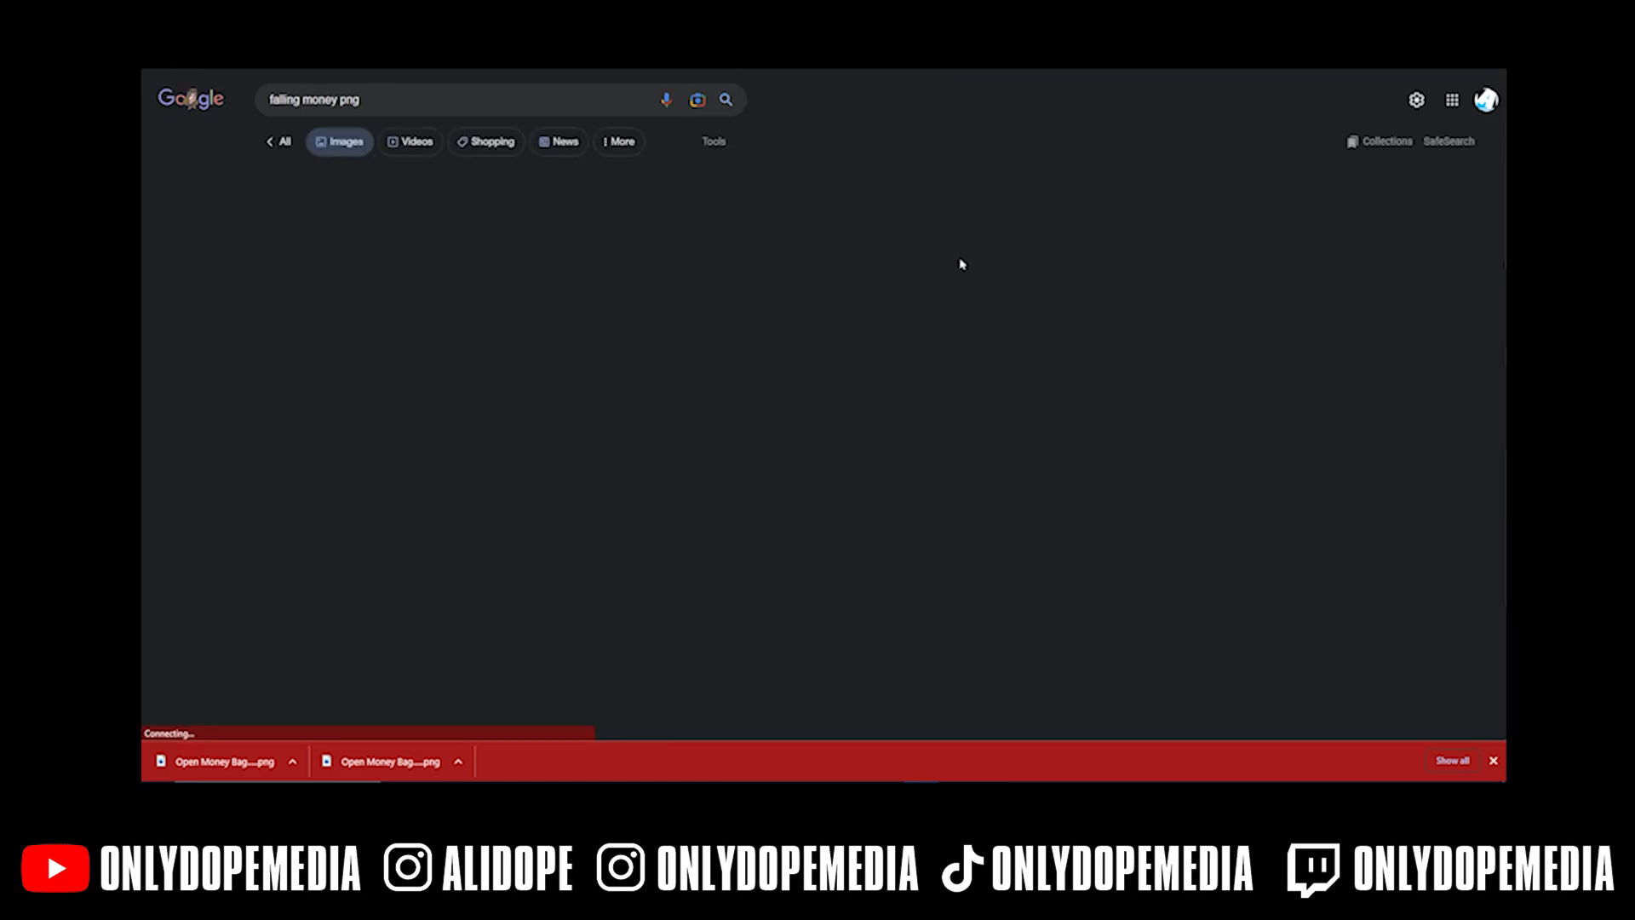
left_click(961, 264)
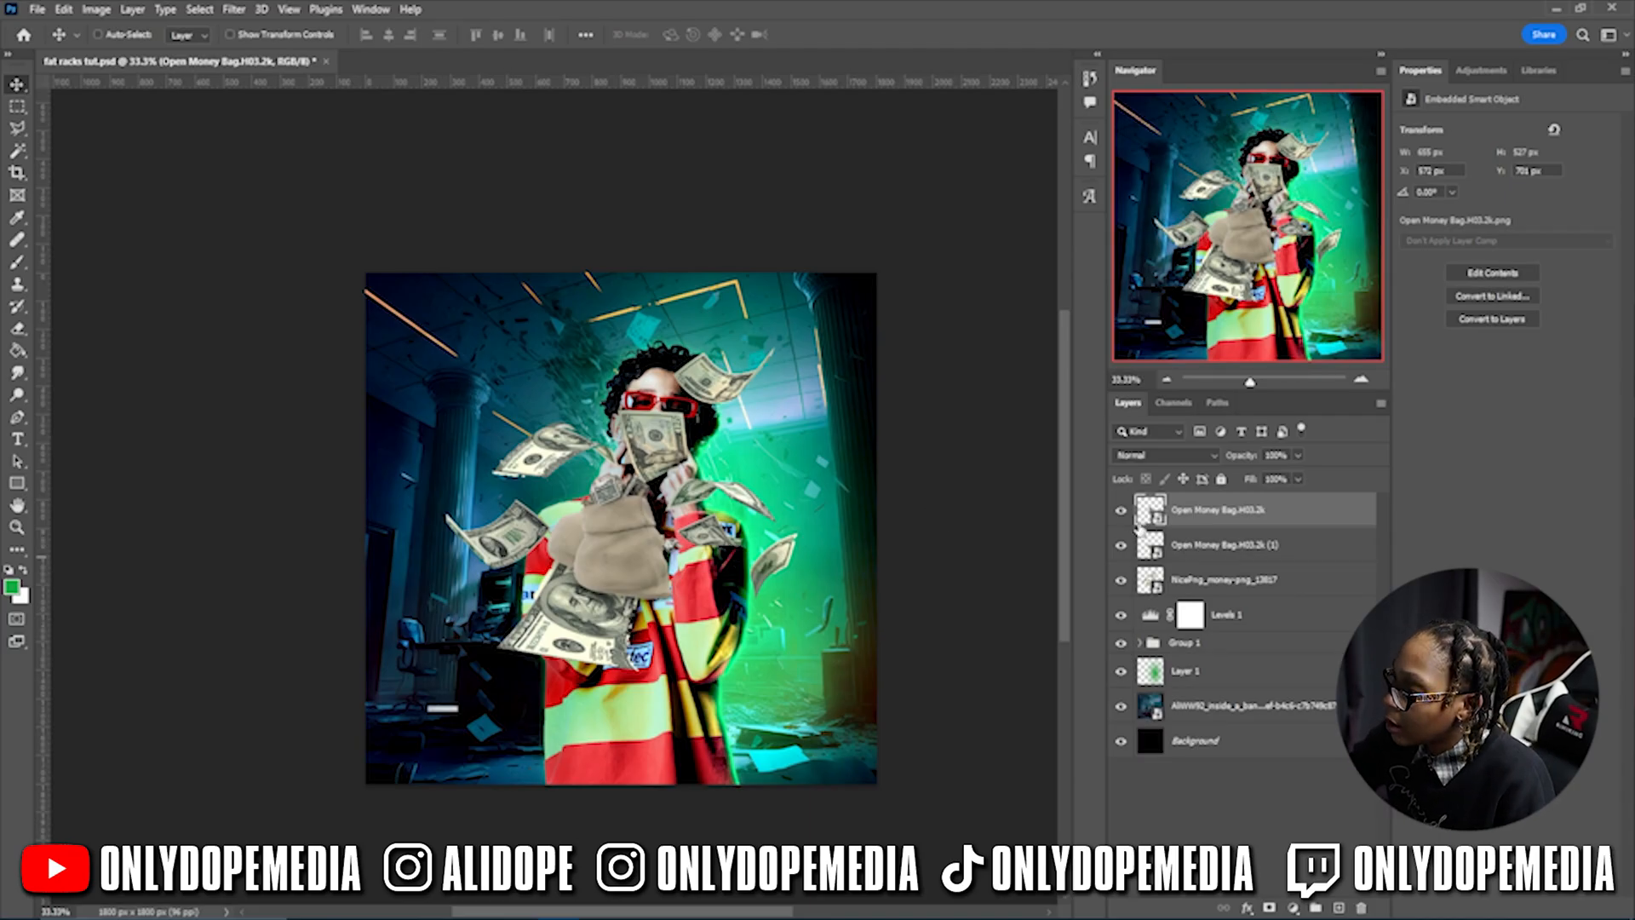
- Move the top money bag to lower right and shift the flying money cluster to the left edge
left_click_drag(704, 524, 834, 654)
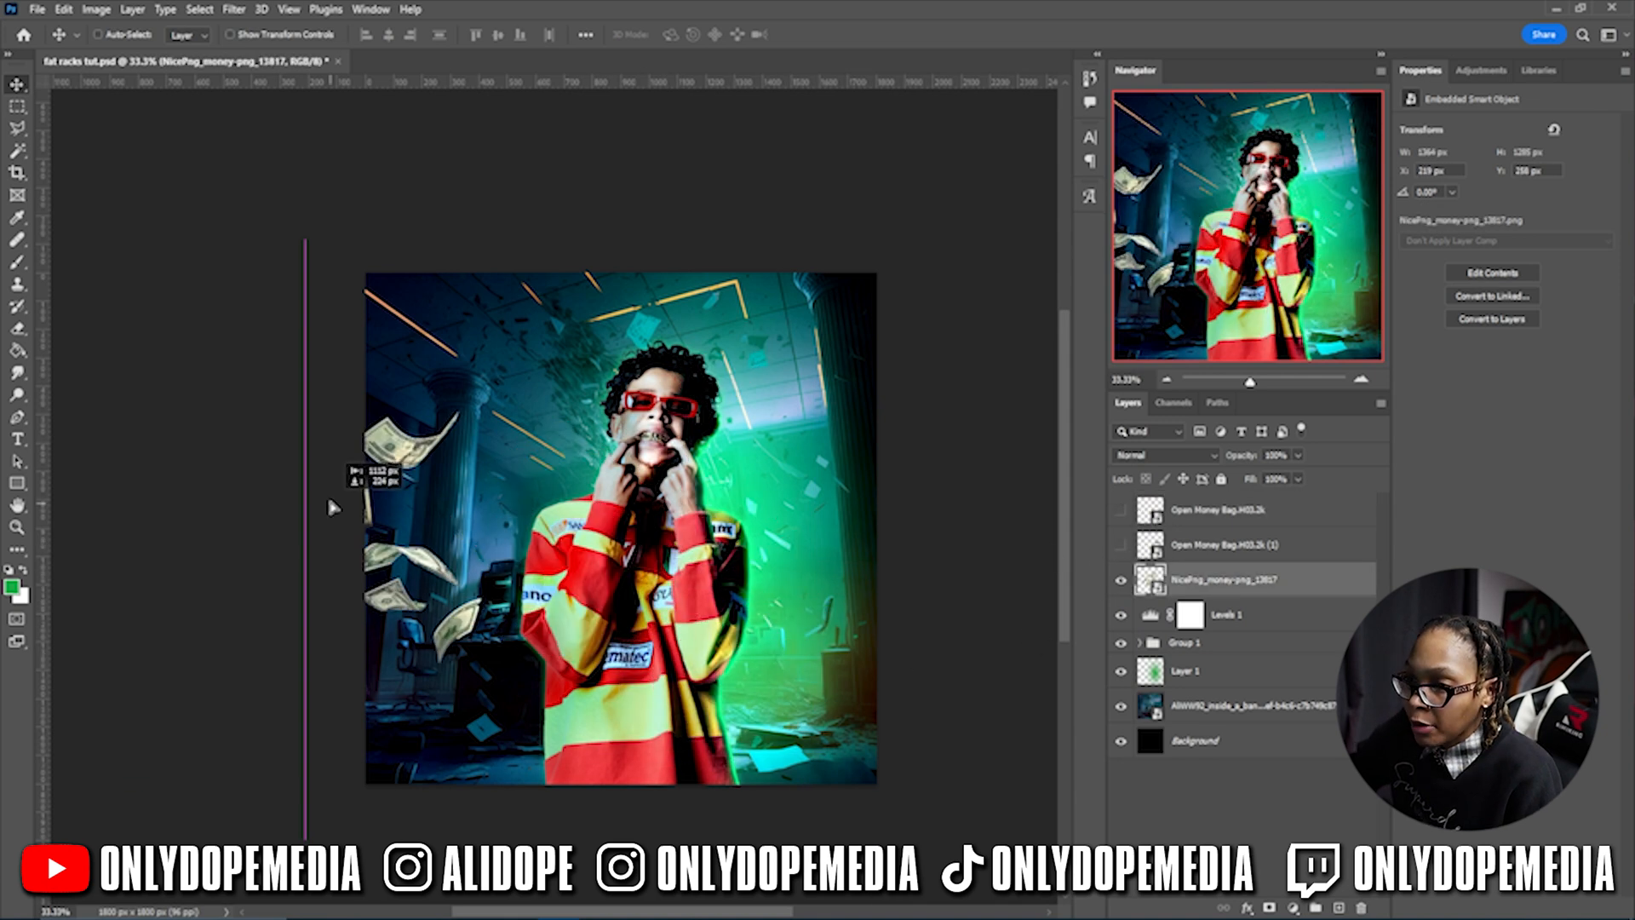
left_click_drag(339, 489, 344, 504)
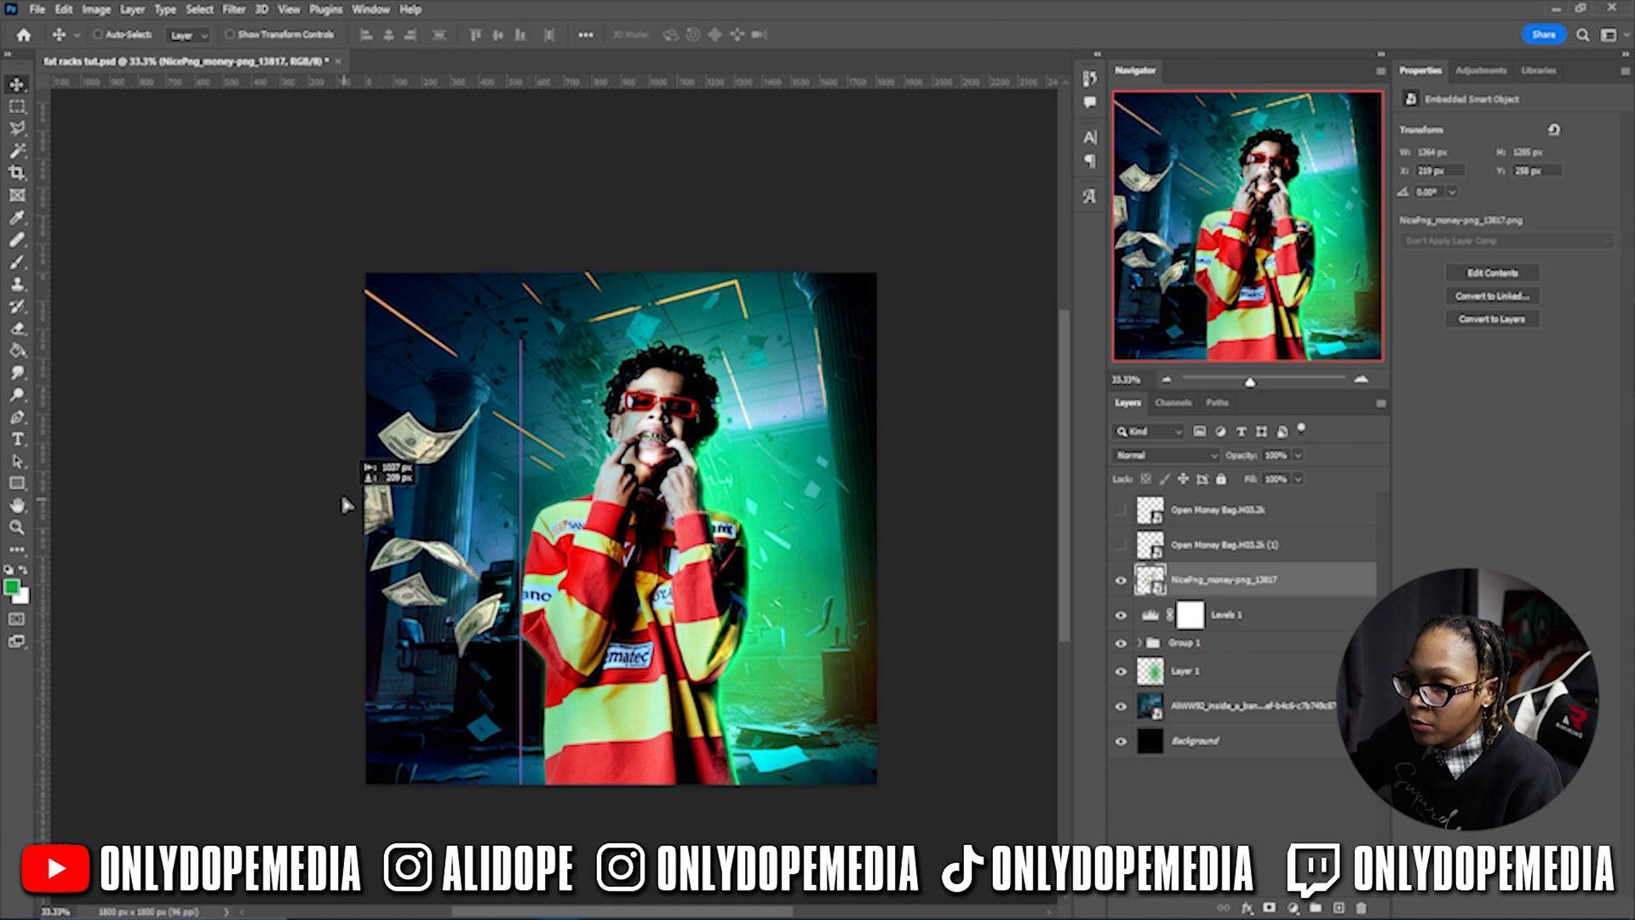
left_click_drag(342, 498, 342, 498)
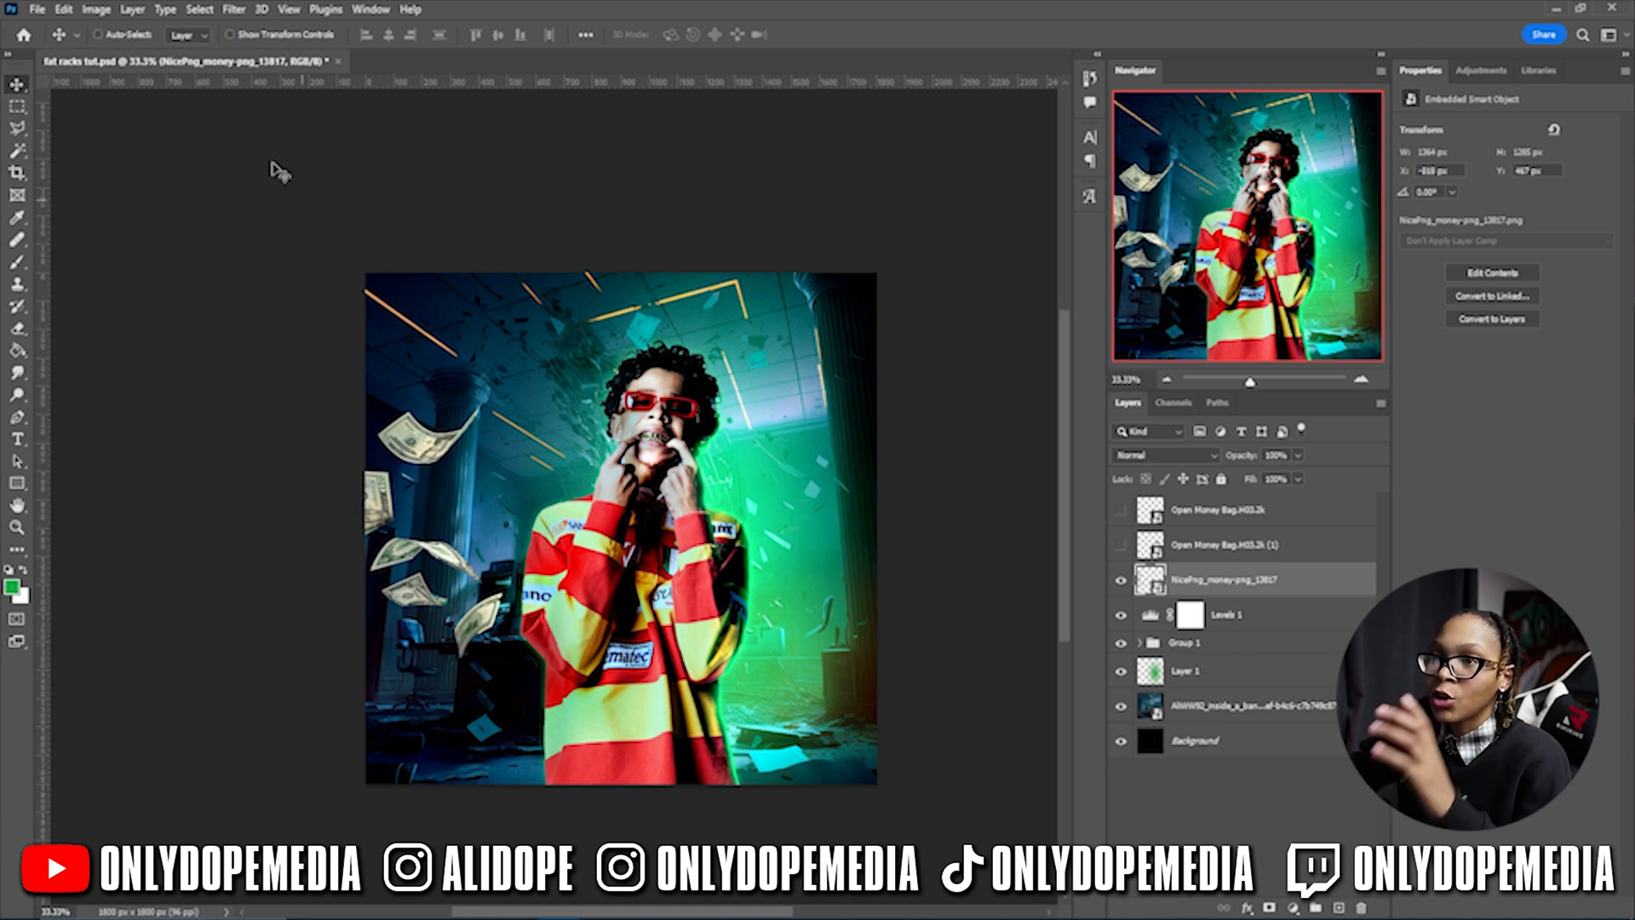
left_click(233, 8)
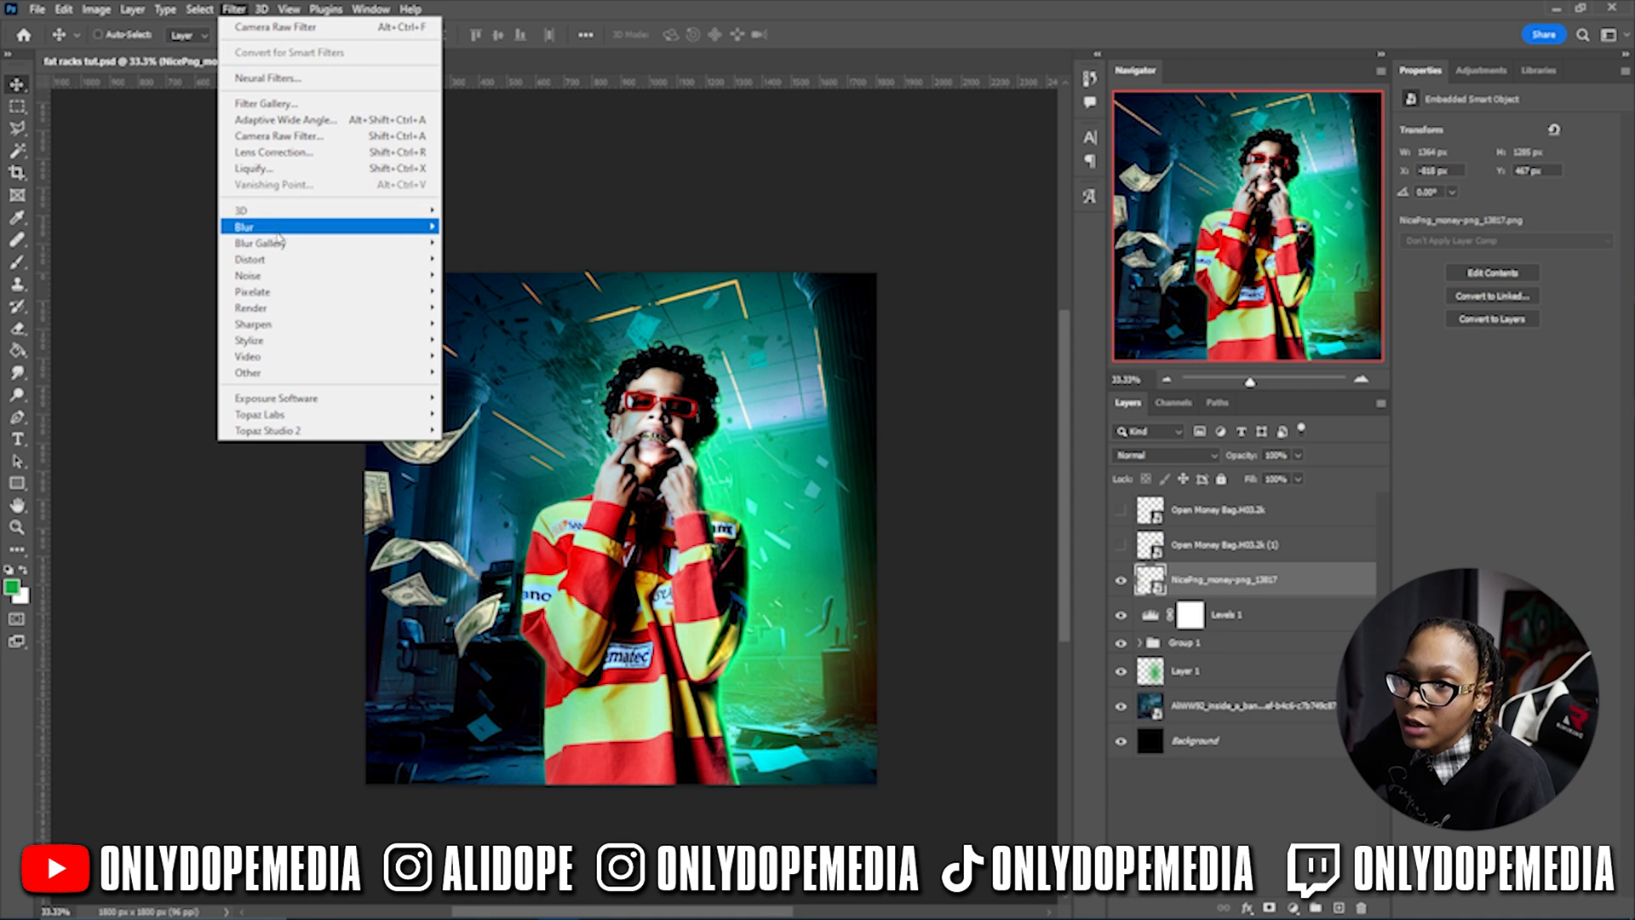
- Open Filter > Blur > Gaussian Blur on the money layer and set Radius to 2.2 pixels
mouse_move(275, 246)
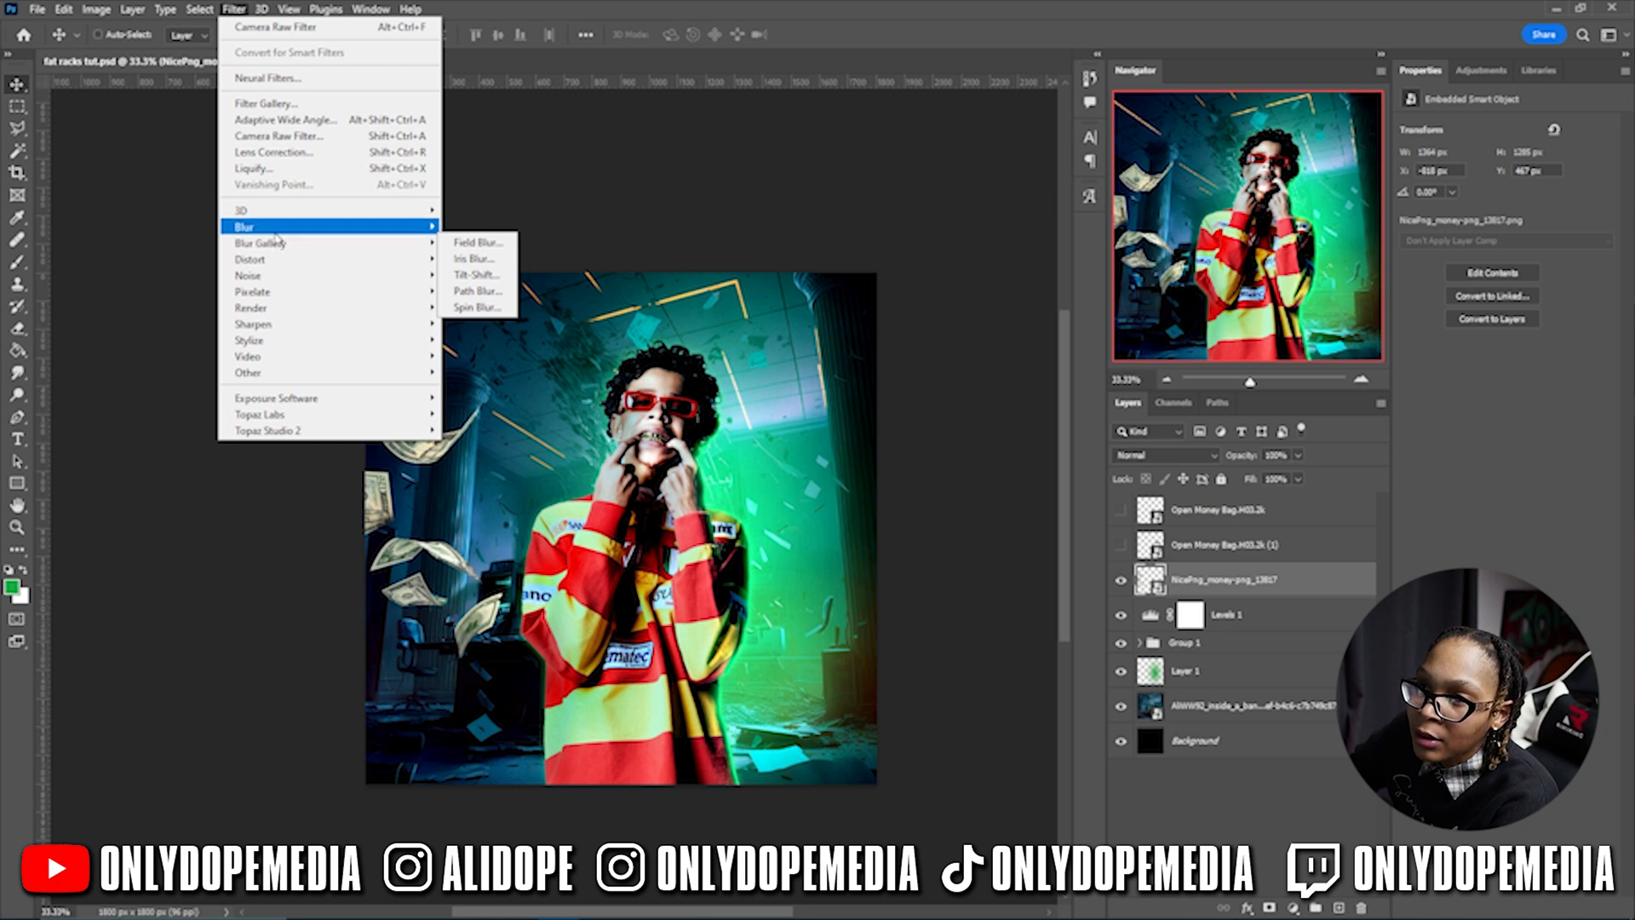
left_click(481, 292)
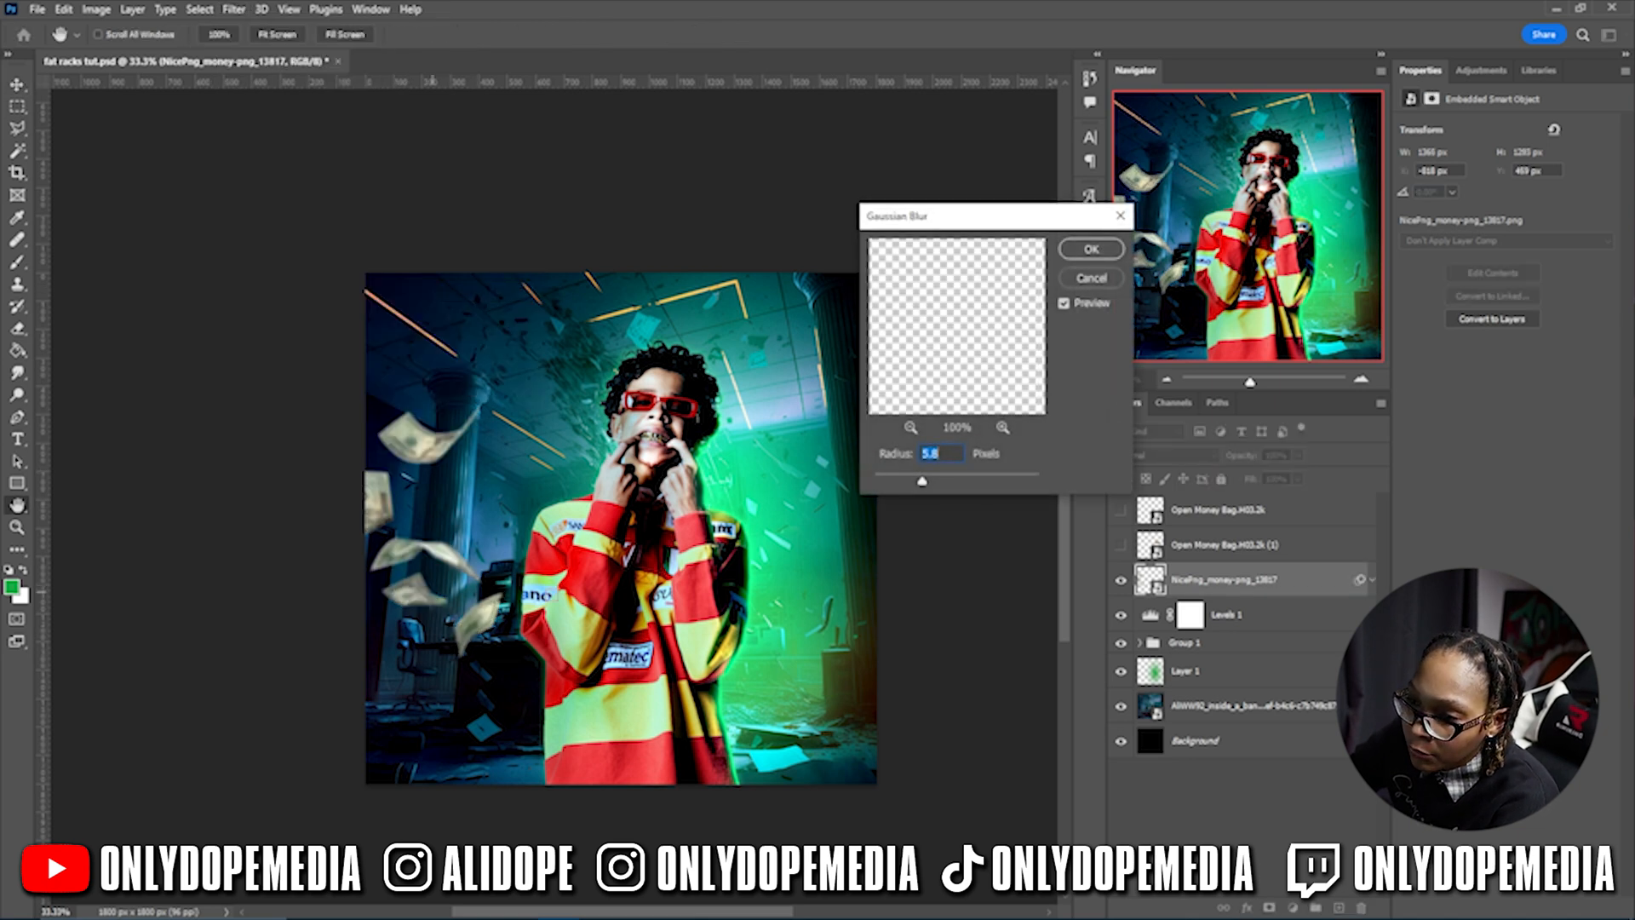
left_click_drag(921, 482, 894, 484)
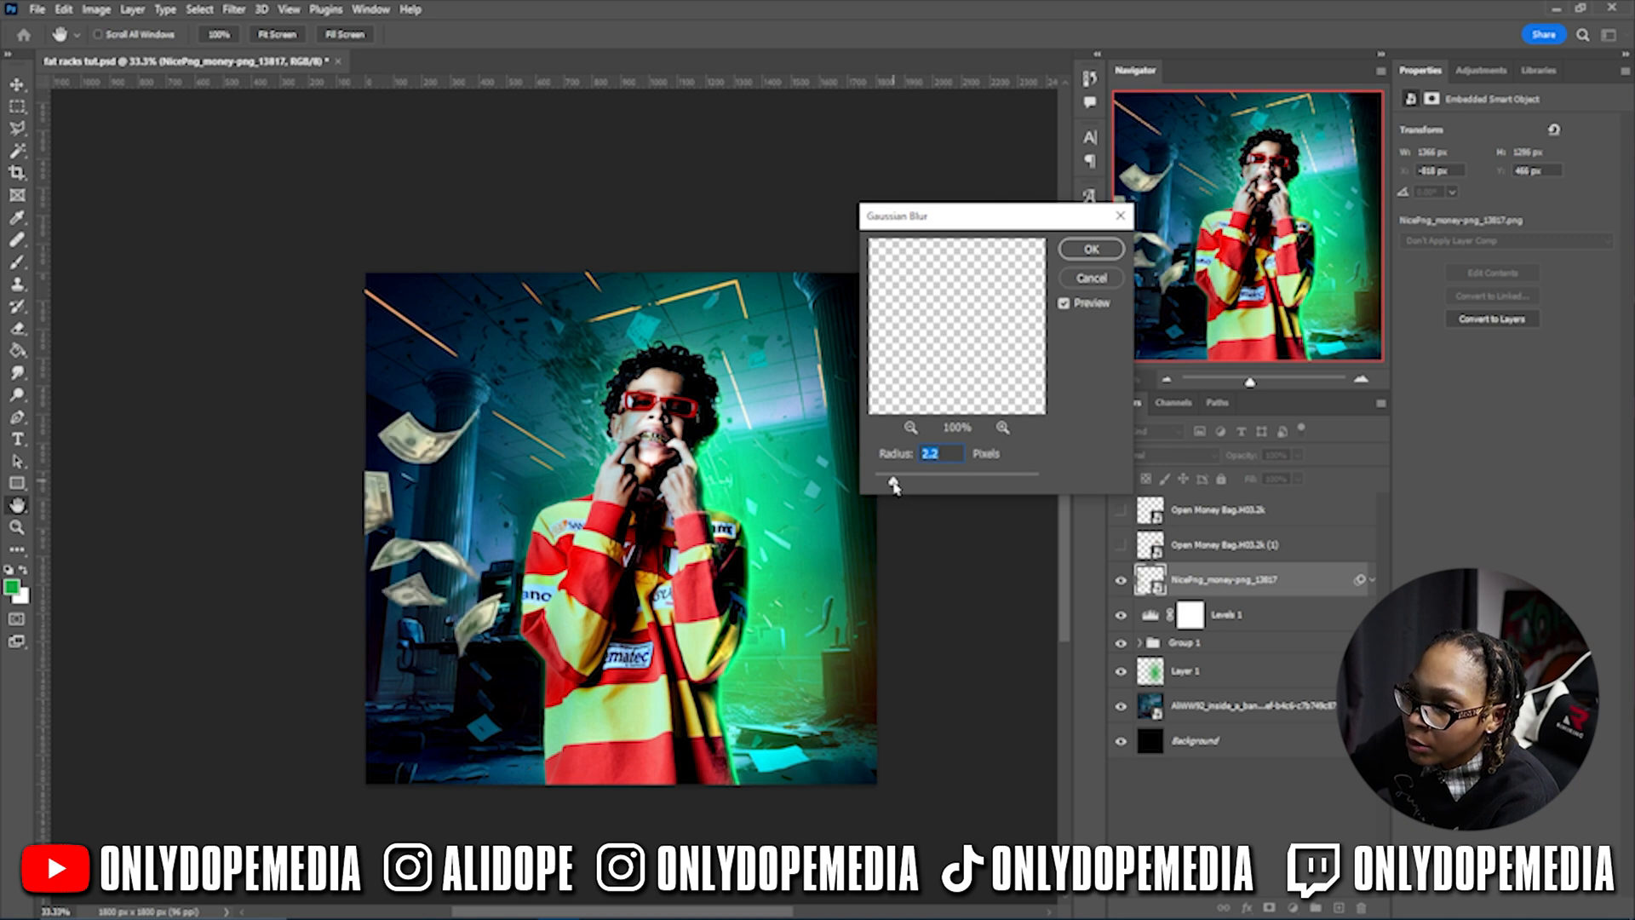
- Apply the 2.2 px blur, then give the money Brightness -150 with increased contrast
key("Return")
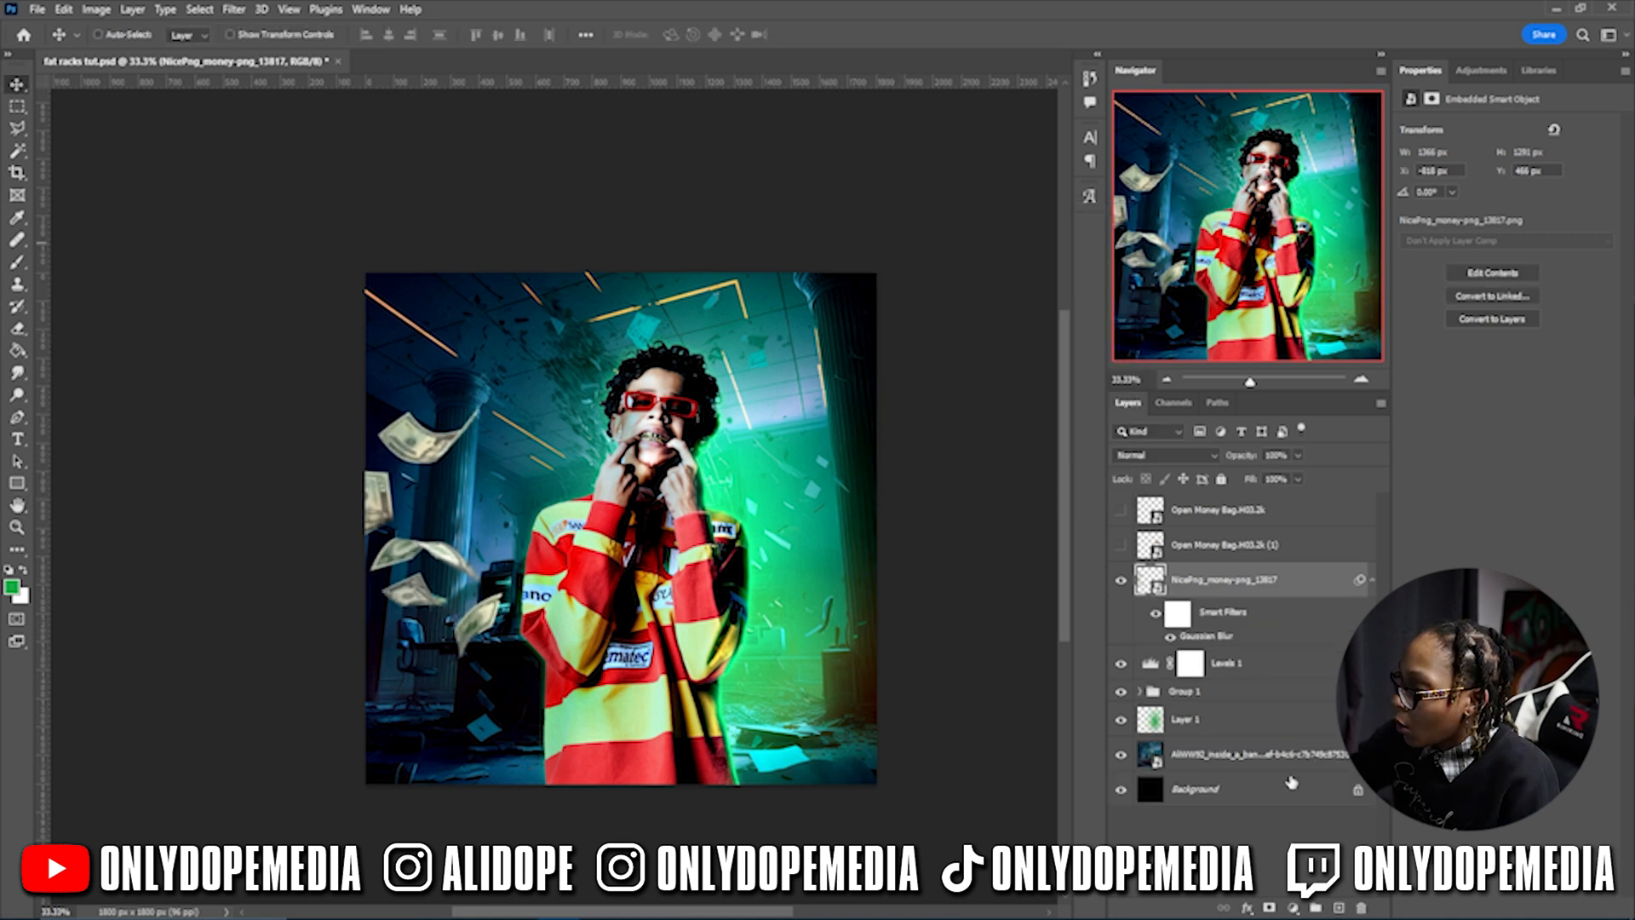
left_click(1294, 907)
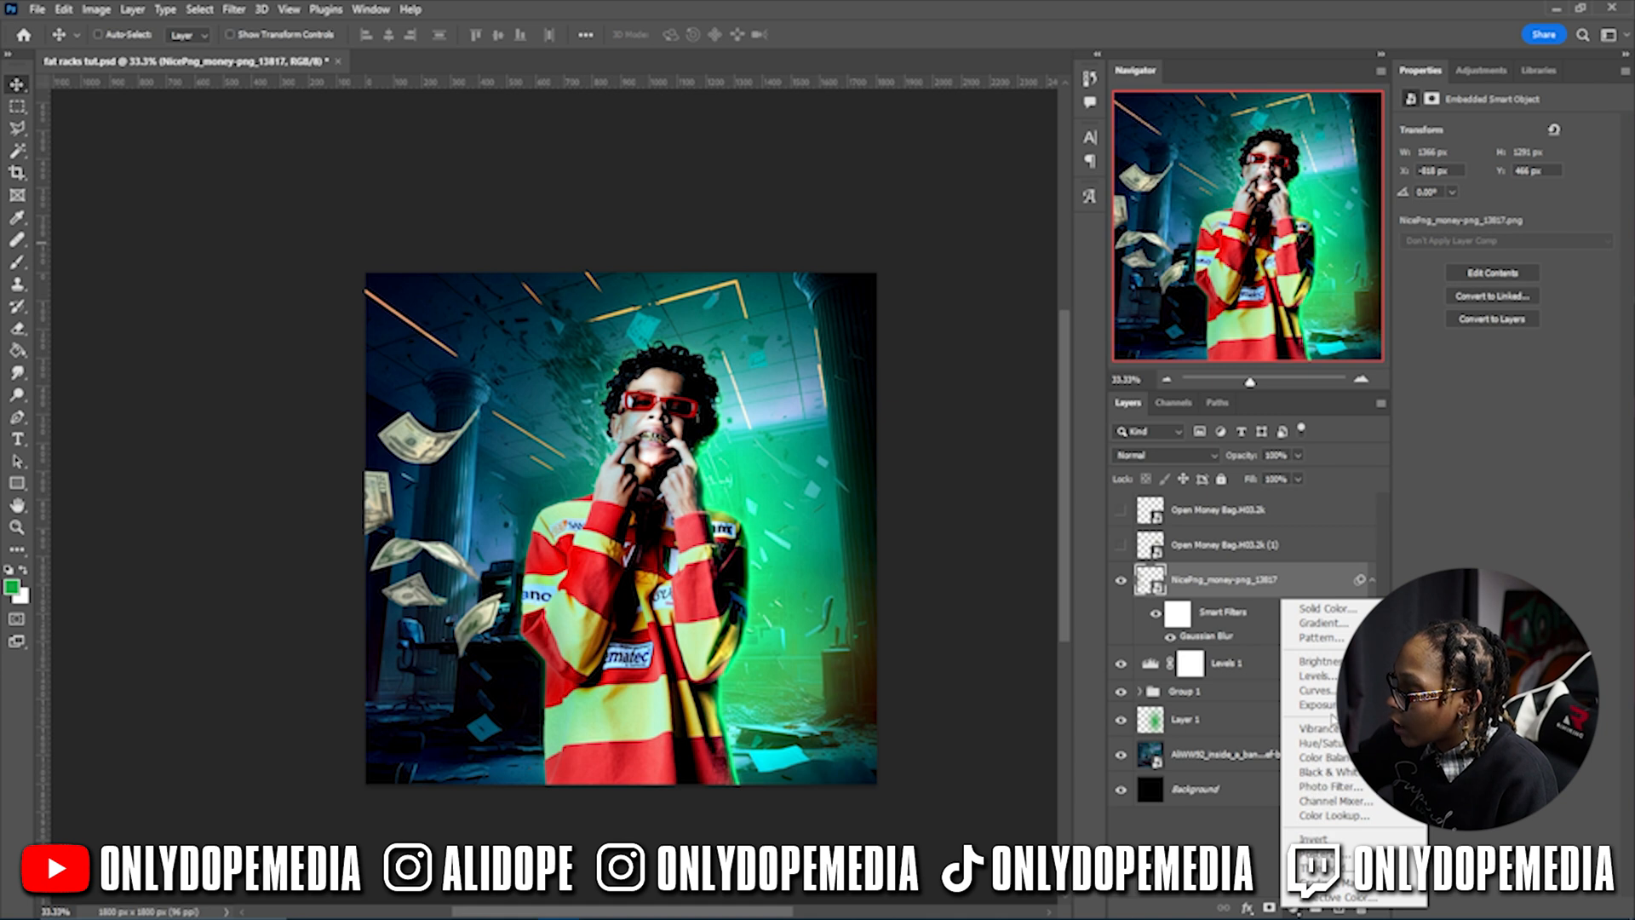
left_click(95, 9)
mouse_move(119, 53)
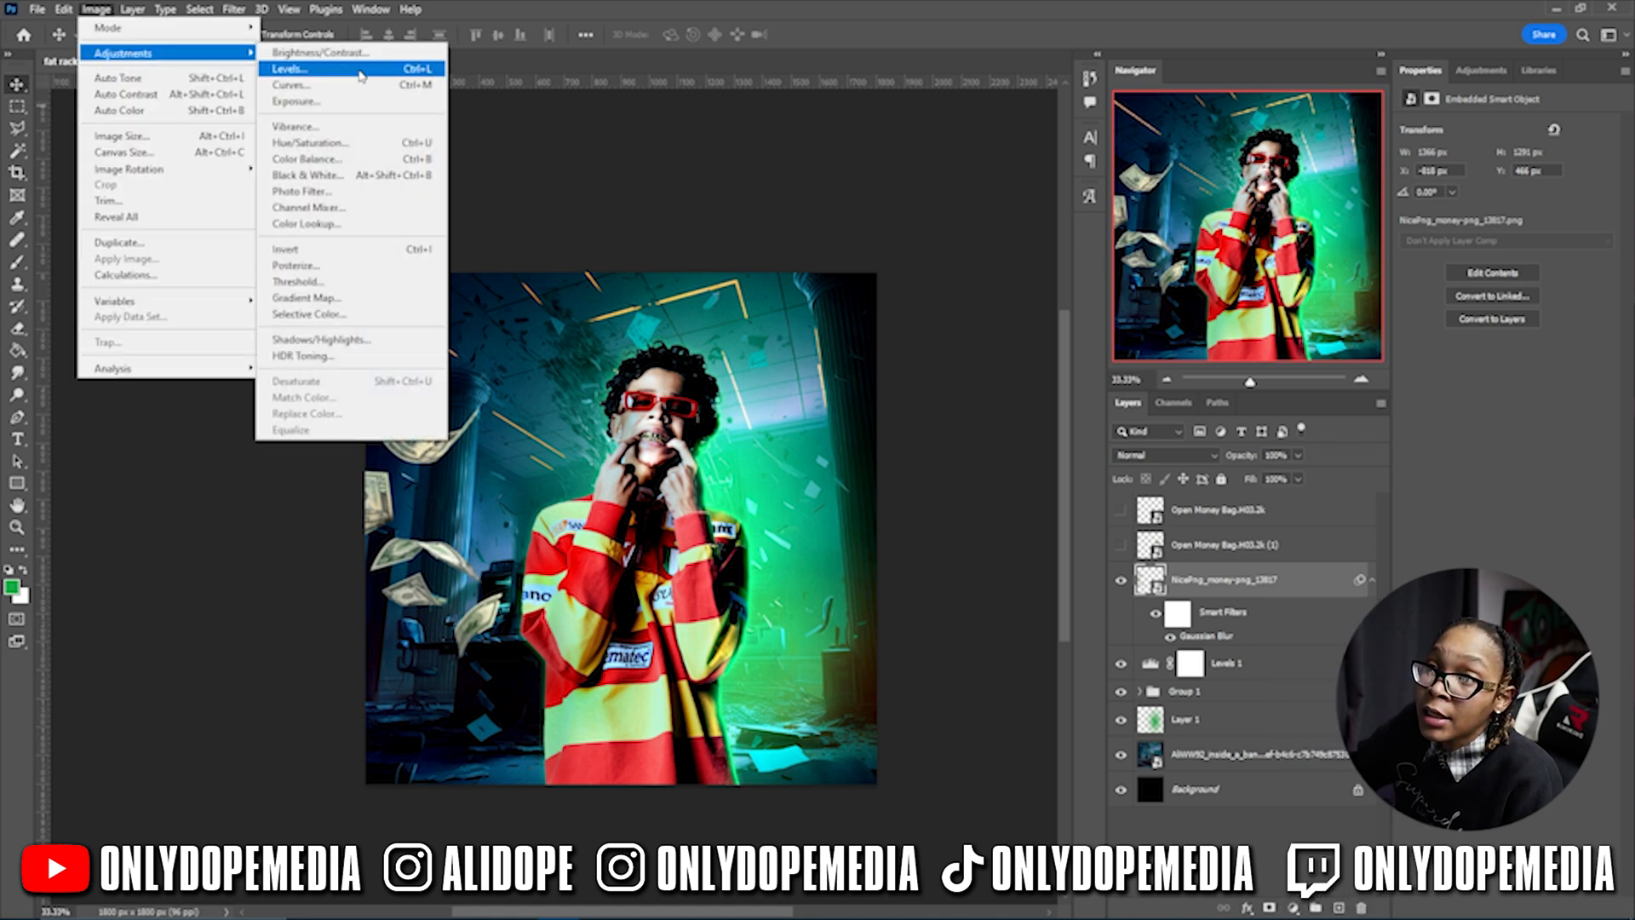
left_click(294, 54)
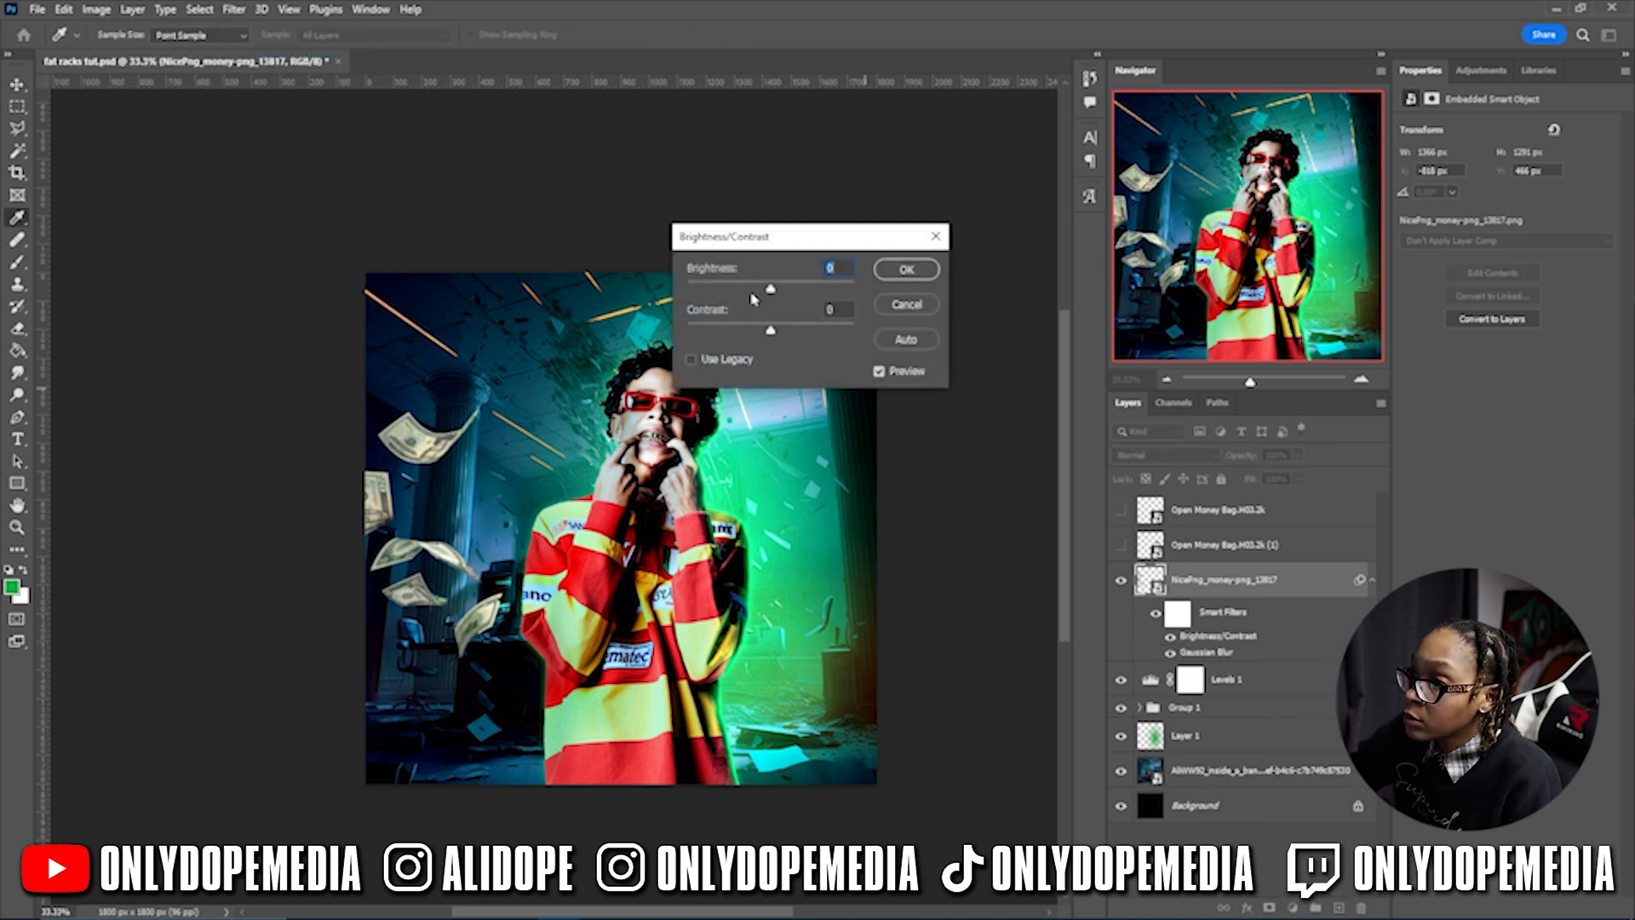
left_click_drag(769, 292, 543, 303)
left_click_drag(780, 334, 840, 339)
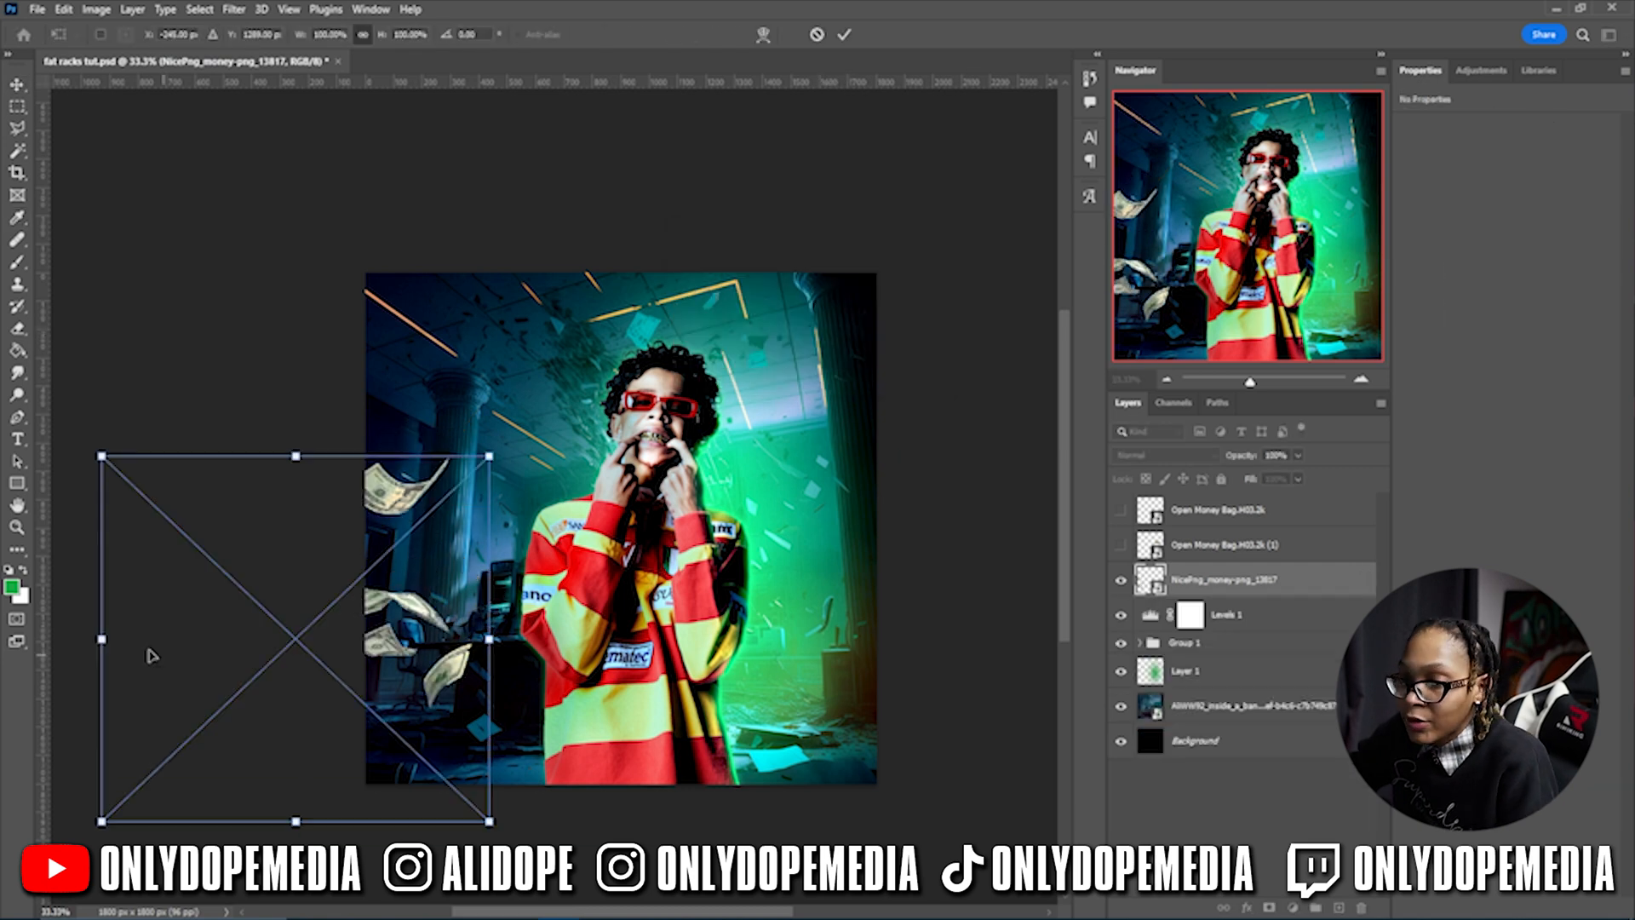
left_click_drag(145, 657, 409, 573)
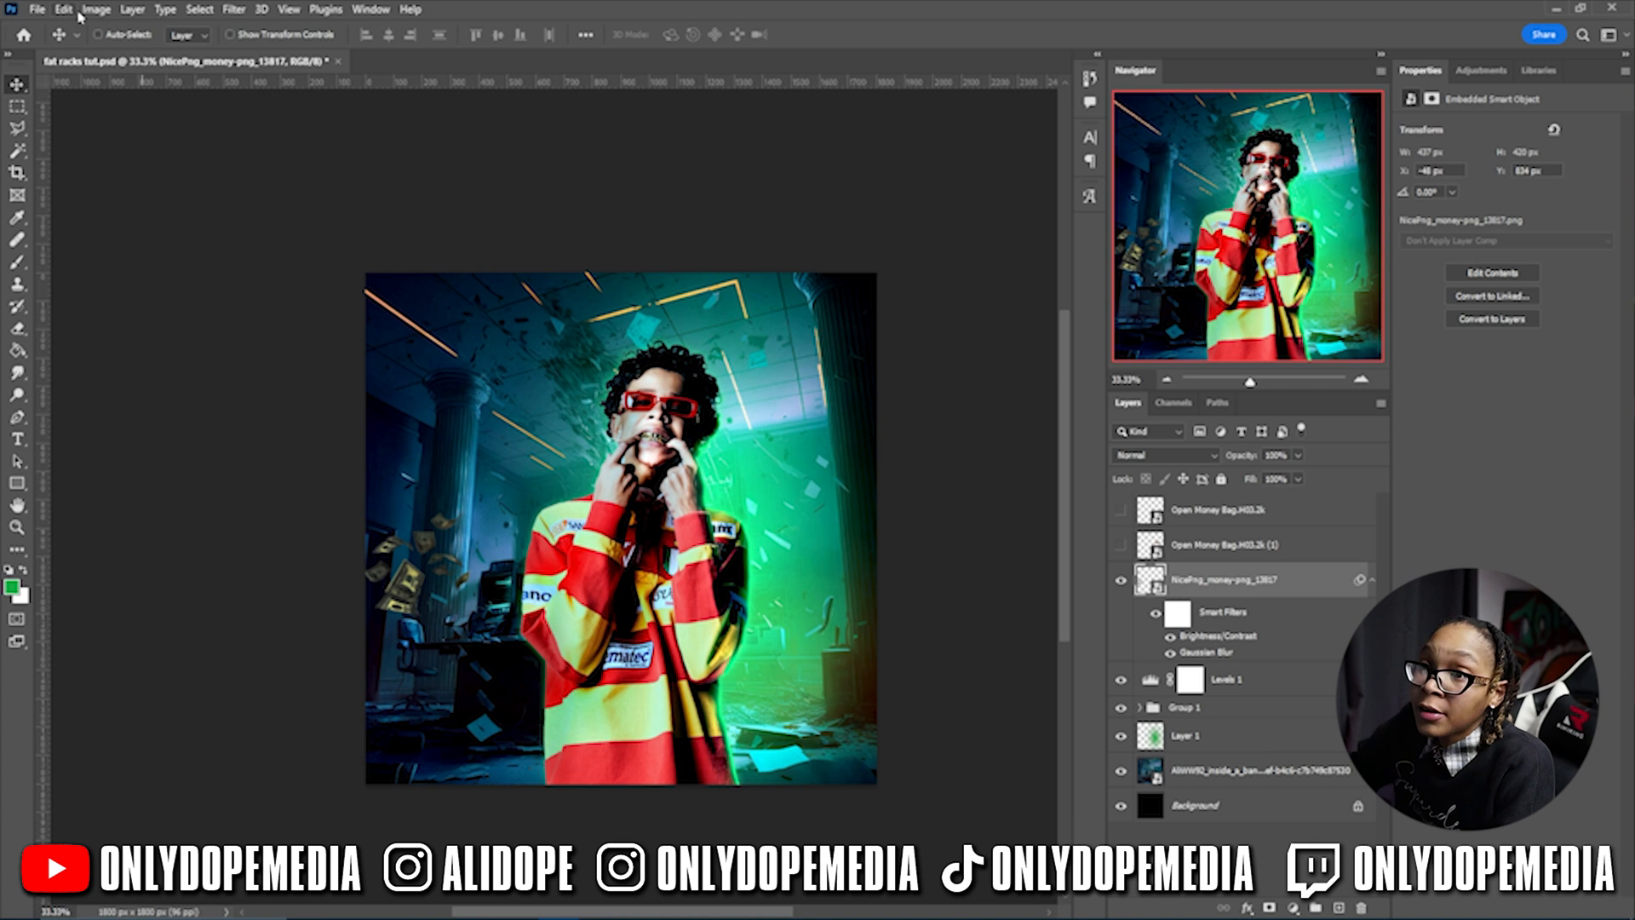
left_click(96, 10)
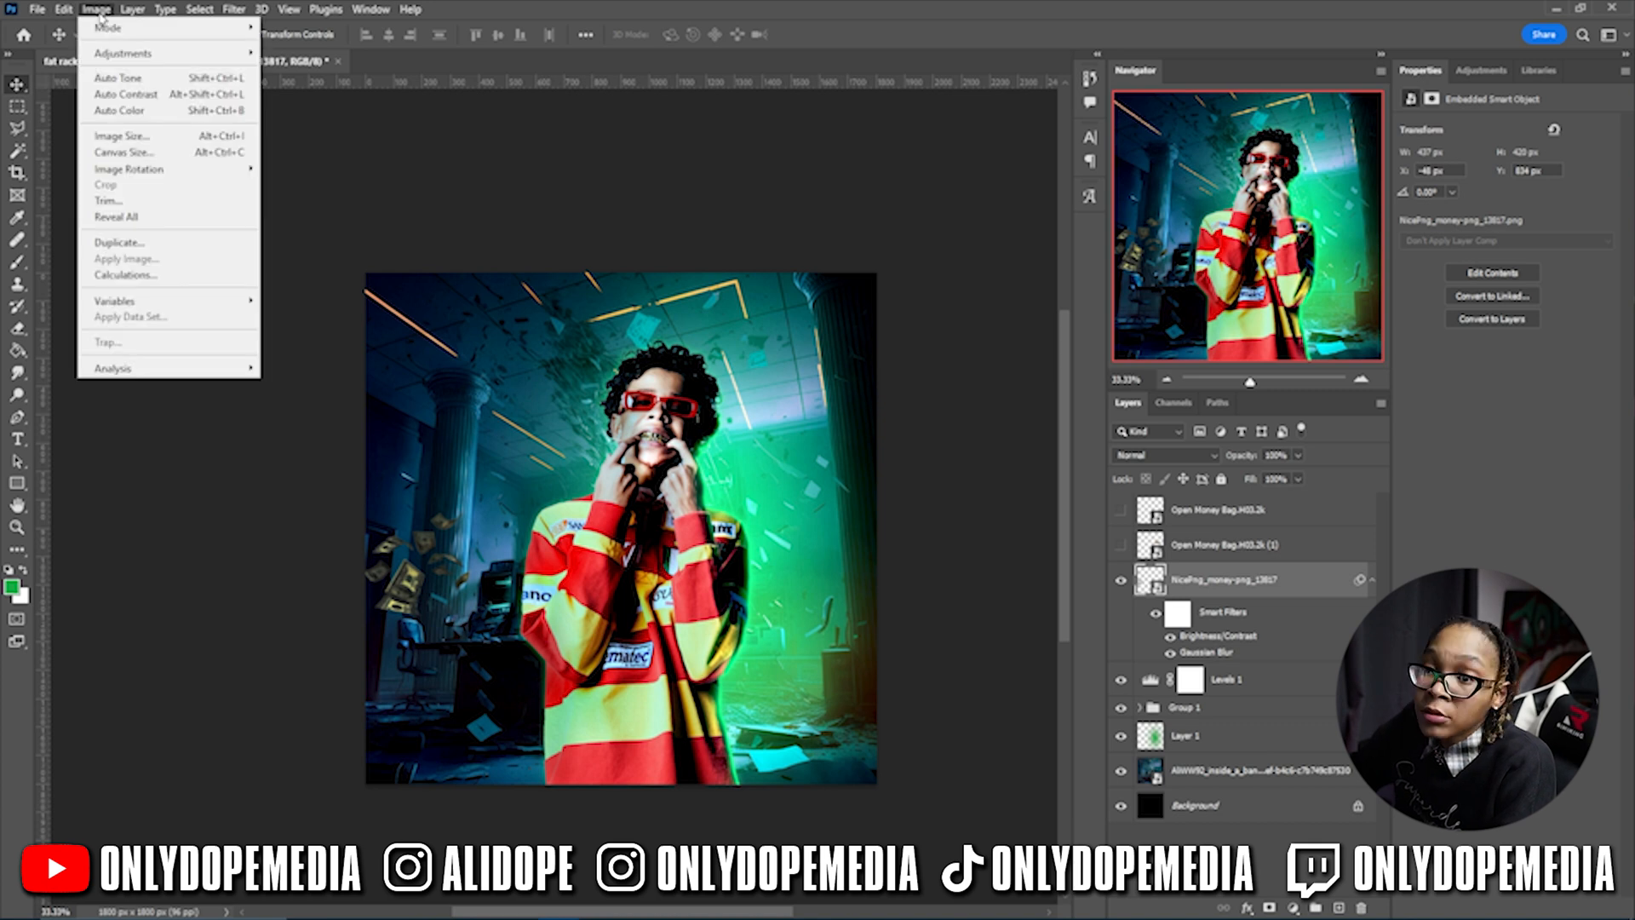
mouse_move(104, 55)
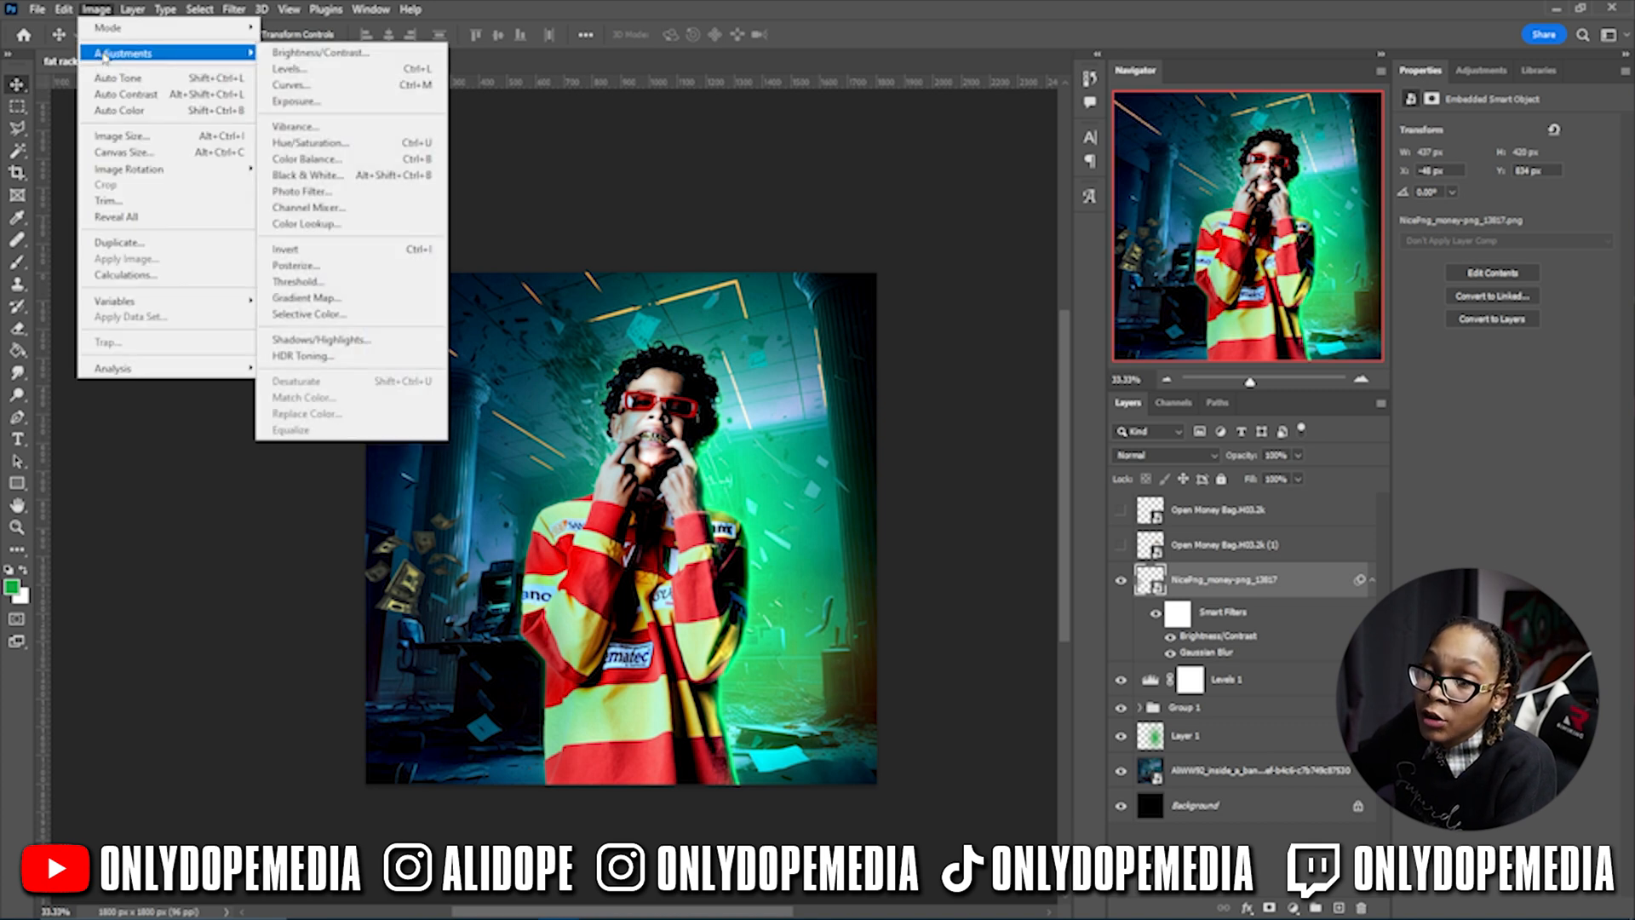
- Colorize the money teal with Hue/Saturation, then place a duplicate cluster at lower right
left_click(309, 142)
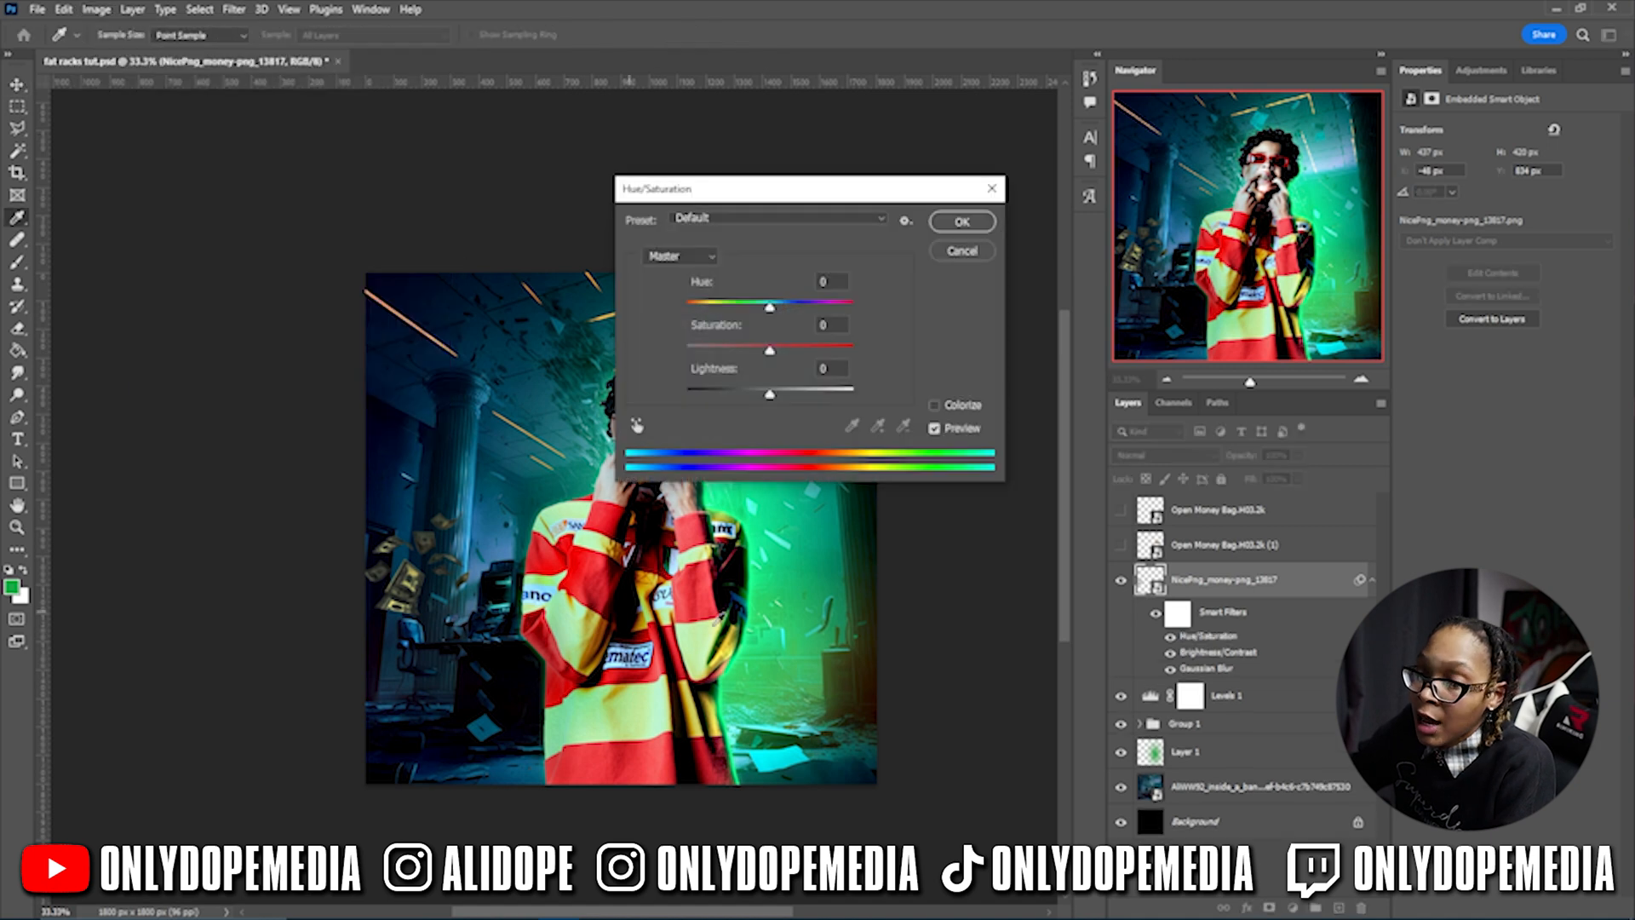
left_click(934, 405)
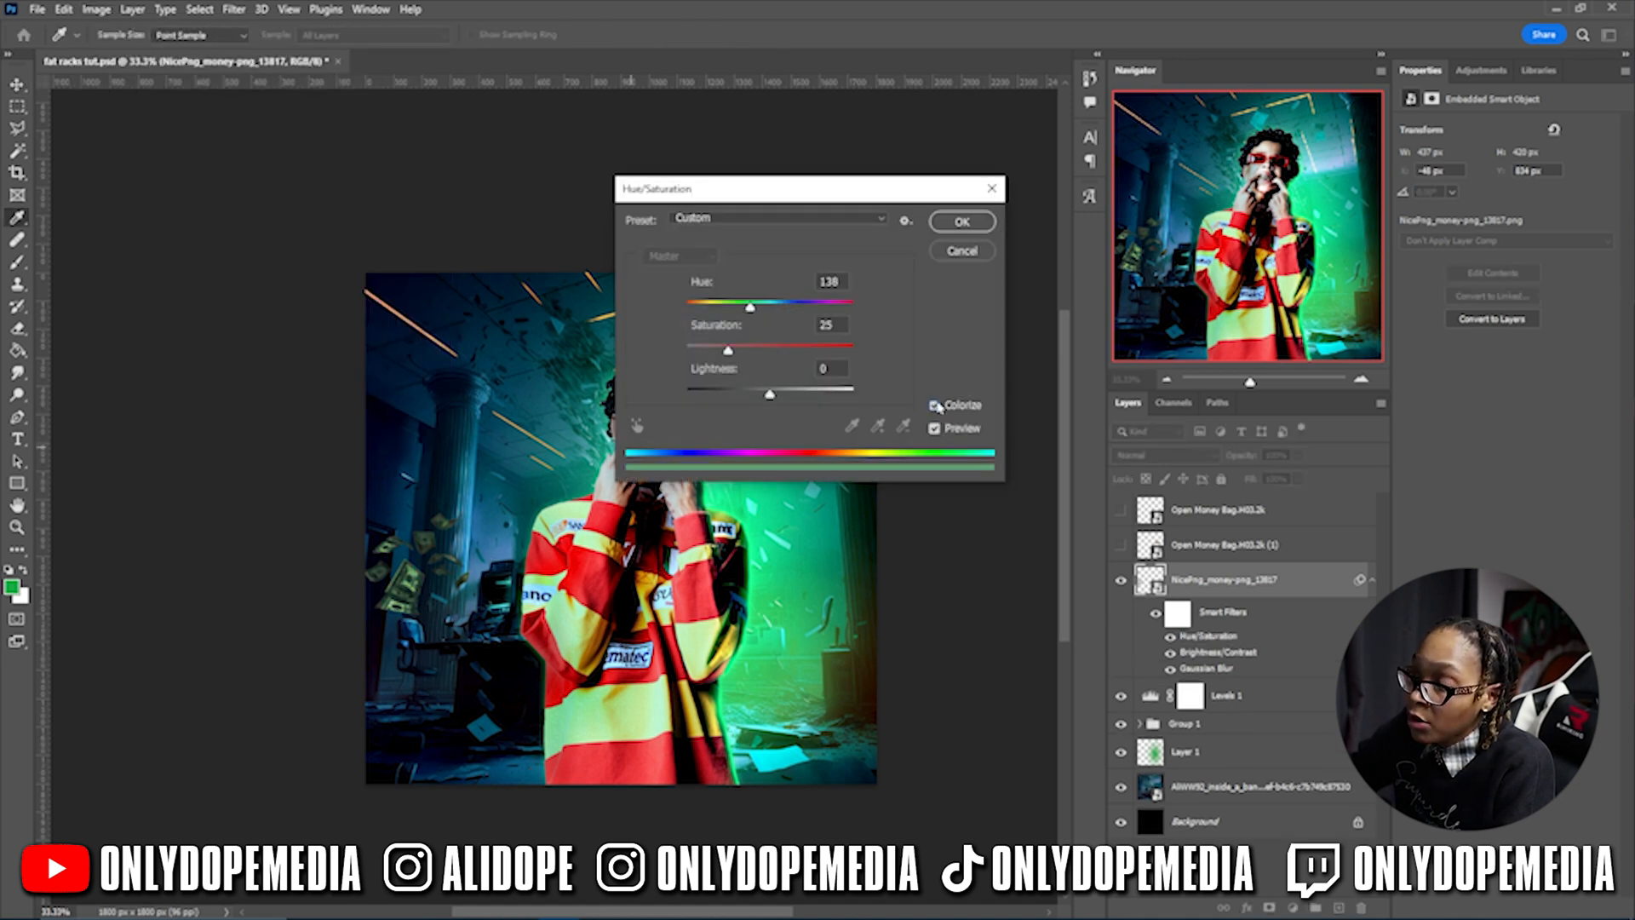
left_click_drag(755, 311, 785, 308)
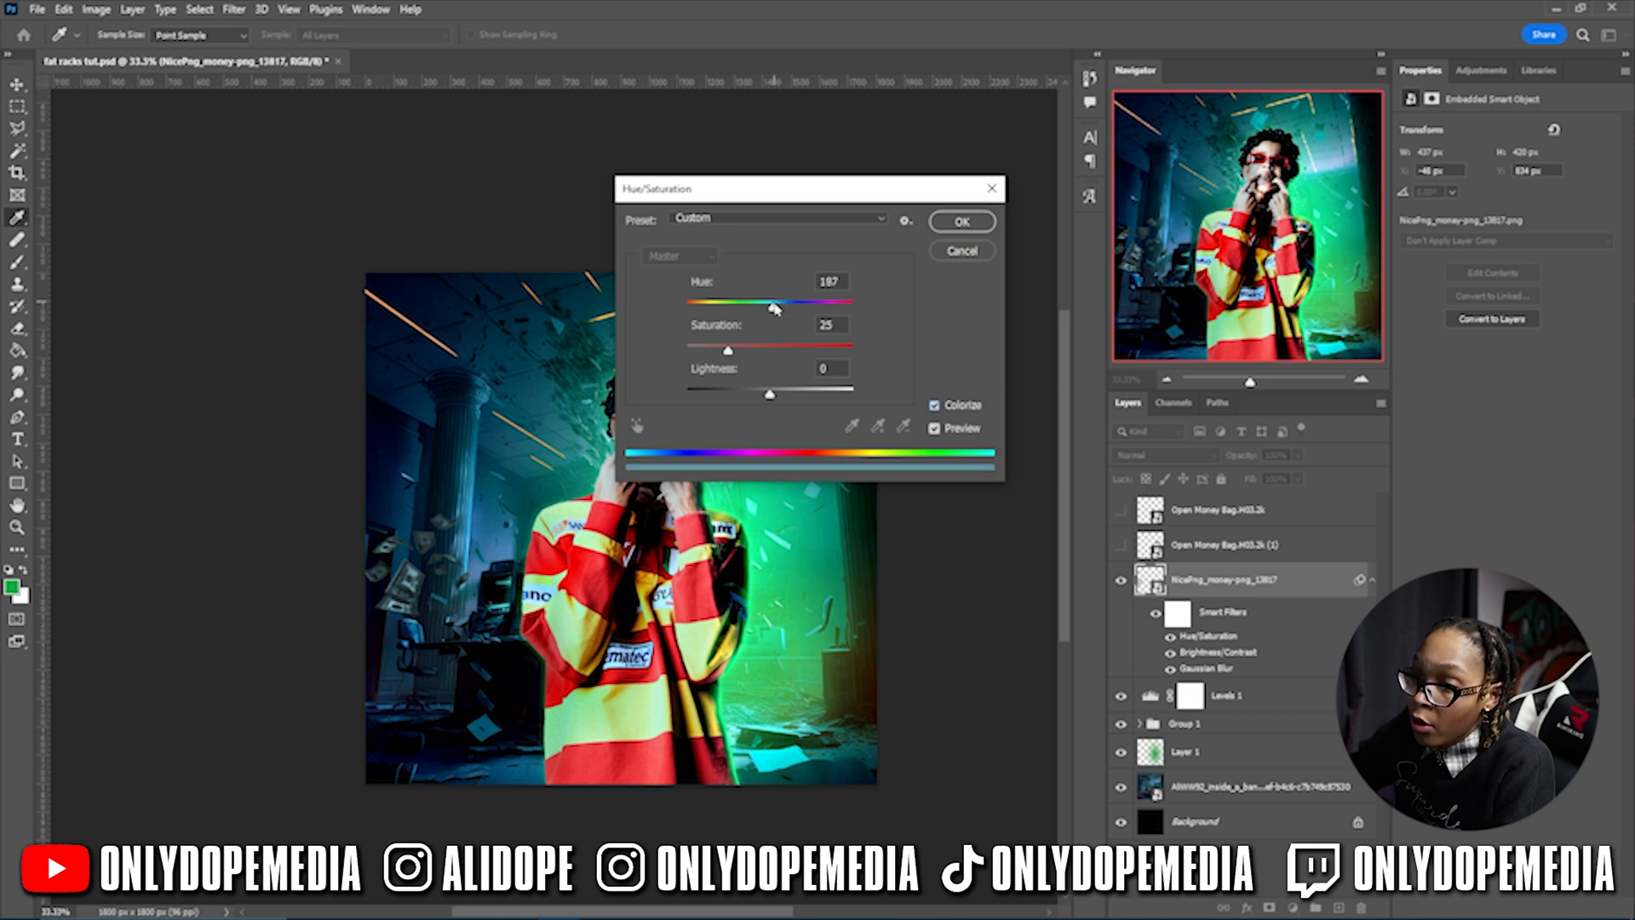
mouse_move(775, 309)
left_mouse_down()
mouse_move(761, 309)
mouse_move(794, 308)
mouse_move(773, 310)
left_mouse_up()
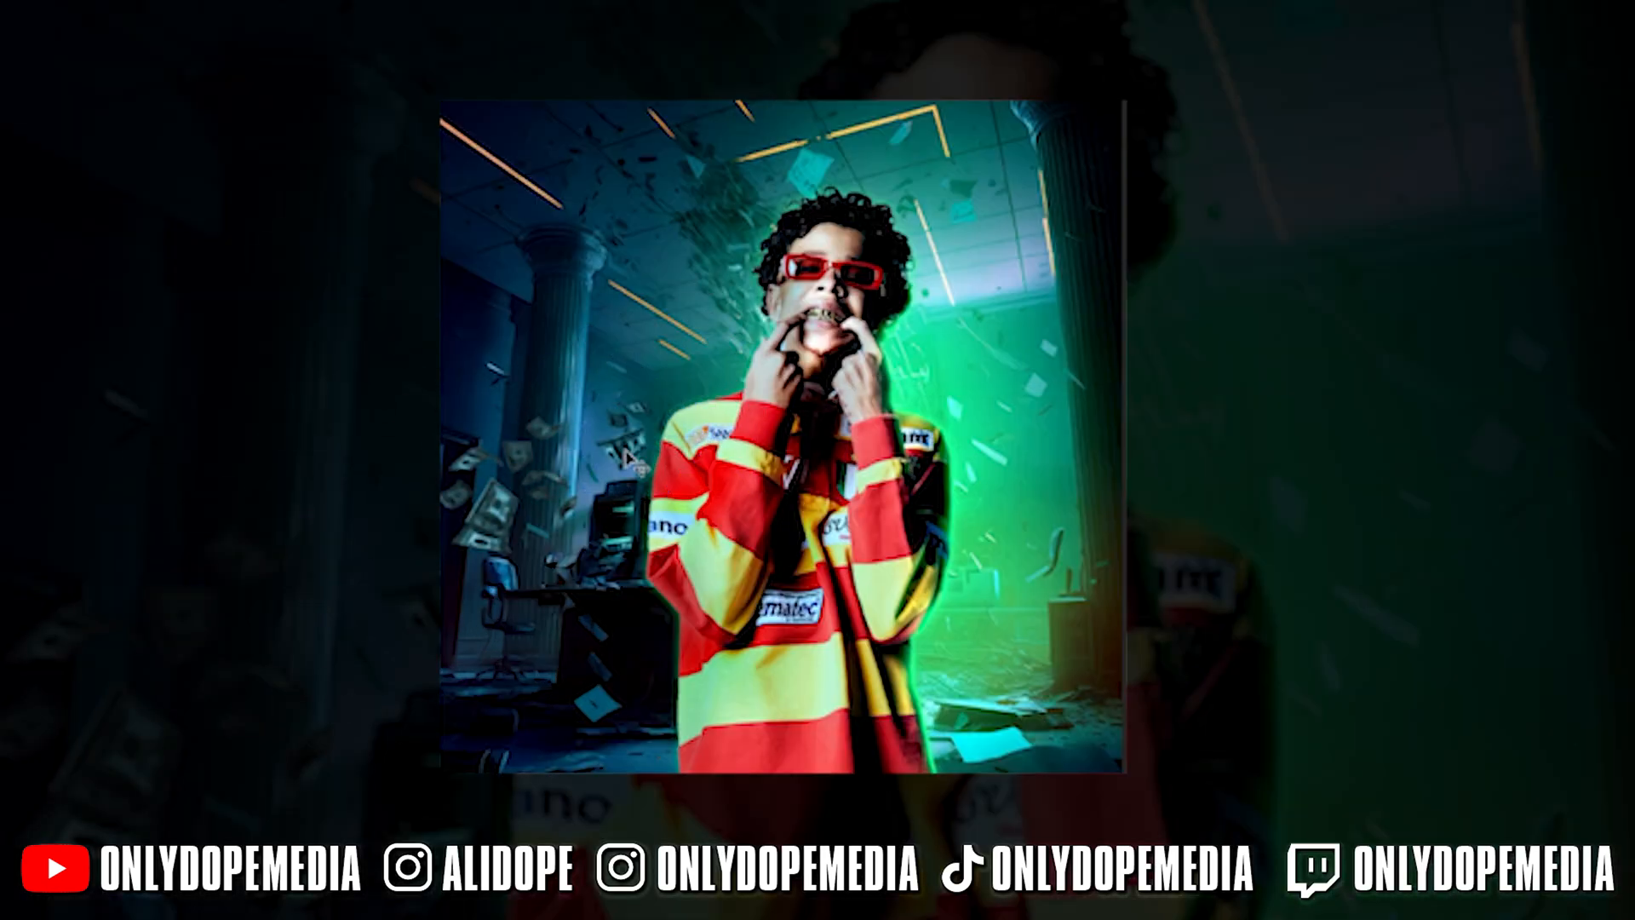
left_click_drag(601, 531, 544, 610)
left_click_drag(543, 610, 958, 317)
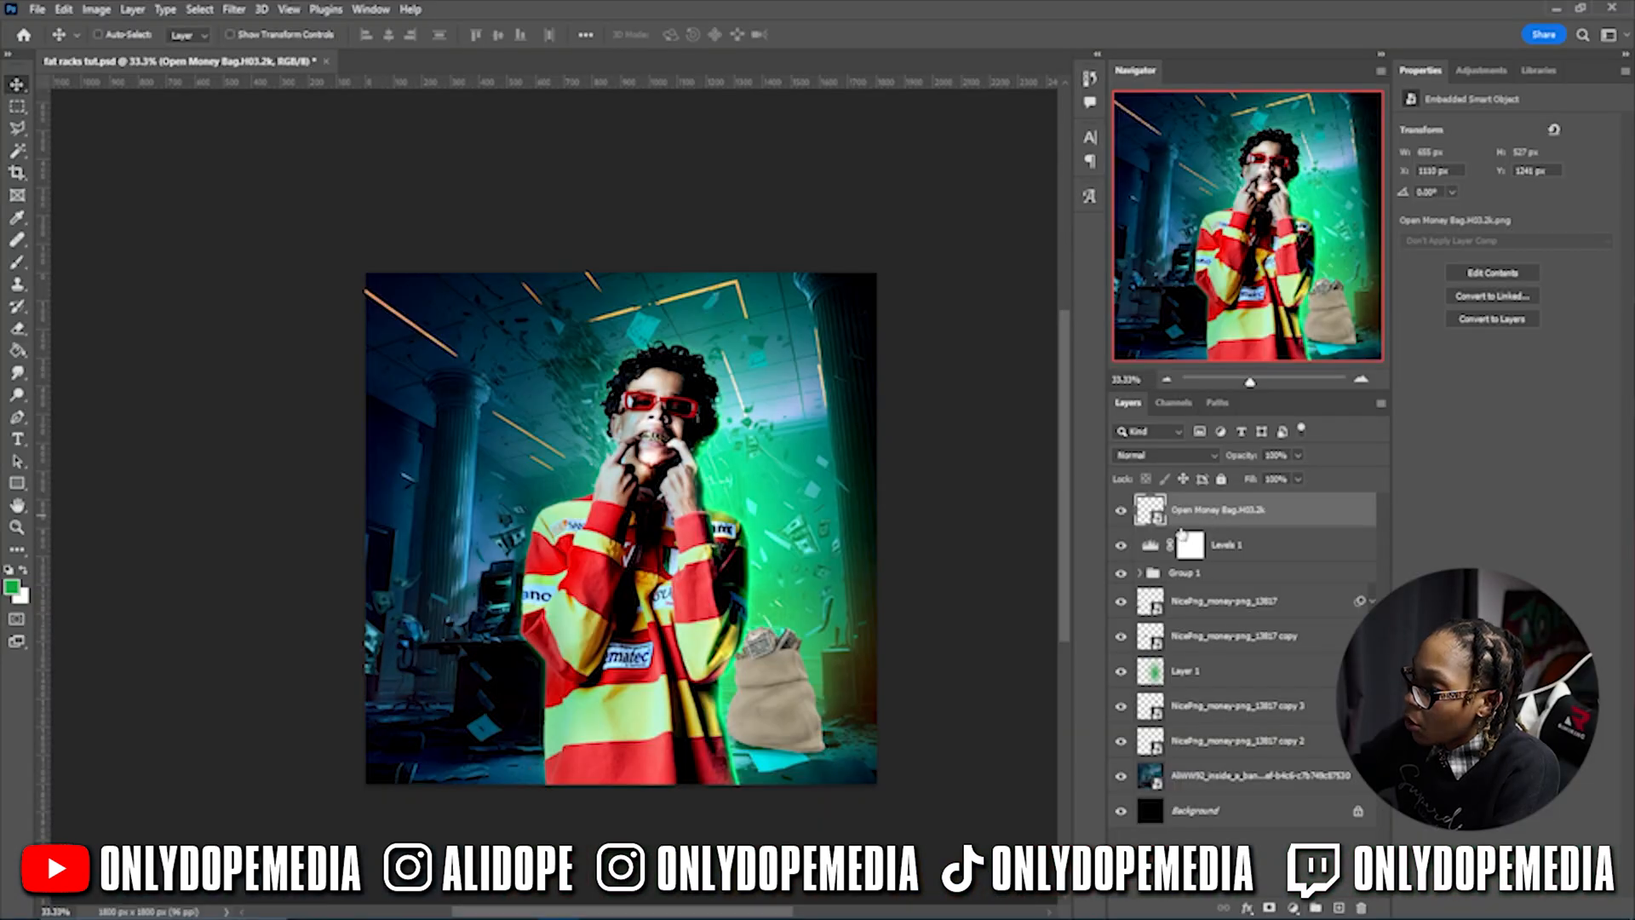
- Move the money bag layer behind the figure layers and over to the right canvas edge
left_click_drag(1226, 522, 1186, 758)
left_click_drag(790, 659, 878, 708)
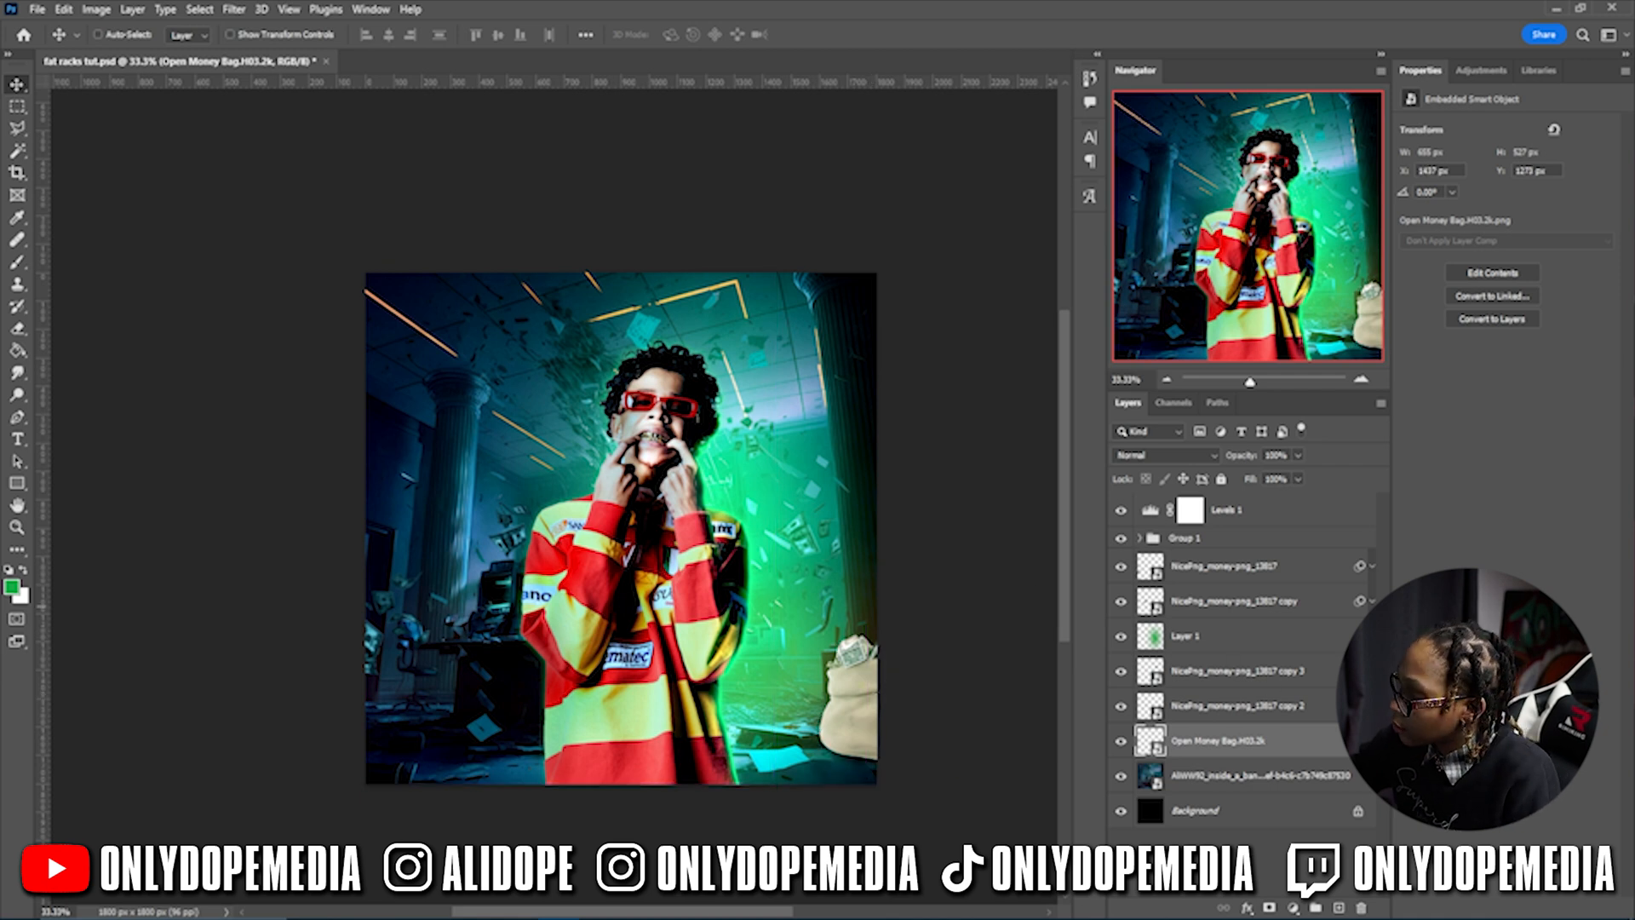
left_click(1372, 706)
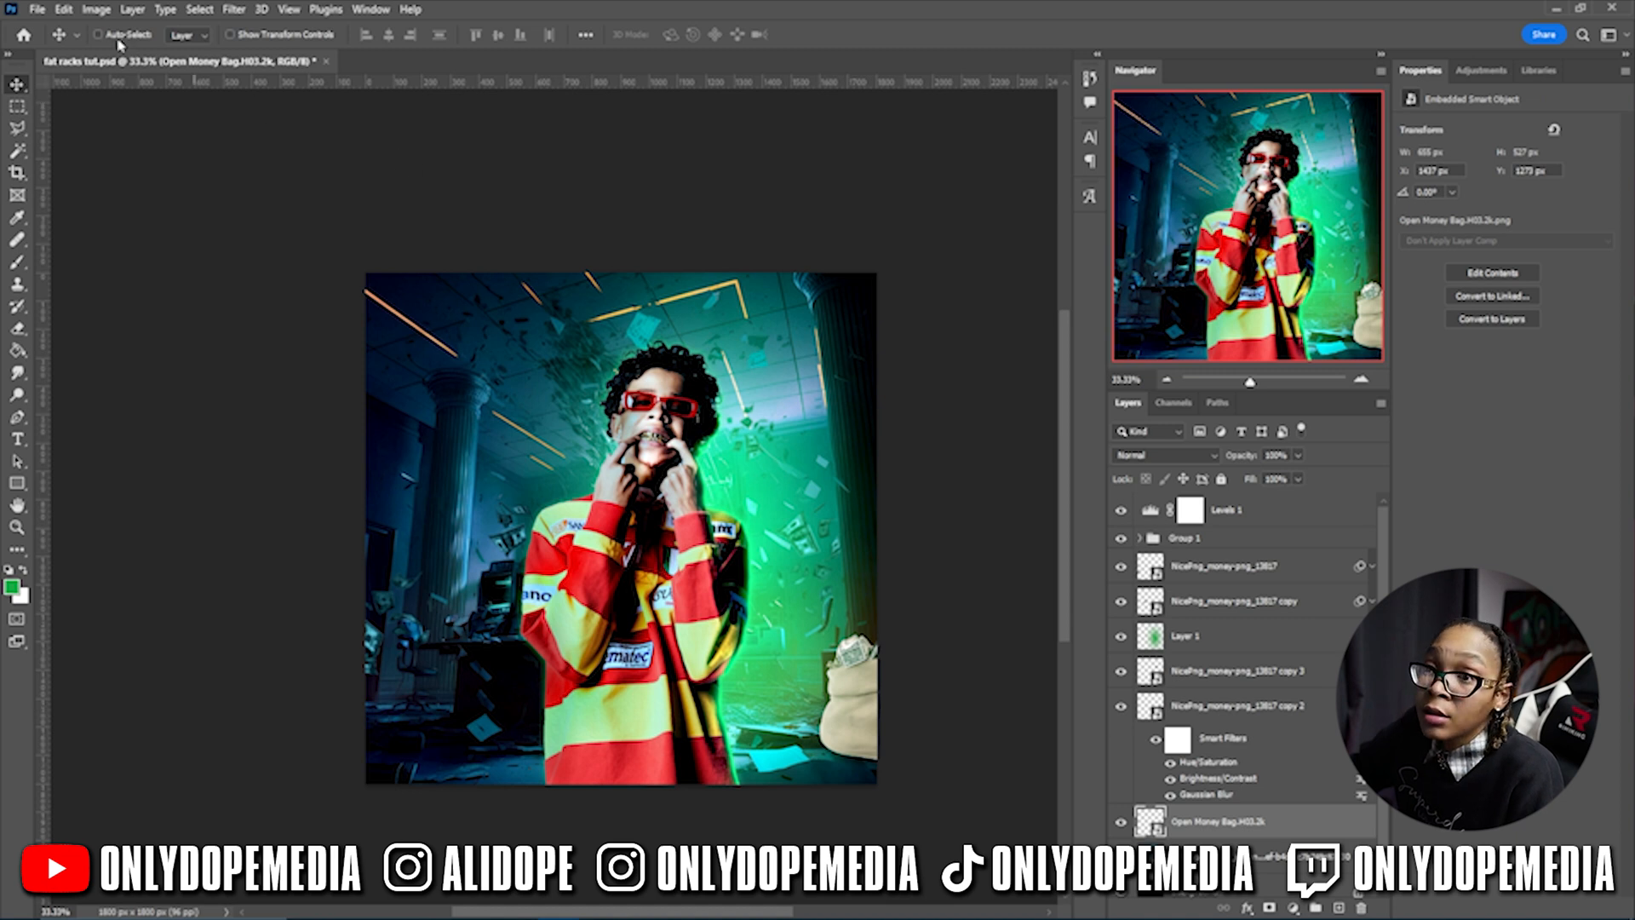
- Darken the money bag with Brightness -150 and raised contrast
left_click(96, 9)
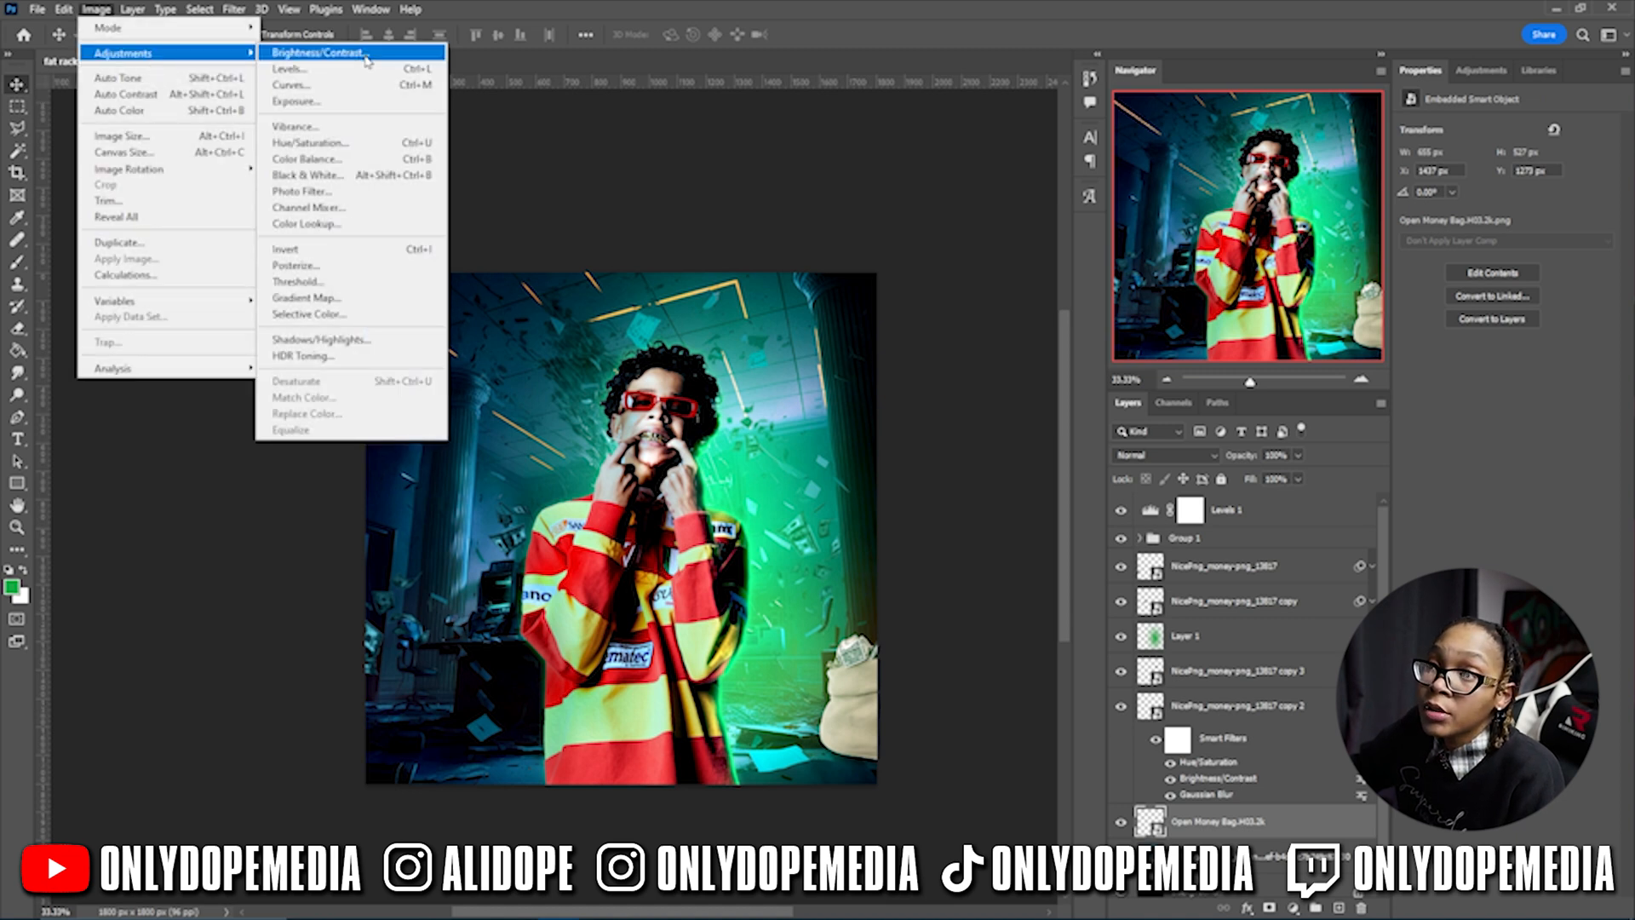
left_click(315, 51)
left_click_drag(770, 289, 625, 295)
left_click_drag(770, 334, 805, 335)
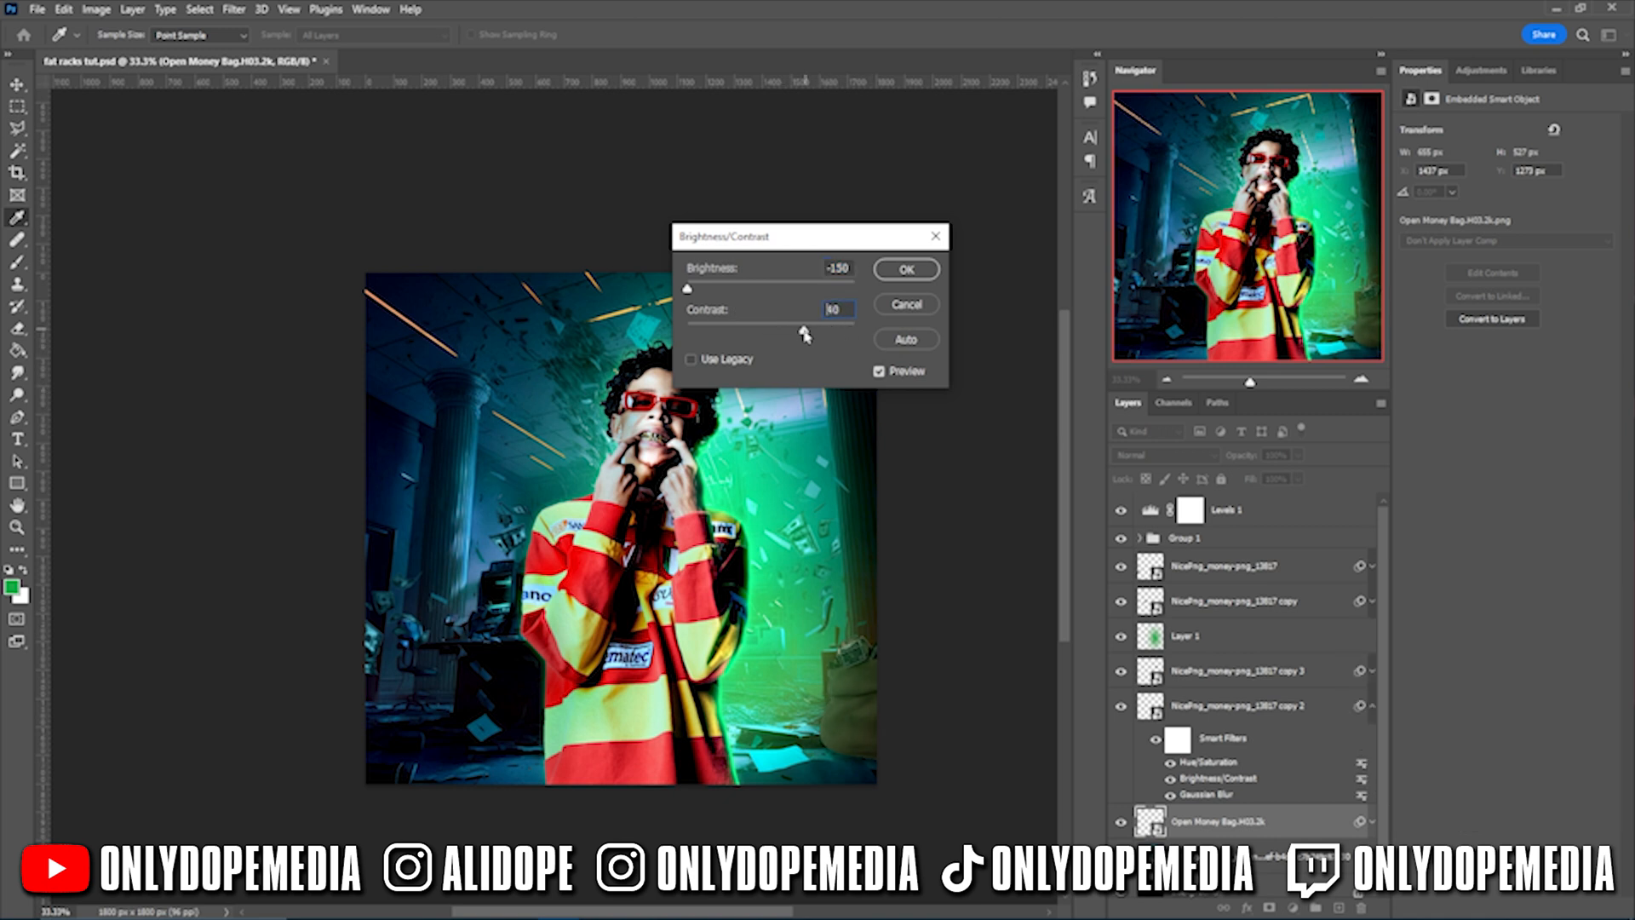
left_click(907, 269)
- Colorize the bag teal at Hue 138, Saturation 25, Lightness -62, then nudge it 36 px right
left_click(96, 10)
mouse_move(119, 52)
left_click(320, 150)
left_click(936, 407)
left_click_drag(771, 396, 726, 398)
key("Return")
left_click(1373, 706)
left_click(1372, 741)
mouse_move(849, 759)
left_mouse_down()
mouse_move(867, 753)
mouse_move(853, 749)
left_mouse_up()
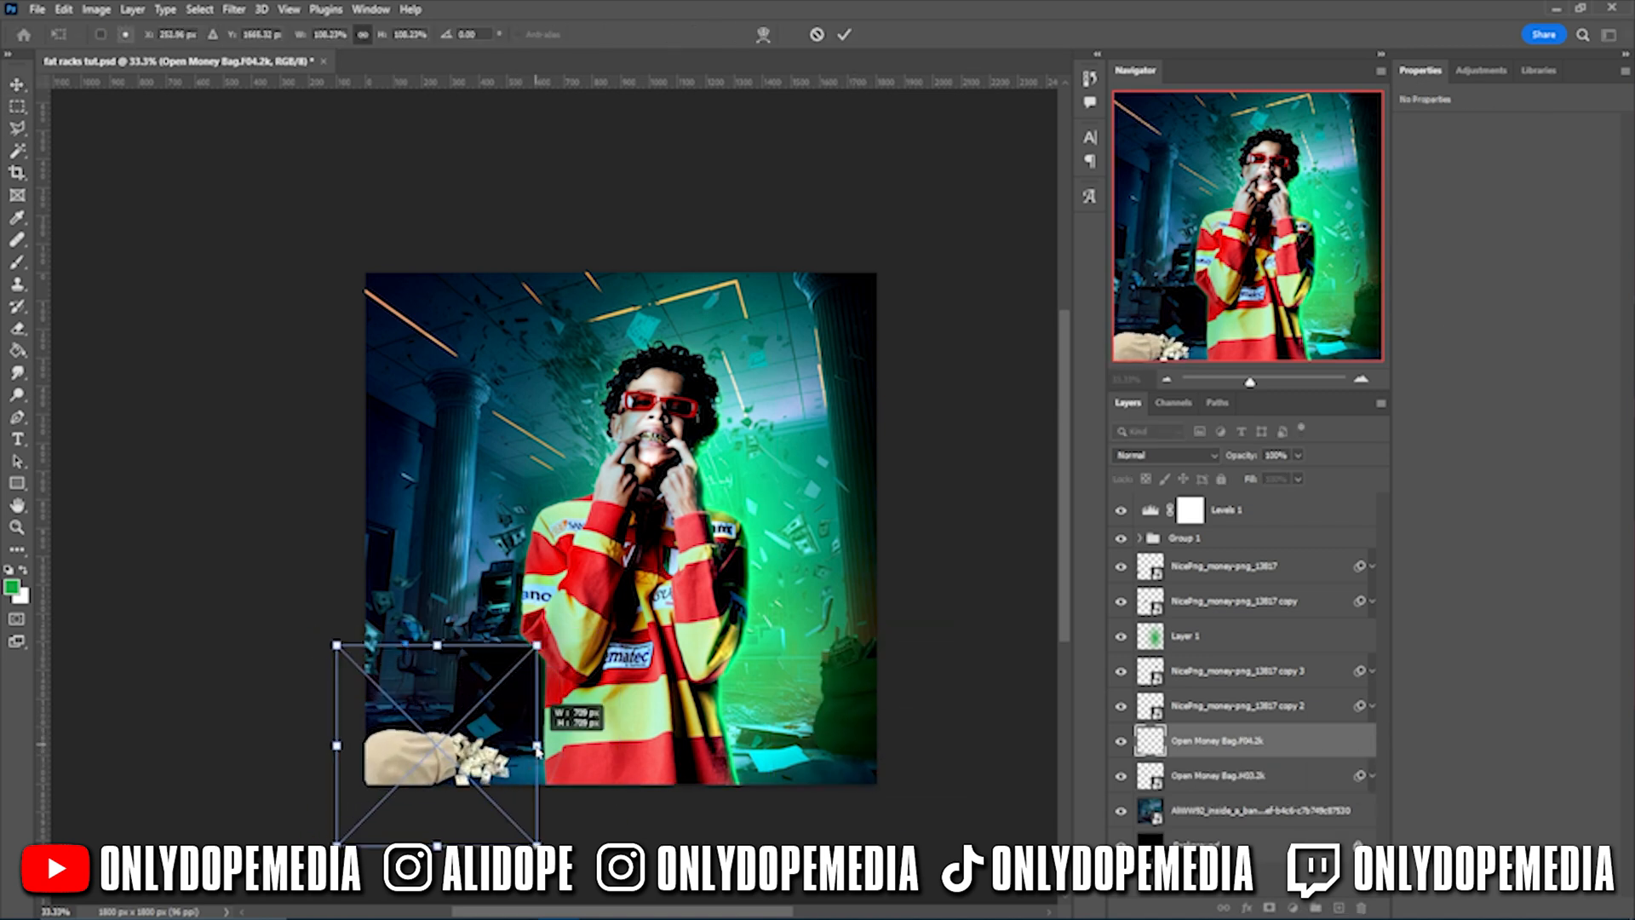
- Commit the second money bag at bottom-left and darken it with Brightness/Contrast
key("Return")
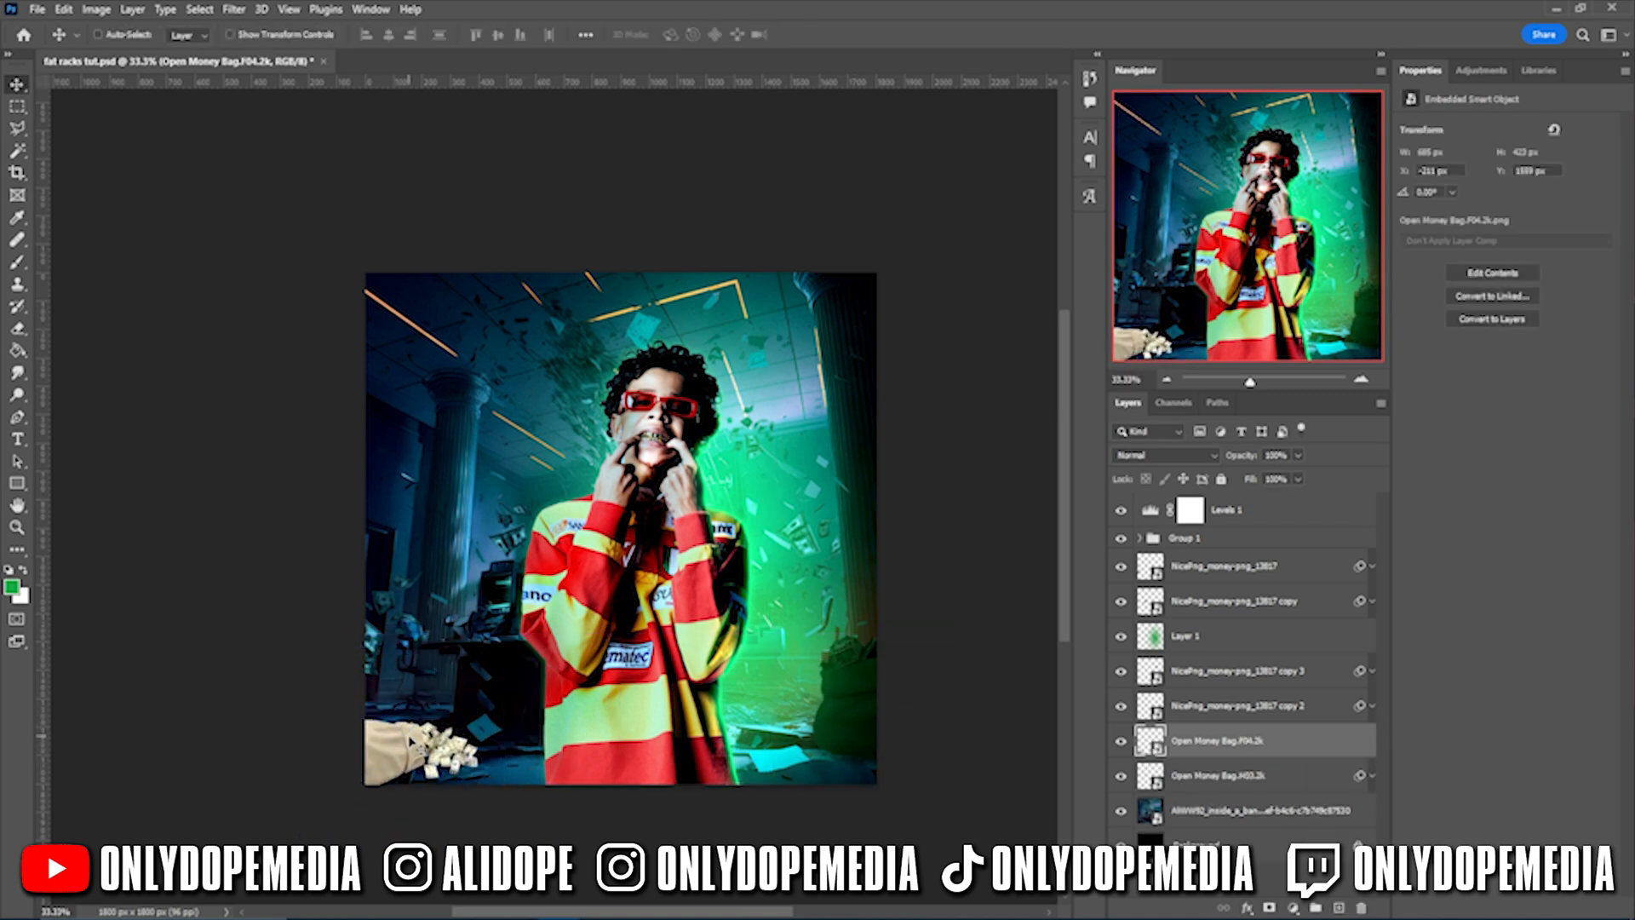
left_click(96, 9)
mouse_move(119, 52)
left_click(320, 52)
left_click_drag(770, 291, 686, 290)
mouse_move(770, 332)
left_mouse_down()
mouse_move(867, 333)
mouse_move(779, 336)
mouse_move(780, 311)
left_mouse_up()
left_click(907, 269)
- Colorize the second bag blue at Hue 208, Saturation 25, Lightness -39
left_click(96, 9)
left_click(319, 142)
left_click(935, 406)
left_click_drag(771, 397, 735, 401)
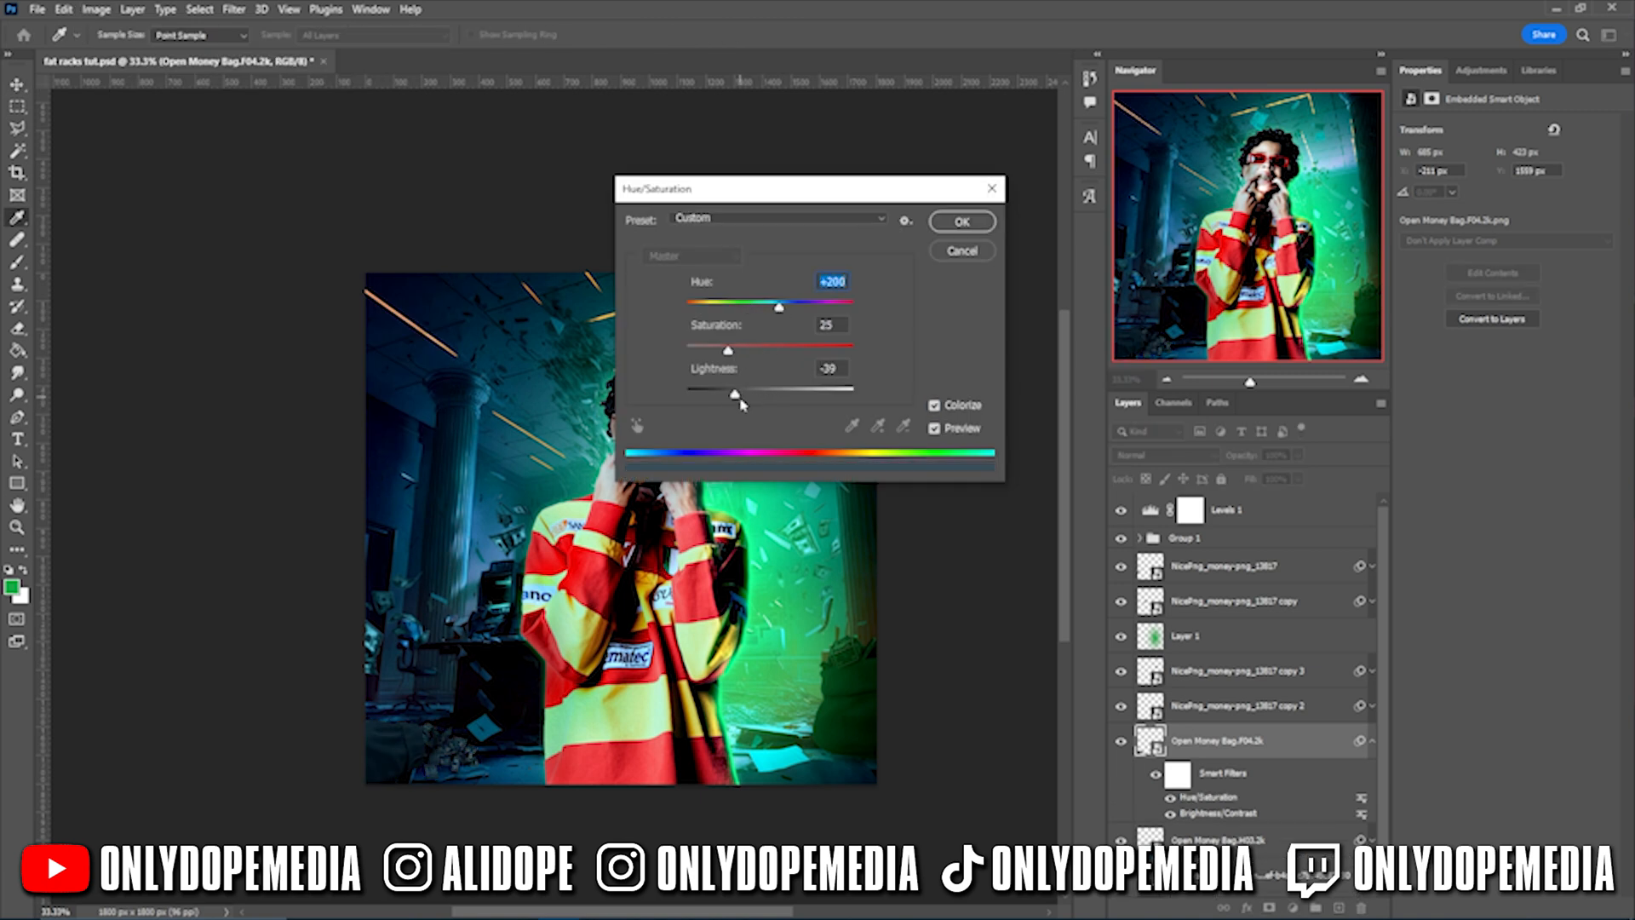
left_click(962, 221)
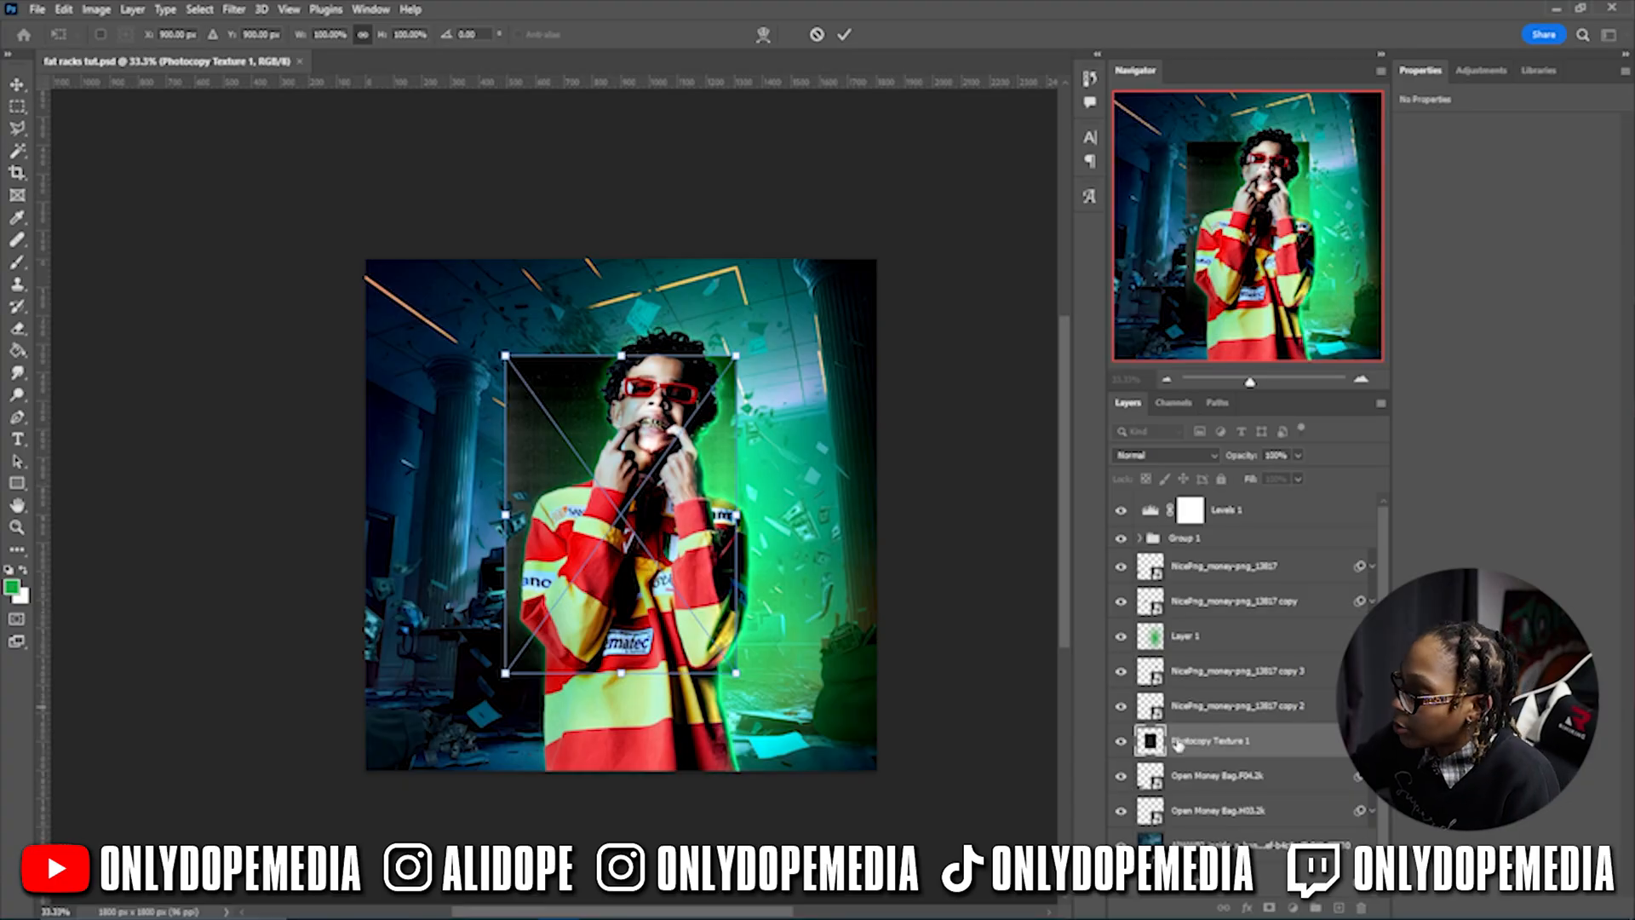
- Move the Photocopy Texture to the top, stretch it across the canvas and rotate it 180°
left_click_drag(1178, 744, 1170, 520)
key("ctrl+t")
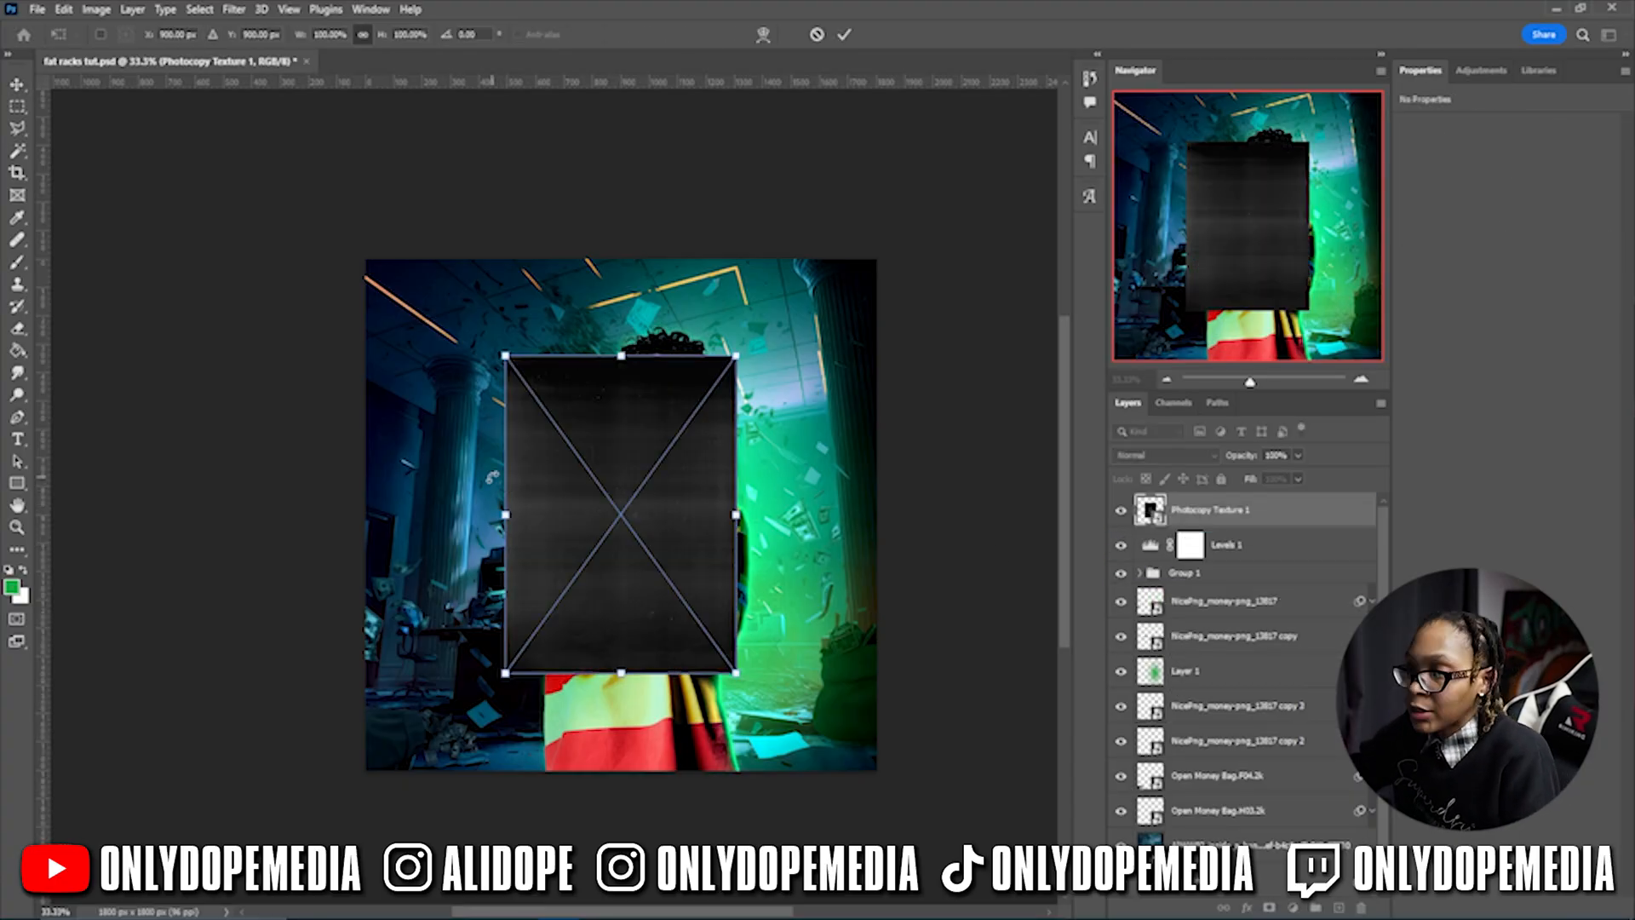
left_click_drag(503, 513, 350, 504)
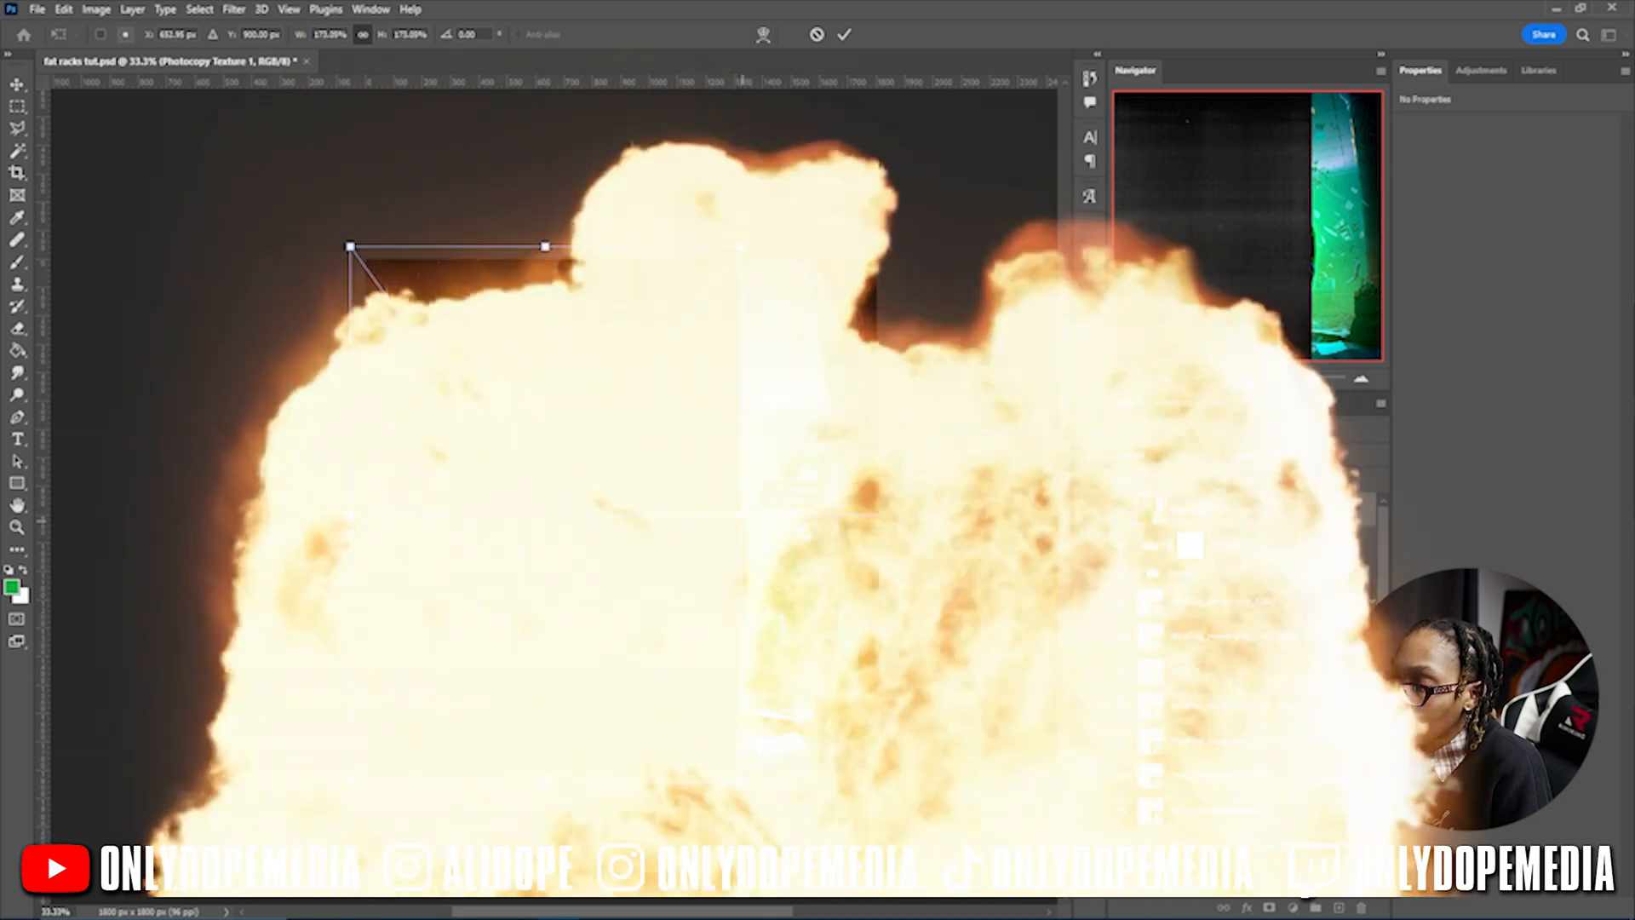
left_click_drag(734, 517, 898, 510)
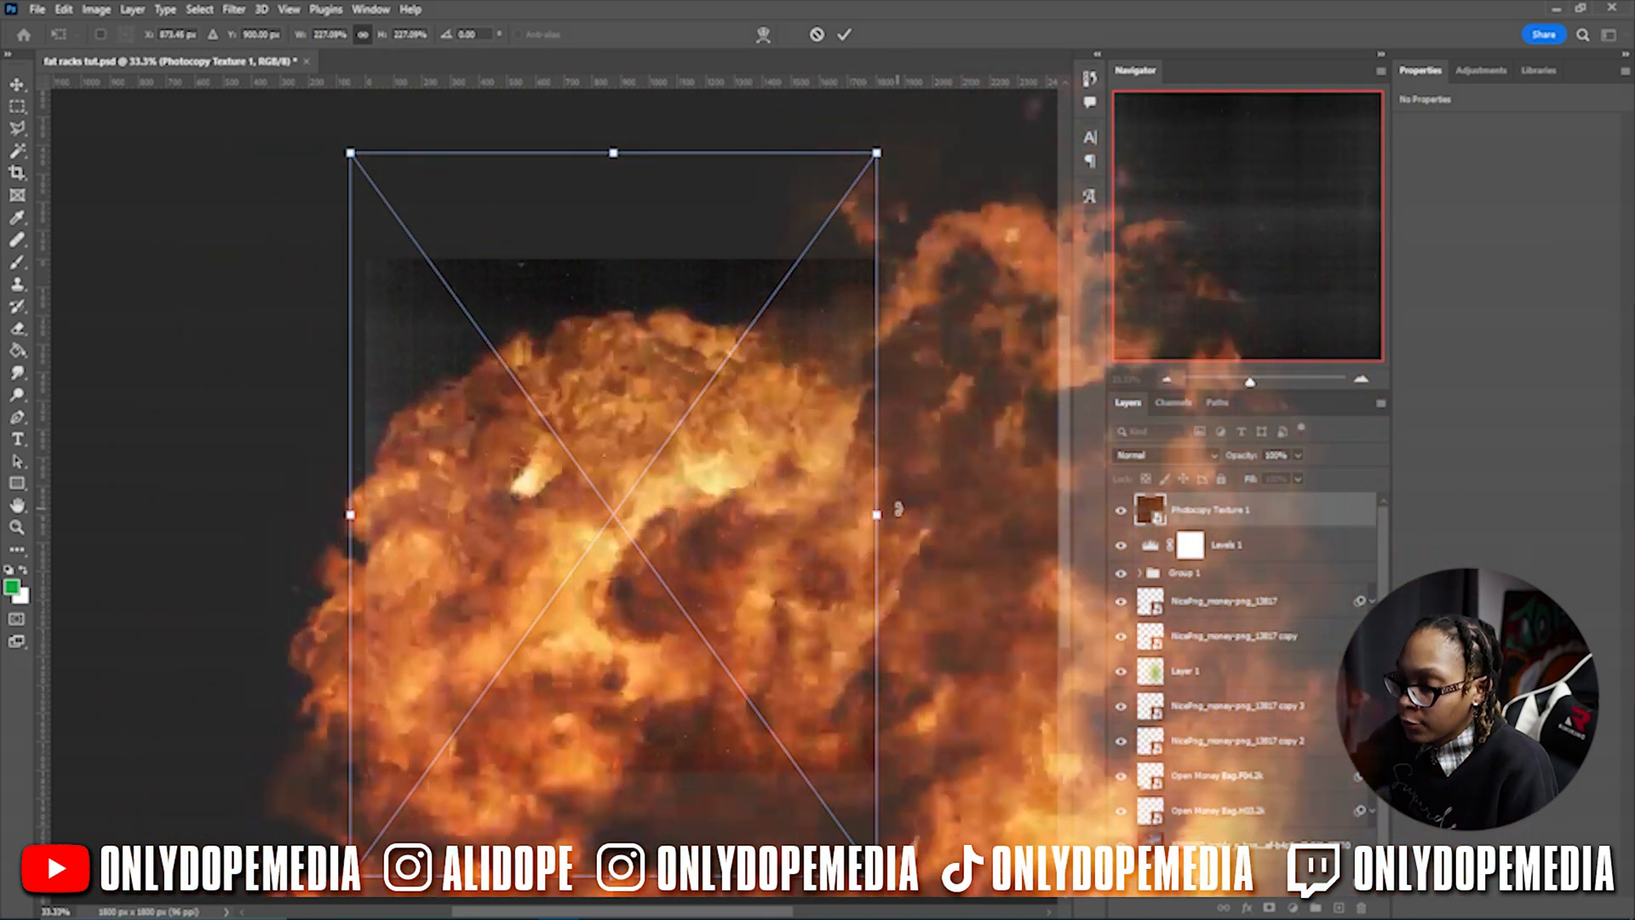
left_click_drag(779, 583, 787, 492)
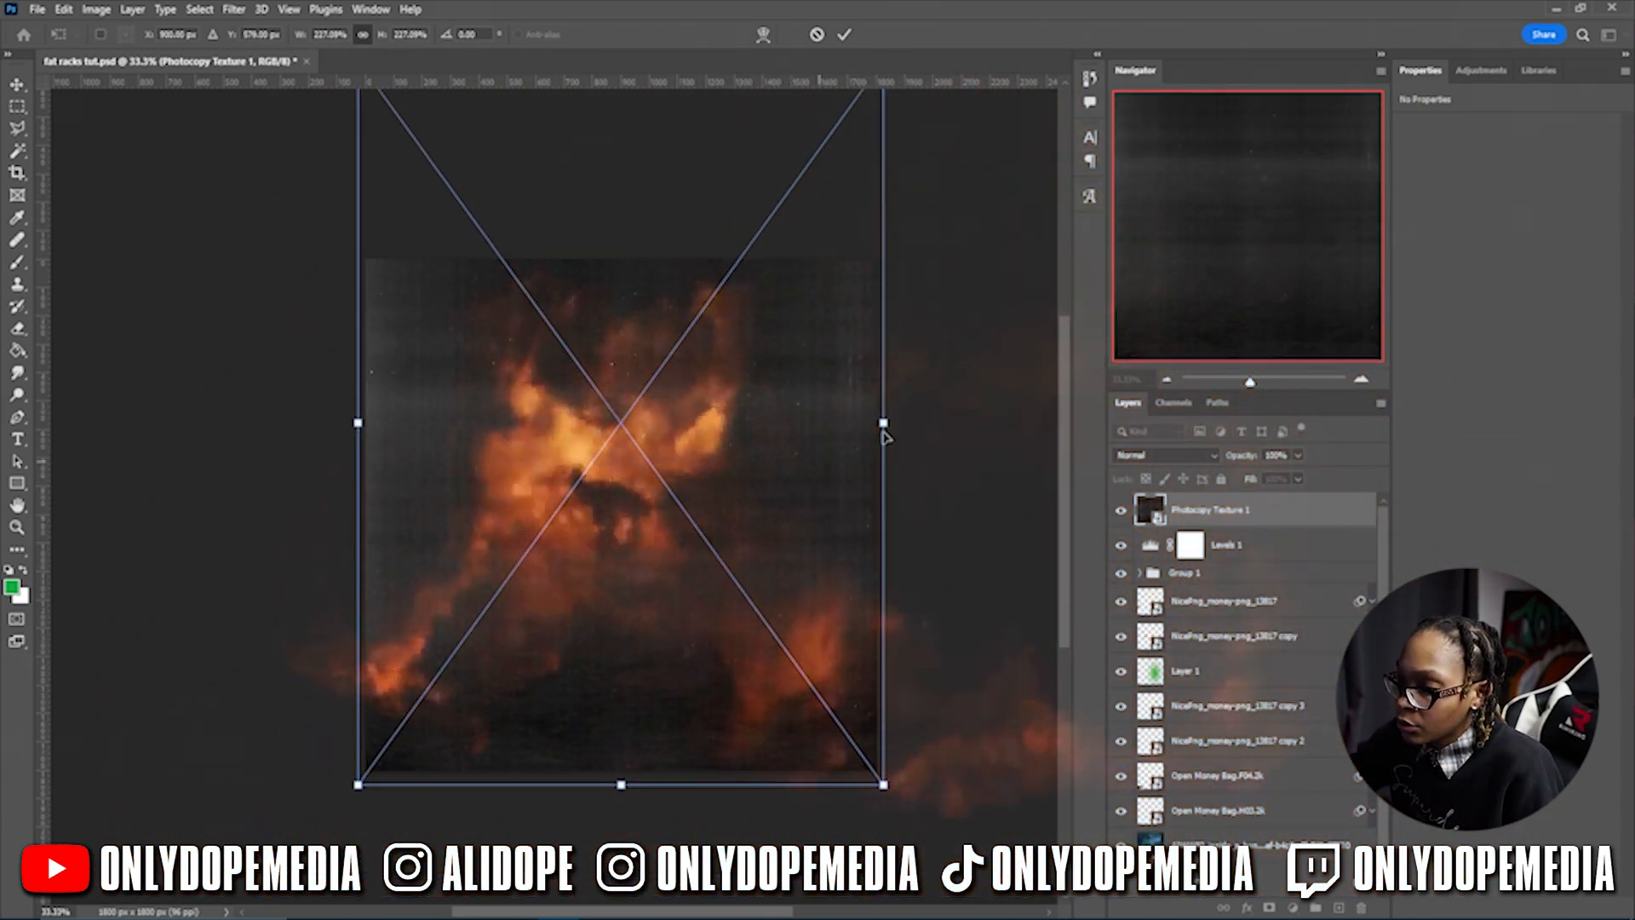
left_click_drag(890, 433, 804, 683)
left_click_drag(856, 634, 371, 436)
key("Return")
left_click_drag(726, 705, 718, 676)
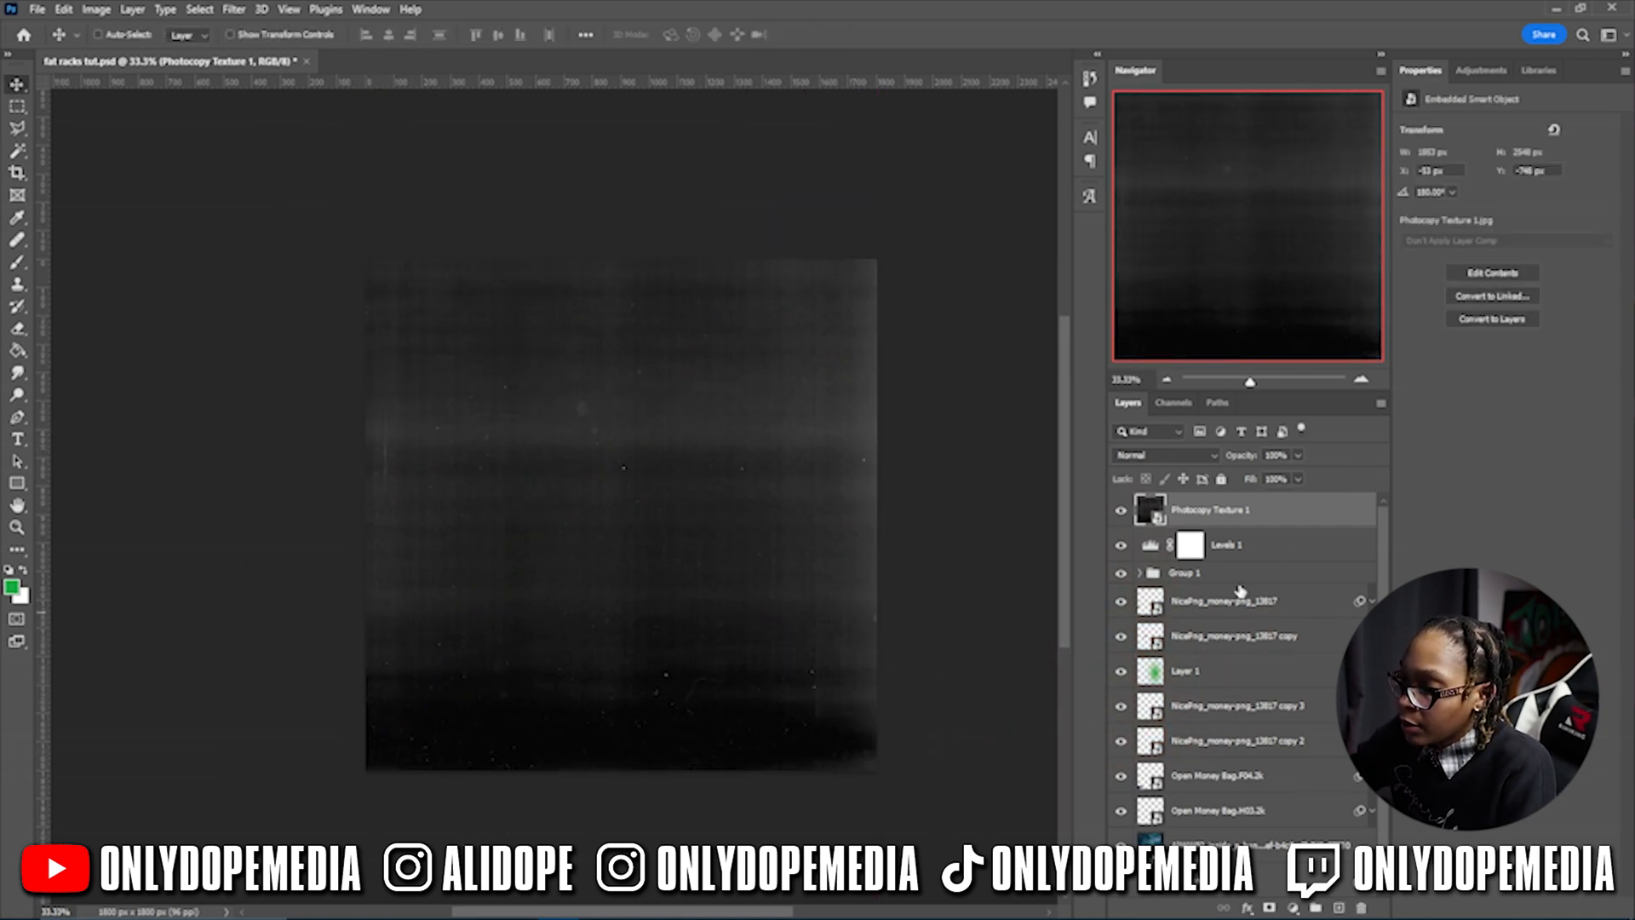
- Blend the texture in Screen mode at about 80% opacity
left_click(1188, 455)
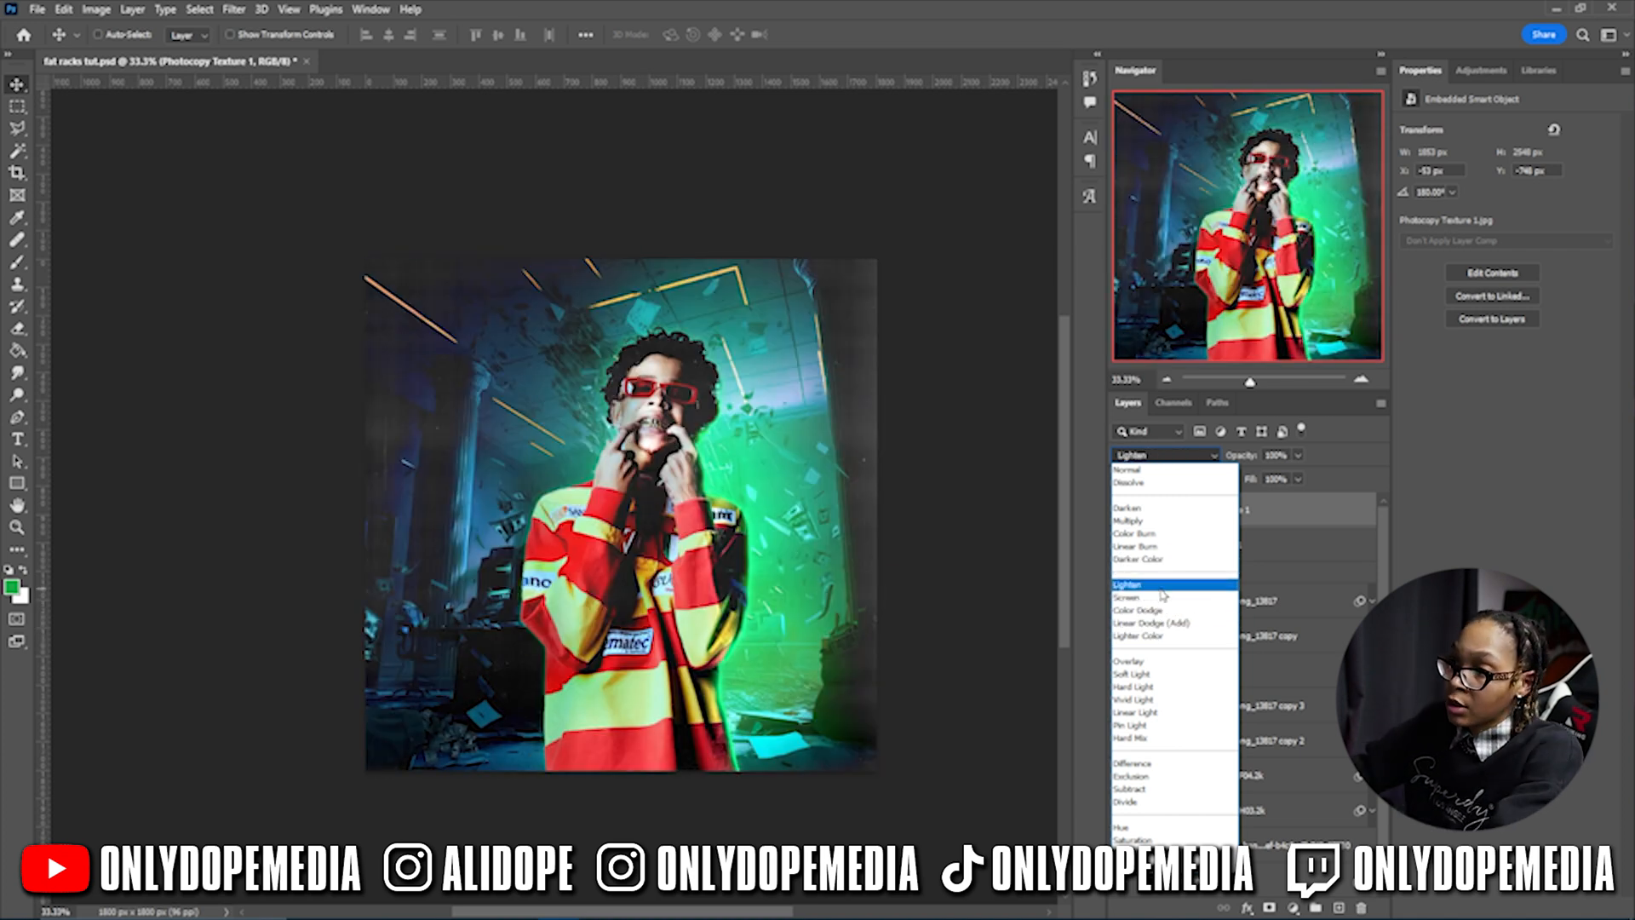
left_click(1163, 597)
left_click_drag(1245, 460, 1229, 460)
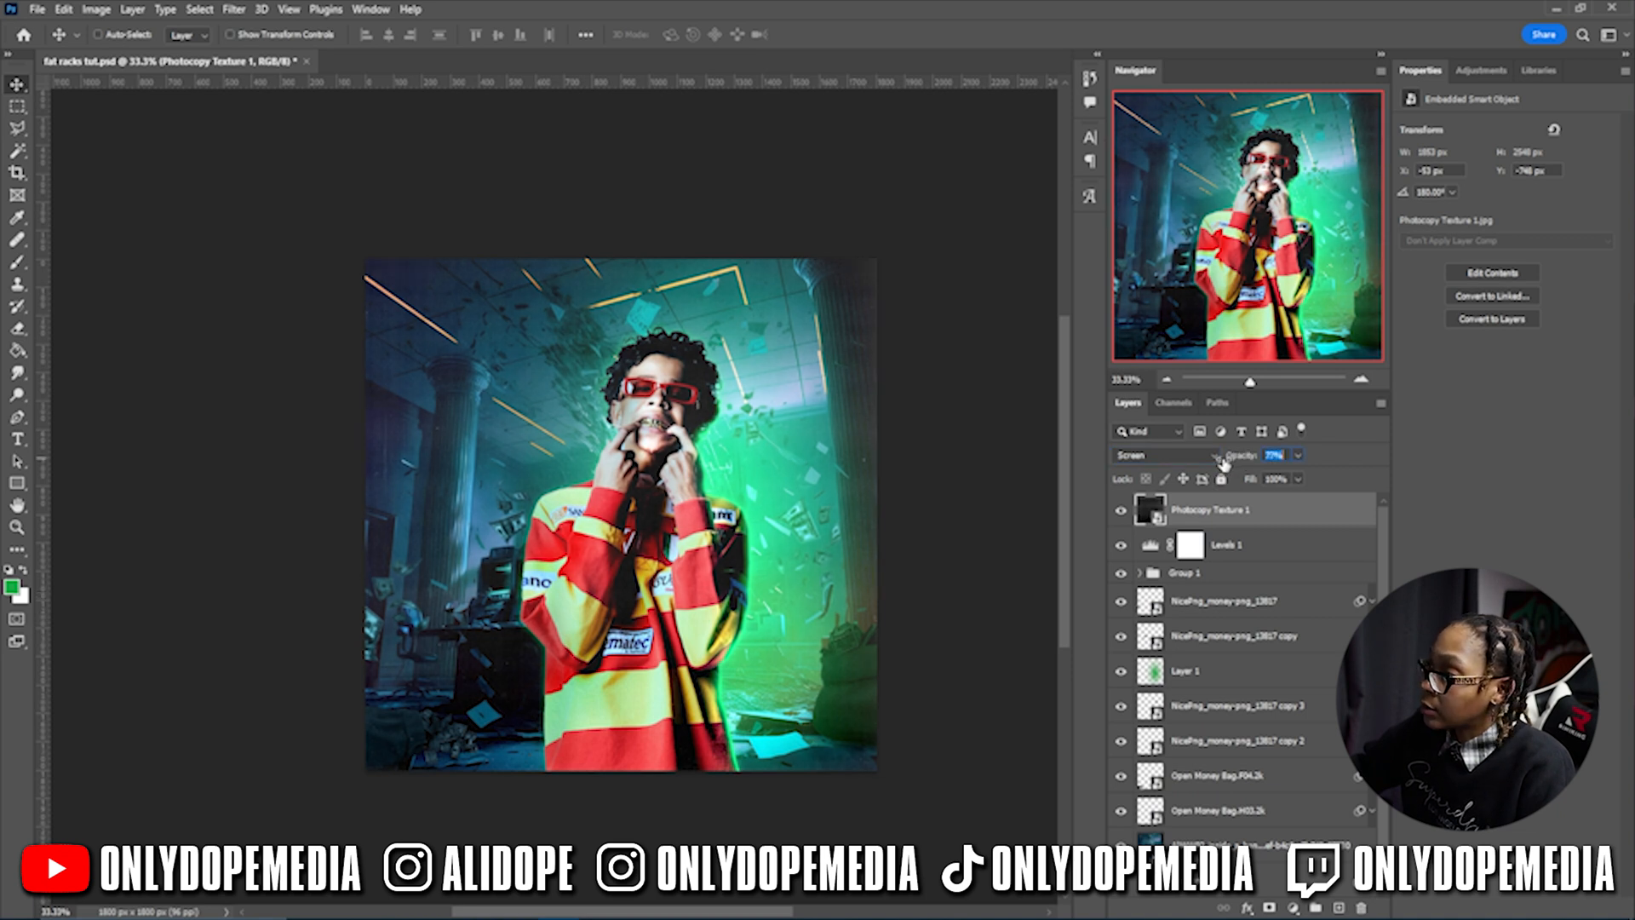
left_click(1252, 545)
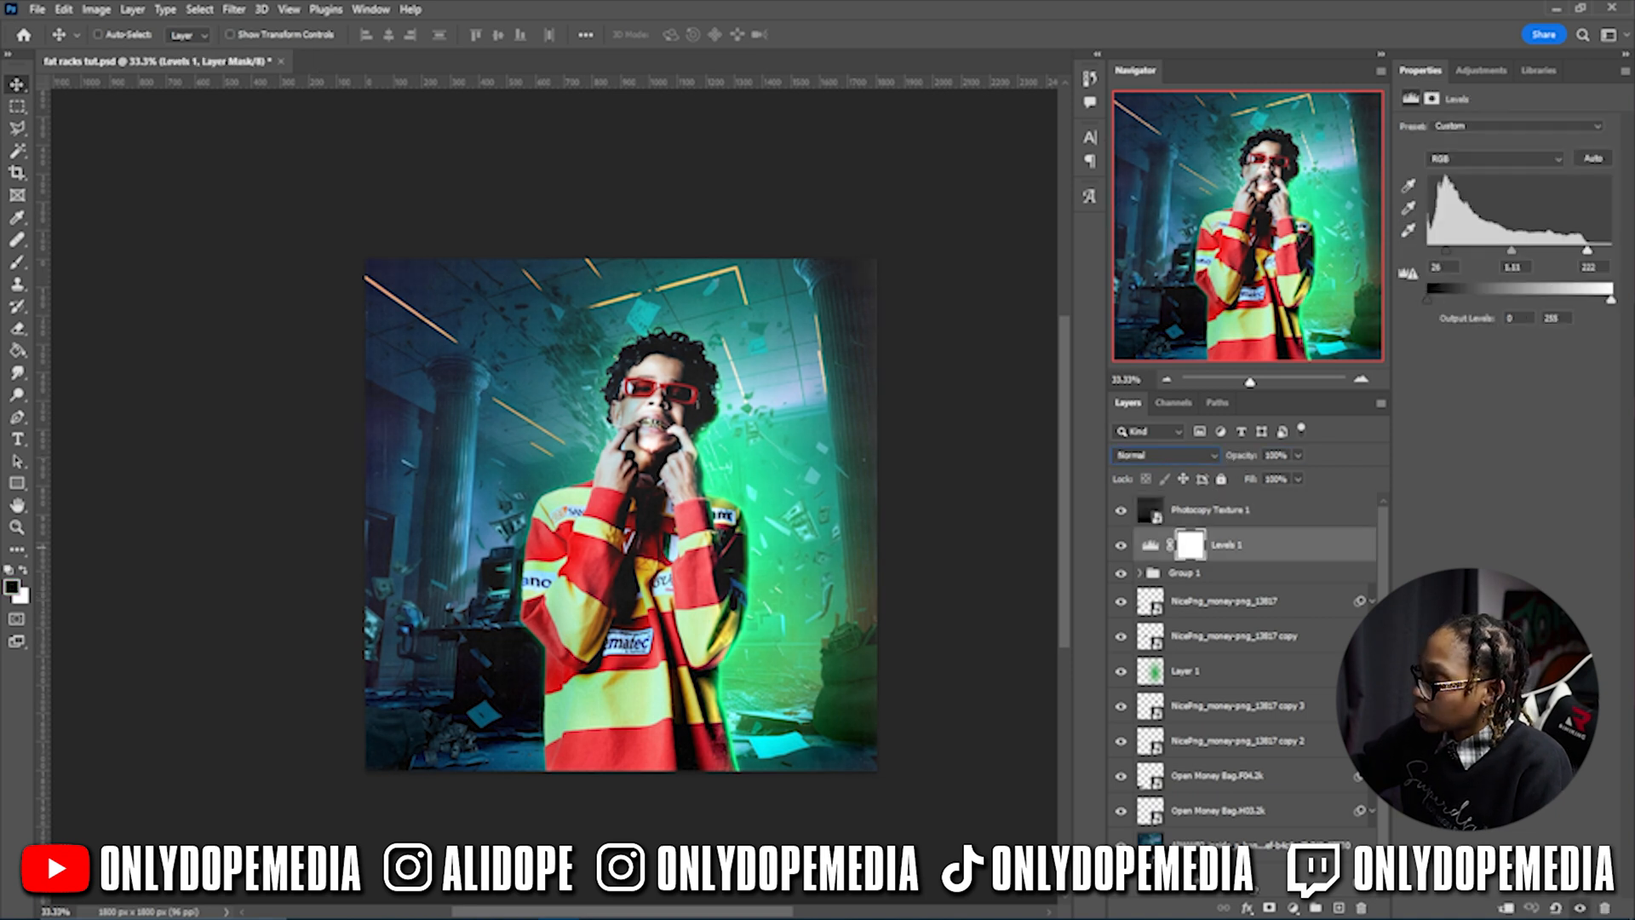
- Add a Brightness/Contrast adjustment and raise the image brightness
left_click(1293, 908)
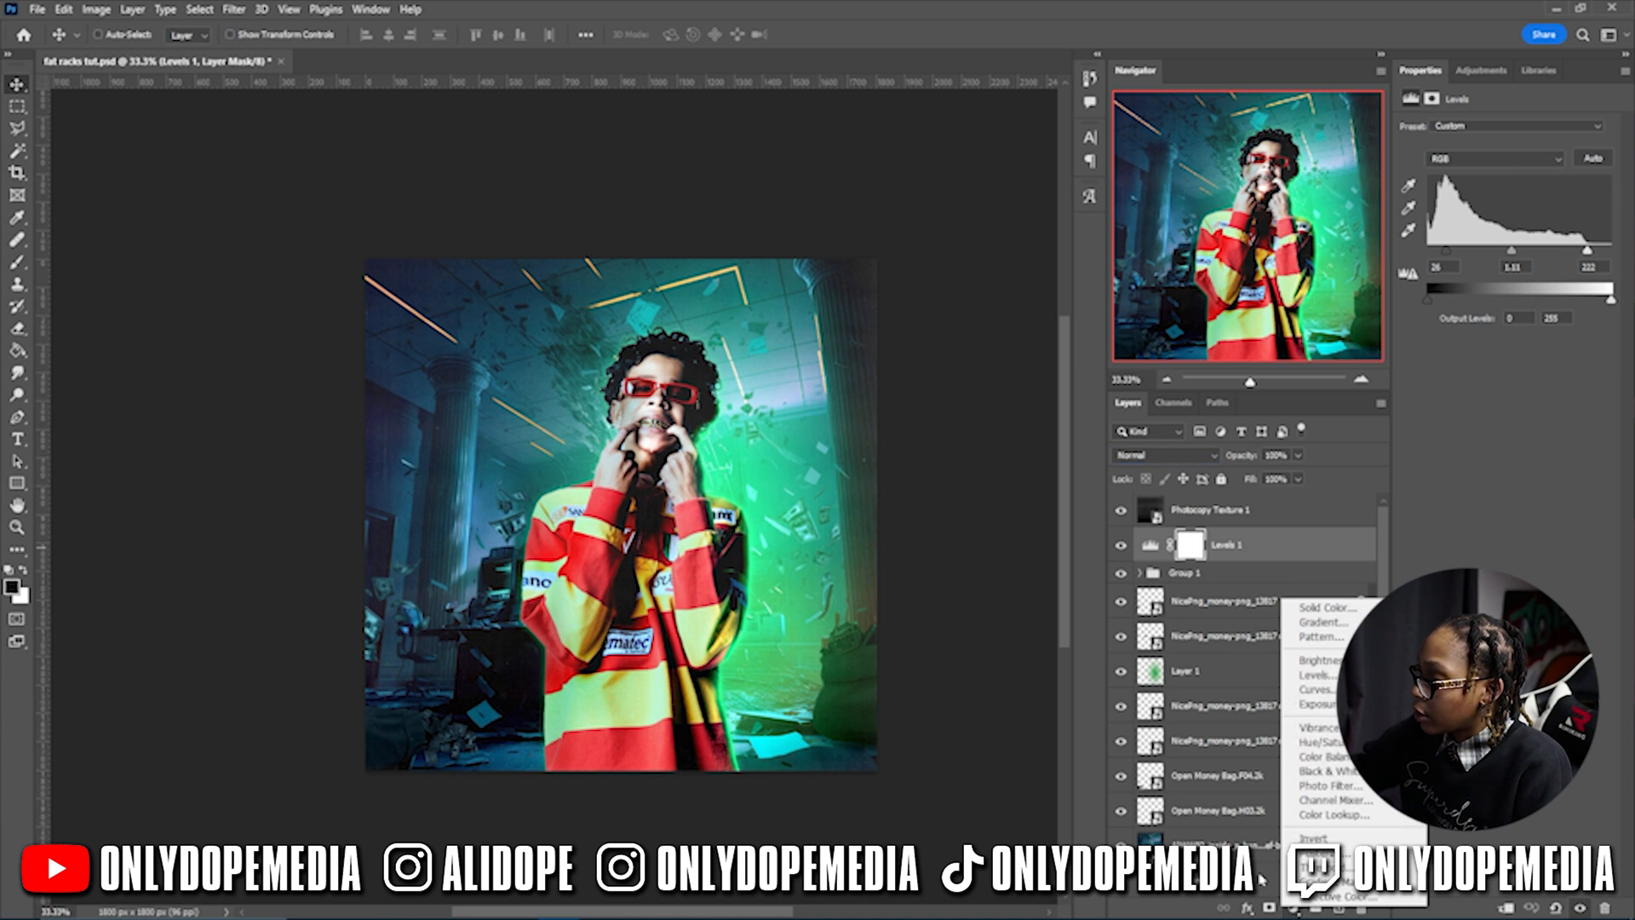
left_click(1316, 660)
left_click_drag(1505, 177, 1586, 197)
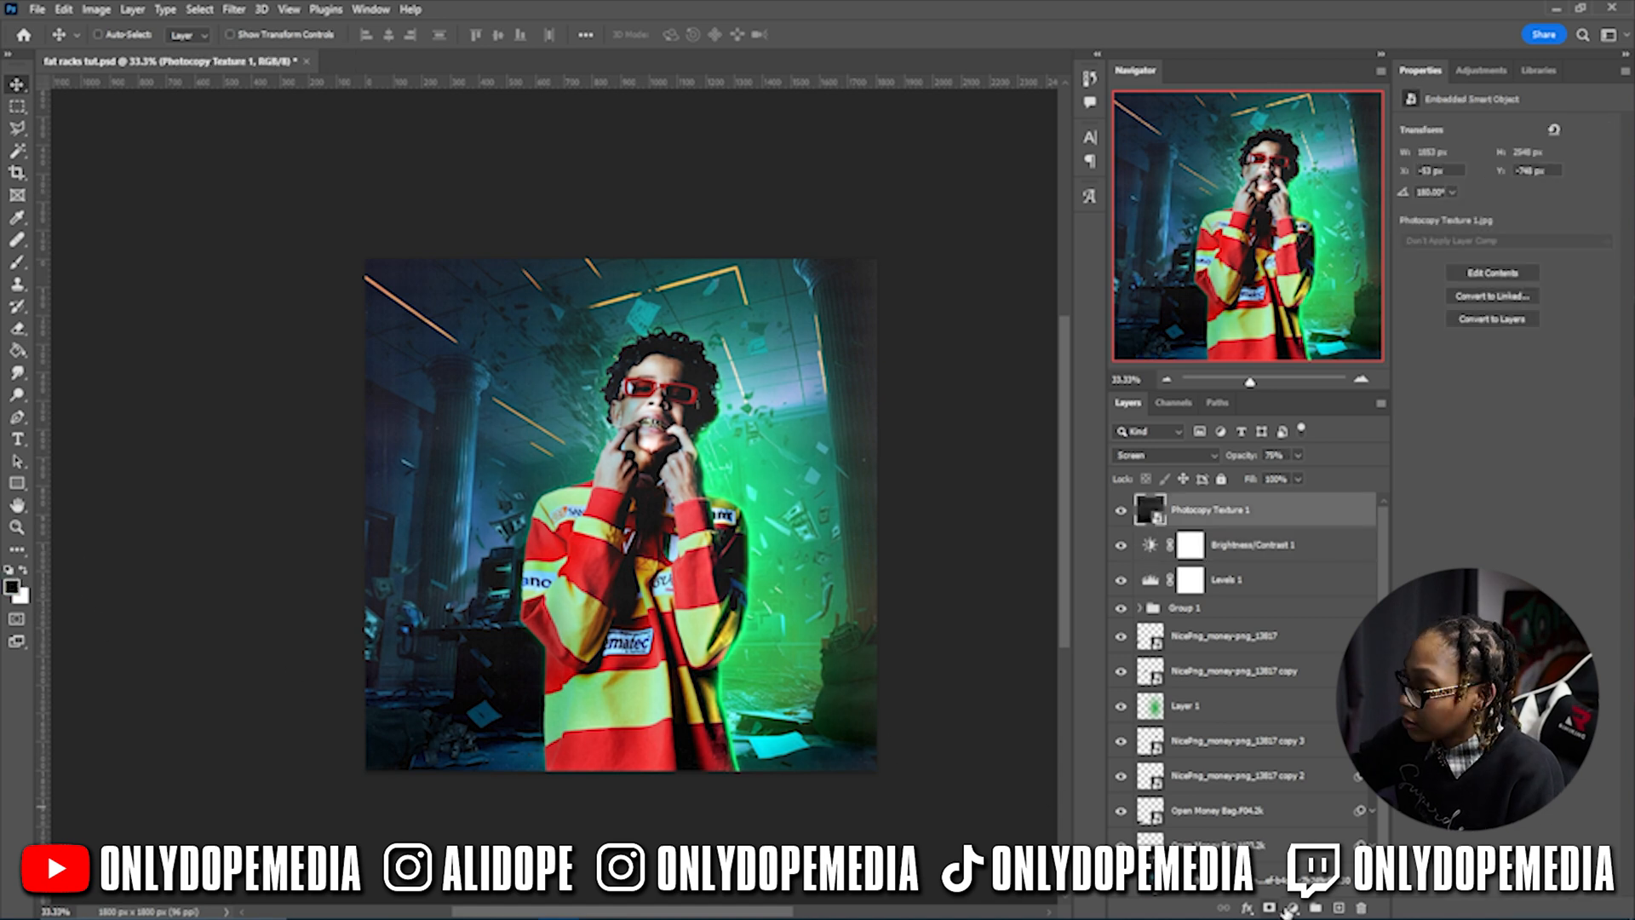
- Add a reversed radial Gradient Fill vignette at 141% scale and about 73% opacity
left_click(1292, 908)
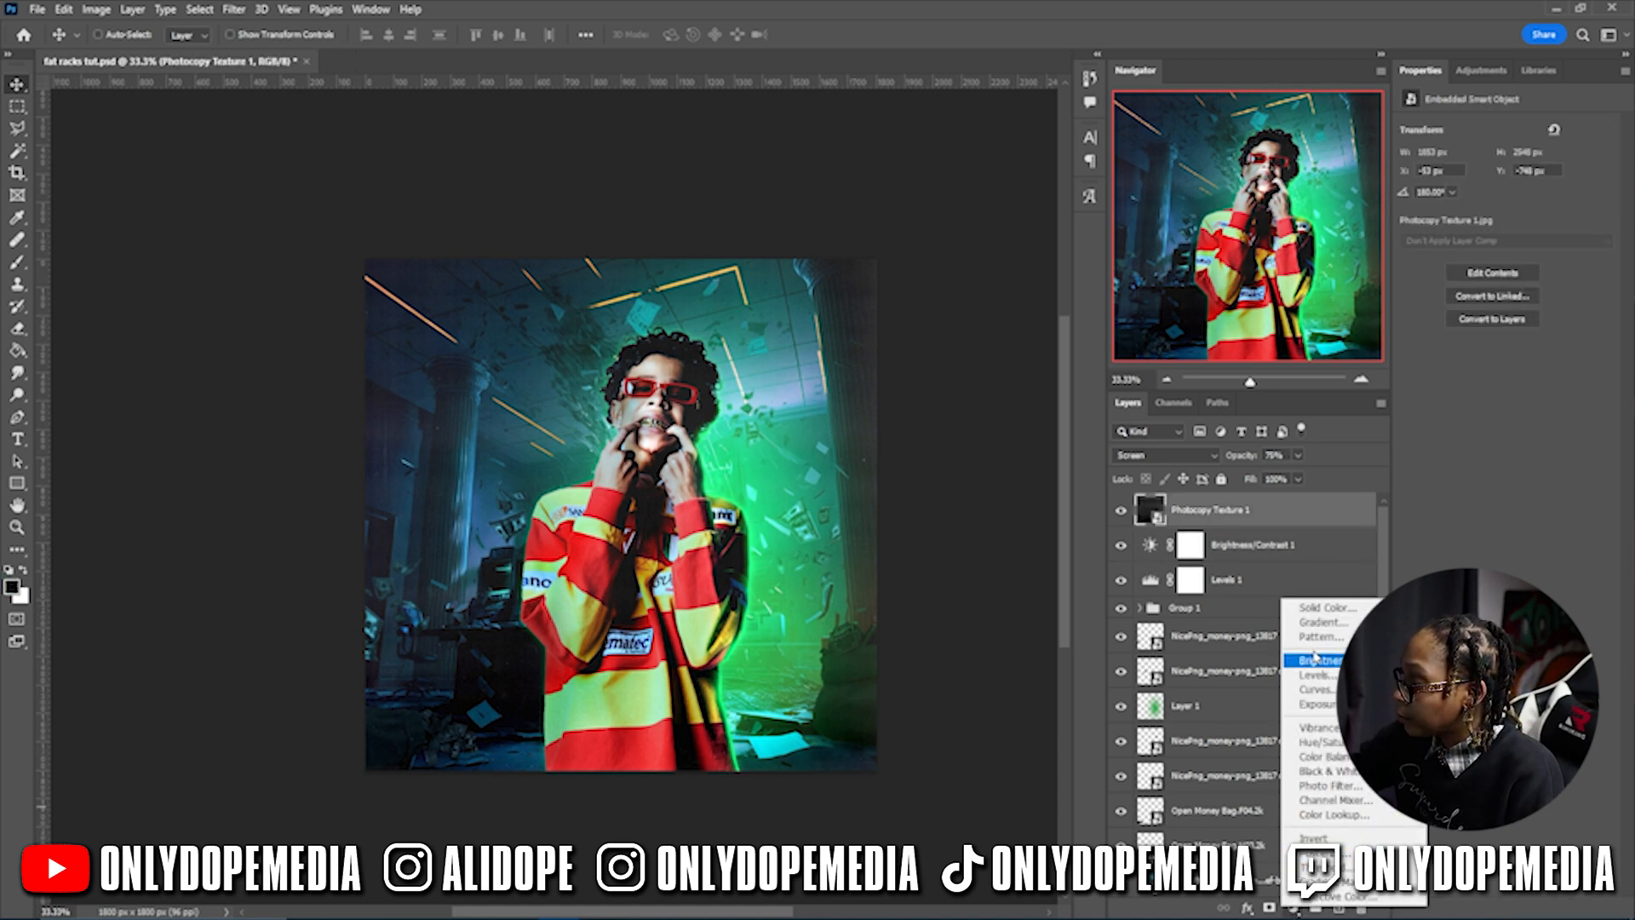
left_click(1322, 622)
left_click(986, 314)
left_click(978, 342)
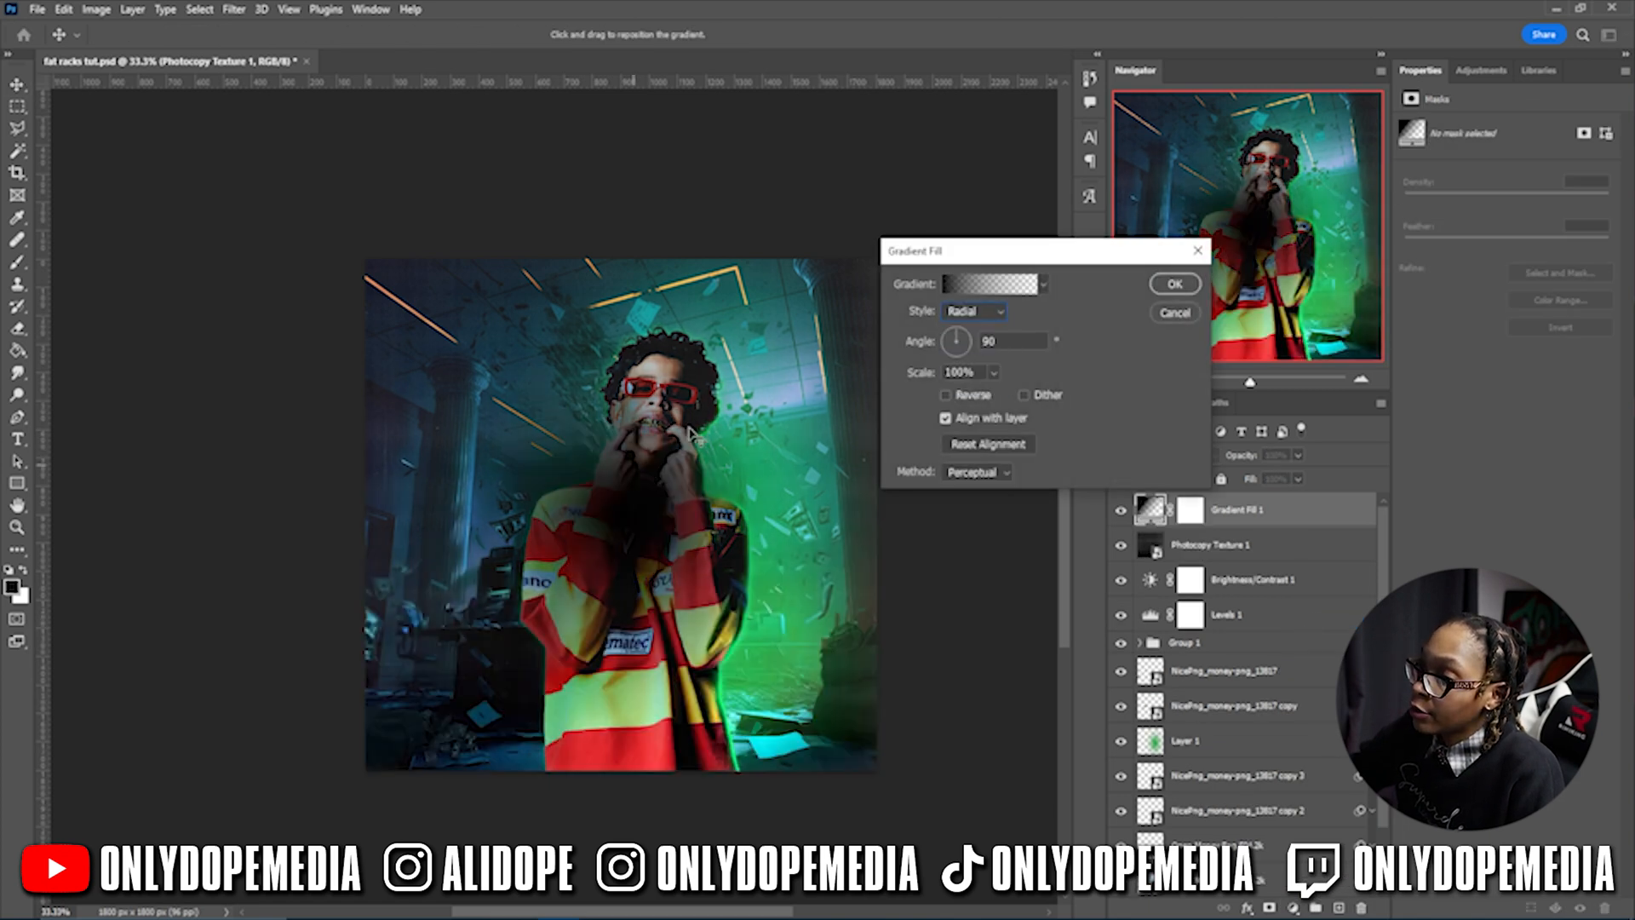
left_click(981, 398)
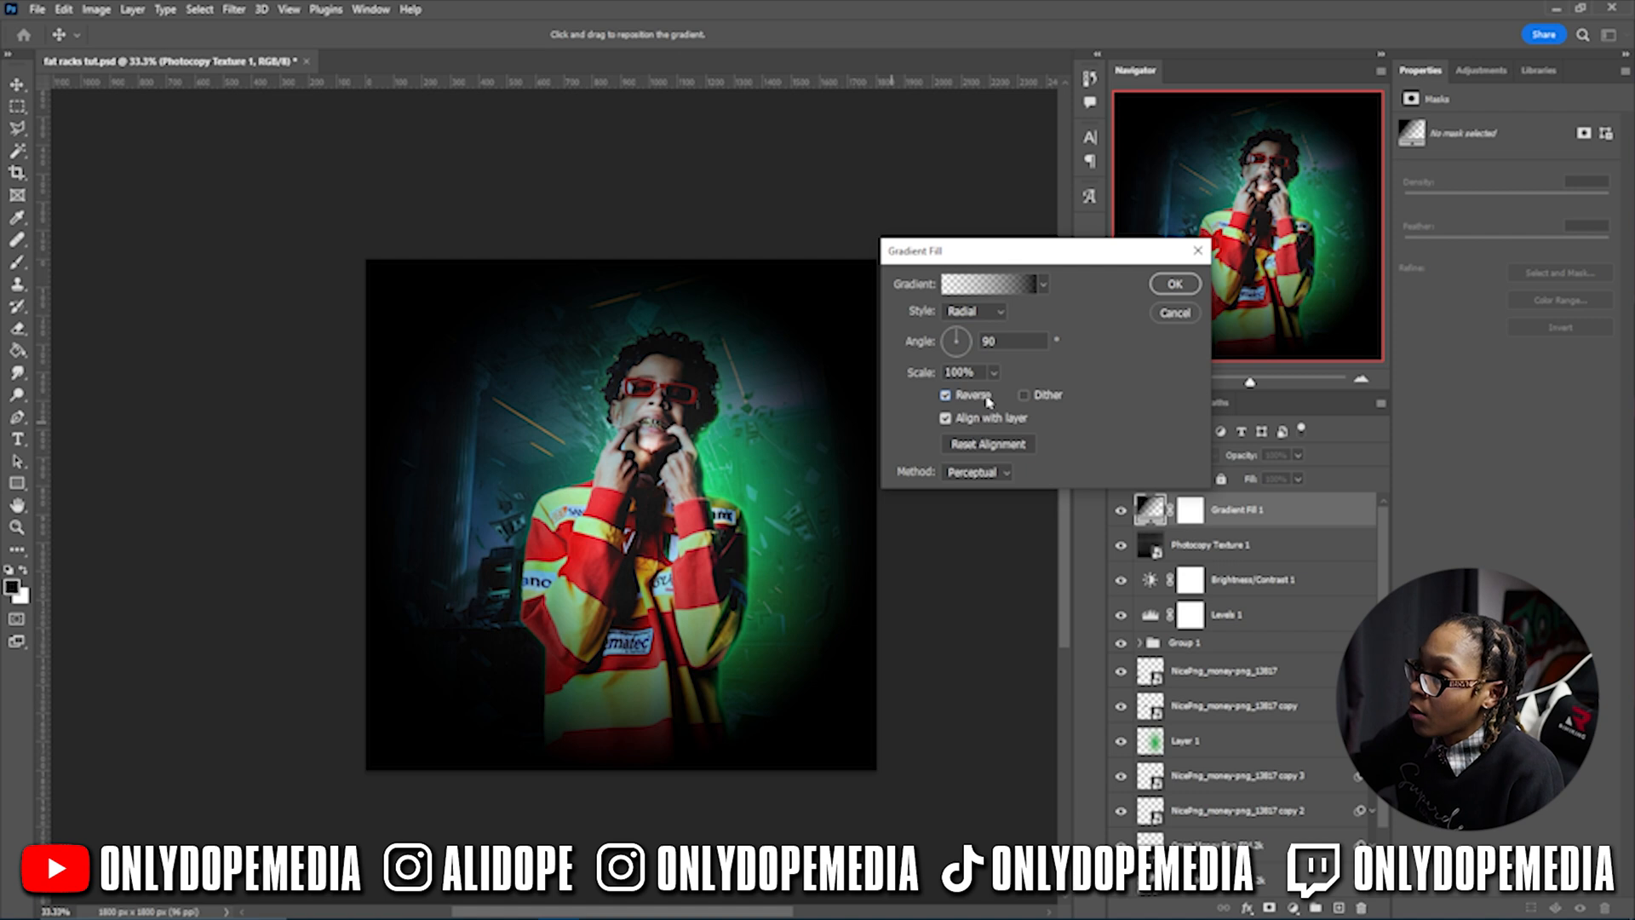
left_click_drag(928, 379, 968, 372)
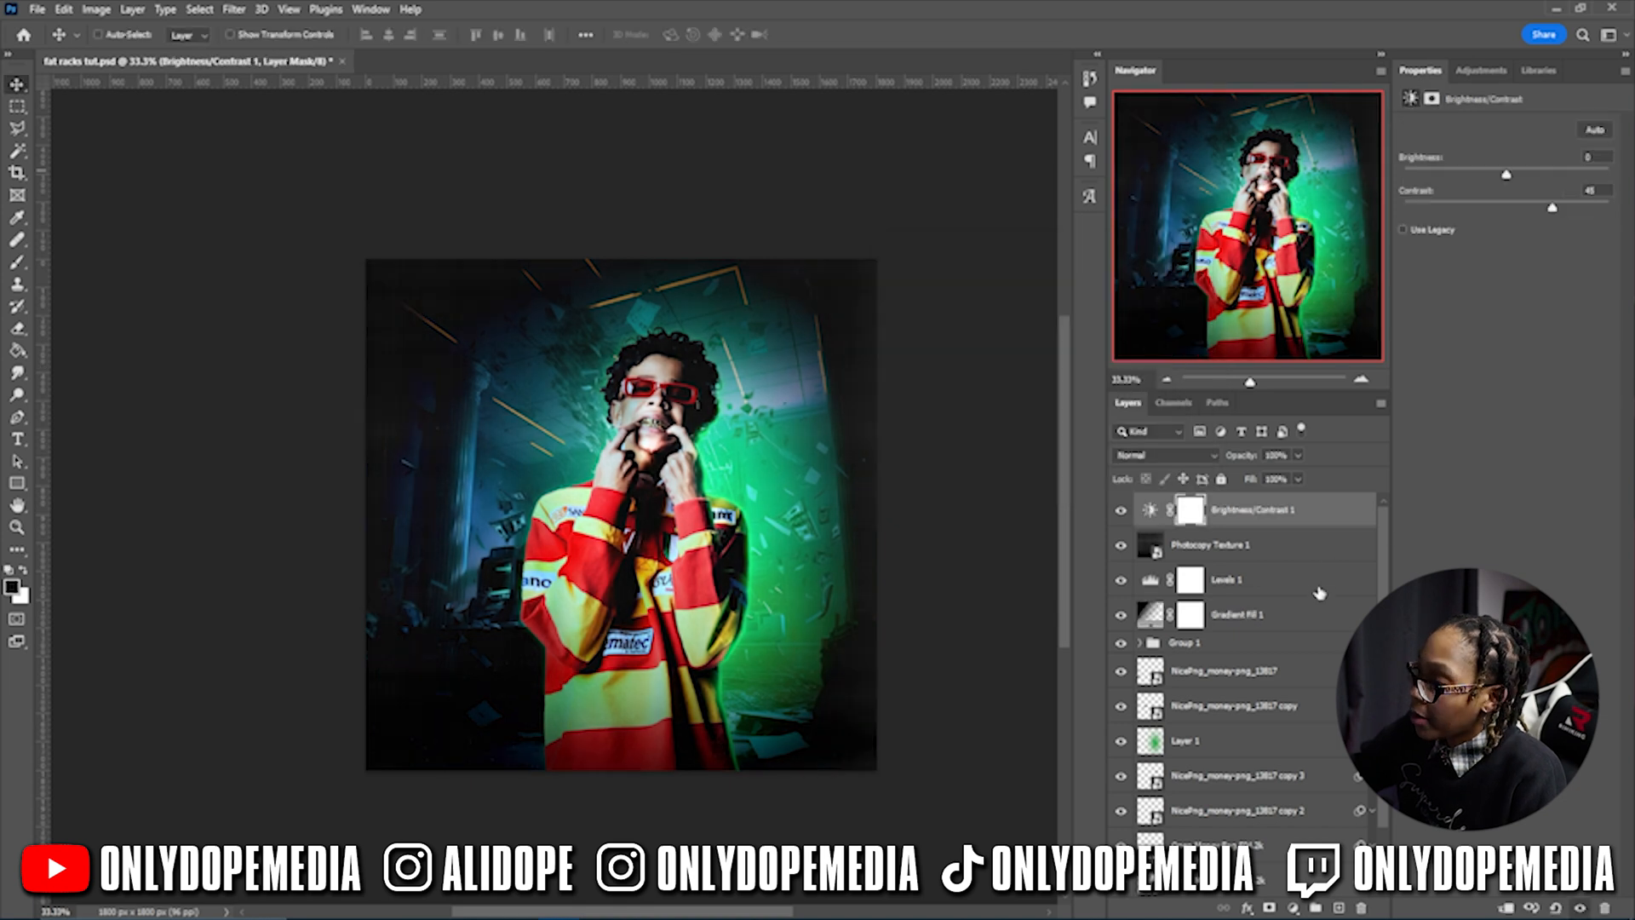
left_click(1320, 591)
left_click(1315, 618)
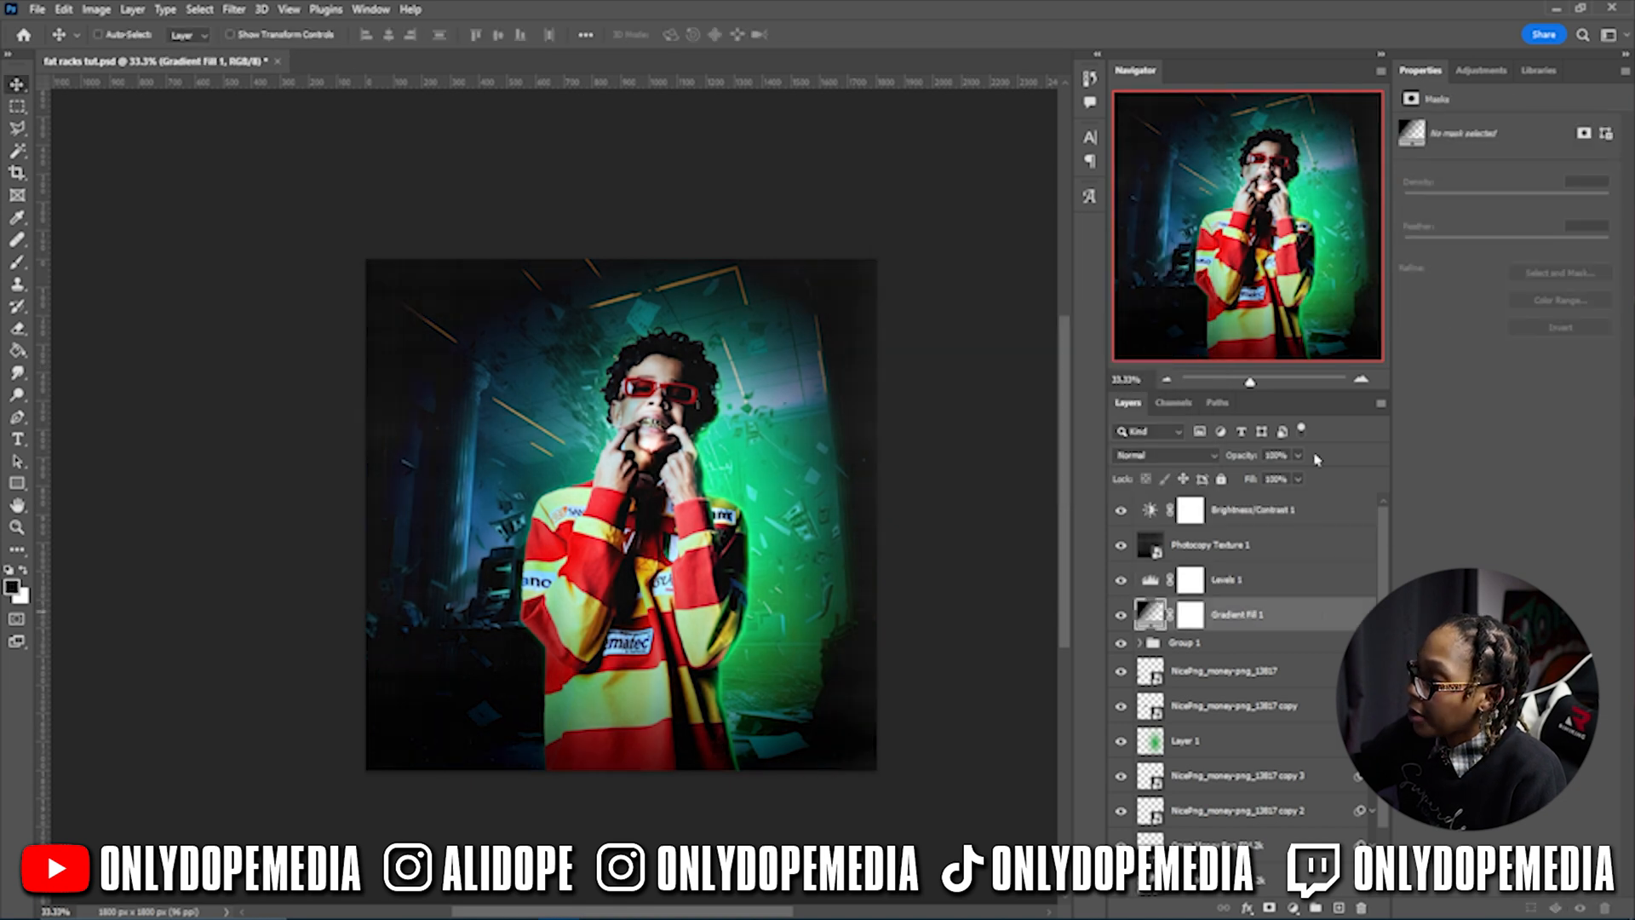
left_click_drag(1252, 461, 1229, 458)
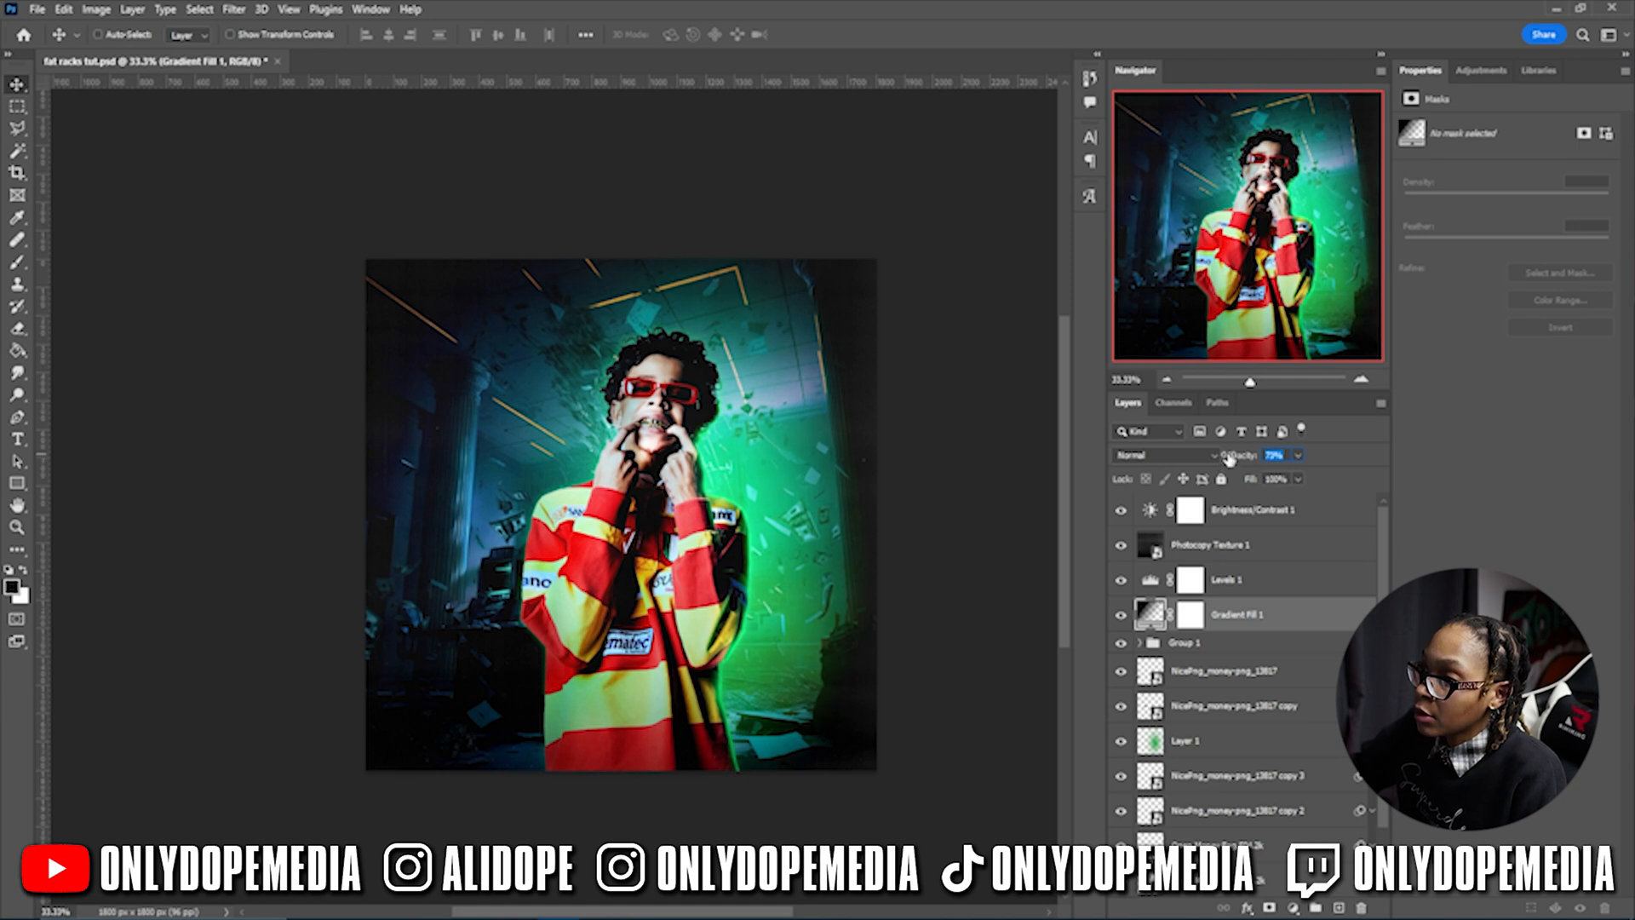
- Save the document and add a Gradient Map adjustment above Brightness/Contrast 1
key("ctrl+s")
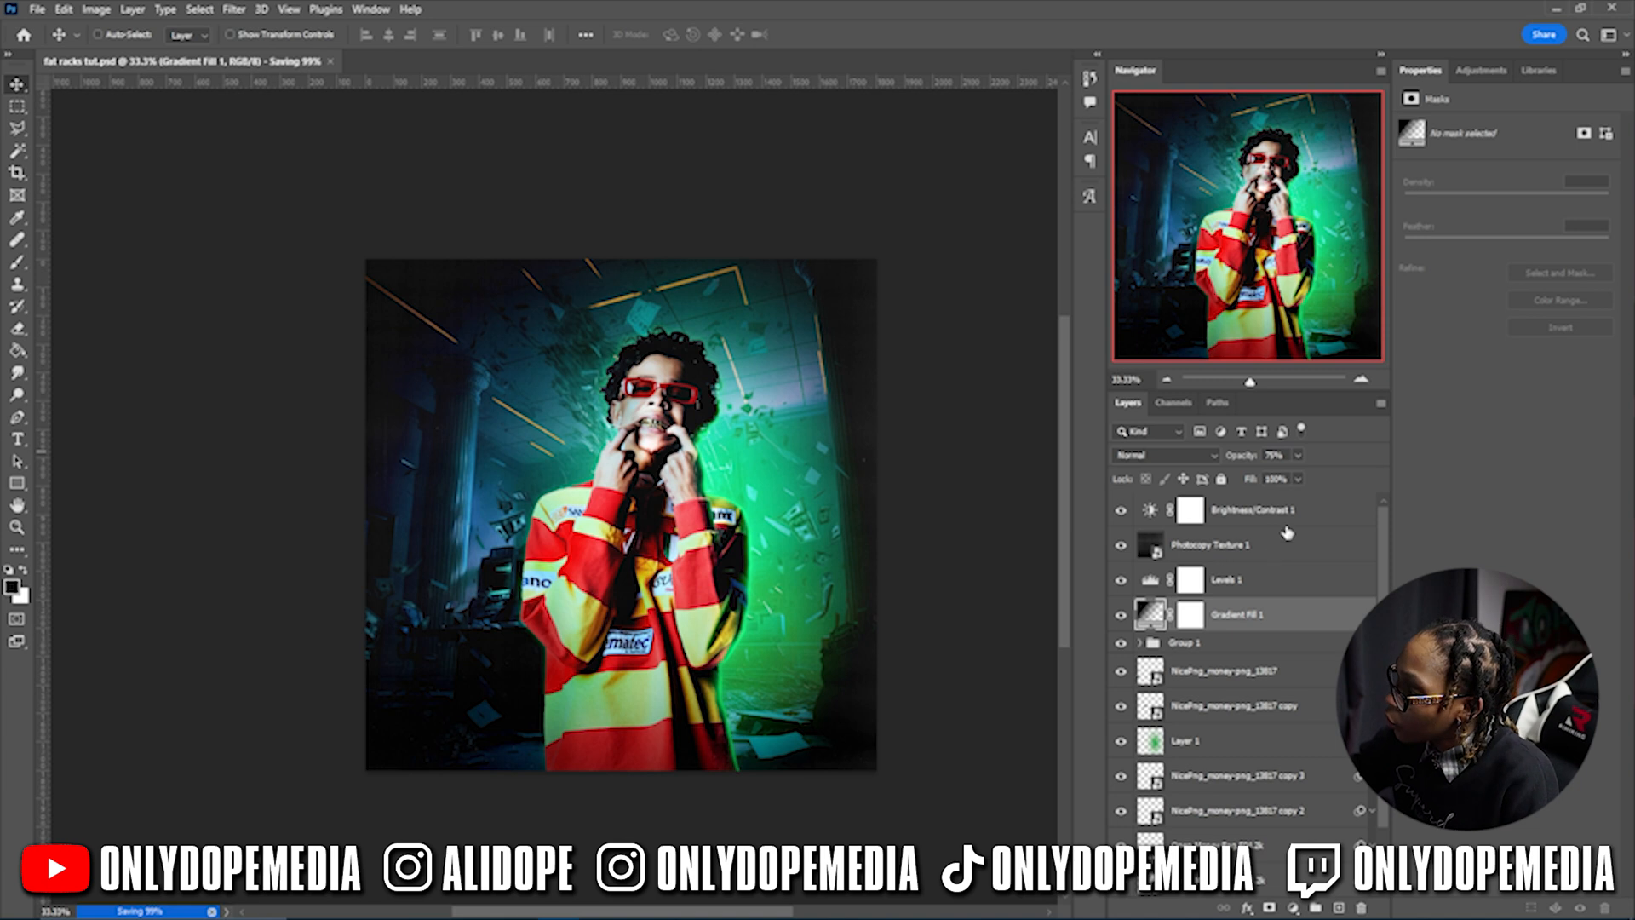
left_click(1269, 513)
left_click(1294, 908)
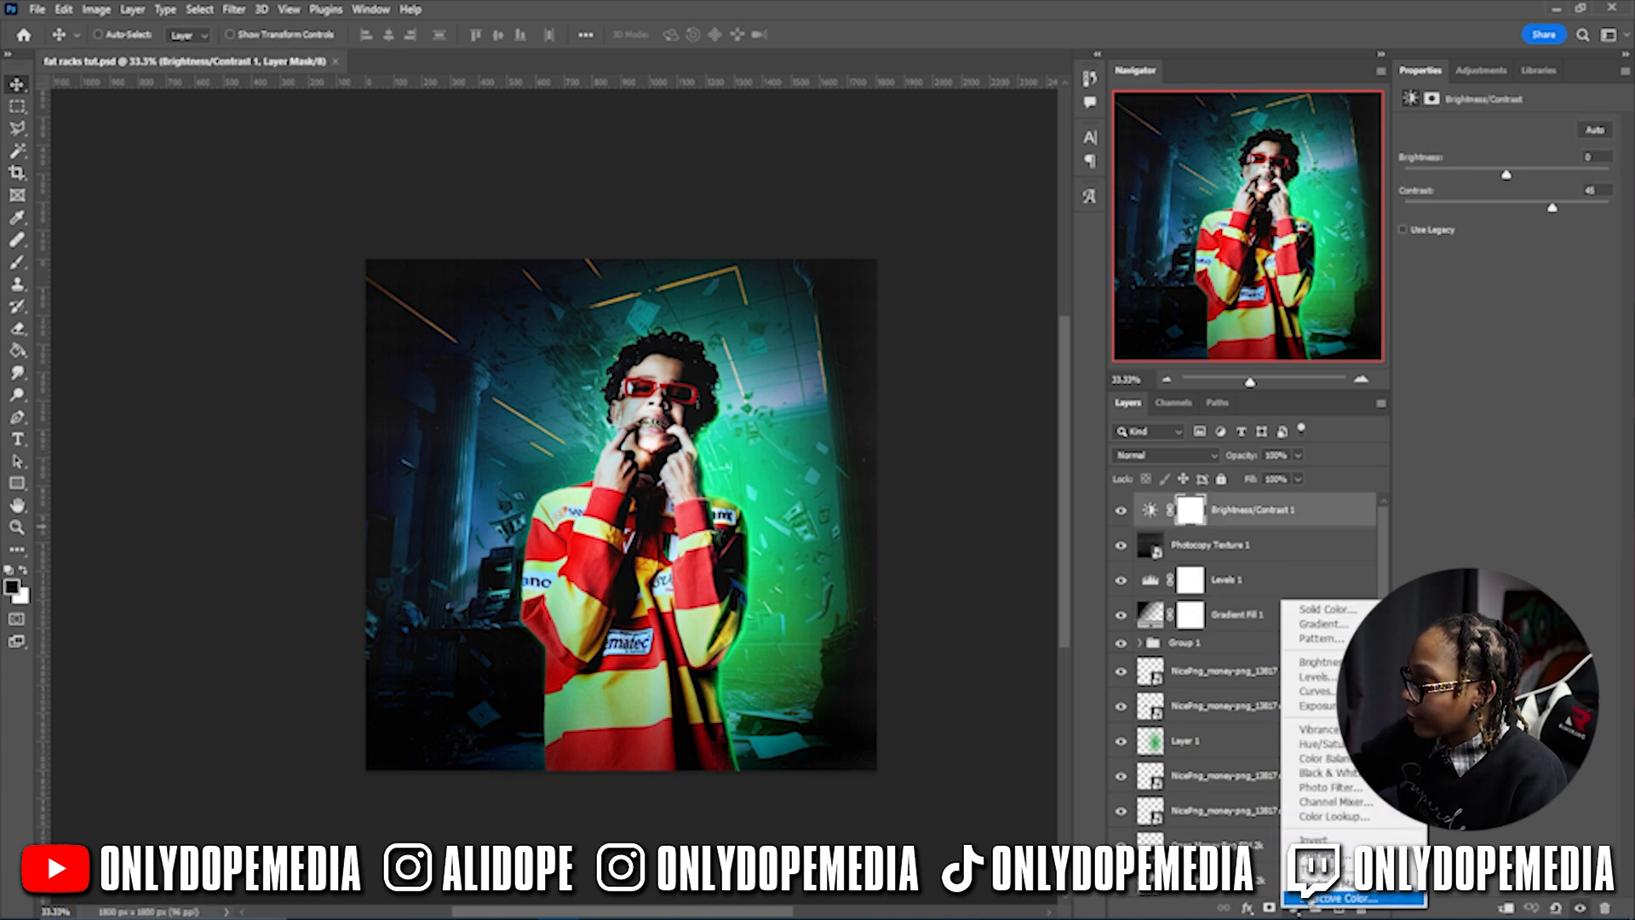
left_click(1321, 896)
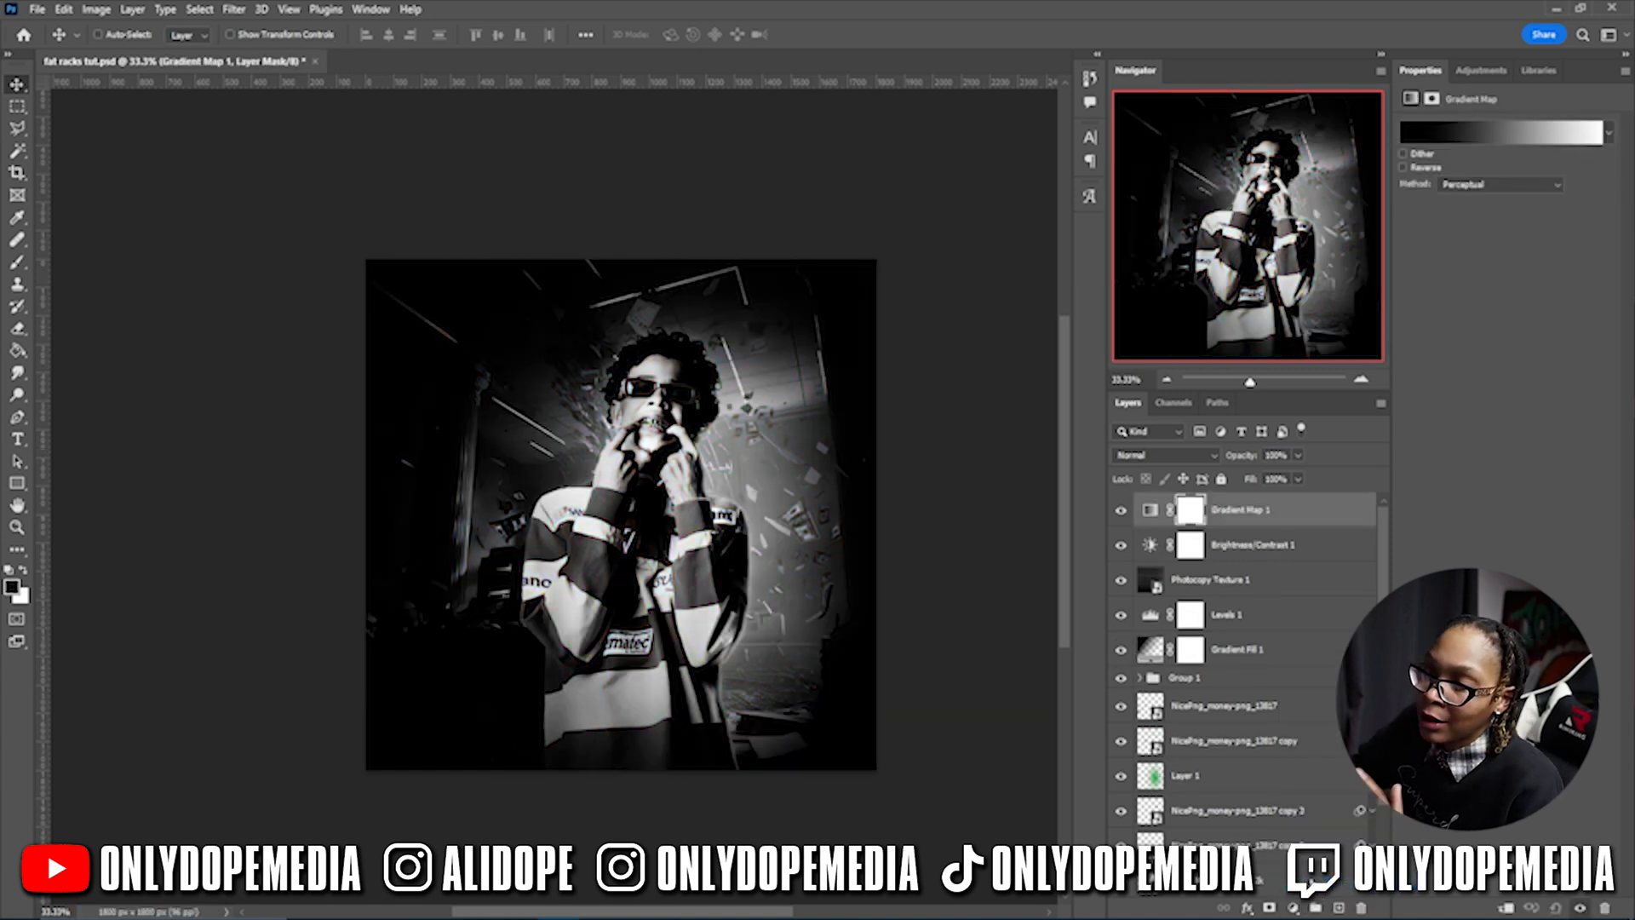
- Expand the Legacy Gradients' Photographic Toning presets in the Gradient Editor
left_click(1508, 134)
scroll(1099, 213, "down", 3)
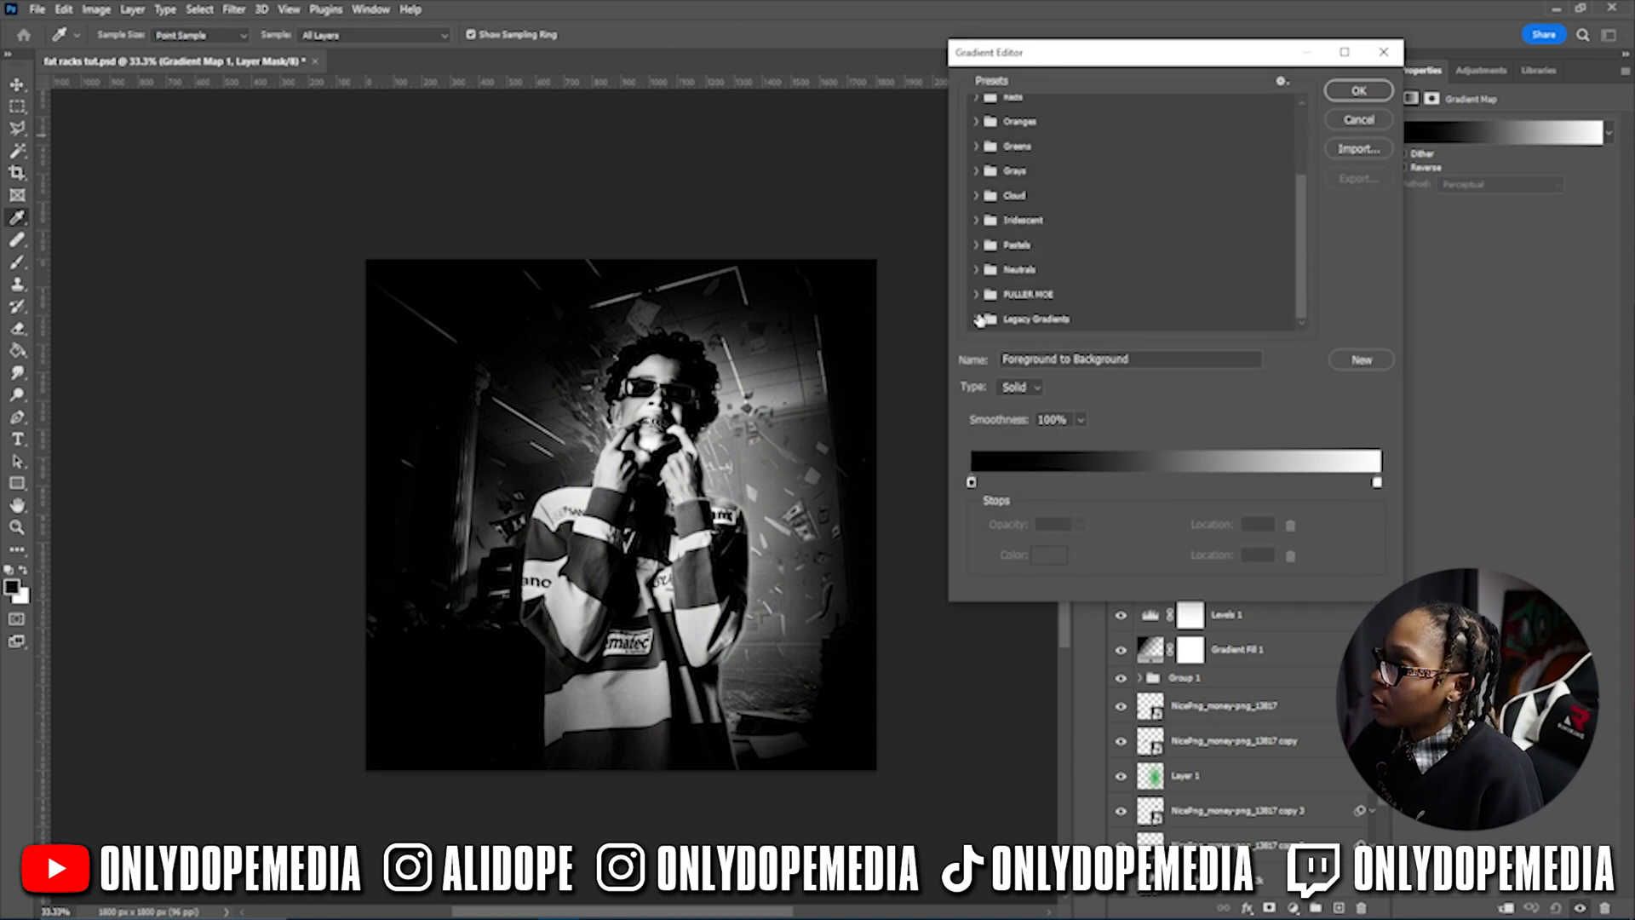
left_click(977, 322)
scroll(1121, 201, "down", 5)
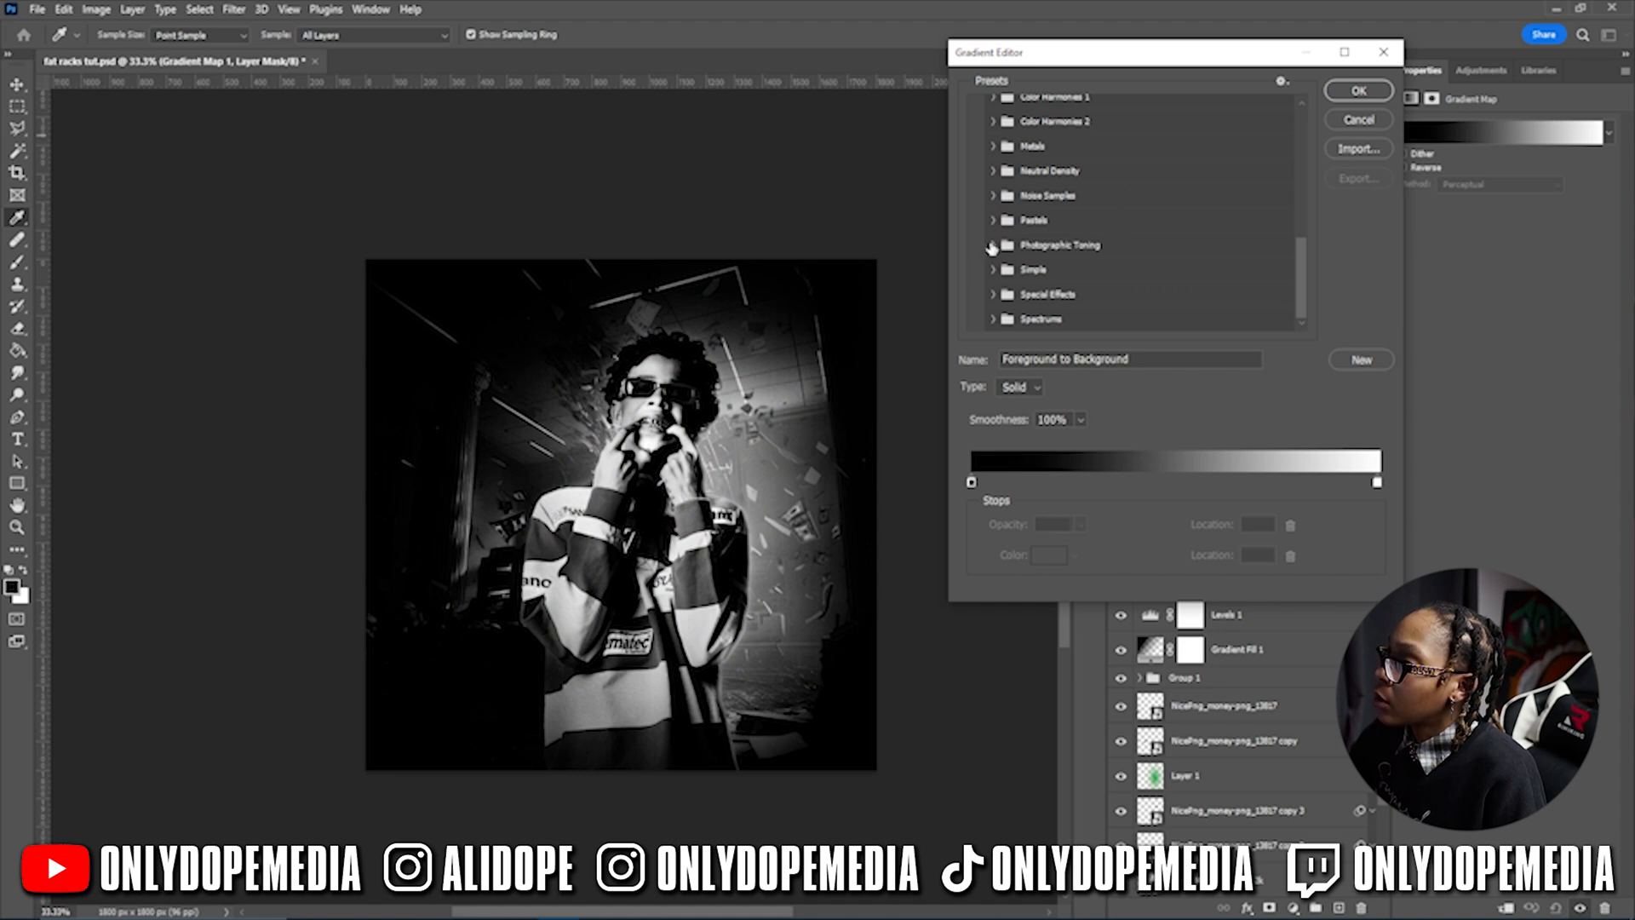
scroll(990, 247, "up", 2)
scroll(992, 256, "down", 2)
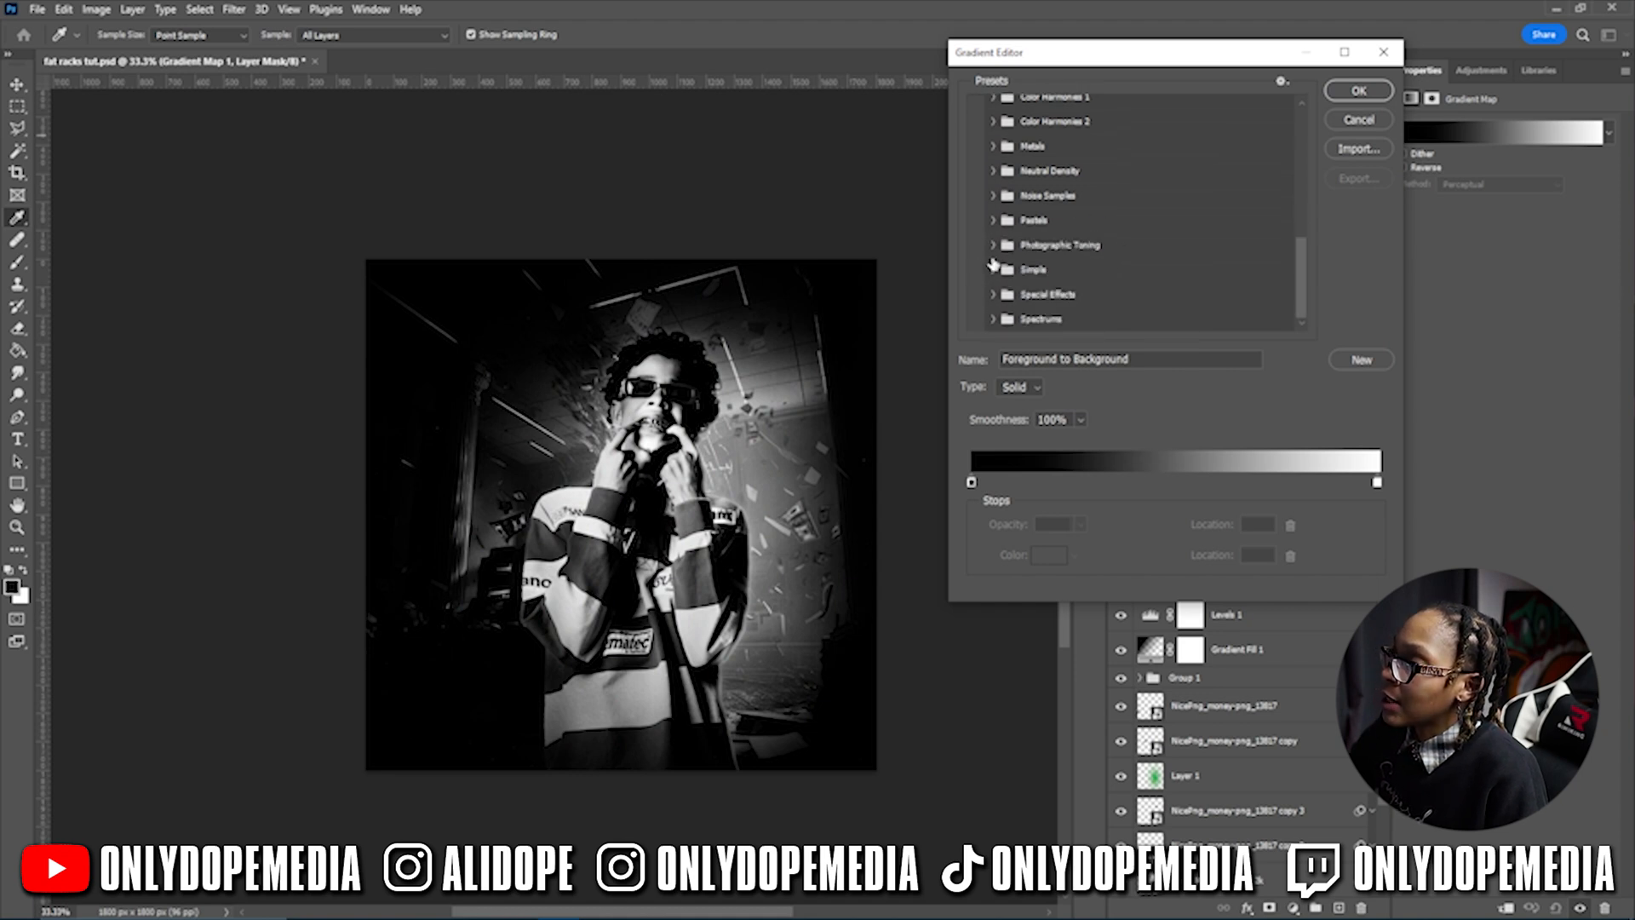
left_click(993, 246)
scroll(1148, 237, "down", 2)
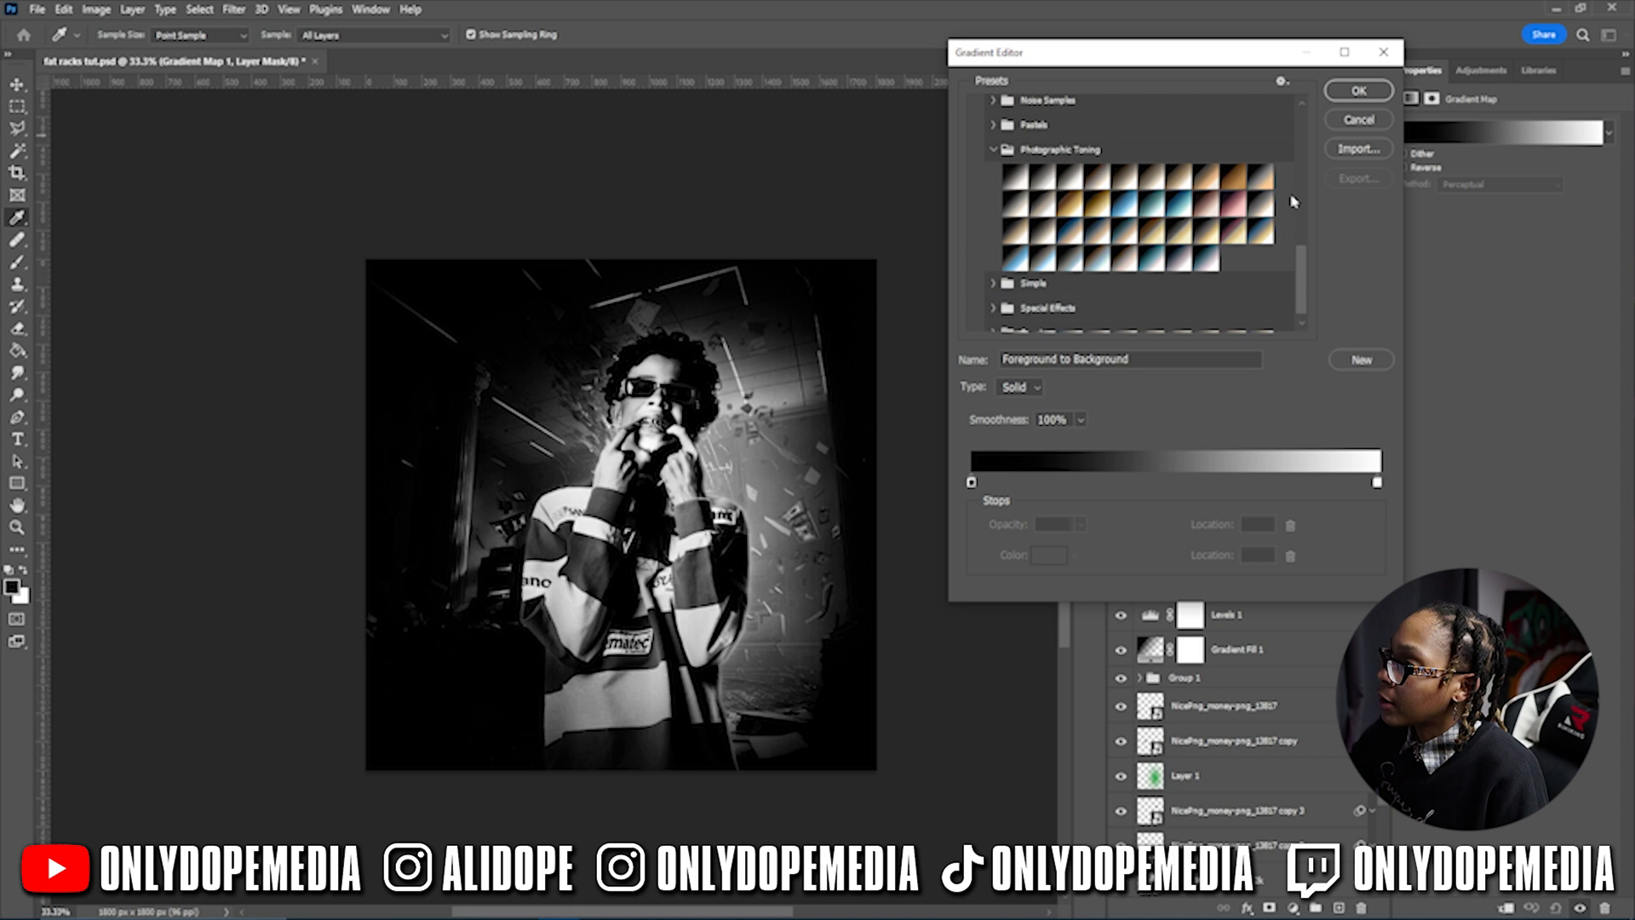
- Compare the Cobalt-Iron and Gold toning presets, settling on a teal toning gradient
left_click(1197, 257)
left_click(1173, 264)
left_click(1153, 257)
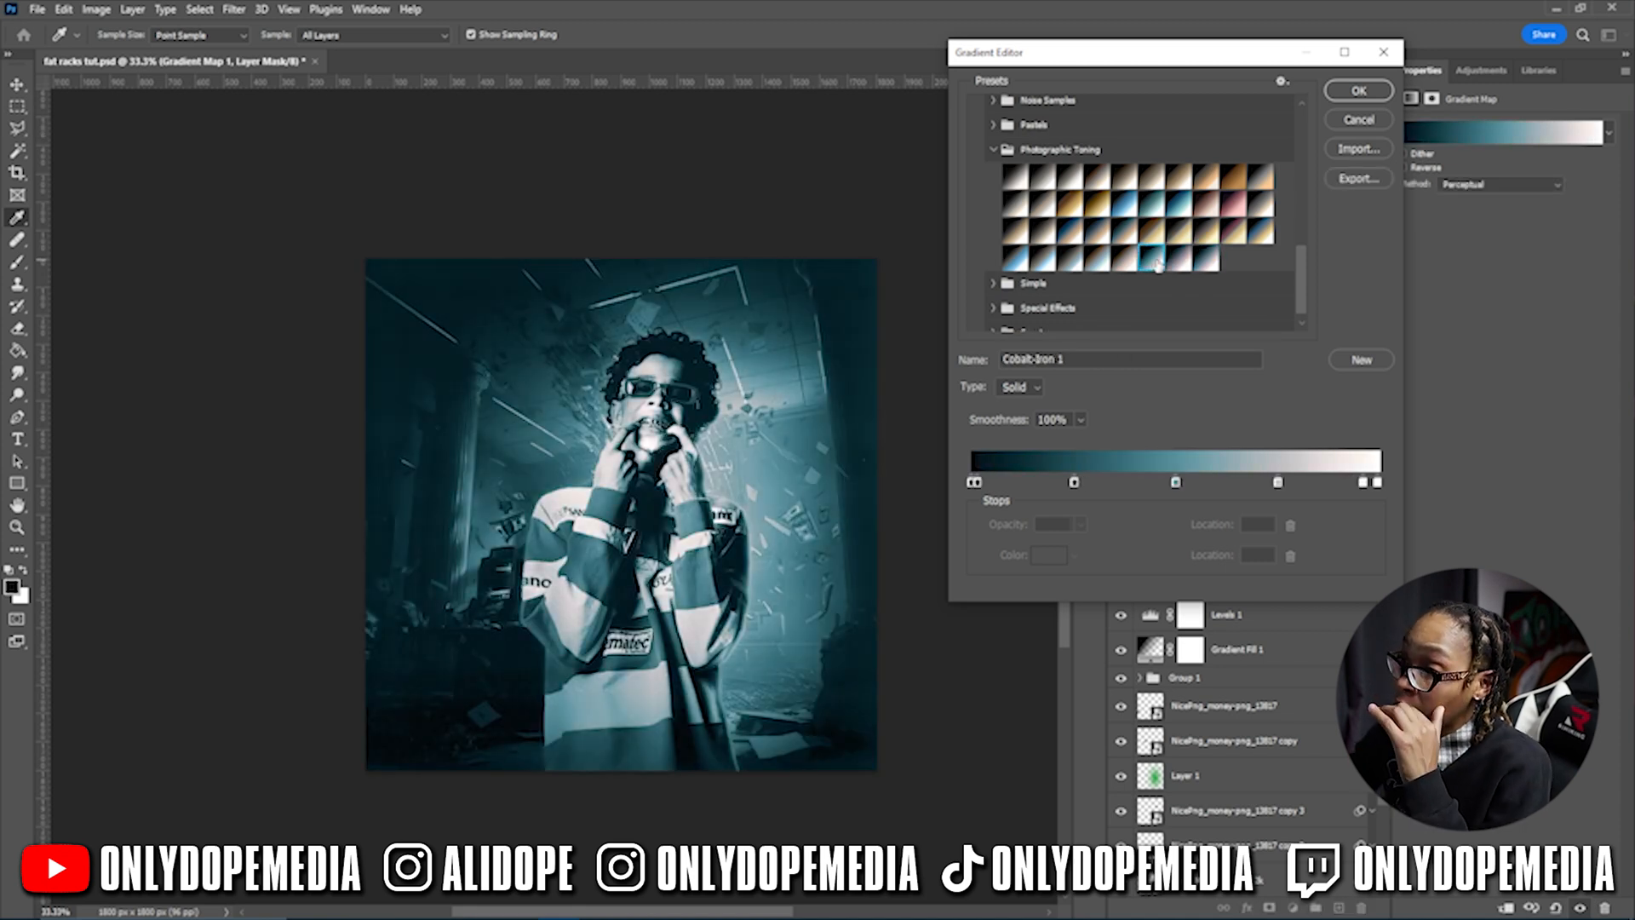
left_click(1257, 234)
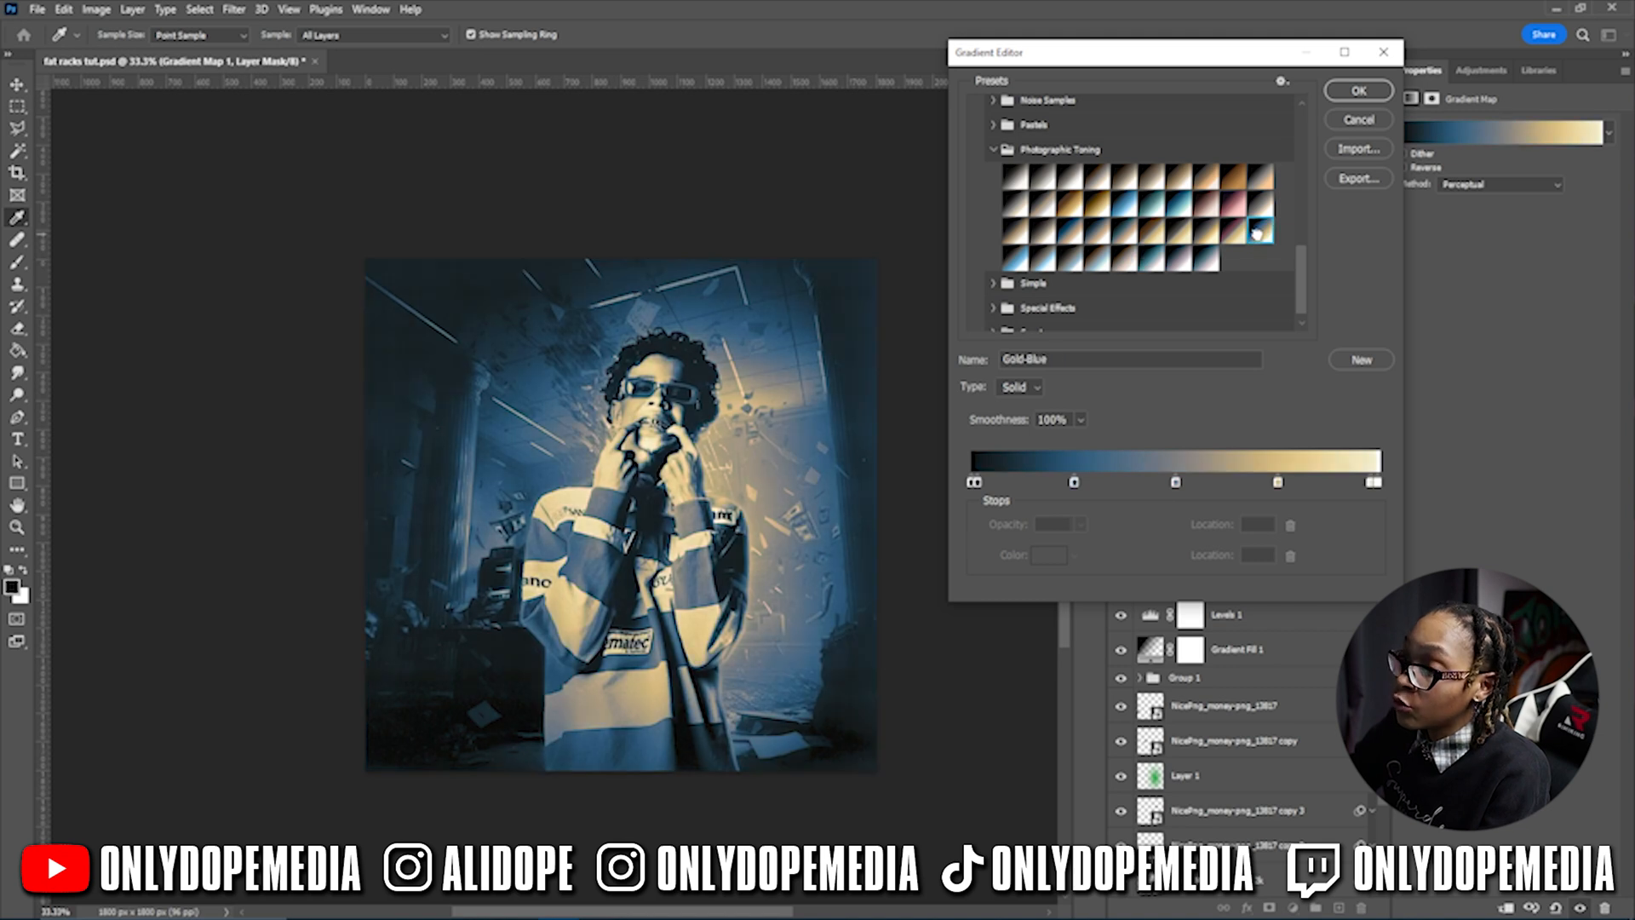
left_click(1241, 239)
left_click(1208, 240)
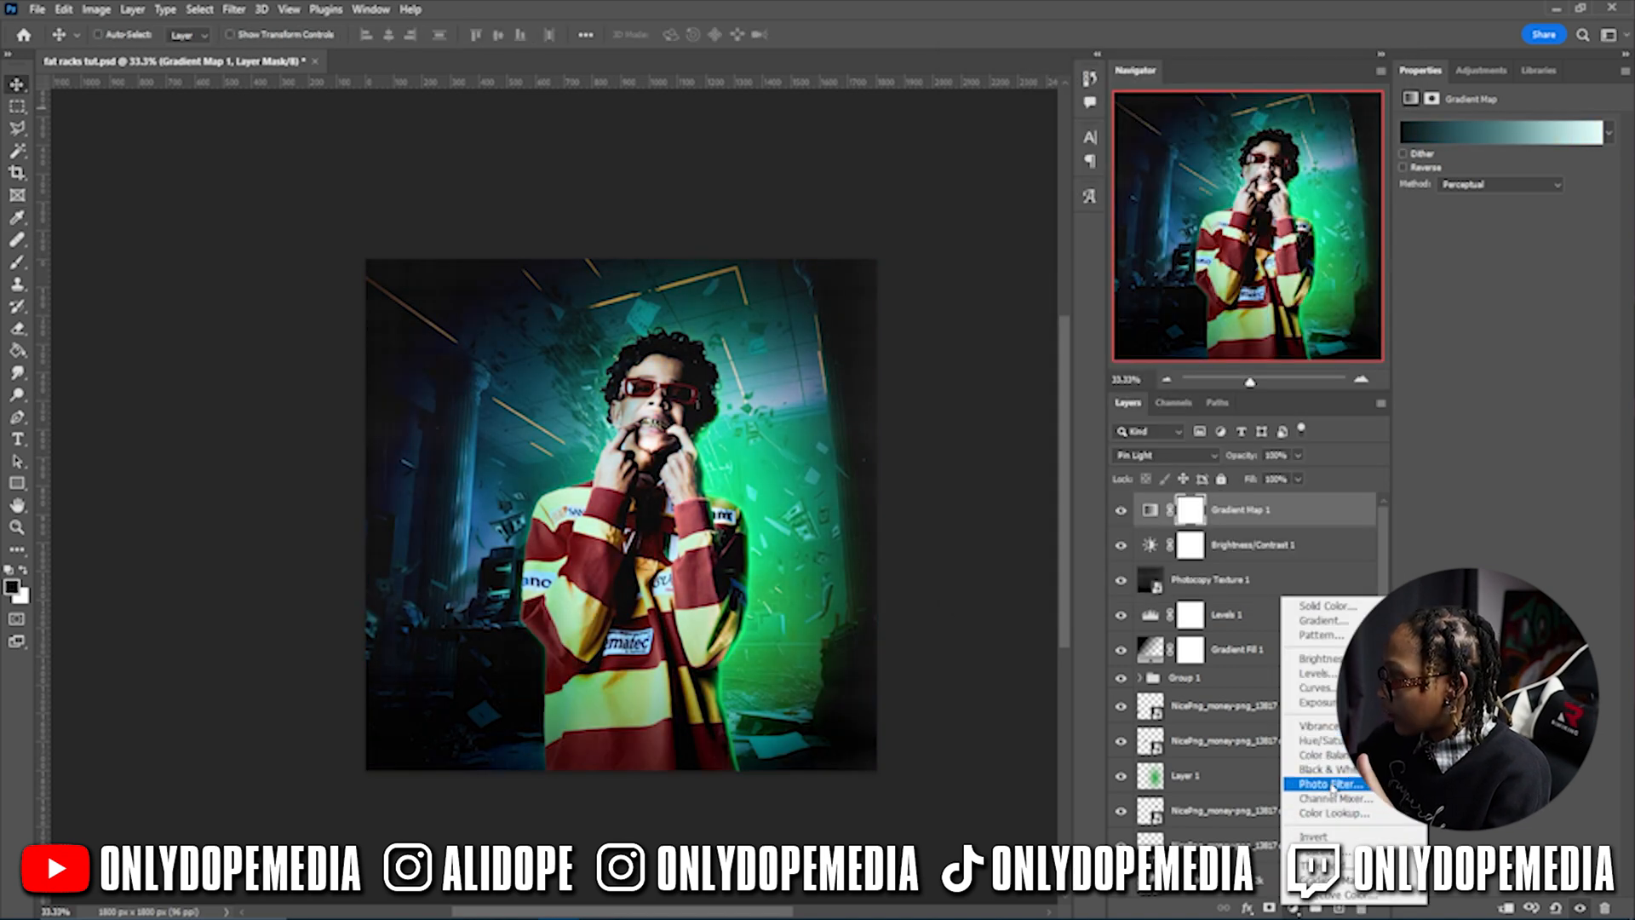
- Add a Photo Filter adjustment using the Green filter
left_click(1330, 784)
left_click(1478, 128)
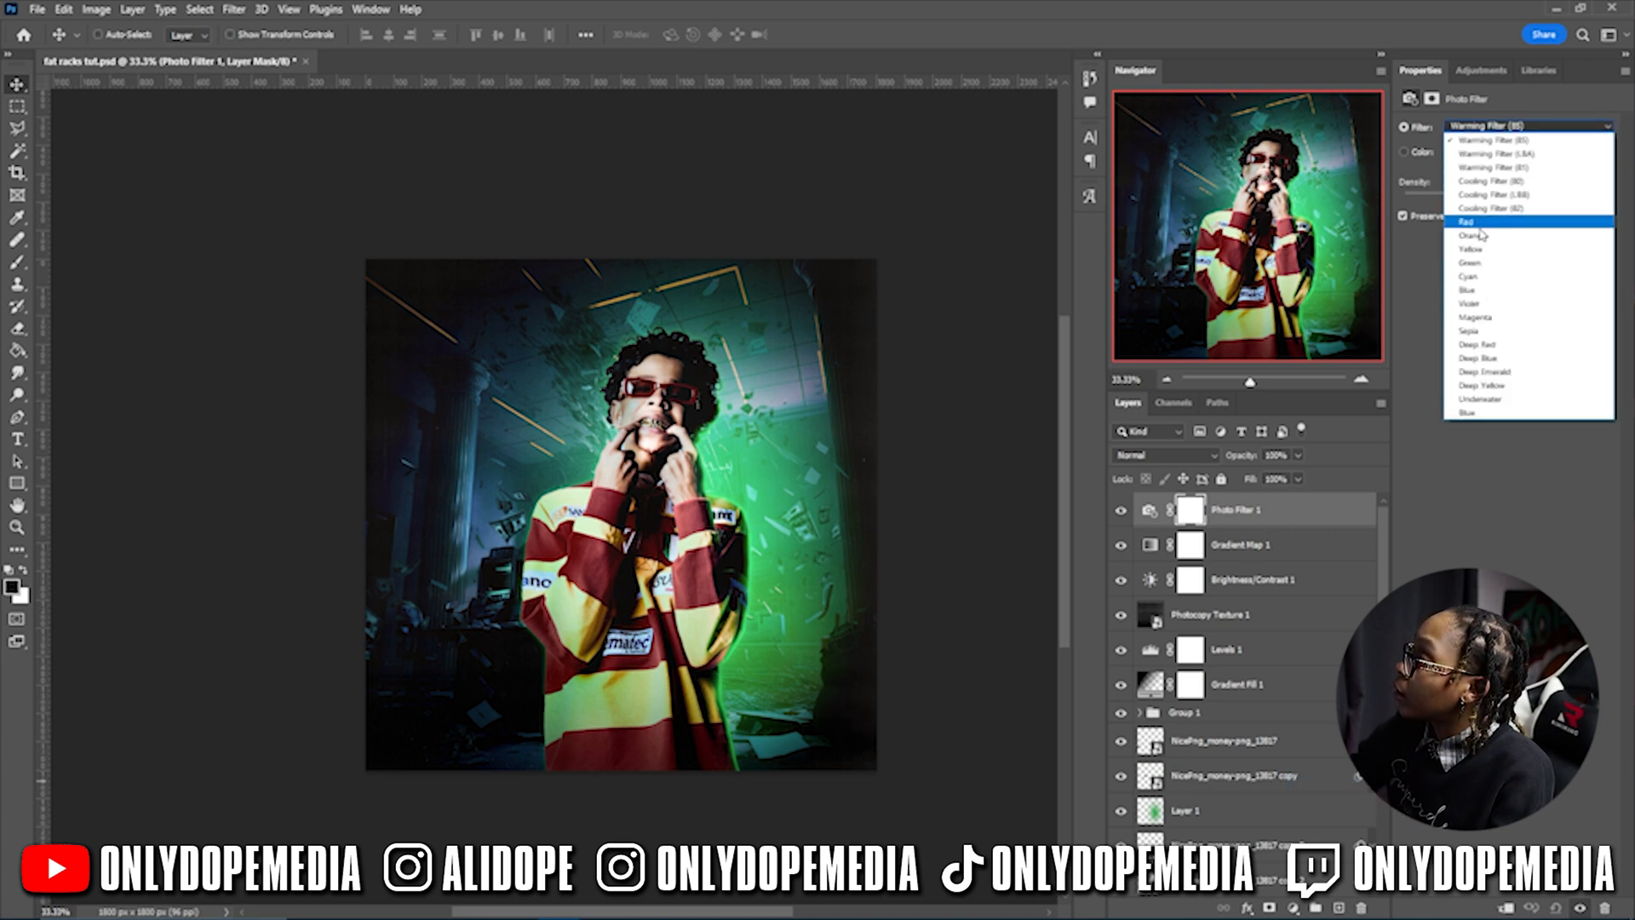
left_click(1480, 263)
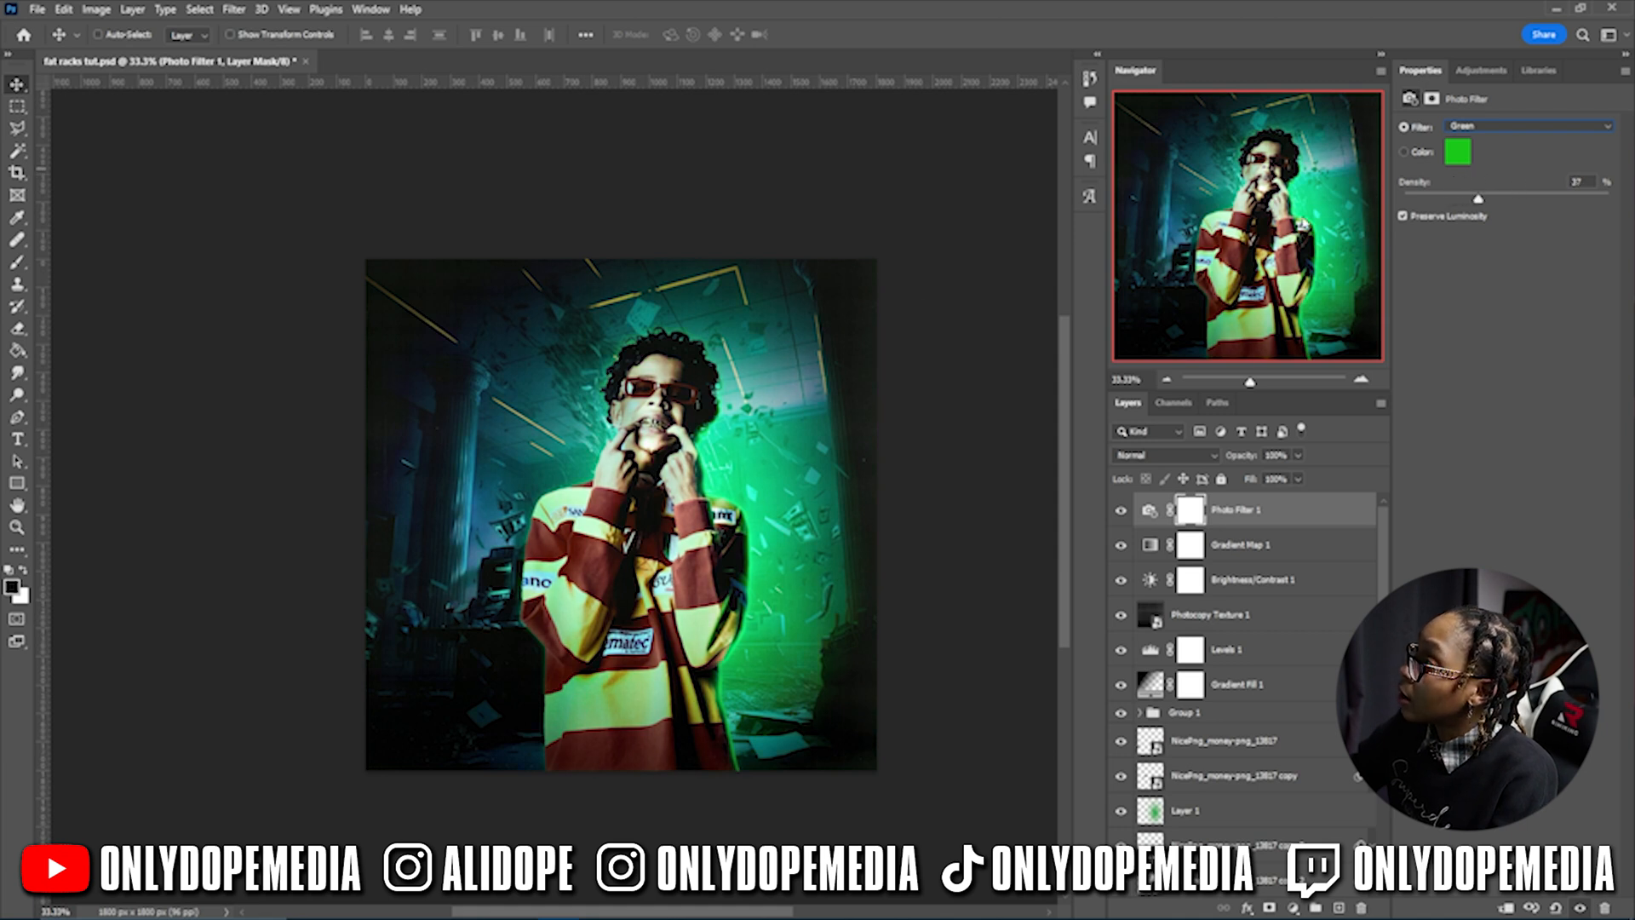
- On a new layer above the money layer, paint darkness into the lower-left corner at 27% brush flow
scroll(1244, 648, "down", 4)
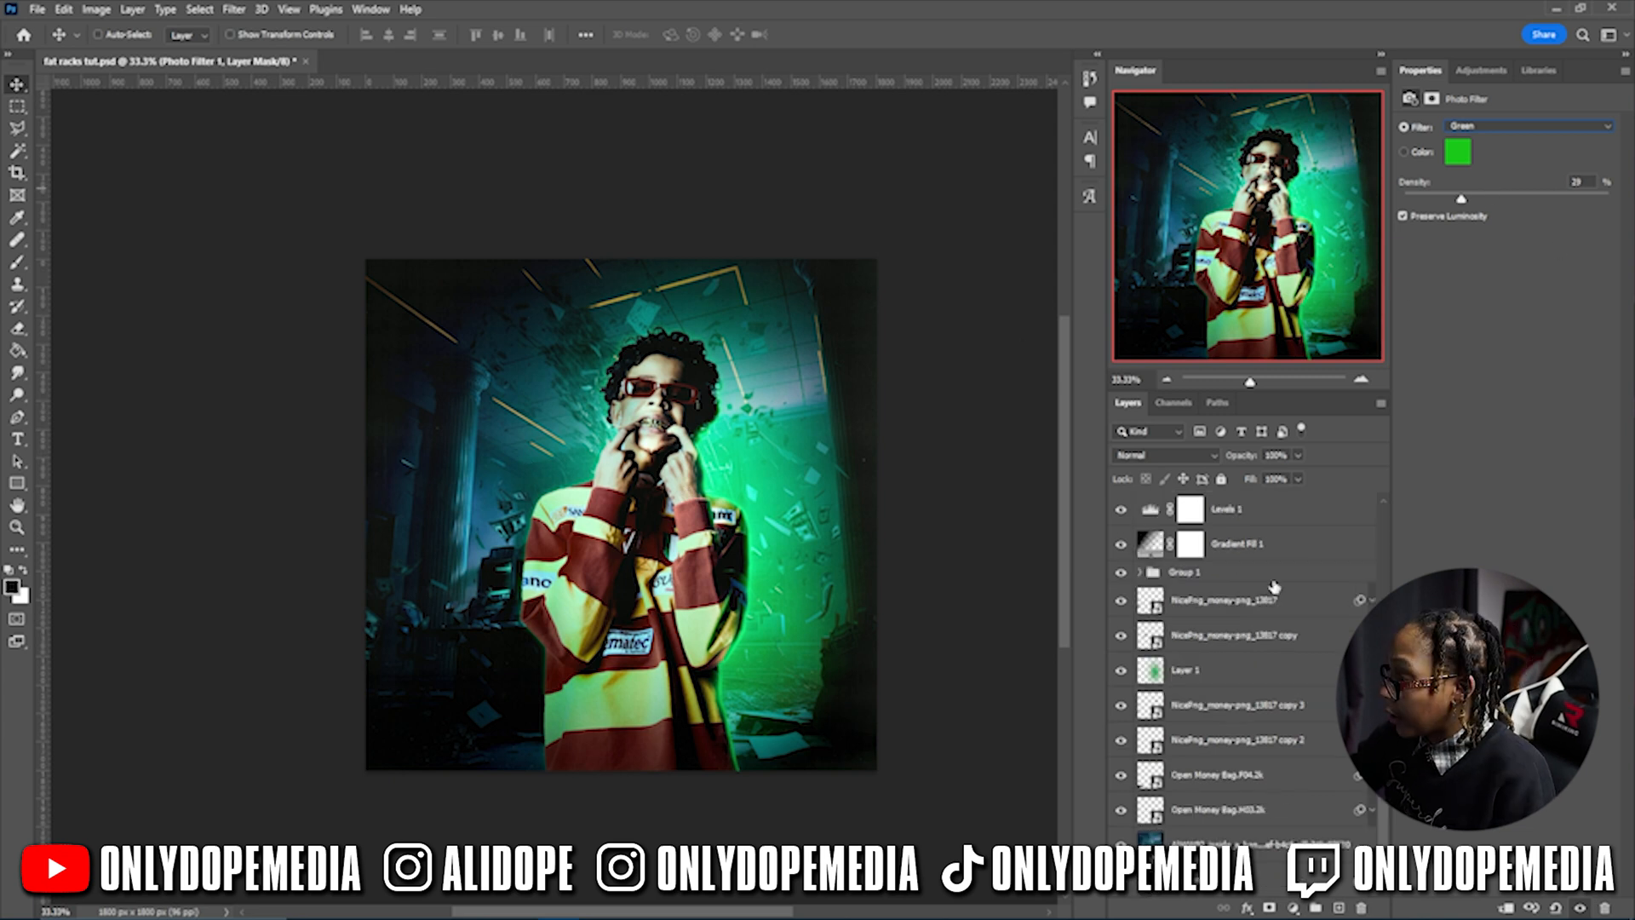
left_click(1252, 601)
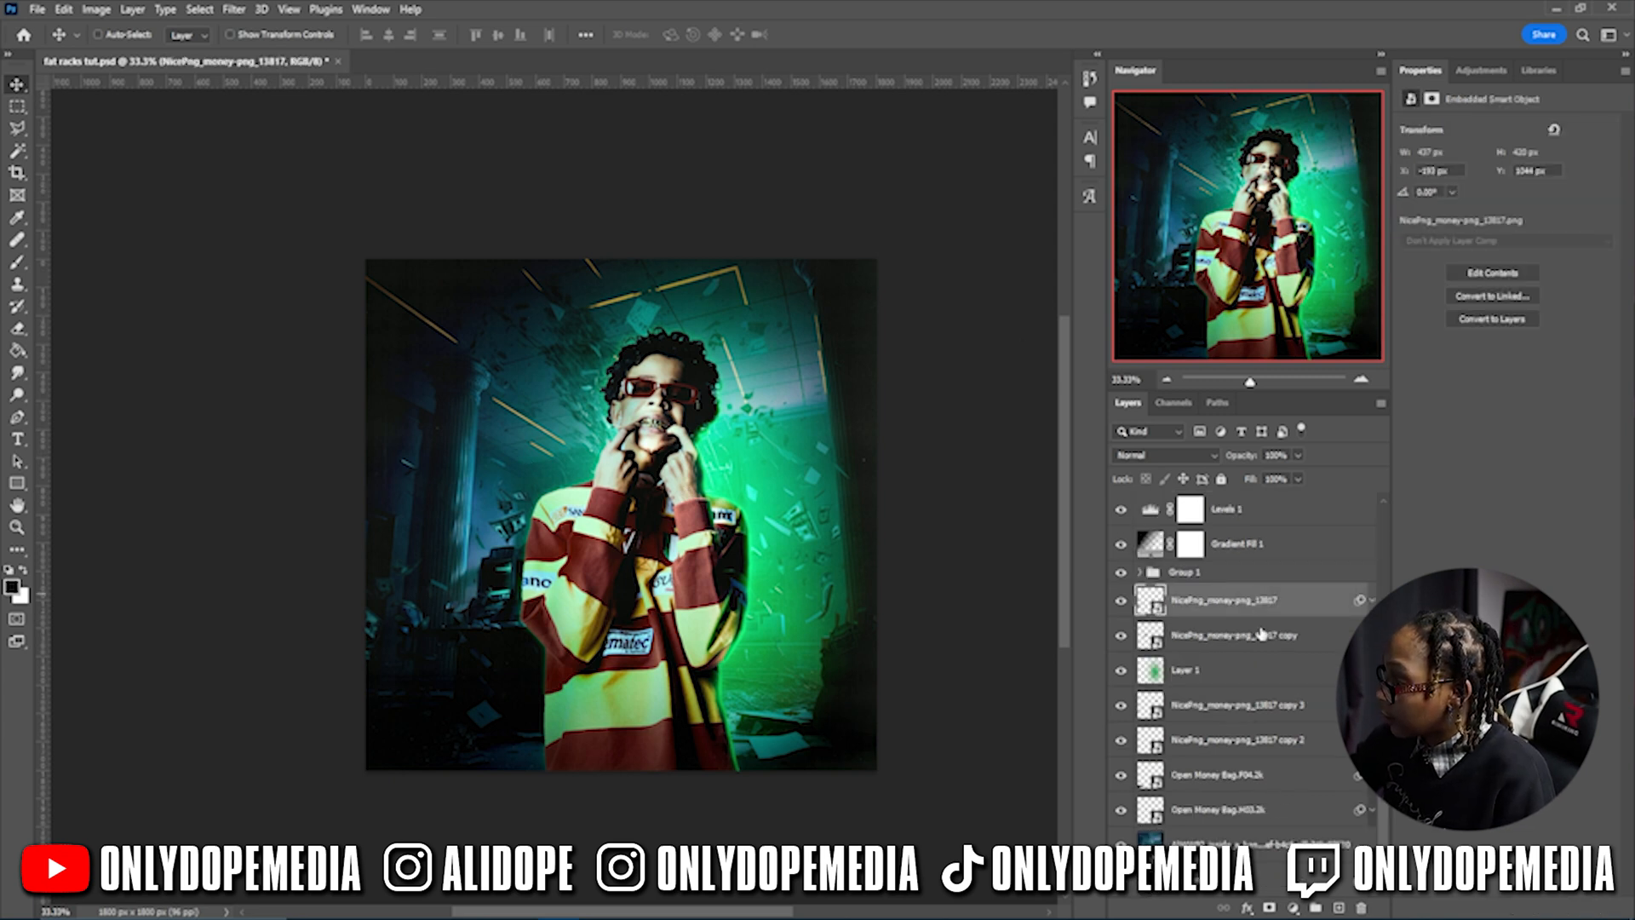
left_click(1337, 909)
key("b")
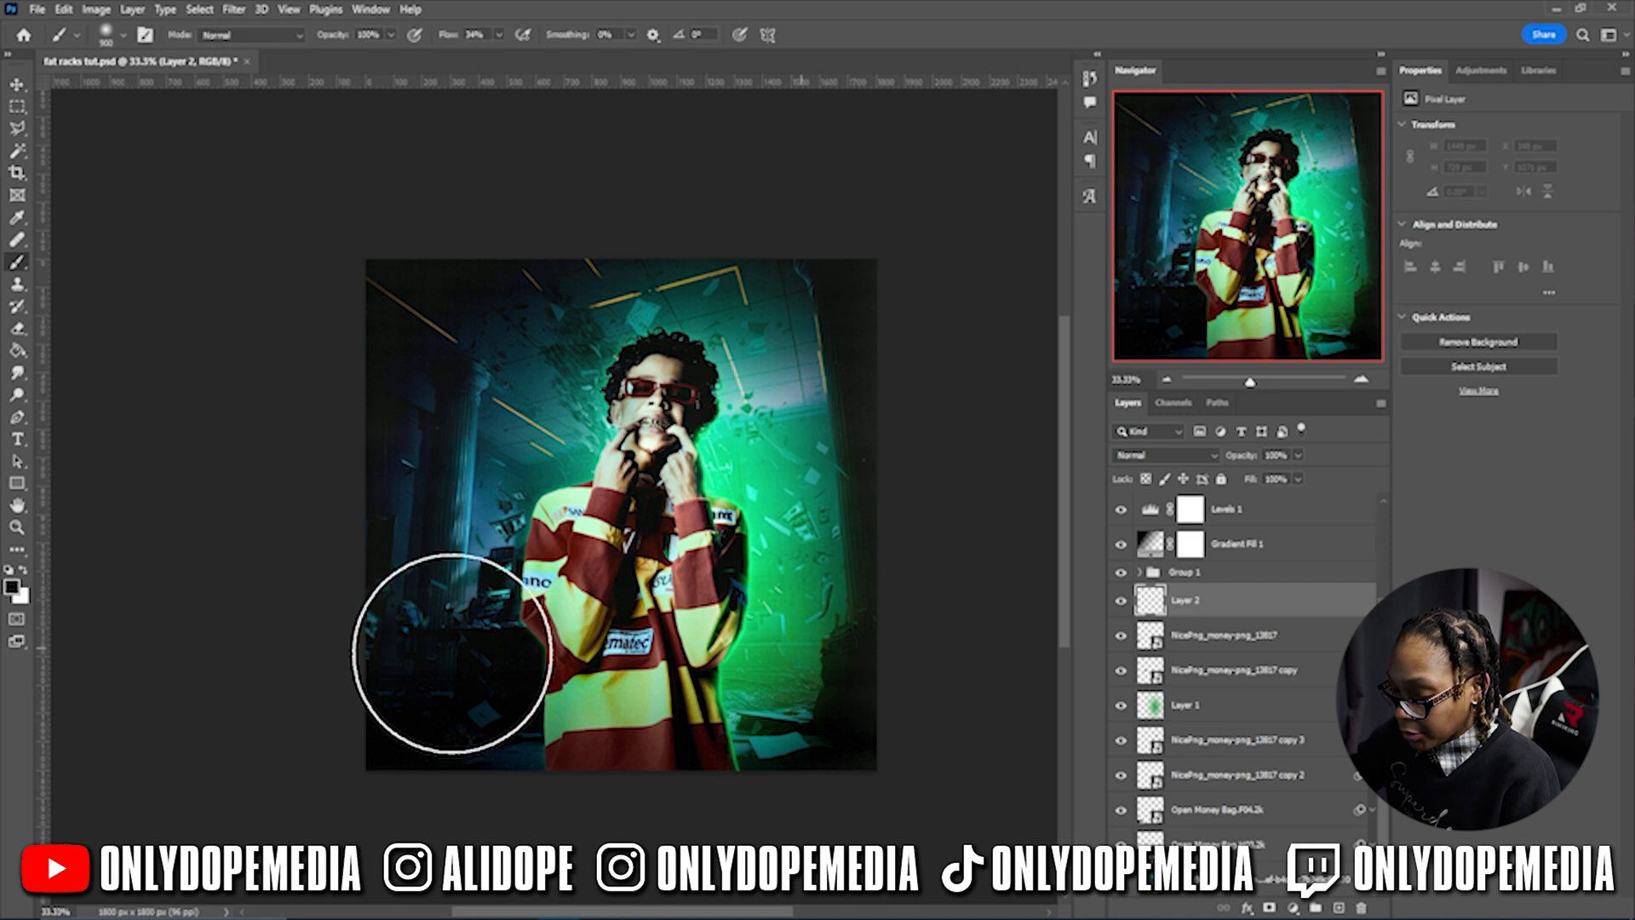
left_click(103, 36)
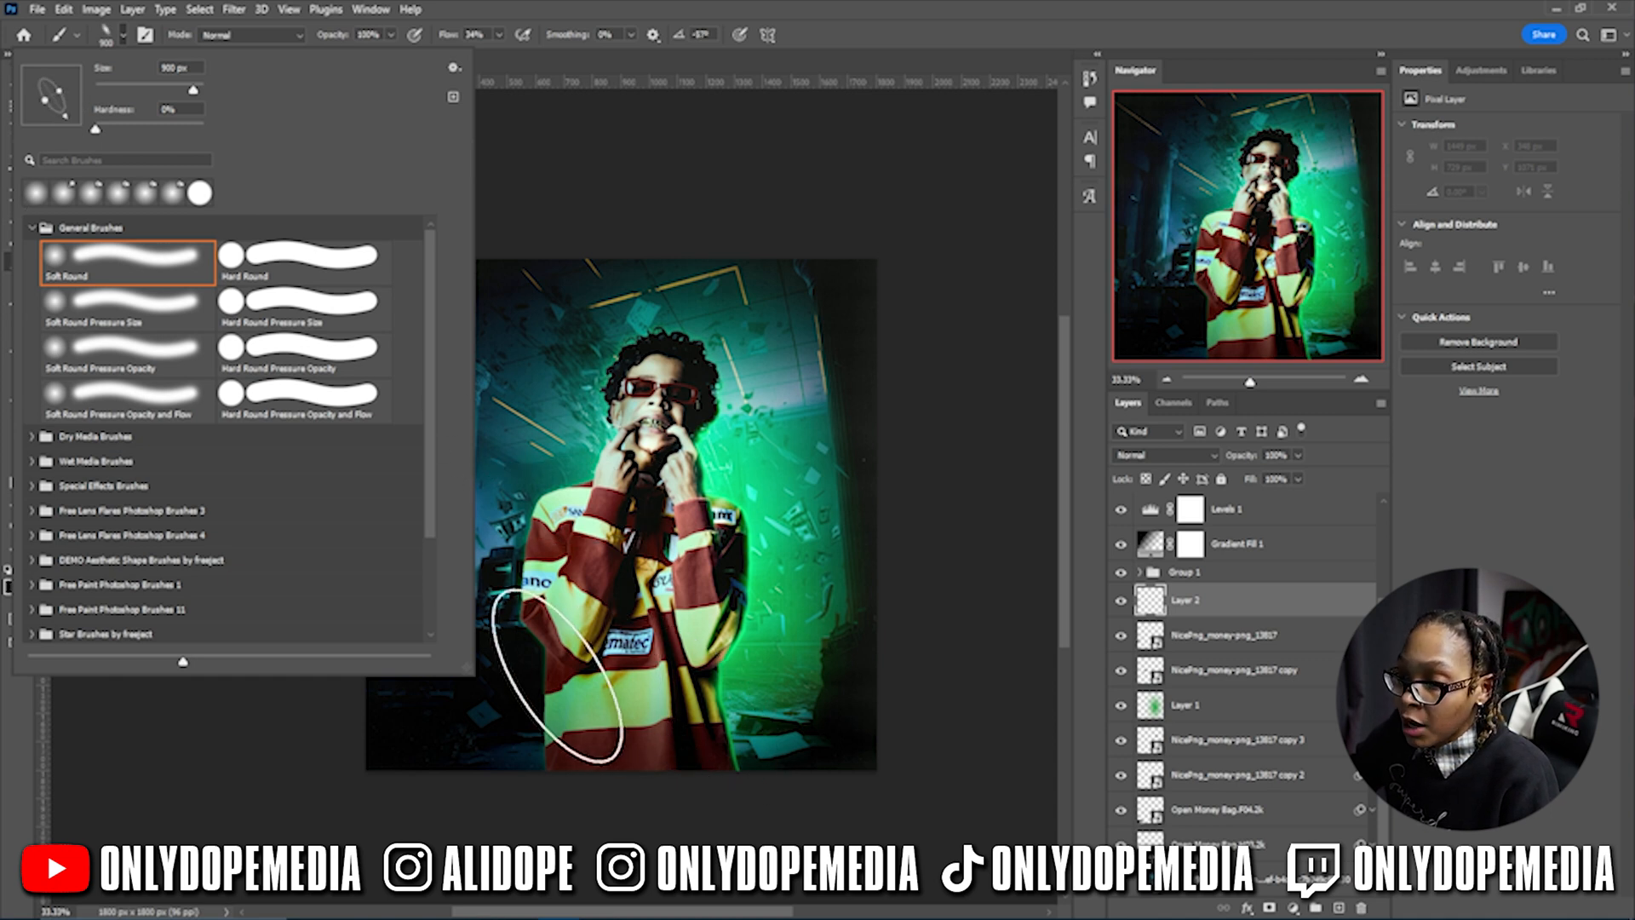
left_click(545, 657)
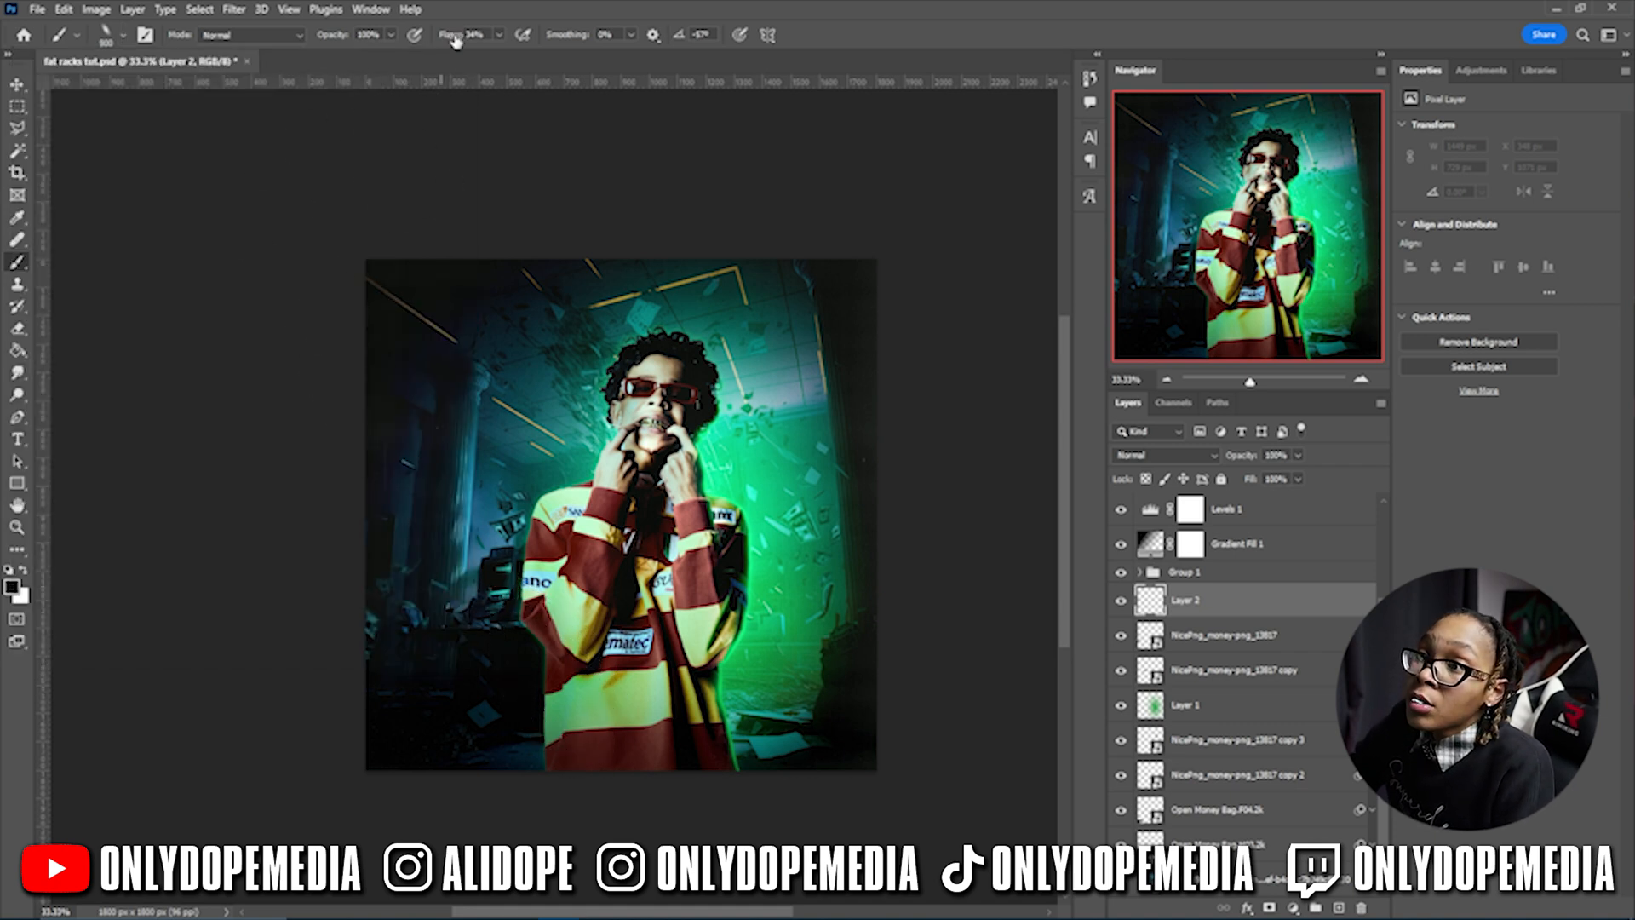
left_click_drag(450, 43, 448, 42)
left_click_drag(536, 738, 535, 738)
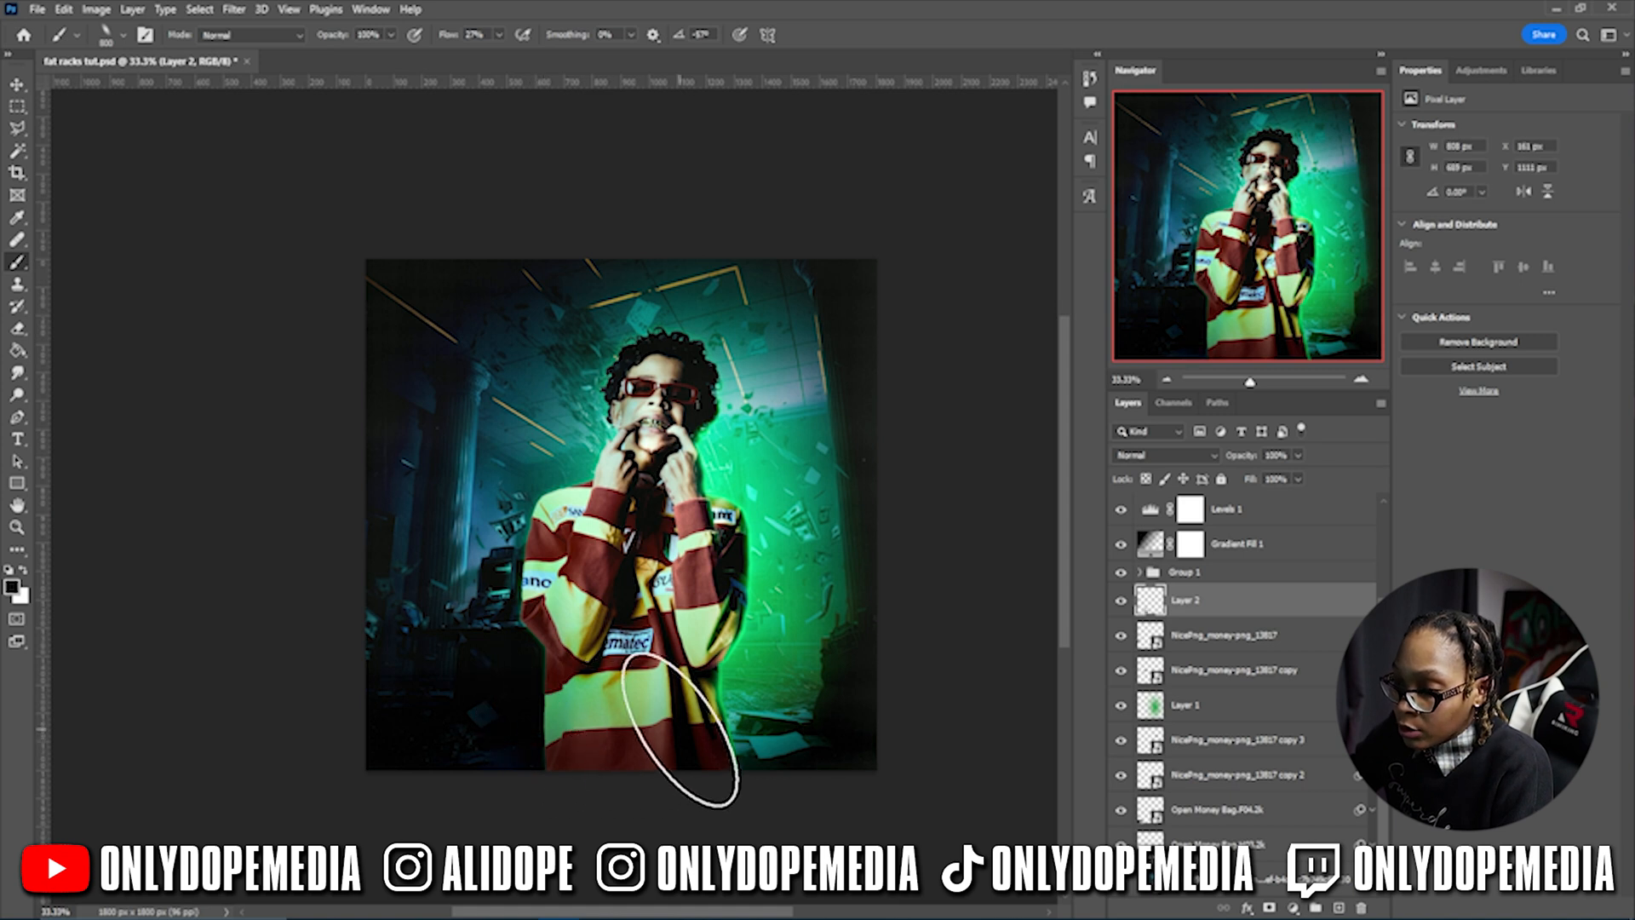
left_click(583, 731)
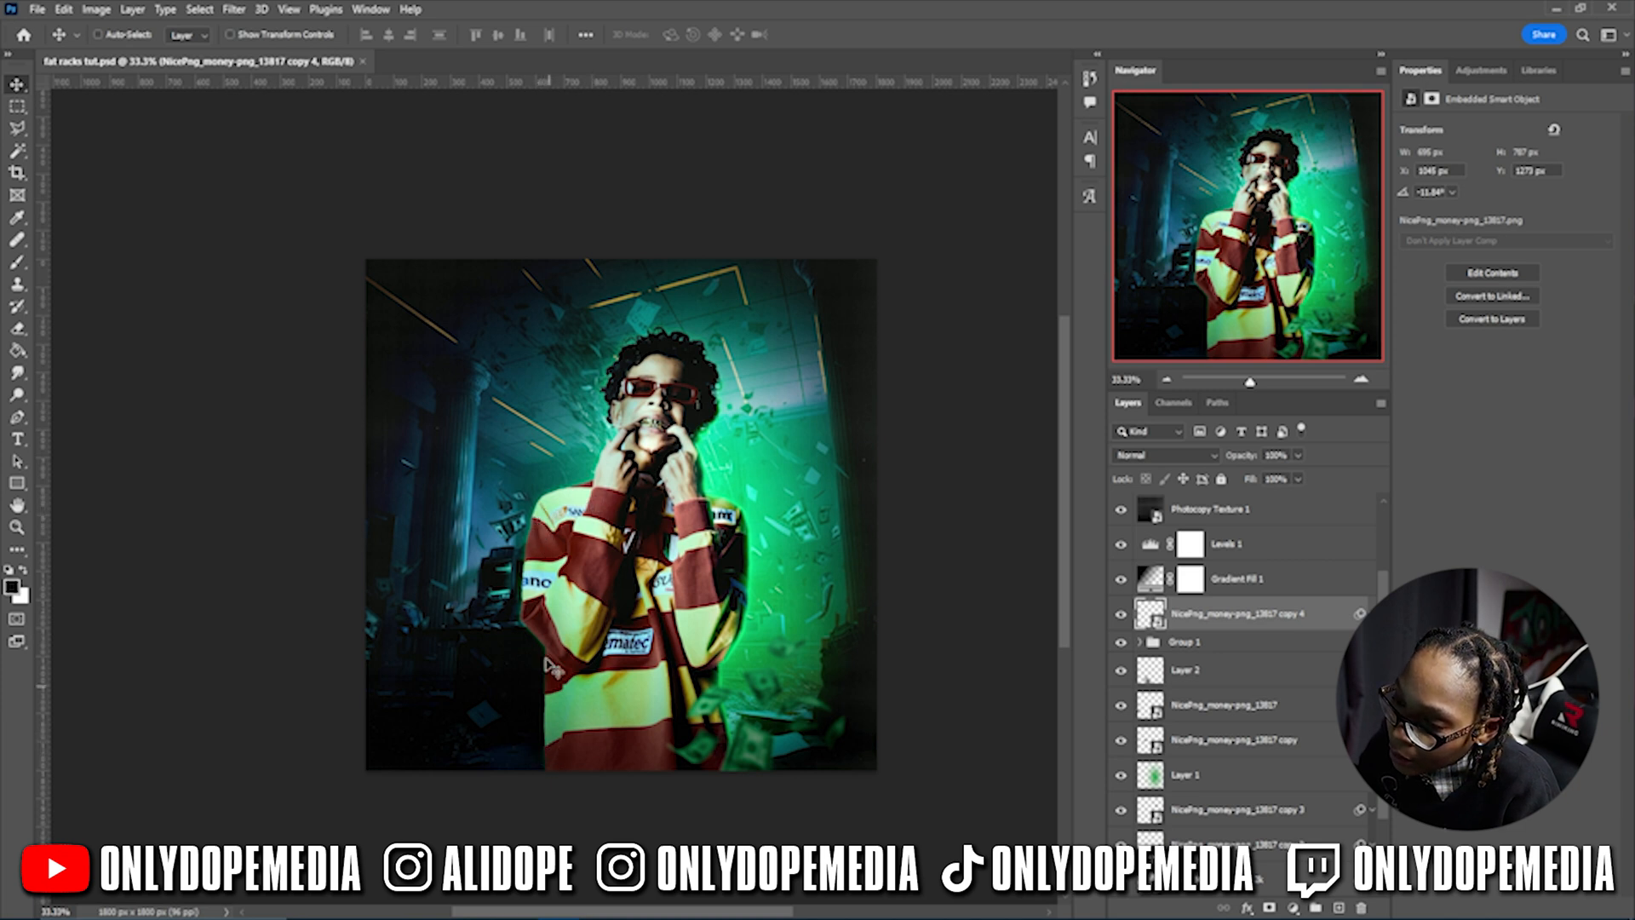
- Add an Exposure adjustment of about -3 clipped to Group 1
left_click(1222, 649)
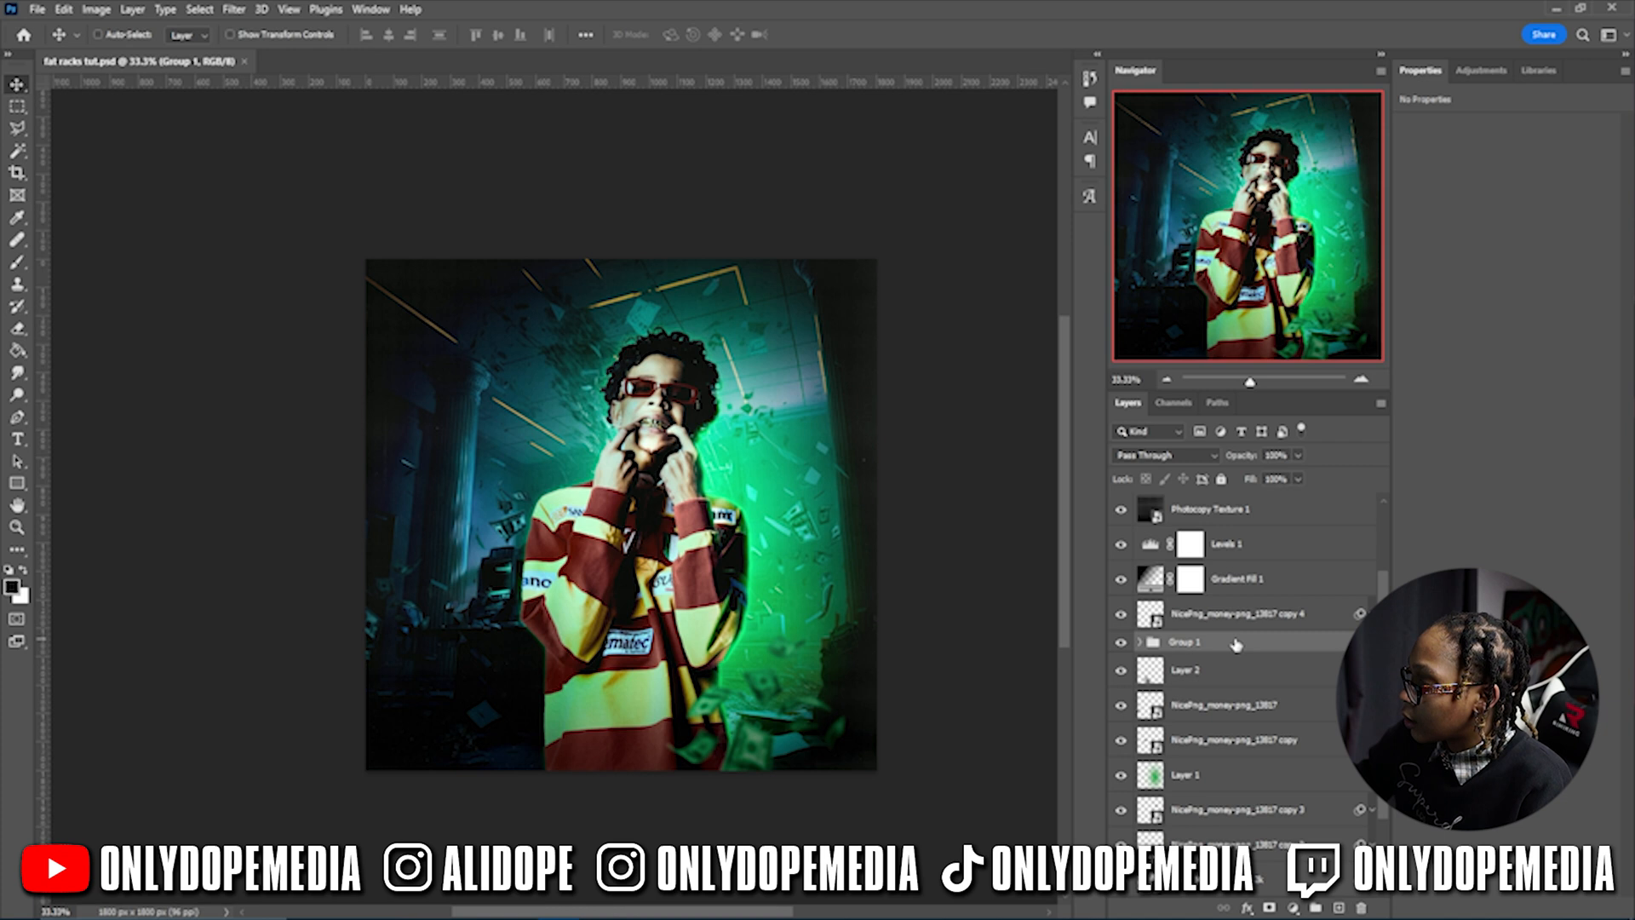
scroll(1233, 646, "down", 3)
scroll(1236, 645, "up", 3)
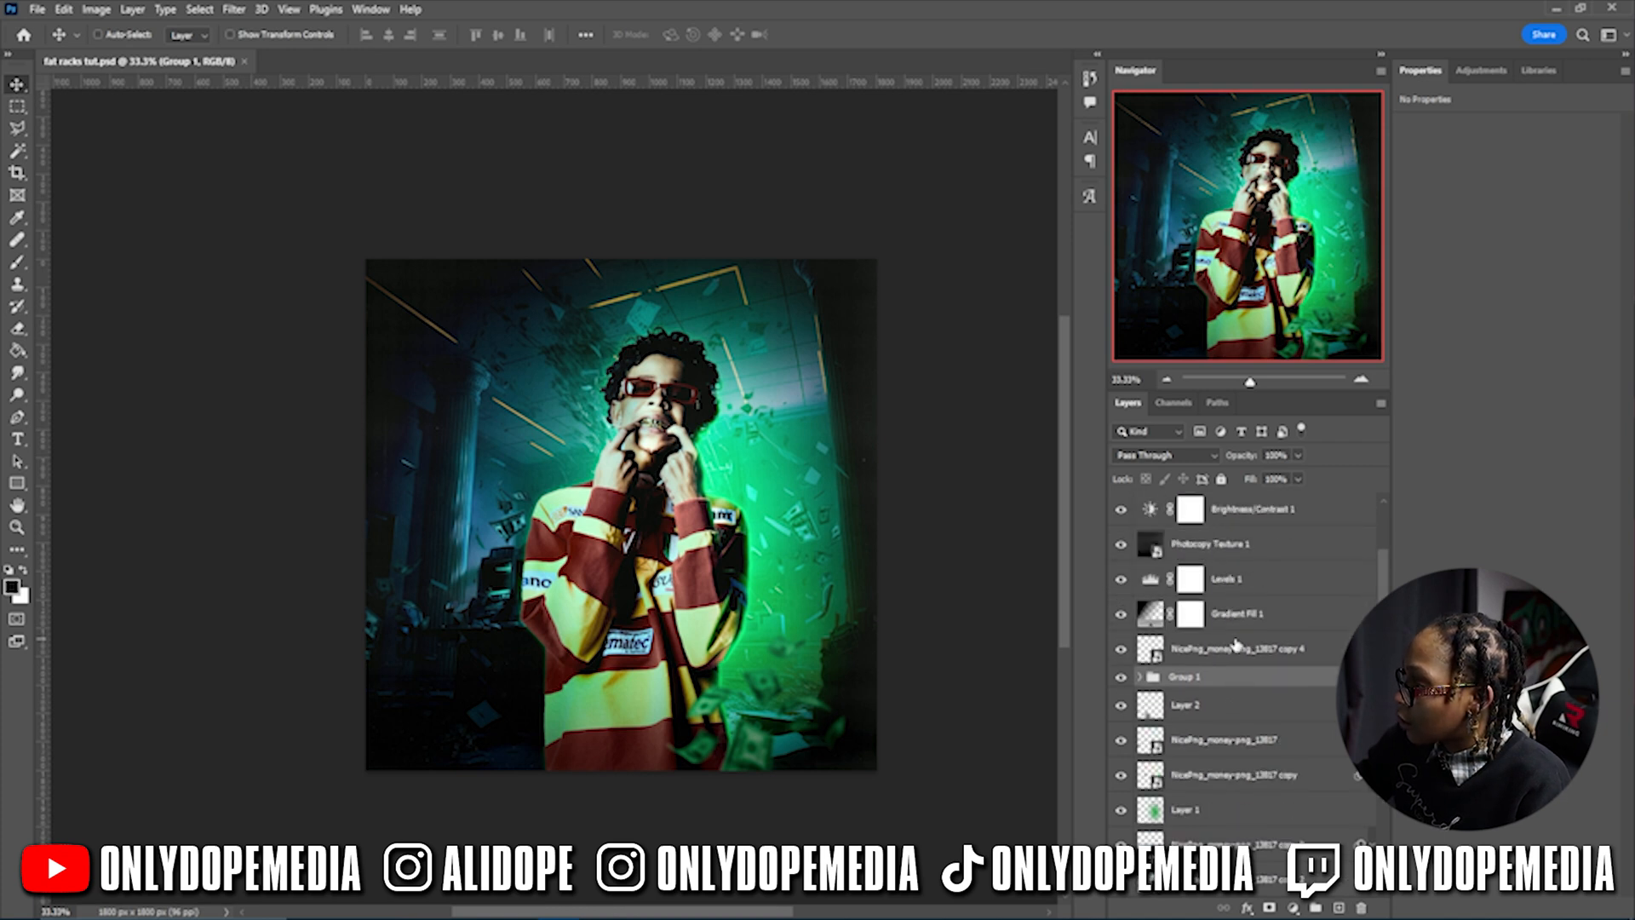
left_click(1294, 909)
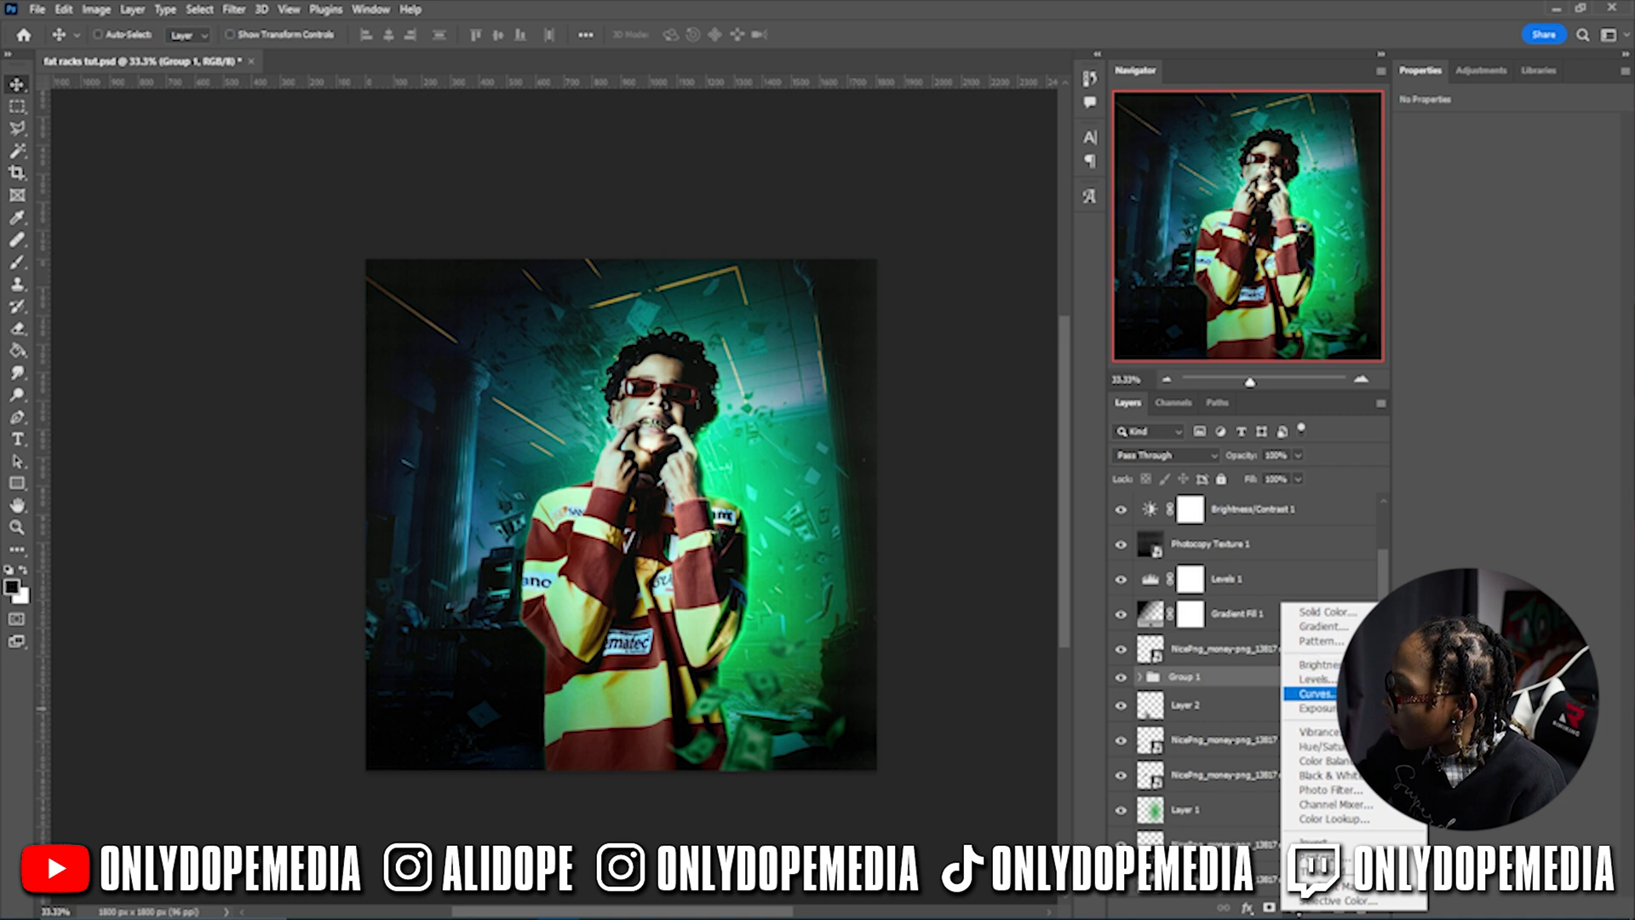
left_click(1325, 708)
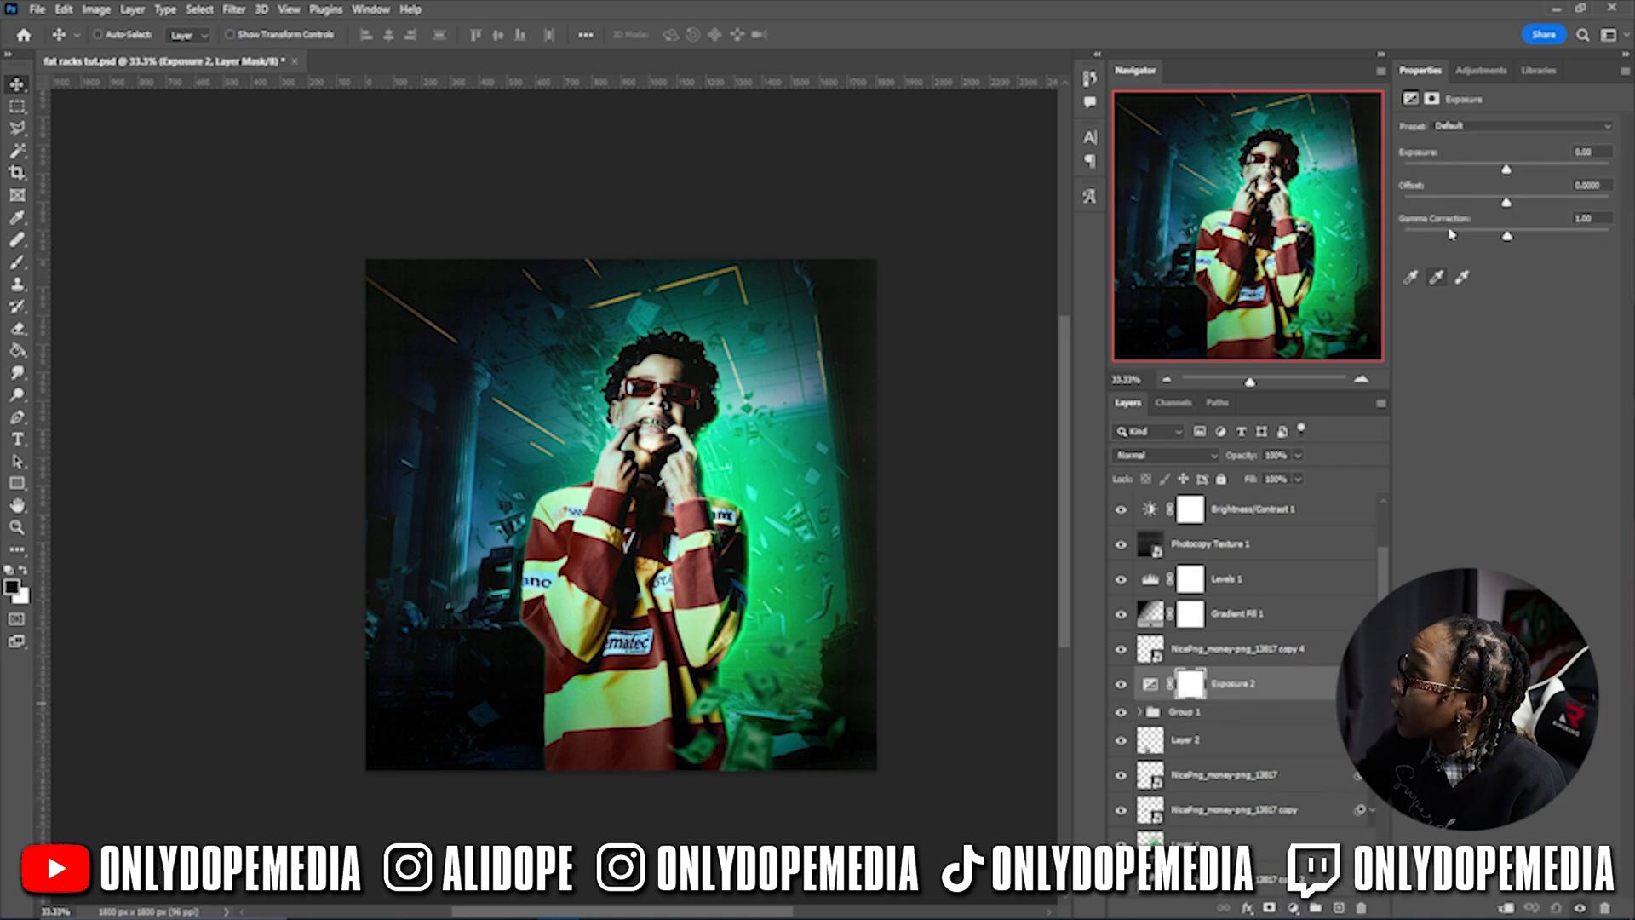
left_click_drag(1506, 175, 1483, 207)
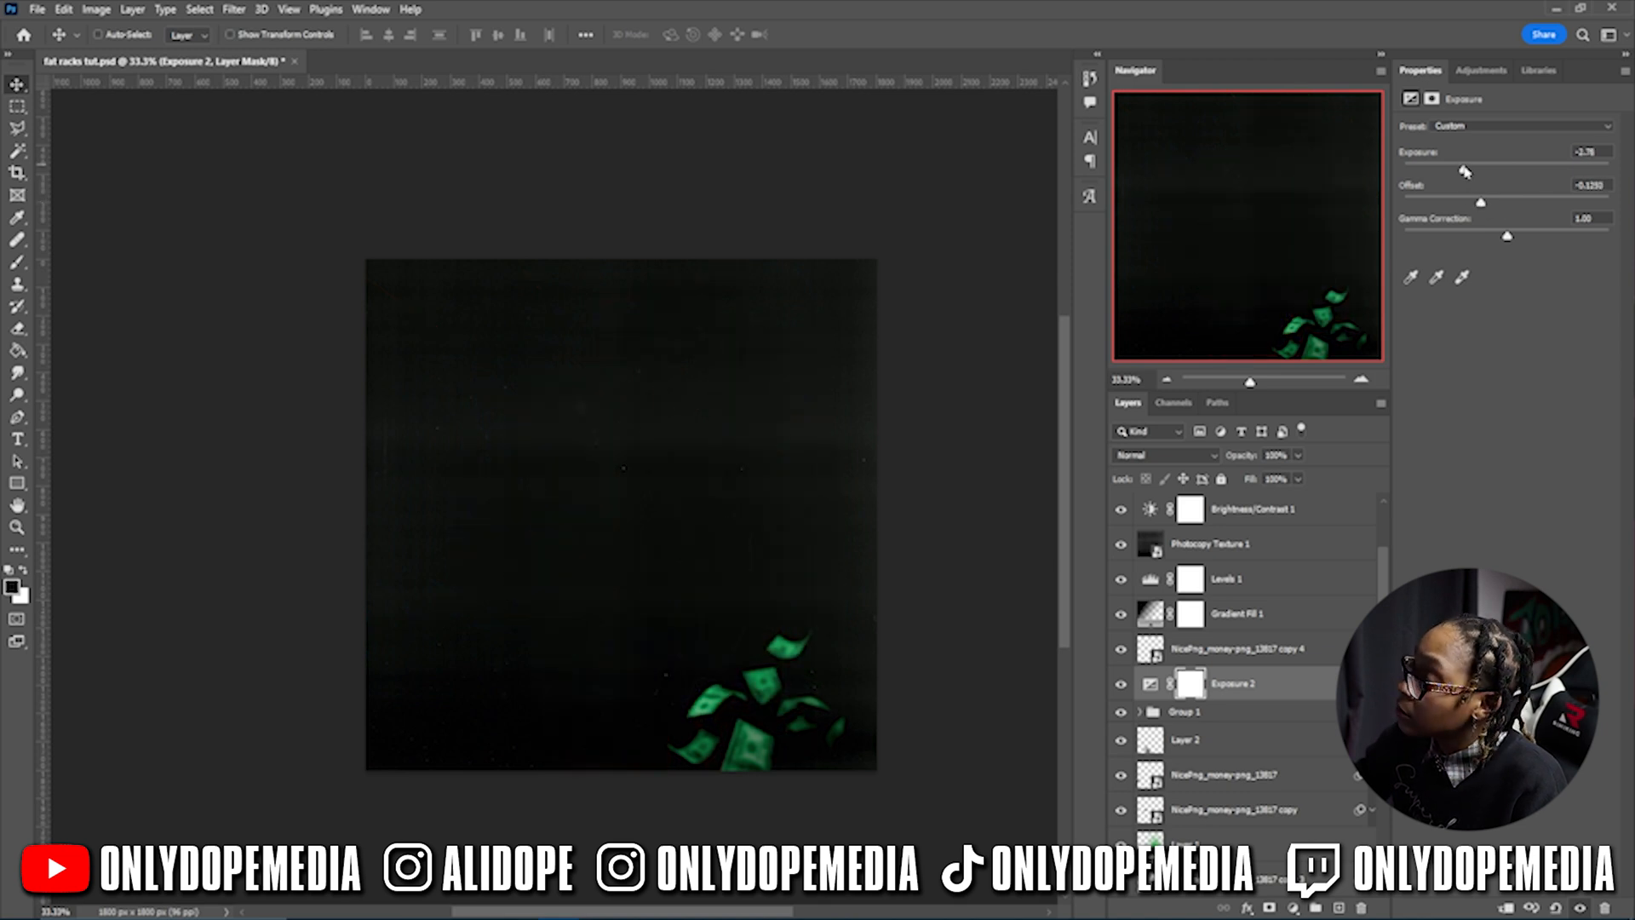
right_click(1280, 686)
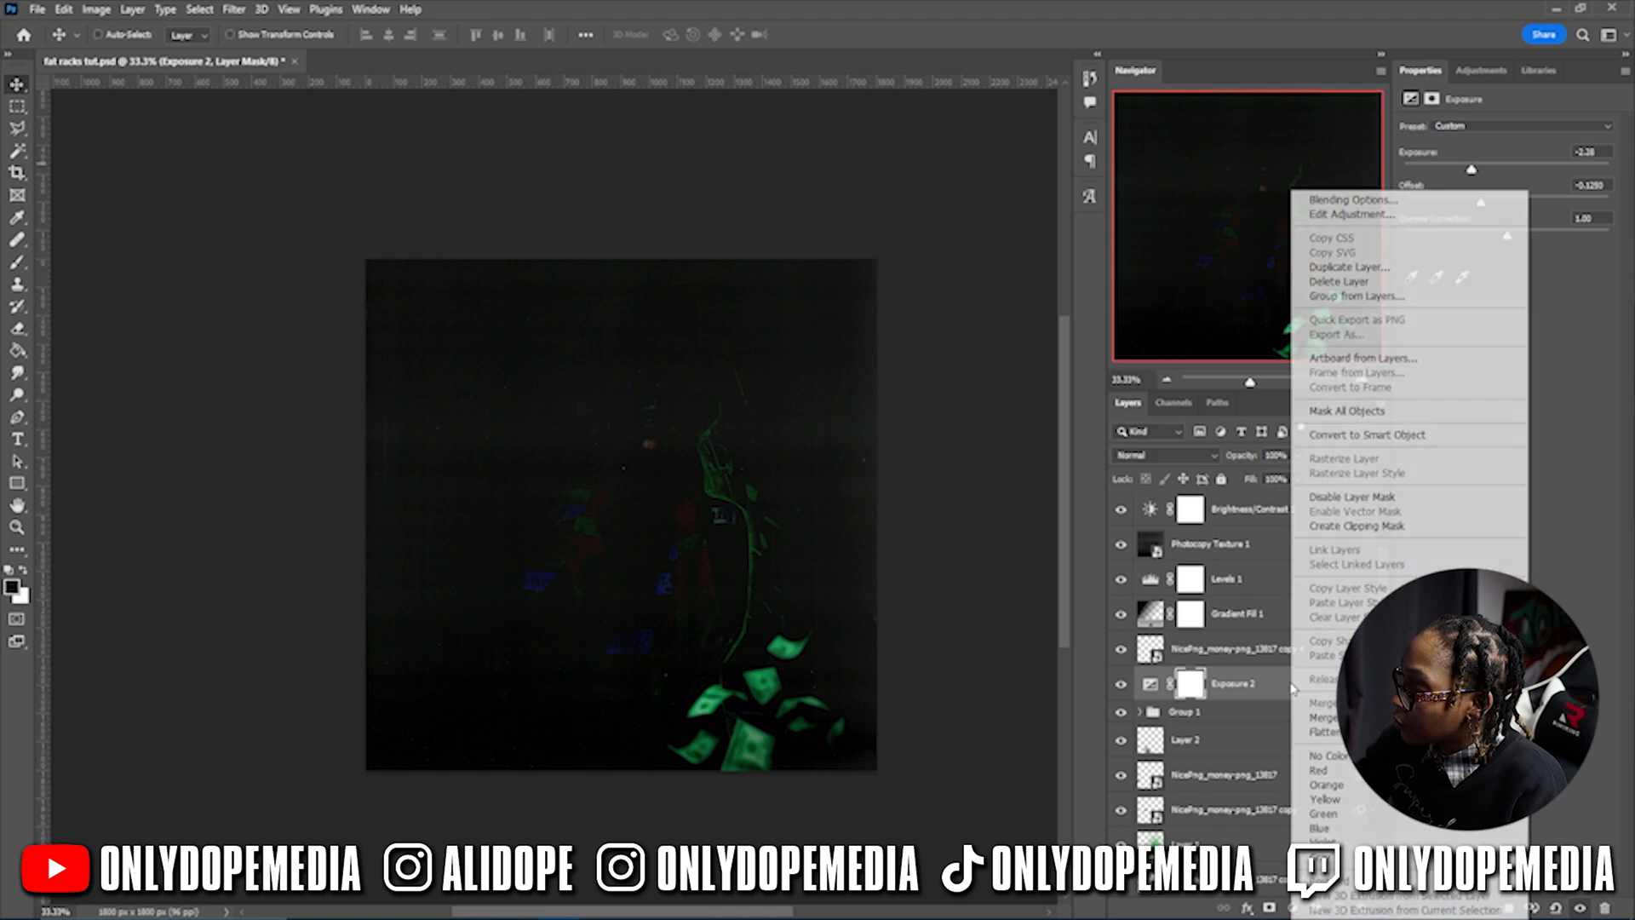
left_click(1350, 534)
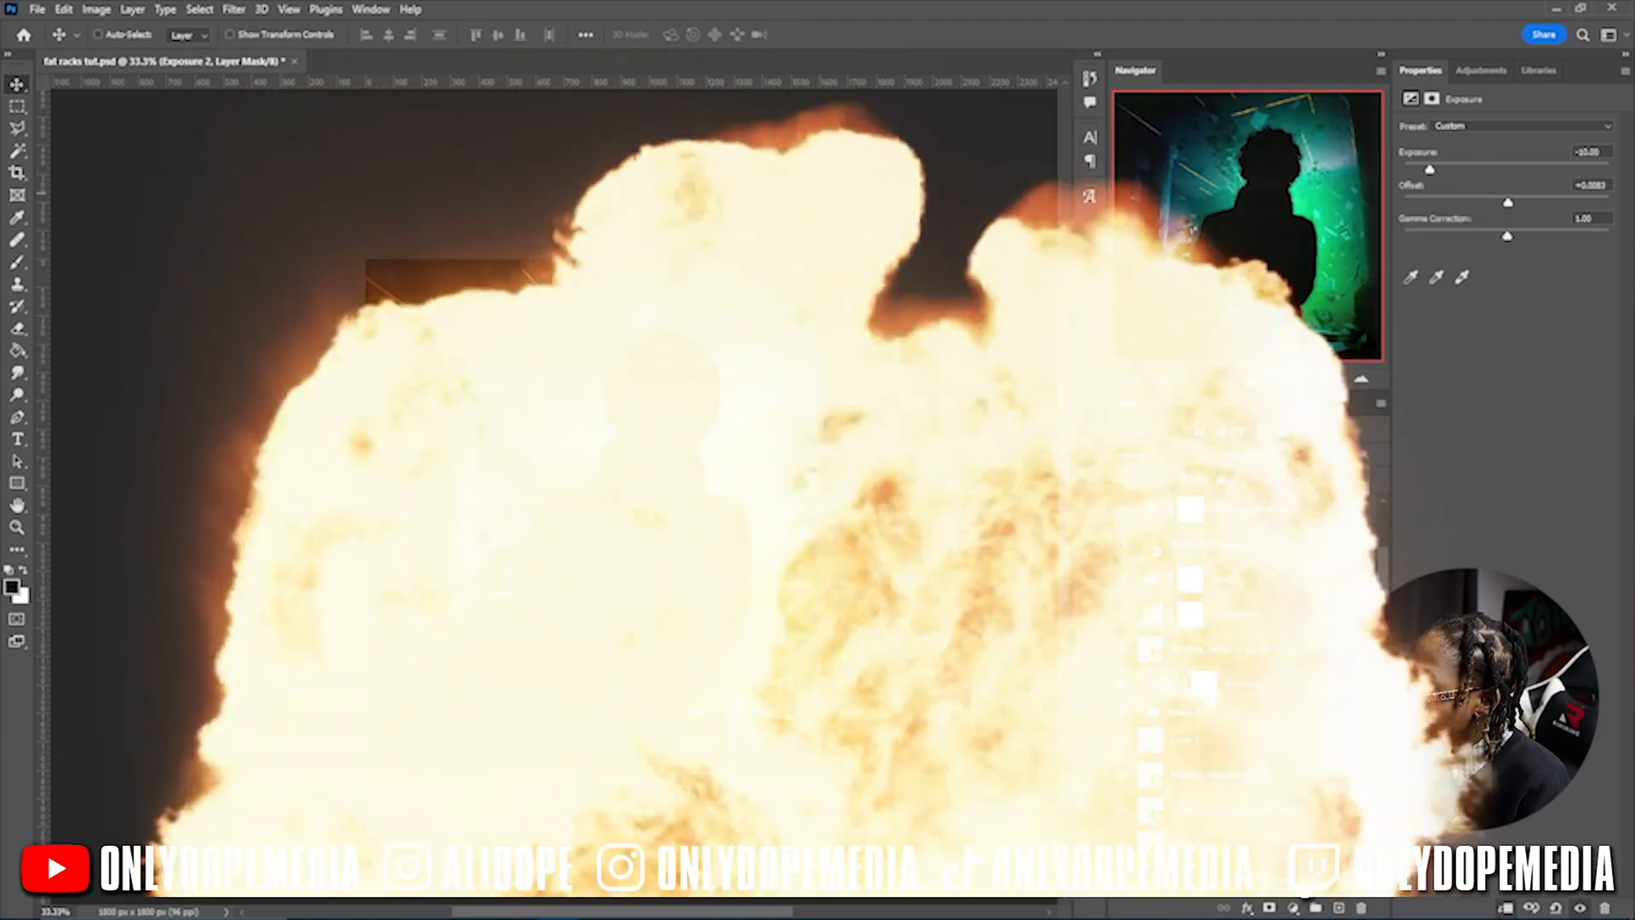
- Invert the Exposure 2 mask and paint white over the man's lower-left side and lower torso
left_click(1206, 685)
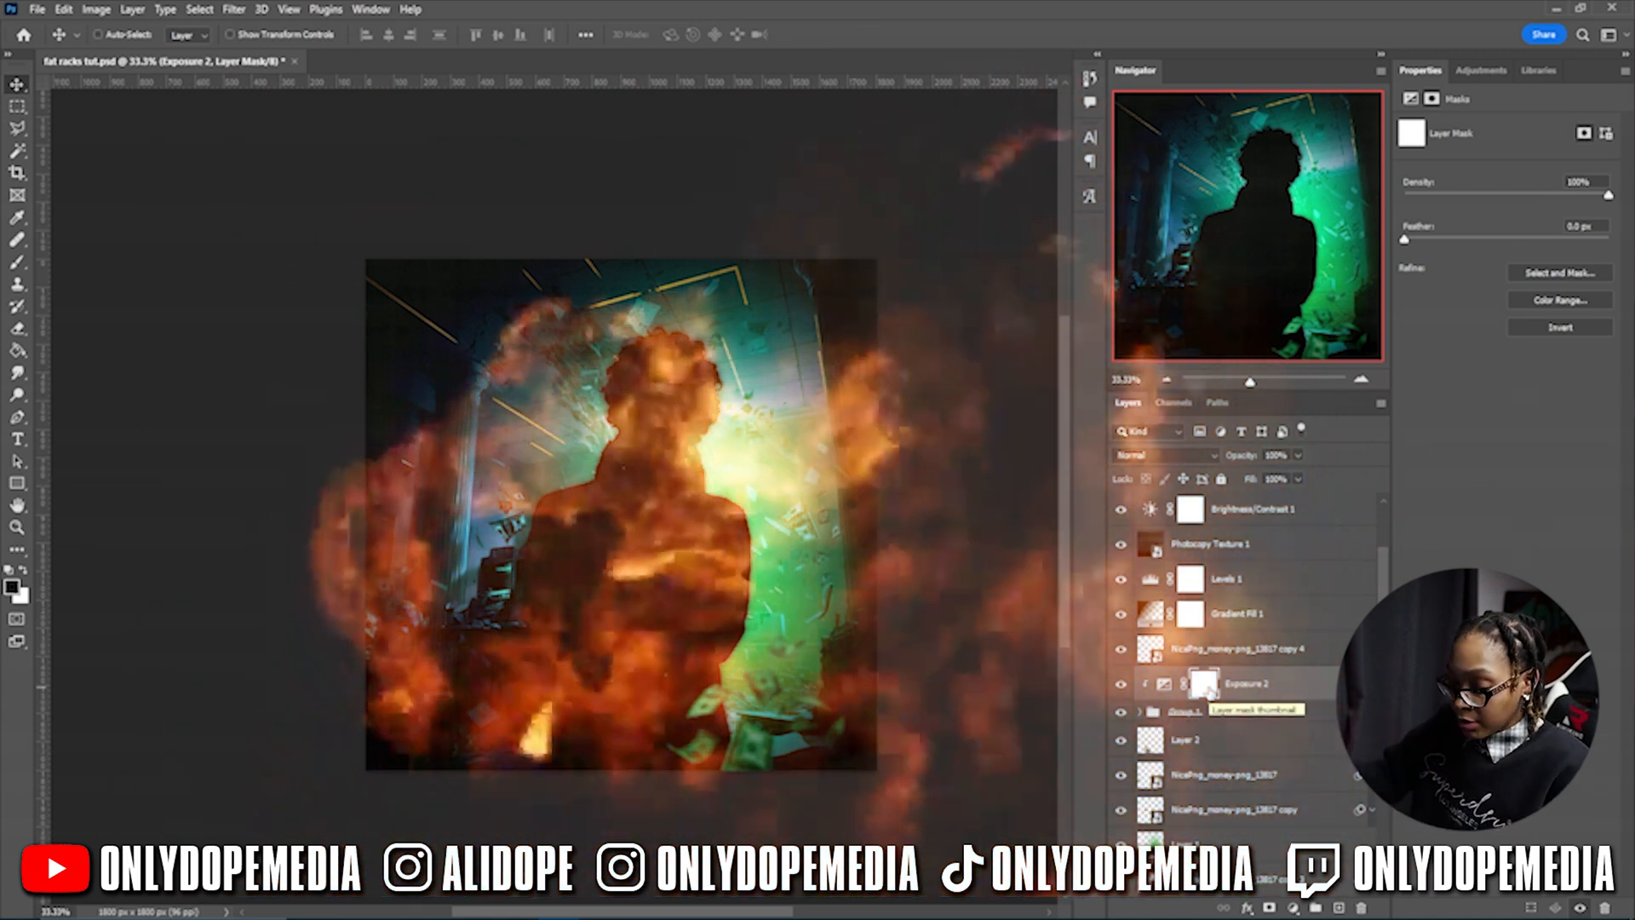
key("ctrl+i")
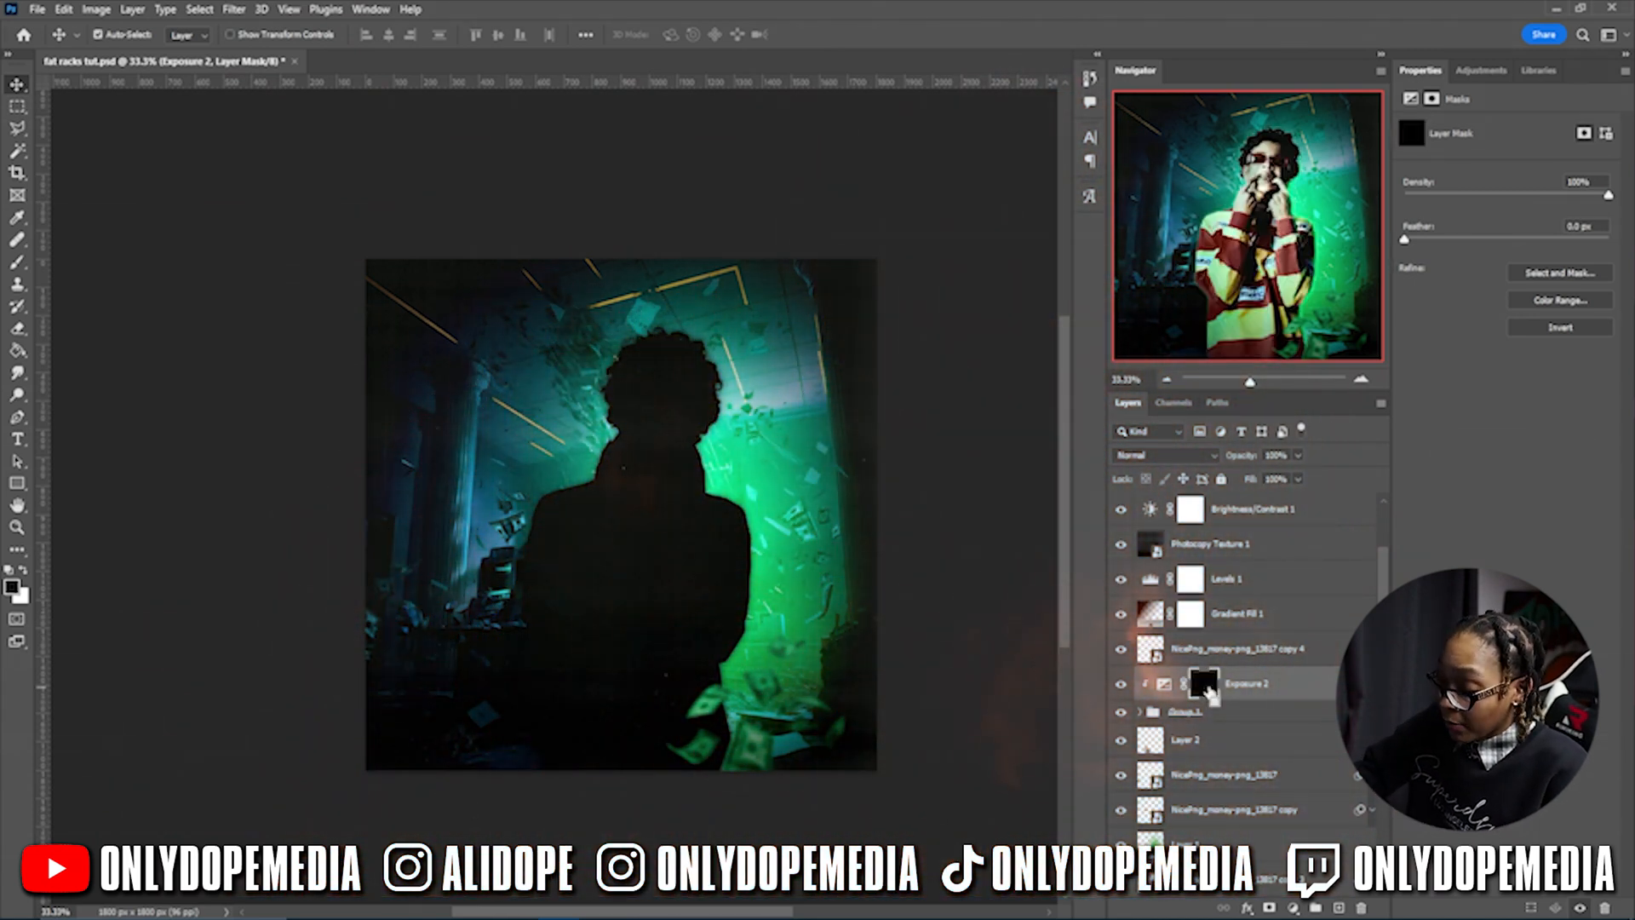
key("b")
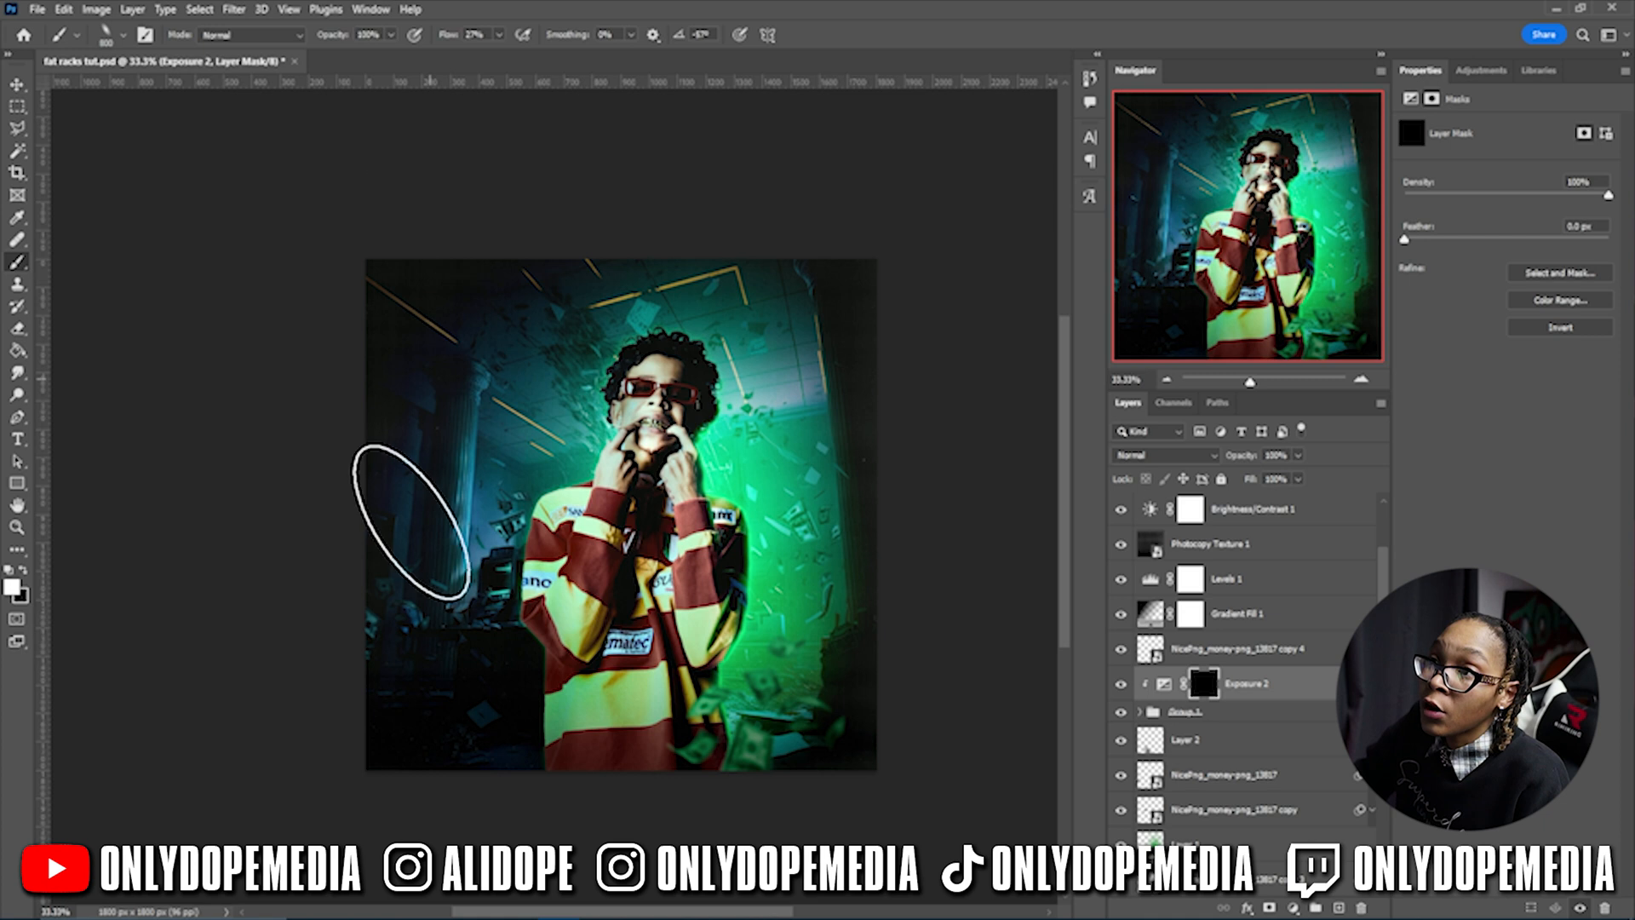
mouse_move(431, 639)
left_mouse_down()
mouse_move(509, 732)
mouse_move(438, 712)
mouse_move(500, 621)
mouse_move(482, 639)
mouse_move(528, 366)
mouse_move(615, 647)
mouse_move(490, 721)
left_mouse_up()
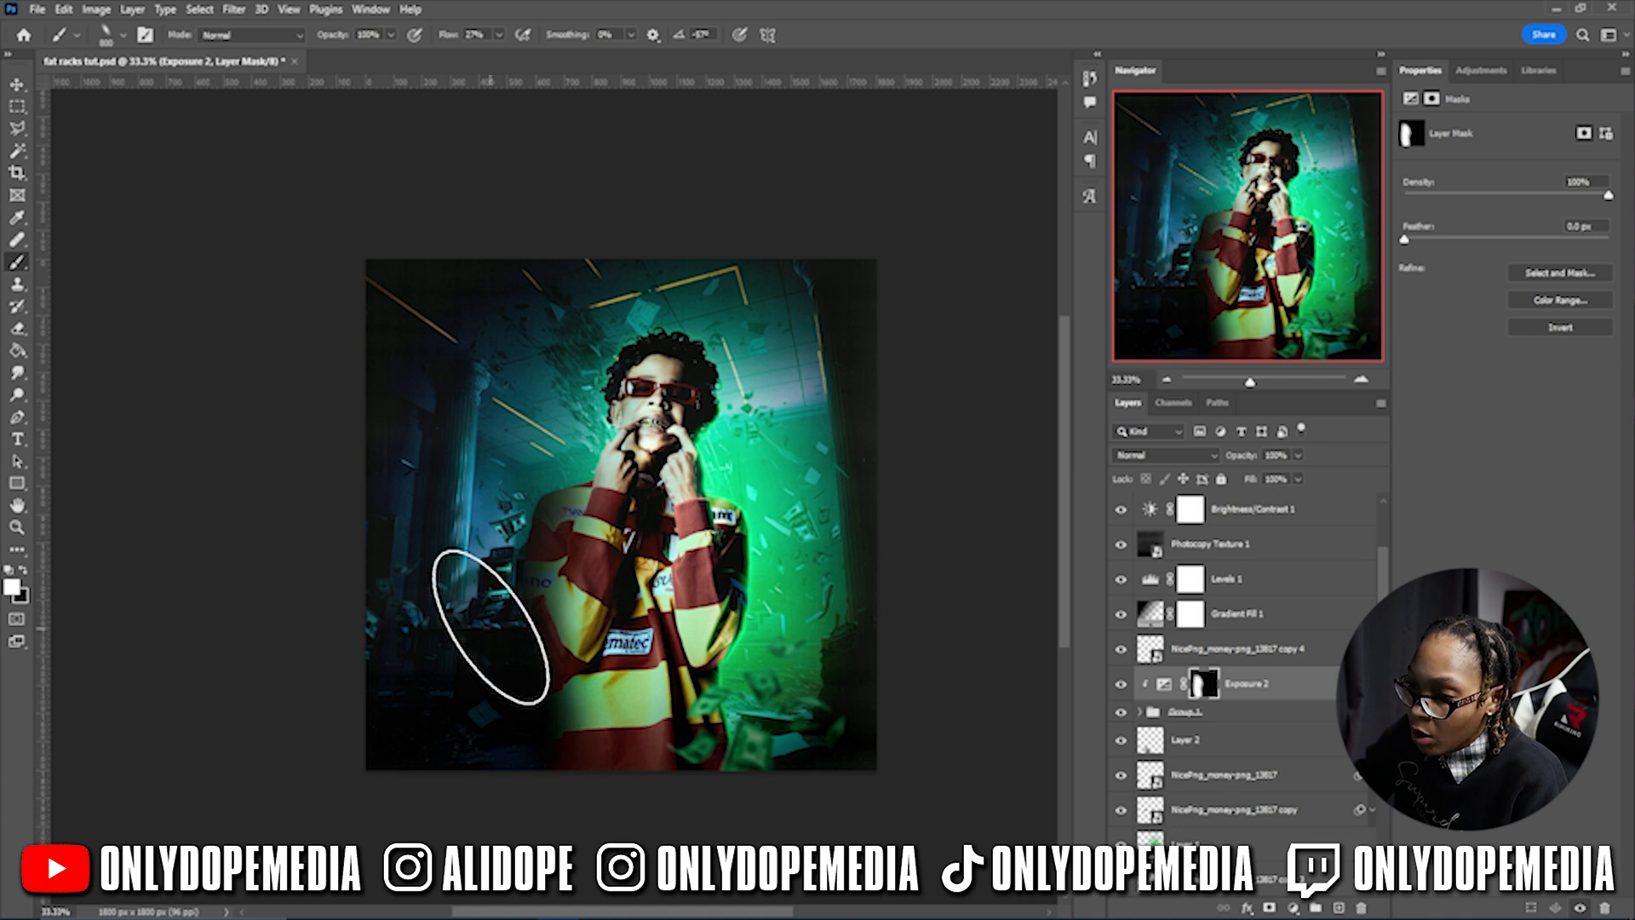
key("bracketleft")
key("bracketleft")
key("bracketleft")
key("bracketleft")
key("bracketleft")
key("bracketright")
key("bracketright")
key("bracketright")
key("bracketright")
mouse_move(620, 760)
left_mouse_down()
mouse_move(686, 823)
mouse_move(513, 848)
left_mouse_up()
key("x")
key("x")
key("bracketleft")
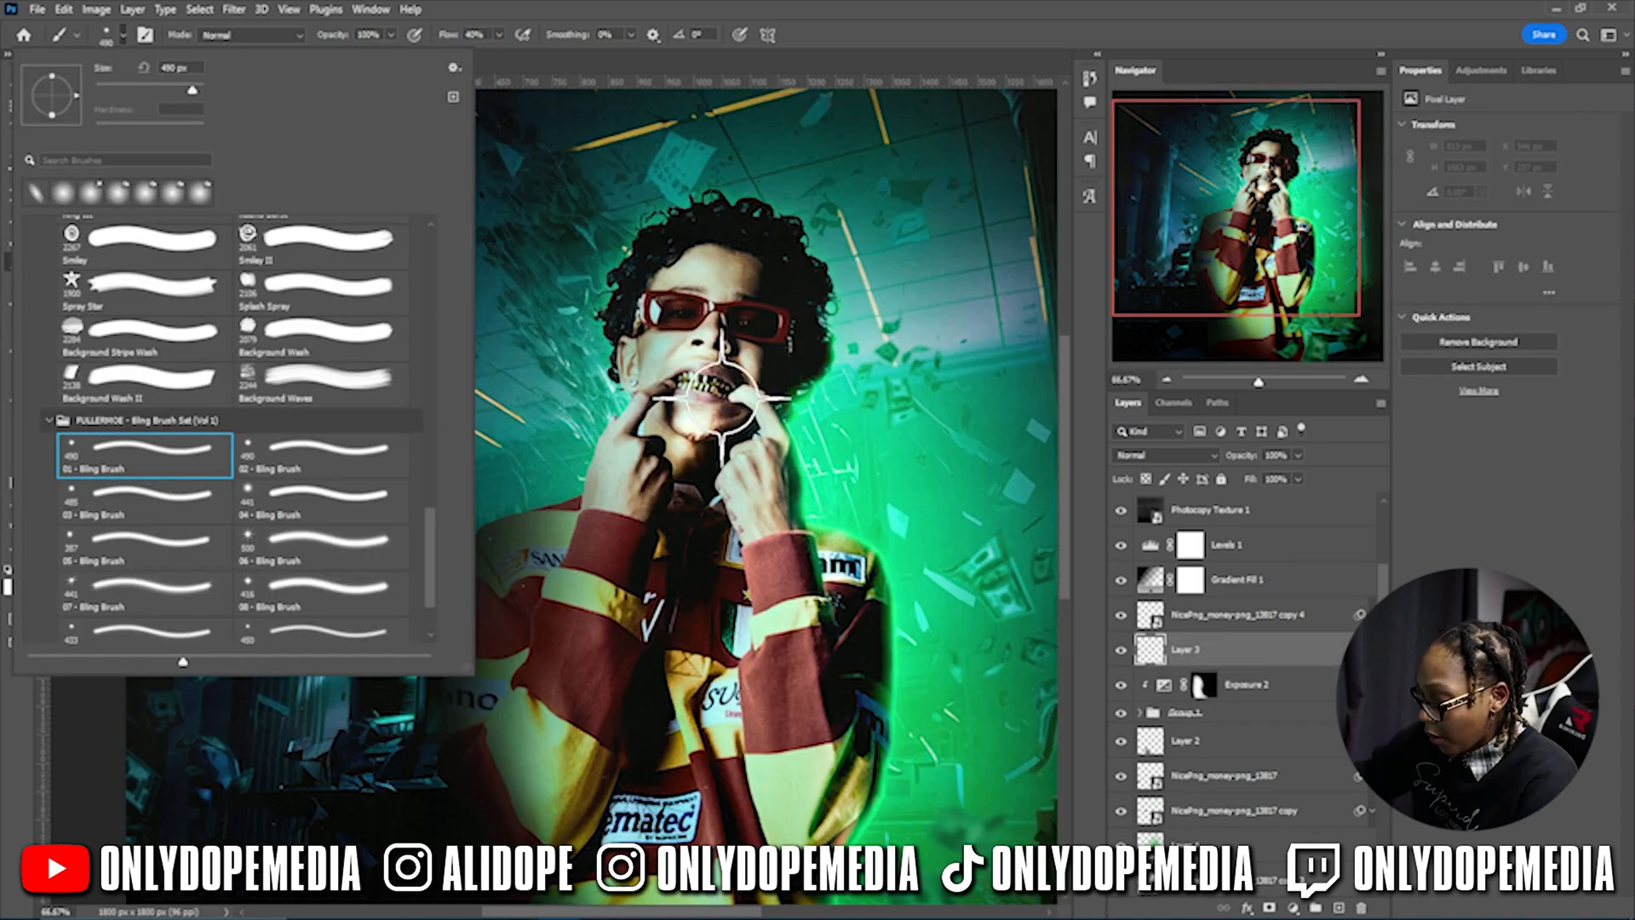
key("Escape")
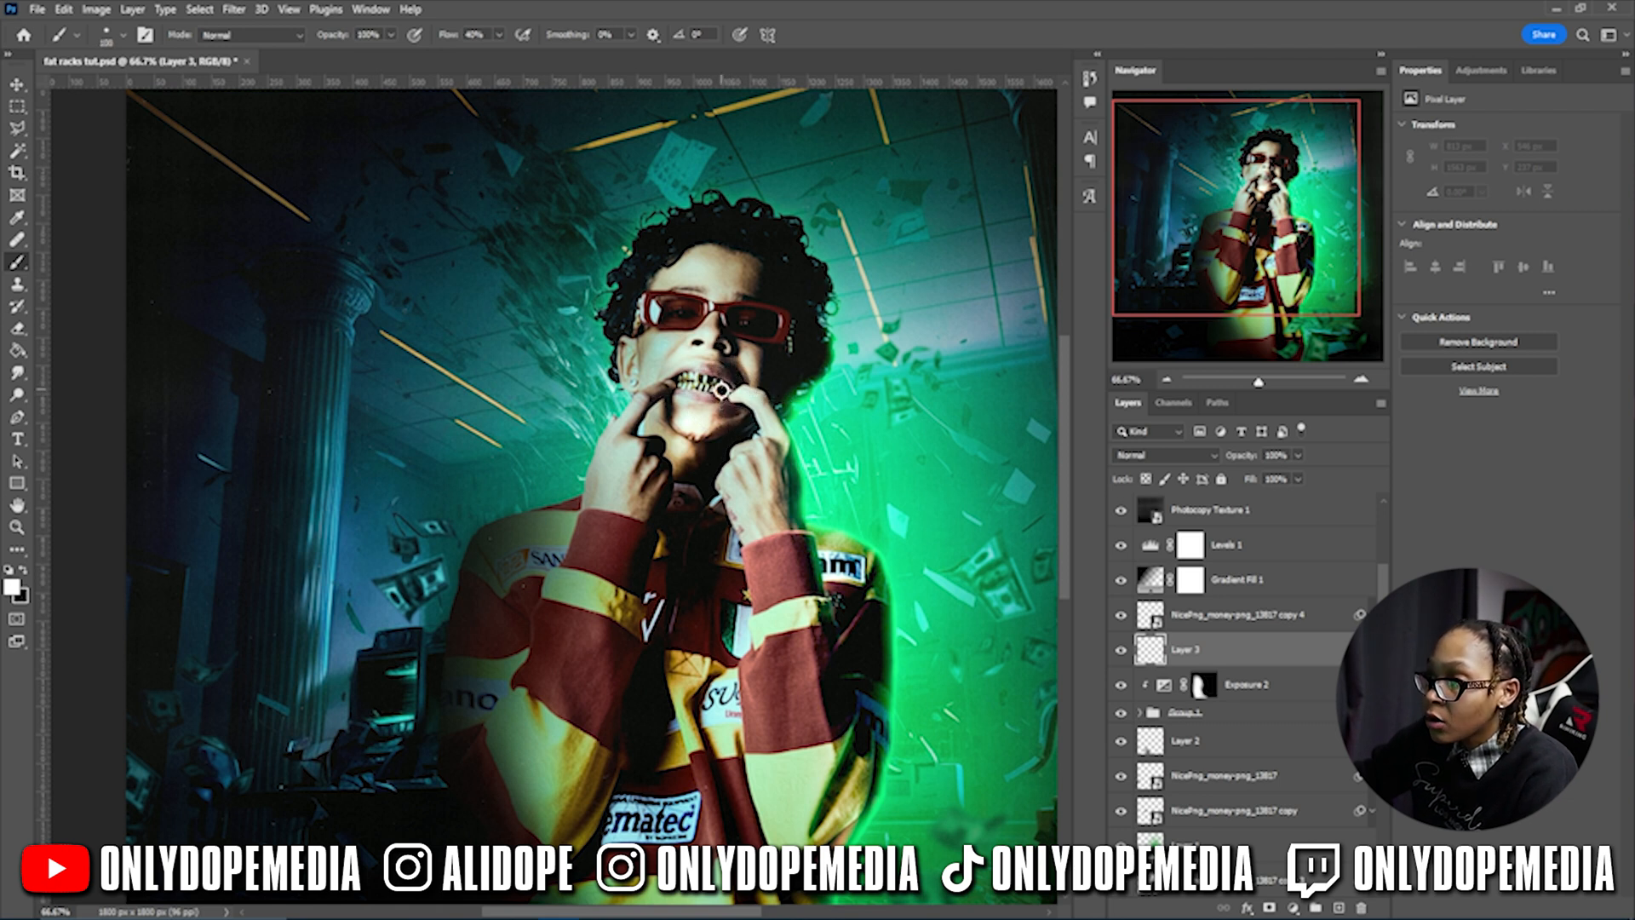
- Stamp a bling-brush sparkle on the man's teeth and zoom out to the full cover
left_click(106, 36)
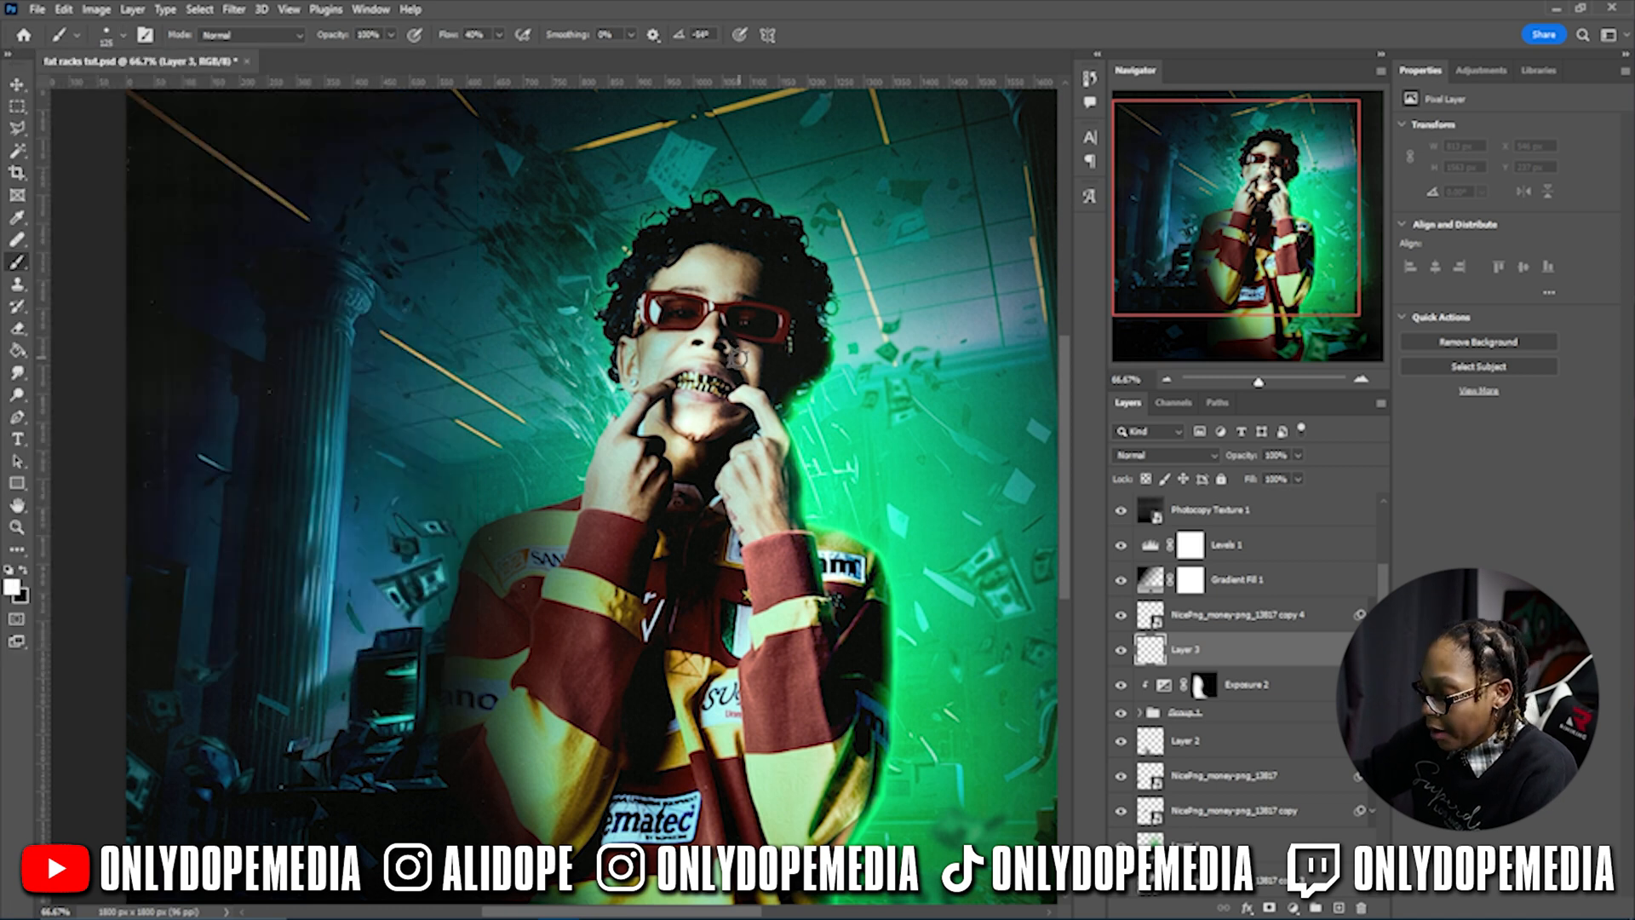
left_click(704, 388)
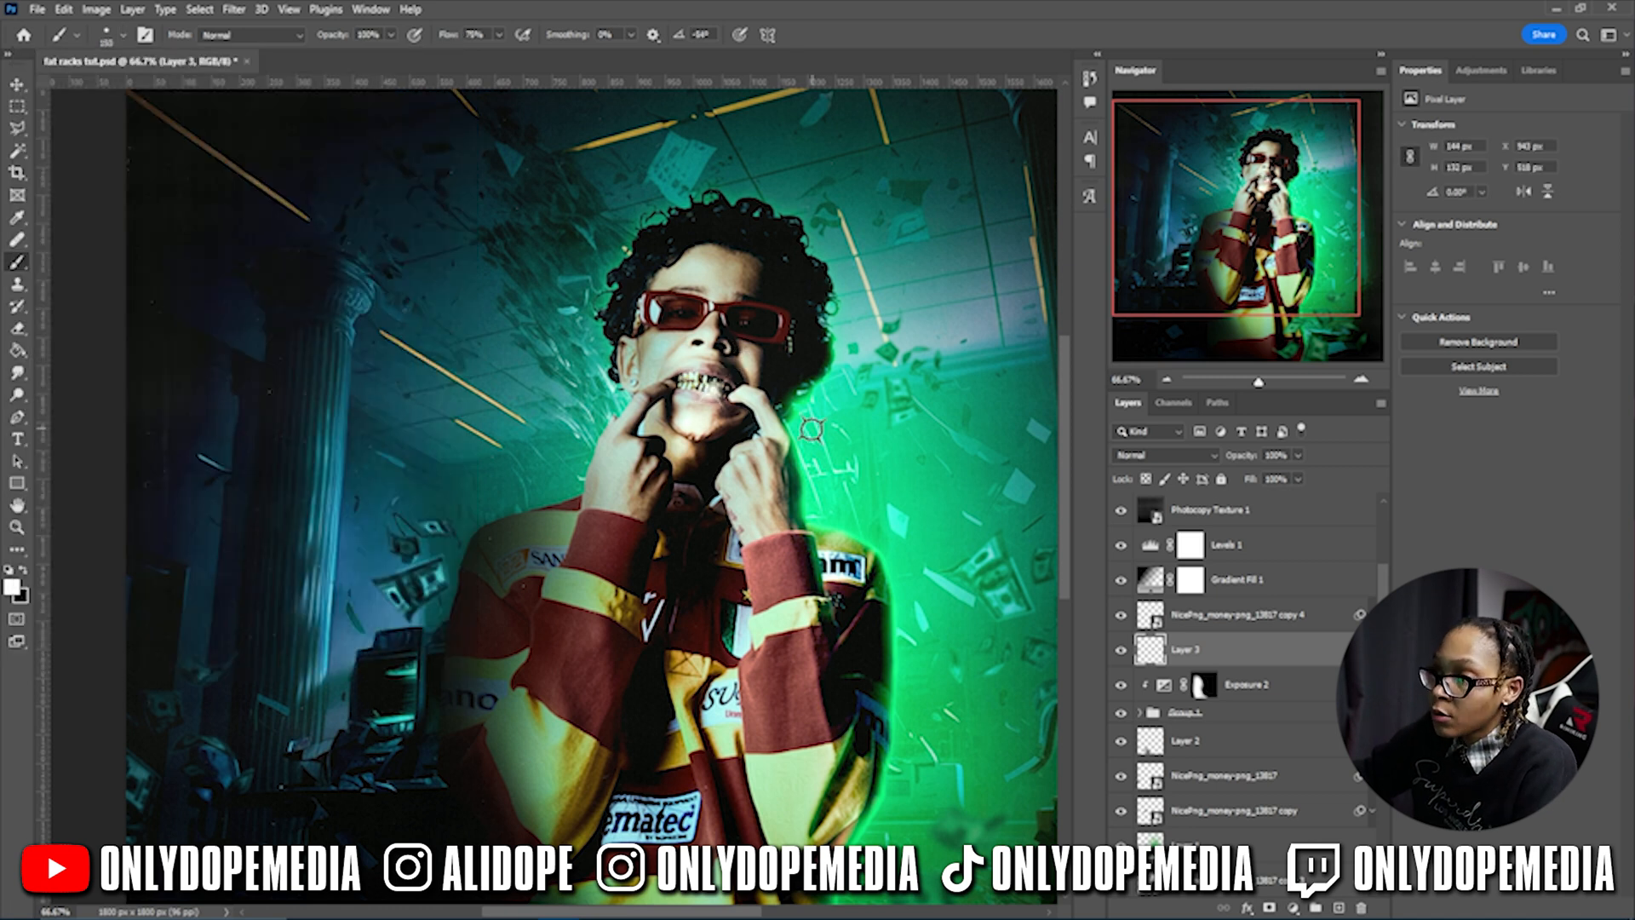
key("ctrl+minus")
key("ctrl+minus")
key("v")
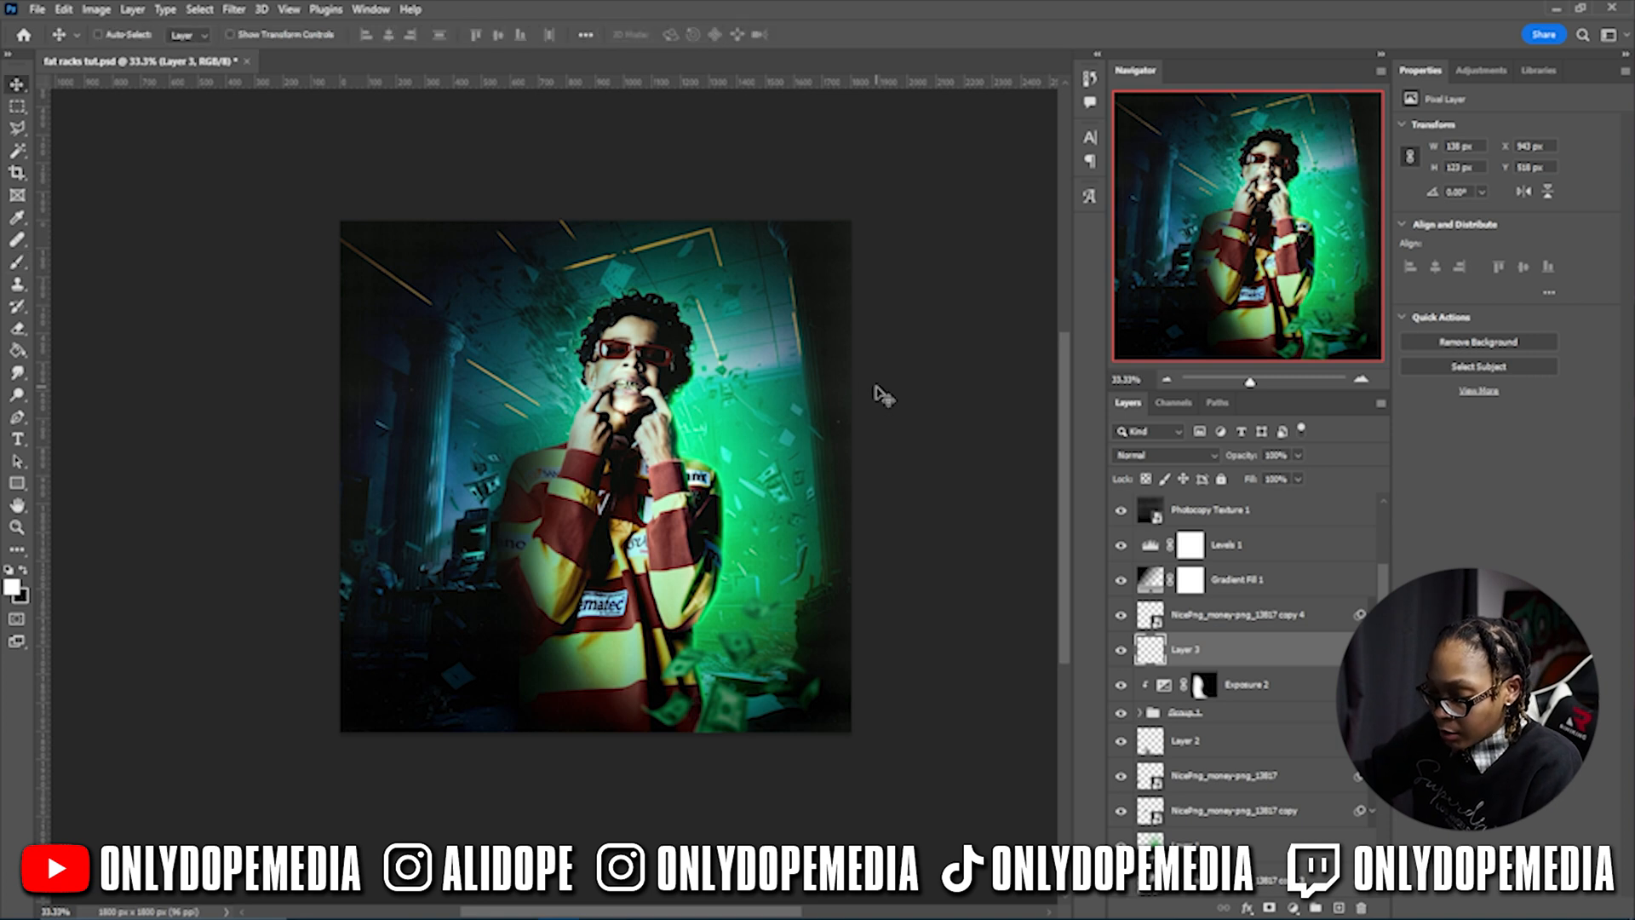
- Save fat racks tut.psd and reopen the Brightness/Contrast 1 settings
key("ctrl+s")
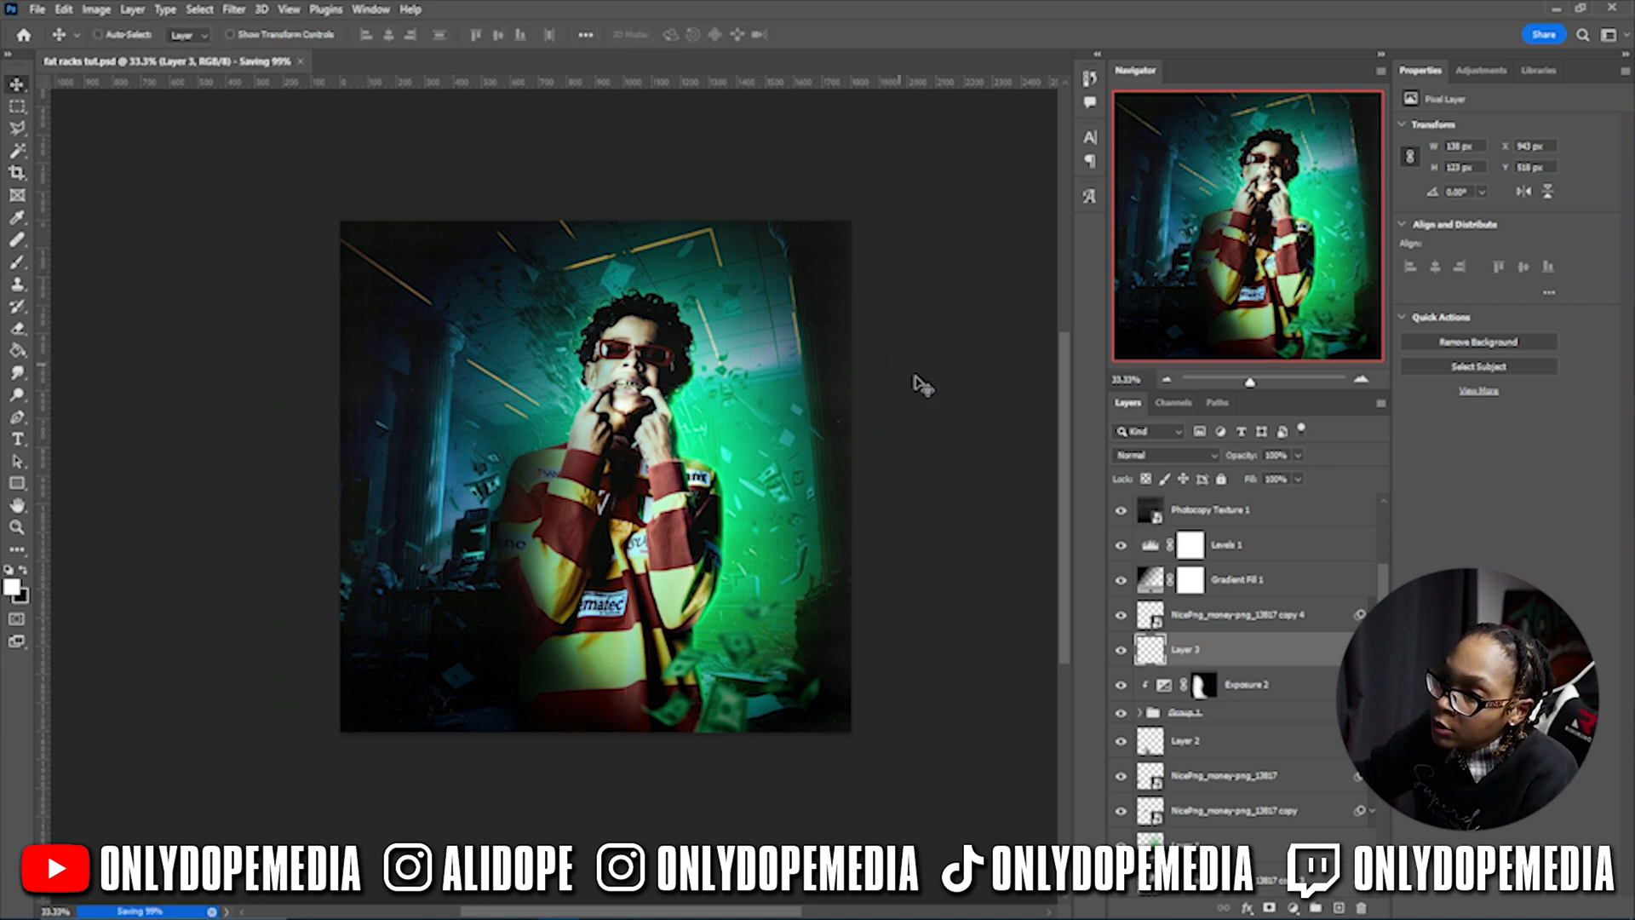
scroll(1294, 601, "up", 3)
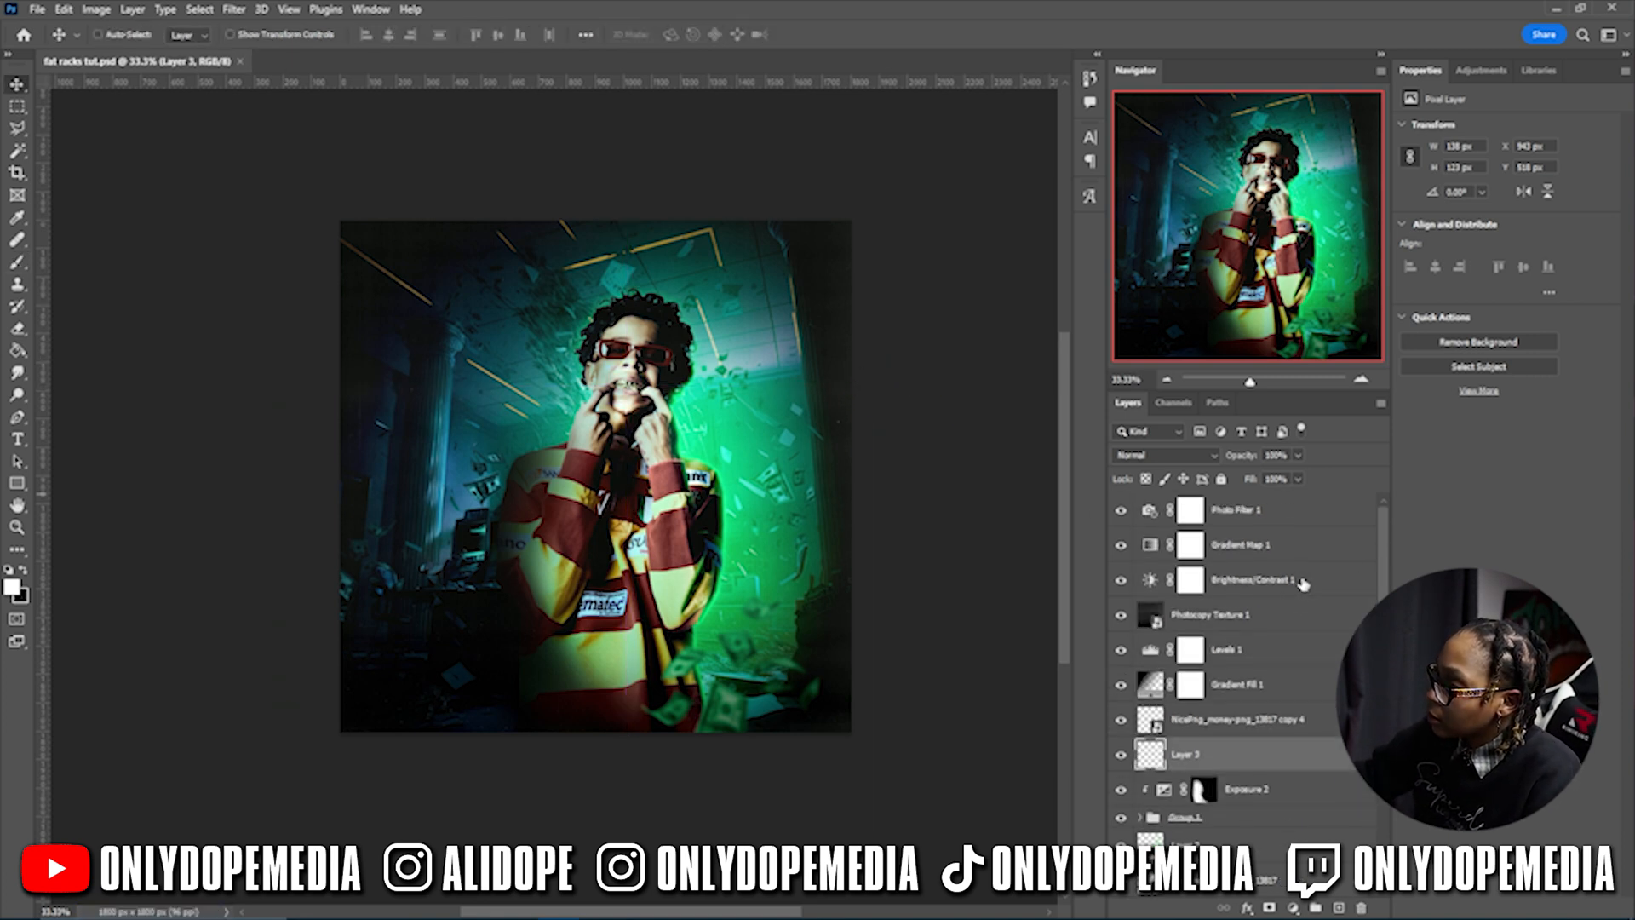
left_click(1301, 582)
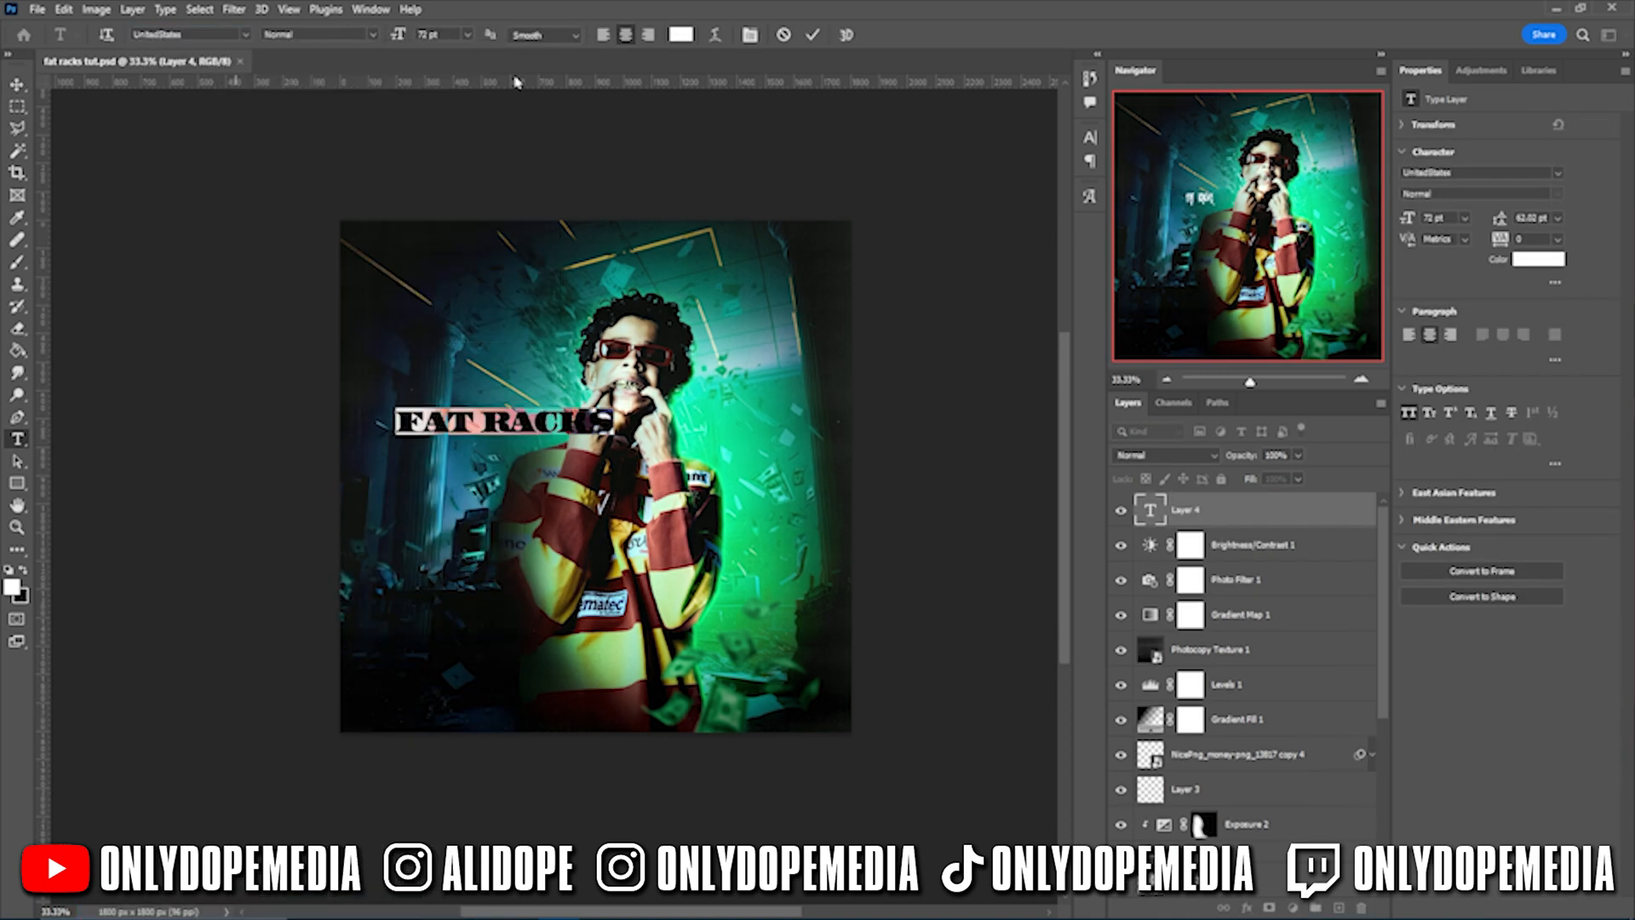
- Move FAT RACKS toward the bottom and add the LUH TYLER title text
left_click_drag(529, 400, 640, 650)
type("LUH TYLER")
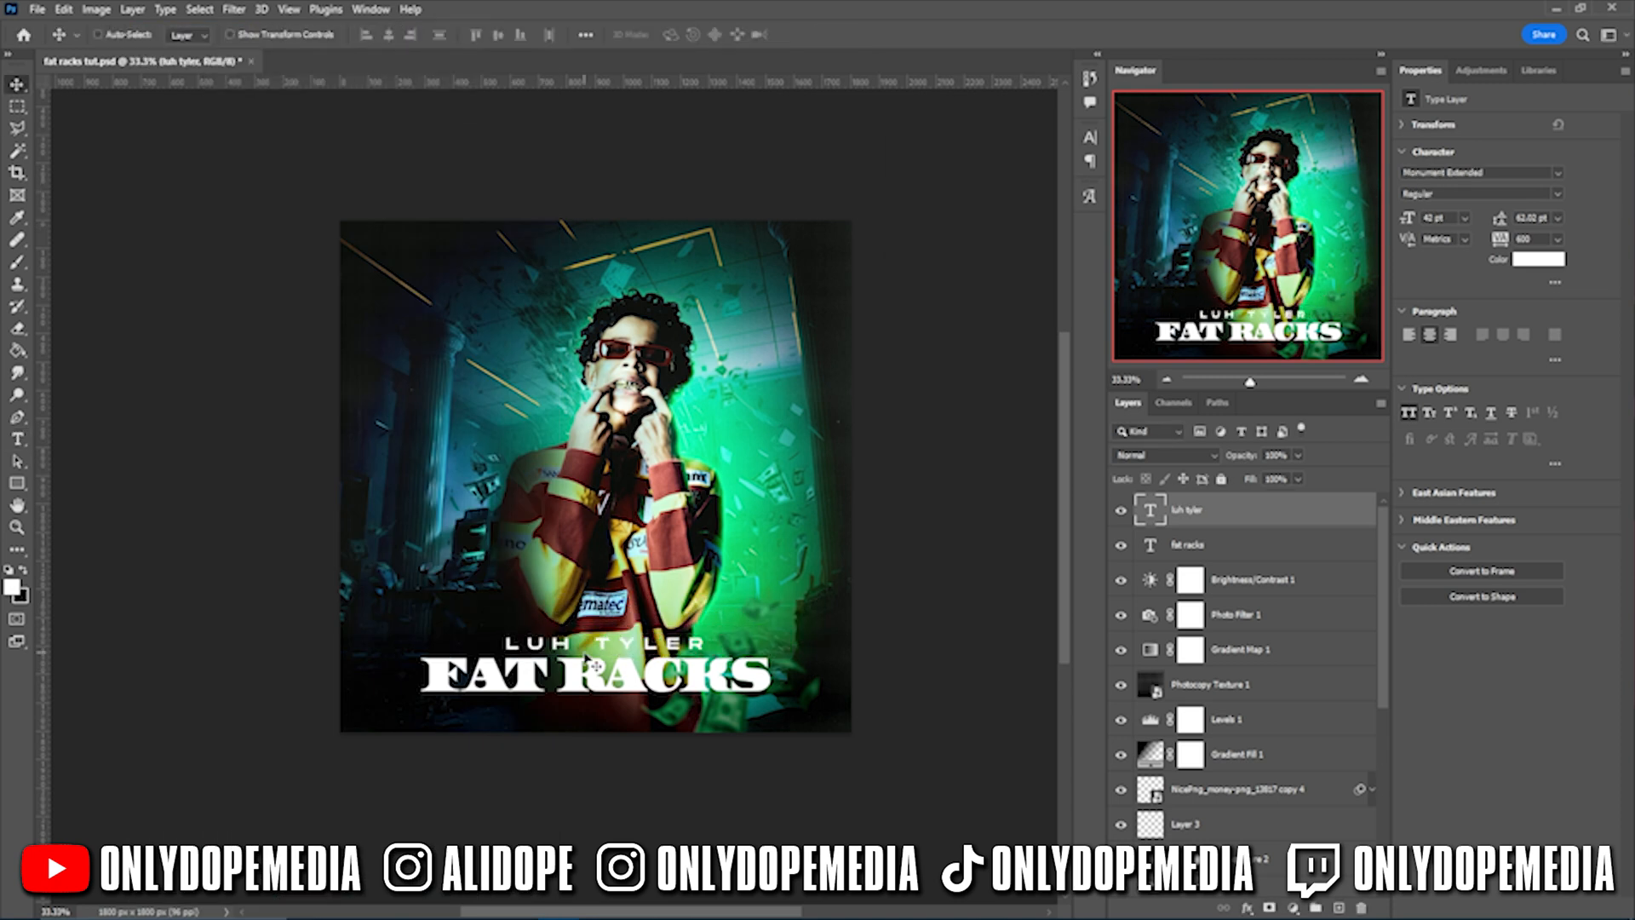
key("ctrl+t")
key("Return")
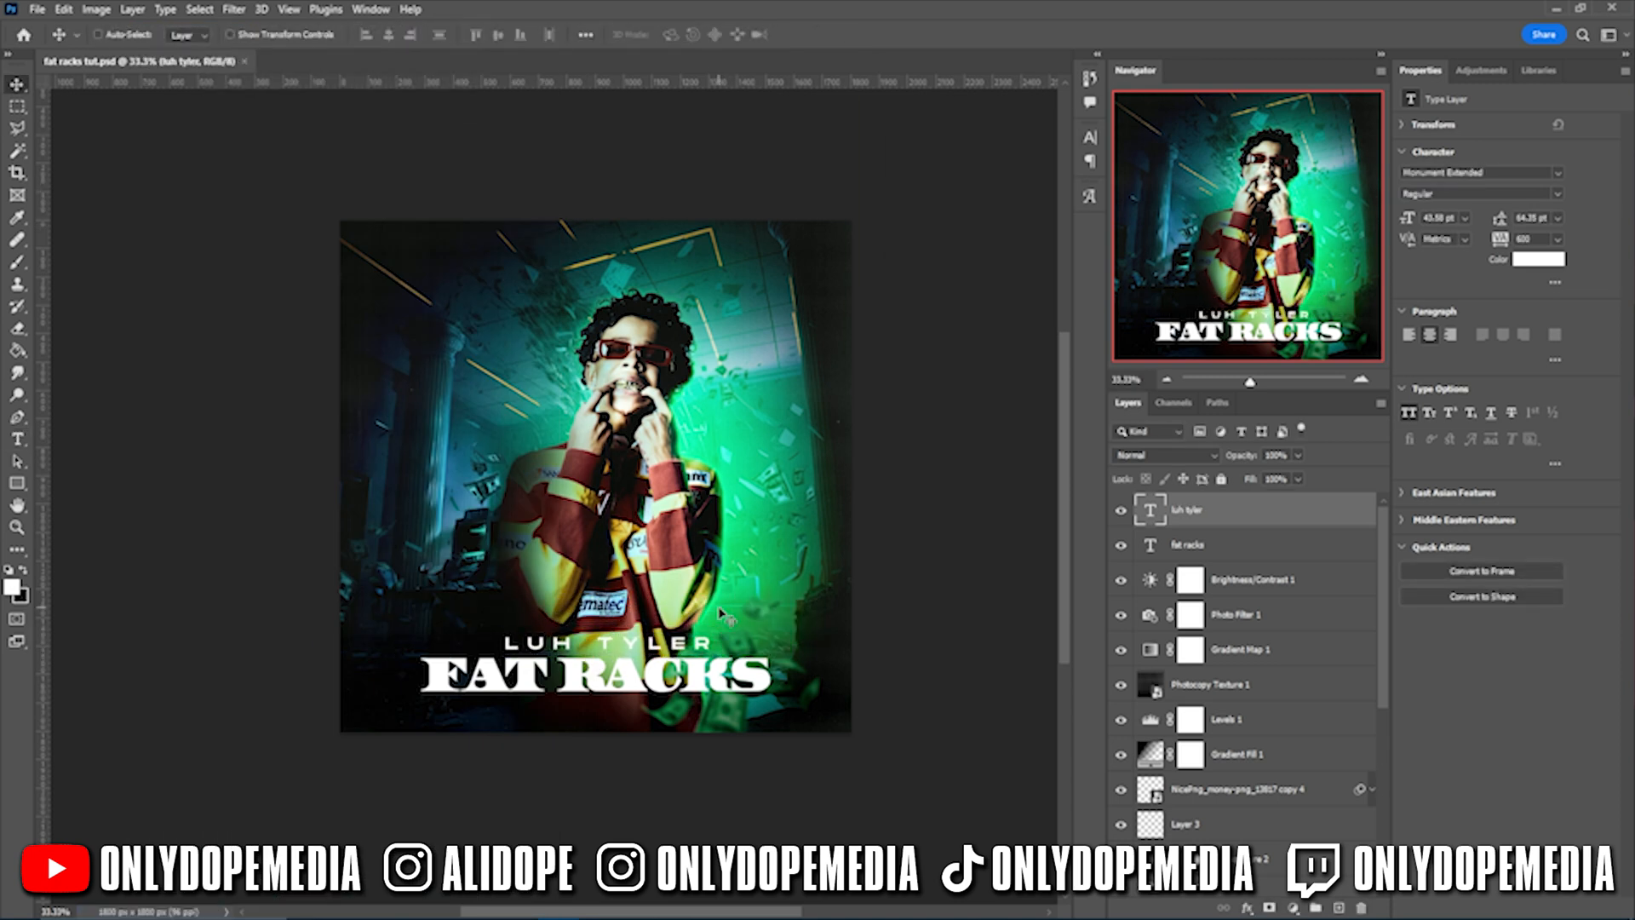
- Place a thin line below FAT RACKS, keep the text above it, and nudge both titles apart
left_click(96, 9)
mouse_move(128, 61)
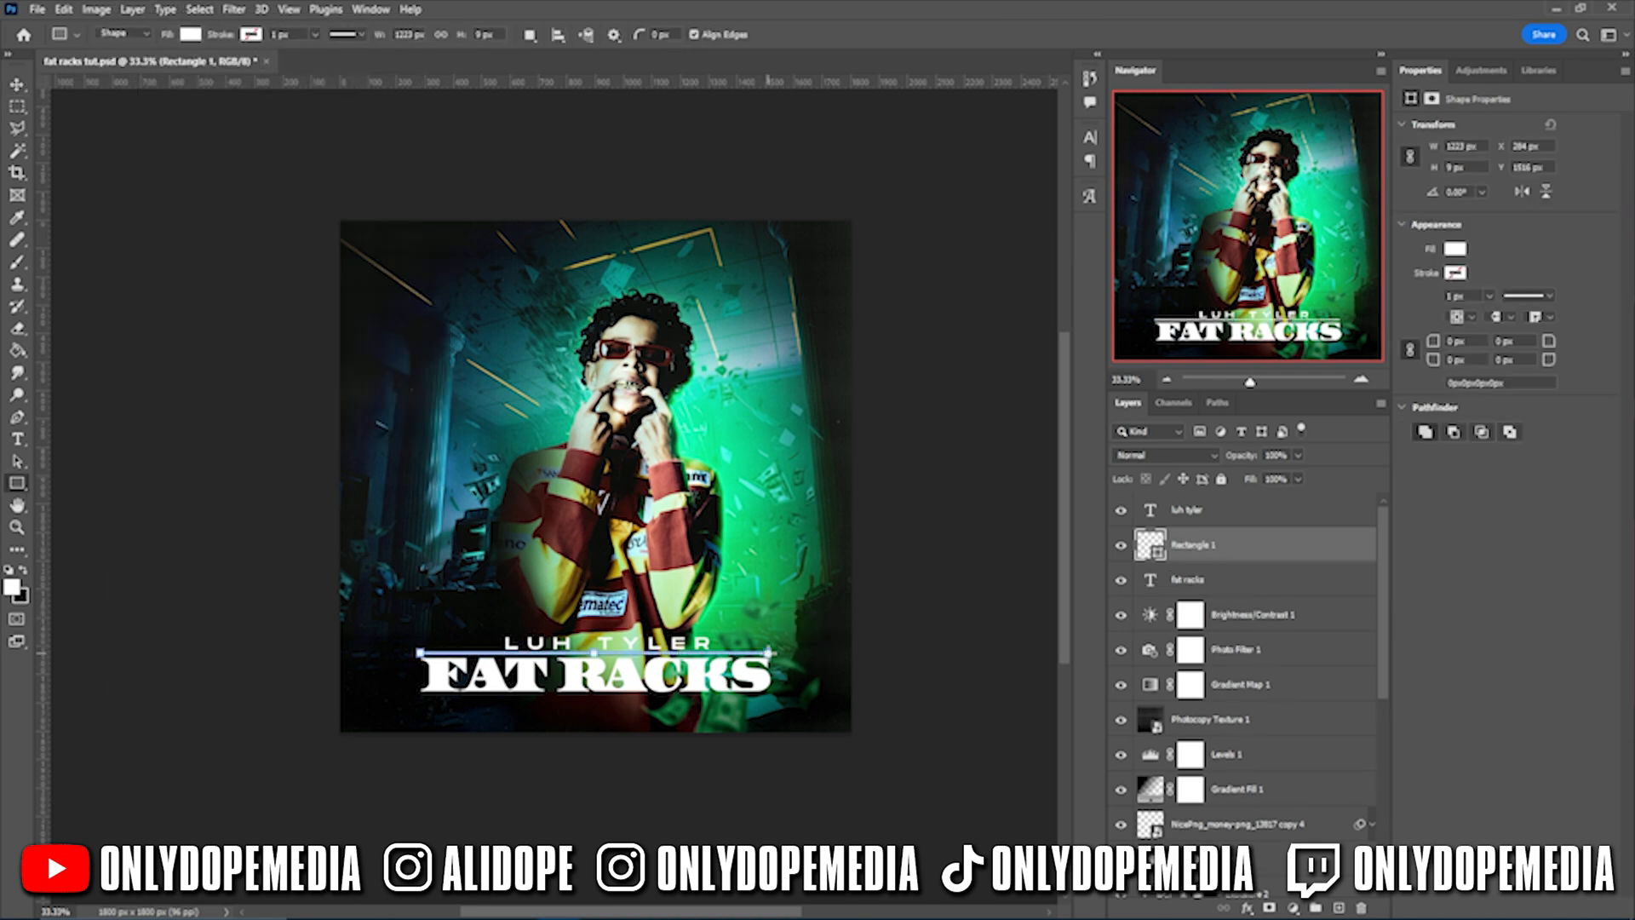
left_click_drag(741, 664, 741, 714)
left_click_drag(1208, 614, 1208, 564)
key("shift+Down")
left_click(1262, 515)
key("shift+Up")
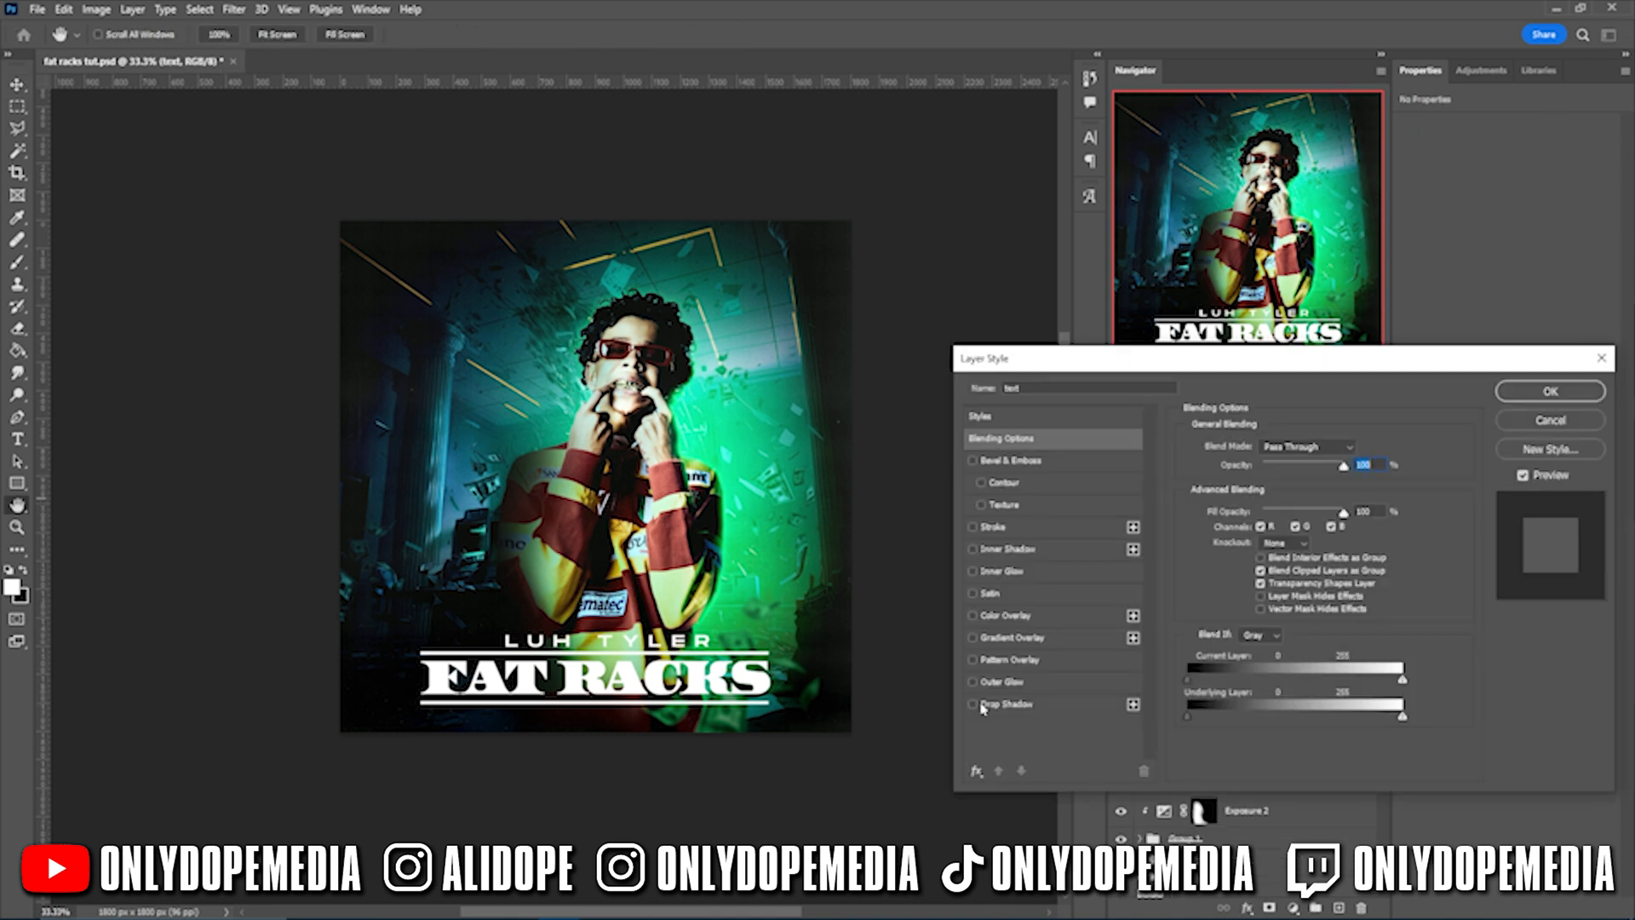
- Give the title a cyan gradient overlay and apply the layer style
left_click(1163, 279)
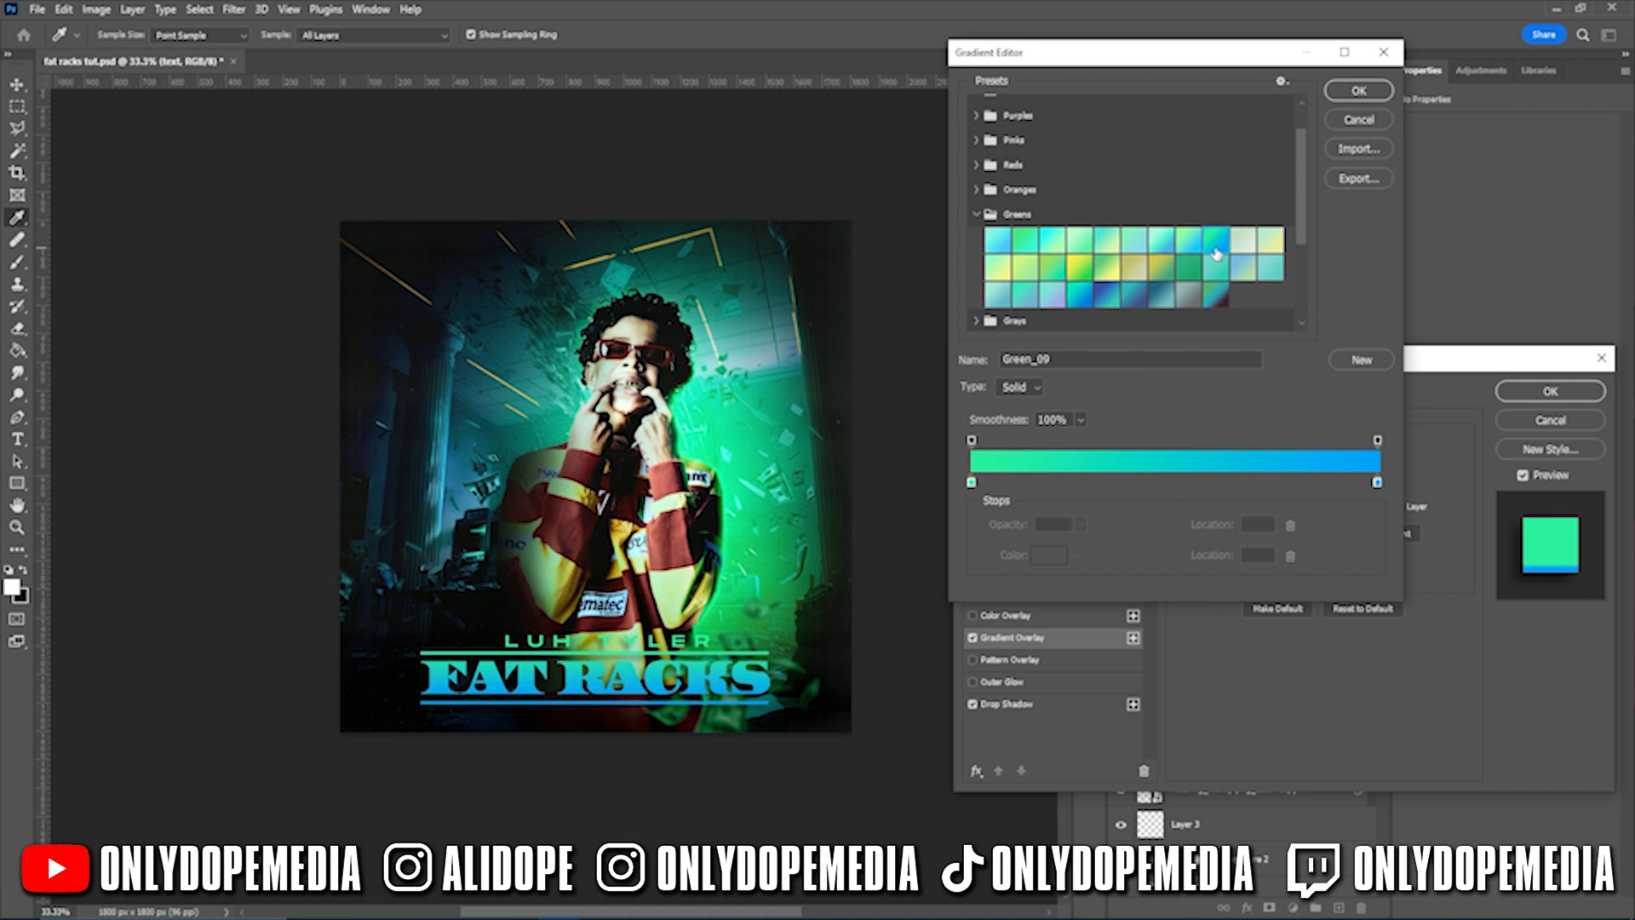
left_click(1055, 271)
left_click(1026, 268)
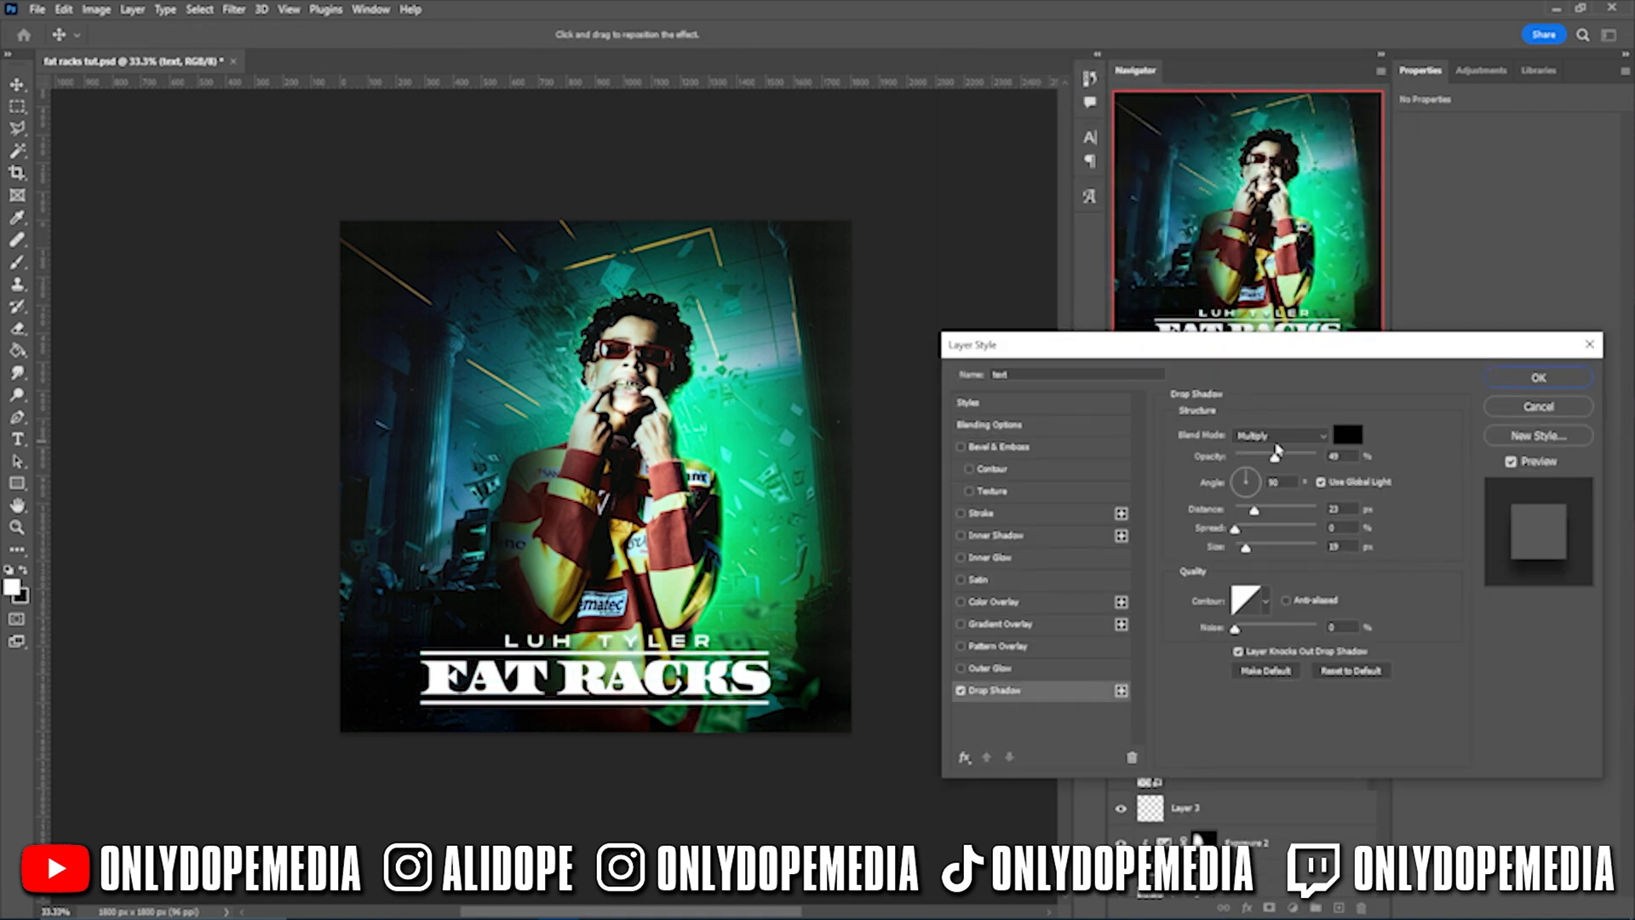
key("Return")
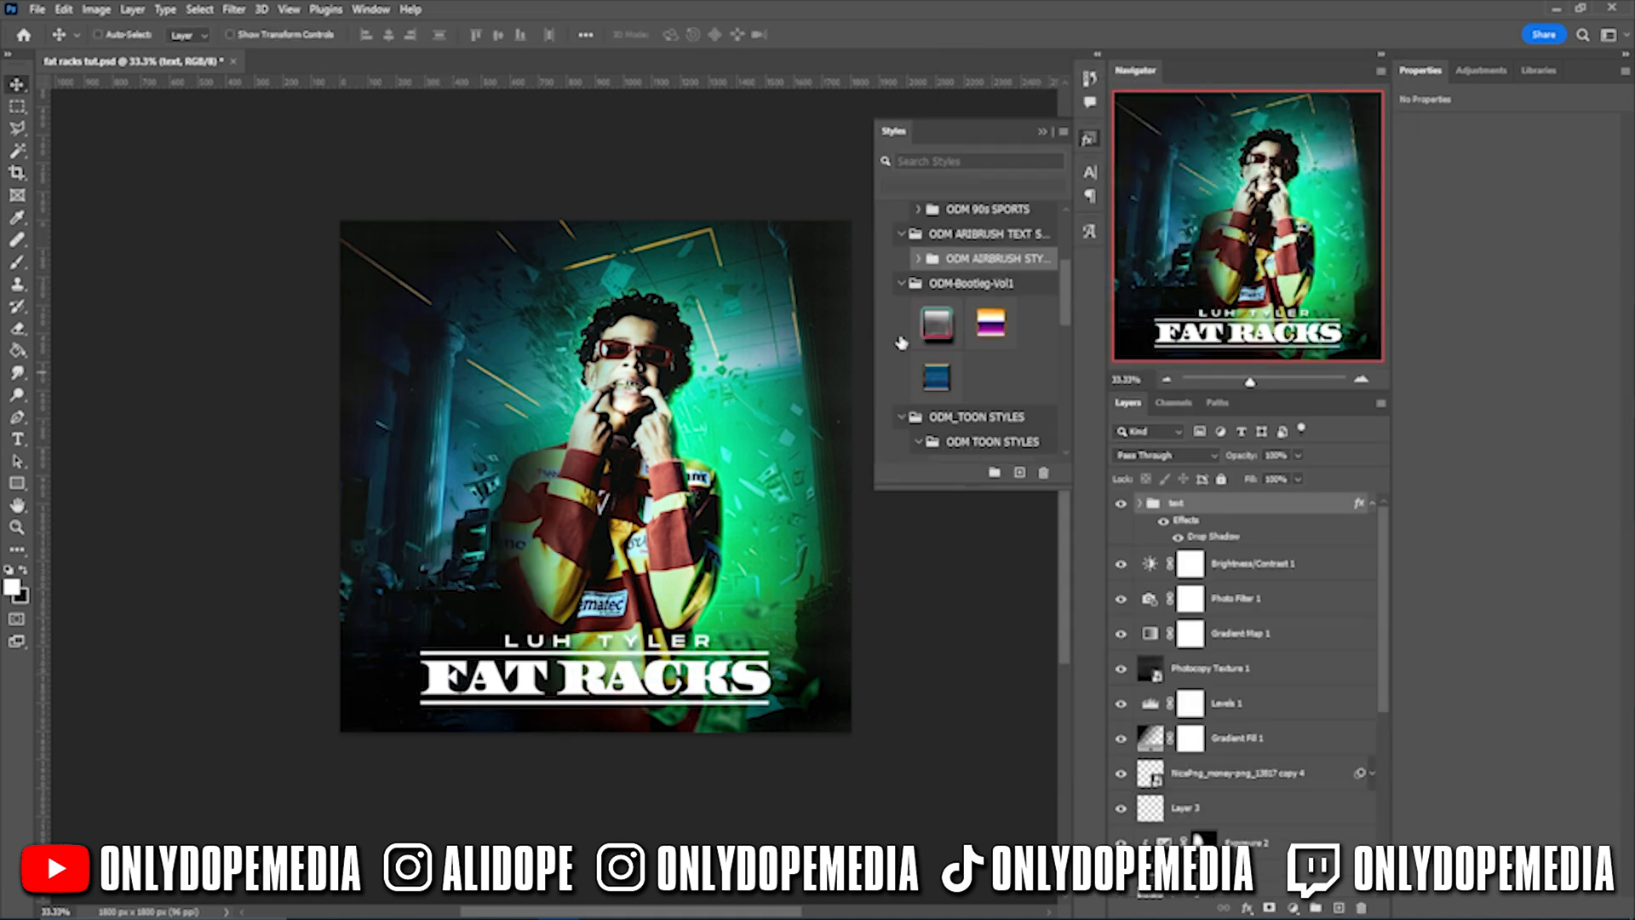
- Try several preset text styles on the title, including a red and cream look
left_click(1008, 379)
left_click(957, 383)
left_click(1010, 383)
left_click(1014, 358)
left_click(1012, 302)
left_click(1011, 302)
left_click(1011, 302)
left_click(1011, 249)
scroll(980, 298, "up", 10)
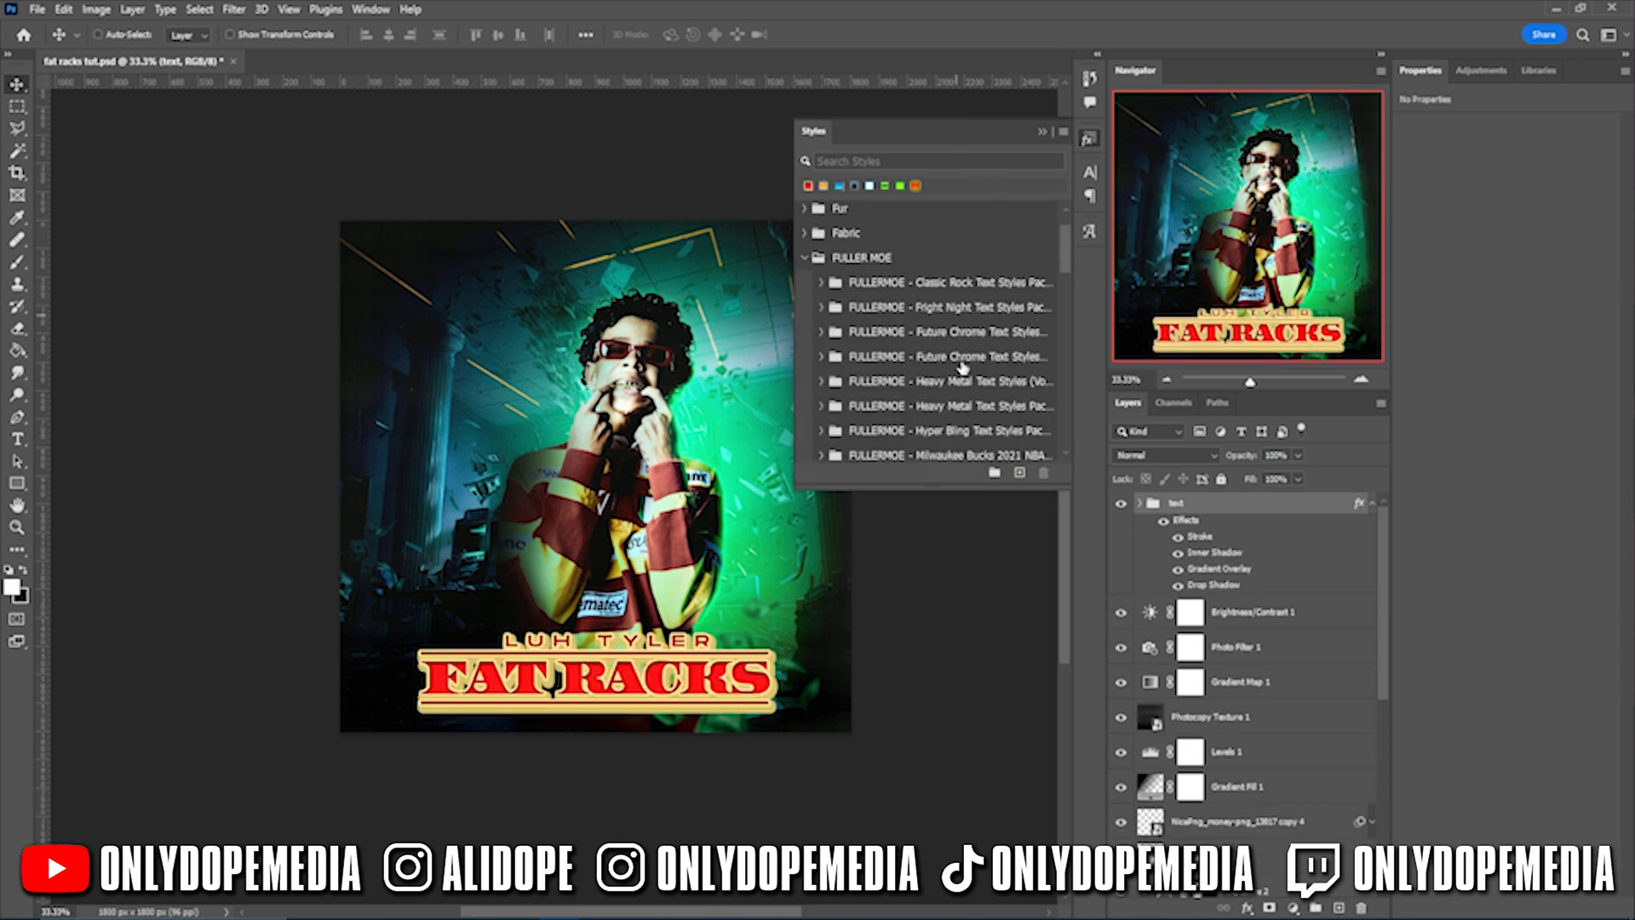
- Apply the bright diagonal chrome preset from the Heavy Metal style set
left_click(822, 382)
scroll(1007, 332, "down", 2)
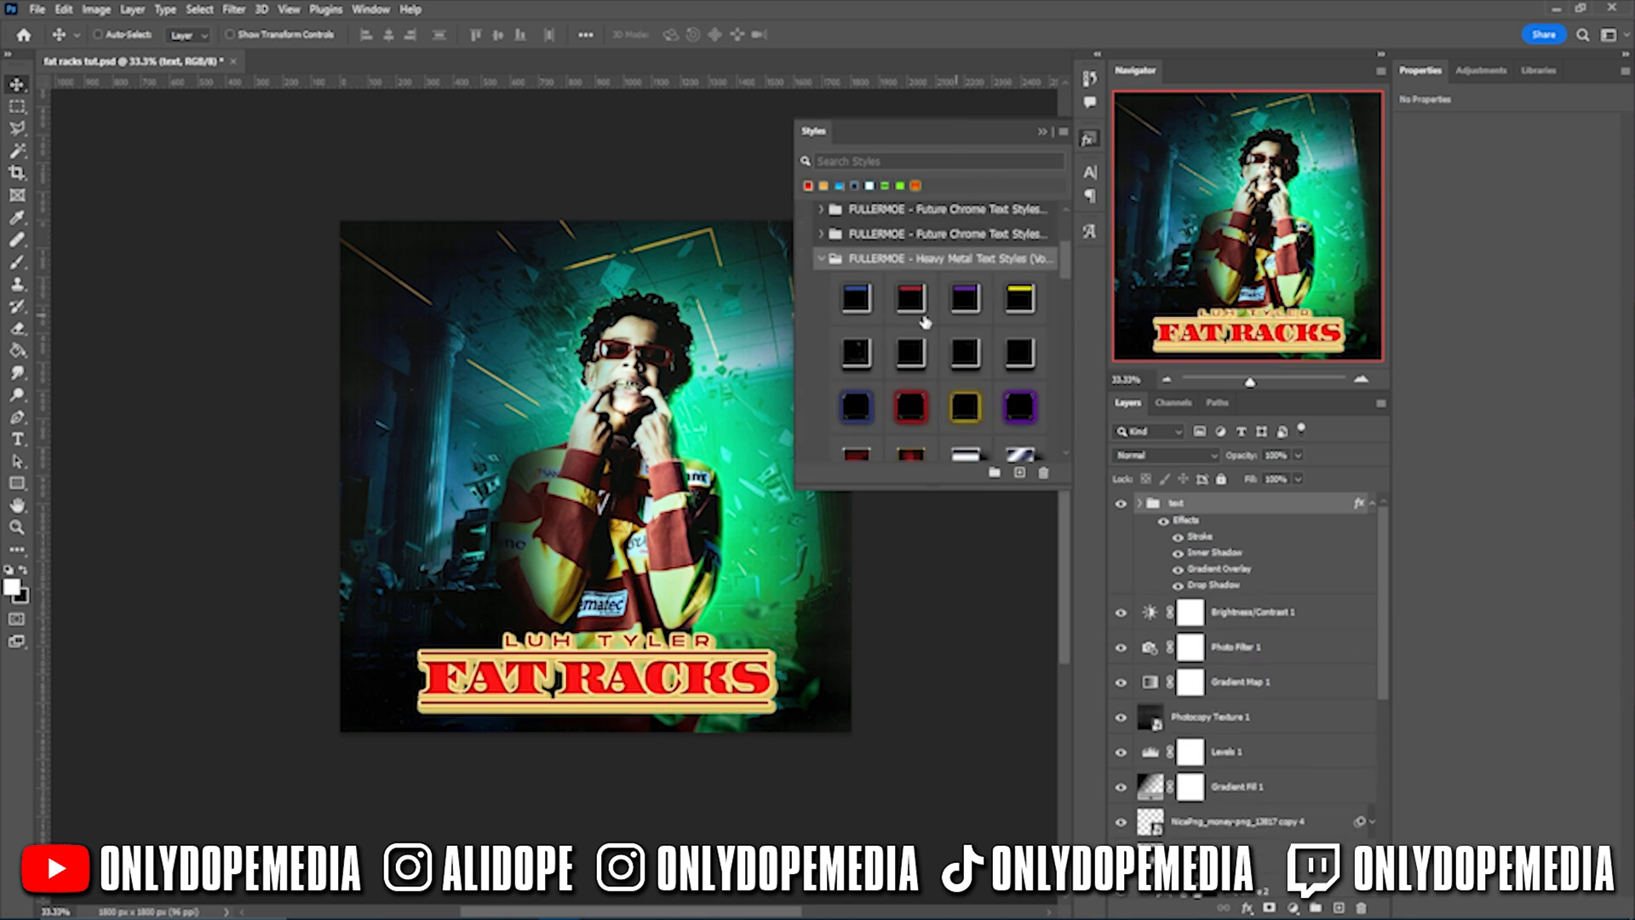
left_click(1019, 409)
left_click(965, 409)
left_click(910, 409)
left_click(856, 408)
scroll(910, 392, "down", 3)
left_click(971, 353)
left_click(1022, 355)
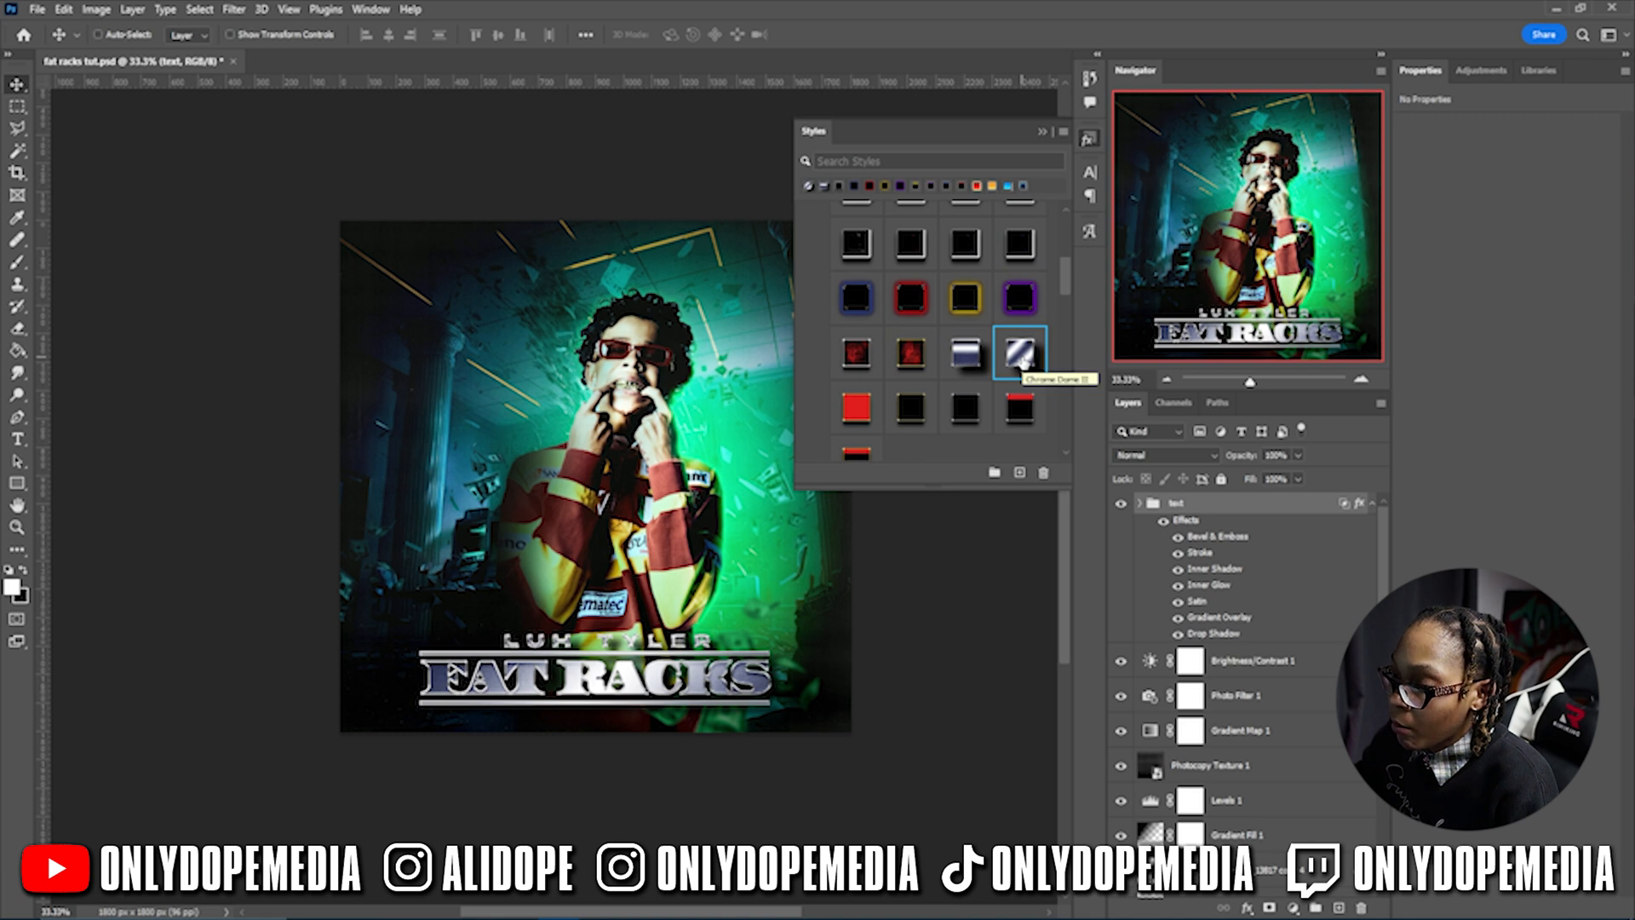
scroll(980, 392, "down", 4)
scroll(988, 409, "down", 10)
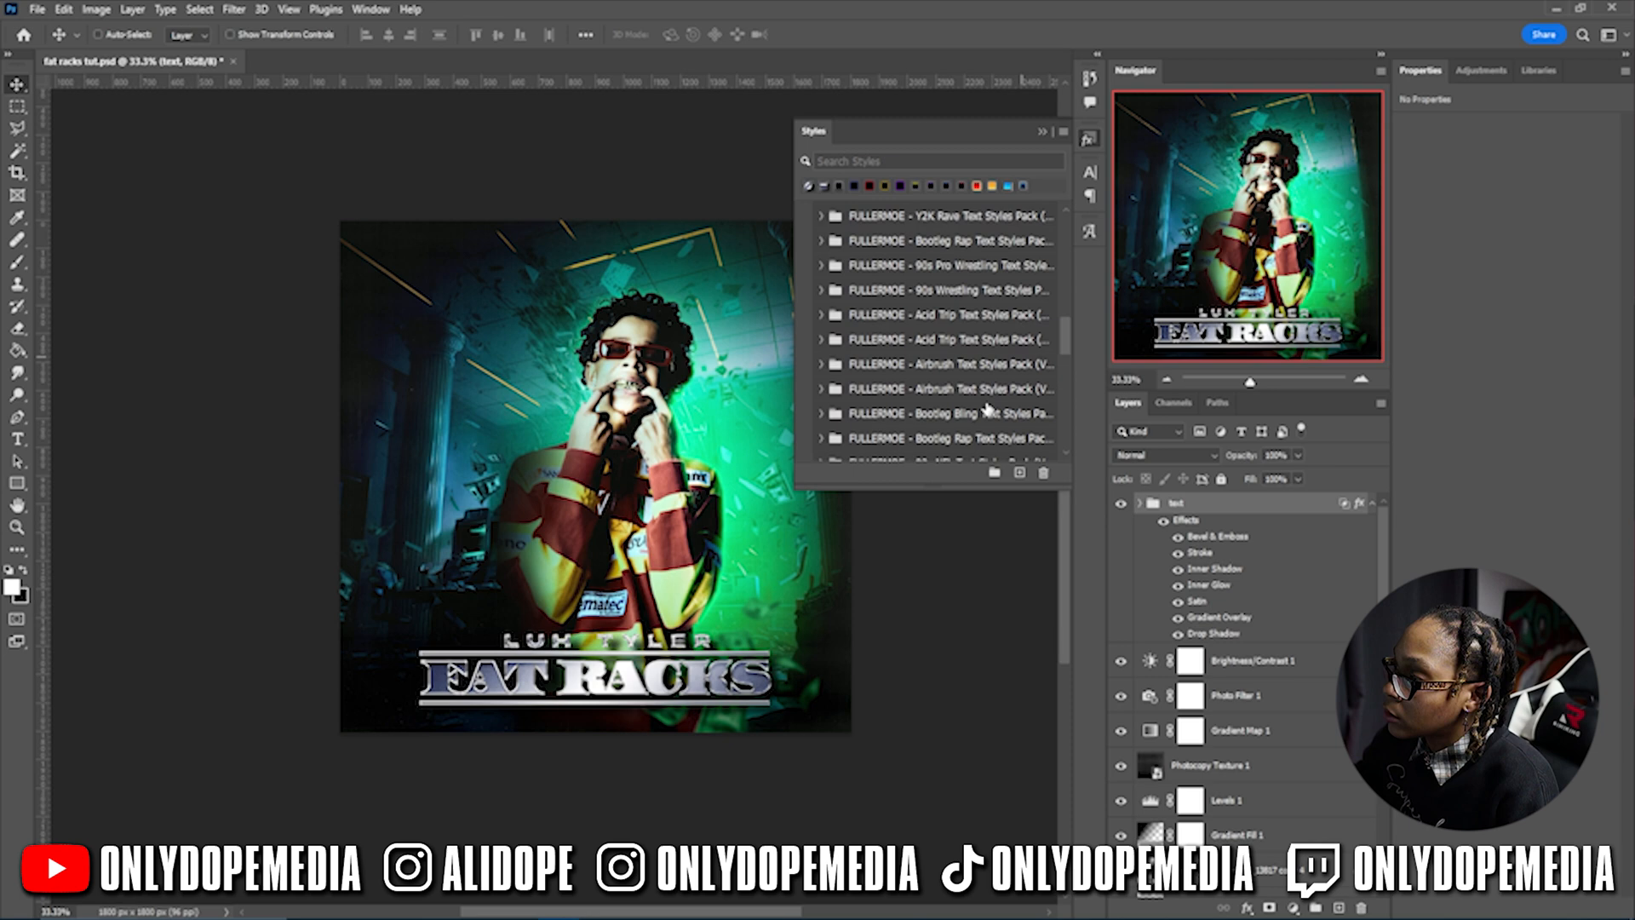